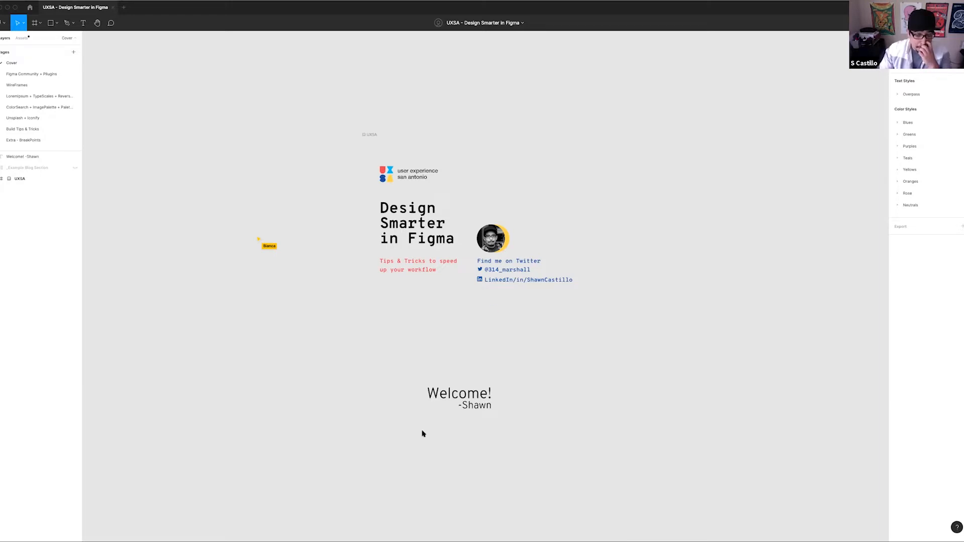
Delete the welcome text from the Cover page and make the hidden _Example Blog Section visible
click(474, 406)
key(Delete)
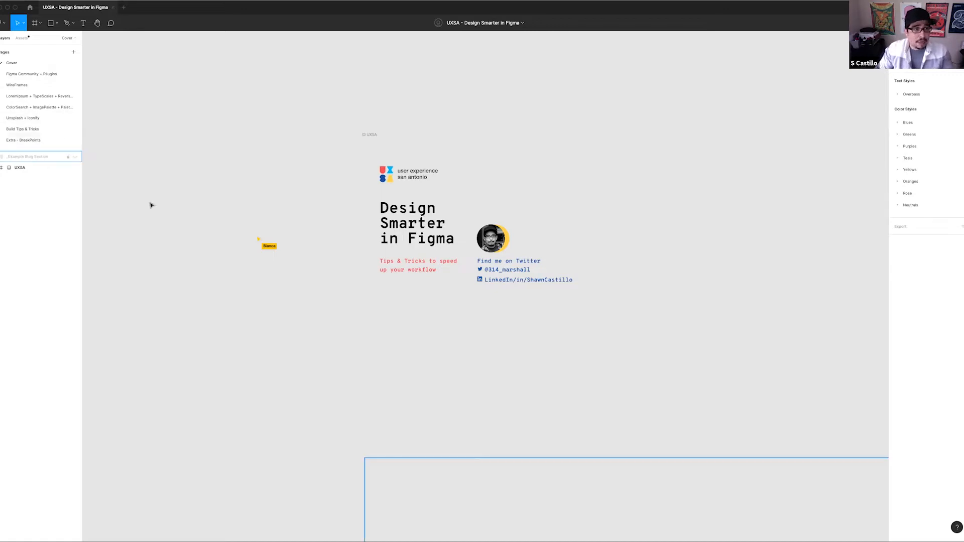
scroll(276, 267, down, 5)
scroll(275, 267, right, 4)
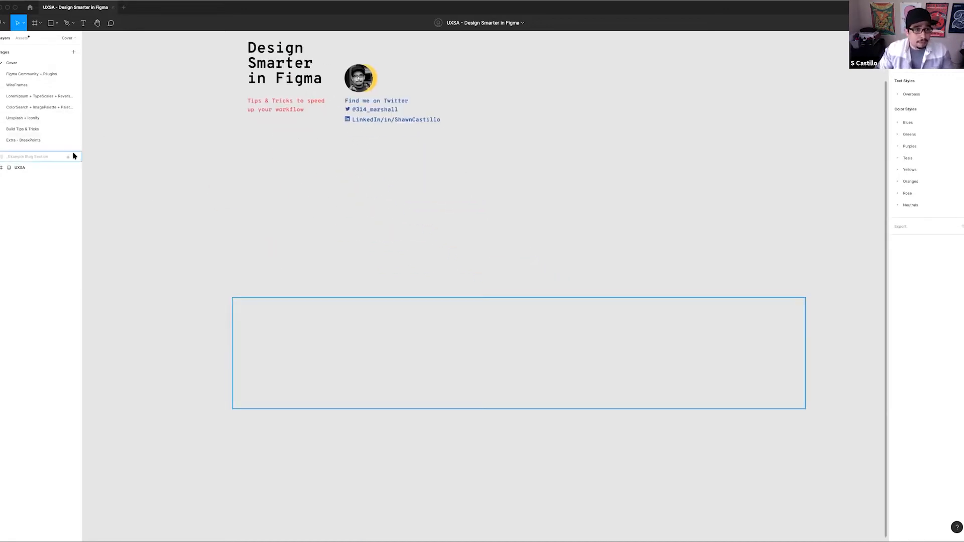
scroll(439, 231, right, 4)
scroll(439, 232, right, 1)
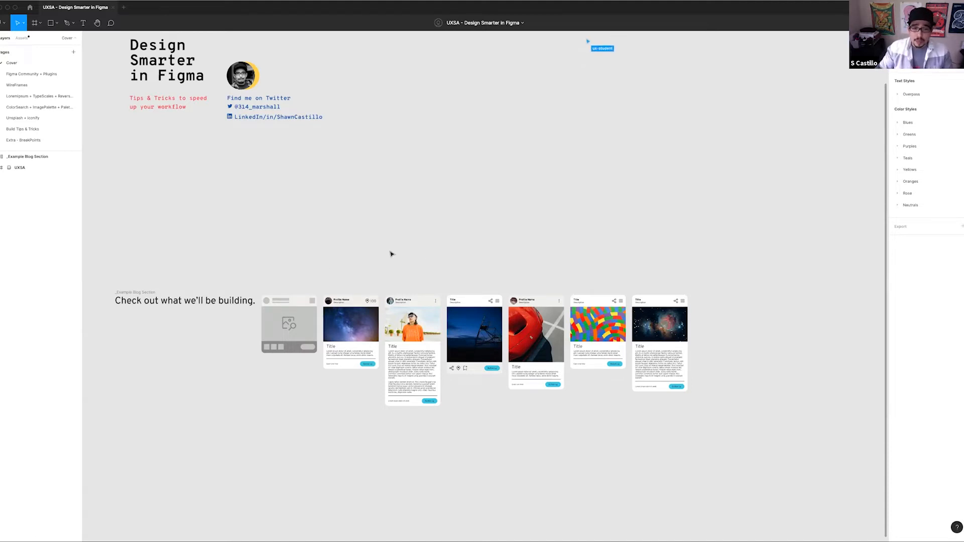
scroll(391, 253, down, 2)
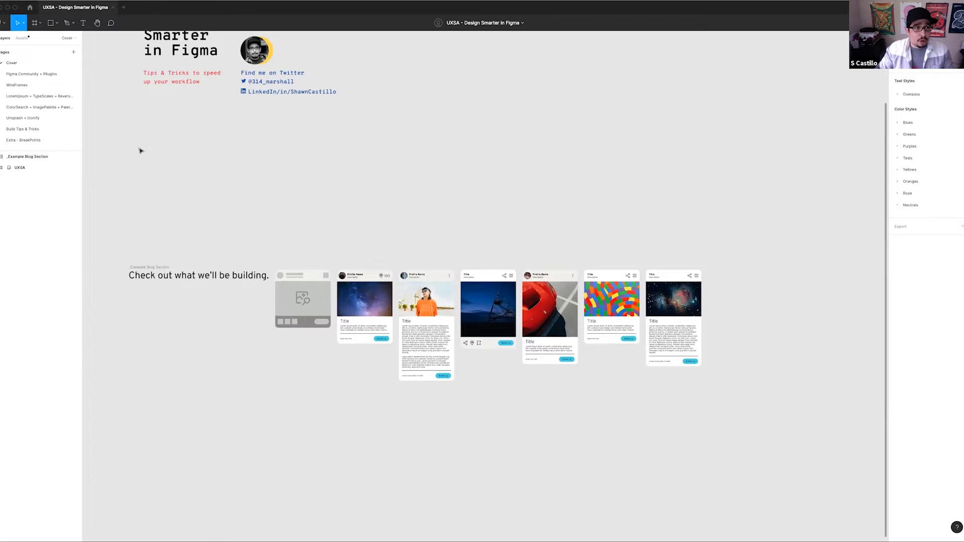
click(42, 76)
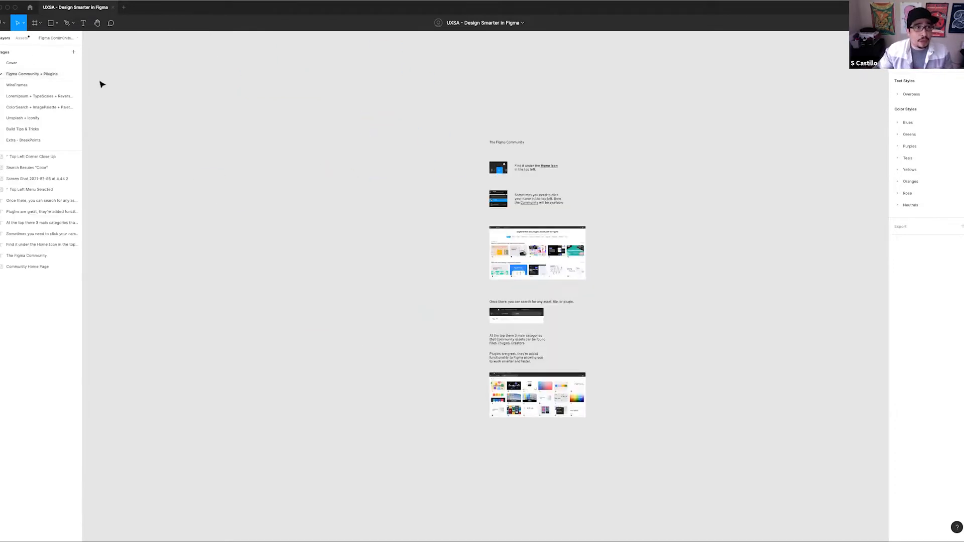
click(27, 63)
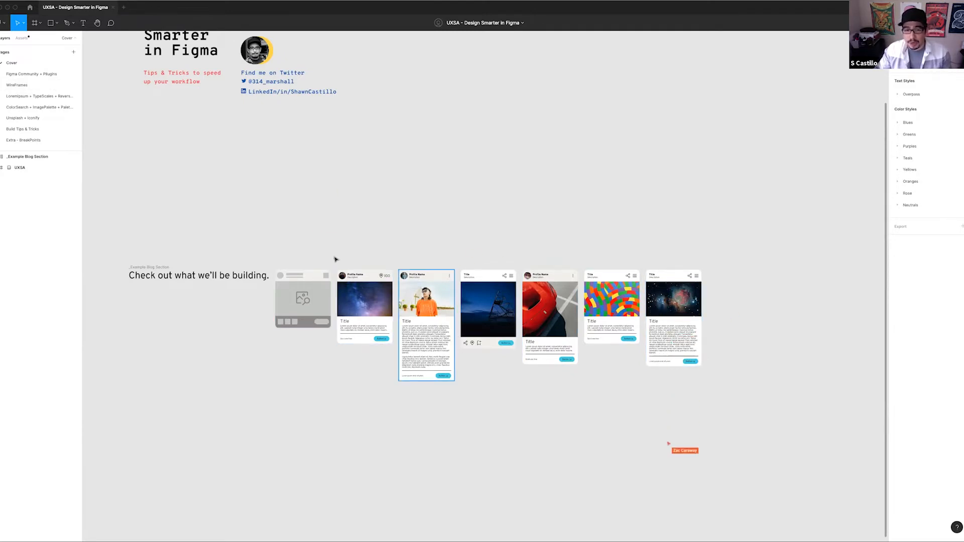
scroll(256, 233, left, 2)
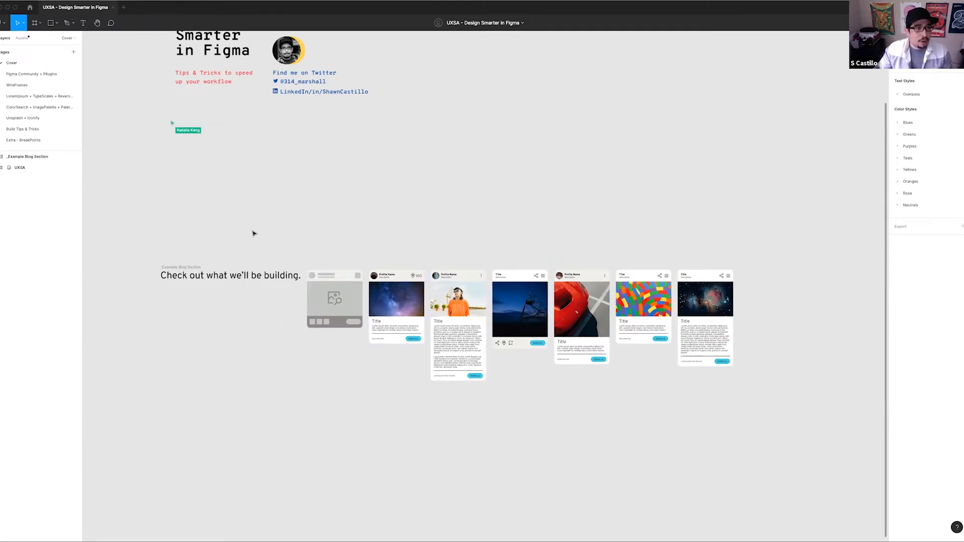
Open the Figma Community + Plugins page and view the notes on where to find the Community
click(46, 74)
scroll(613, 201, right, 4)
scroll(381, 208, up, 1)
scroll(382, 208, up, 5)
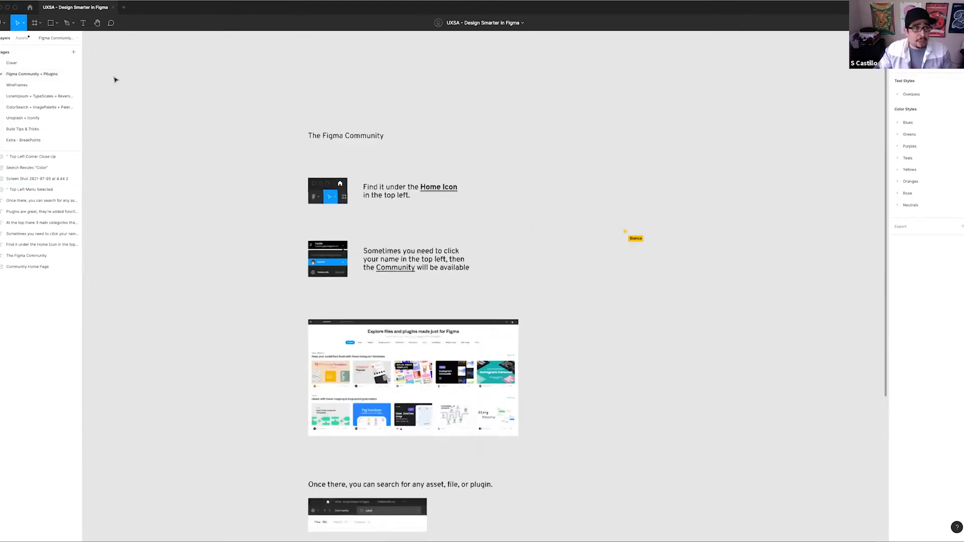
Leave the design file for the Community and display its Explore overview of files and plugins
click(30, 7)
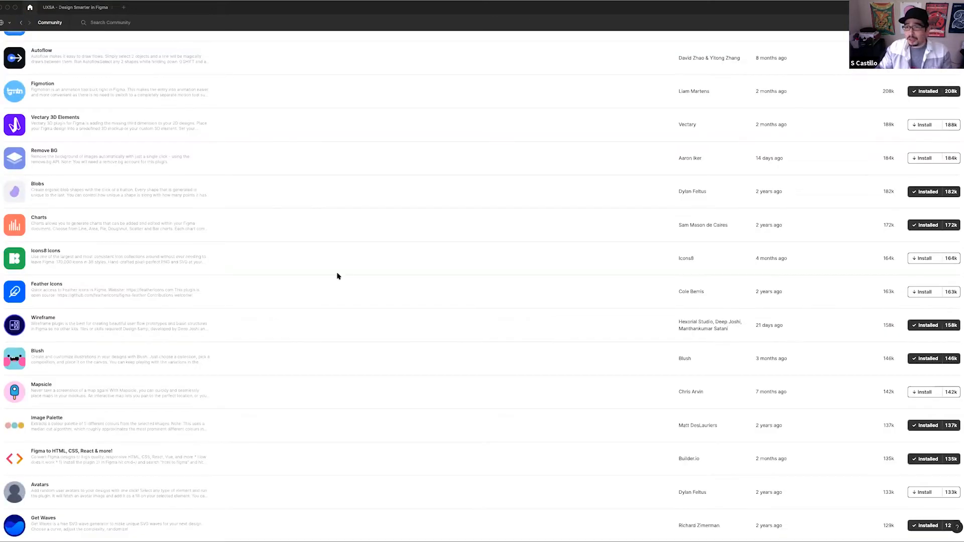
scroll(337, 276, up, 5)
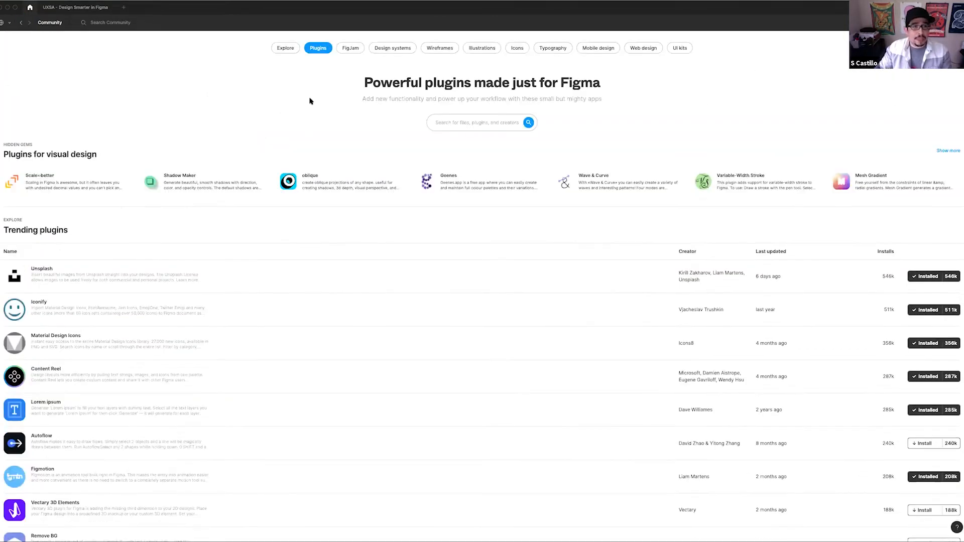
click(285, 49)
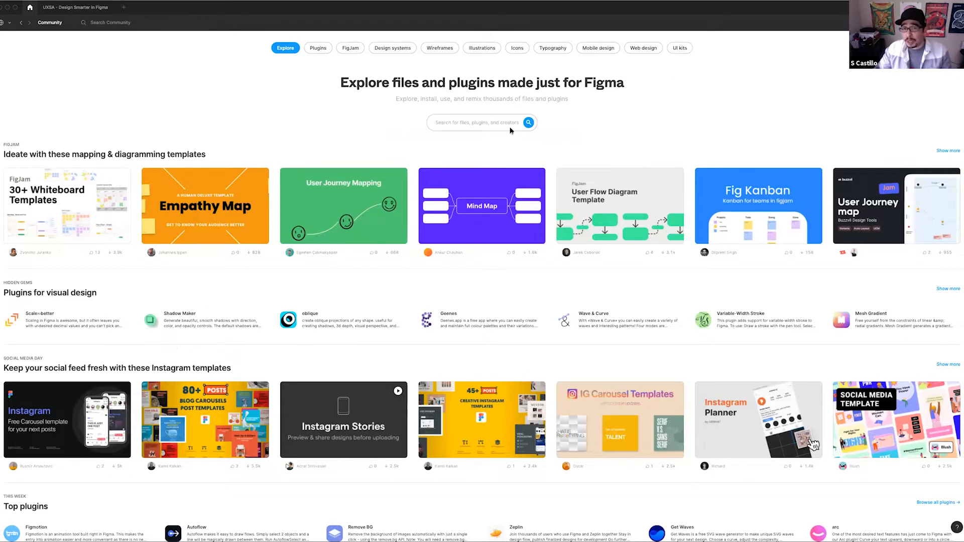
View the first account's recent files, and reopen the Community browsing with that same account
click(7, 22)
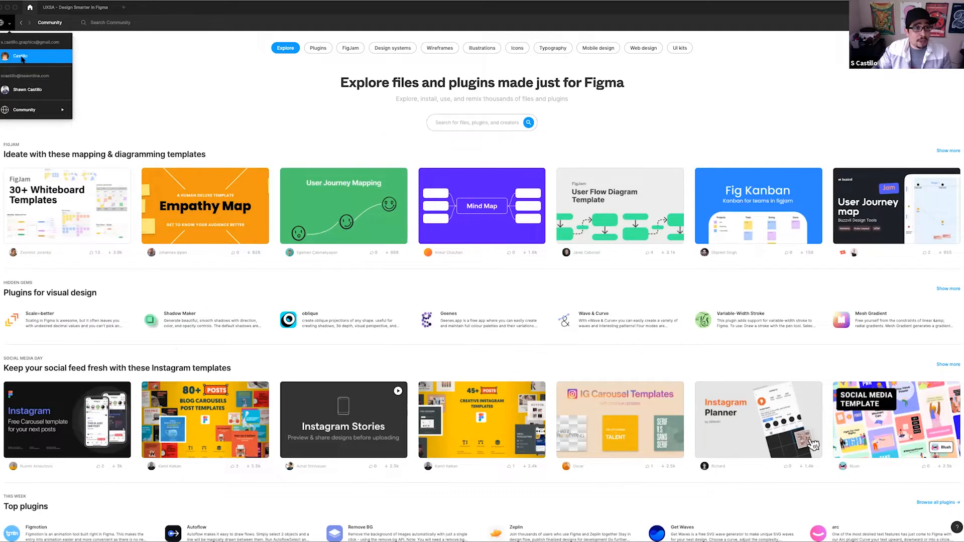
click(21, 59)
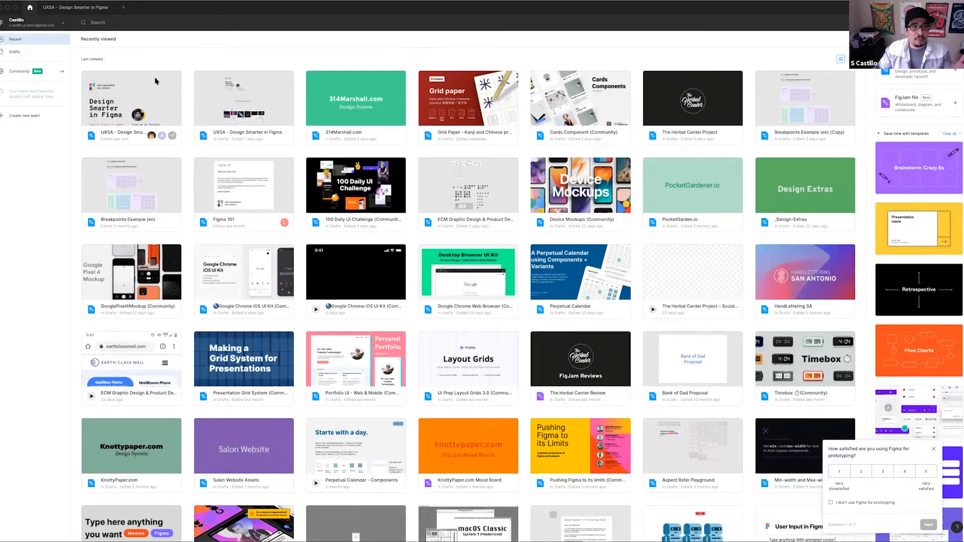
click(35, 23)
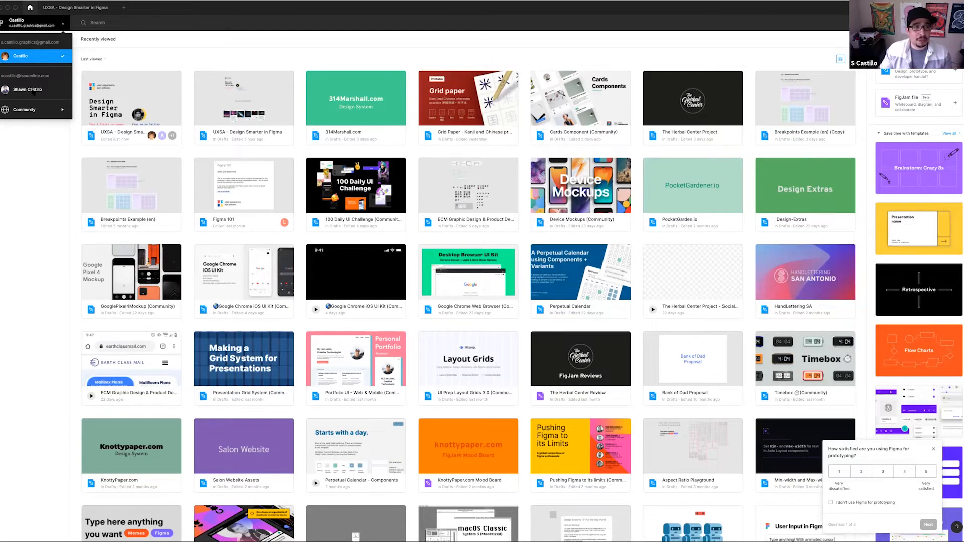
mouse_move(30, 113)
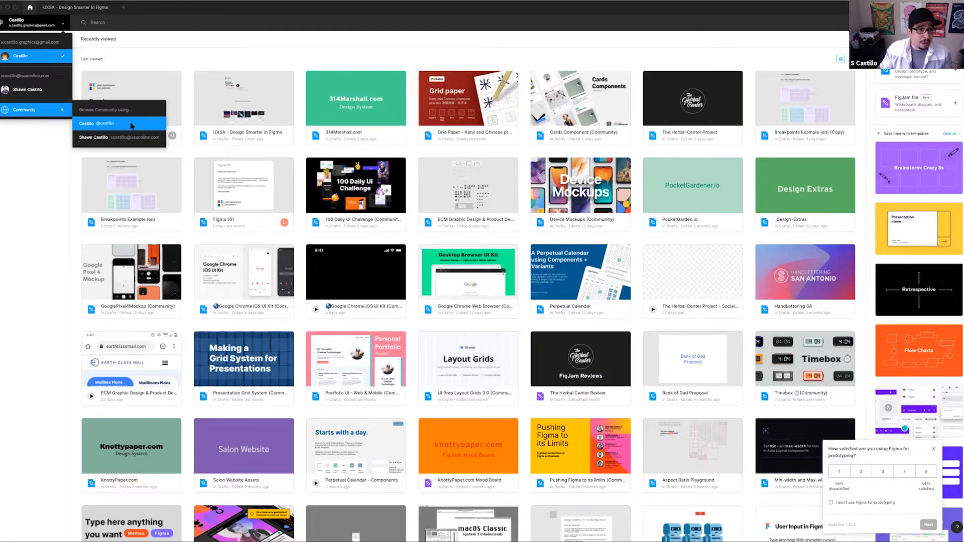
click(102, 126)
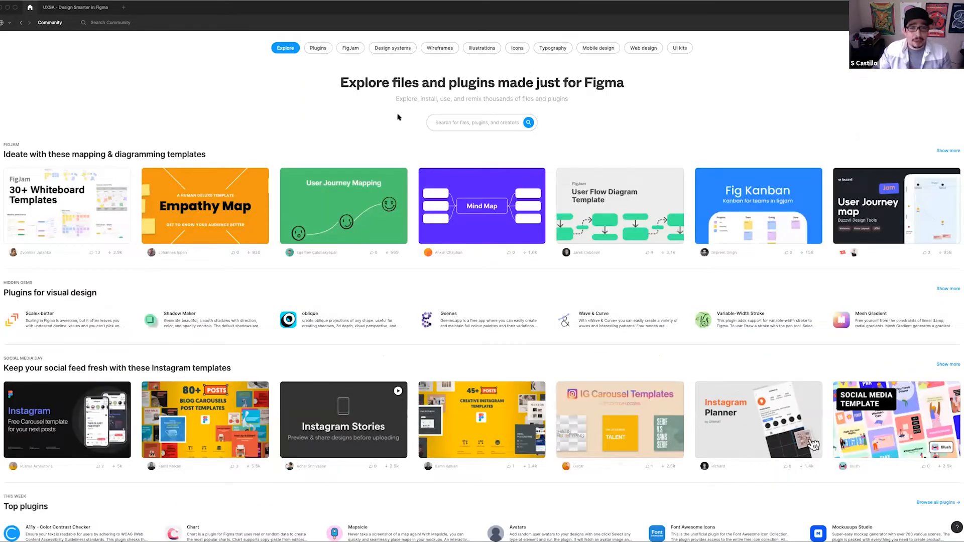
Search the Community's plugins for Color and look through the matching plugins
click(323, 48)
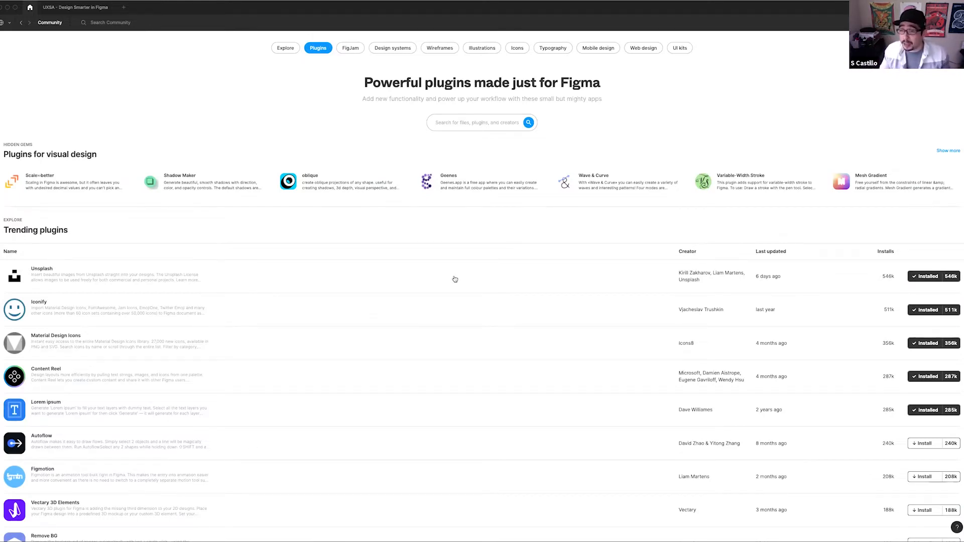
click(452, 122)
text(Color)
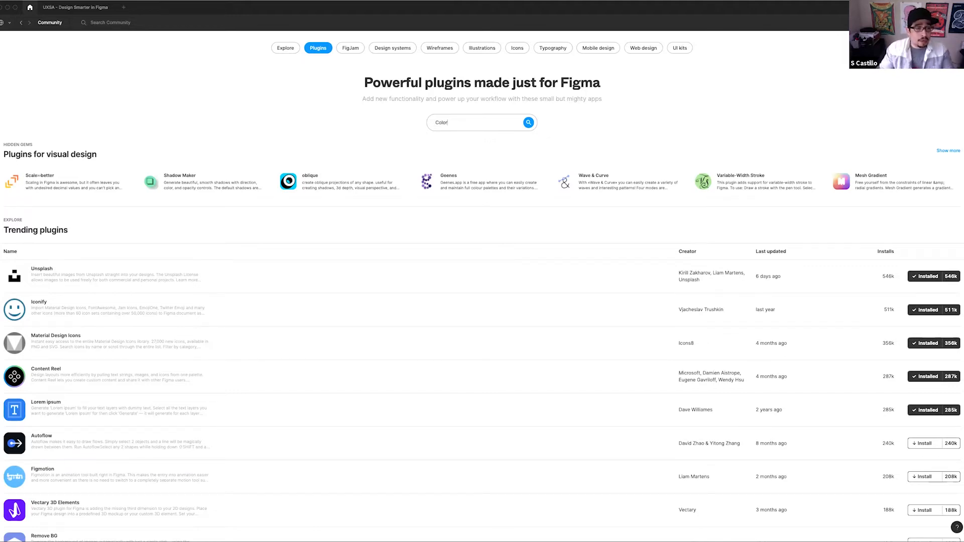
click(528, 123)
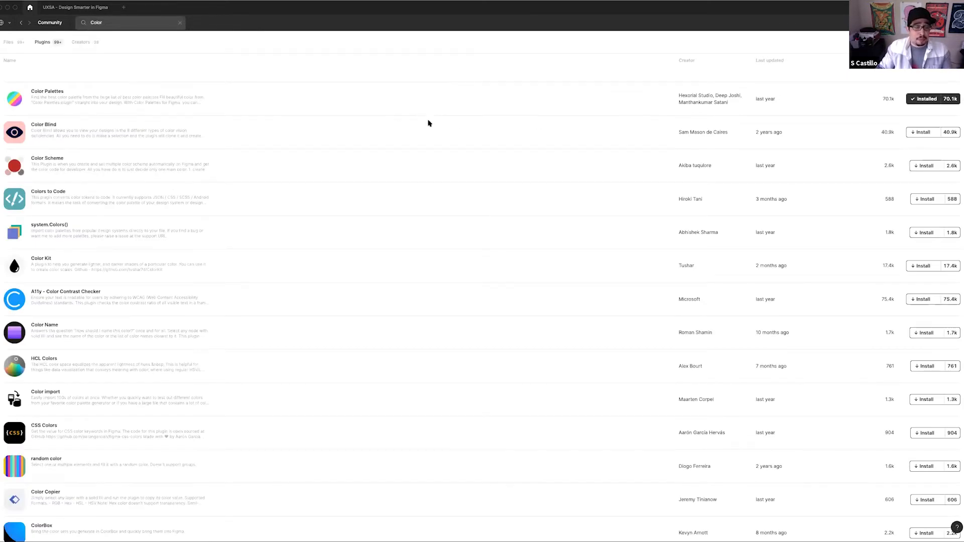
scroll(465, 295, down, 1)
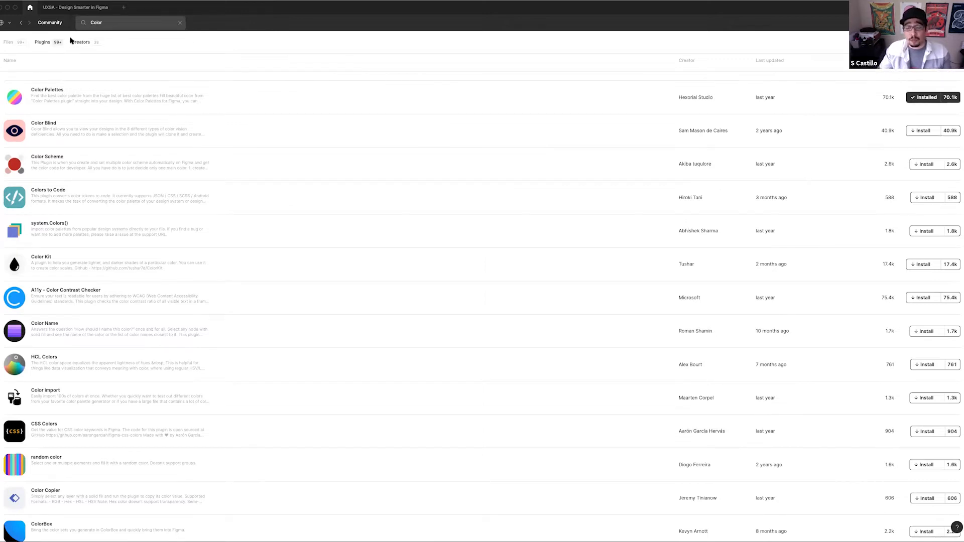
Examine the Color search matches under Files, Plugins and Creators, ending on the Files category
click(9, 42)
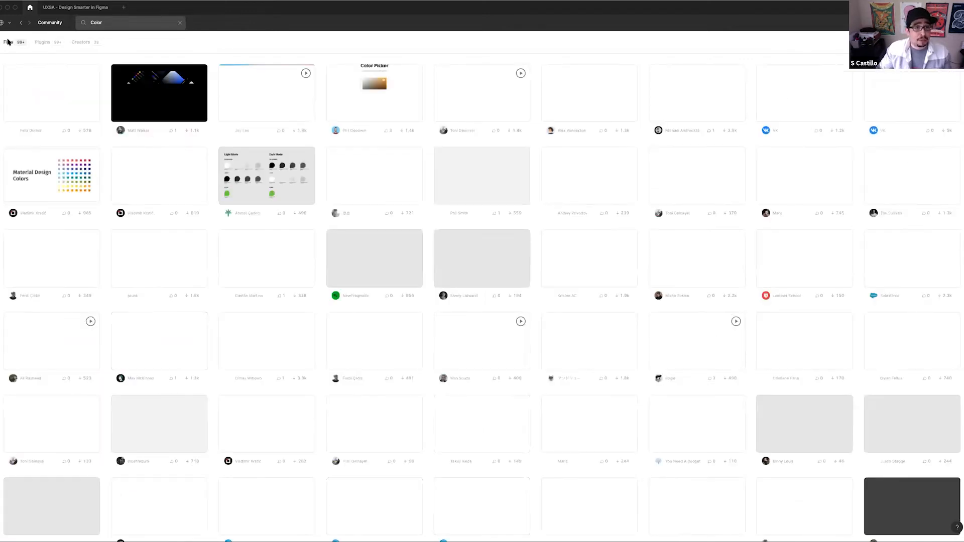
click(43, 42)
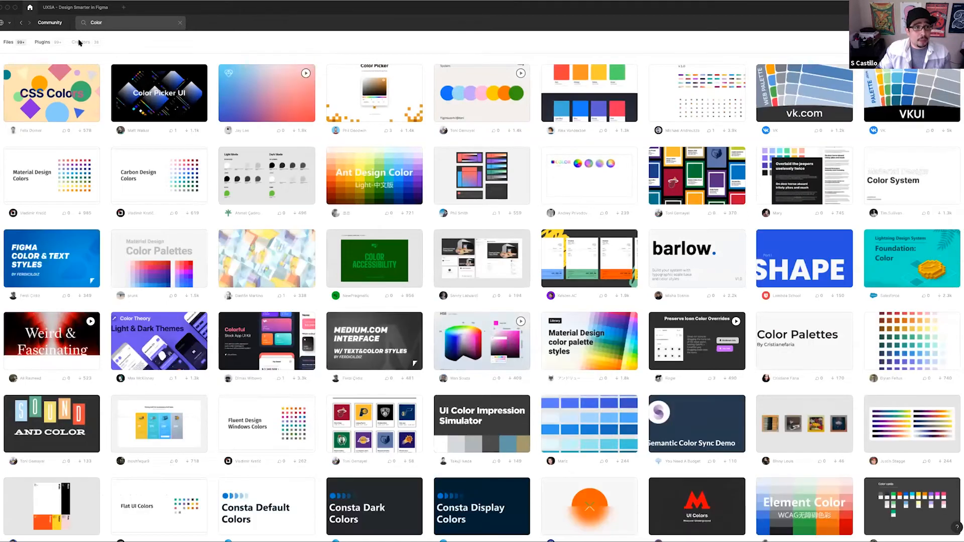
click(81, 42)
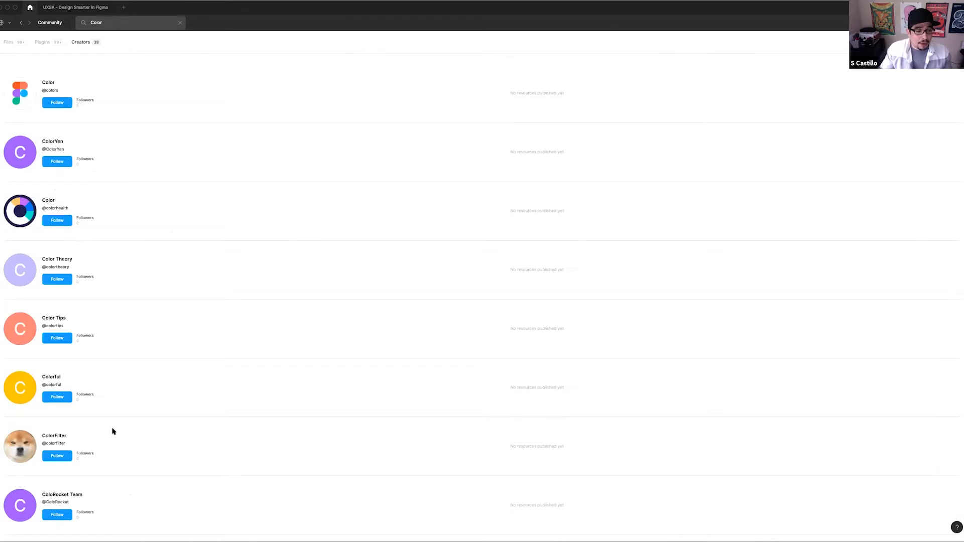
scroll(102, 469, down, 5)
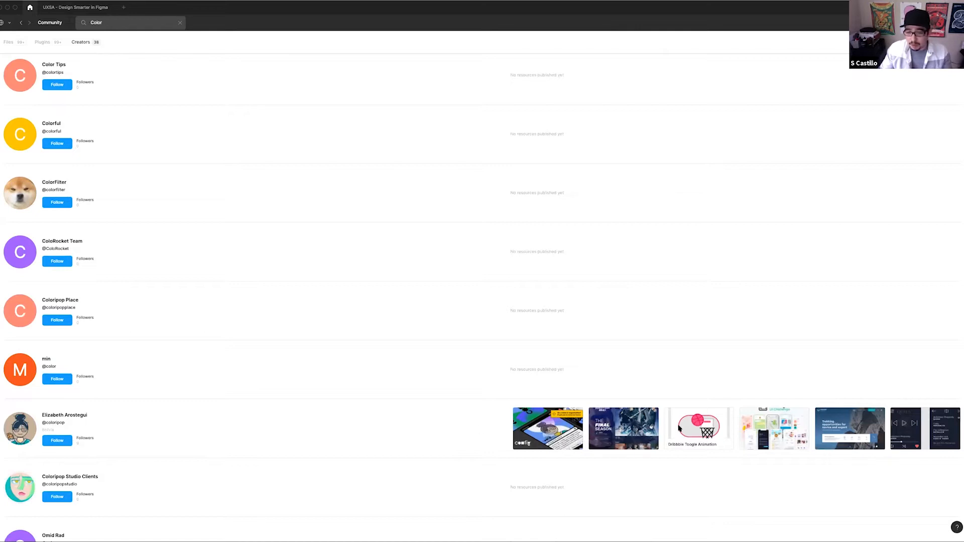
click(57, 441)
scroll(187, 312, up, 5)
click(9, 42)
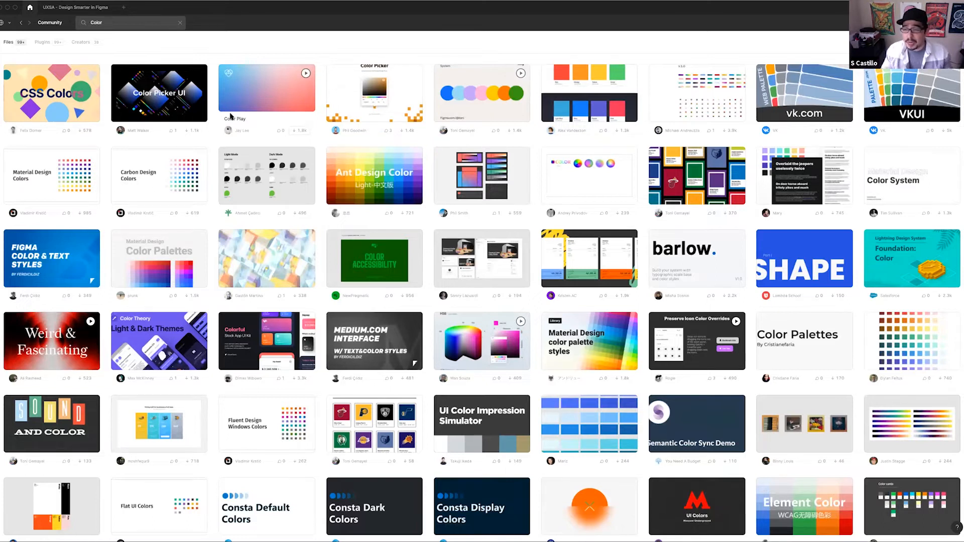
Return to the UXSA - Design Smarter in Figma file and read the remaining notes on Community search and plugins
click(71, 8)
scroll(502, 272, down, 4)
scroll(505, 274, down, 2)
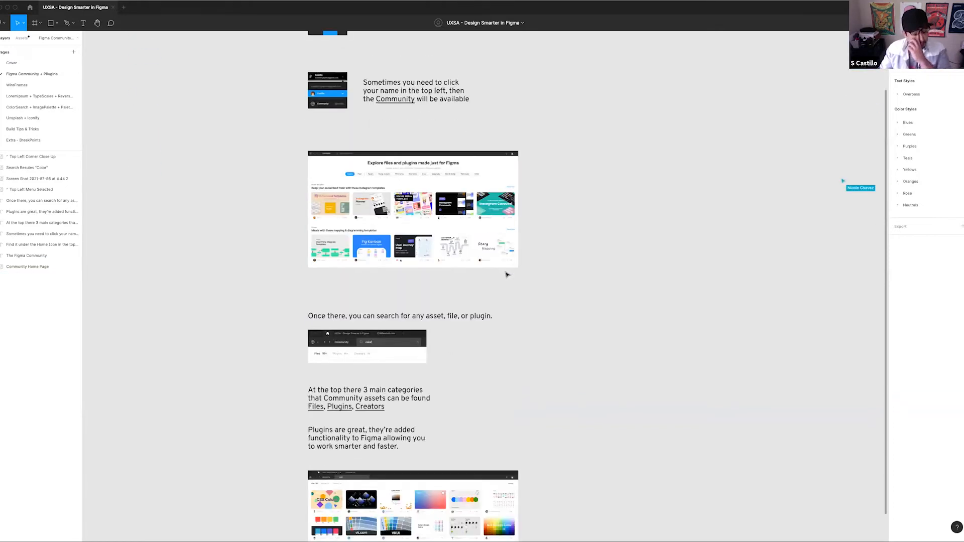
scroll(507, 274, down, 4)
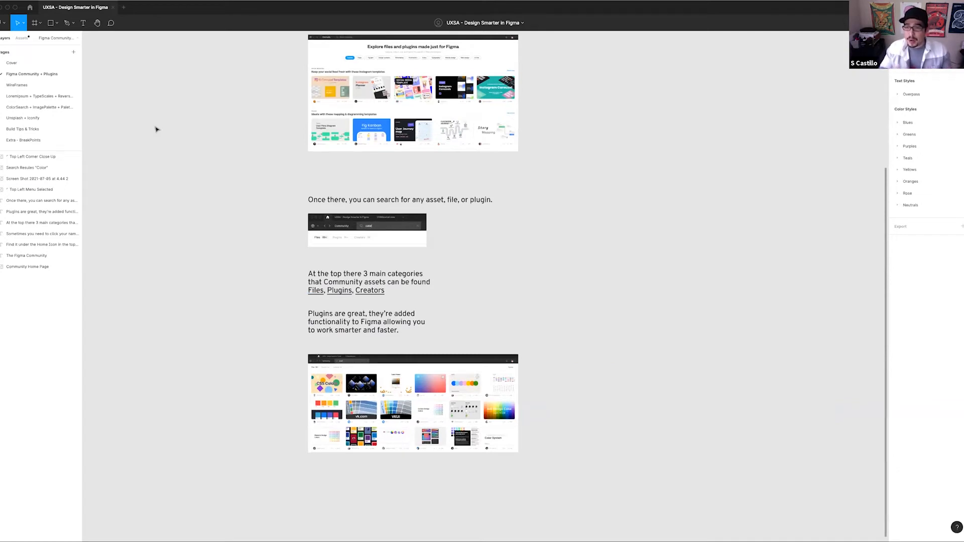
Go to the Cover page and select the grey placeholder card in the example blog section
click(12, 63)
drag(492, 237, 457, 238)
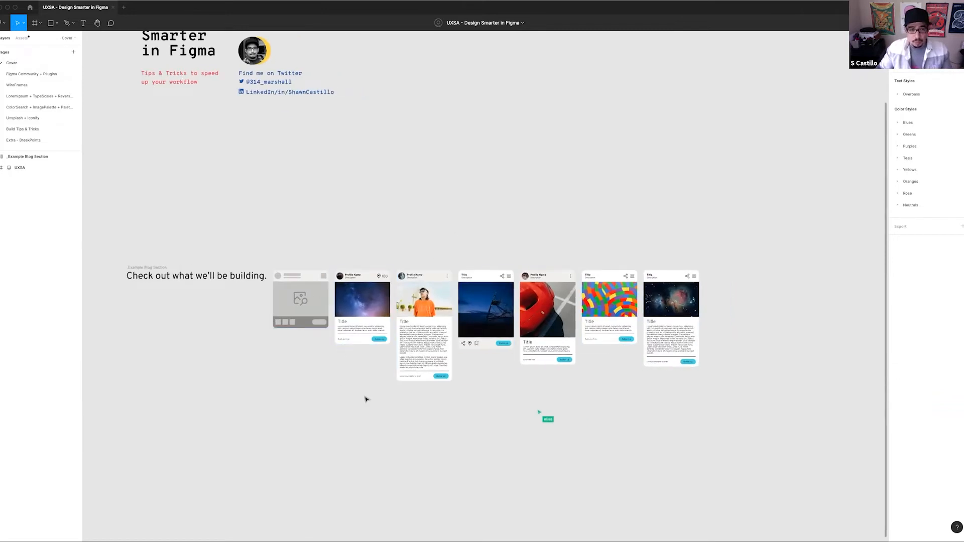
click(290, 302)
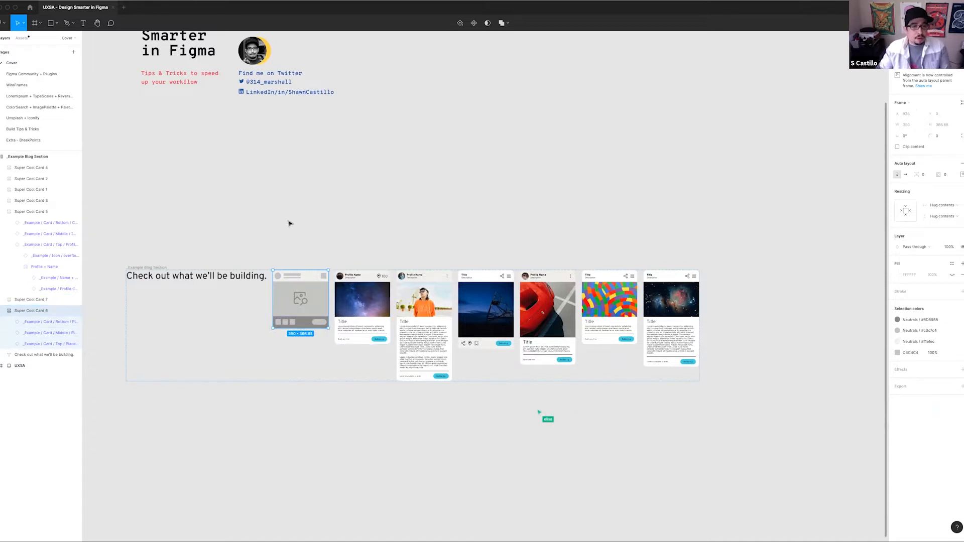
Open the WireFrames page, select the grey placeholder card and examine the annotated How To Look At Wireframes frame beside it
click(21, 85)
scroll(512, 278, down, 2)
click(433, 333)
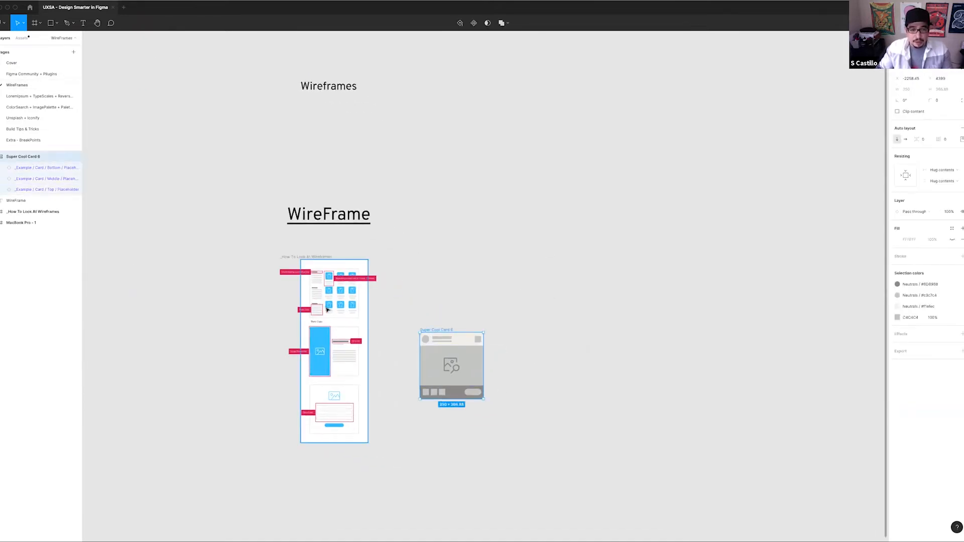
scroll(324, 307, up, 3)
scroll(552, 319, down, 2)
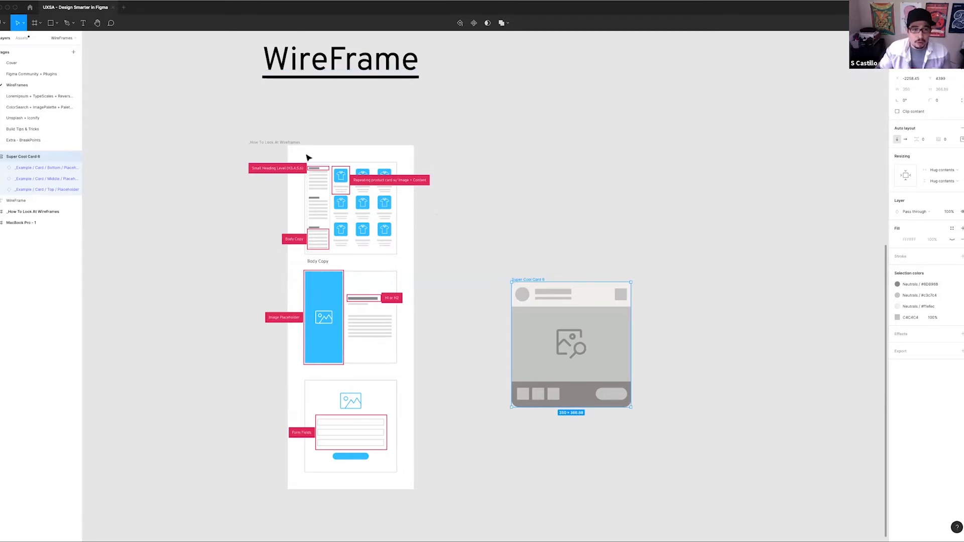
scroll(307, 156, up, 3)
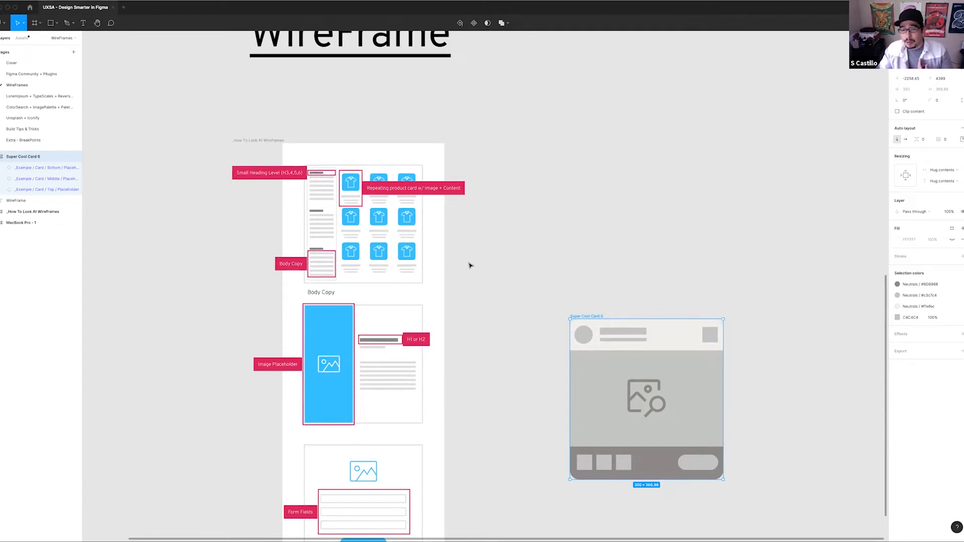
scroll(406, 366, down, 2)
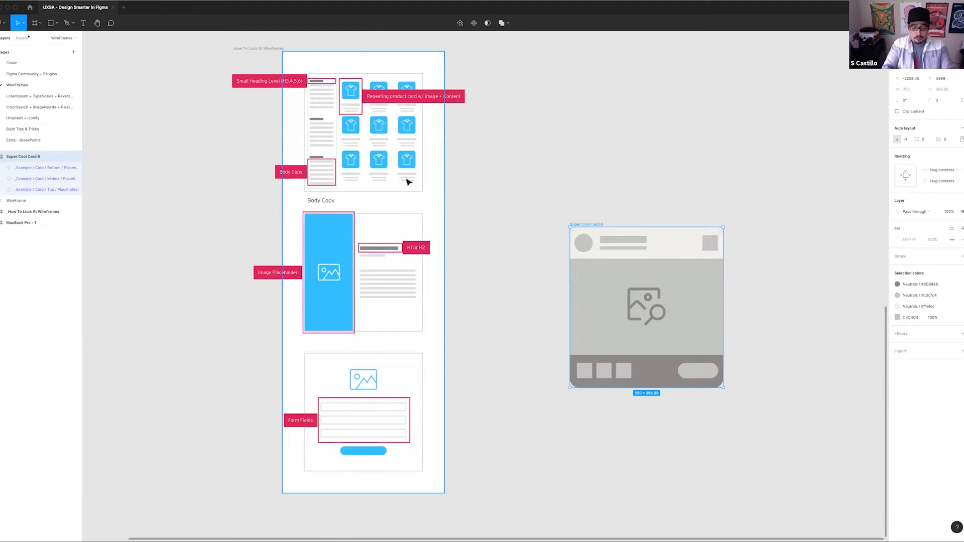
Bring up the quick actions search and view the full list of installed plugins
key(super+slash)
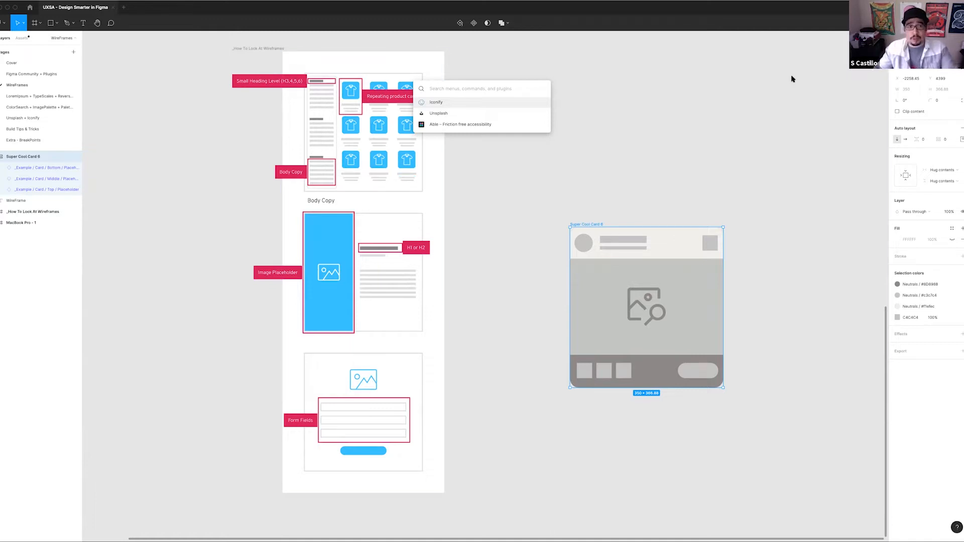
click(194, 2)
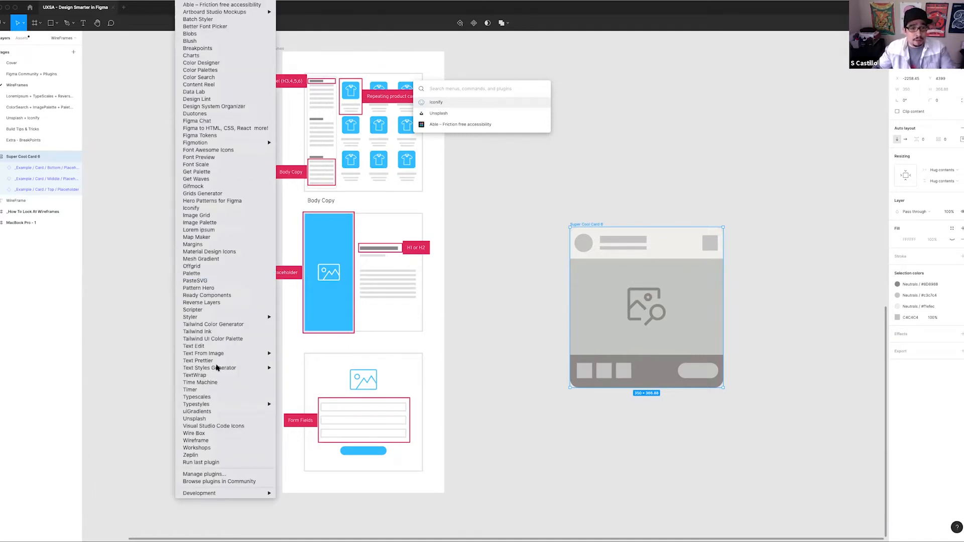
click(457, 87)
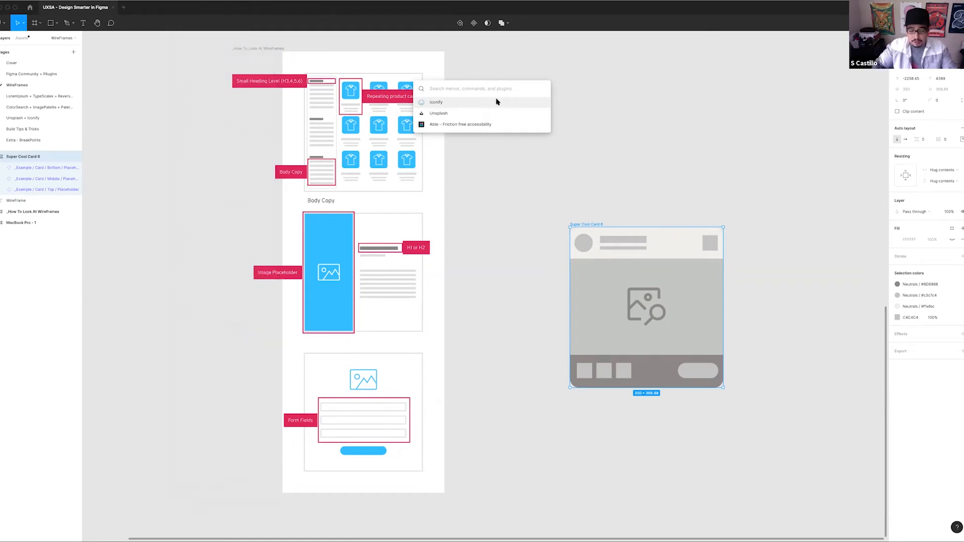
click(496, 102)
key(super+slash)
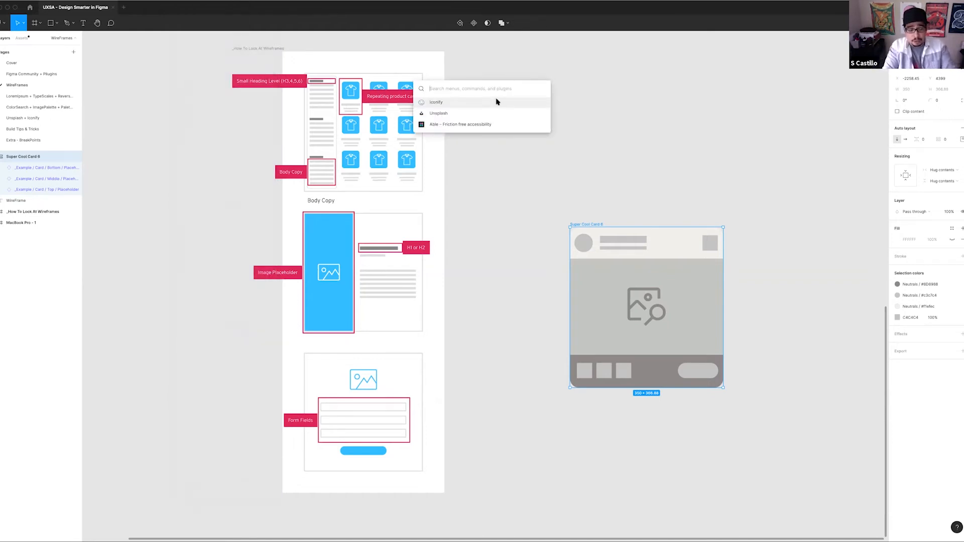
Search the quick actions for "plug" and look through the installed plugins in the results
text(plugh)
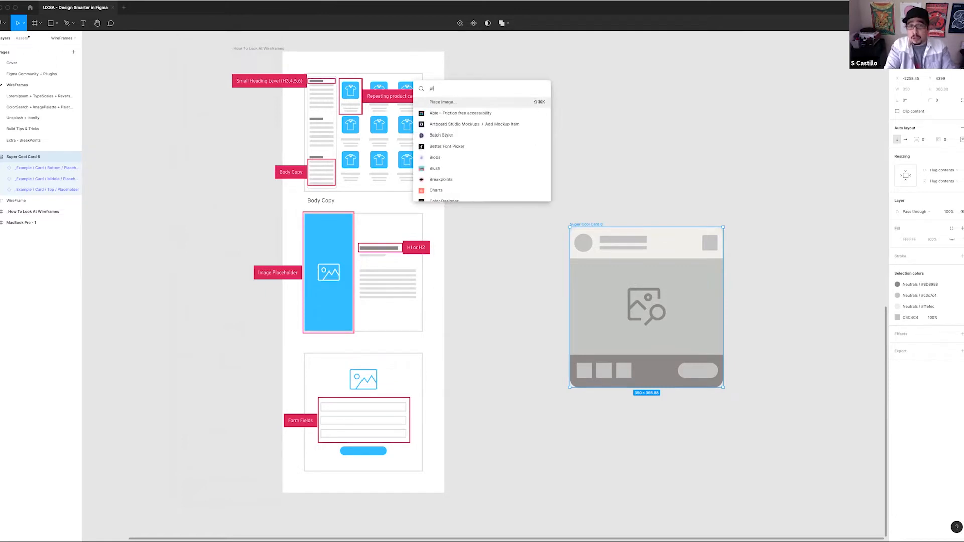
key(BackSpace)
scroll(487, 135, down, 5)
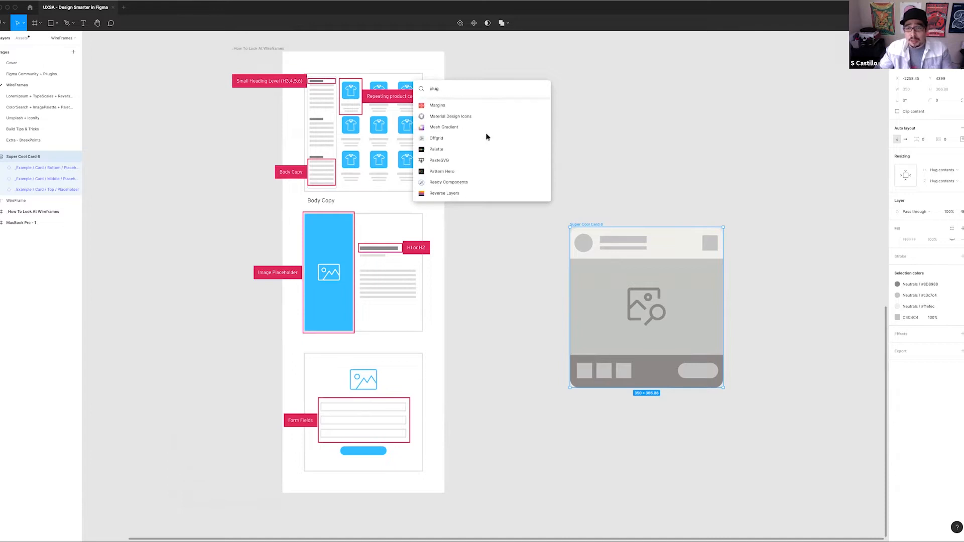
scroll(486, 136, up, 8)
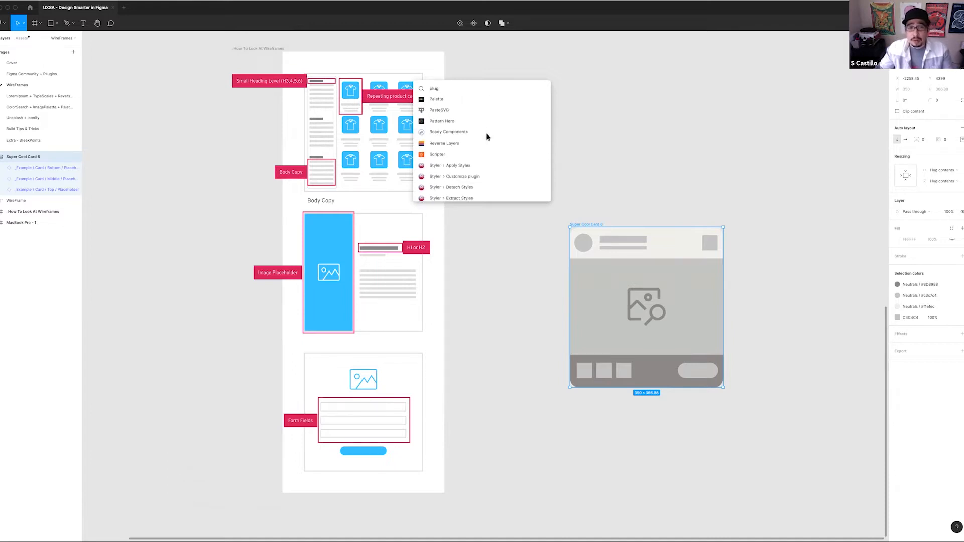
scroll(487, 136, up, 3)
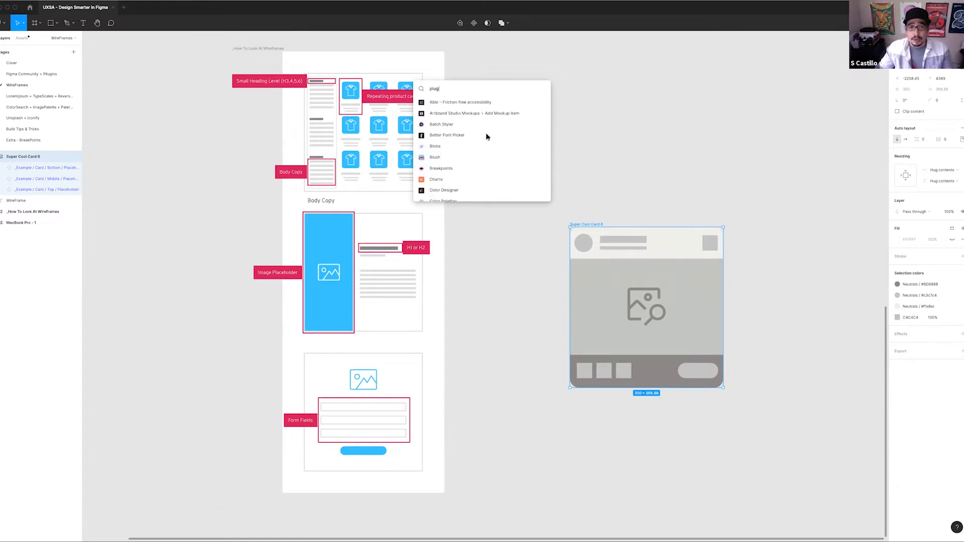
Search the quick actions for "wire" instead and run the Wireframe plugin
double_click(450, 90)
key(BackSpace)
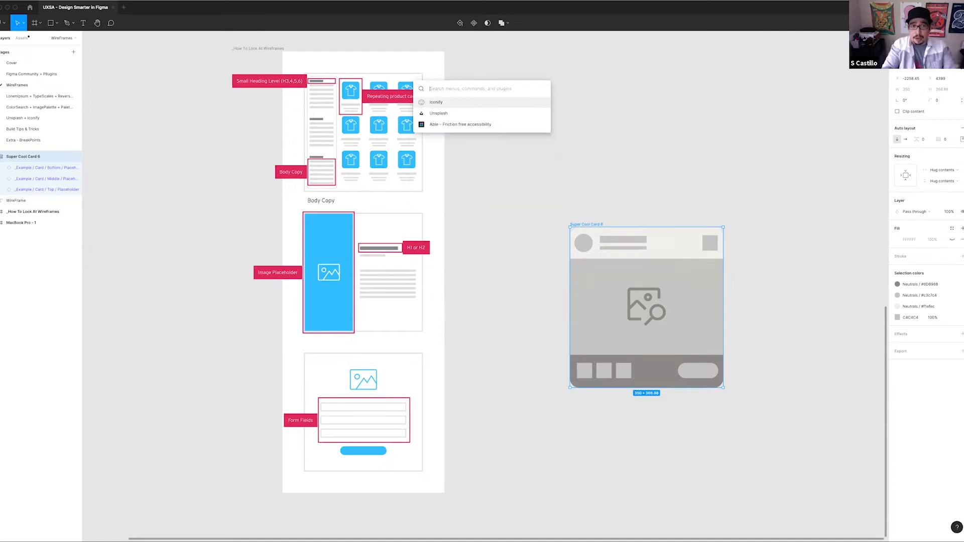
text(wire)
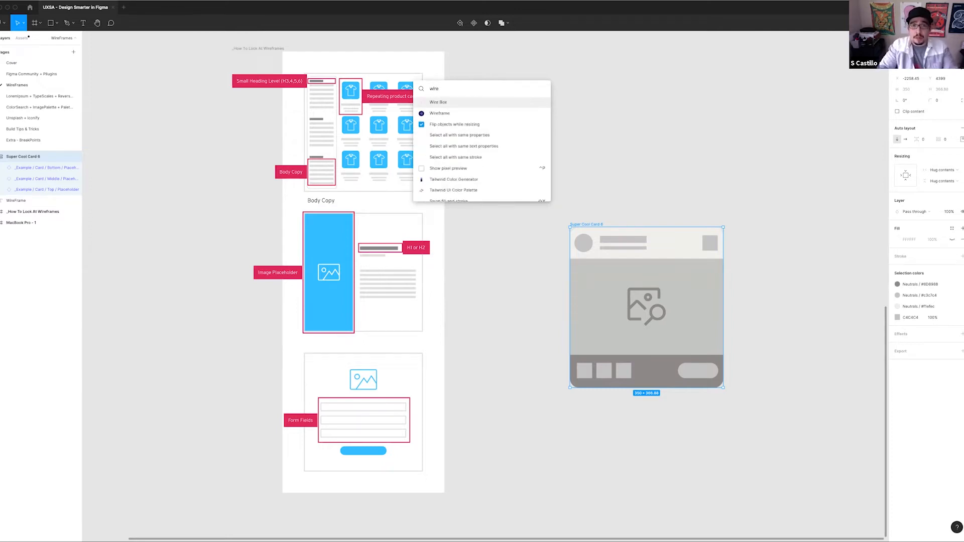
key(Down)
key(Return)
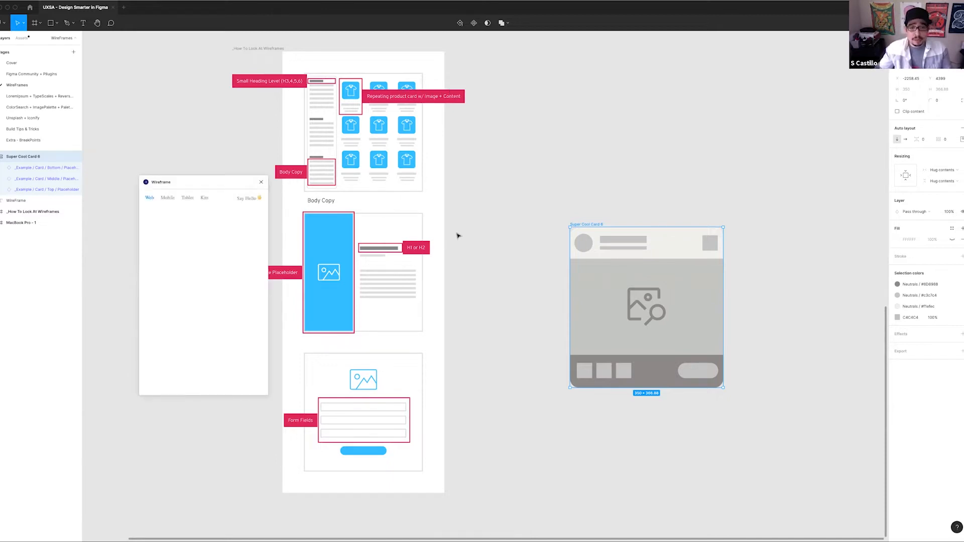
scroll(458, 235, down, 5)
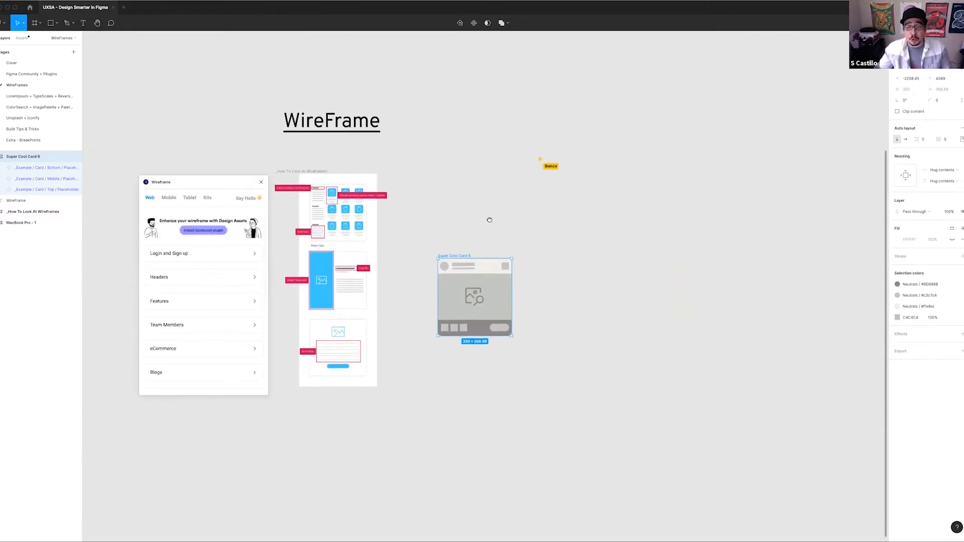
scroll(490, 220, down, 2)
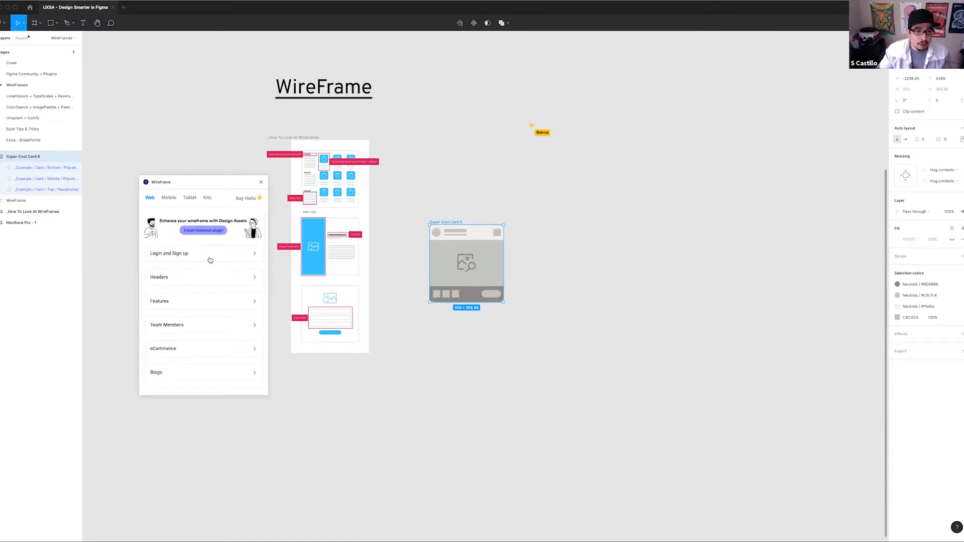
Insert the web Login and Sign up wireframe with an image placeholder, three stacked fields and one centred button
click(183, 255)
scroll(236, 291, down, 5)
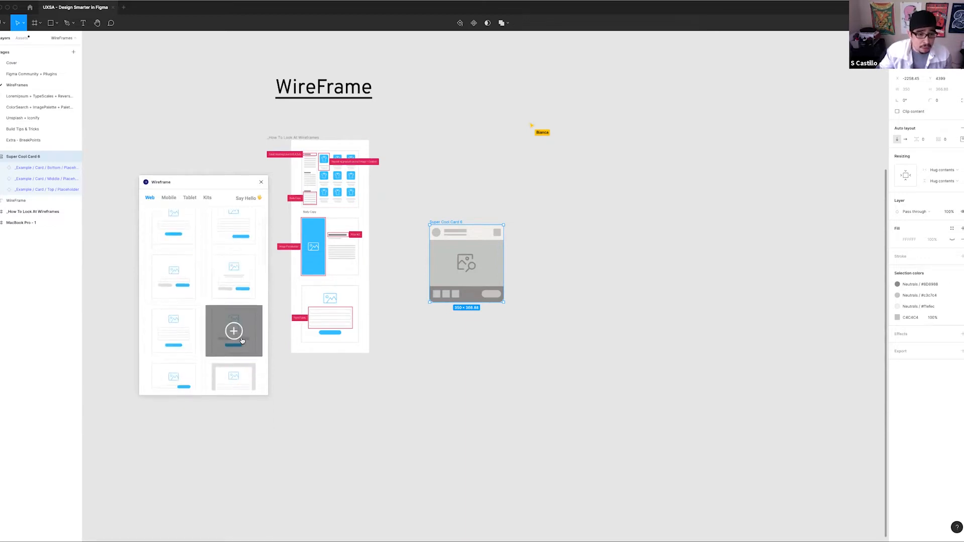
scroll(261, 311, down, 3)
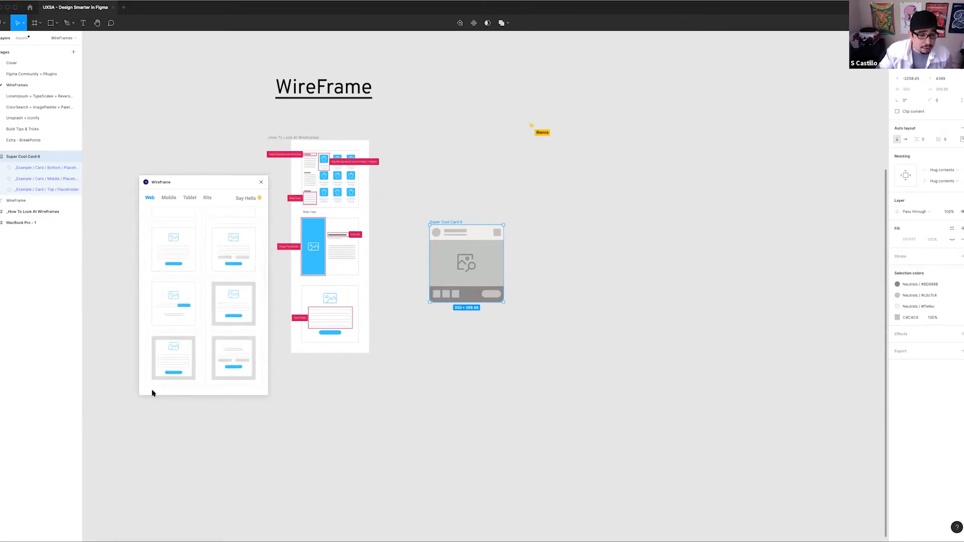
scroll(142, 256, up, 2)
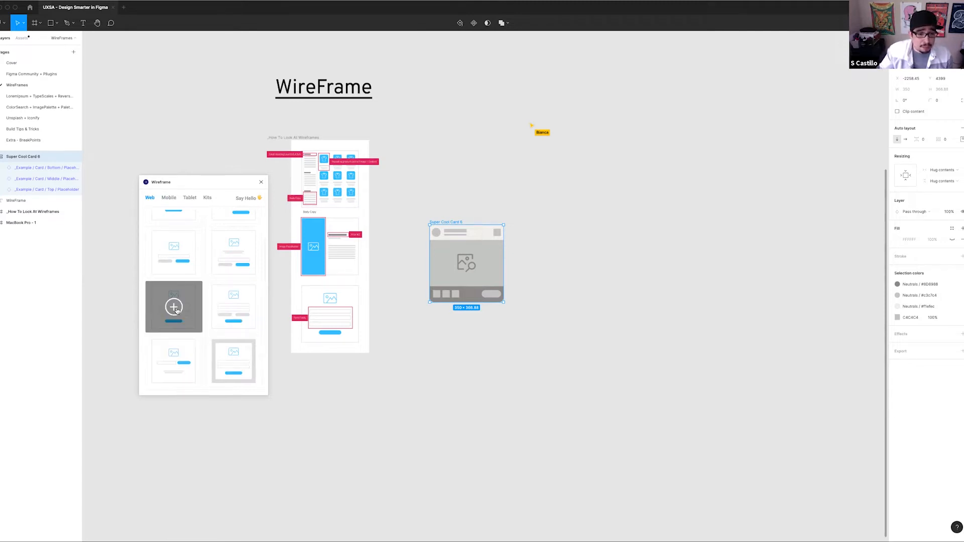
click(606, 352)
mouse_move(494, 357)
mouse_down()
mouse_move(491, 408)
mouse_move(572, 463)
mouse_move(494, 357)
mouse_up()
scroll(575, 289, down, 5)
scroll(574, 288, left, 2)
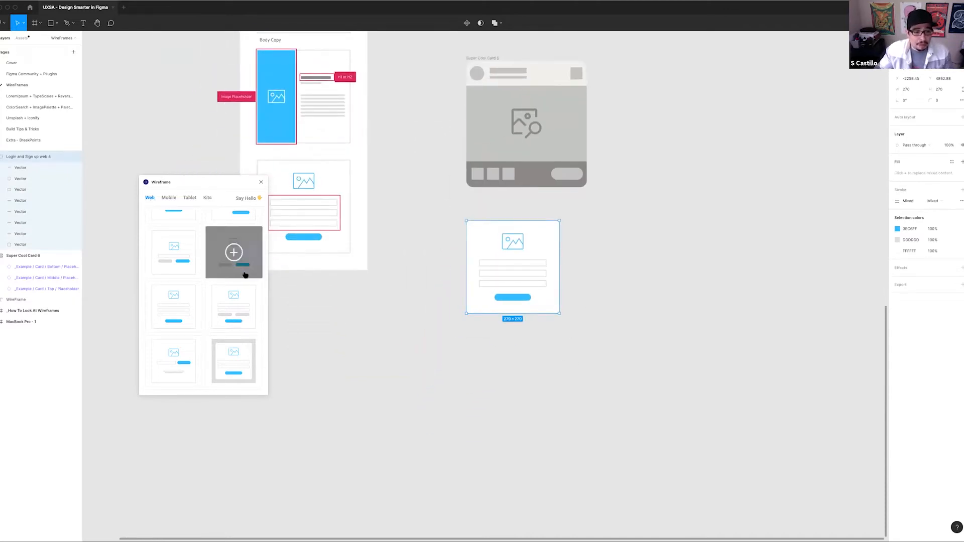
Insert the web eCommerce wireframe with a centred heading above a row of three shirt product cards with buttons
scroll(246, 273, down, 5)
scroll(245, 275, down, 3)
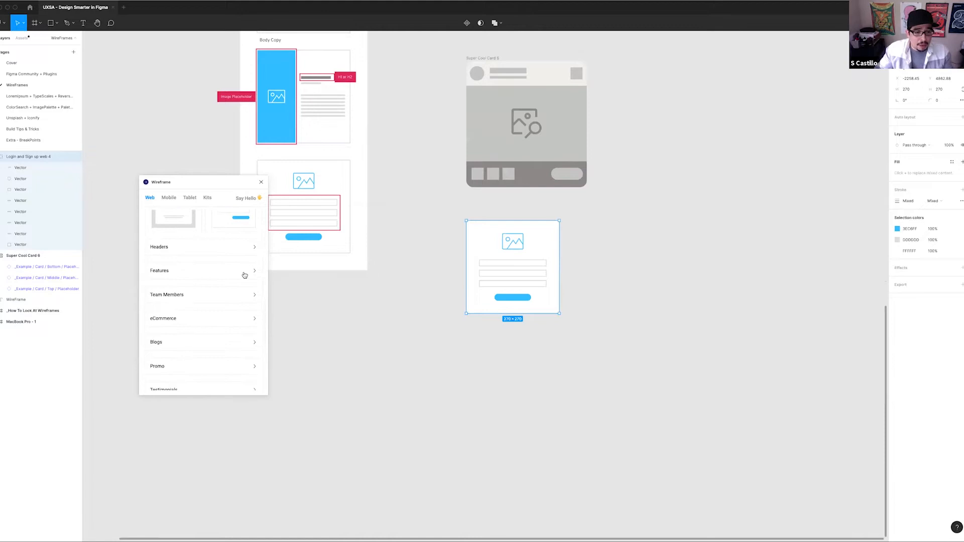
click(182, 270)
scroll(231, 341, down, 3)
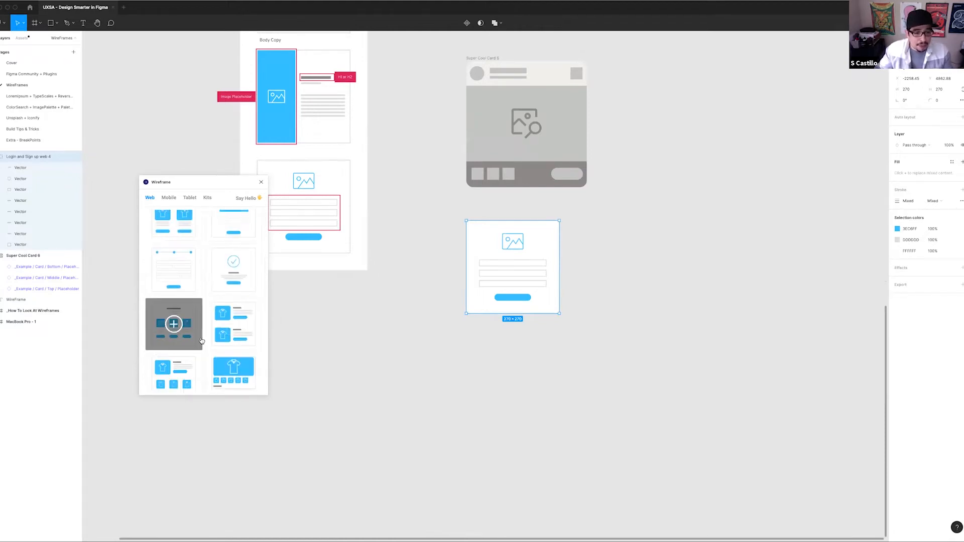
scroll(166, 298, down, 1)
click(173, 296)
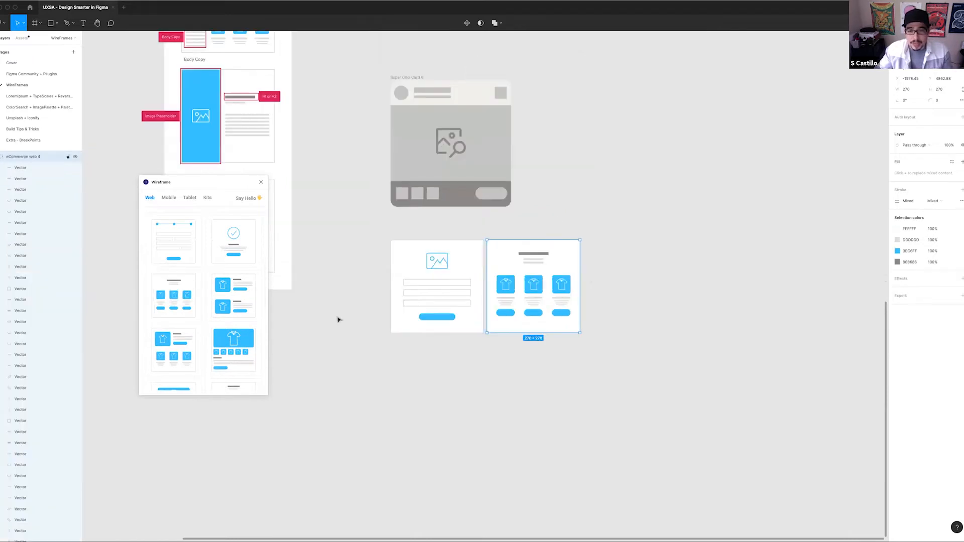
Insert the web Forms wireframe with a left-aligned heading, input fields, a large message box and a button
scroll(256, 272, down, 2)
scroll(237, 245, down, 6)
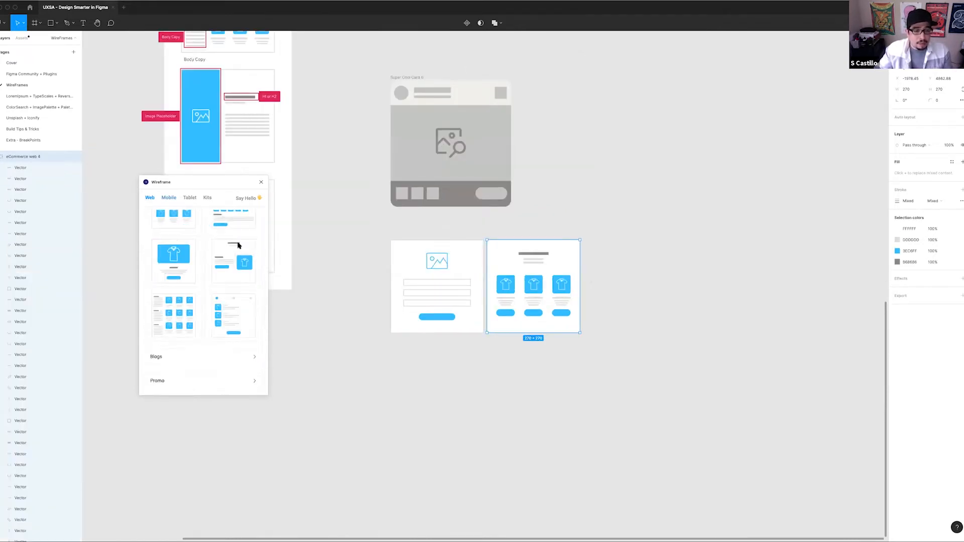
click(195, 255)
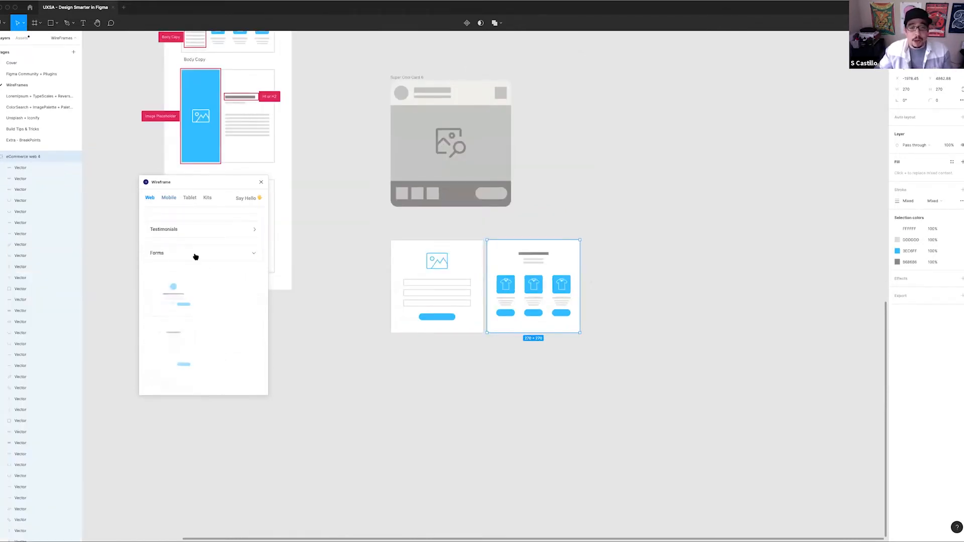
scroll(251, 356, down, 1)
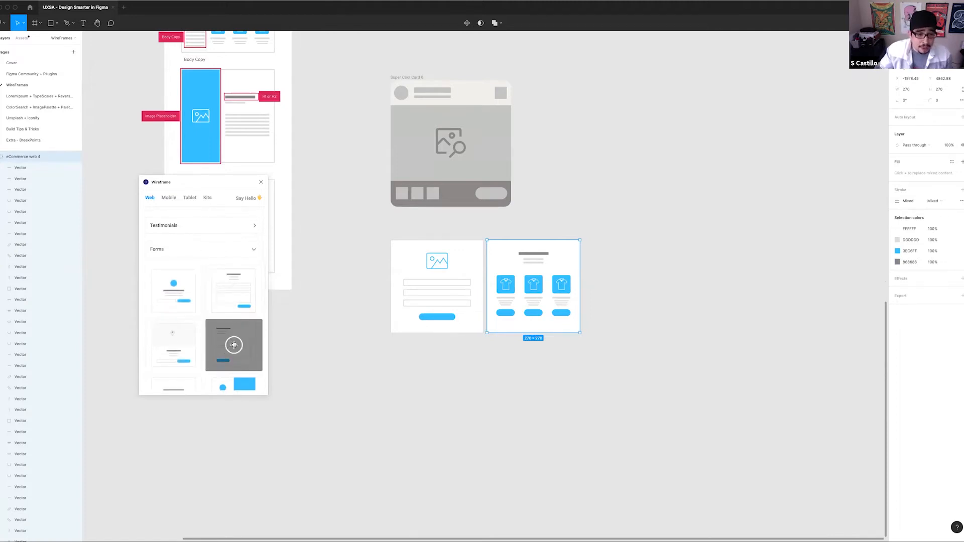
click(233, 345)
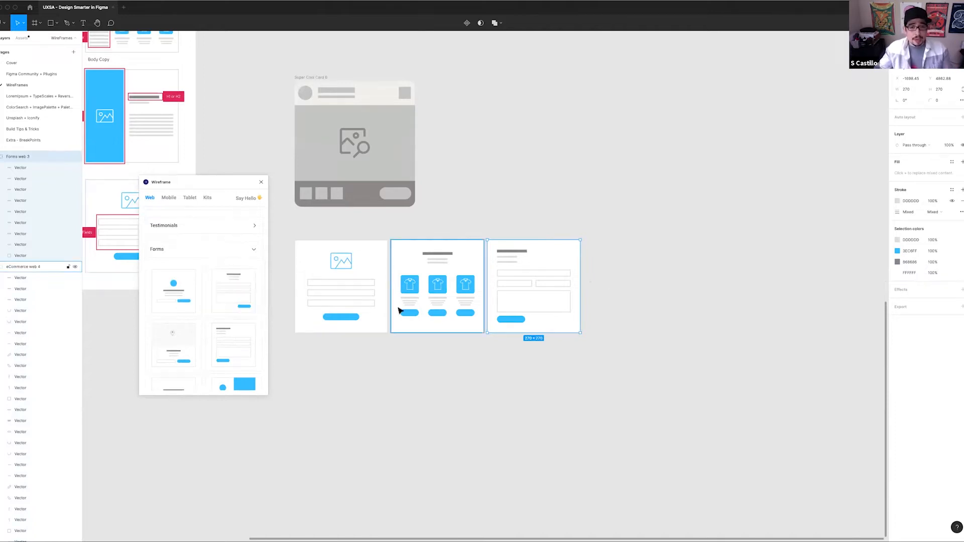
Insert the descending bar chart wireframe from the web Other category
click(248, 252)
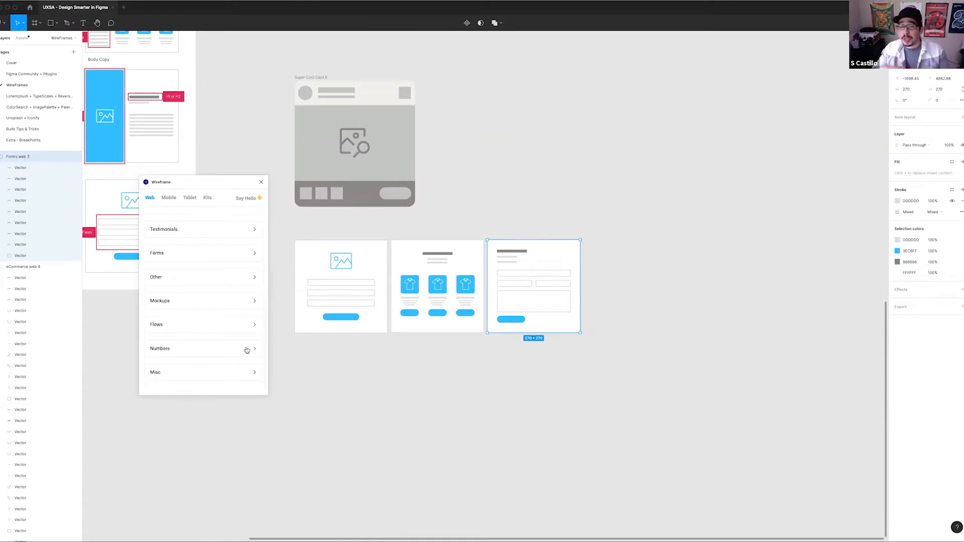
click(191, 278)
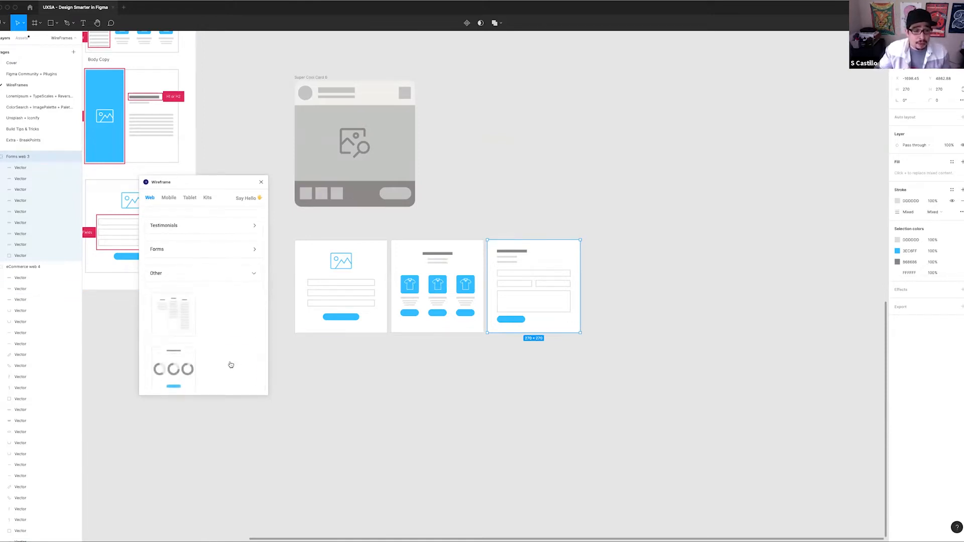
scroll(234, 322, down, 5)
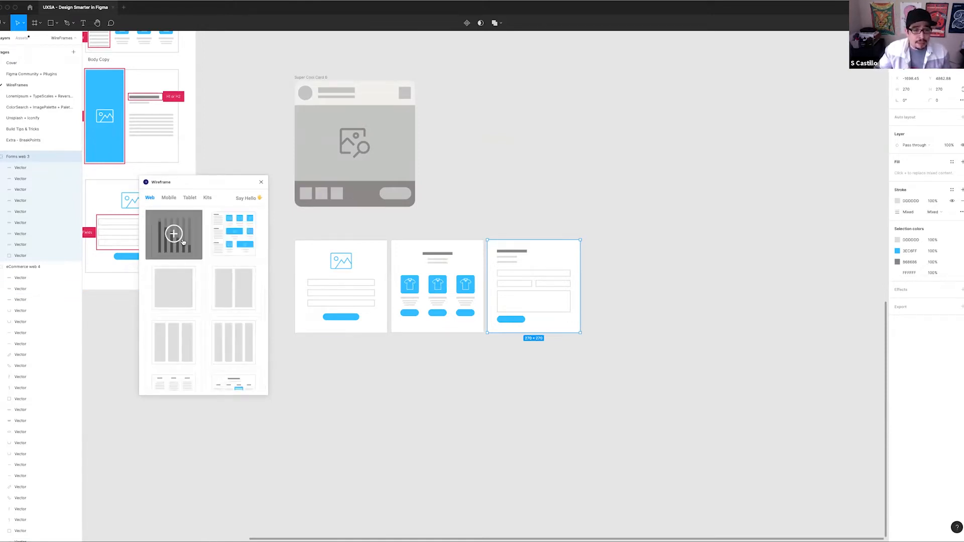
click(182, 243)
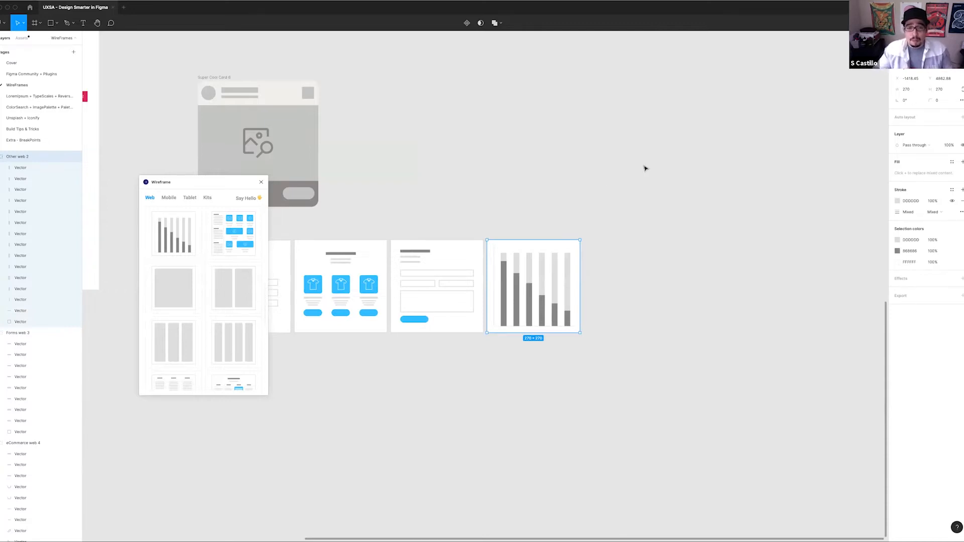
Close the Wireframe plugin and select the grey placeholder card above the inserted wireframes
click(510, 181)
scroll(555, 204, left, 5)
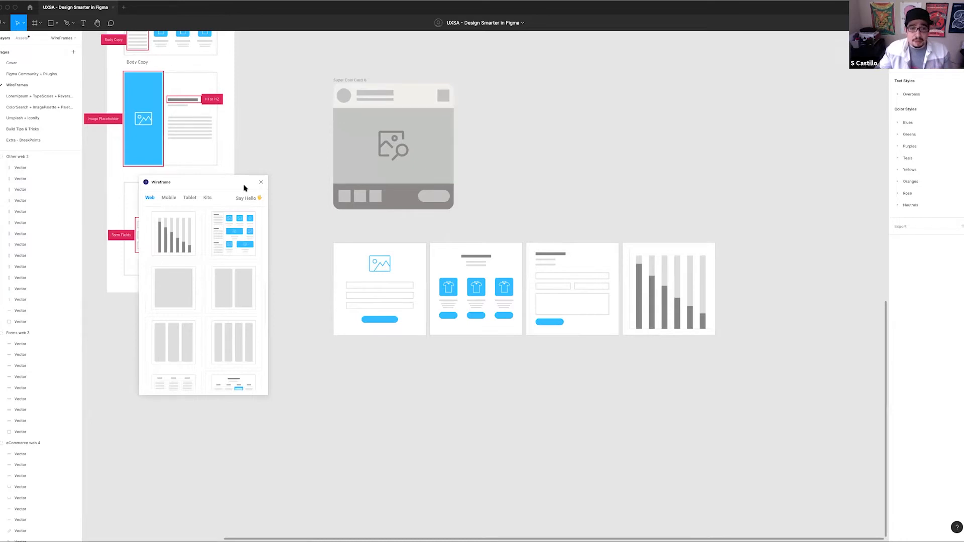
click(261, 181)
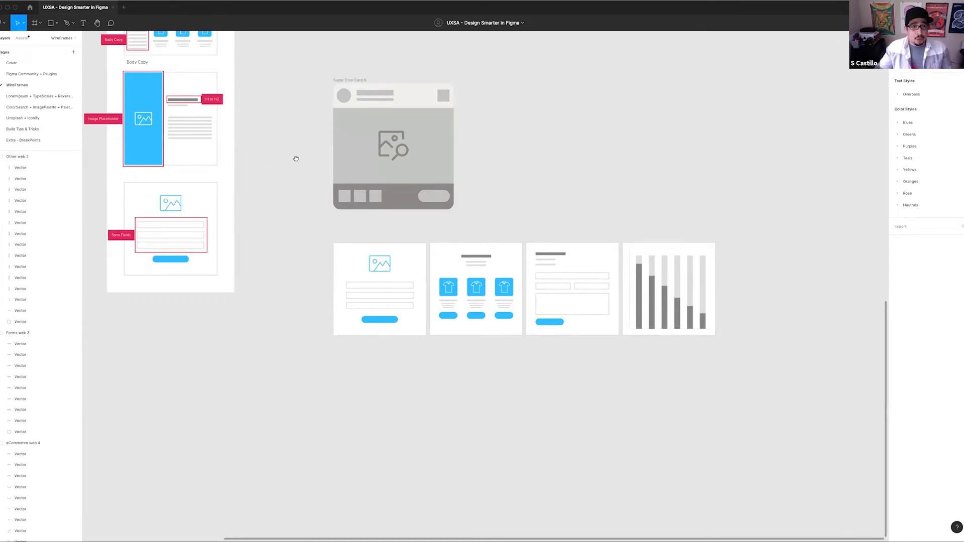
scroll(294, 157, up, 3)
click(387, 175)
scroll(355, 173, right, 3)
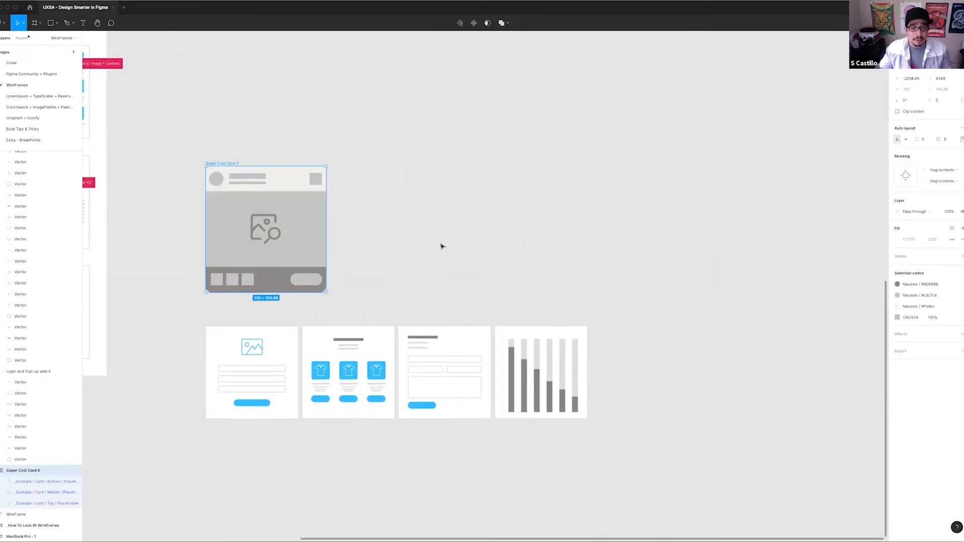
drag(409, 252, 360, 236)
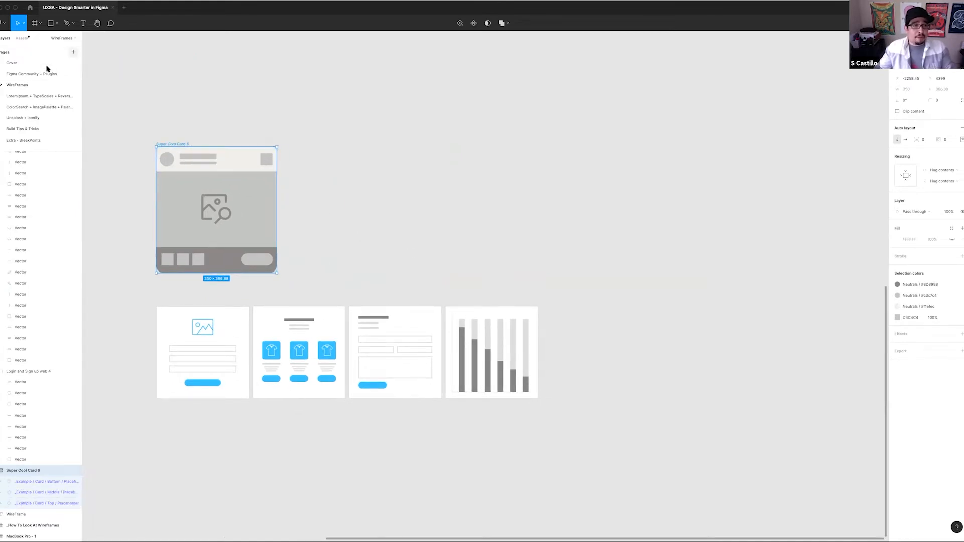
Go to the Cover page and select the starry-sky card beside the grey placeholder in the example blog section
click(13, 64)
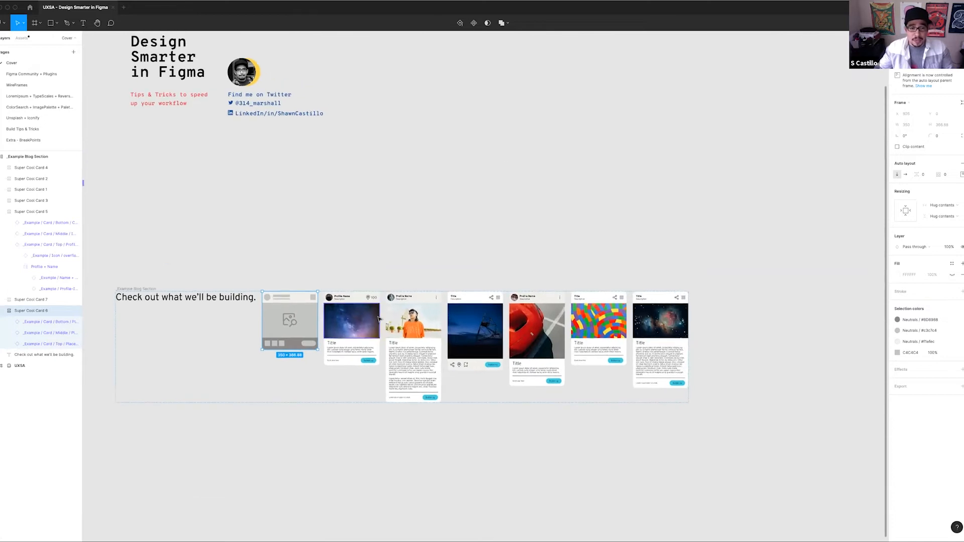
scroll(379, 307, up, 1)
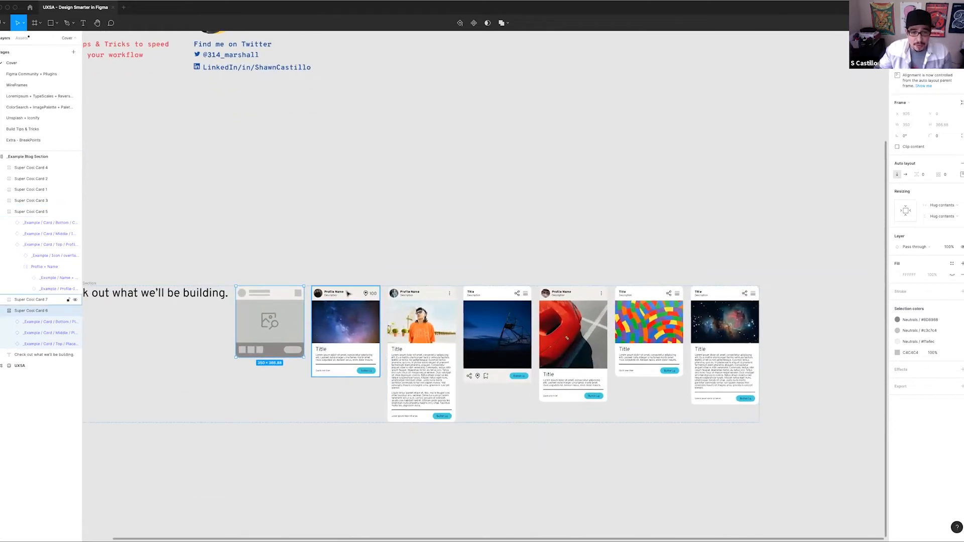
click(346, 317)
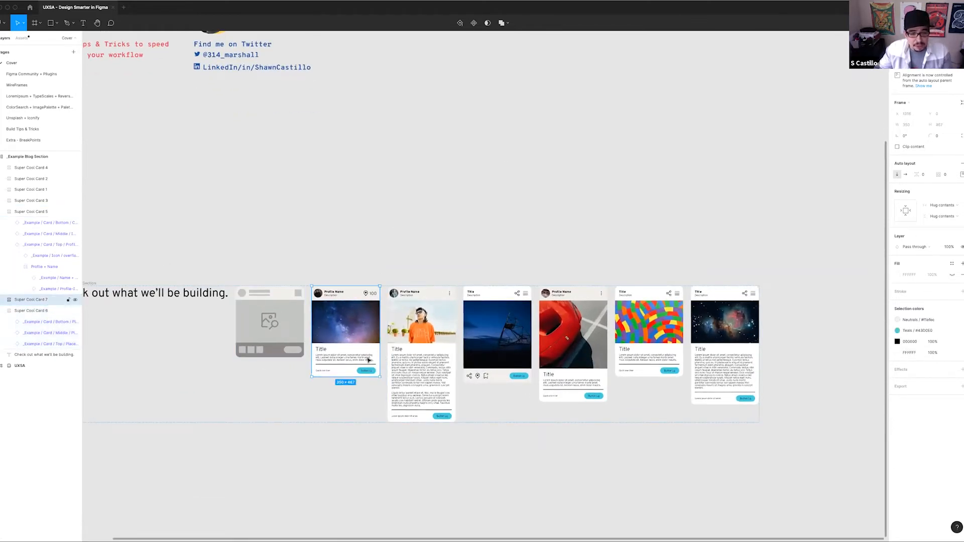
Select the night-scene example card with the action icon row and examine how the example blog cards differ
click(497, 377)
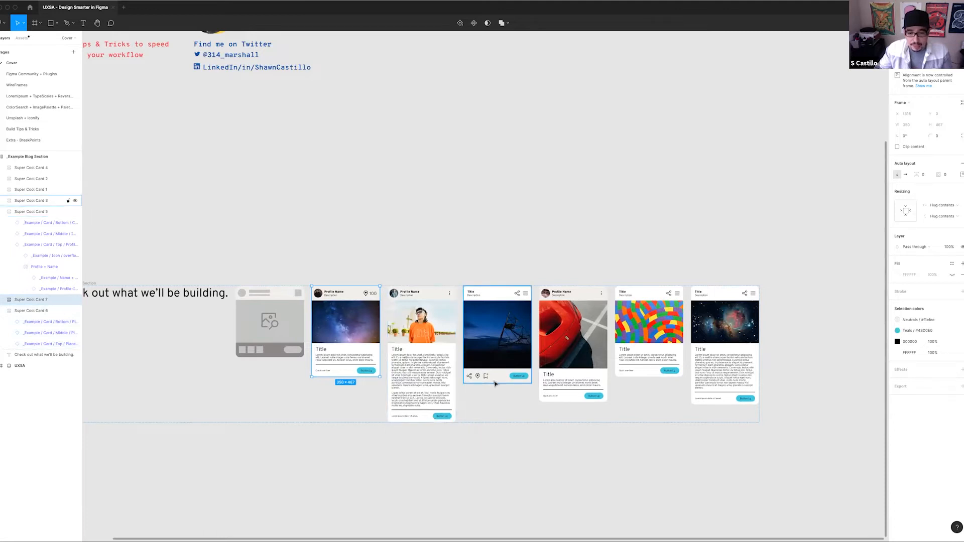
scroll(623, 387, right, 3)
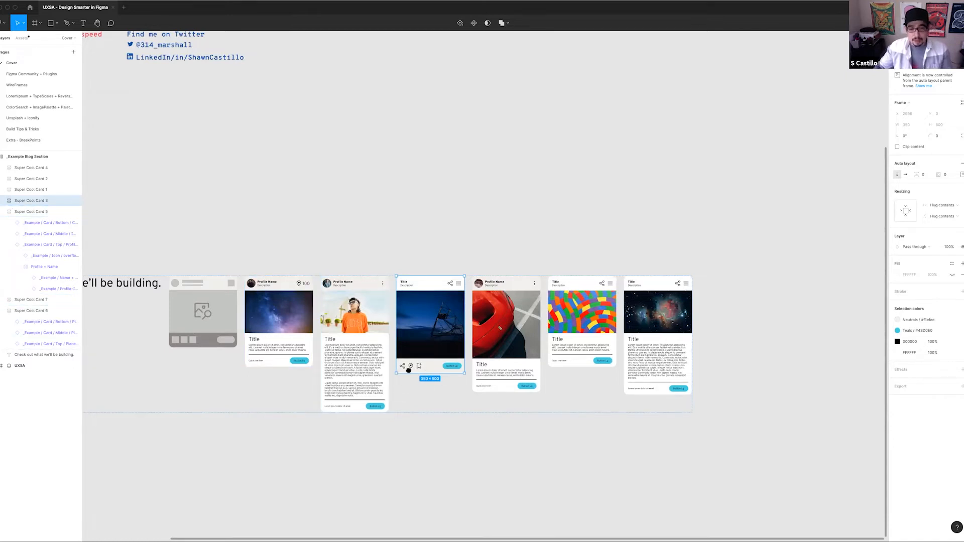
scroll(409, 367, left, 2)
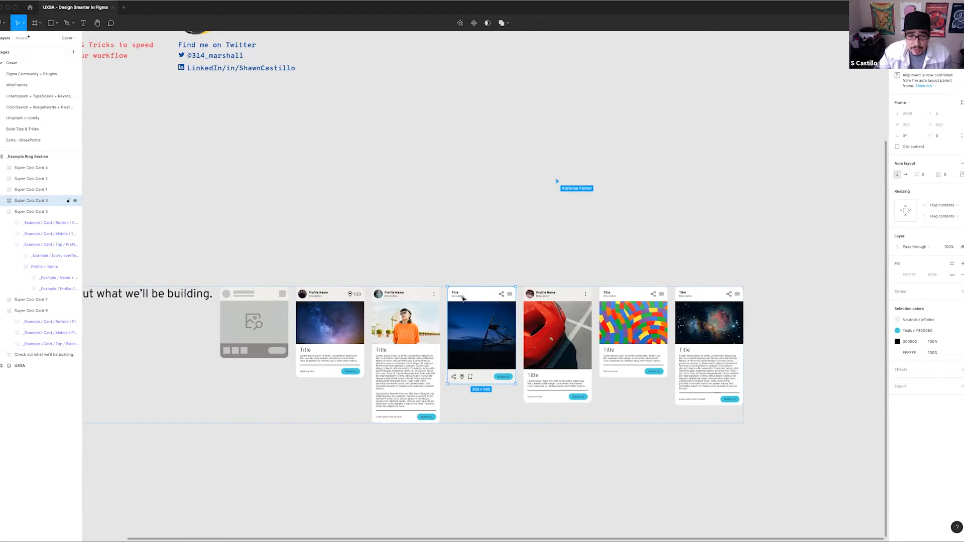
scroll(399, 301, up, 3)
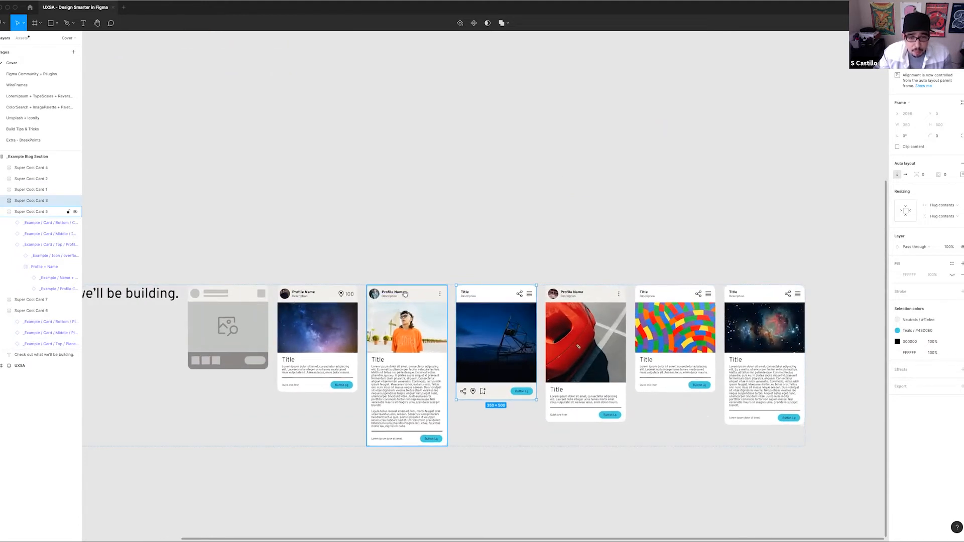
scroll(321, 309, right, 3)
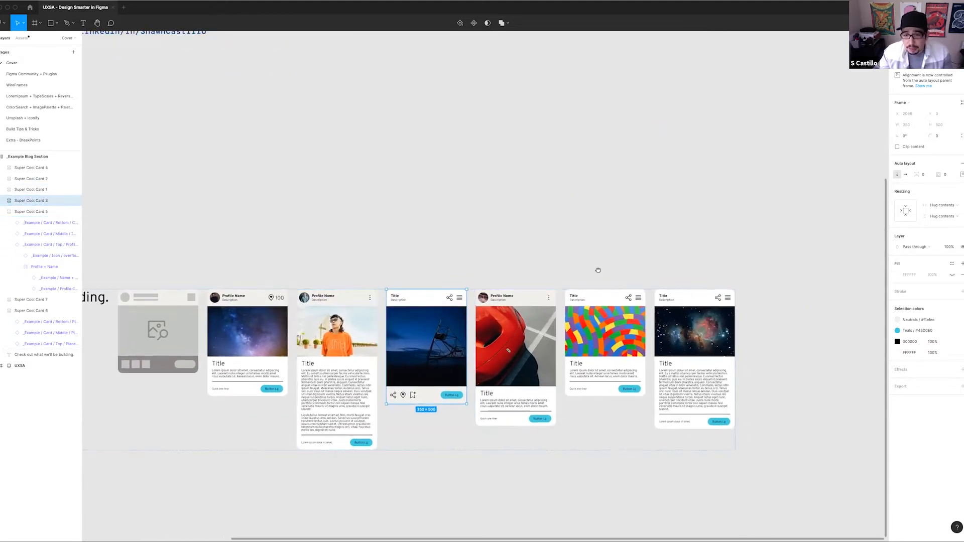
scroll(398, 267, right, 2)
scroll(398, 268, left, 3)
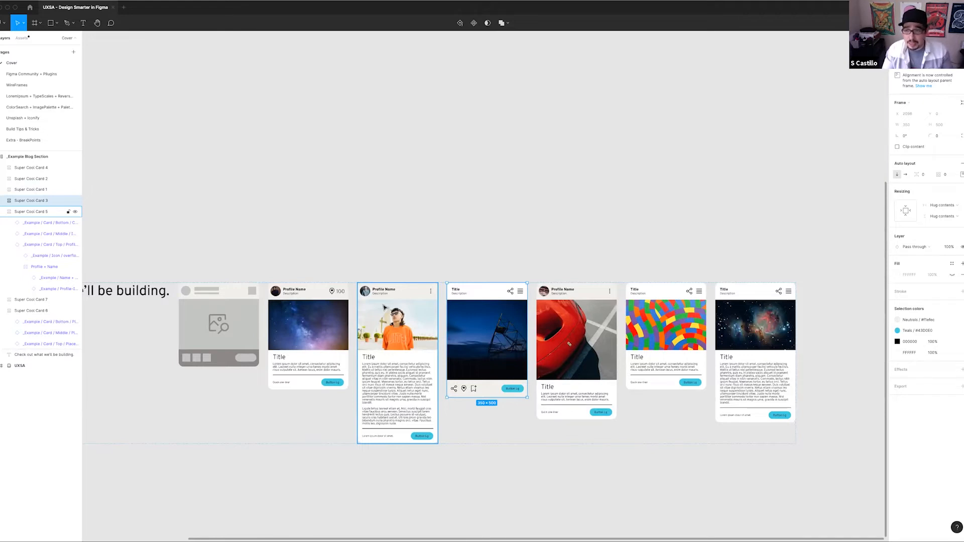
Go to the WireFrames page and detach the instance of the grey placeholder card's top section
click(32, 85)
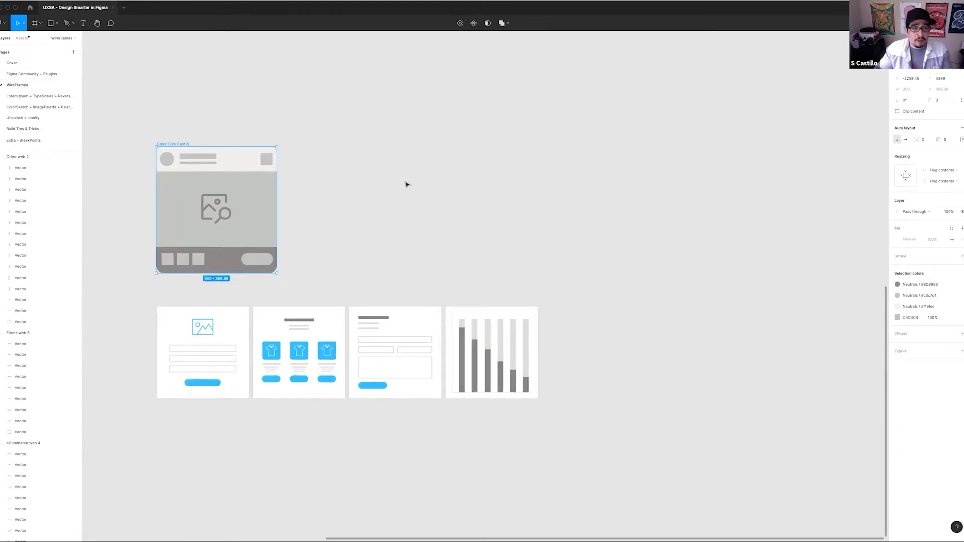
click(211, 154)
click(180, 144)
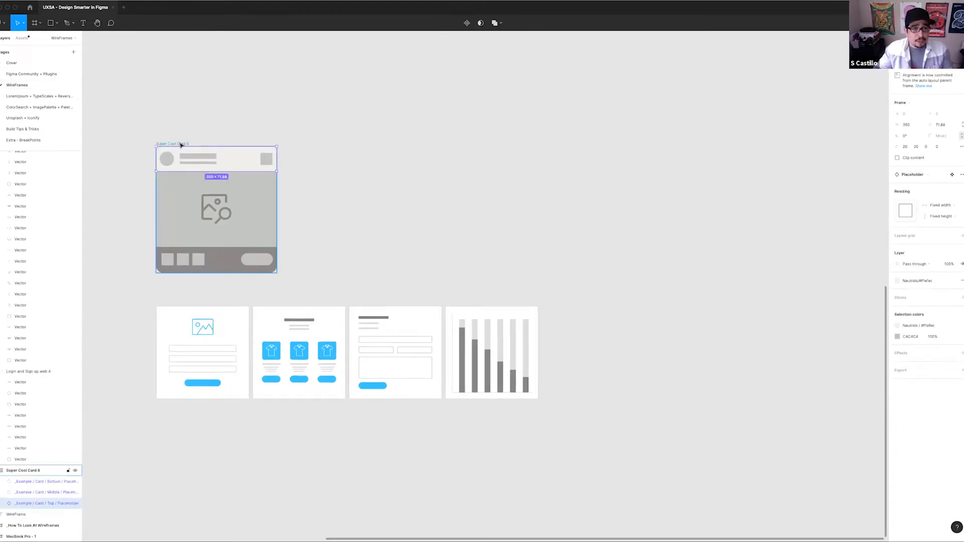
right_click(231, 155)
click(218, 207)
click(229, 158)
right_click(231, 155)
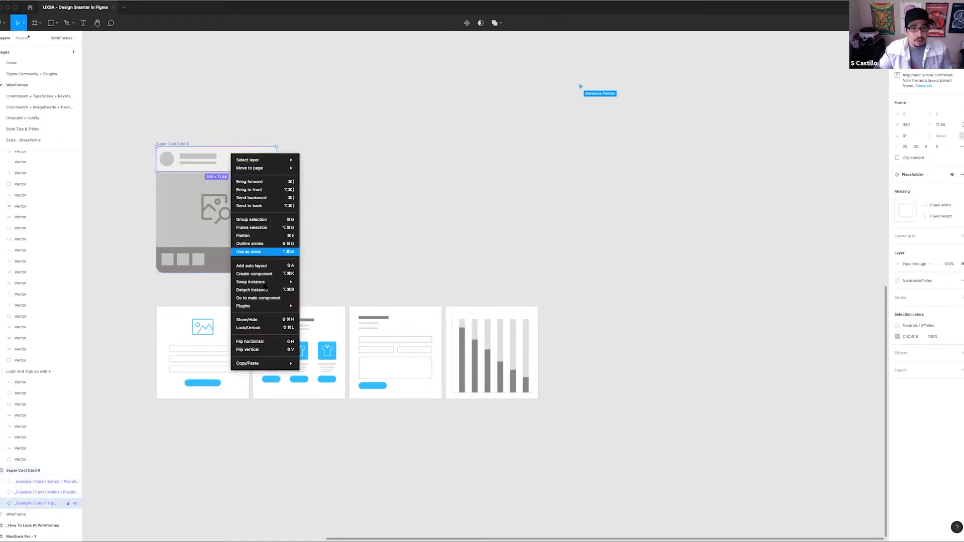
click(252, 290)
Detach the instances of the placeholder card's middle image section and bottom section
click(245, 230)
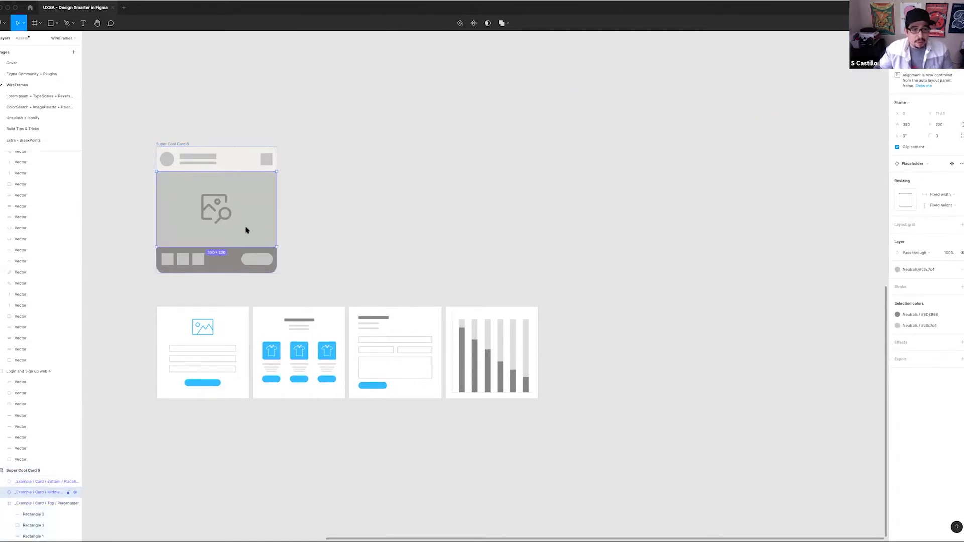
right_click(248, 228)
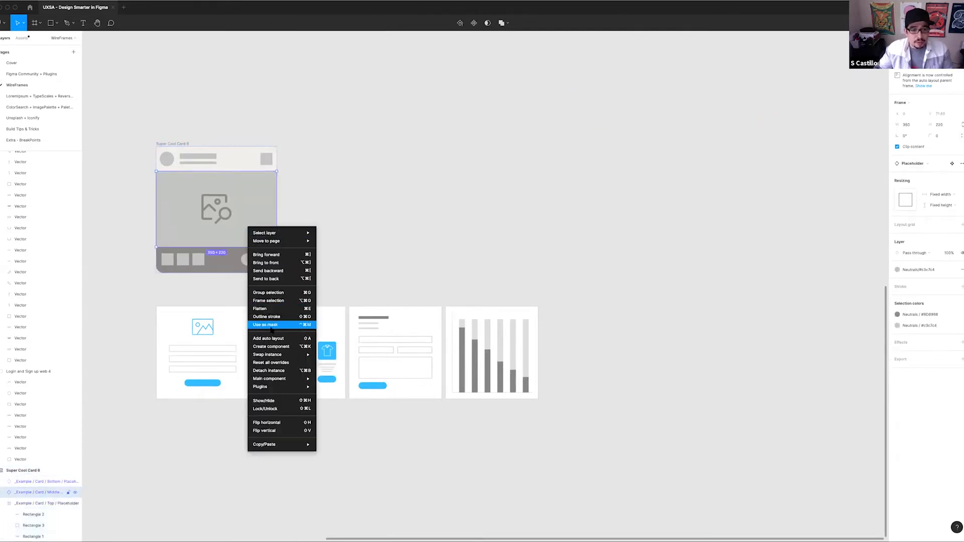
click(271, 371)
right_click(230, 264)
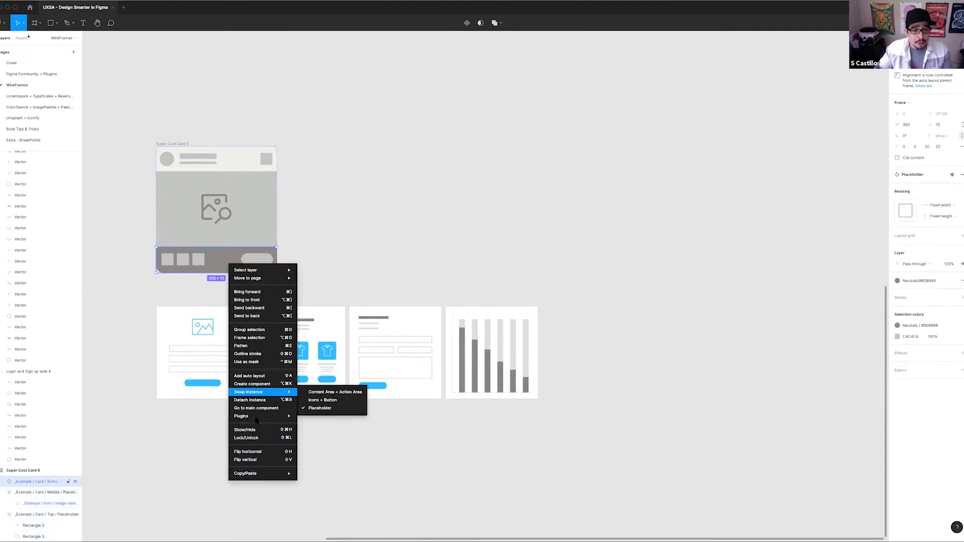
click(257, 401)
click(331, 180)
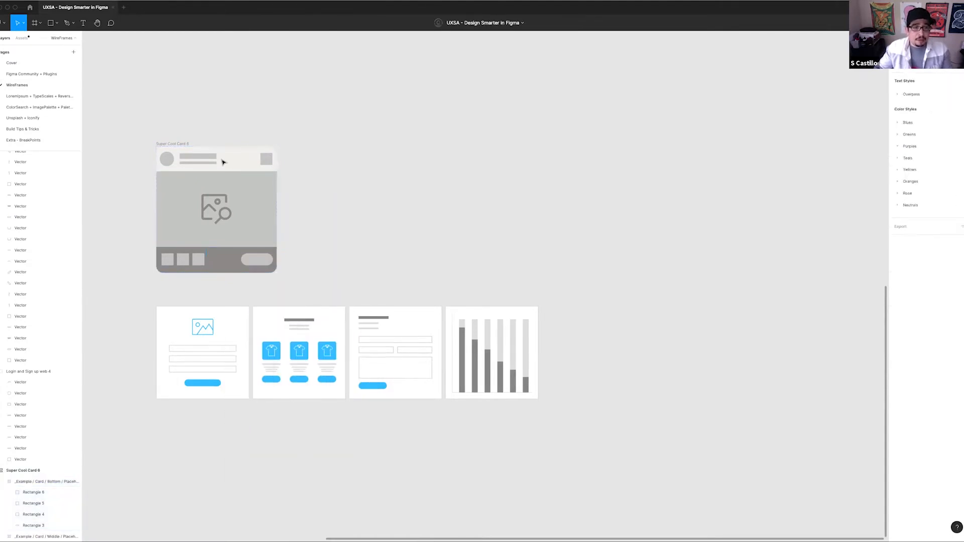
Move the top placeholder section out of the card into the empty canvas to its right
click(220, 162)
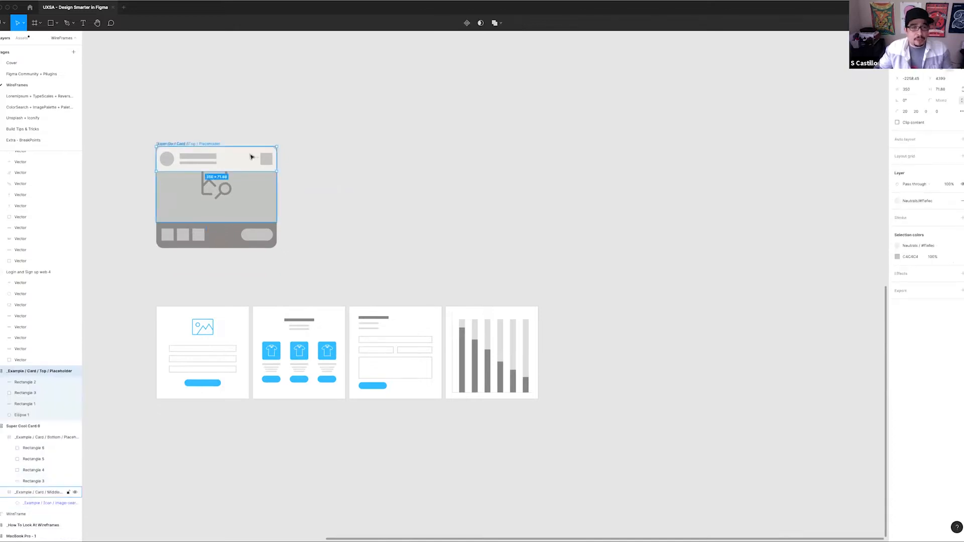
drag(216, 160, 414, 185)
scroll(434, 321, right, 2)
scroll(434, 321, up, 1)
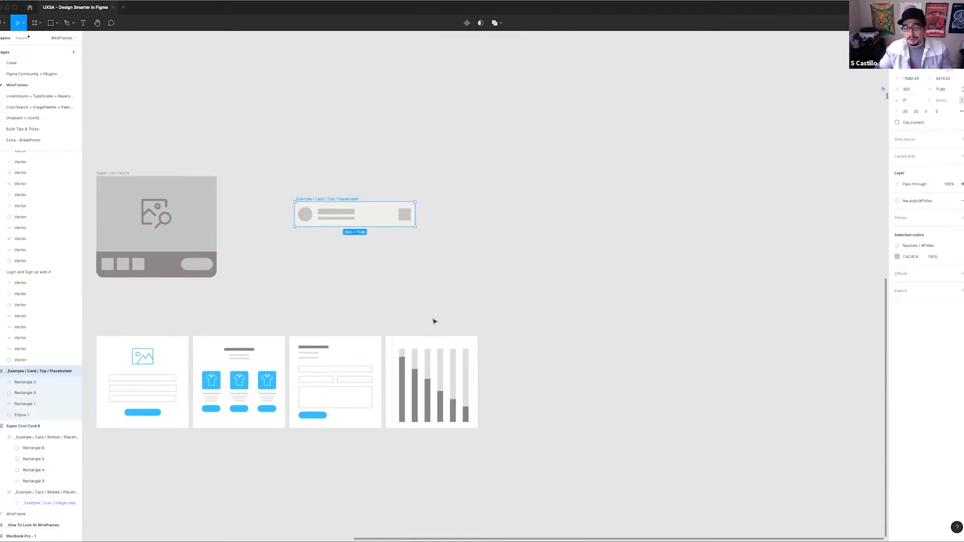
Set the top placeholder section's height to 75
scroll(331, 227, up, 3)
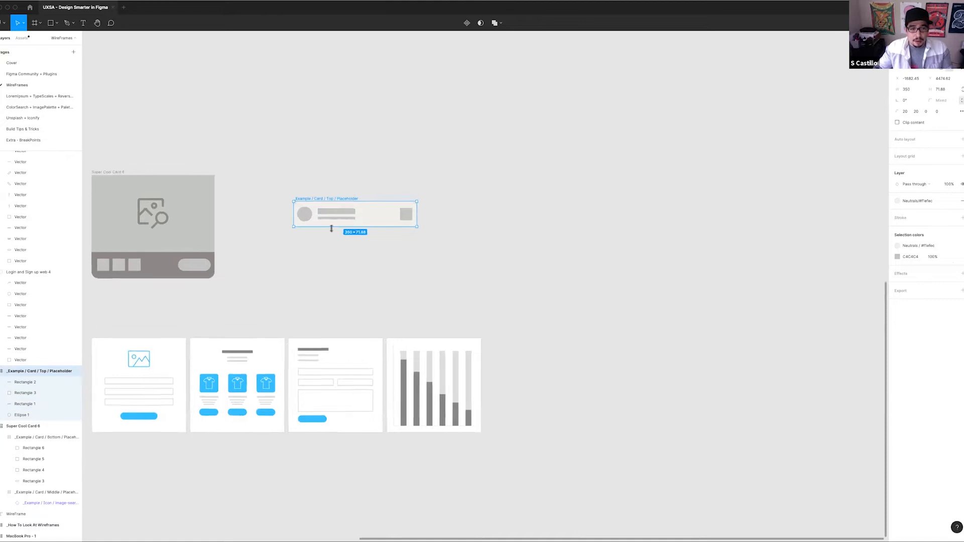
scroll(464, 293, left, 2)
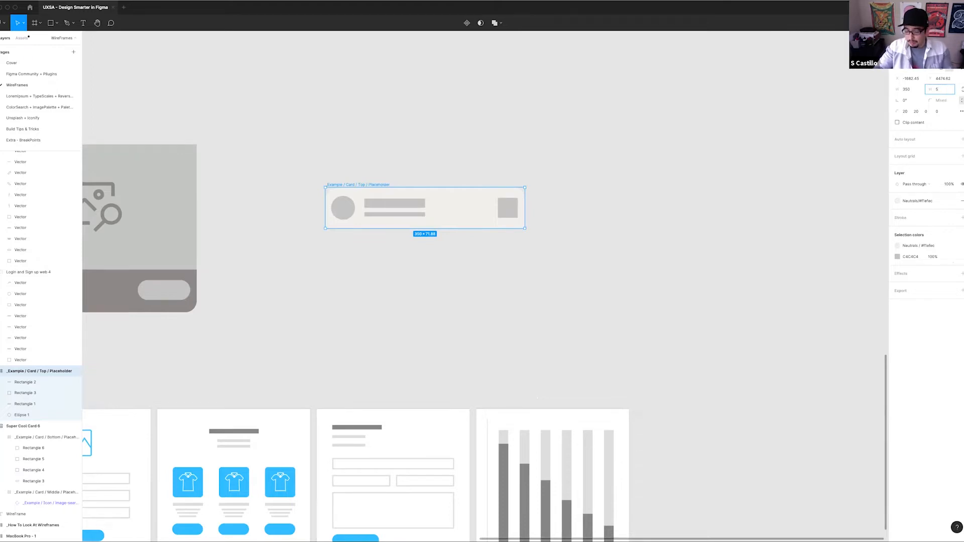
key(Return)
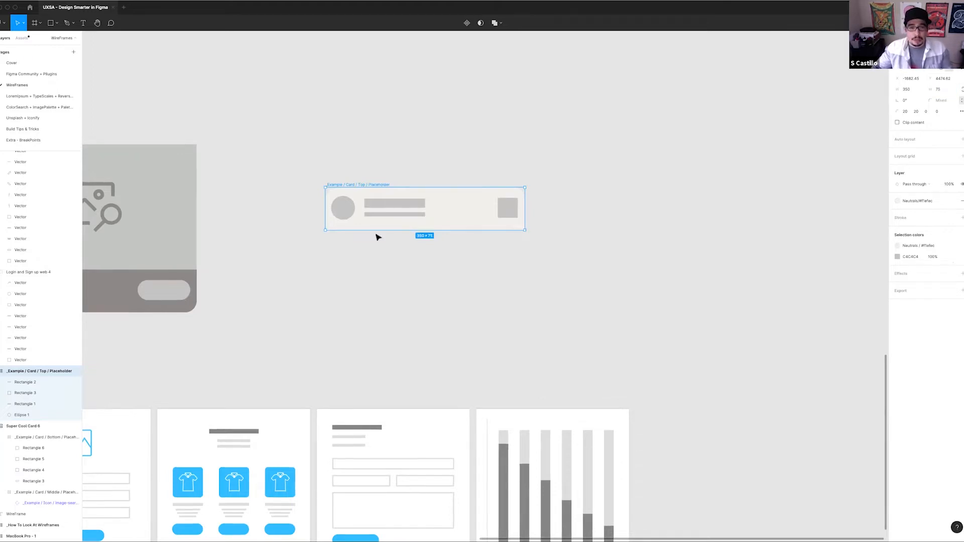
Examine the elements of the top placeholder by selecting its title bar, description bar and square icon in turn
scroll(396, 194, right, 2)
scroll(396, 194, down, 1)
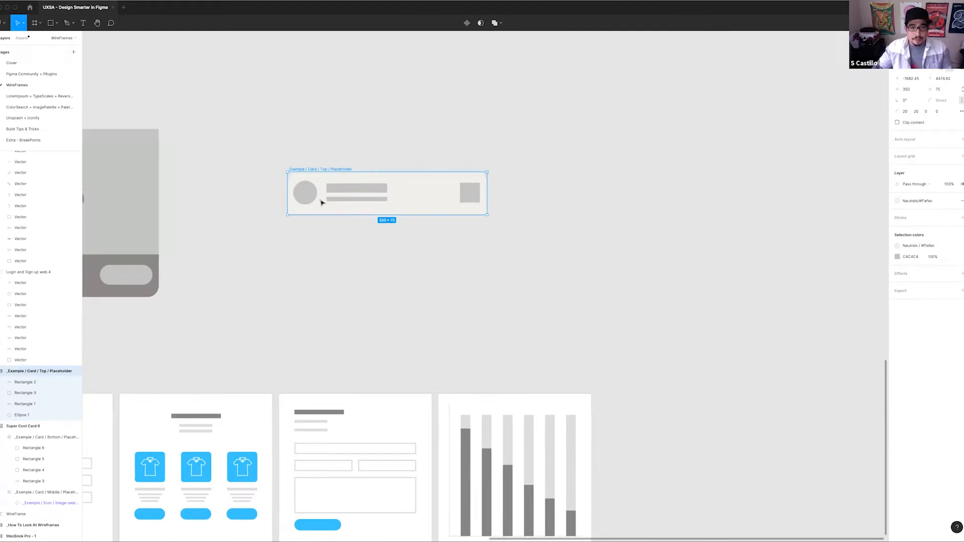
scroll(347, 241, left, 3)
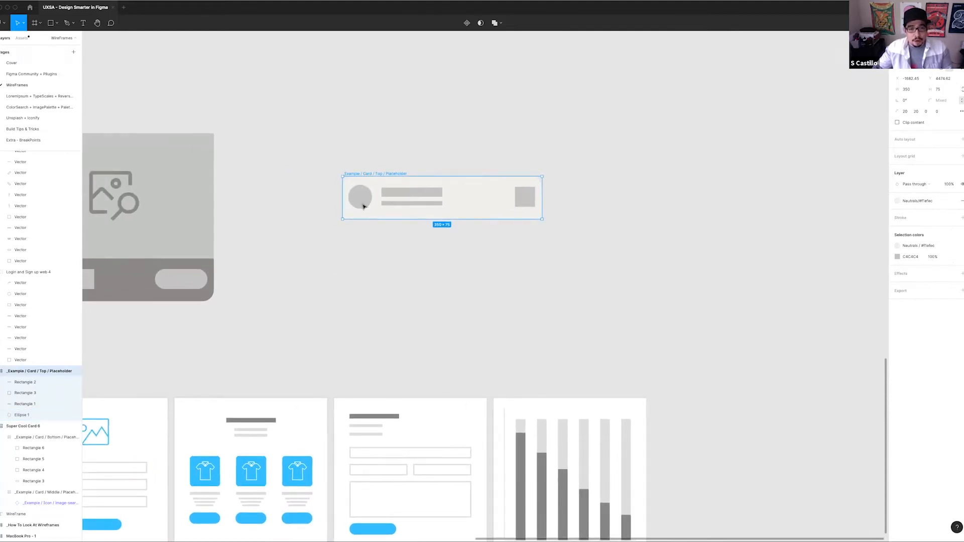
click(390, 193)
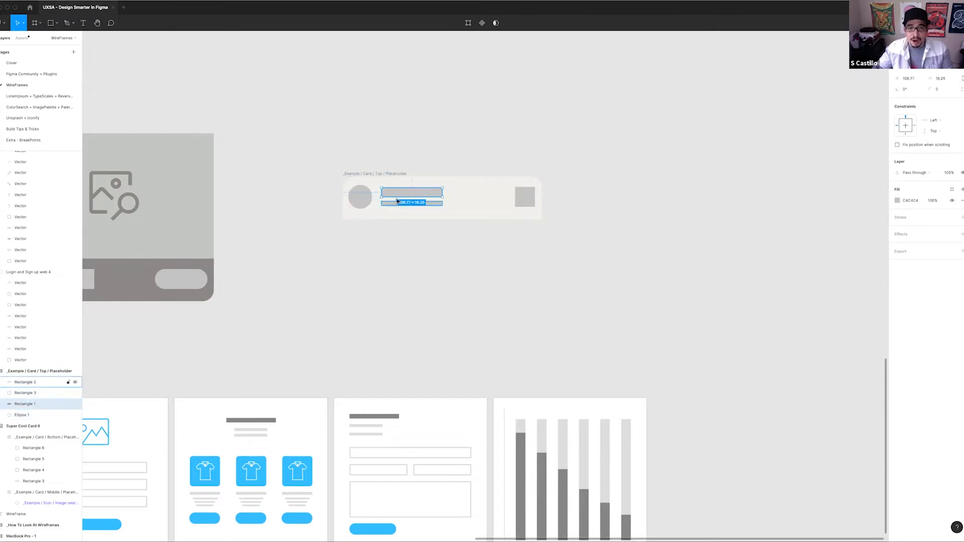
click(435, 203)
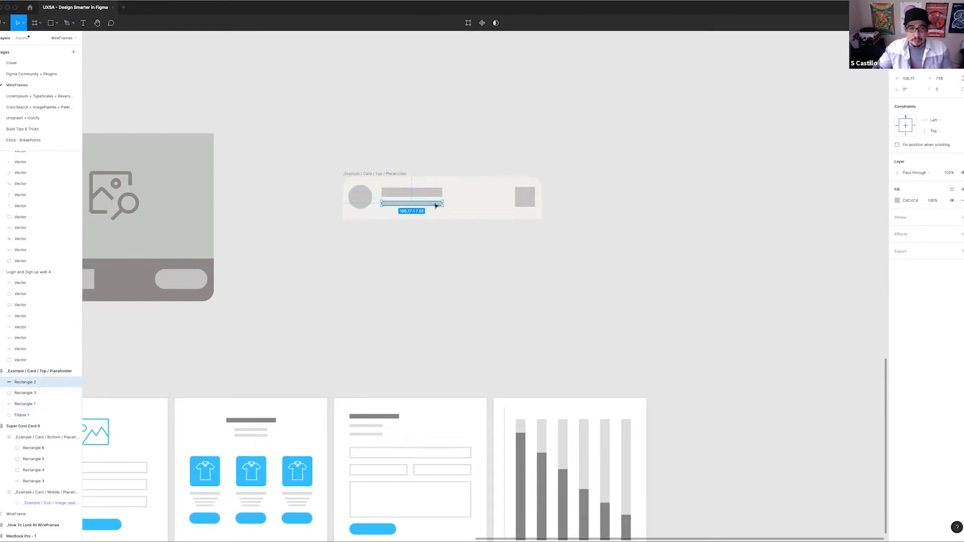
click(524, 197)
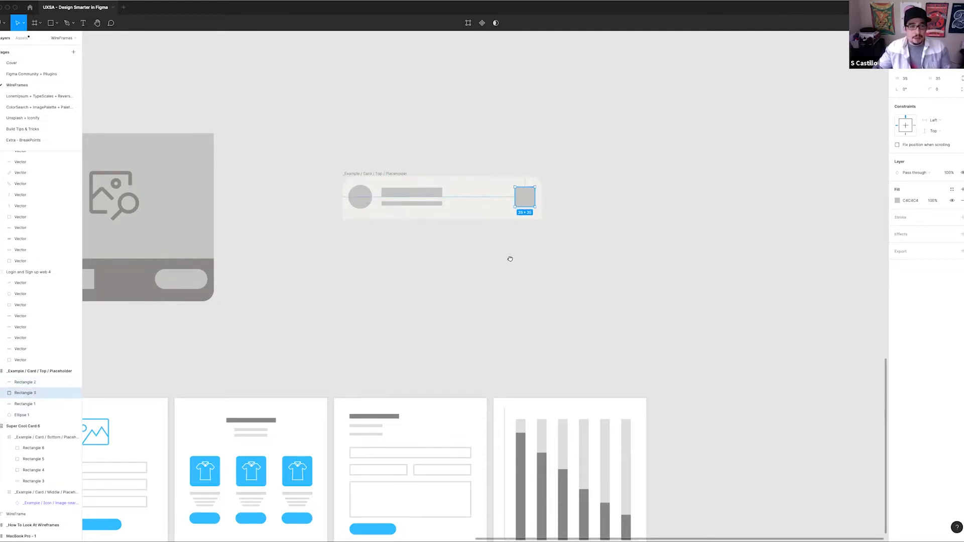
Move the middle image placeholder out of the card and place it directly beneath the top placeholder
scroll(511, 257, left, 3)
drag(527, 215, 583, 230)
scroll(431, 220, down, 2)
click(397, 190)
drag(376, 192, 226, 144)
drag(226, 144, 502, 228)
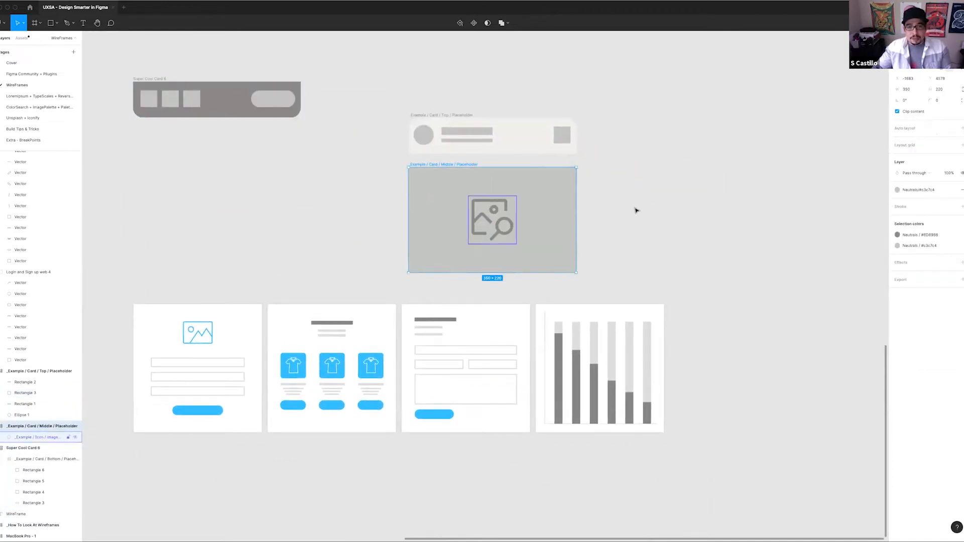
drag(638, 216, 568, 245)
scroll(551, 218, down, 3)
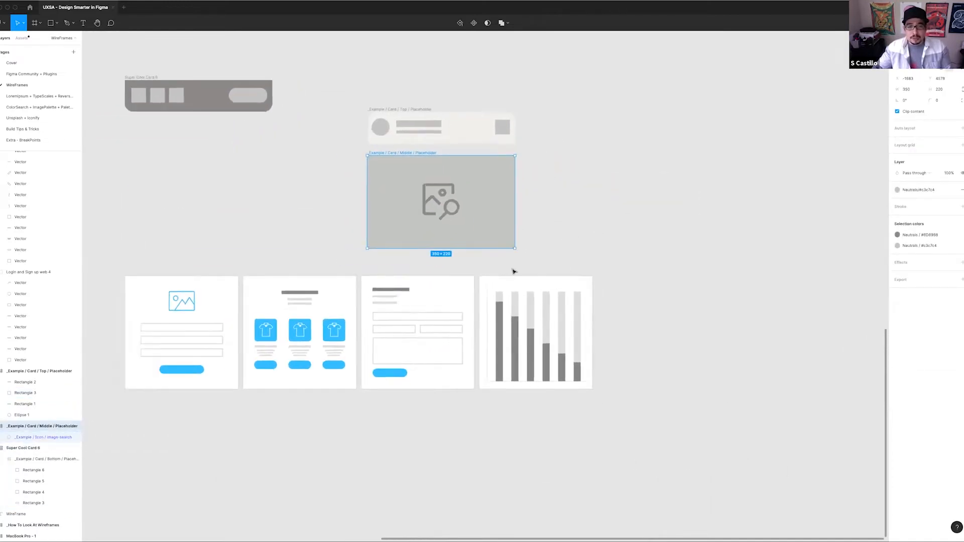
Duplicate the middle image placeholder into the empty space to its right and select the copy
drag(485, 214, 671, 217)
click(643, 259)
click(645, 217)
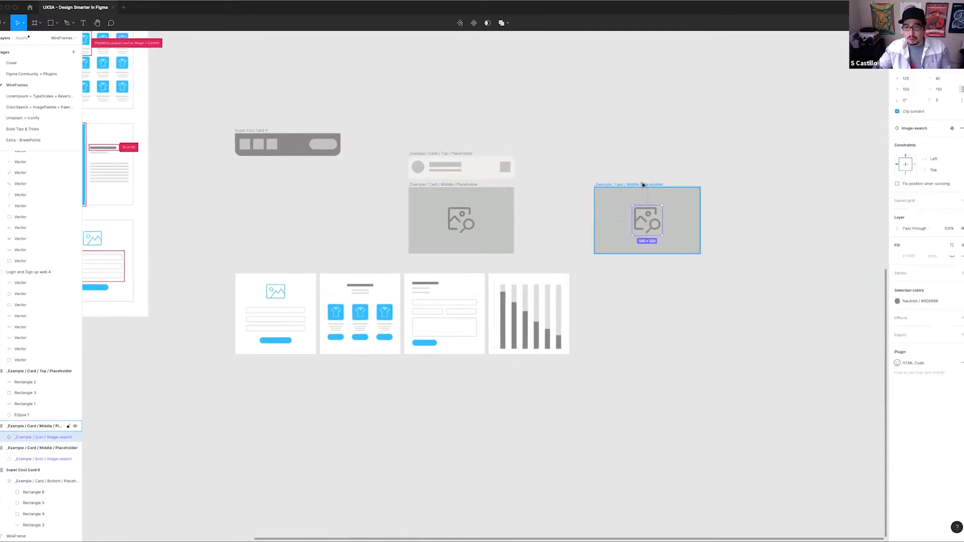
click(650, 185)
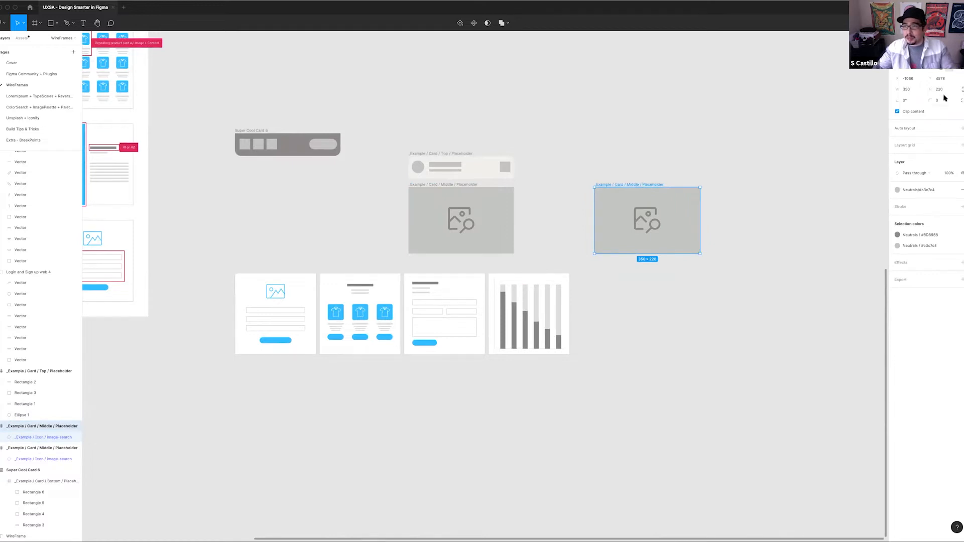
Set the copied middle placeholder's height to 500 and vertically center its image icon
text(500)
key(Return)
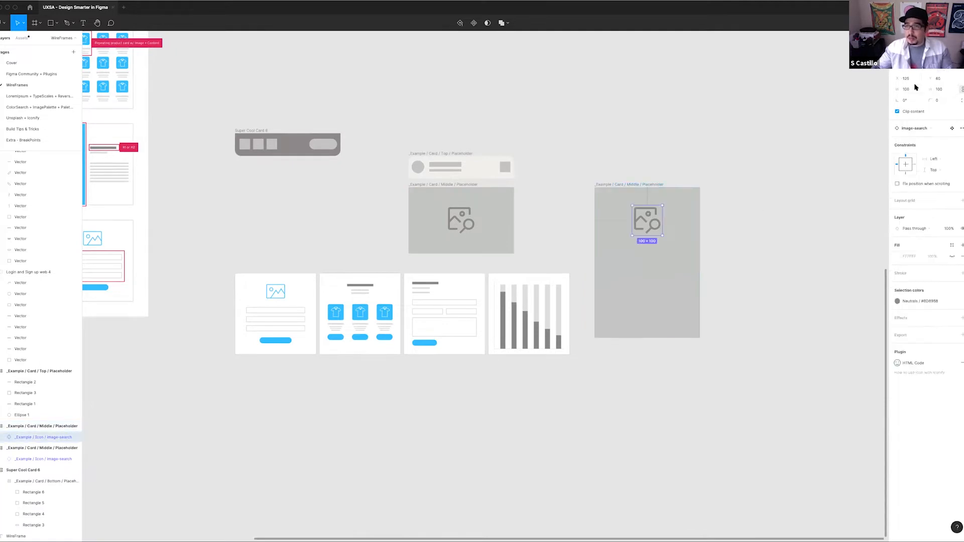
click(941, 51)
click(588, 144)
Select all four inserted wireframes and move them away from the placeholders, below the wireframe guide frame
drag(461, 145, 325, 148)
click(354, 304)
shift+click(305, 329)
shift+click(228, 331)
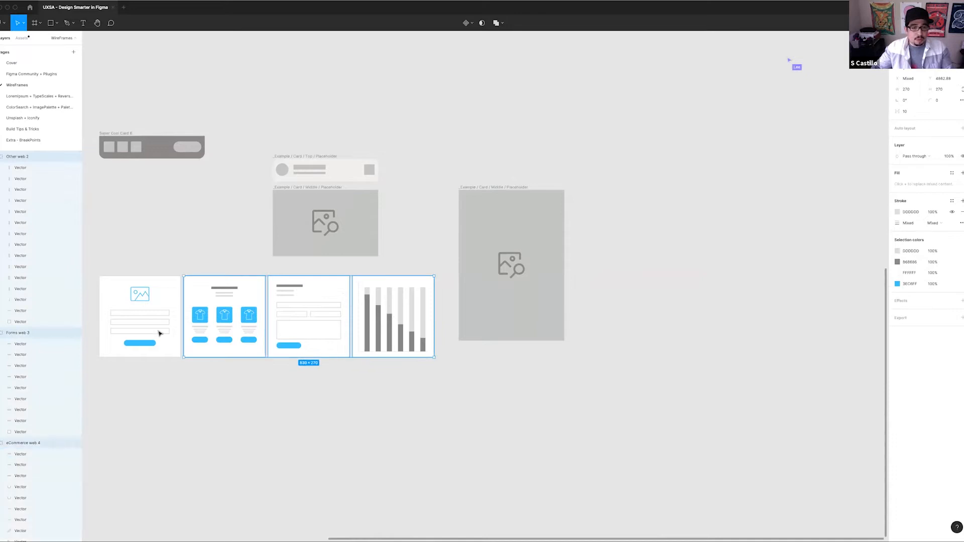
shift+click(158, 333)
drag(364, 322, 247, 363)
drag(451, 291, 242, 365)
scroll(385, 297, right, 2)
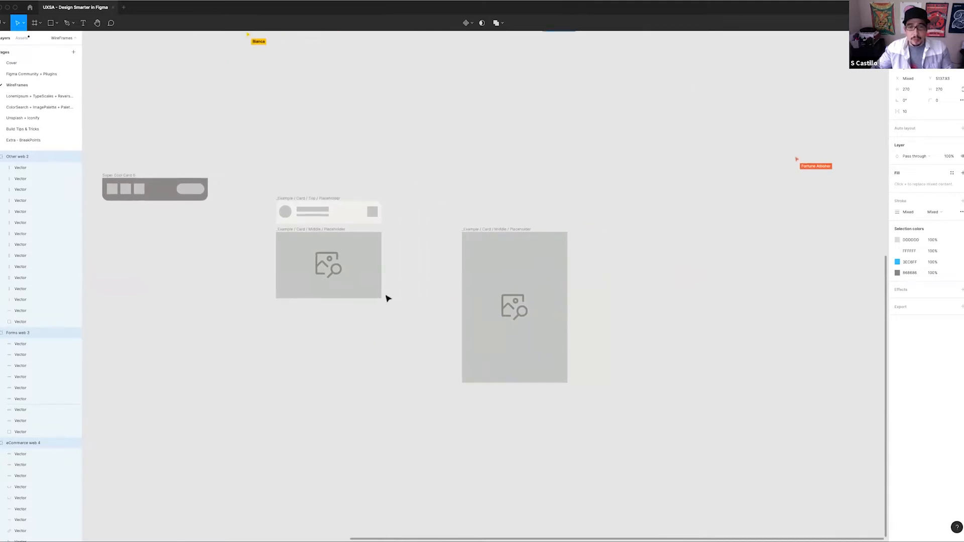
Draw a new frame about 79 high above the top card placeholder, set its width to 350 and align it with the placeholder
drag(477, 160, 355, 174)
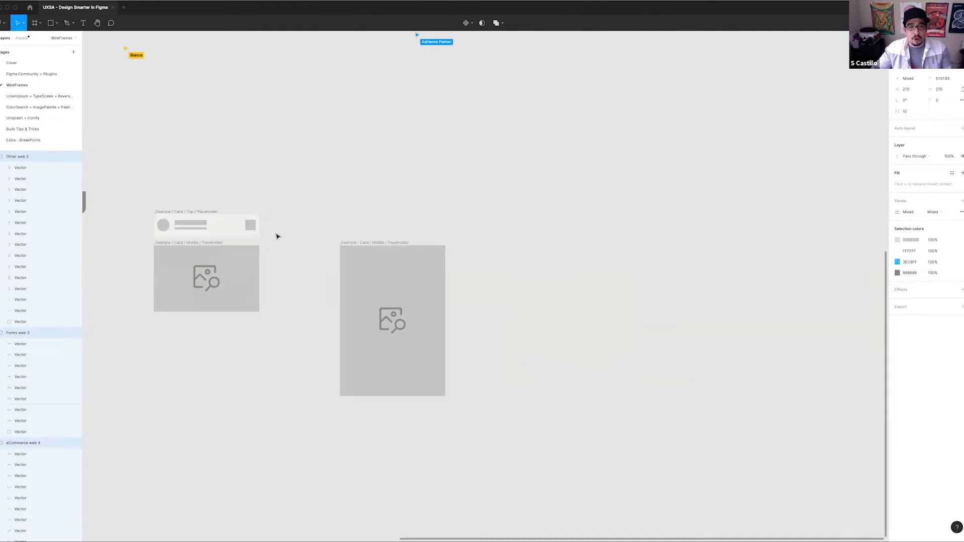
scroll(331, 221, left, 5)
click(382, 204)
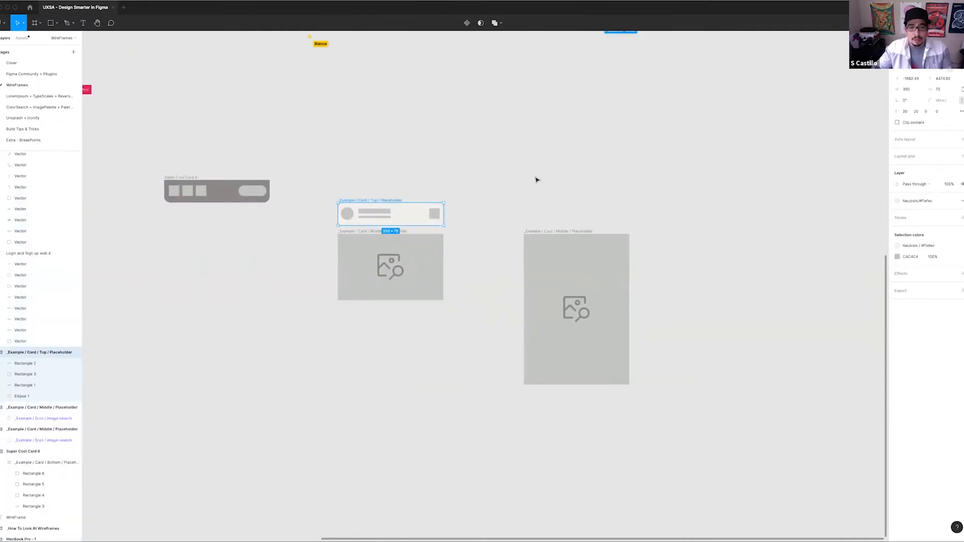
scroll(502, 183, right, 3)
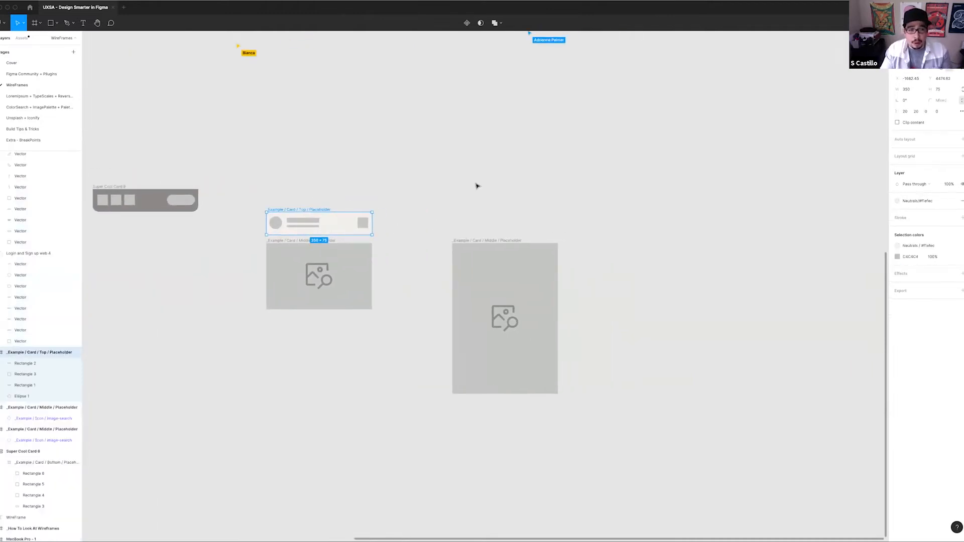
scroll(381, 211, down, 5)
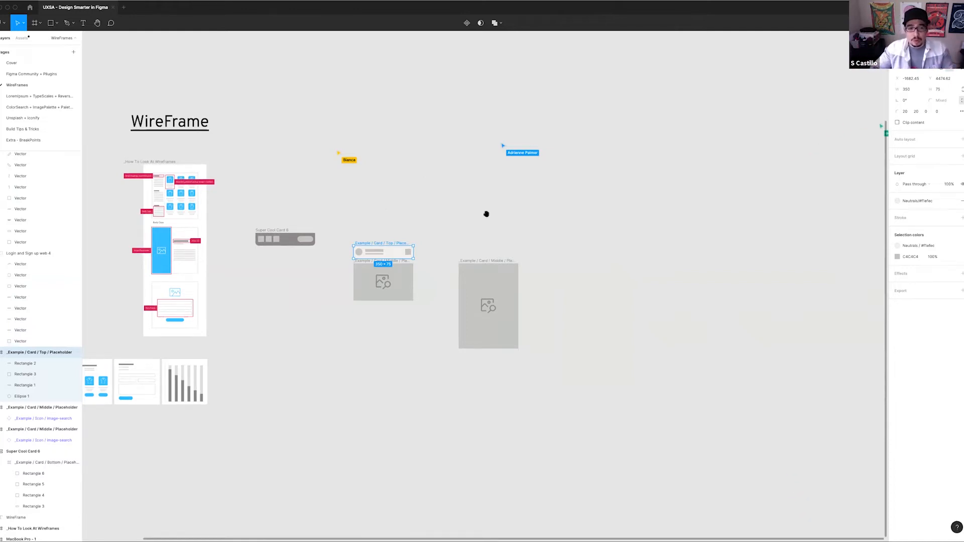
scroll(486, 213, right, 3)
scroll(372, 246, up, 5)
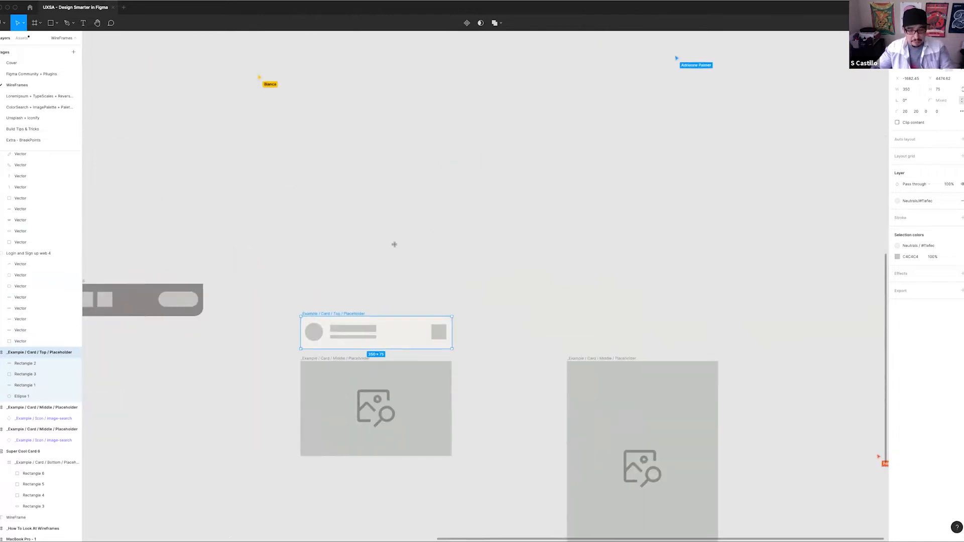
key(f)
drag(316, 194, 454, 229)
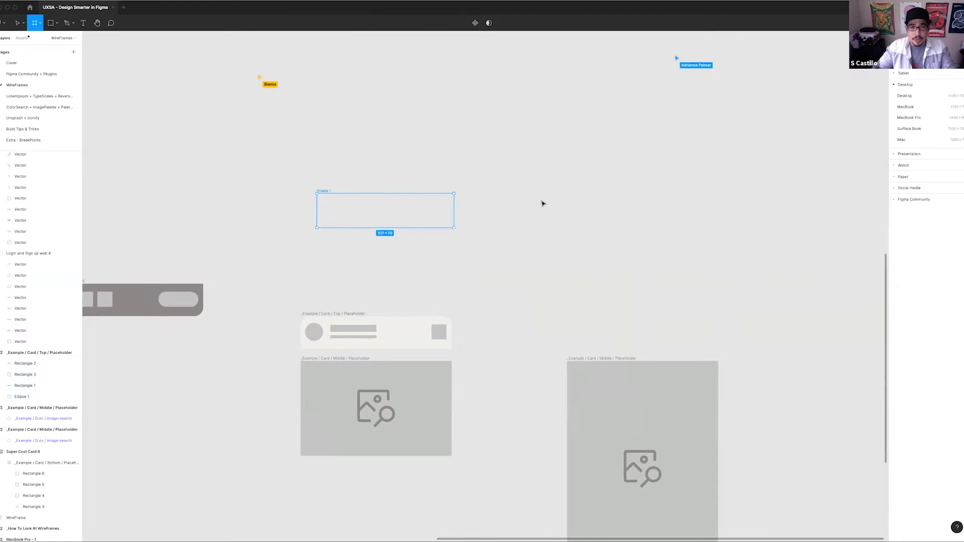
text(350)
key(Return)
drag(380, 225, 381, 213)
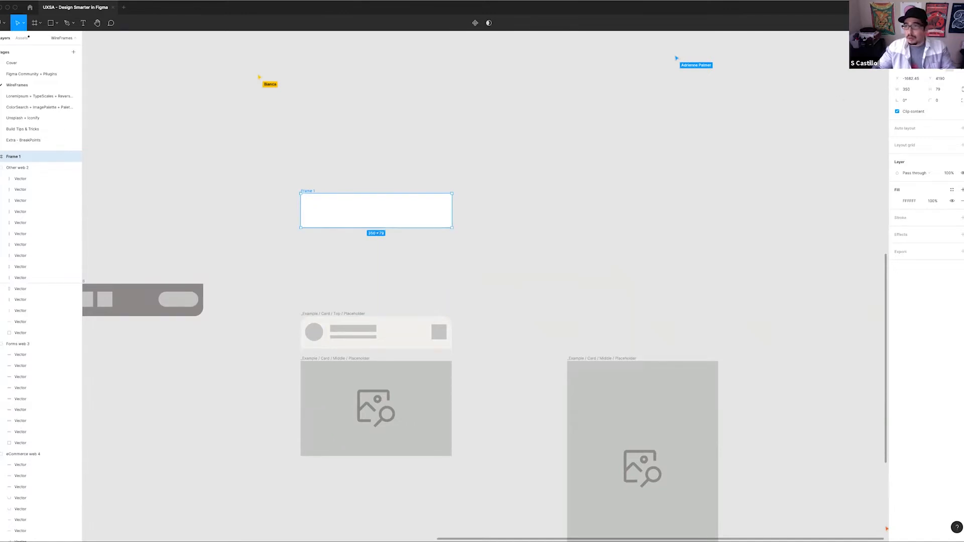
Set the new frame's top-left and top-right corner radii to 50 and shift the frame slightly away from the placeholder
click(963, 101)
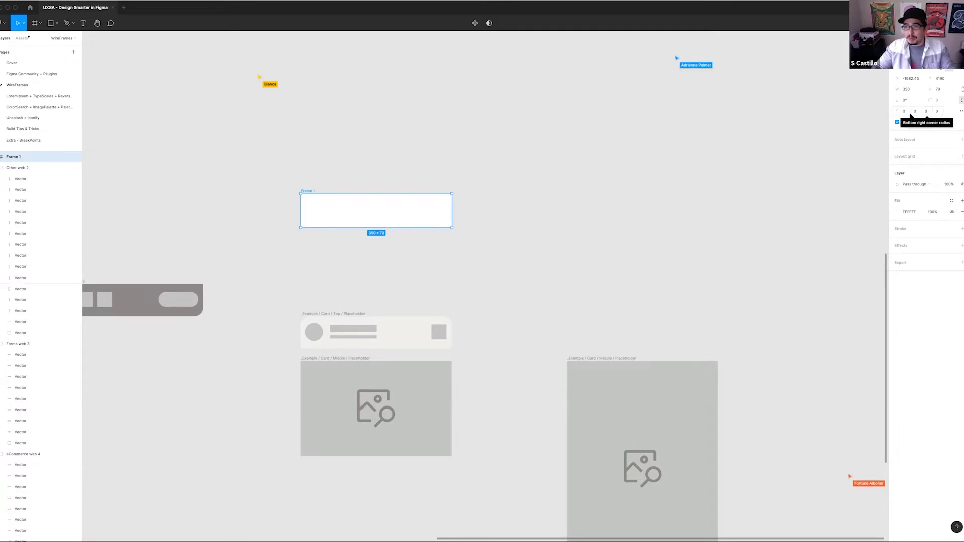
click(908, 113)
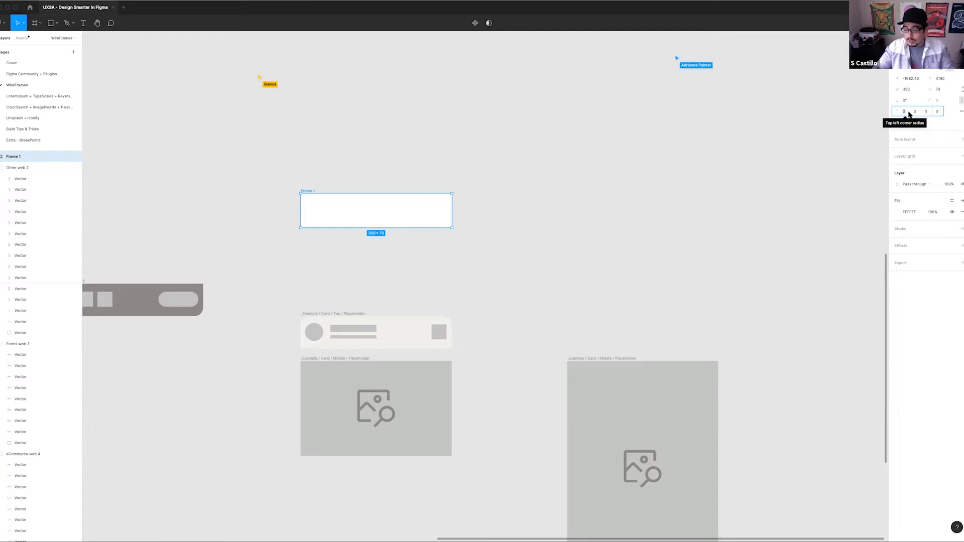
text(50)
click(926, 111)
text(50)
key(Tab)
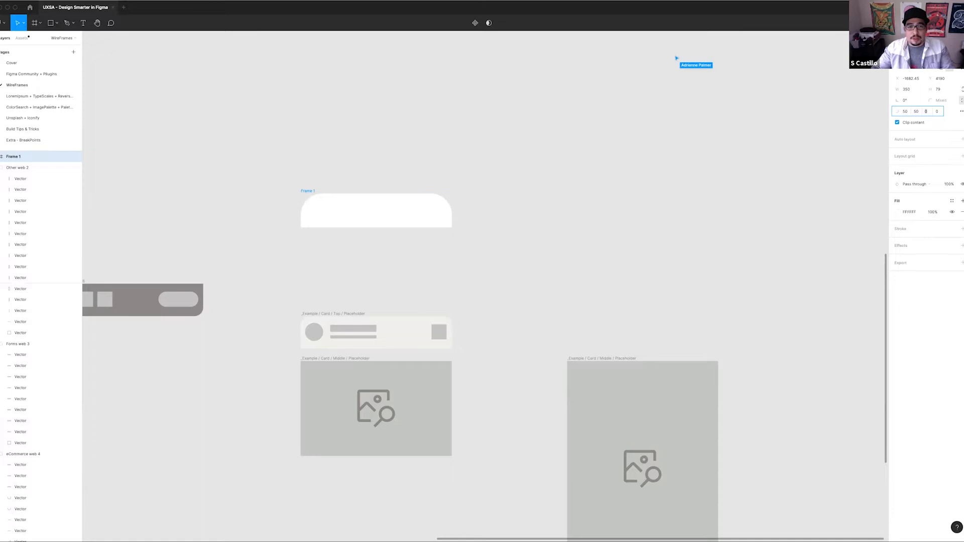
click(418, 159)
drag(420, 159, 439, 137)
drag(415, 200, 411, 199)
Move the circle, both text bars and the square from the top card placeholder into the matching spots of the rounded frame
drag(539, 194, 515, 182)
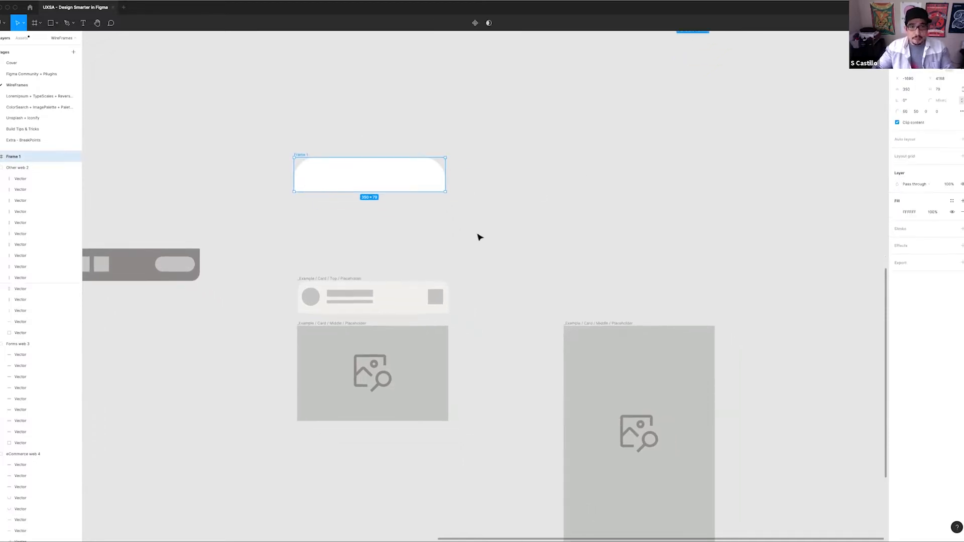
drag(446, 242, 415, 246)
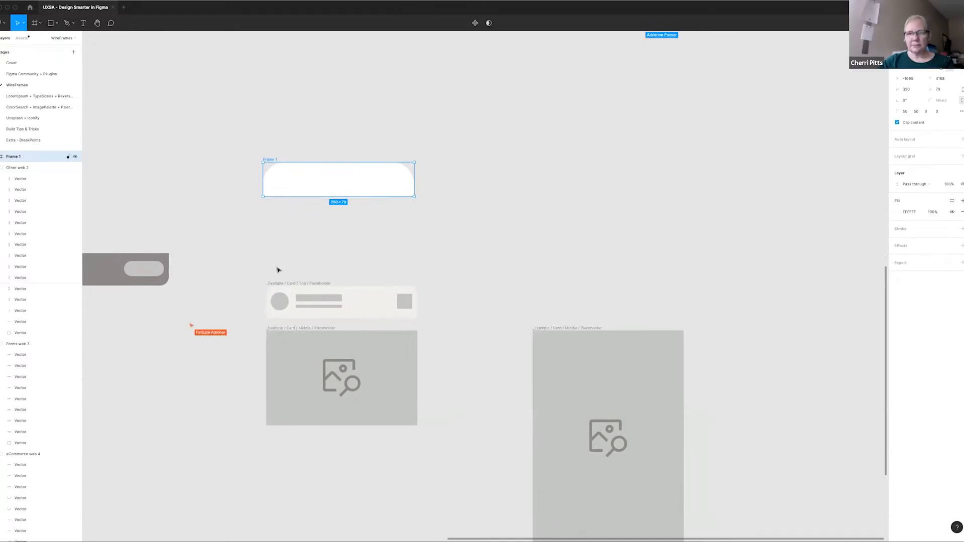
drag(279, 308, 282, 187)
click(318, 298)
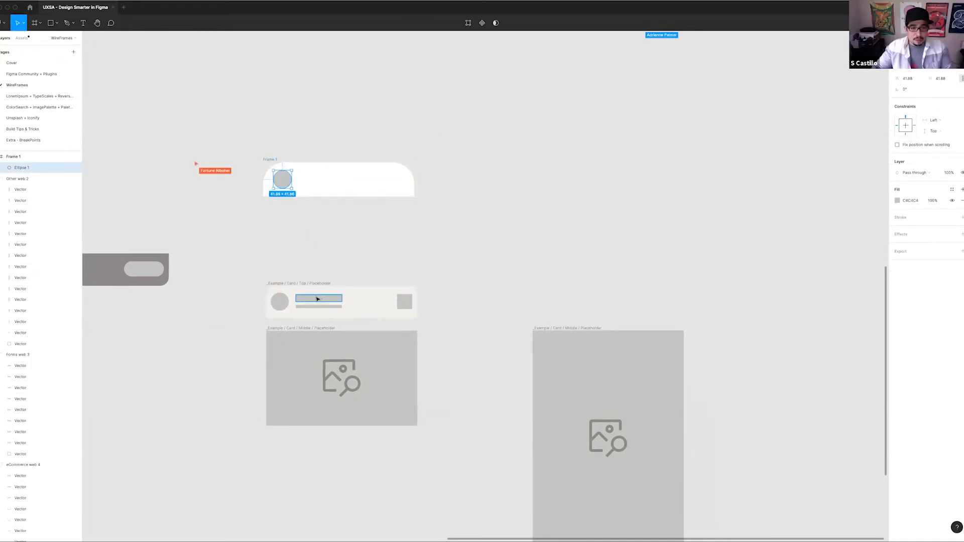
drag(315, 298, 315, 177)
drag(322, 306, 324, 189)
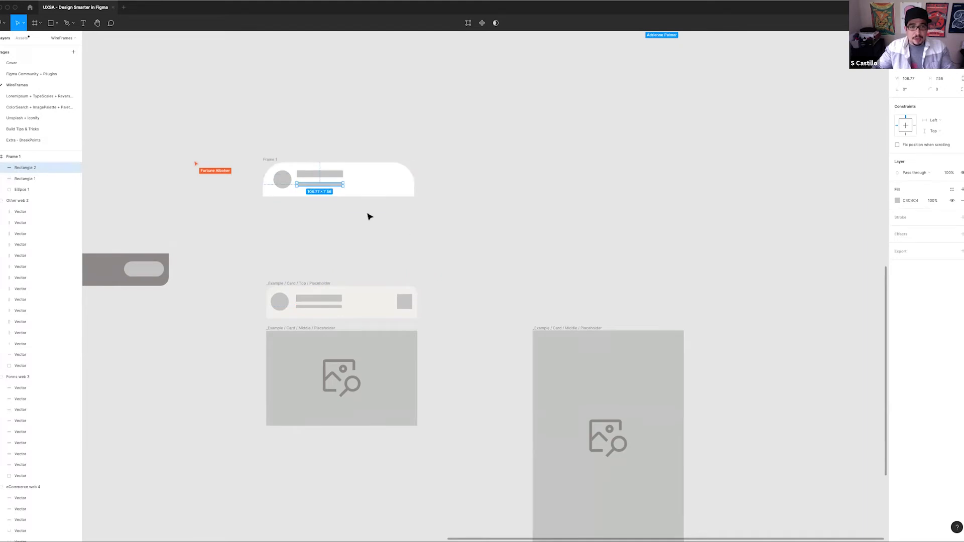
drag(403, 305, 391, 187)
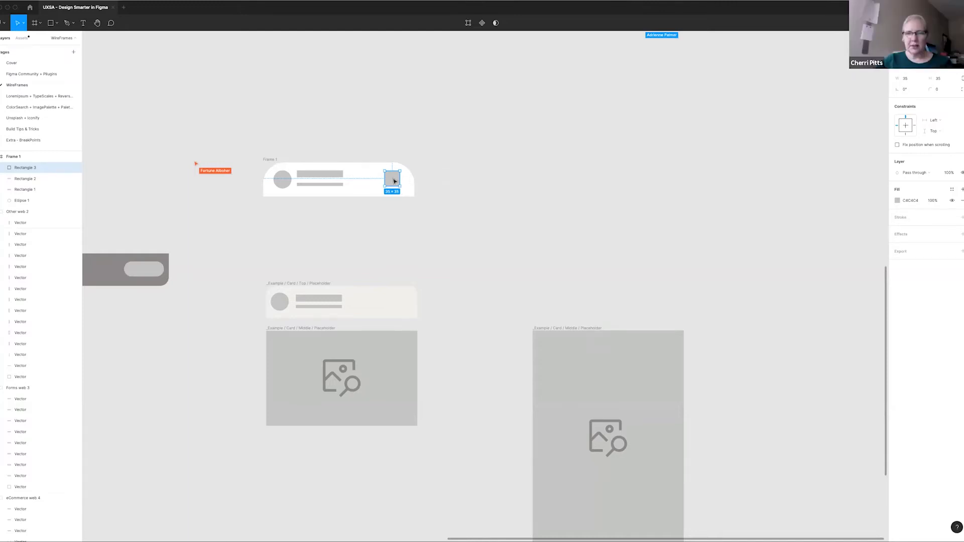
drag(396, 183, 397, 184)
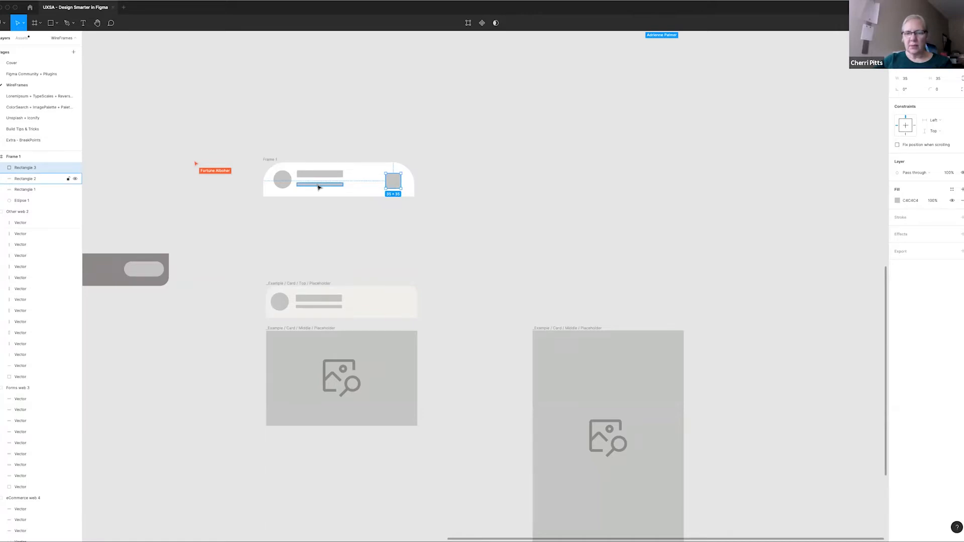
drag(963, 280, 871, 279)
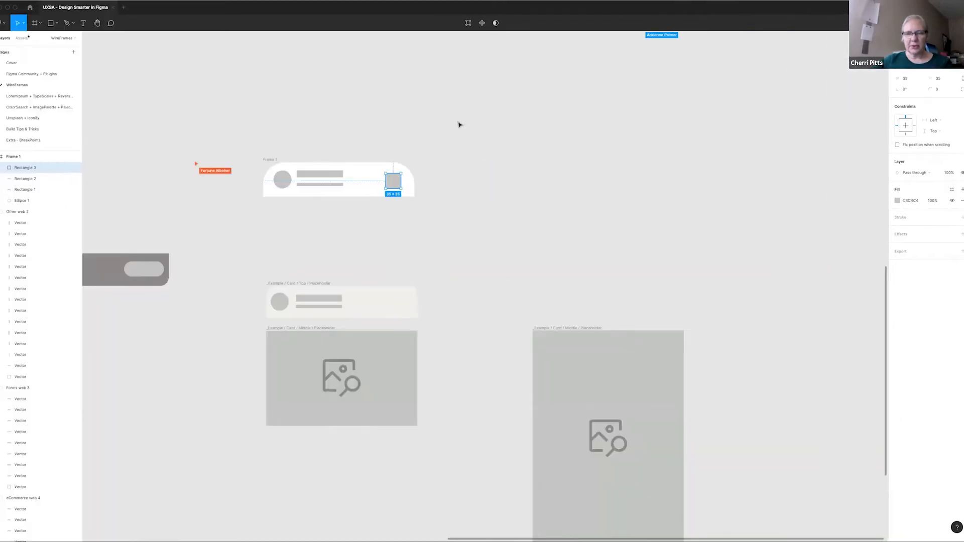
click(461, 138)
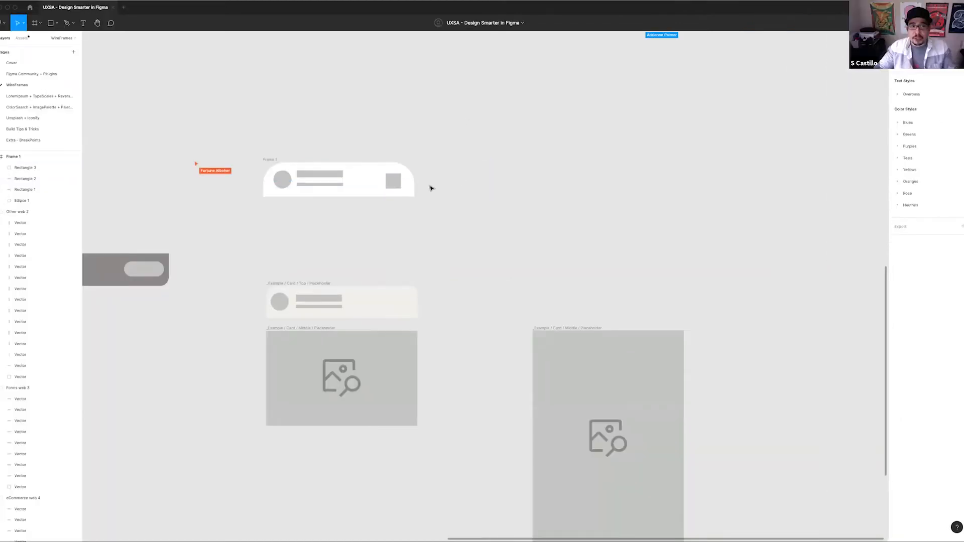
Duplicate the square in the rounded frame and place the copy outside, just beyond the frame's right edge
drag(386, 185, 405, 220)
drag(635, 179, 740, 146)
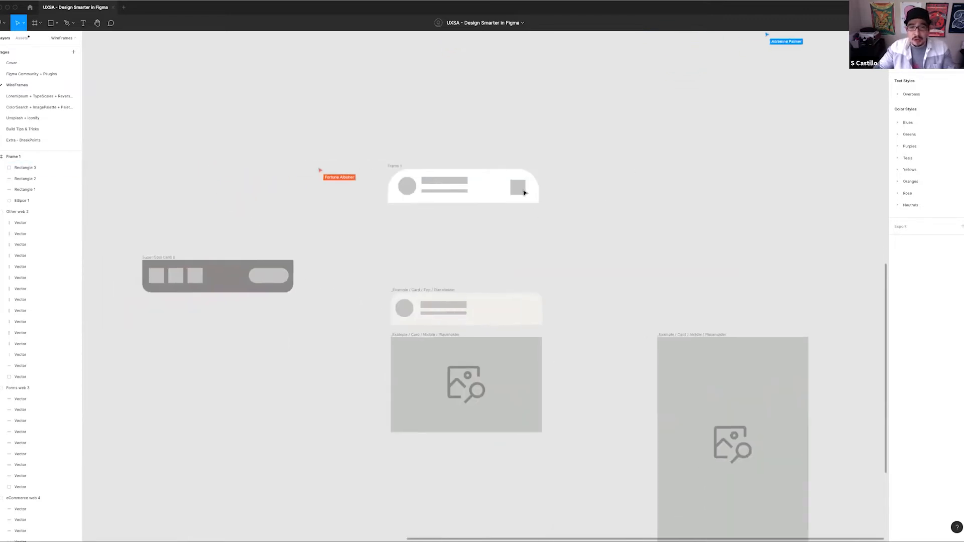
click(523, 193)
drag(621, 193, 435, 209)
drag(597, 180, 400, 213)
drag(325, 226, 352, 226)
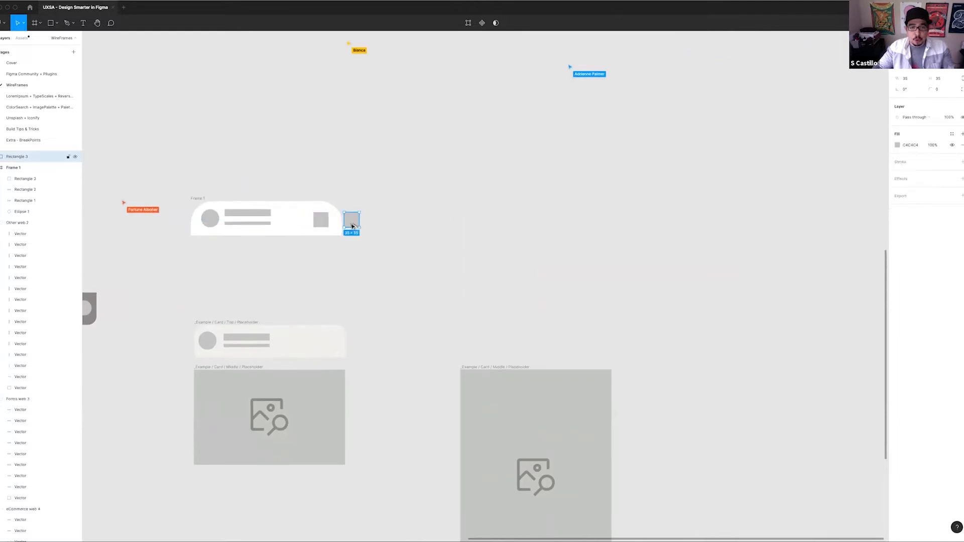
click(462, 221)
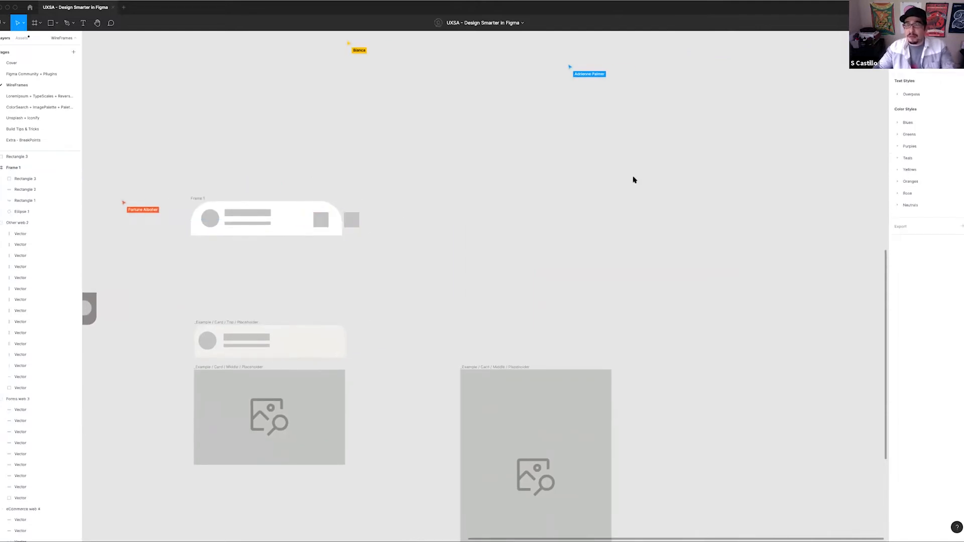
Move the copied square into empty canvas and duplicate it repeatedly into two evenly spaced rows of eight squares
drag(362, 221, 481, 216)
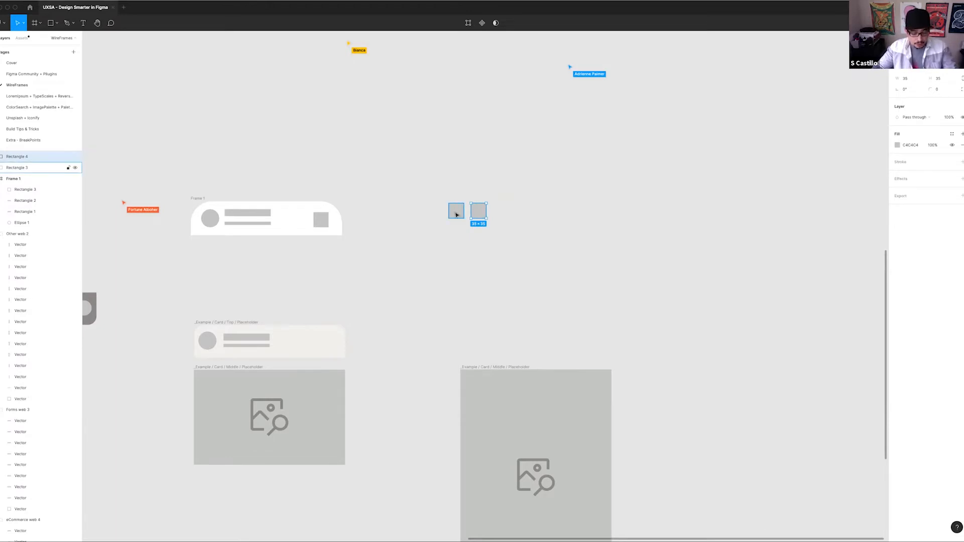
key(super+d)
key(super+d)
key(super+d)
key(super+d)
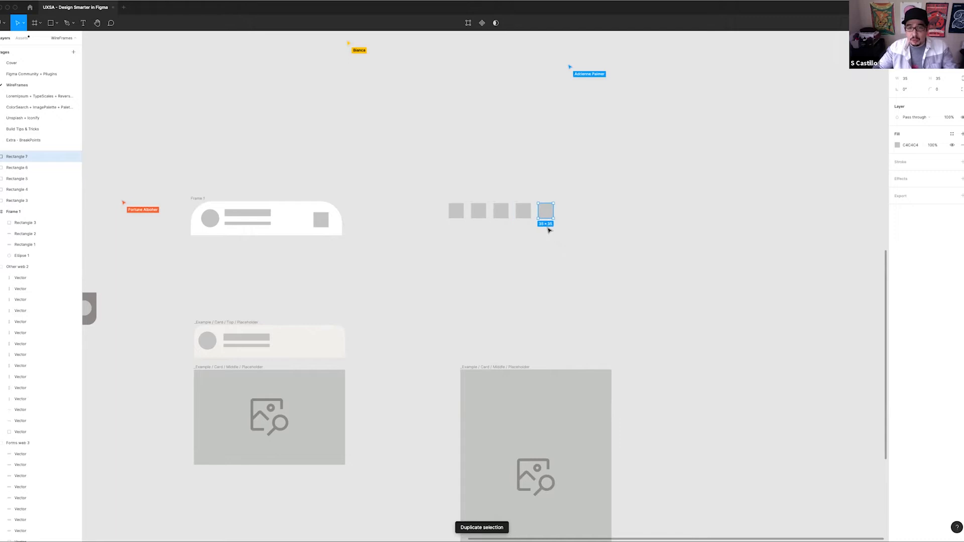
key(super+d)
key(super+d)
drag(640, 248, 462, 238)
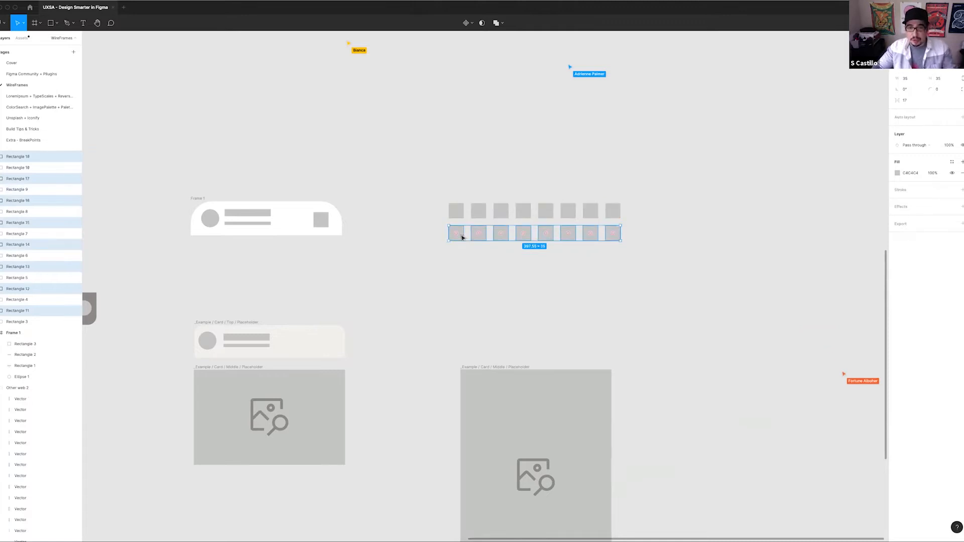
drag(659, 227, 476, 278)
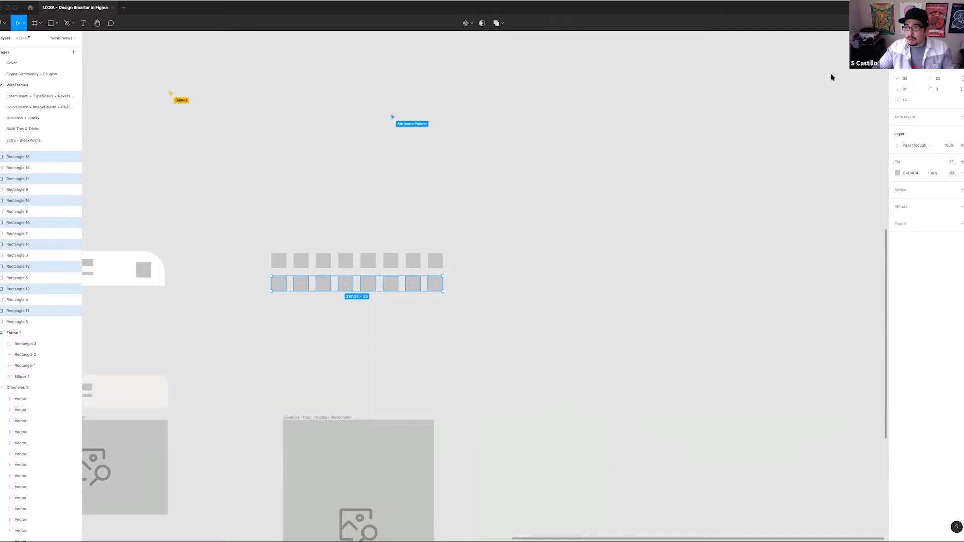
Select both rows of squares and adjust their spacing to 25 horizontally and 21 vertically
drag(265, 243, 434, 285)
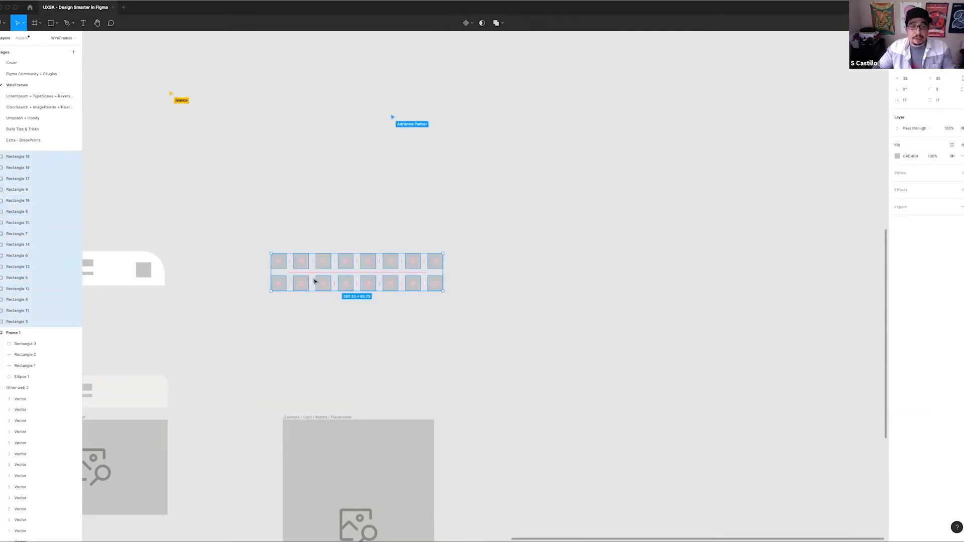
scroll(315, 281, up, 2)
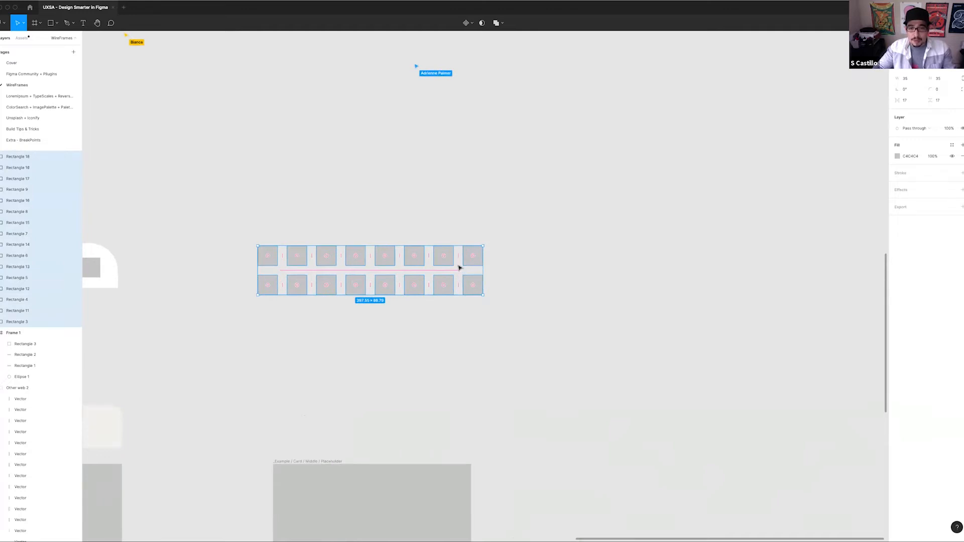
drag(458, 255, 486, 271)
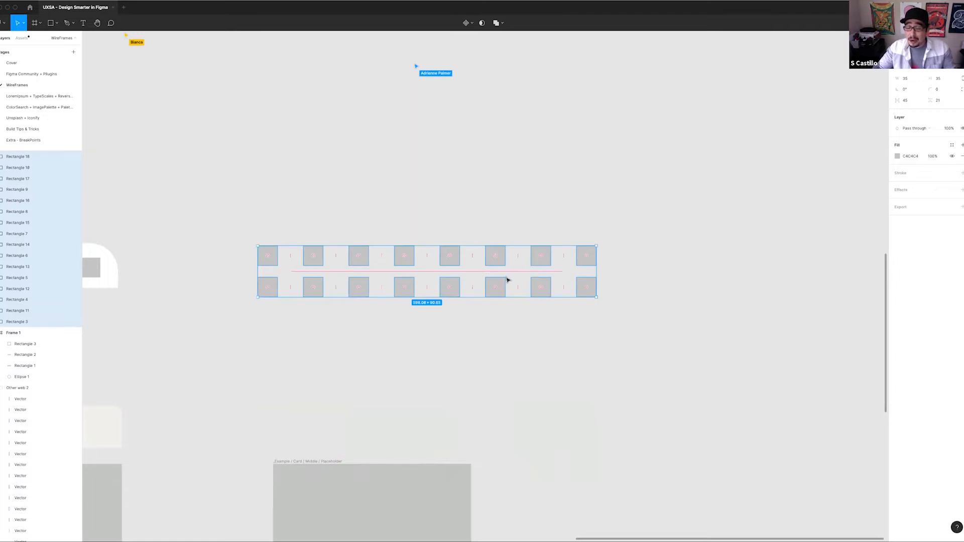
drag(564, 263, 490, 261)
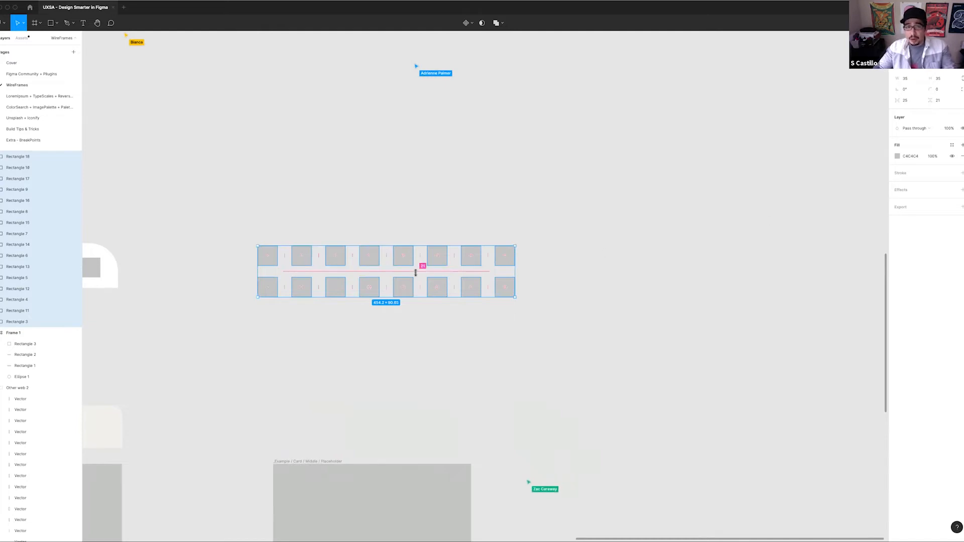
Wrap the selected squares in a horizontal auto layout frame and set the spacing between items to 15
key(shift+a)
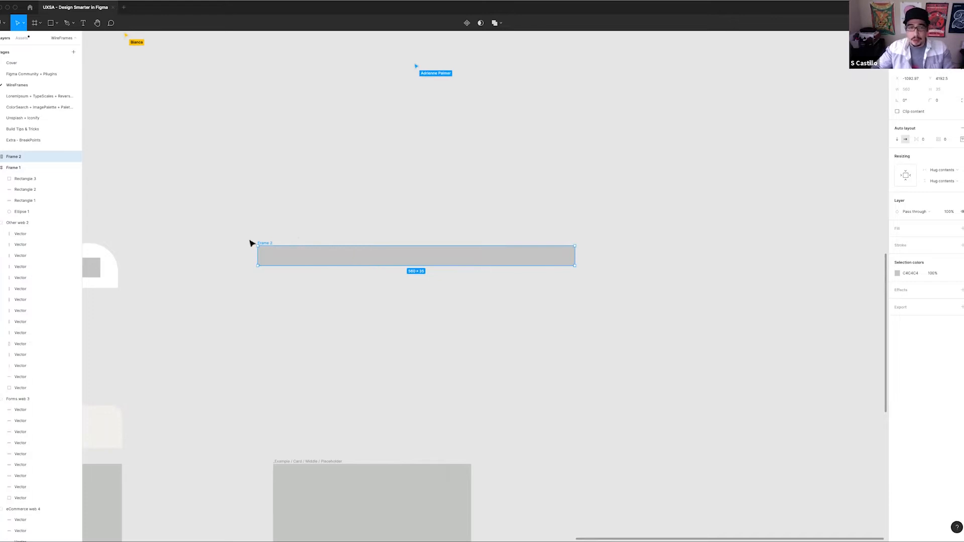
click(926, 140)
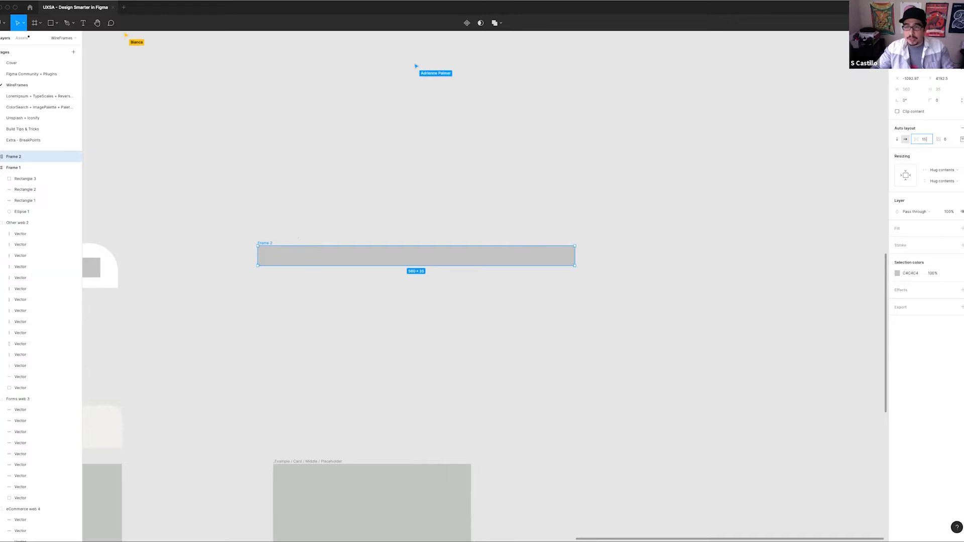
text(15)
key(Tab)
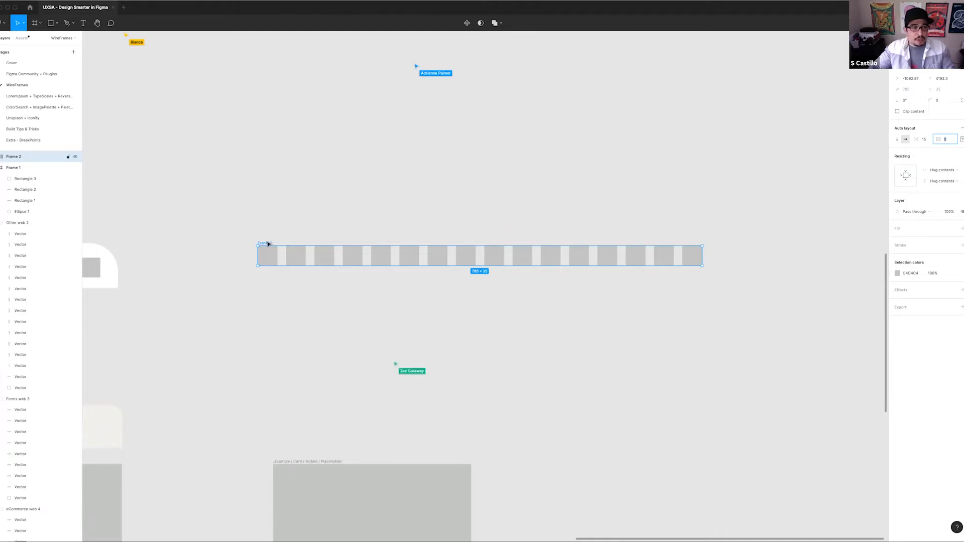
Expand the auto layout frame's layers and give the frame a white FFFFFF fill
click(0, 157)
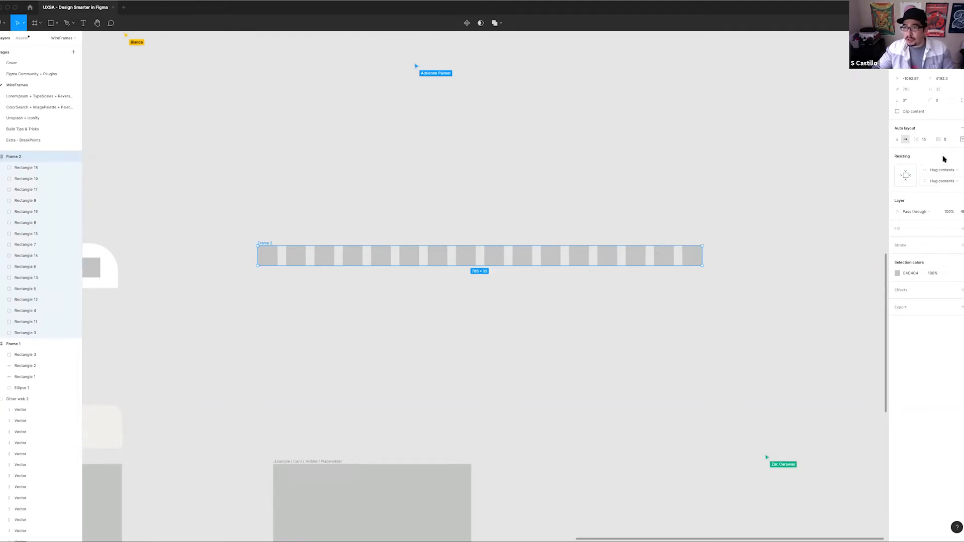
click(952, 229)
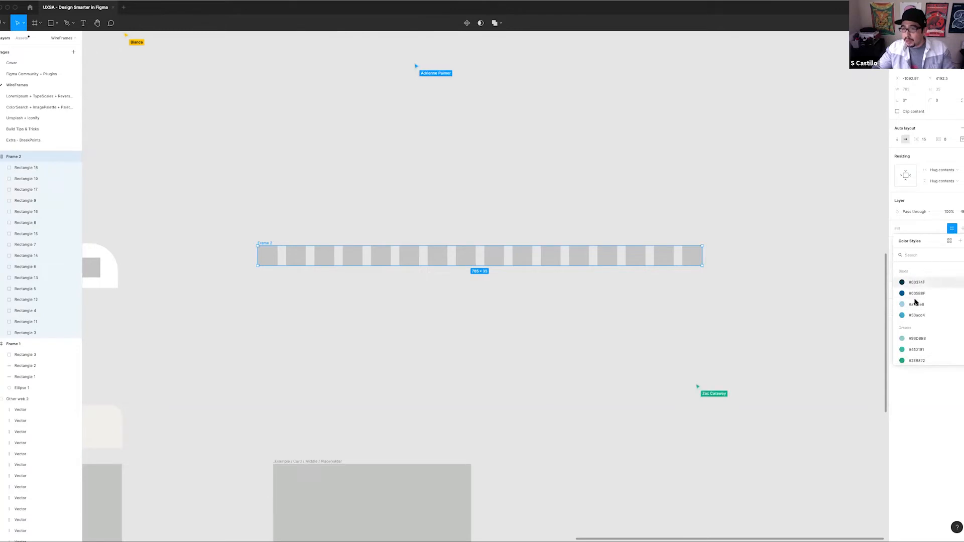
click(951, 229)
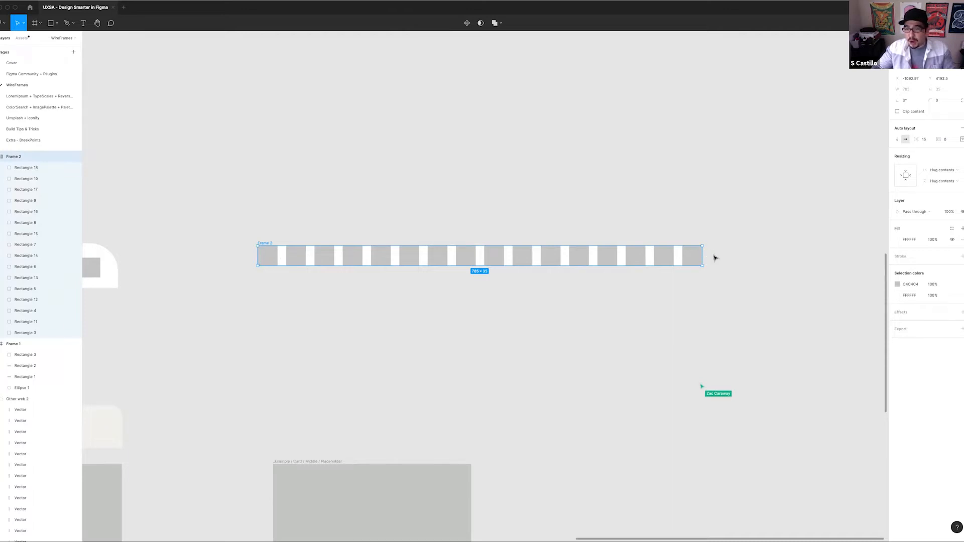
Set the padding of the auto layout frame around the row of squares to 50
scroll(708, 259, up, 5)
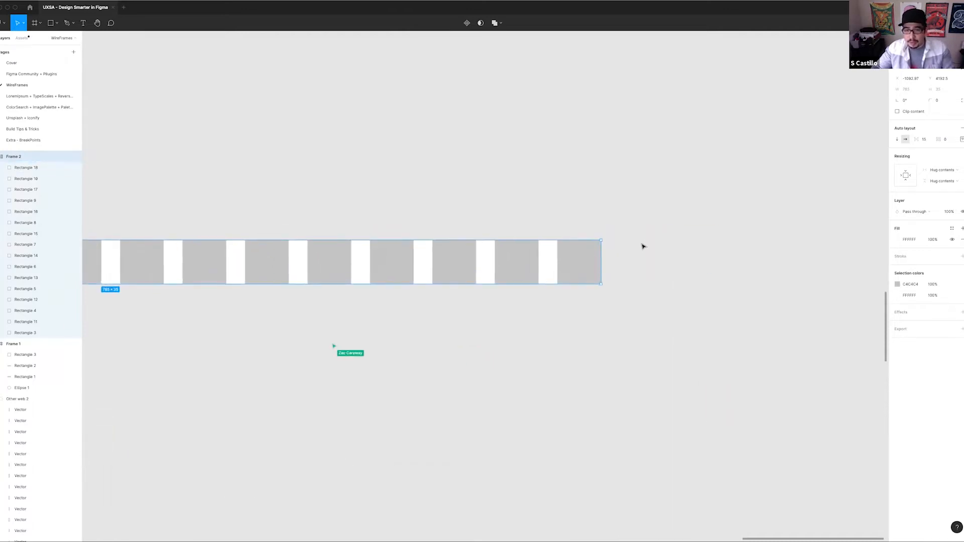
click(644, 246)
scroll(521, 285, left, 5)
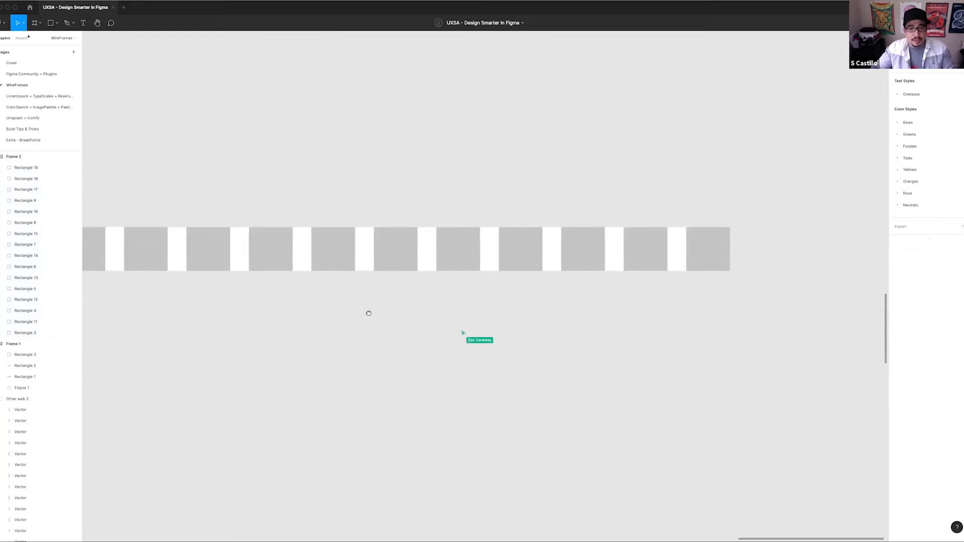
scroll(369, 313, up, 2)
scroll(396, 310, down, 5)
click(211, 282)
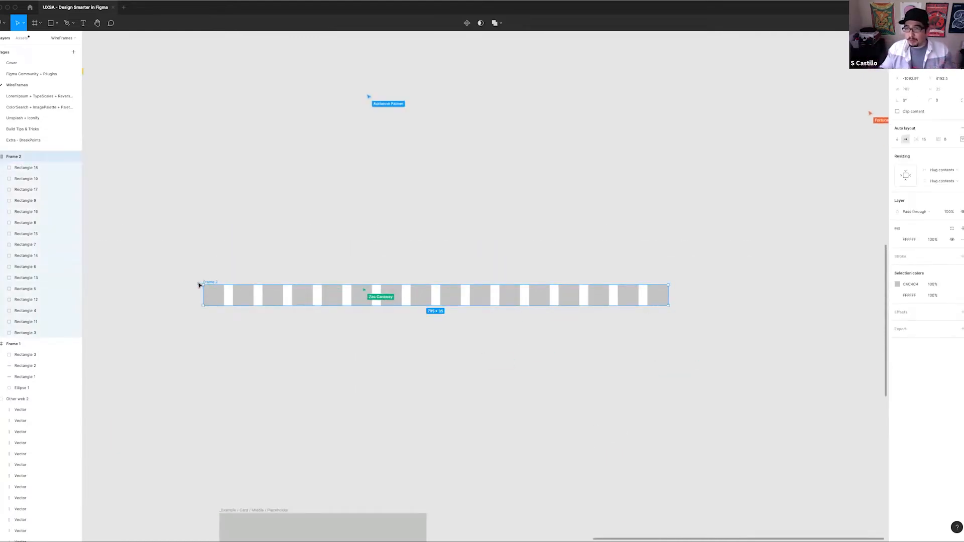
click(946, 141)
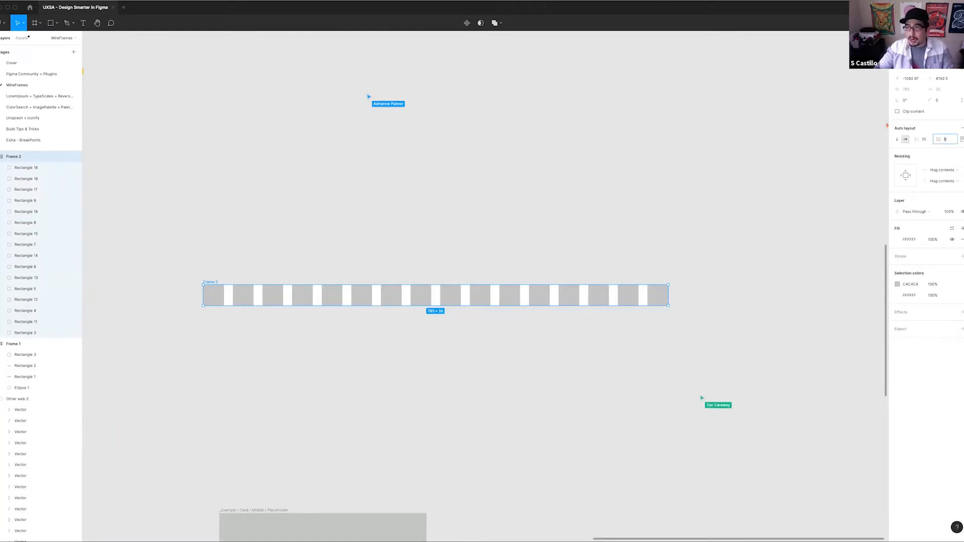
text(50)
key(Return)
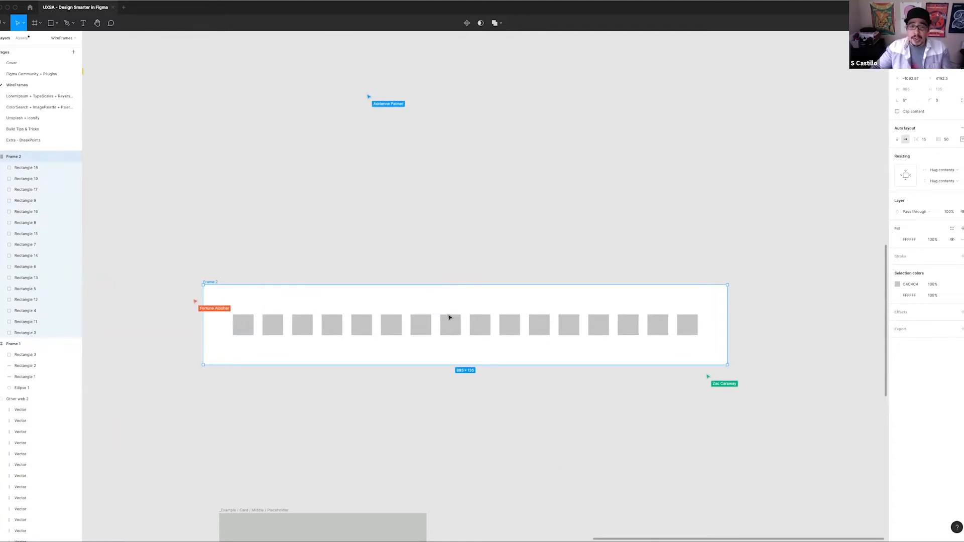
Pull several individual squares out of the auto layout frame onto the empty canvas above it
drag(450, 326, 459, 240)
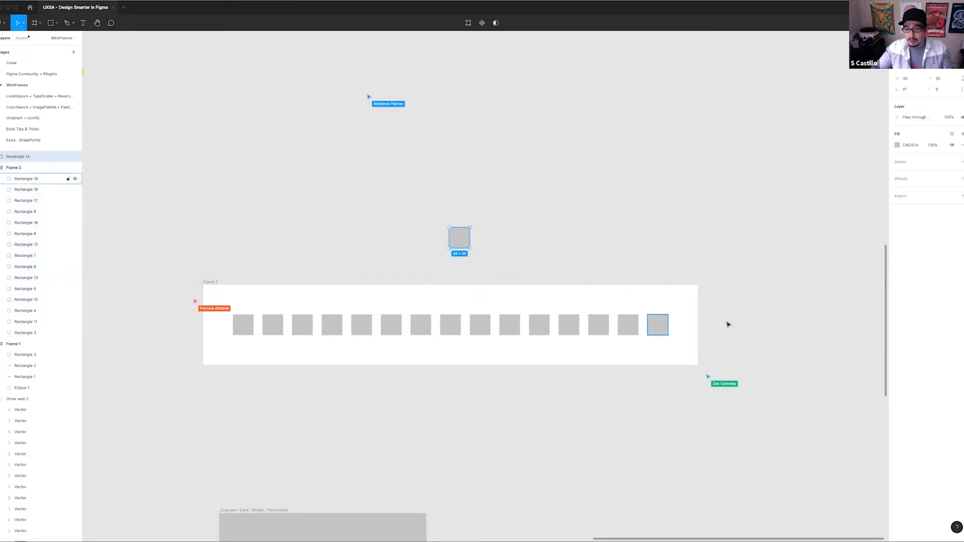
drag(660, 331, 637, 245)
drag(605, 326, 566, 262)
drag(541, 325, 515, 253)
drag(510, 325, 449, 254)
Rearrange the squares by returning the loose ones to the auto layout row, leaving one square on the canvas above
drag(453, 323, 494, 324)
drag(459, 237, 520, 329)
drag(519, 263, 565, 324)
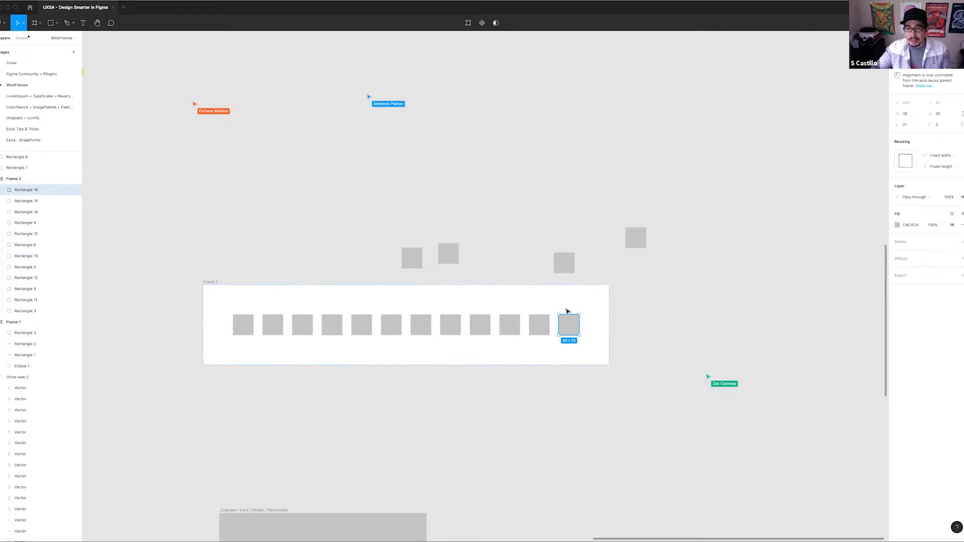
drag(564, 263, 599, 326)
drag(637, 245, 635, 325)
drag(454, 255, 657, 325)
Rename the auto layout frame as Parent Frame
click(213, 282)
key(super+r)
text(Parent Frame)
key(Return)
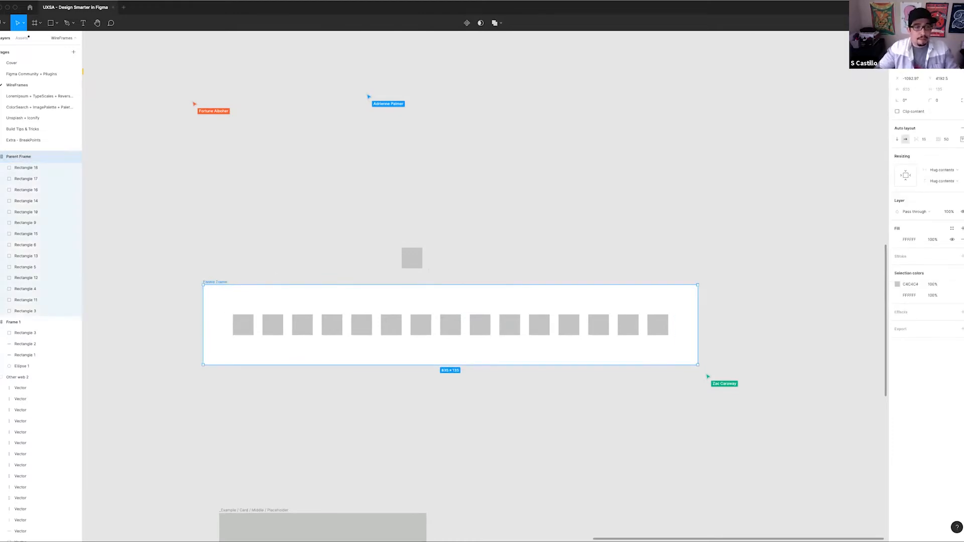
Start a bulk rename of all squares inside Parent Frame with the name Squares followed by an ascending number
key(Return)
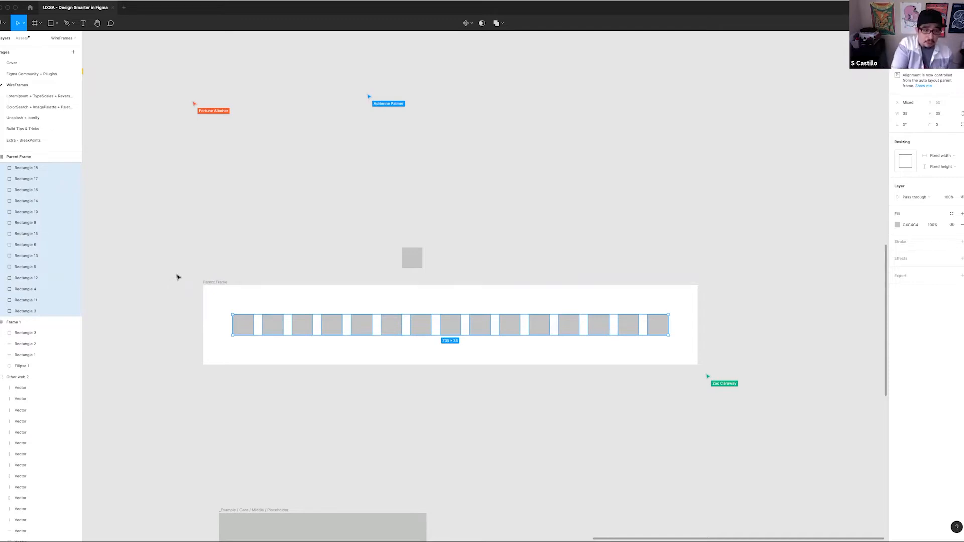
key(super+r)
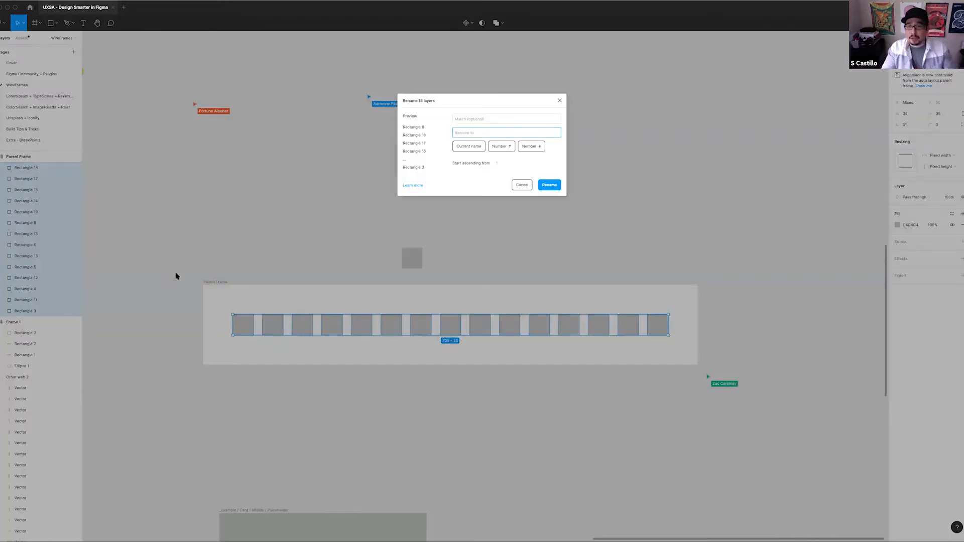
text(Squares)
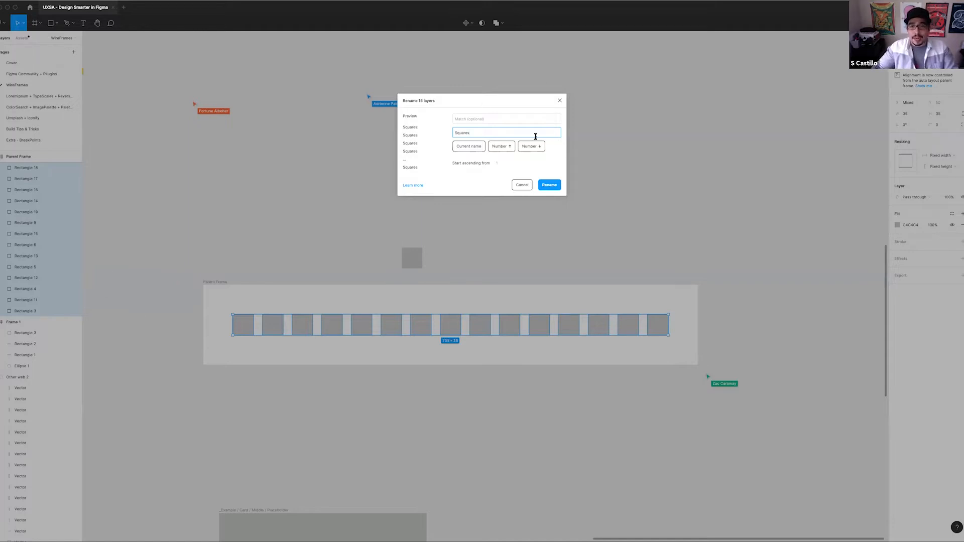
click(499, 147)
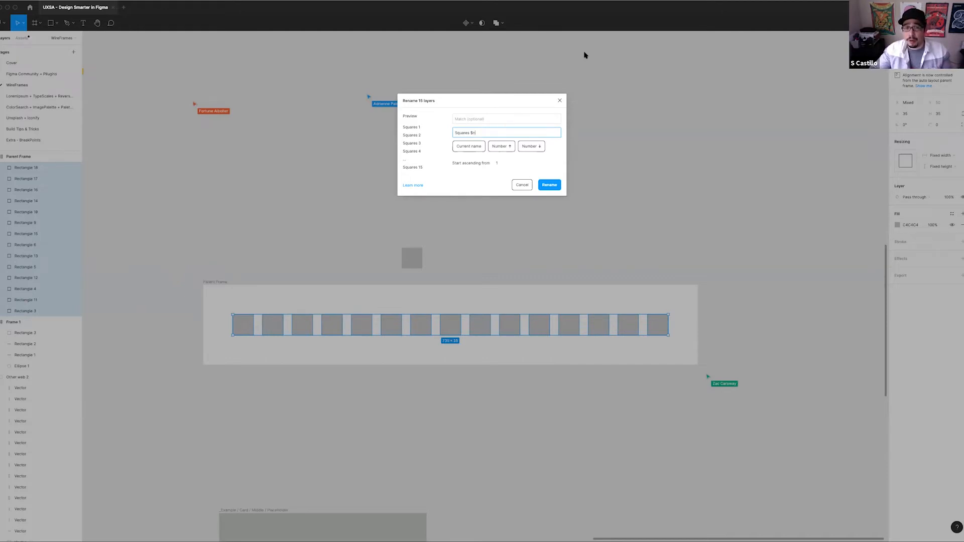
Try descending numbering ($N) in the rename pattern, restore the ascending pattern Squares $n, and apply the rename
click(532, 146)
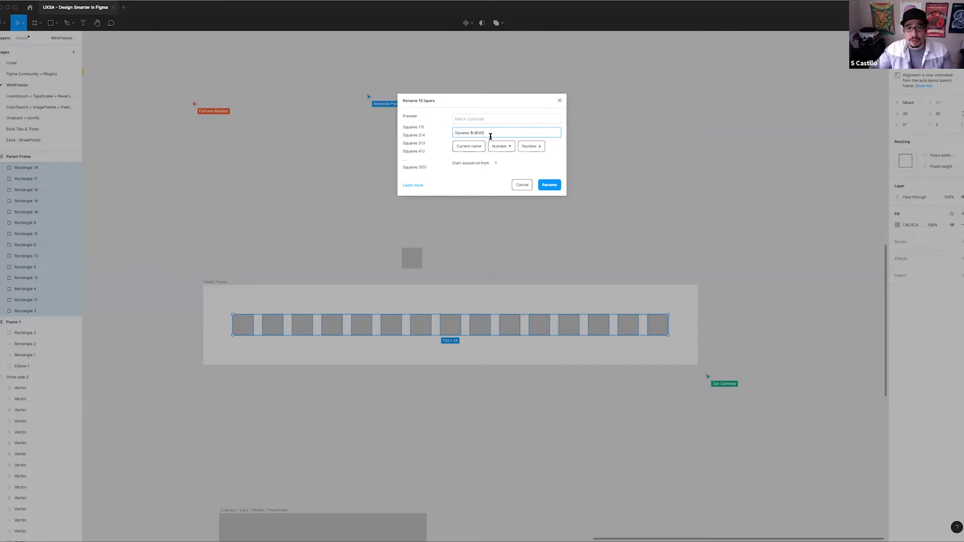
key(BackSpace)
key(BackSpace)
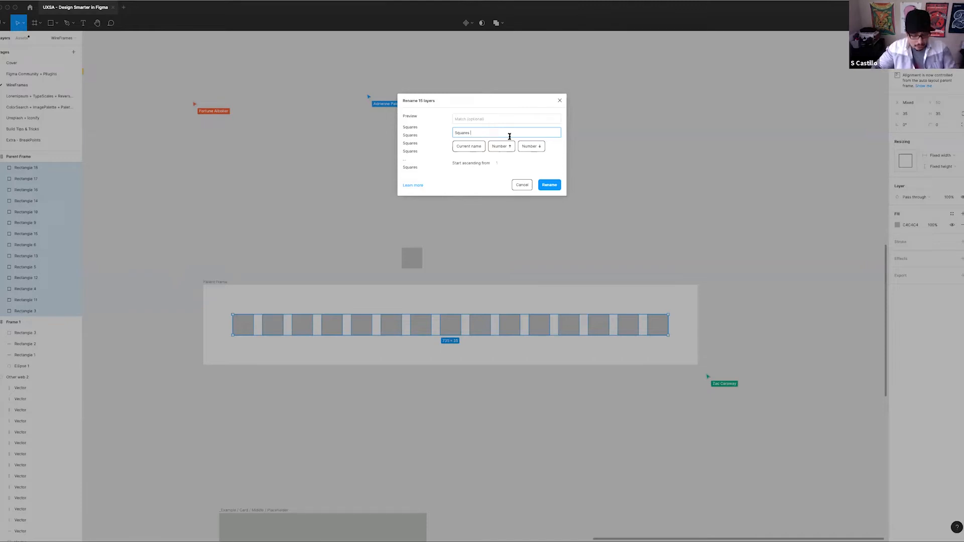
text(N)
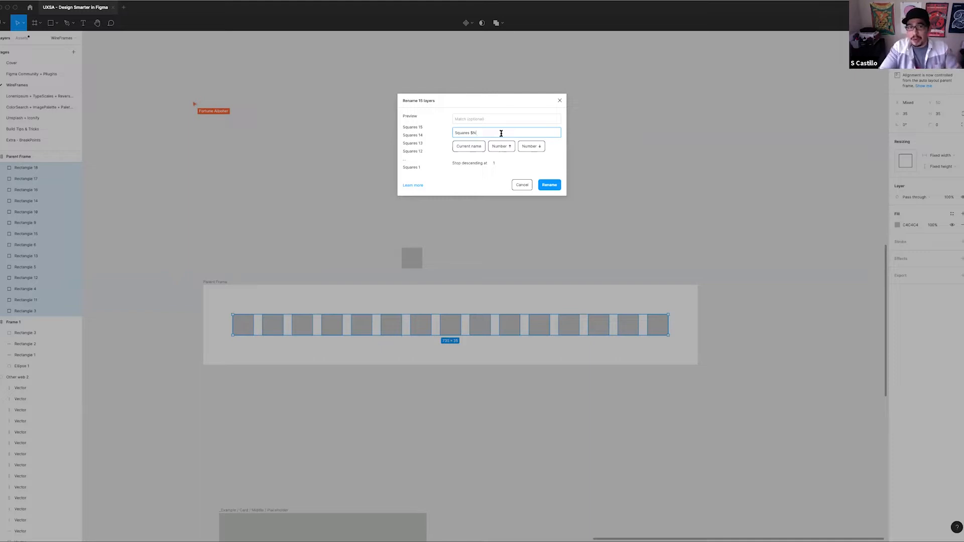
text(n)
text(N)
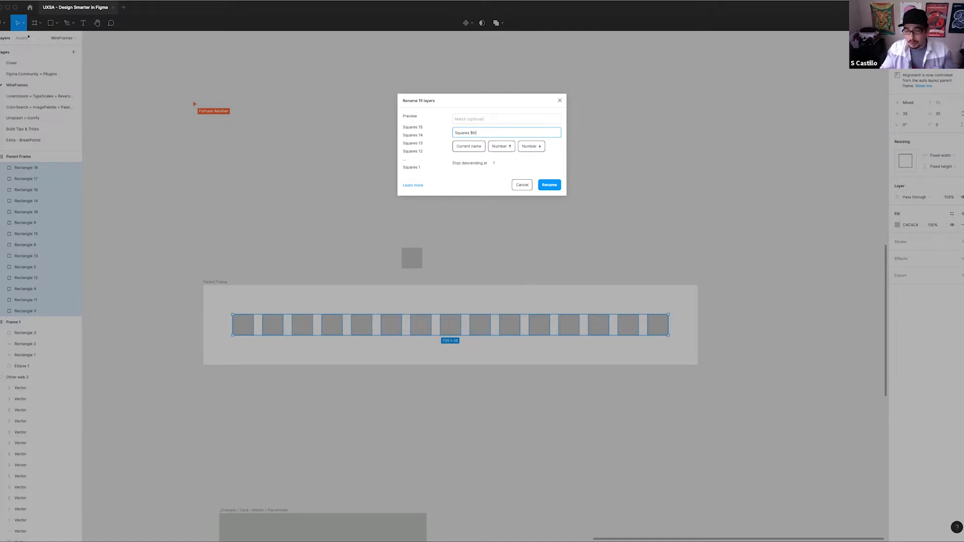
text(n)
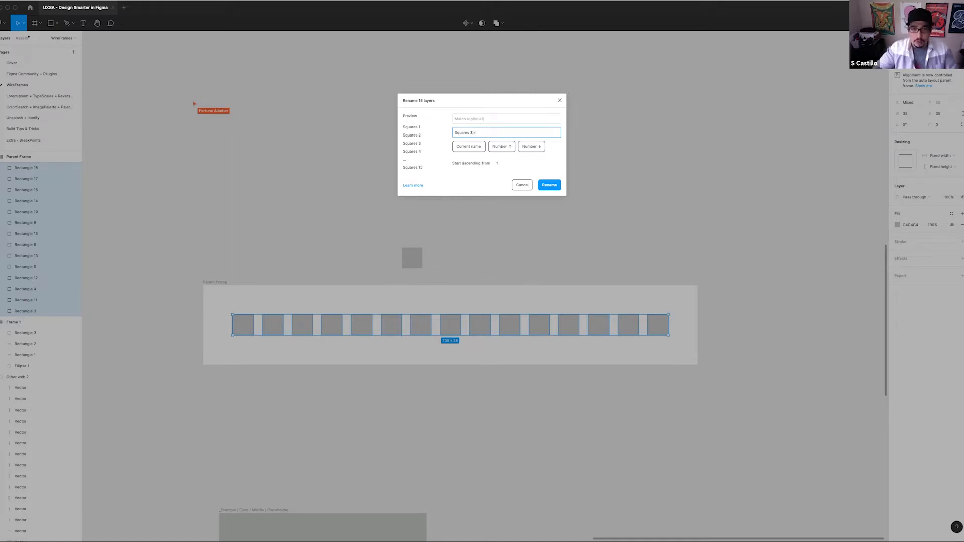
click(549, 185)
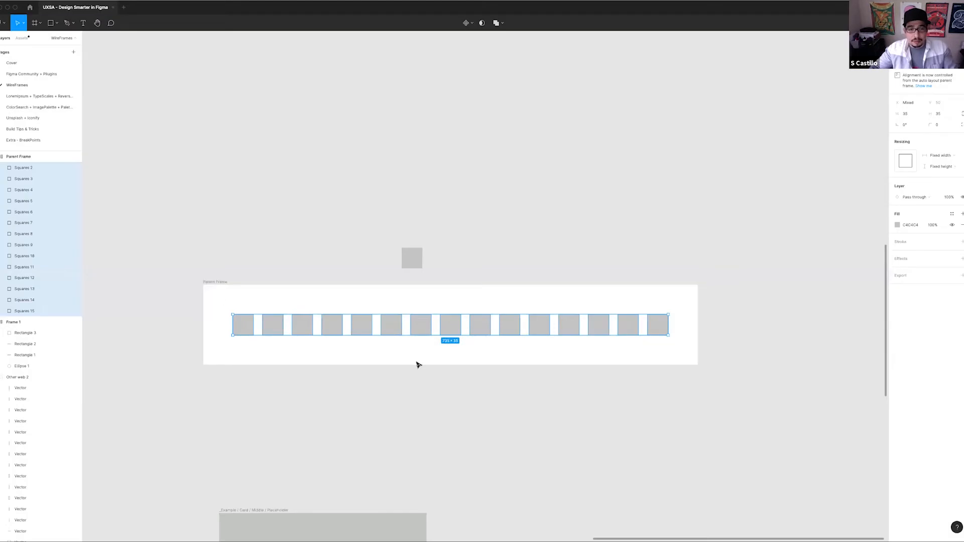
Bulk-rename all squares inside Parent Frame by adding the prefix "Child + " before their current names
scroll(529, 232, right, 2)
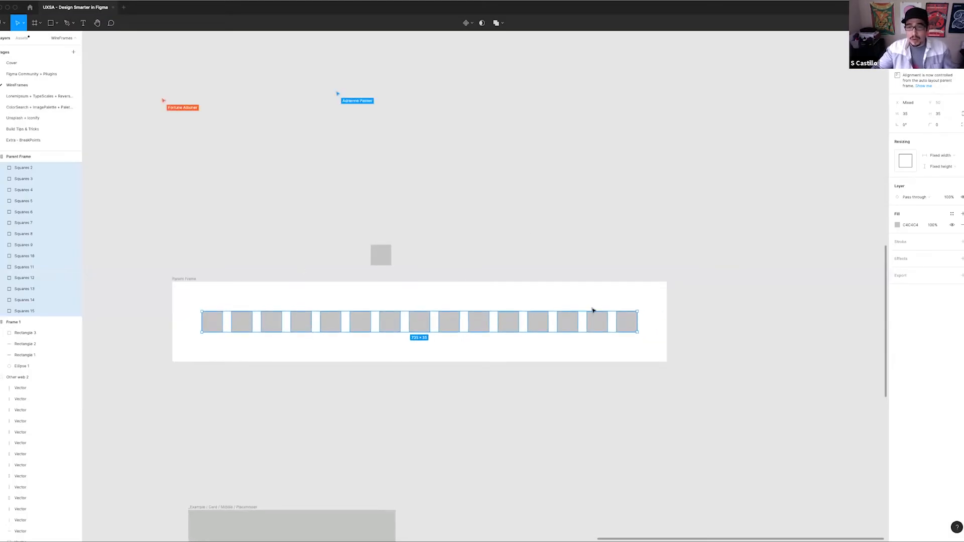
click(594, 348)
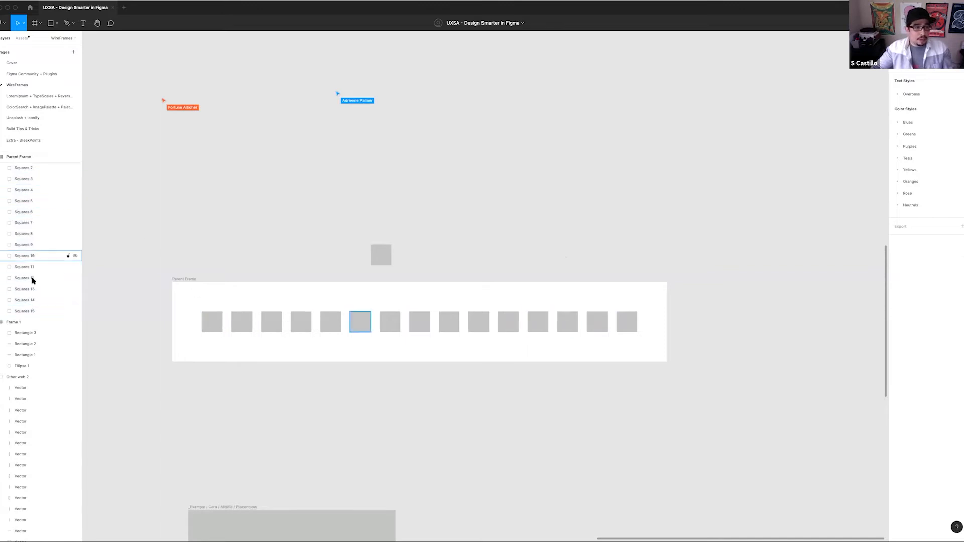
click(23, 167)
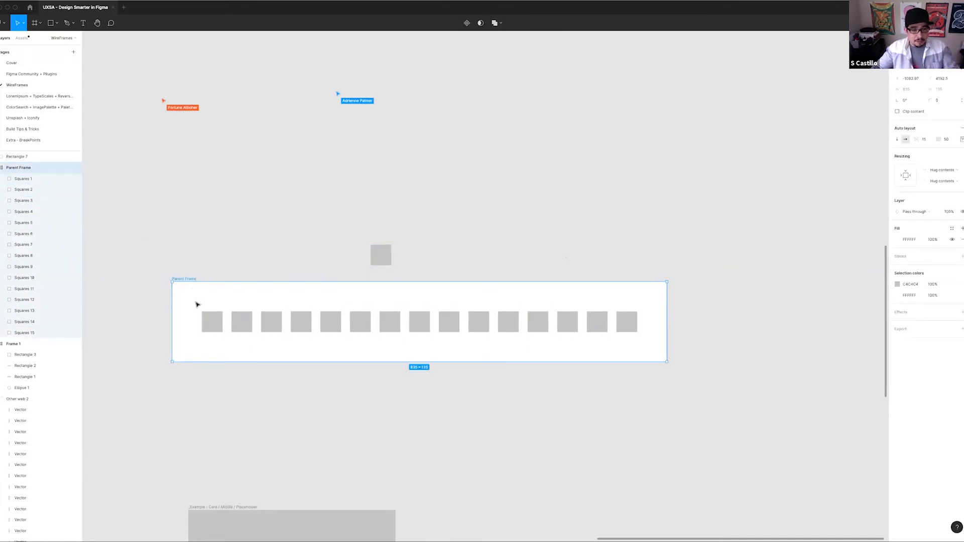
key(Return)
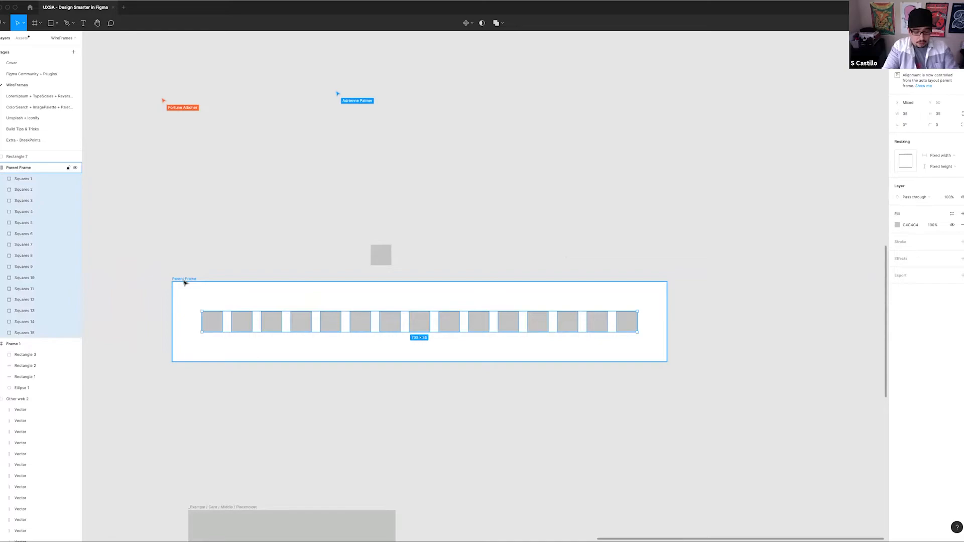
key(ctrl+r)
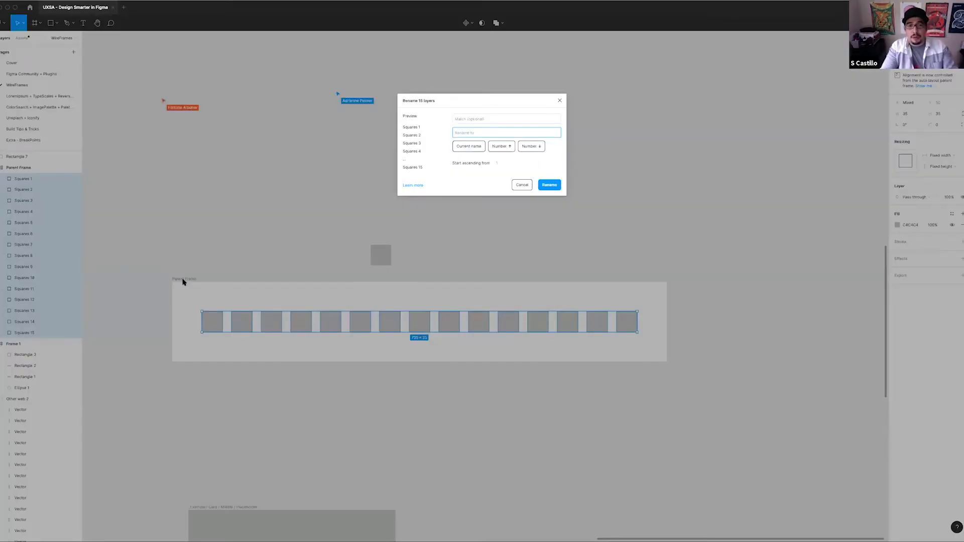
text(Child )
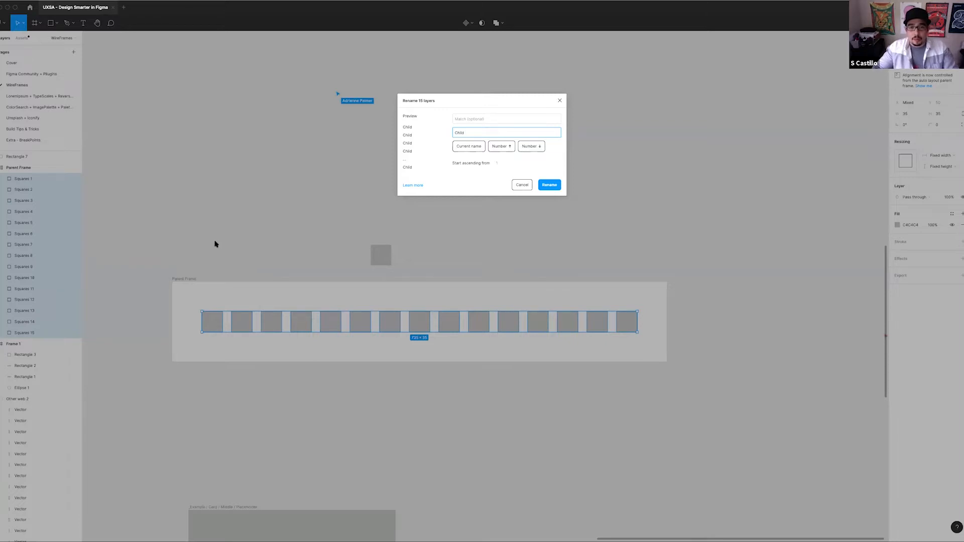
text(+)
click(474, 146)
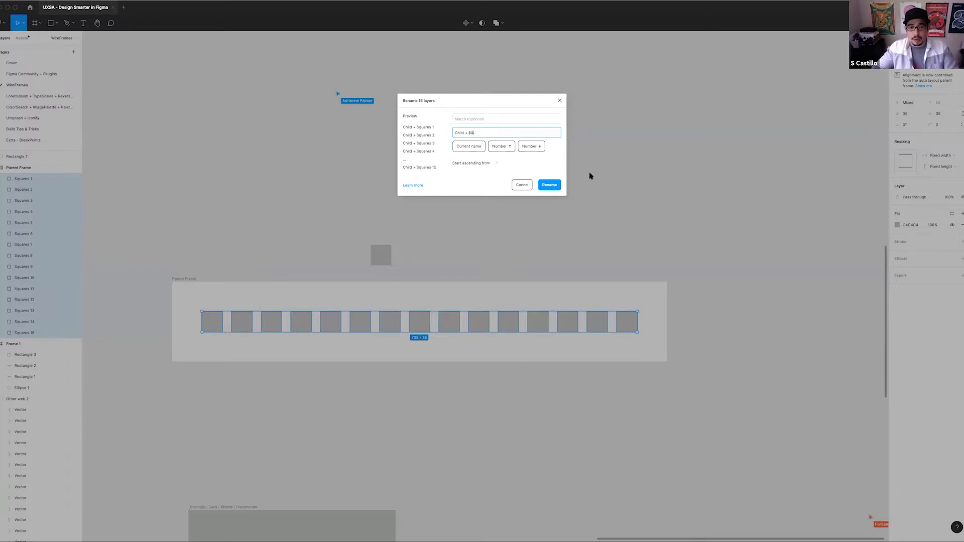
click(557, 185)
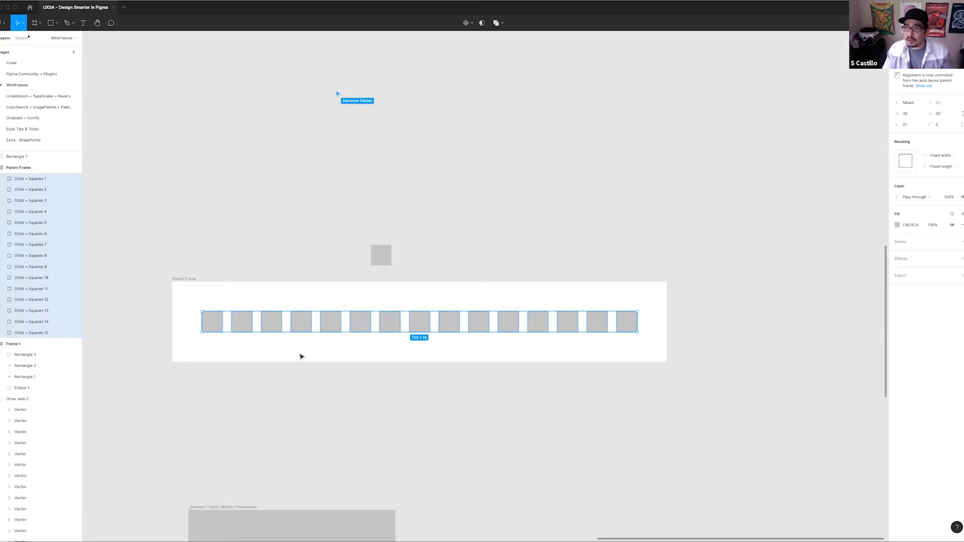
Pull several squares out of Parent Frame onto the canvas above and return two of them to the row
click(185, 279)
drag(447, 326, 444, 246)
drag(477, 321, 409, 246)
drag(396, 315, 345, 248)
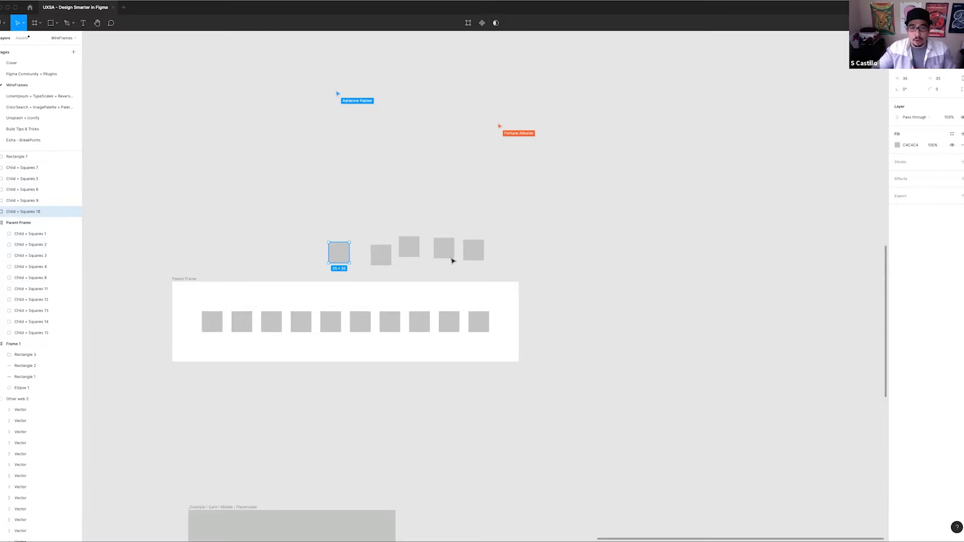
drag(468, 250, 502, 321)
drag(444, 248, 524, 324)
click(351, 237)
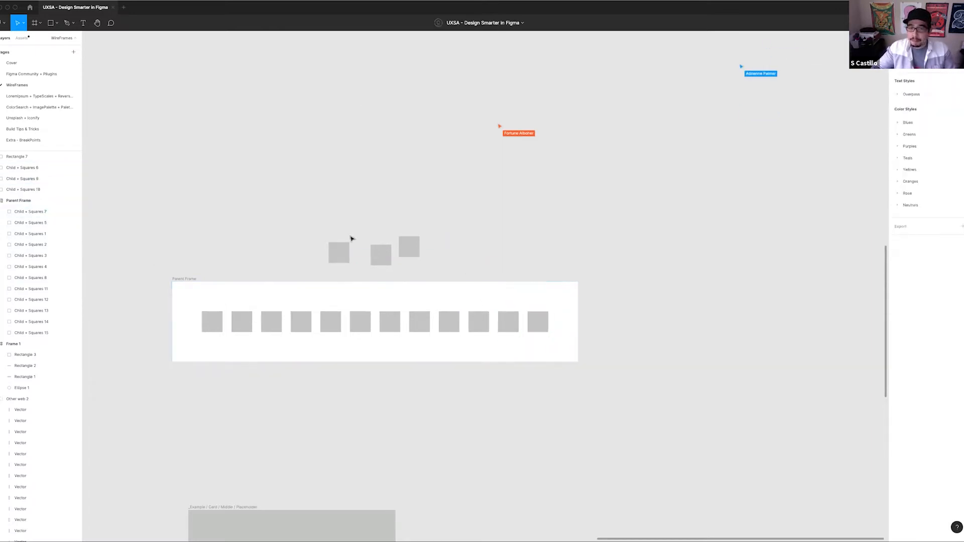
scroll(352, 238, down, 4)
drag(587, 330, 637, 257)
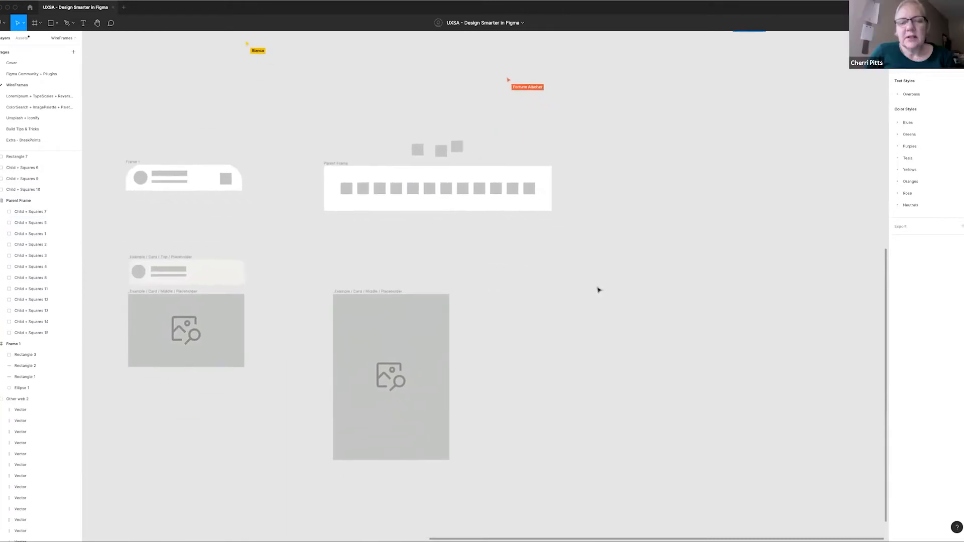
Delete the three loose squares above Parent Frame and move the frame slightly upward
click(340, 163)
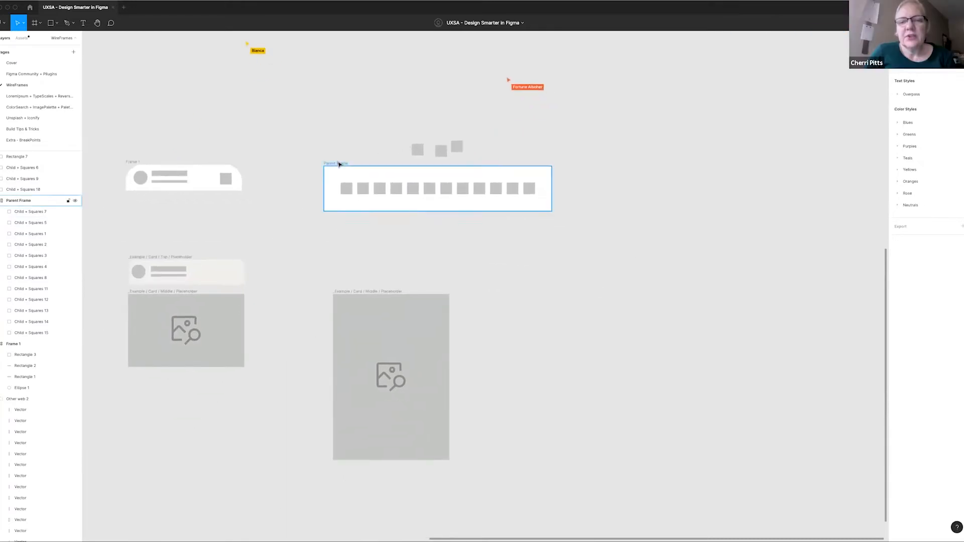
drag(392, 136, 468, 155)
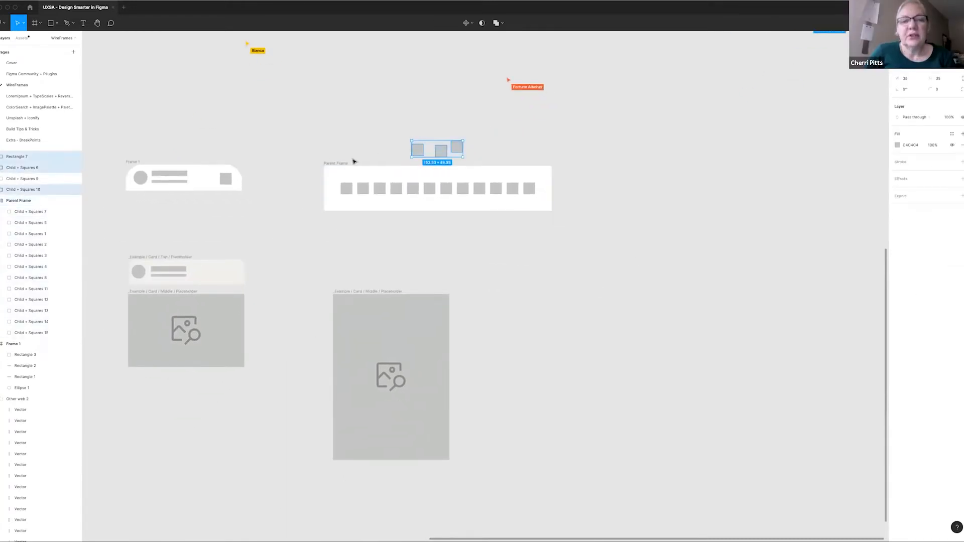
key(Delete)
drag(329, 163, 329, 145)
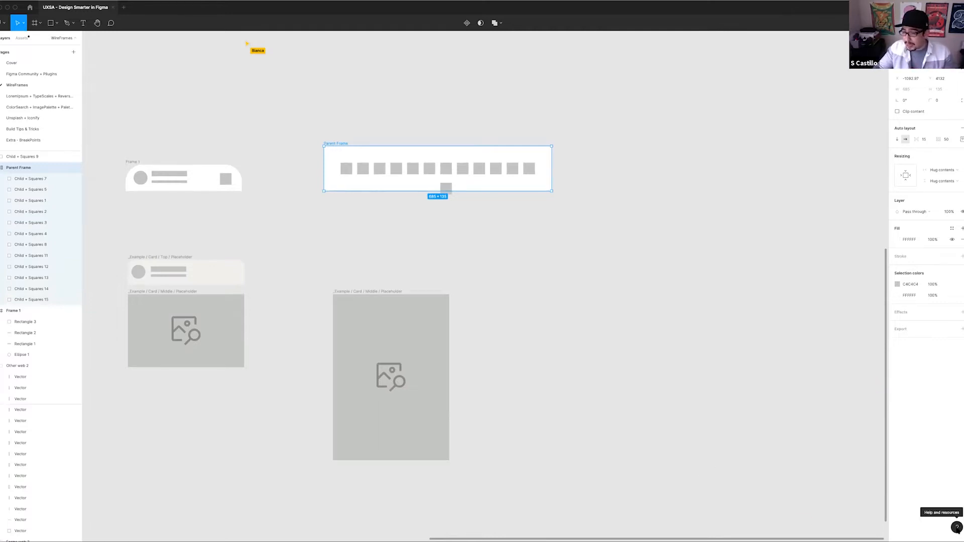
Open the keyboard shortcuts reference and view the shortcuts for tools
click(956, 527)
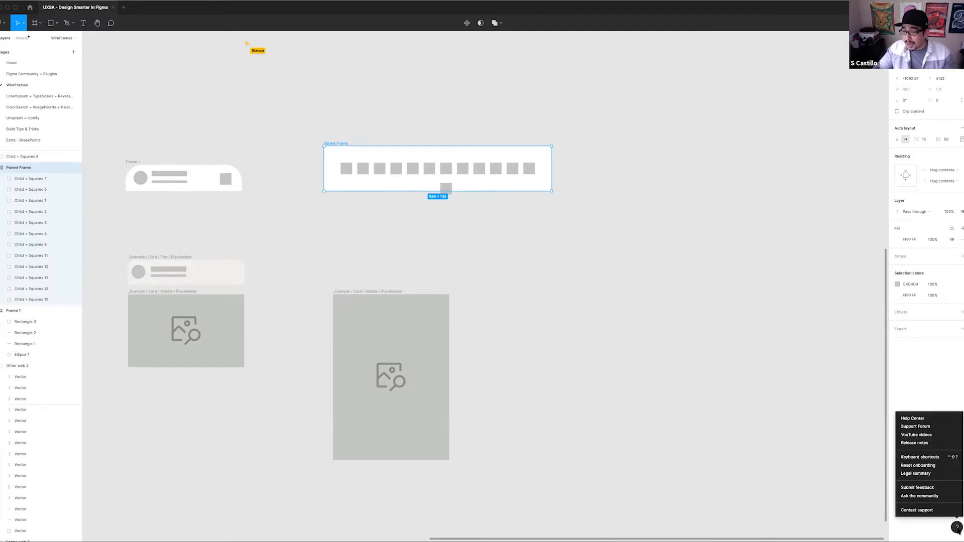
click(930, 457)
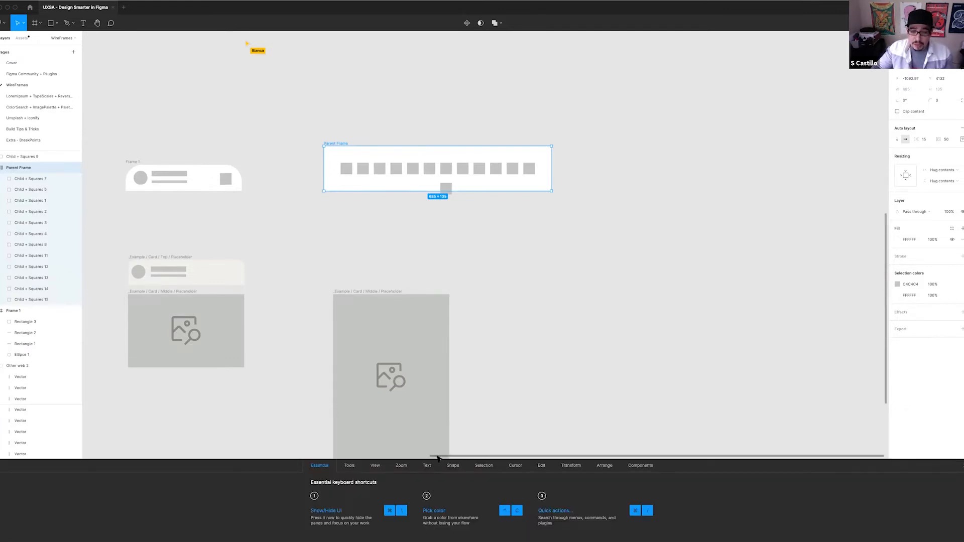
click(348, 466)
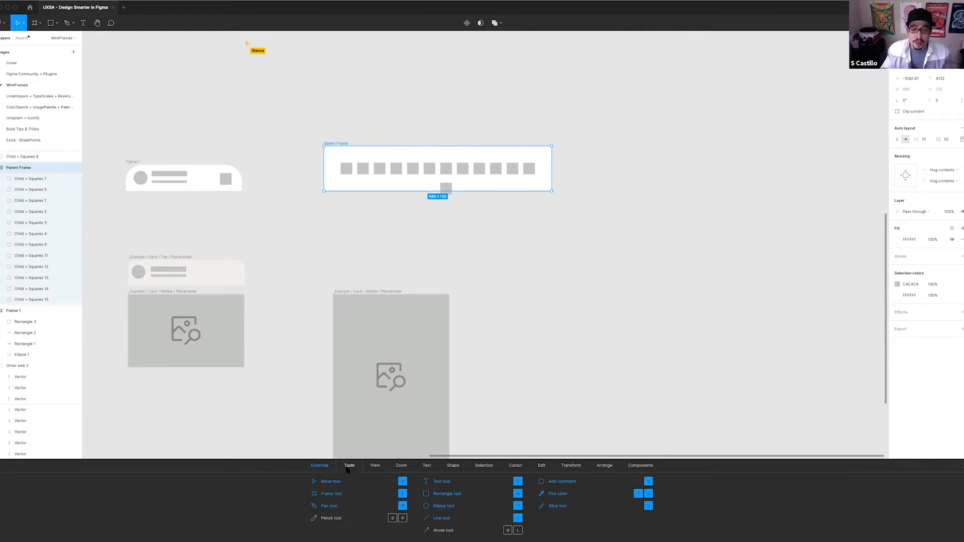
Look through the keyboard shortcuts reference for the view, text and shape commands
click(375, 465)
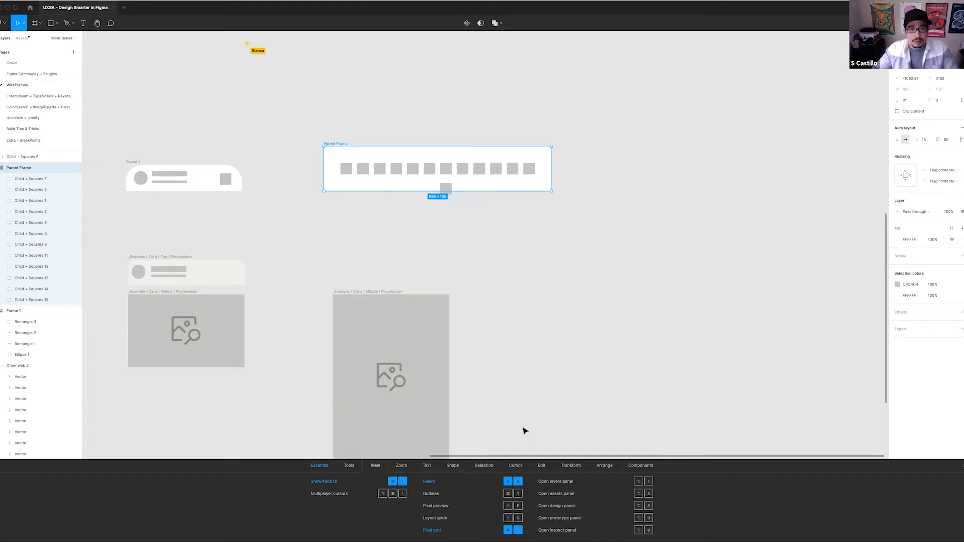
click(532, 271)
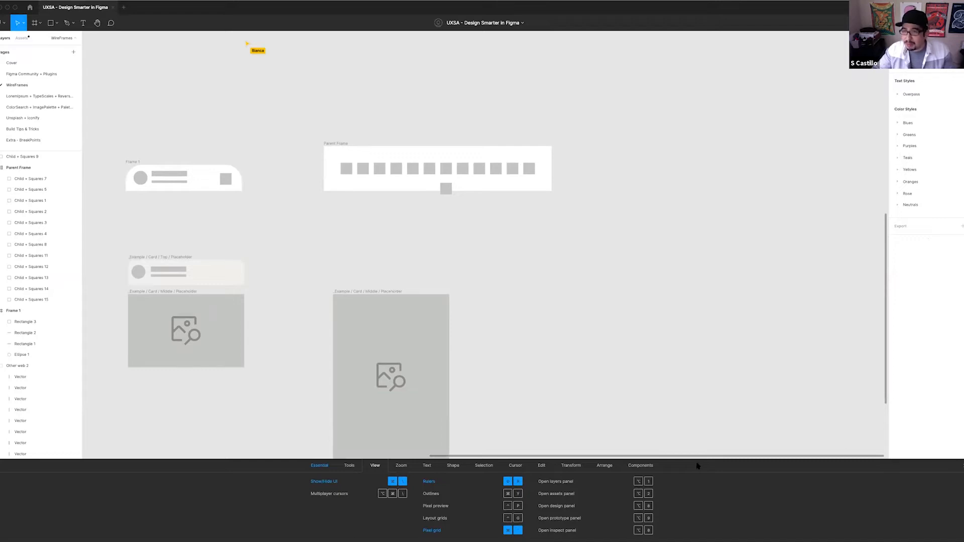
click(426, 466)
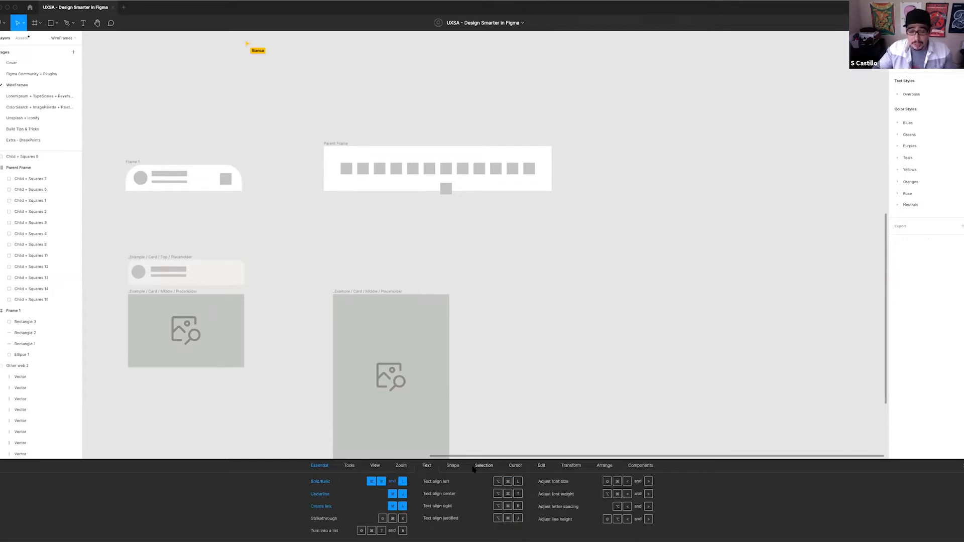
click(453, 466)
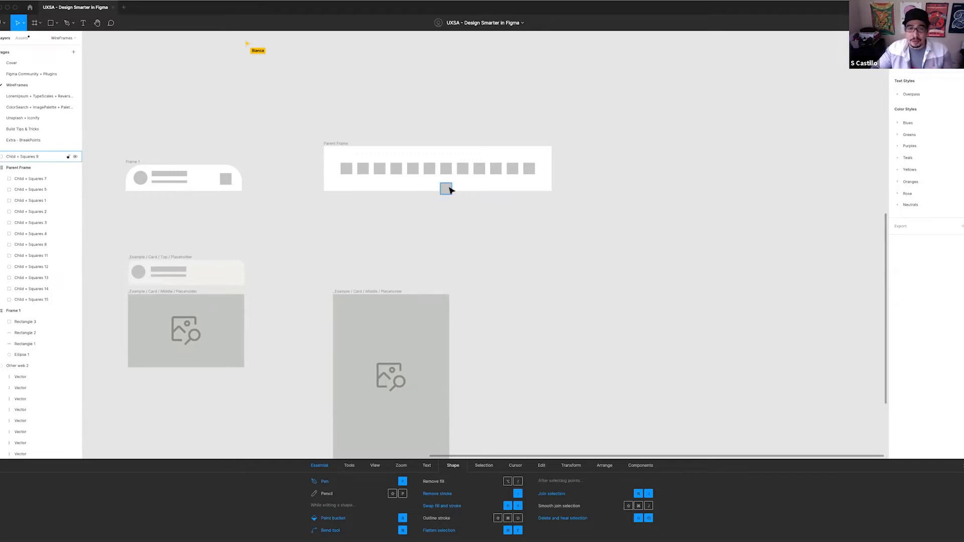
Move the loose square off Parent Frame's lower edge onto the empty canvas below it, and select Parent Frame
drag(449, 190, 467, 219)
click(332, 152)
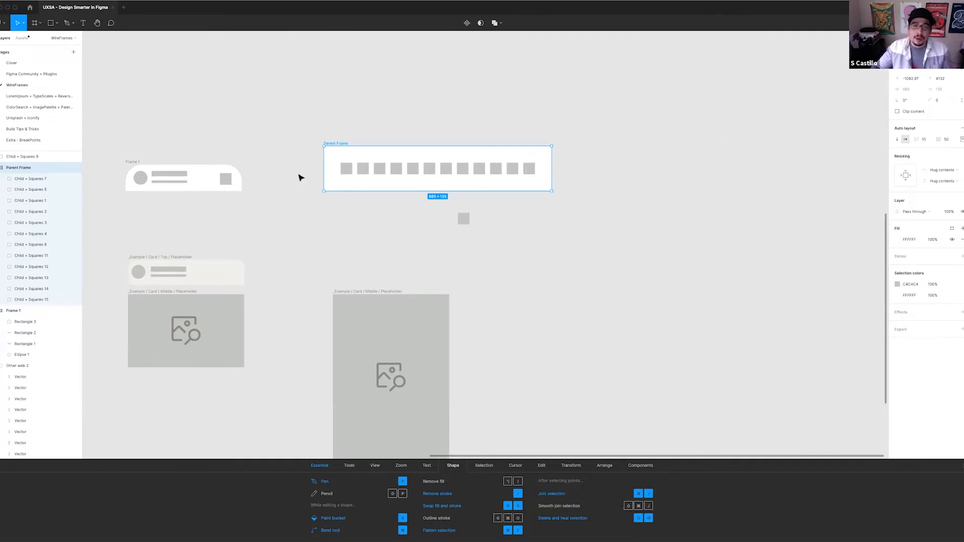
scroll(578, 296, down, 3)
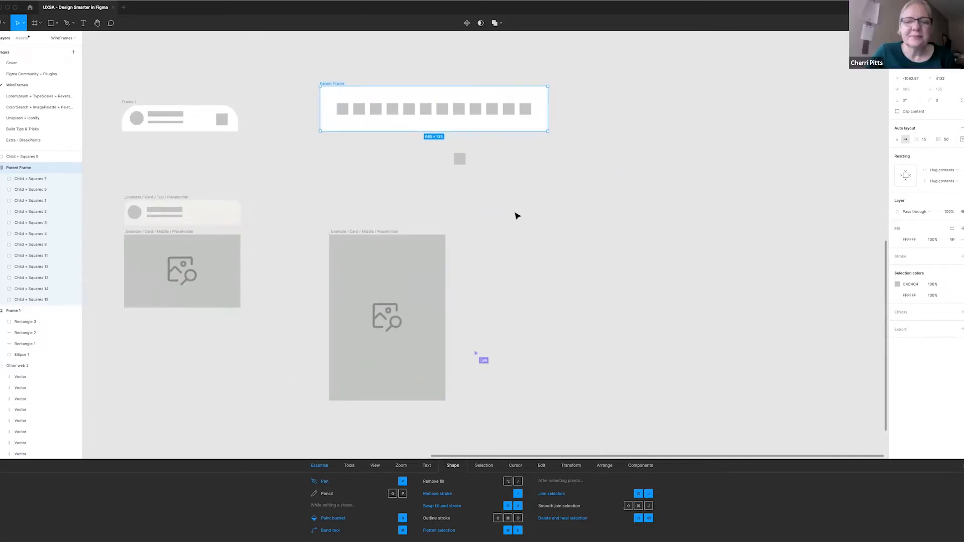
drag(507, 242, 545, 226)
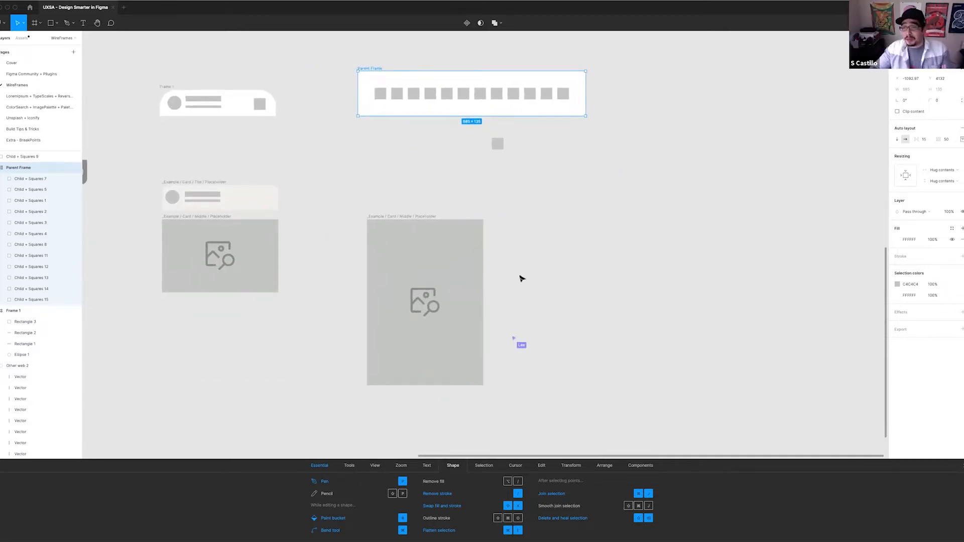
drag(405, 184, 400, 184)
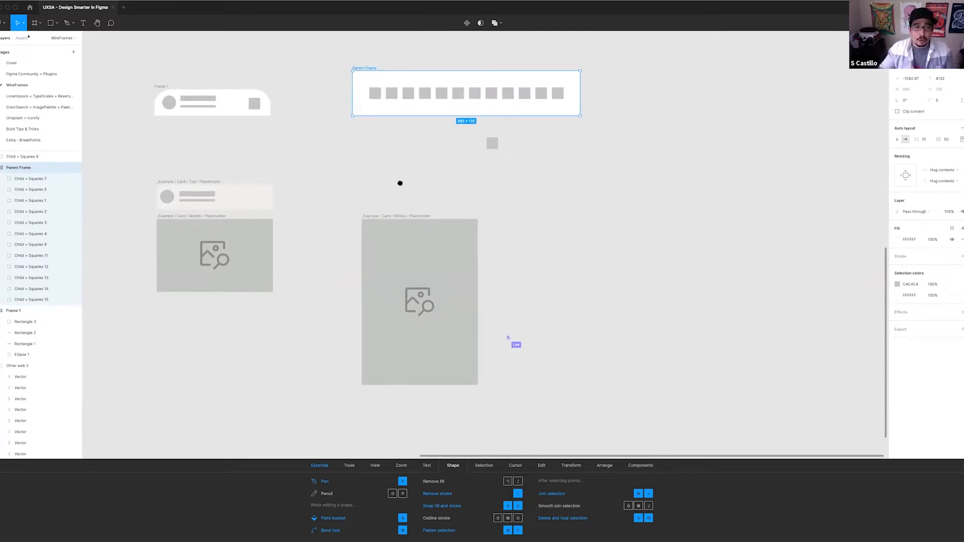
drag(432, 131, 386, 70)
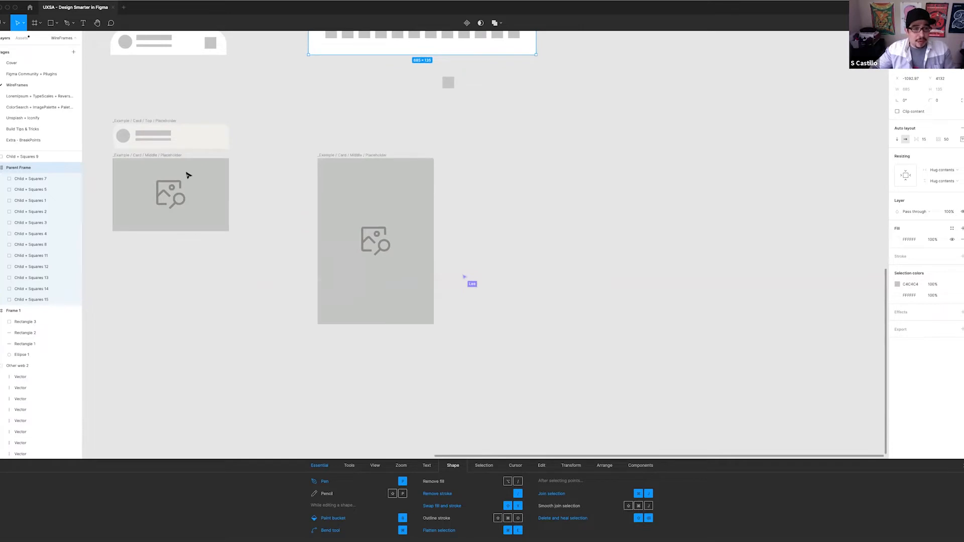
Move the small "_Example / Card / Middle / Placeholder" frame down, leaving a gap below the top placeholder
scroll(321, 179, left, 3)
scroll(322, 179, up, 1)
click(219, 175)
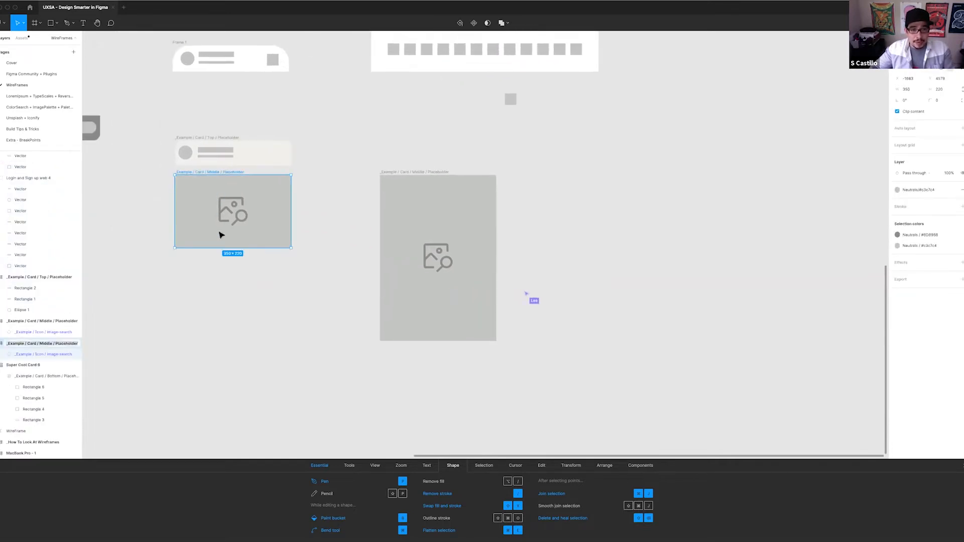
drag(225, 174, 232, 204)
key(super+z)
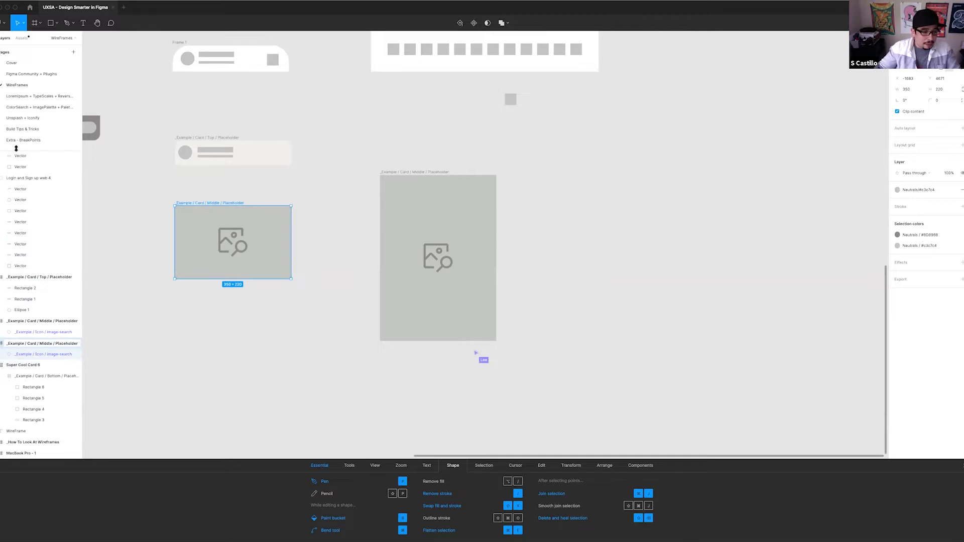
Widen the layers sidebar so that the long page names fit
scroll(78, 343, up, 5)
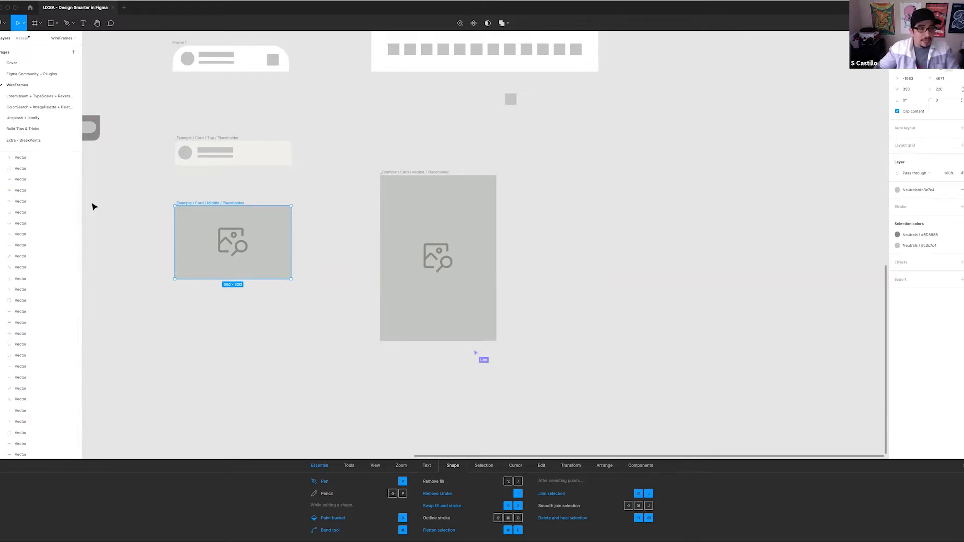
scroll(81, 207, down, 5)
drag(80, 208, 215, 221)
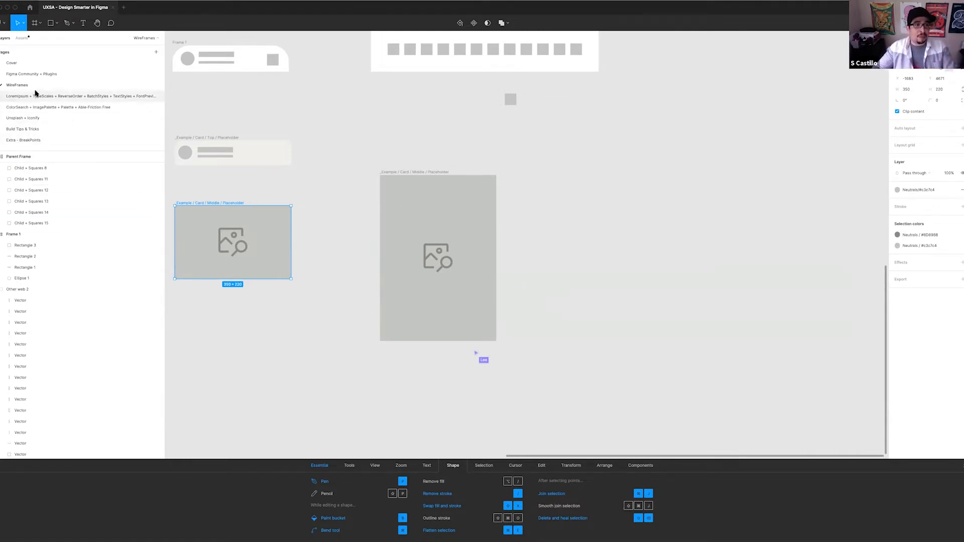
Select the large middle placeholder, clear the selection and close the keyboard shortcuts reference
scroll(475, 181, left, 2)
scroll(474, 181, up, 1)
click(474, 183)
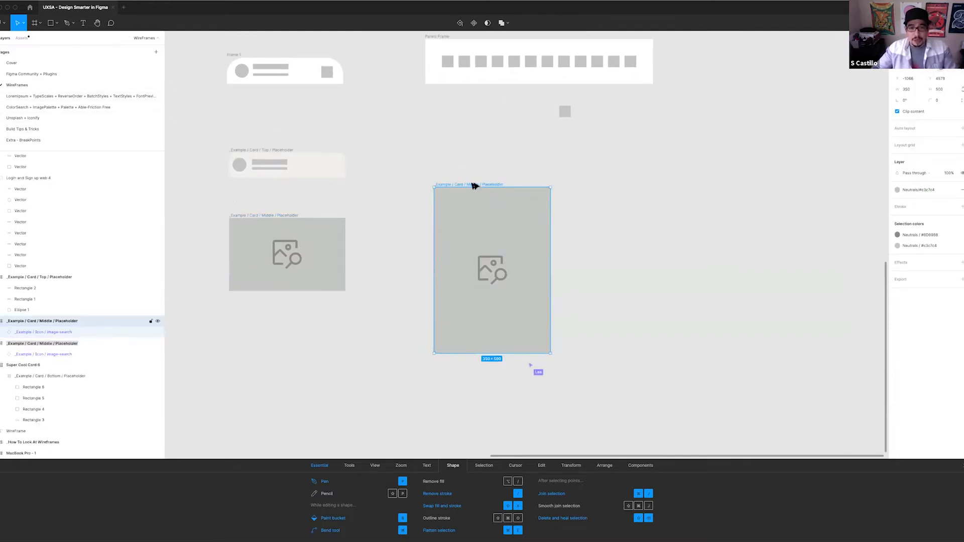
drag(516, 164, 519, 219)
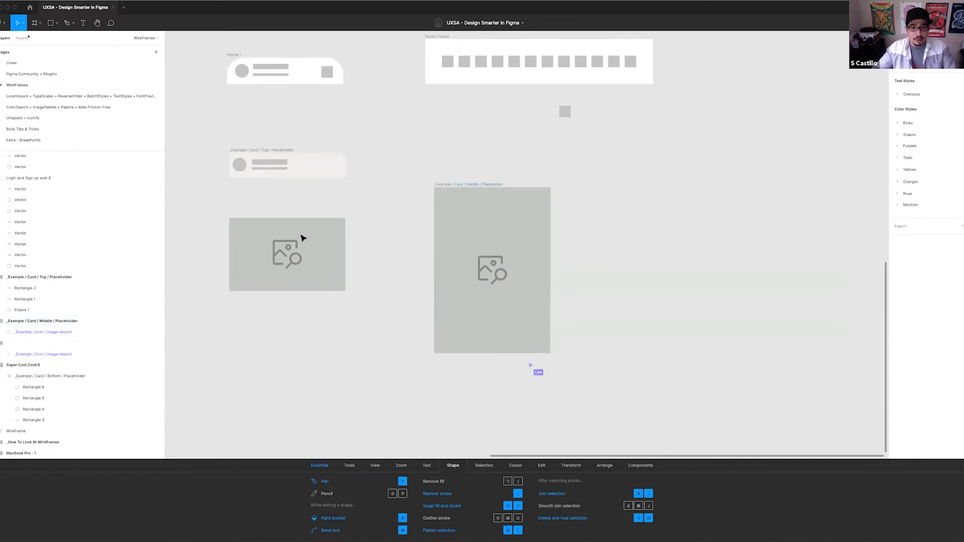
key(ctrl+shift+slash)
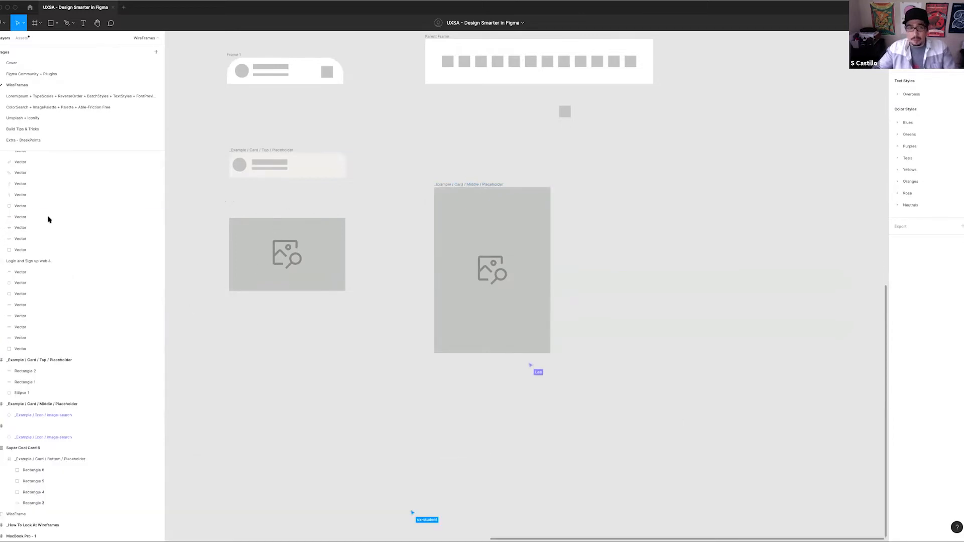
Rename the small middle placeholder frame as "_Example / Card / Middle / Placeholder Small"
click(286, 256)
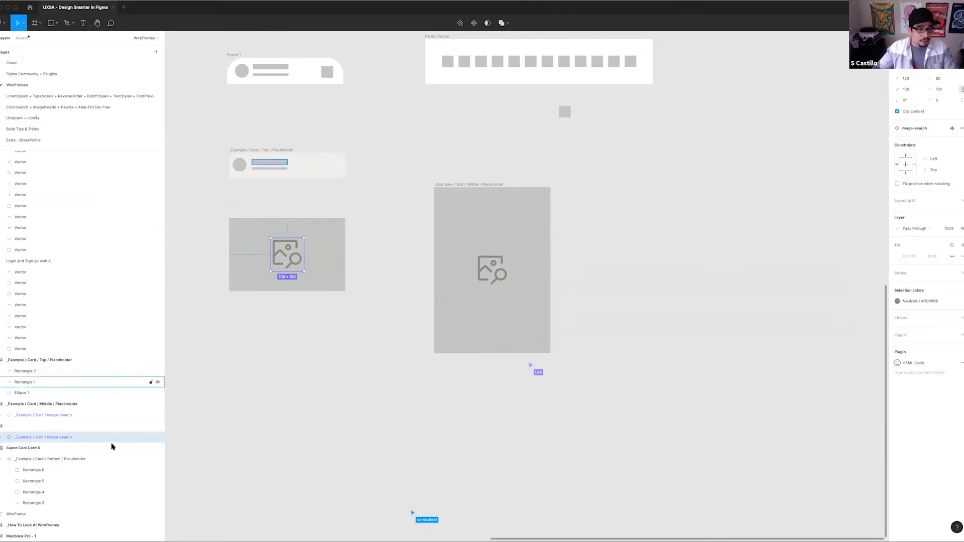
click(73, 426)
double_click(73, 426)
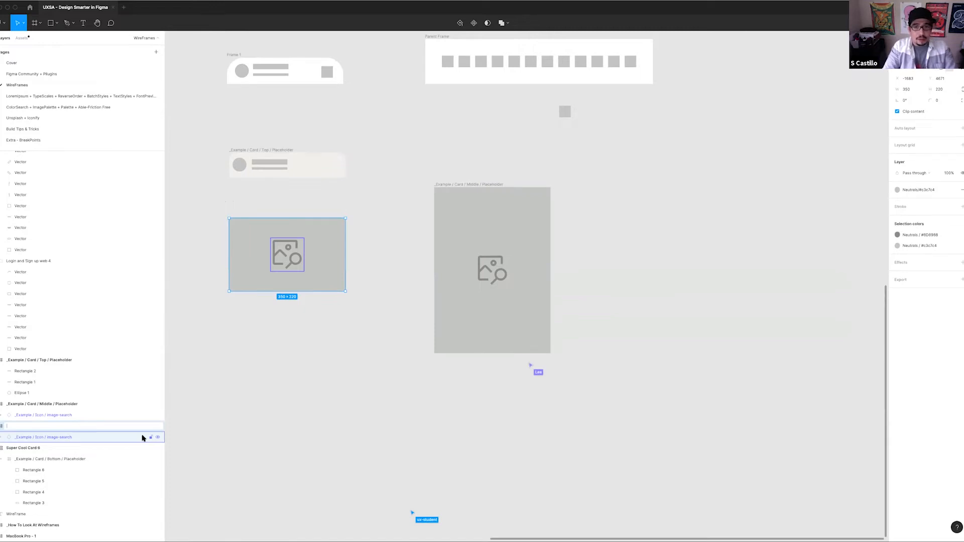
text(_Examp)
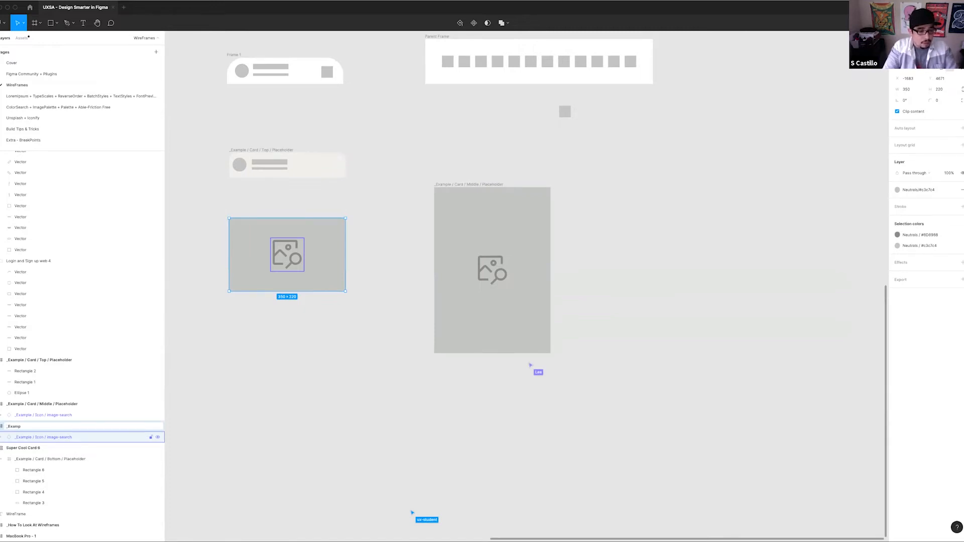
text(le /)
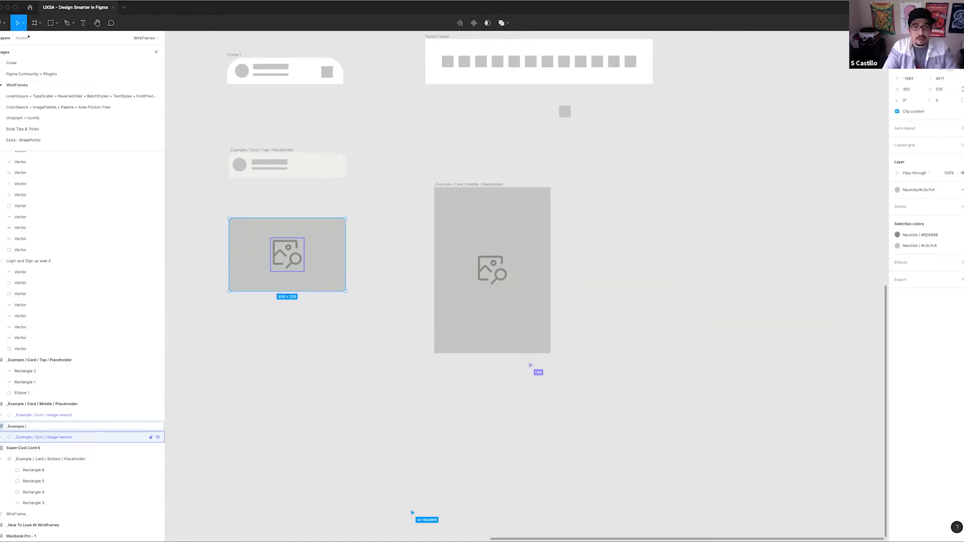
text( Card /)
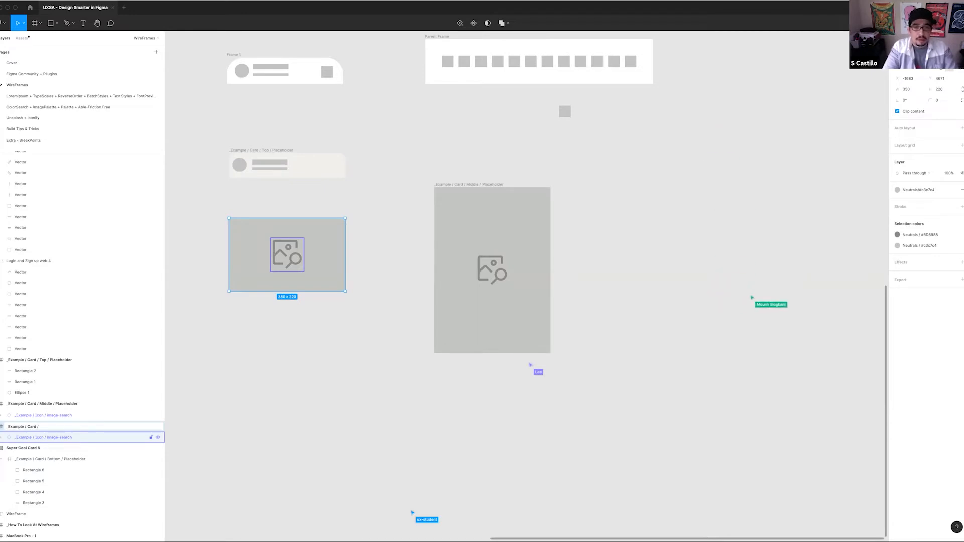
text( Middle /)
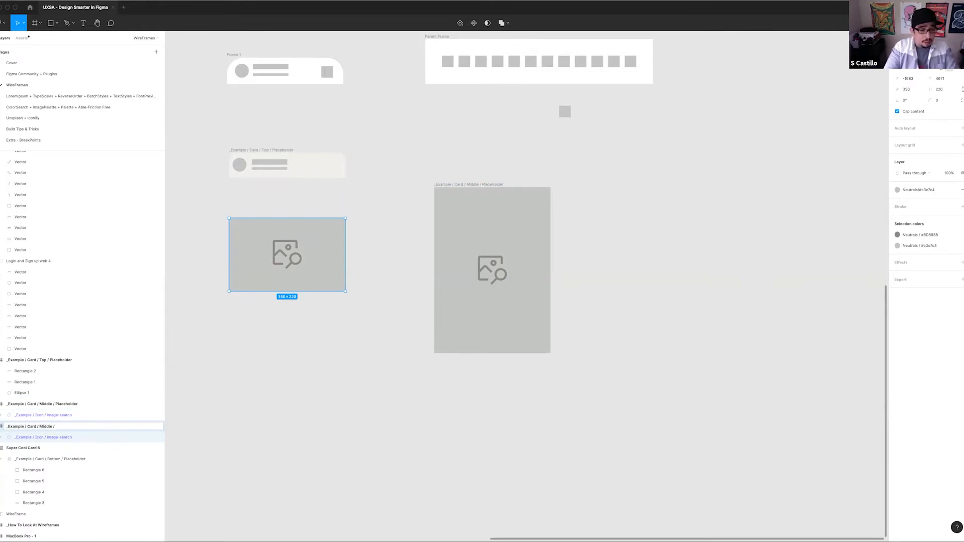
text(Place)
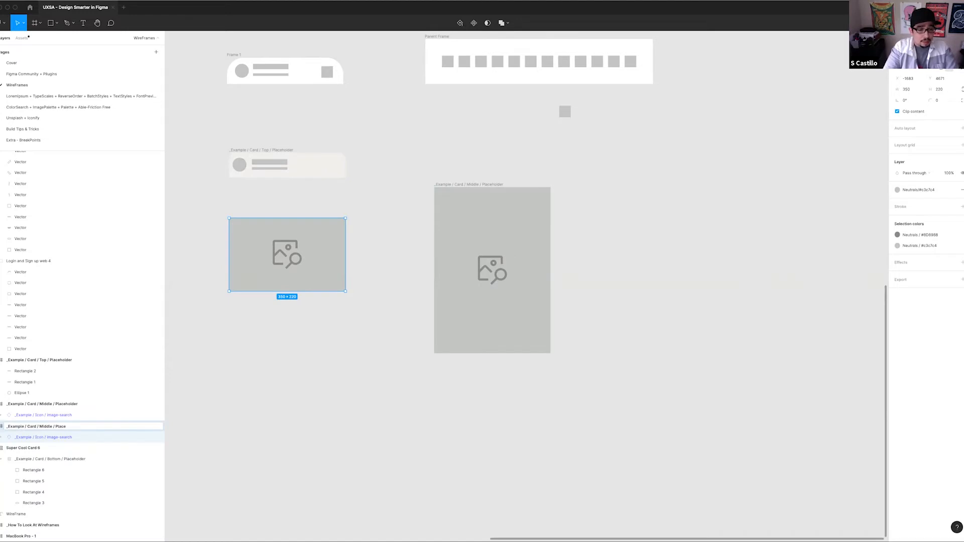
text(holder Small)
key(Return)
Rename the large middle placeholder frame as "_Example / Card / Middle / Placeholder Large"
click(471, 186)
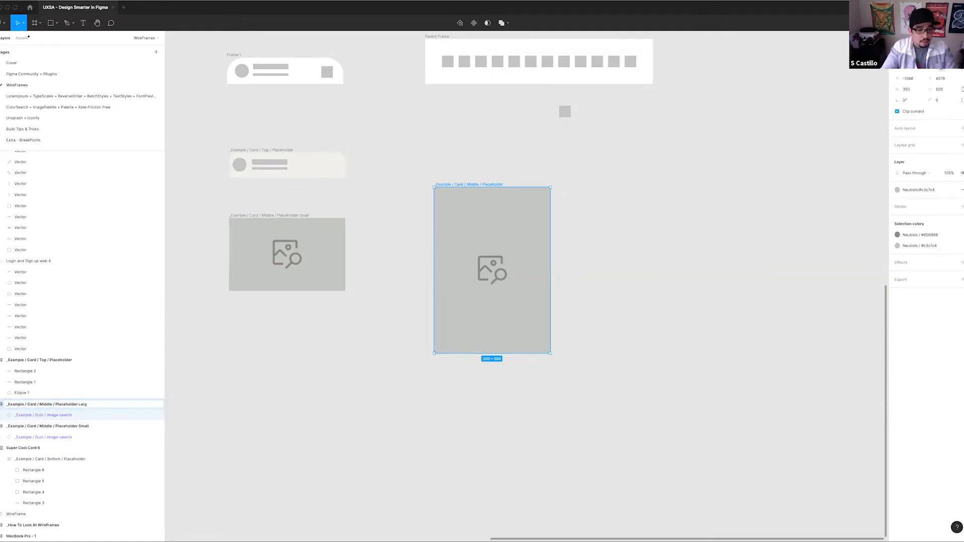
key(Return)
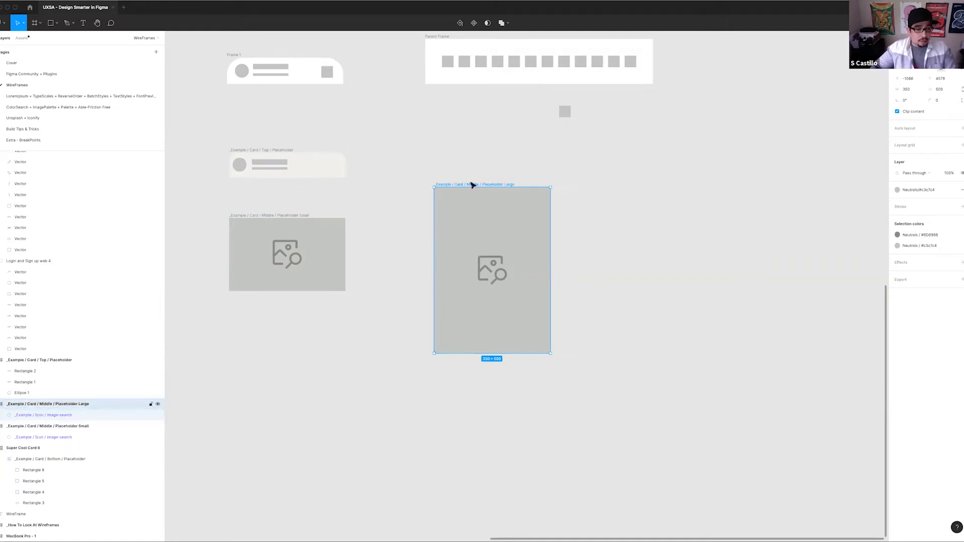
click(509, 161)
Replace the name of Frame 1, the card top with rounded upper corners, with an underscore
drag(468, 156, 478, 306)
drag(357, 211, 390, 169)
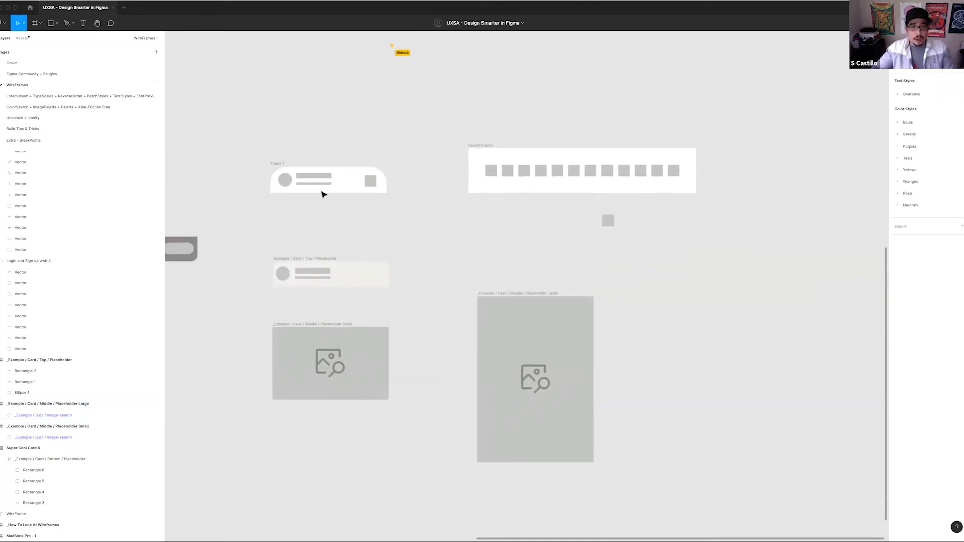
click(407, 185)
key(super+r)
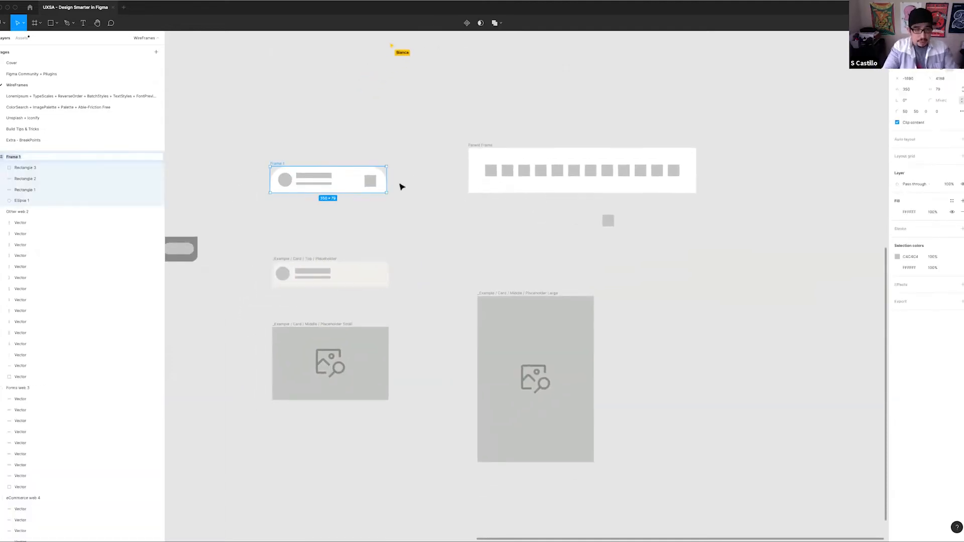
text(_)
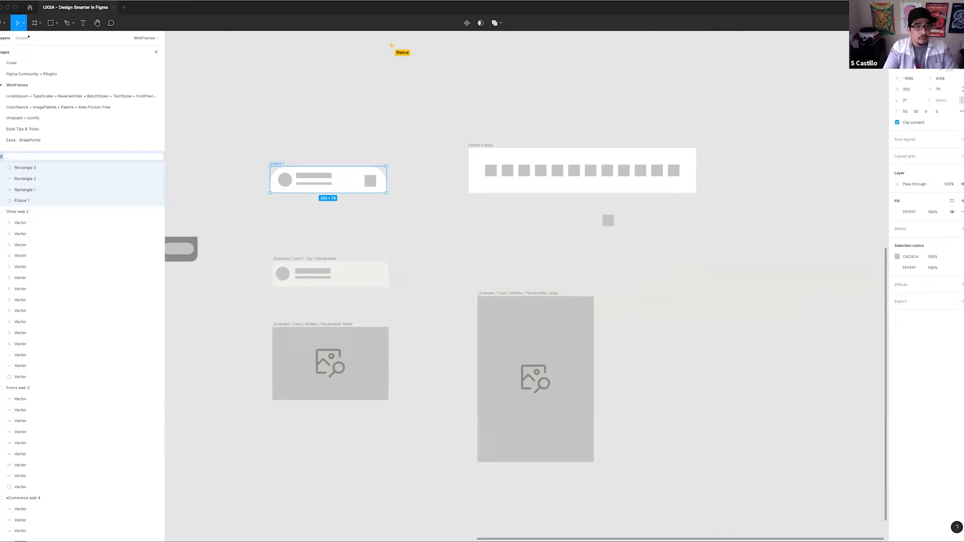
click(442, 170)
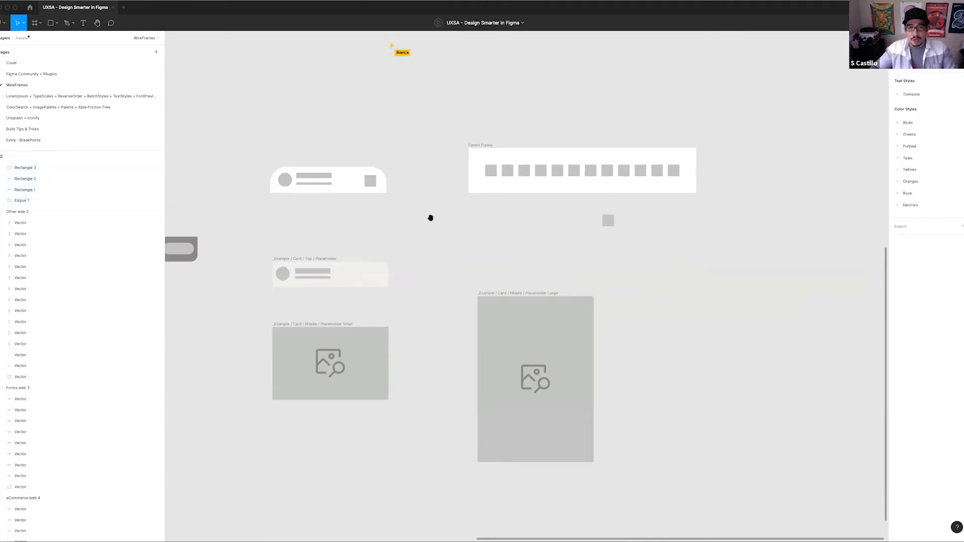
Move Parent Frame with its row of squares to the free space beside the large placeholder
scroll(424, 235, up, 2)
drag(457, 196, 637, 392)
Replace the "_Example" prefix of the small placeholder's name, giving "UXSA / Card / Middle / Placeholder Small"
click(267, 370)
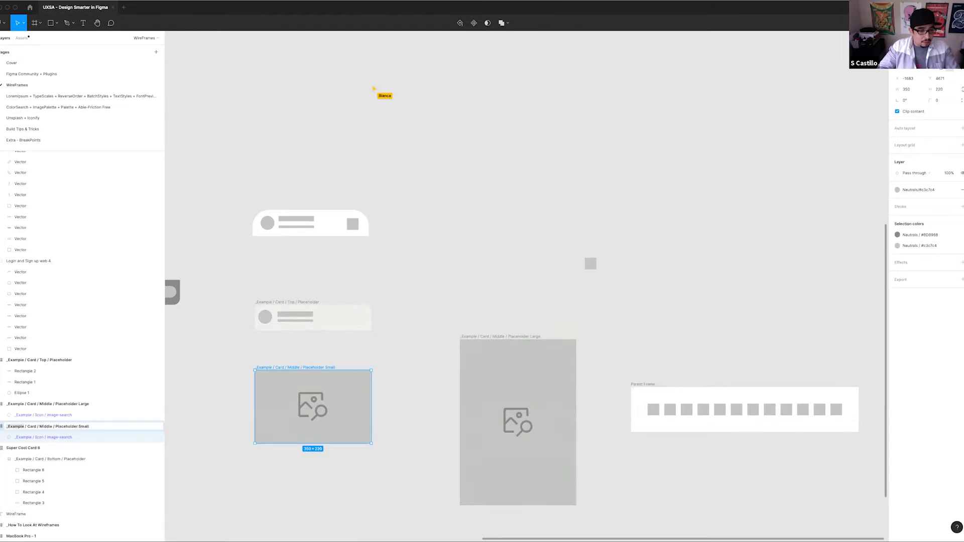
text(uxsa)
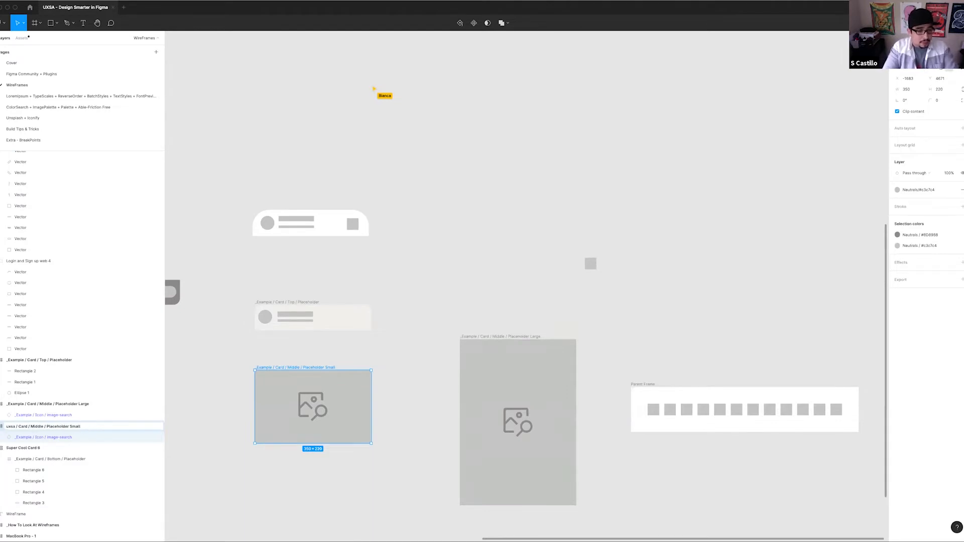
key(alt+shift+Left)
text(UX)
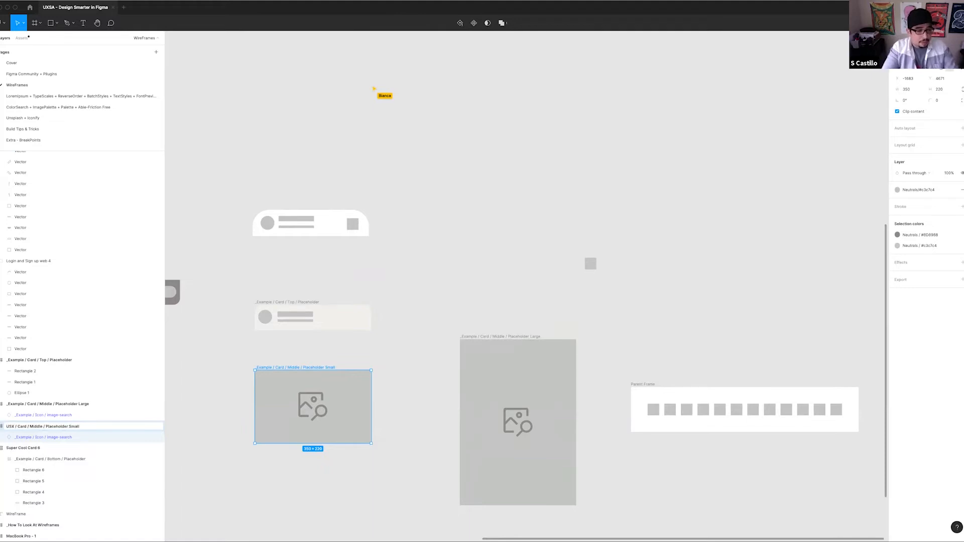
text(SA)
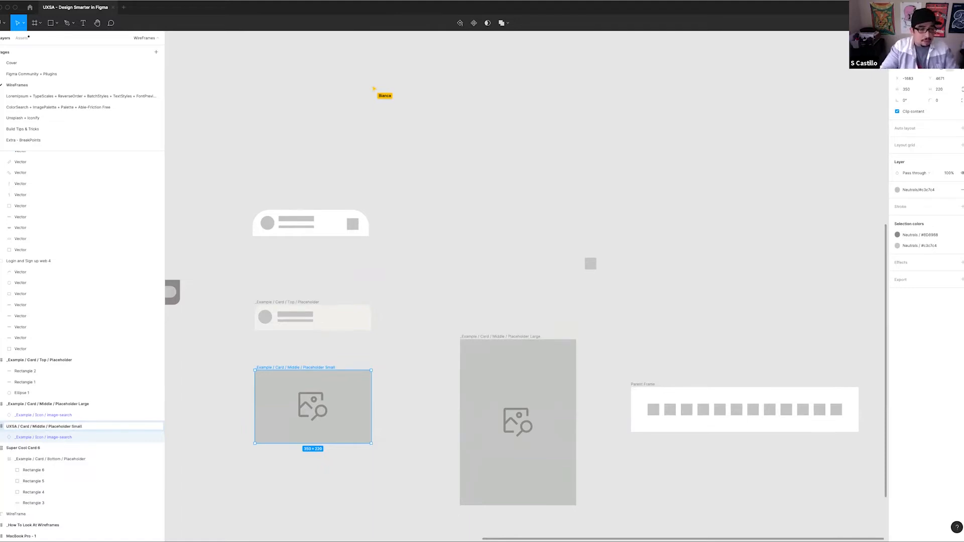
key(Return)
Replace the "_Example" prefix of the large placeholder's name, giving "UXSA / Card / Middle / Placeholder Large"
click(571, 350)
key(super+r)
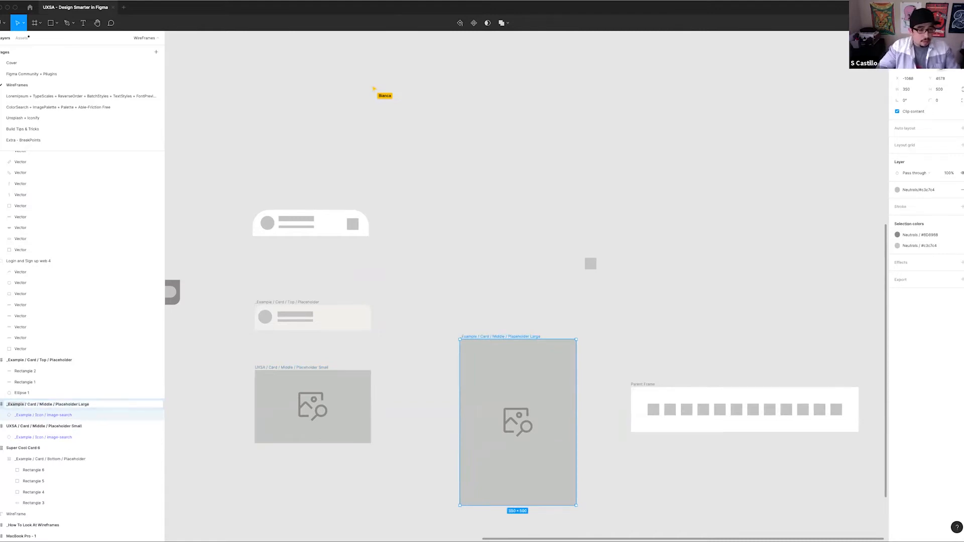
text(UXSA)
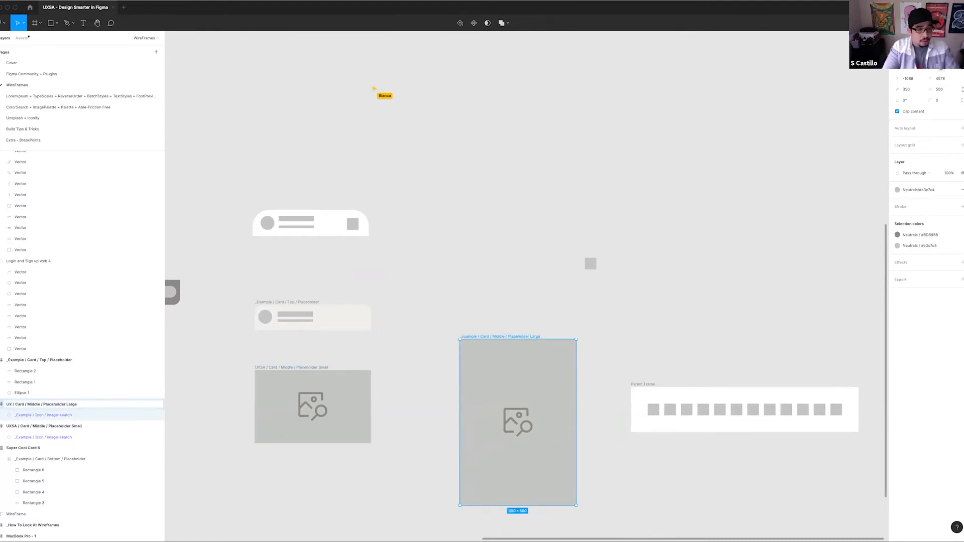
key(Return)
Replace the "_Example" prefix of the cream card top's name, giving "UXSA / Card / Top / Placeholder"
click(315, 306)
key(super+r)
key(Left)
key(alt+shift+Right)
text(UXSA)
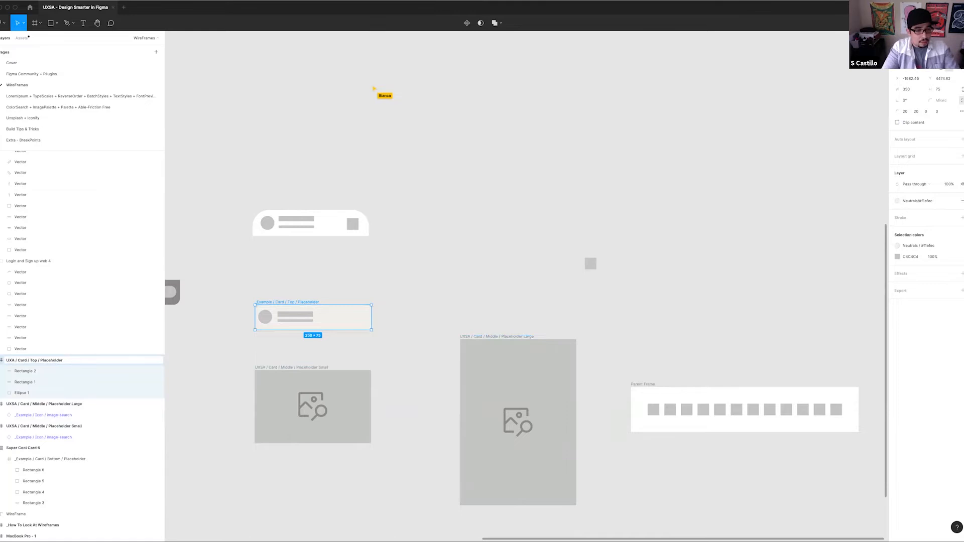
key(Return)
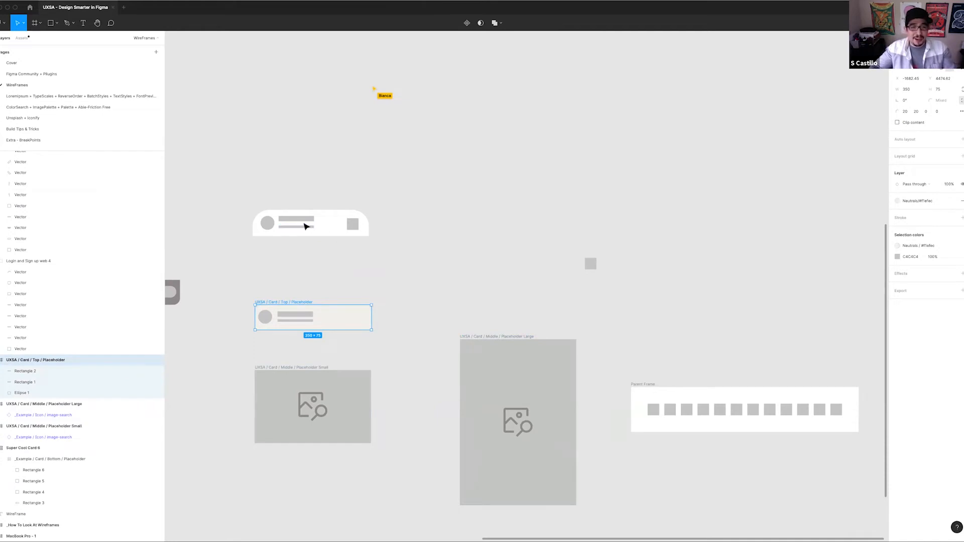
Rename the white card top as "UXSA / Card / Top / Placeholder White" and move it down closer to the cream card top
drag(244, 187, 427, 272)
key(super+r)
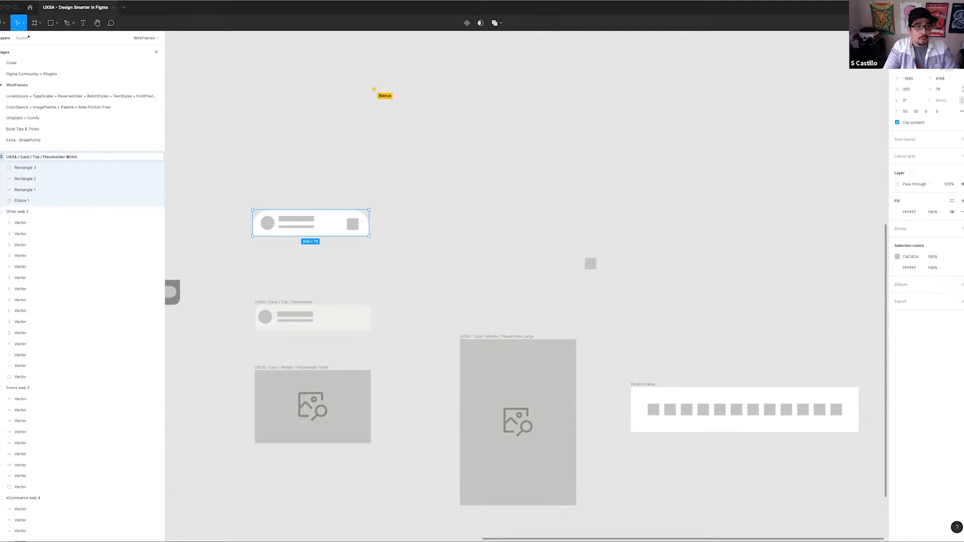
key(Return)
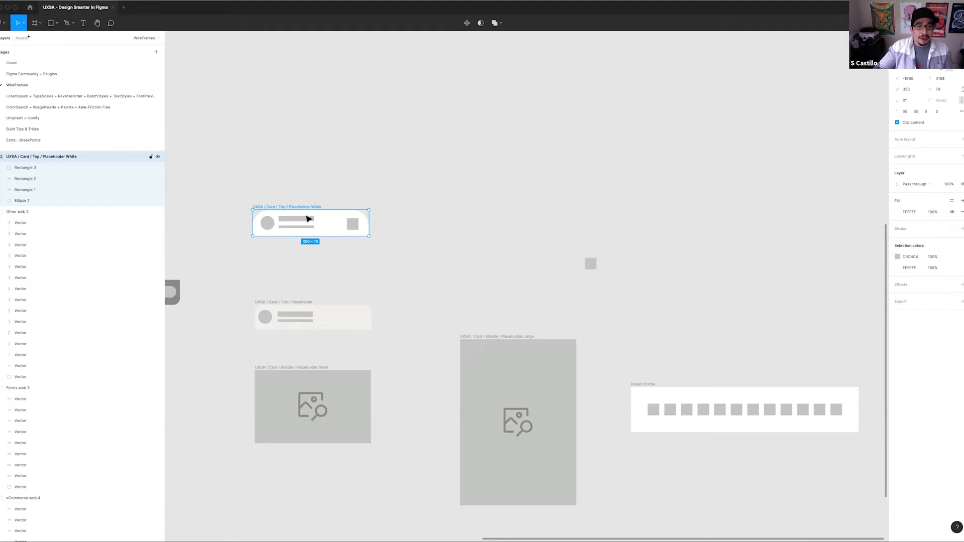
drag(290, 207, 294, 243)
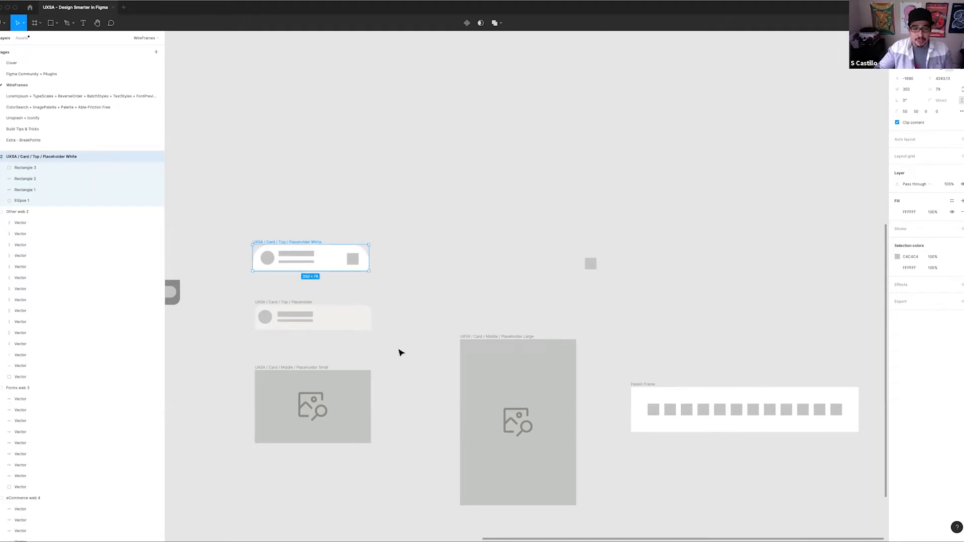
Move the large middle placeholder up and slightly closer to the column of card parts
scroll(469, 246, down, 2)
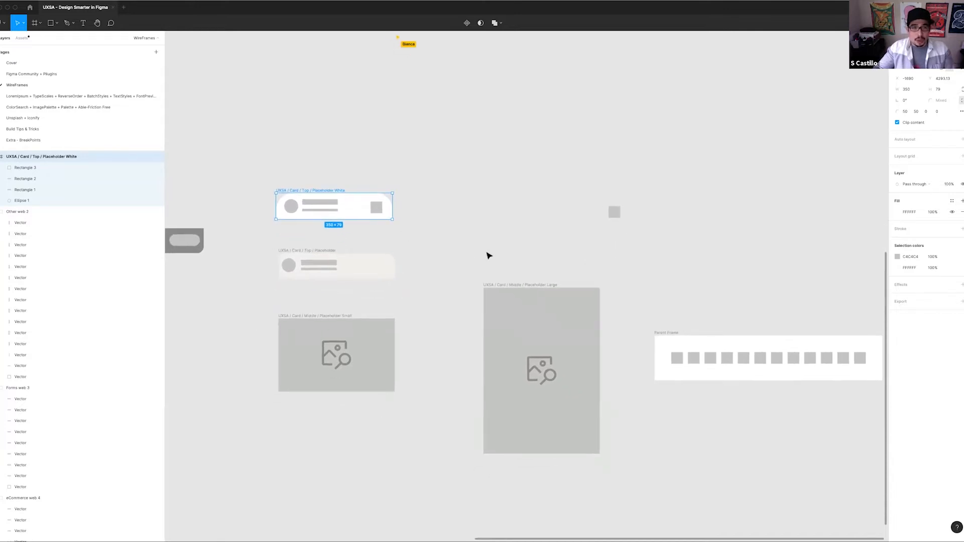
scroll(451, 251, right, 2)
drag(447, 279, 406, 282)
drag(427, 211, 429, 196)
drag(371, 411, 622, 351)
scroll(354, 178, right, 2)
scroll(353, 178, up, 1)
Move the bottom placeholder out of Super Cool Card 6 to below the small placeholder and rename it "UXSA / Card / Bottom / Placeholder"
drag(248, 179, 475, 405)
double_click(284, 202)
drag(540, 339, 516, 317)
drag(457, 379, 452, 381)
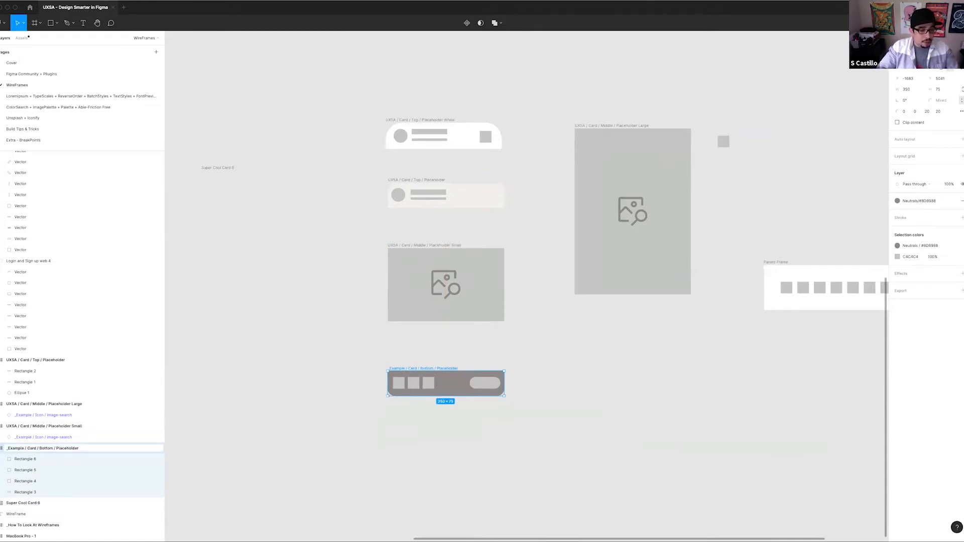
text(UXSA)
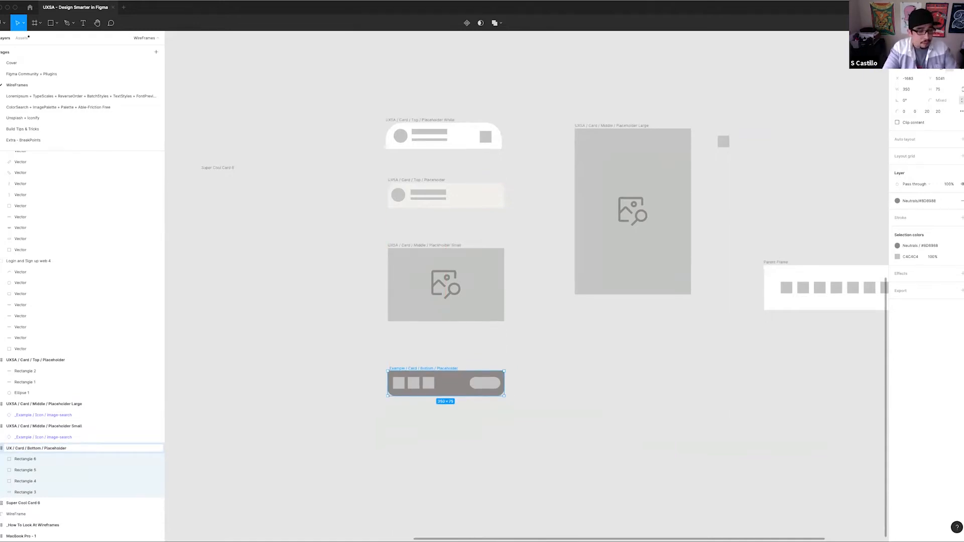
key(Return)
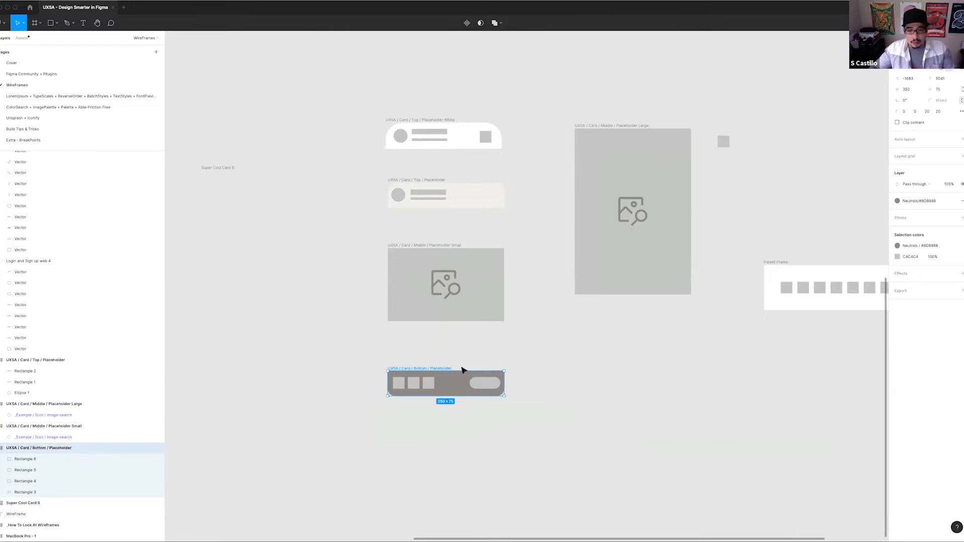
Duplicate the bottom placeholder directly below the original and extend the copy's height to about 272
scroll(445, 273, right, 3)
scroll(446, 273, down, 2)
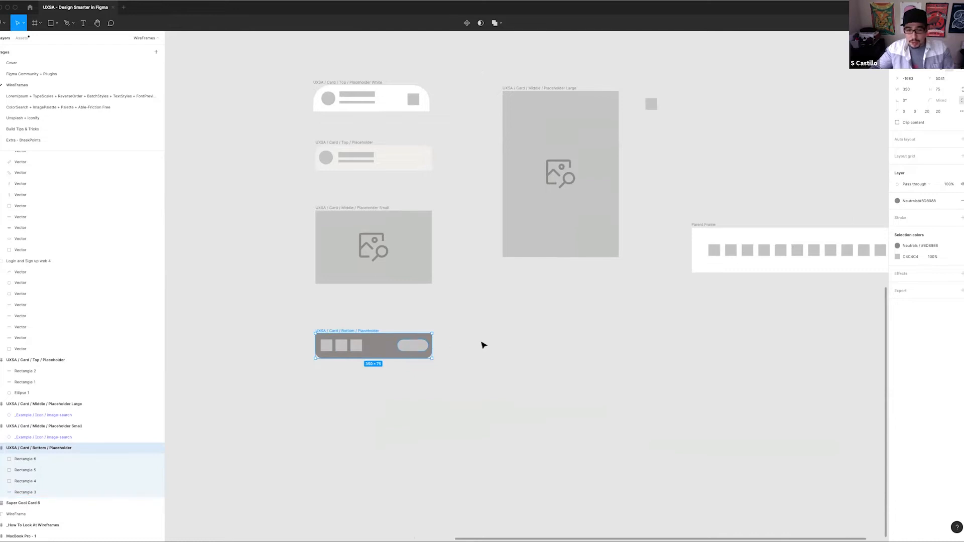
click(482, 342)
scroll(473, 263, down, 4)
click(345, 254)
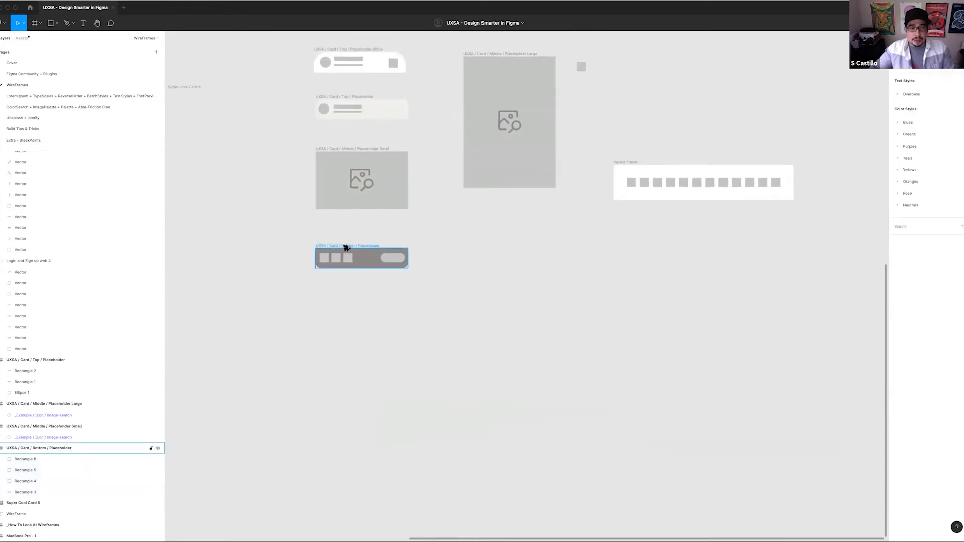
drag(345, 254, 347, 294)
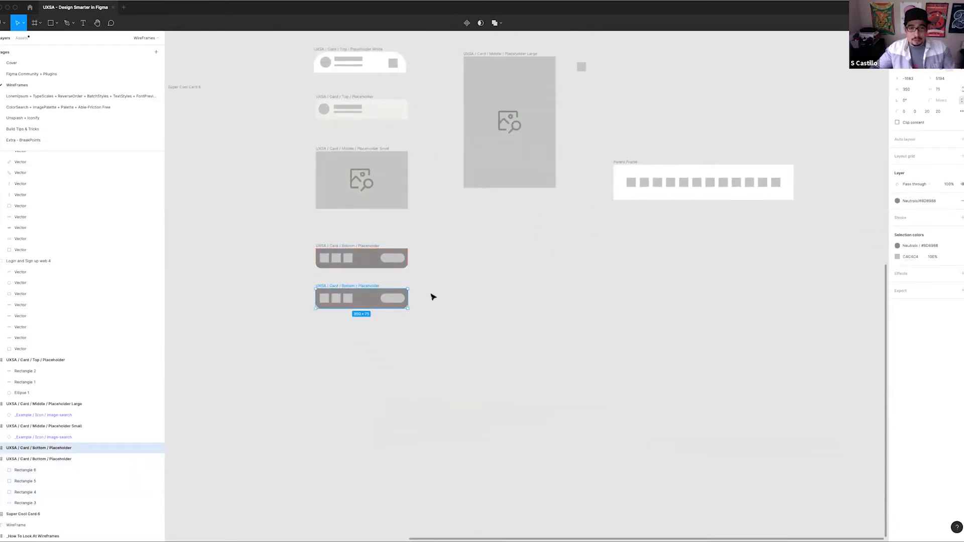
click(362, 311)
click(351, 294)
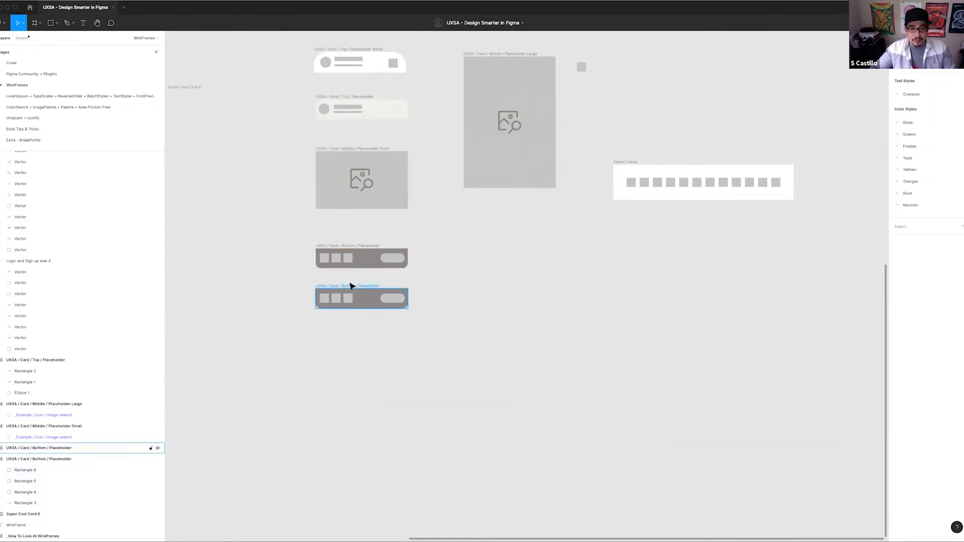
drag(361, 309, 365, 360)
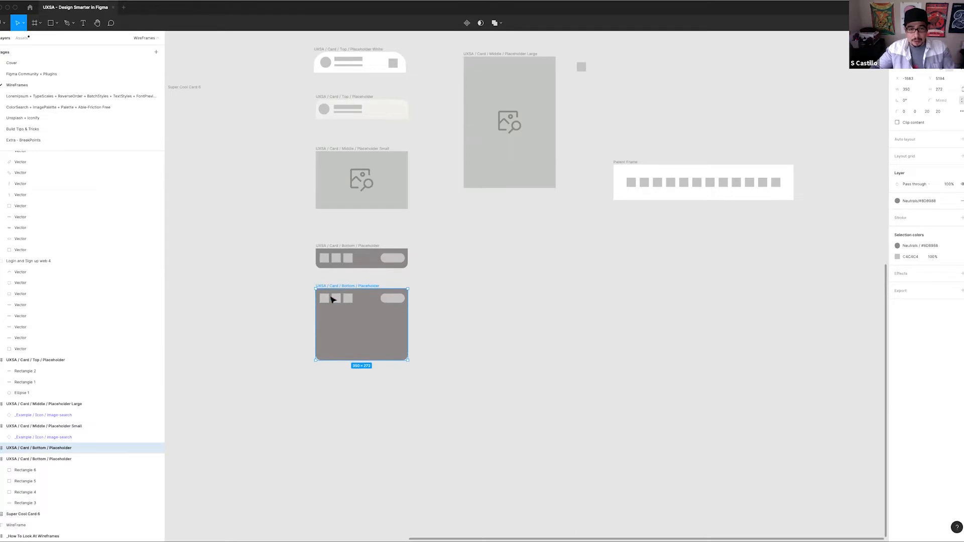
Delete two of the three squares in the taller copy and stretch the remaining one into a bar about 148 wide
click(336, 298)
shift+click(348, 299)
mouse_move(348, 299)
mouse_down()
mouse_move(350, 318)
mouse_move(344, 312)
mouse_move(360, 298)
mouse_up()
key(Delete)
click(325, 300)
scroll(363, 299, up, 3)
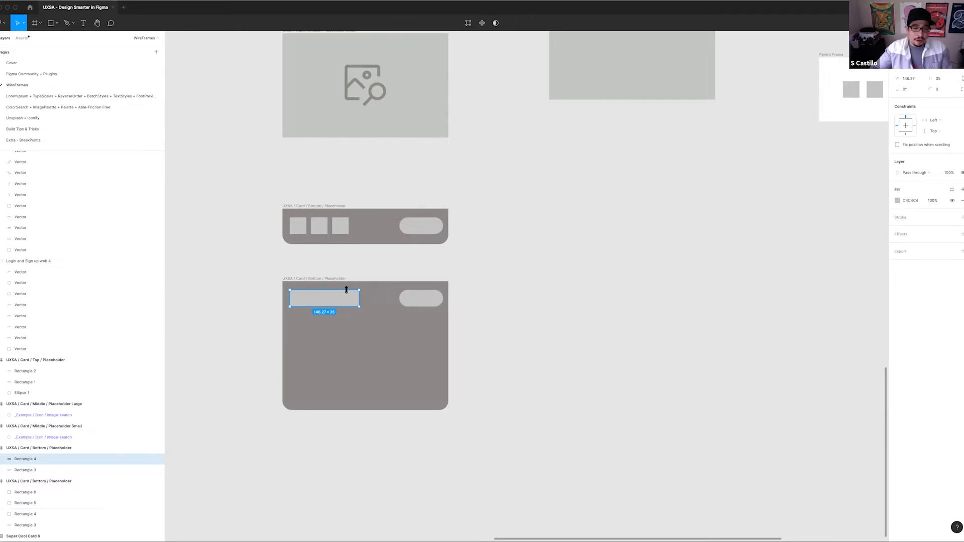
Duplicate the bar below itself as three stacked bars, each widened to about 289
drag(335, 302, 389, 387)
shift+click(381, 357)
shift+click(379, 342)
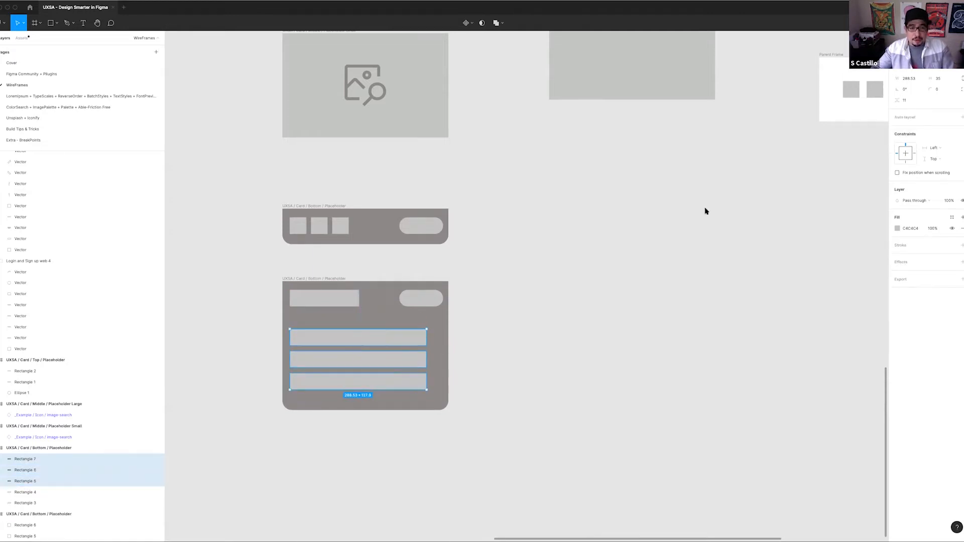
Reduce the three stacked bars to a height of 20, widen them to about 318, and tighten their spacing
text(25)
key(Return)
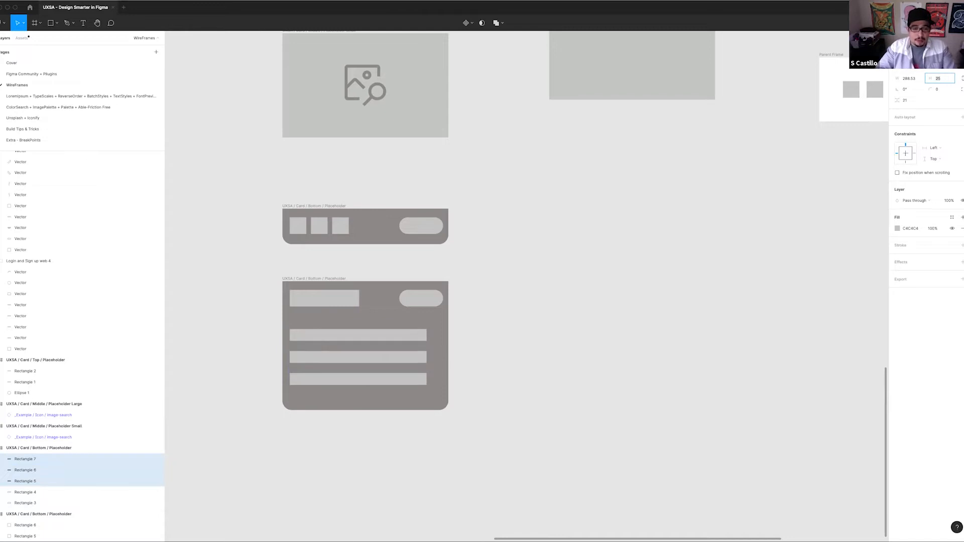
key(shift+Down)
key(Up)
key(Up)
key(Up)
key(Up)
key(Up)
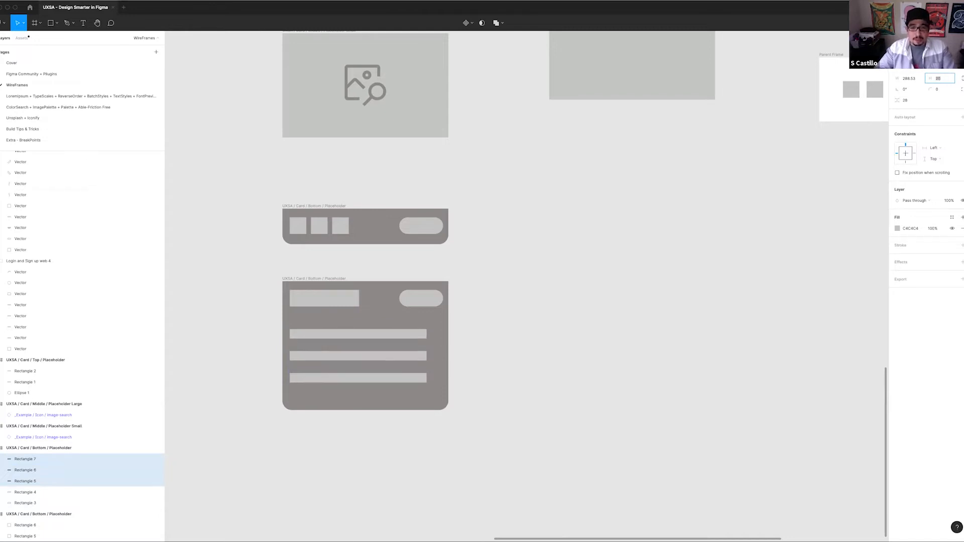
drag(357, 342, 442, 343)
click(521, 338)
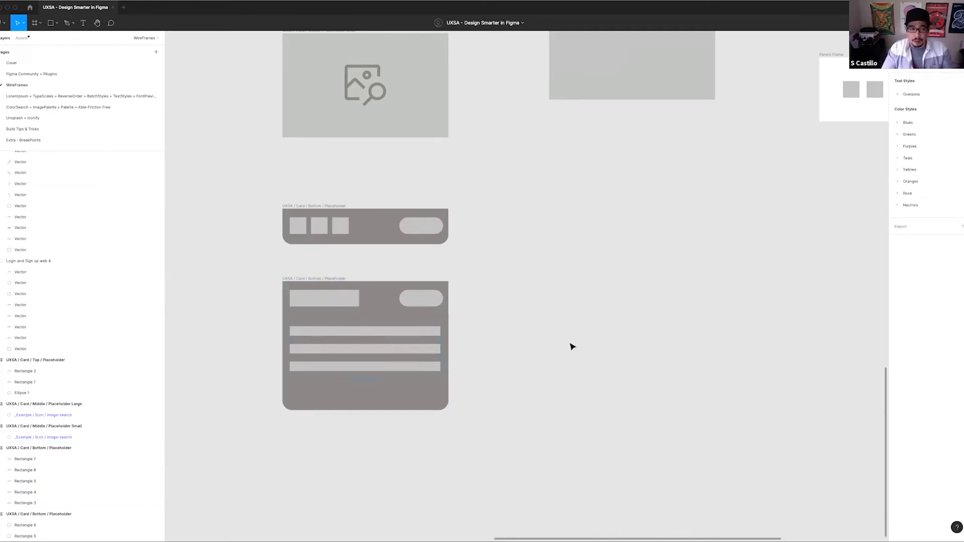
Rename the taller bottom frame as "UXSA / Card / Bottom / Placeholder Alternate" and shorten it to a height of about 229
click(351, 367)
scroll(444, 358, down, 3)
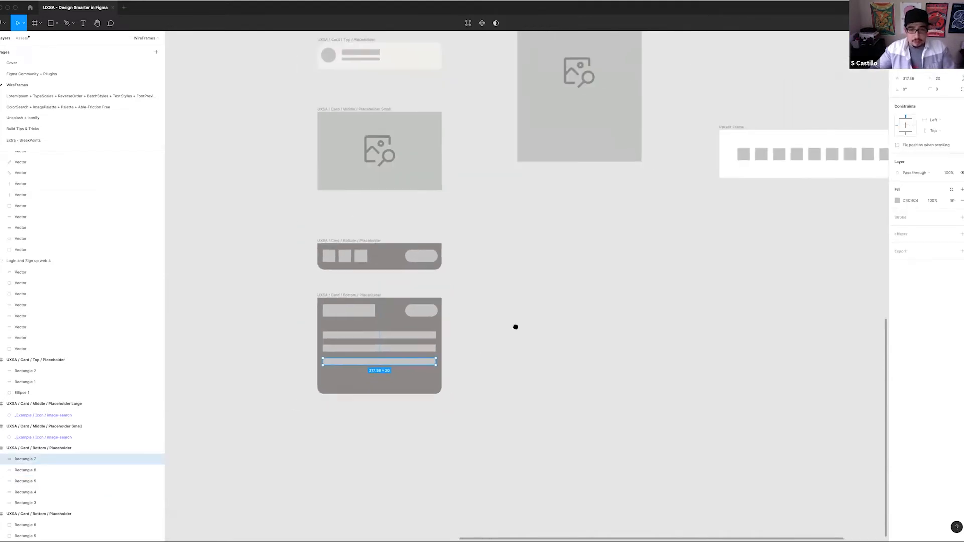
click(337, 285)
click(350, 297)
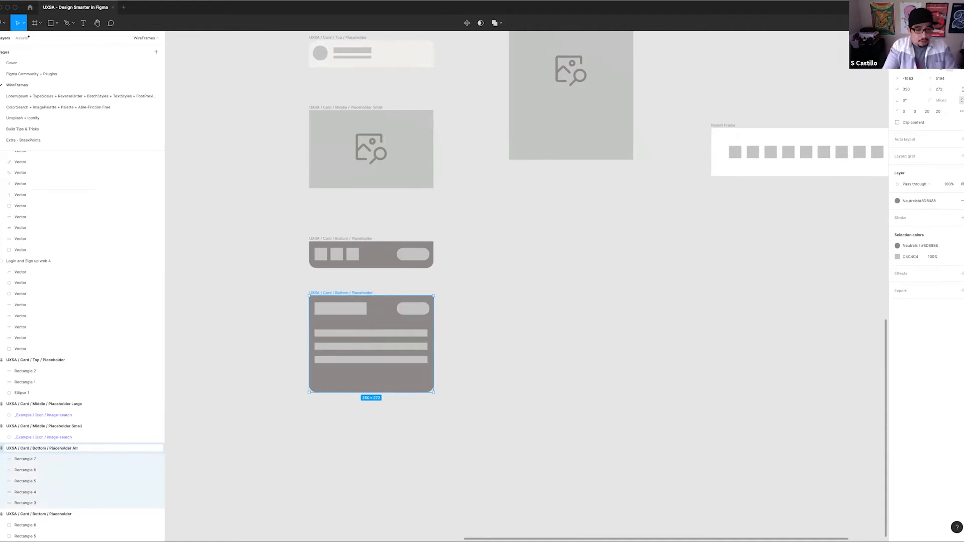
key(Return)
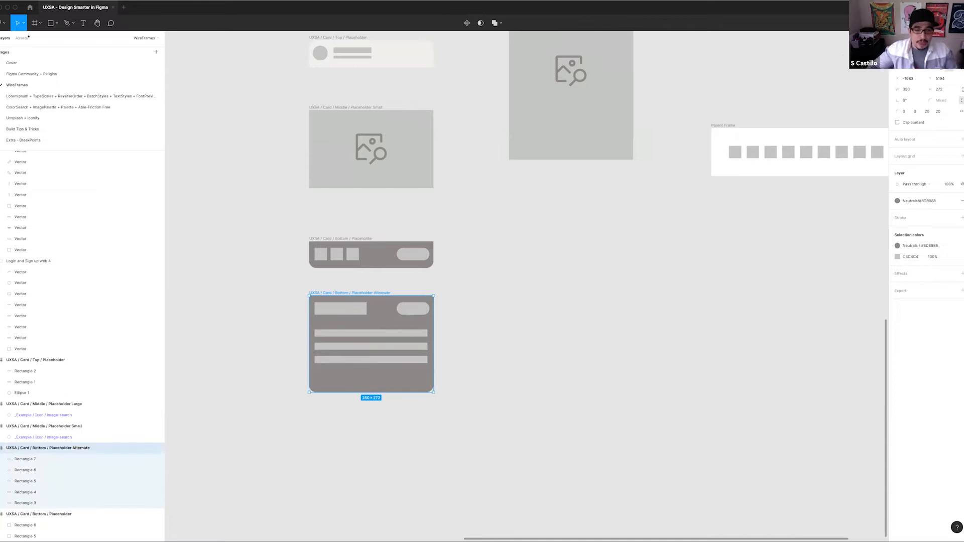
drag(372, 391, 372, 378)
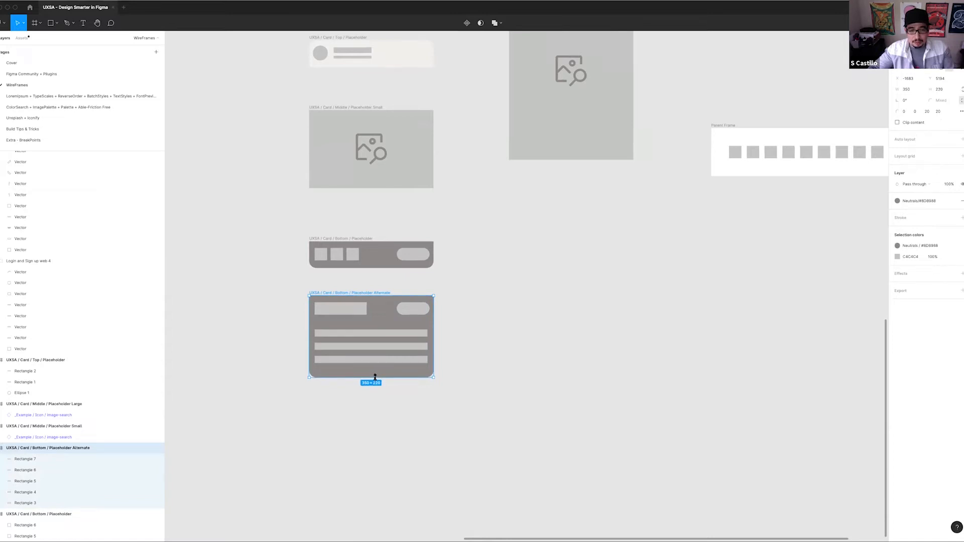
click(497, 333)
Move the large middle placeholder down and closer to the column, beside the small middle placeholder
scroll(411, 303, right, 4)
scroll(407, 284, down, 1)
drag(413, 279, 409, 395)
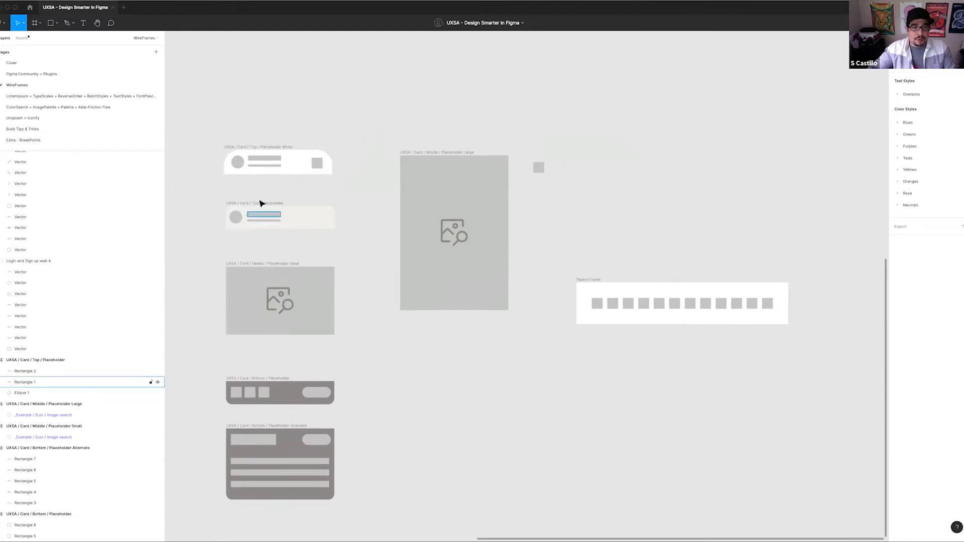
drag(428, 156, 403, 229)
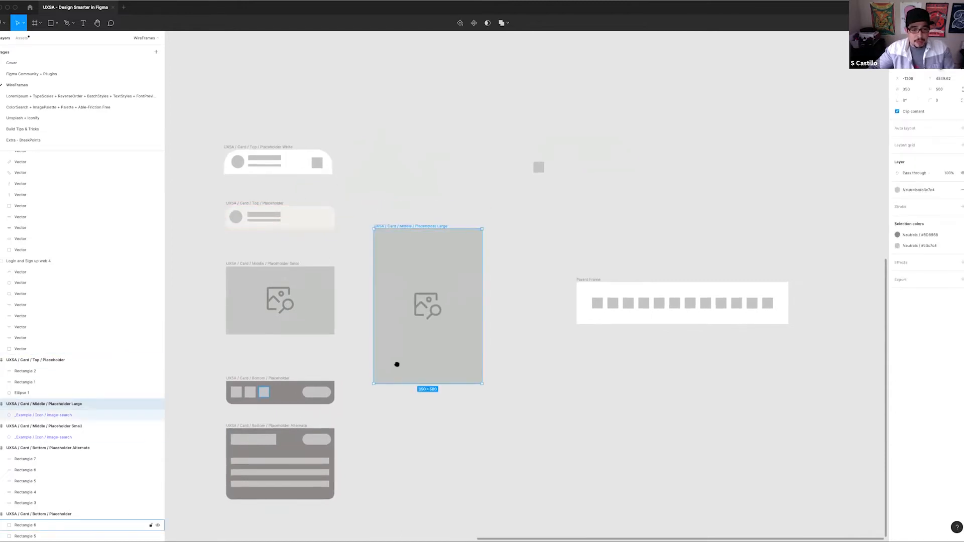
scroll(386, 412, left, 3)
scroll(537, 402, up, 1)
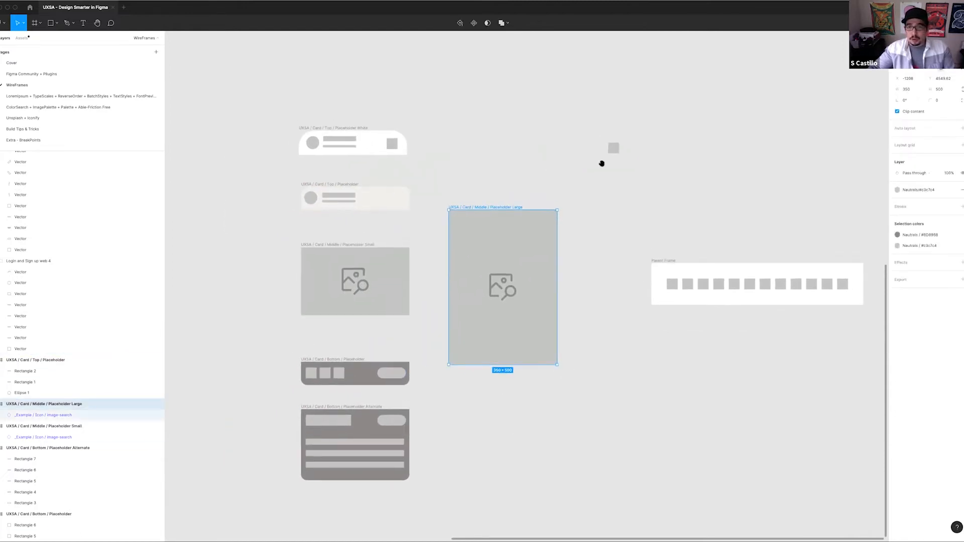
Delete Parent Frame with its row of squares and the stray grey square above it
scroll(648, 185, down, 2)
scroll(648, 186, right, 1)
drag(586, 82, 744, 330)
key(Delete)
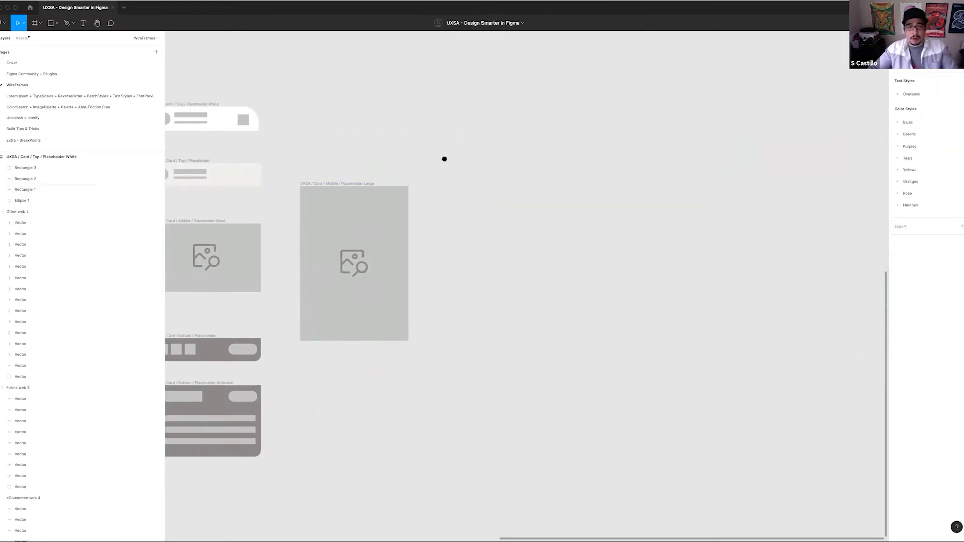
scroll(444, 157, left, 4)
scroll(590, 138, right, 1)
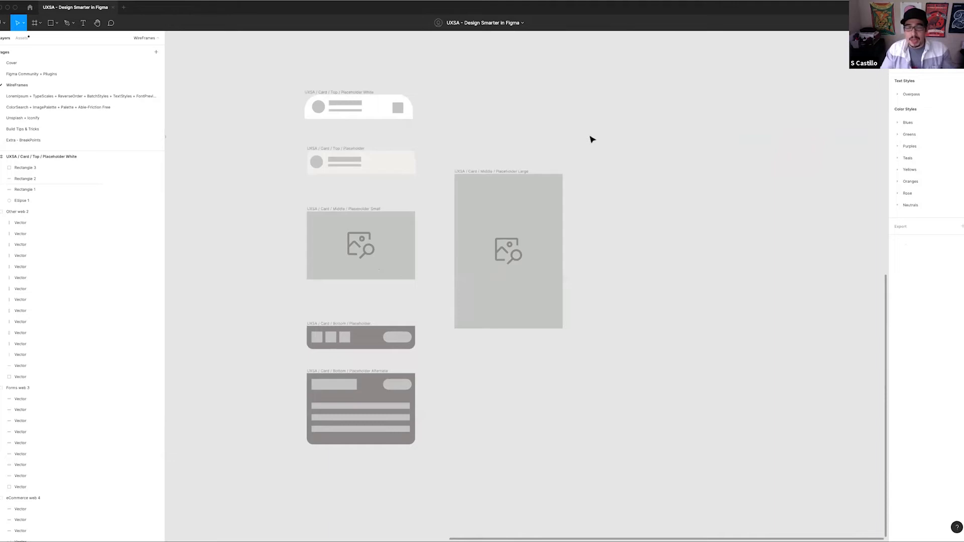
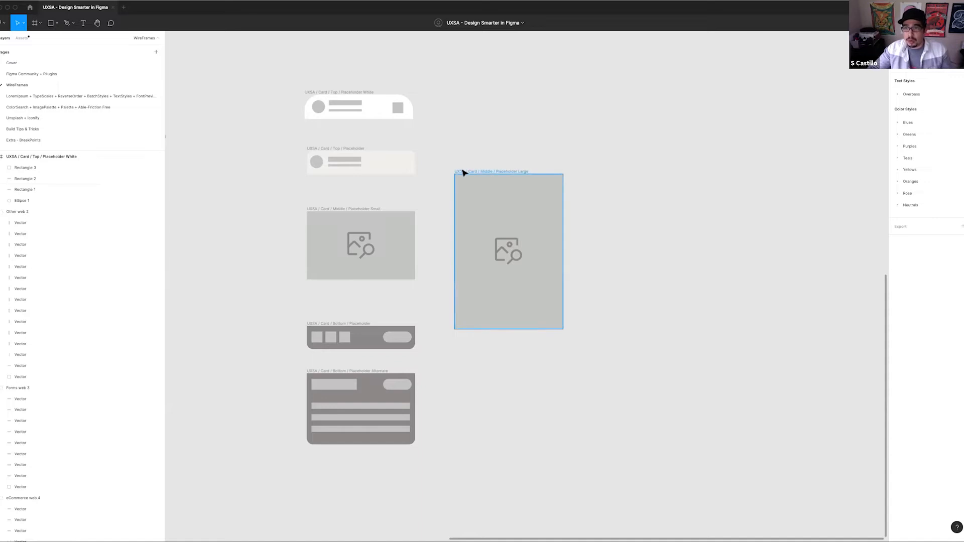
Select all six top, middle and bottom card frames and convert them into separate components
drag(280, 75, 648, 487)
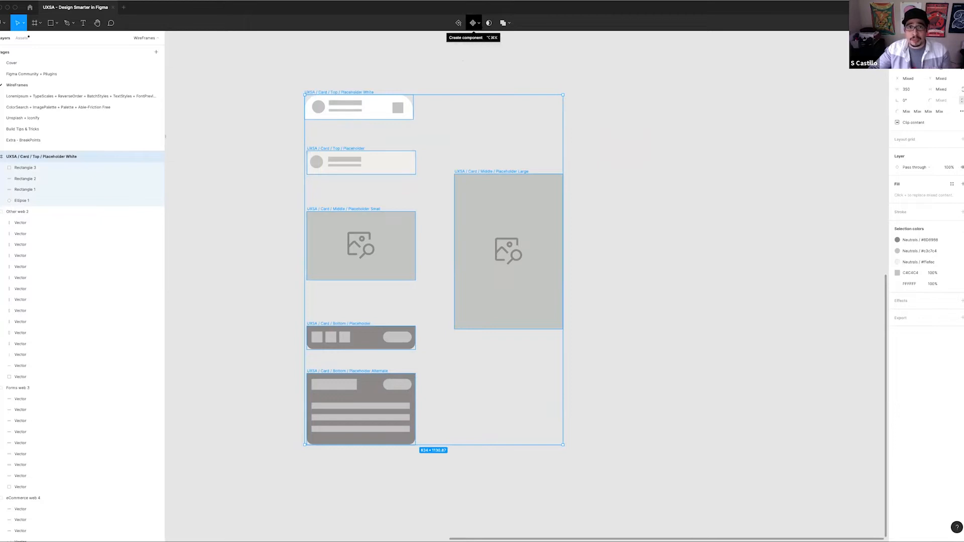
click(479, 23)
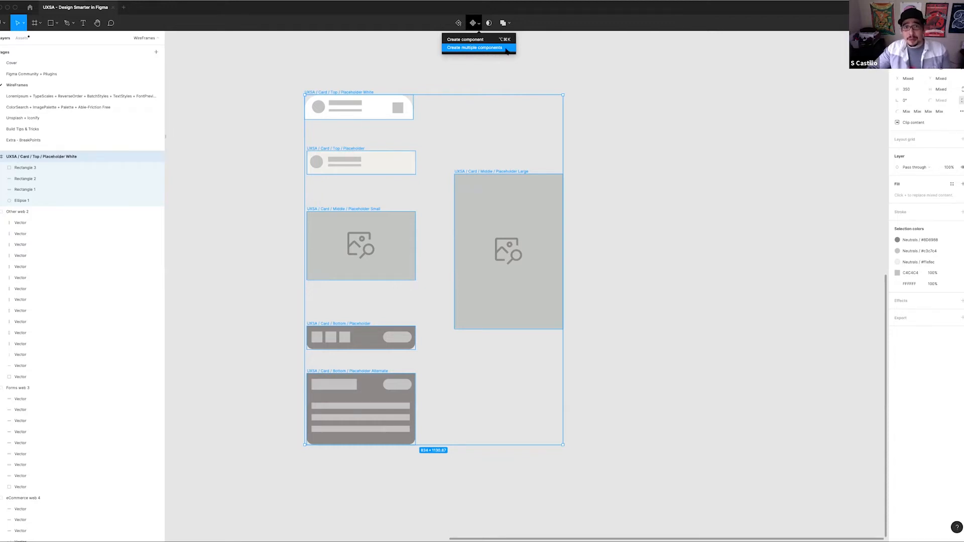
click(504, 48)
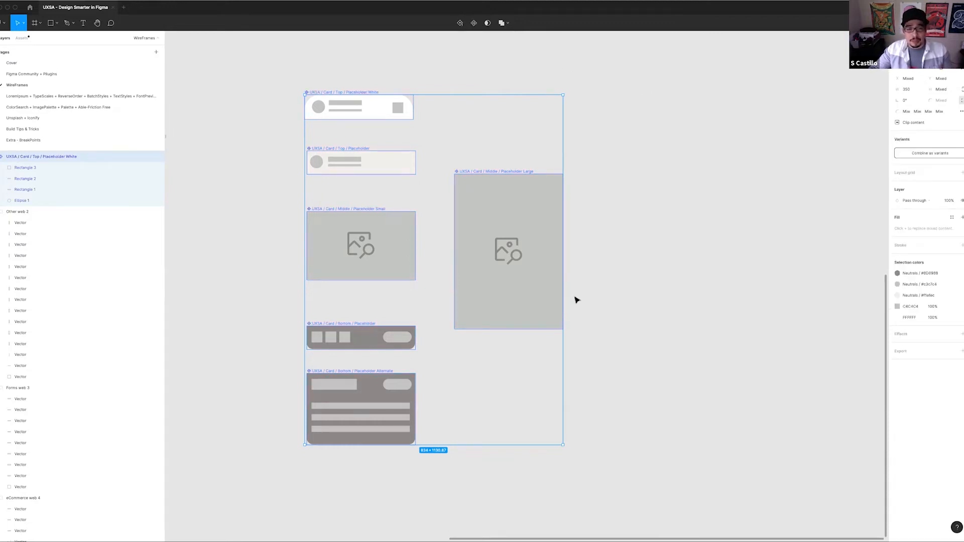
click(603, 234)
Move the large middle placeholder component lower and slightly closer to the column of other card components
drag(606, 229, 604, 209)
click(447, 216)
scroll(603, 208, down, 1)
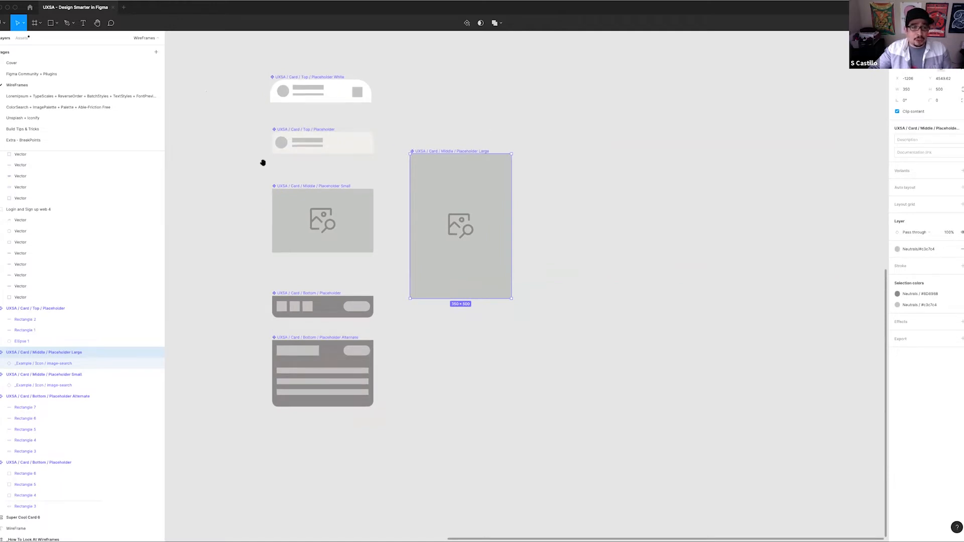
click(405, 199)
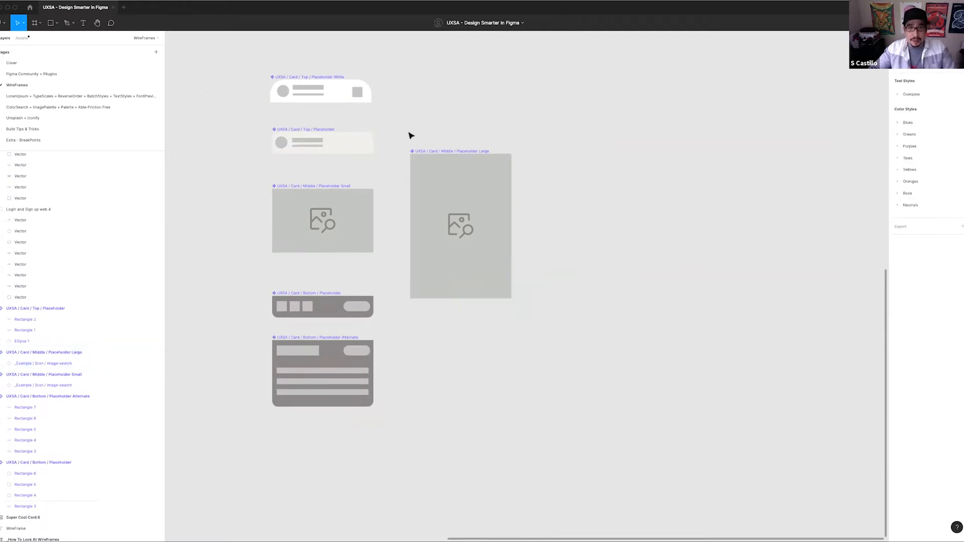
mouse_move(464, 192)
mouse_down()
mouse_move(467, 326)
mouse_move(456, 181)
mouse_up()
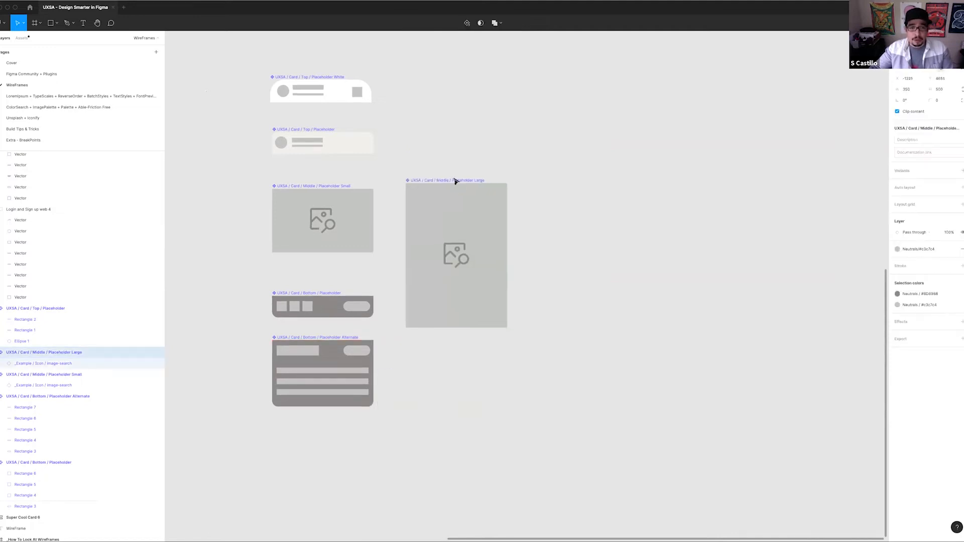
drag(445, 332, 472, 207)
drag(254, 153, 430, 336)
drag(430, 336, 353, 464)
drag(271, 370, 367, 367)
key(super+z)
Move the two bottom placeholder components into their own column to the right of the large middle placeholder
drag(189, 275, 333, 438)
drag(295, 375, 639, 229)
scroll(463, 263, left, 2)
scroll(462, 263, up, 1)
Place the small middle placeholder above the large one and move the two top placeholders down beside the middle column
drag(361, 243, 492, 119)
drag(265, 86, 404, 237)
drag(377, 177, 316, 236)
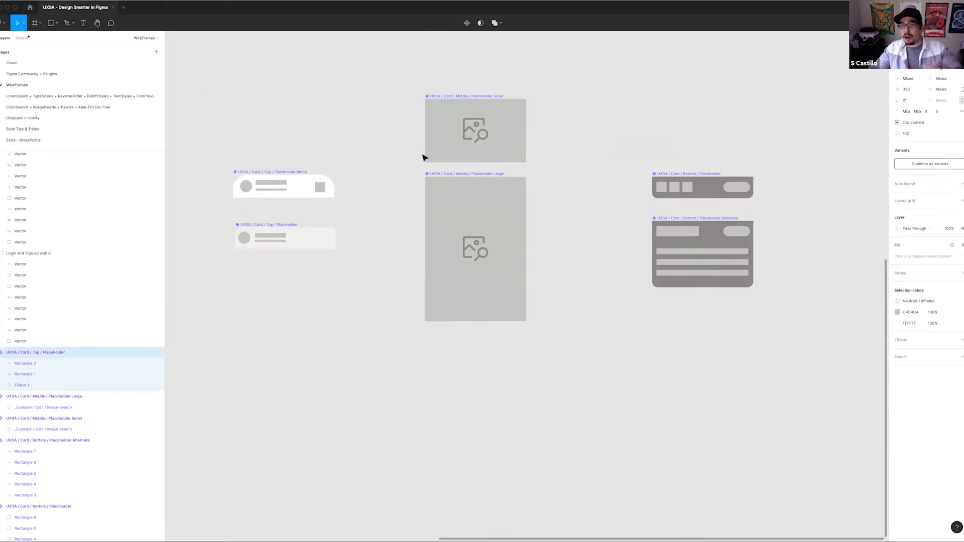
Create an instance of the Top / Placeholder component below the original and align it with that component's left edge
click(554, 197)
scroll(572, 168, down, 2)
click(303, 189)
drag(306, 189, 313, 347)
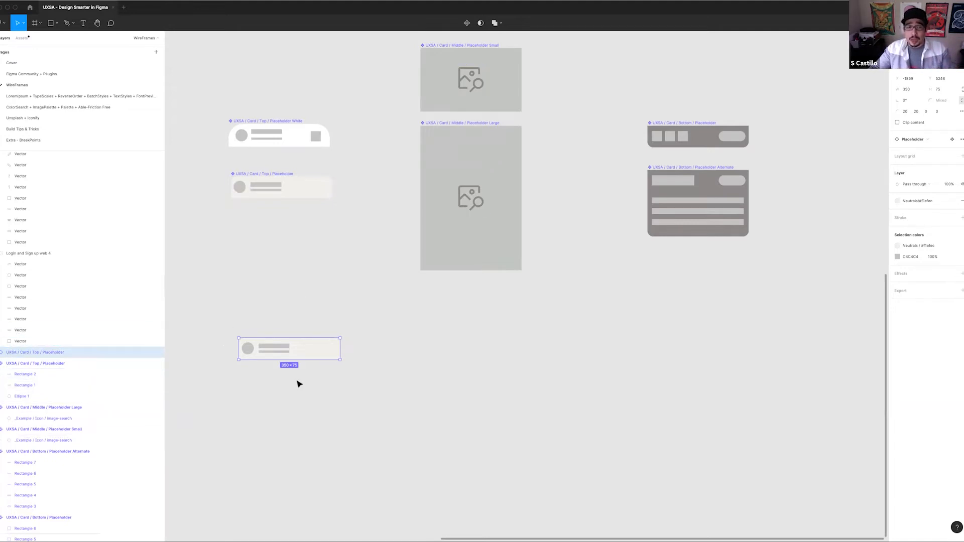
scroll(316, 311, left, 2)
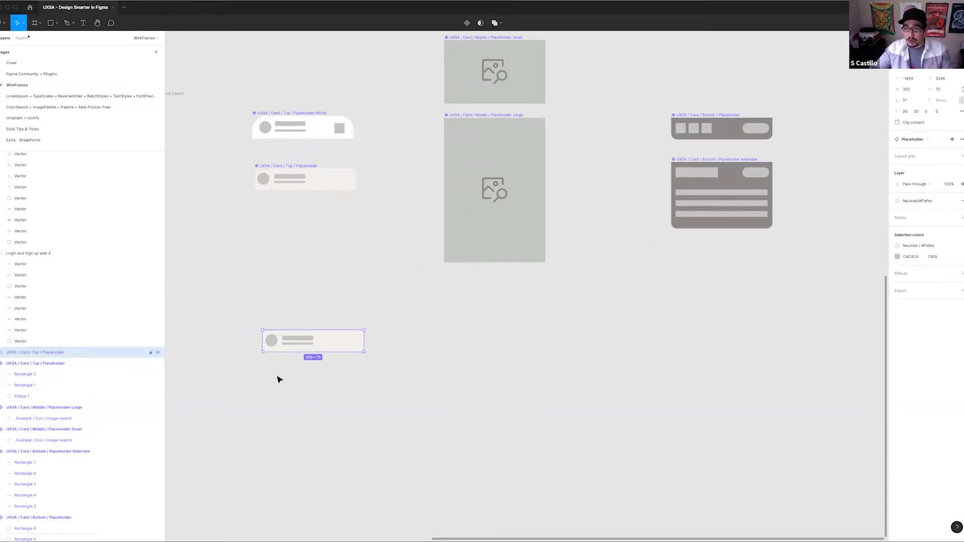
drag(341, 347, 333, 347)
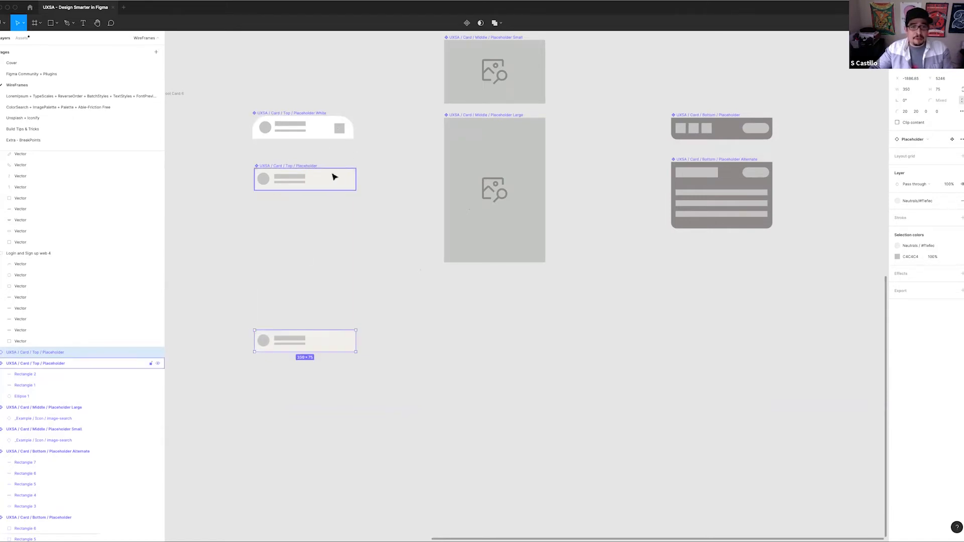
Duplicate the top placeholder instance five times to form an evenly spaced horizontal row
click(309, 219)
drag(376, 182, 404, 227)
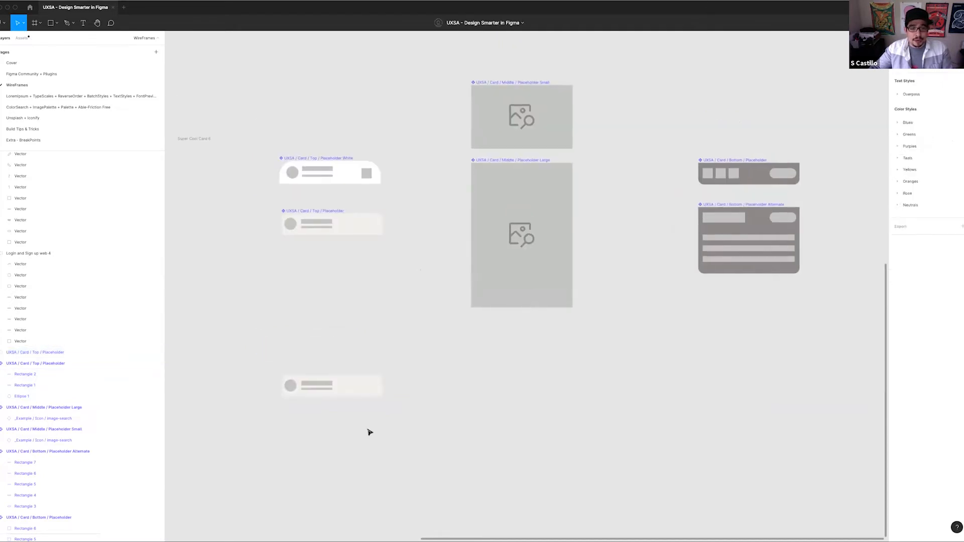
click(332, 380)
drag(366, 392, 521, 396)
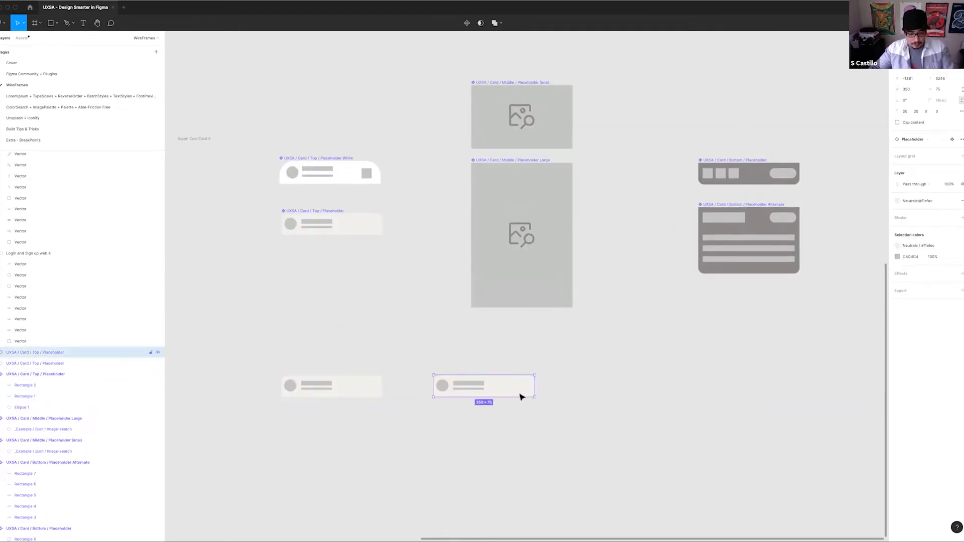
key(ctrl+d)
key(ctrl+d)
key(ctrl+d)
key(ctrl+d)
scroll(516, 409, right, 3)
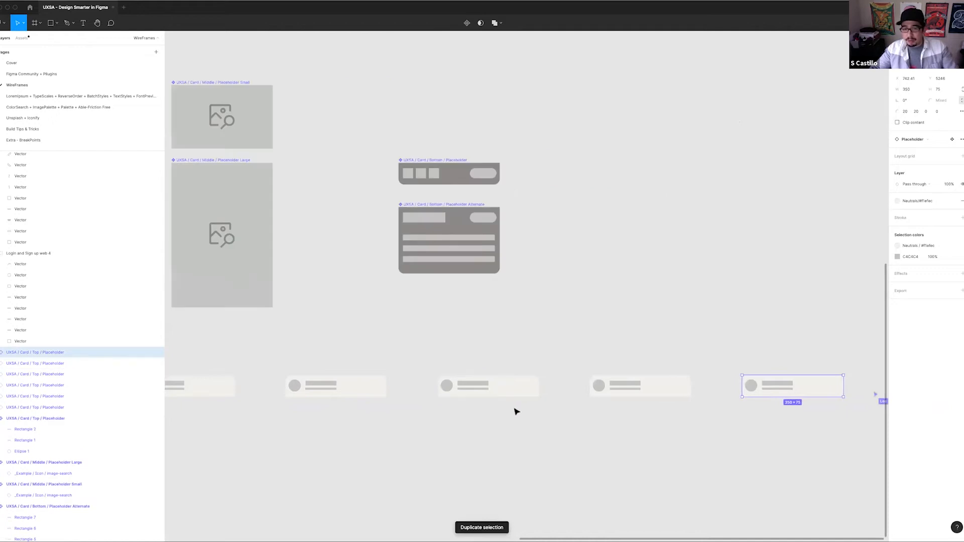
Copy the grey square from the white top placeholder into the same spot of the Top / Placeholder component
scroll(512, 410, down, 5)
scroll(400, 314, up, 5)
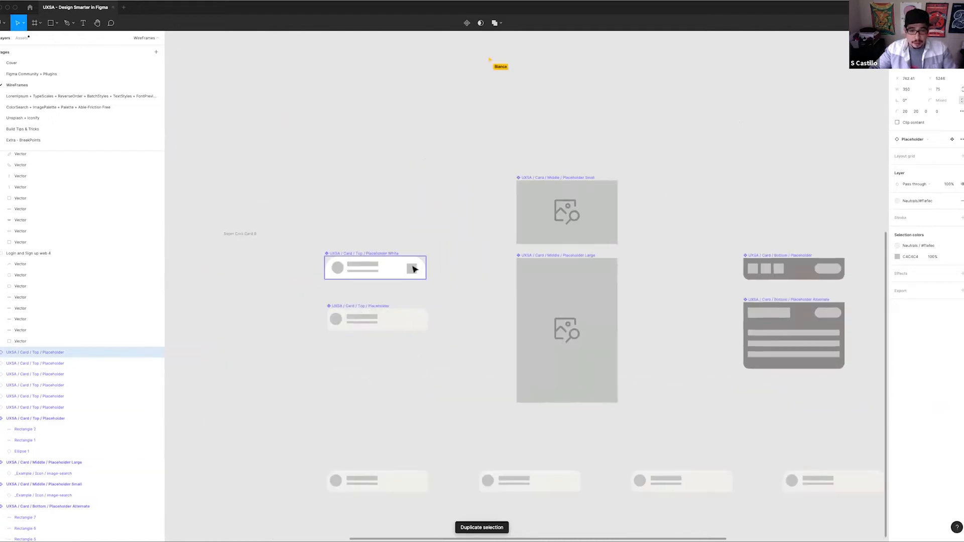
click(413, 270)
drag(413, 270, 415, 319)
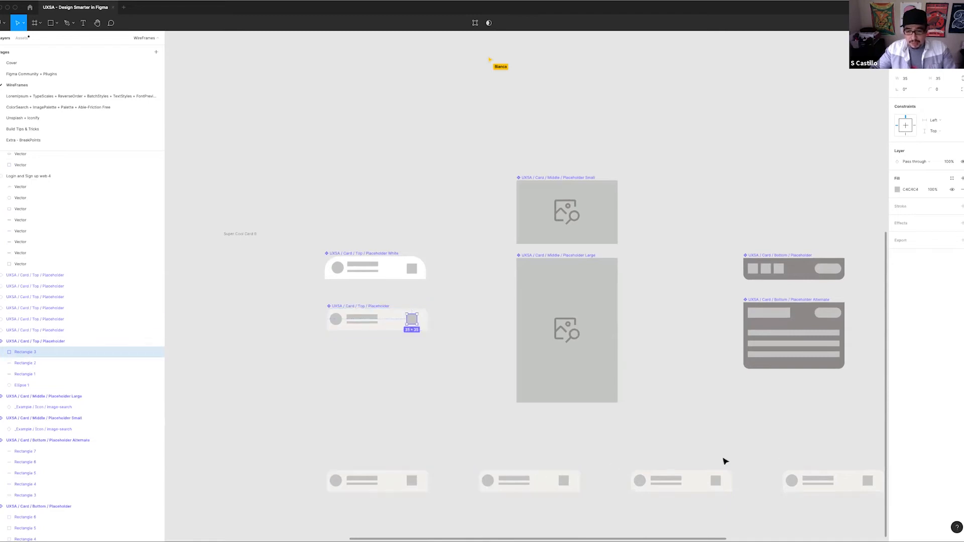
scroll(497, 409, right, 5)
scroll(497, 409, down, 1)
scroll(497, 409, right, 7)
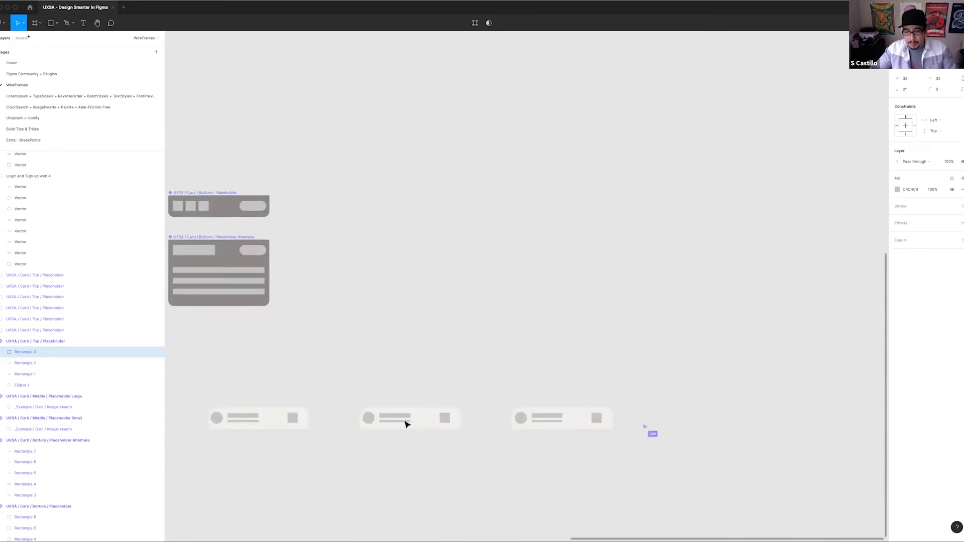
scroll(588, 404, left, 12)
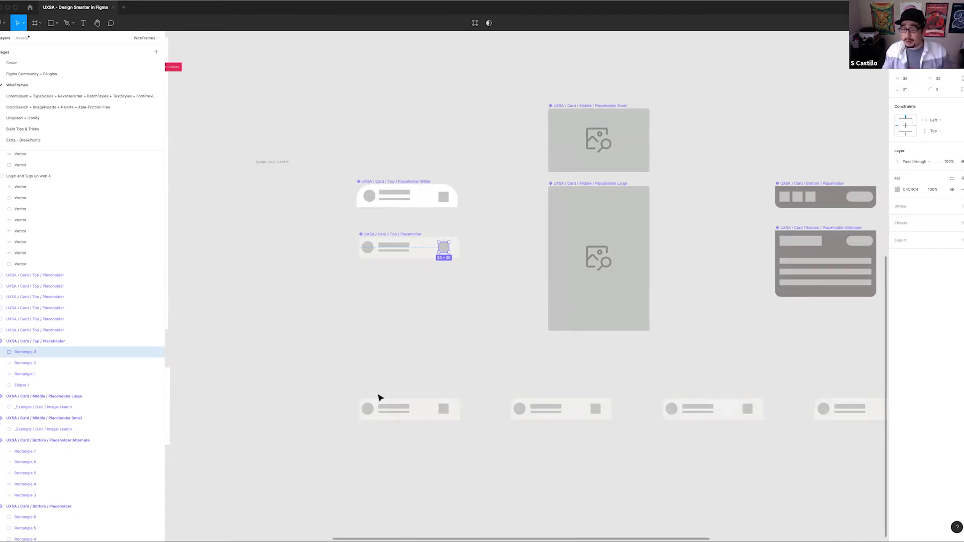
Set the Top / Placeholder component's fill to the Rose / #CF115A colour style
click(381, 236)
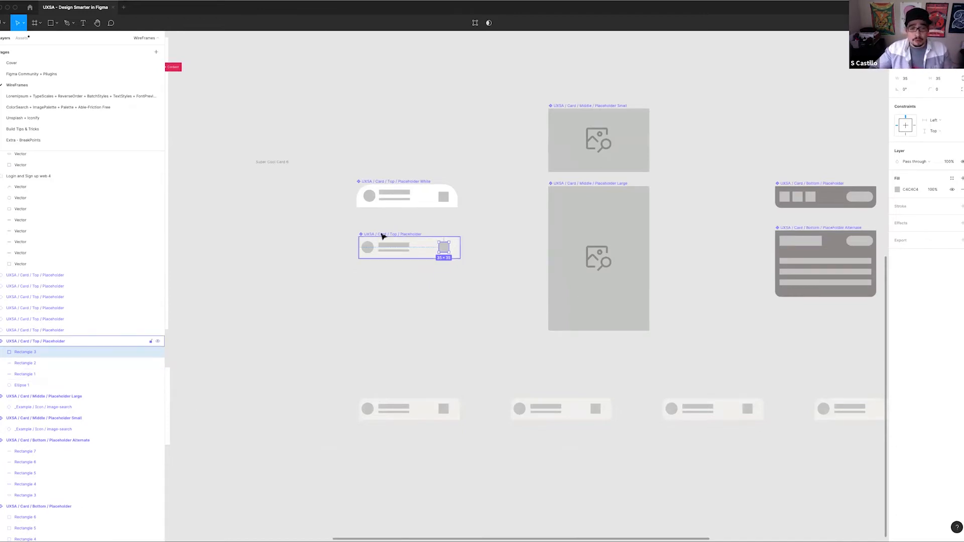
click(921, 260)
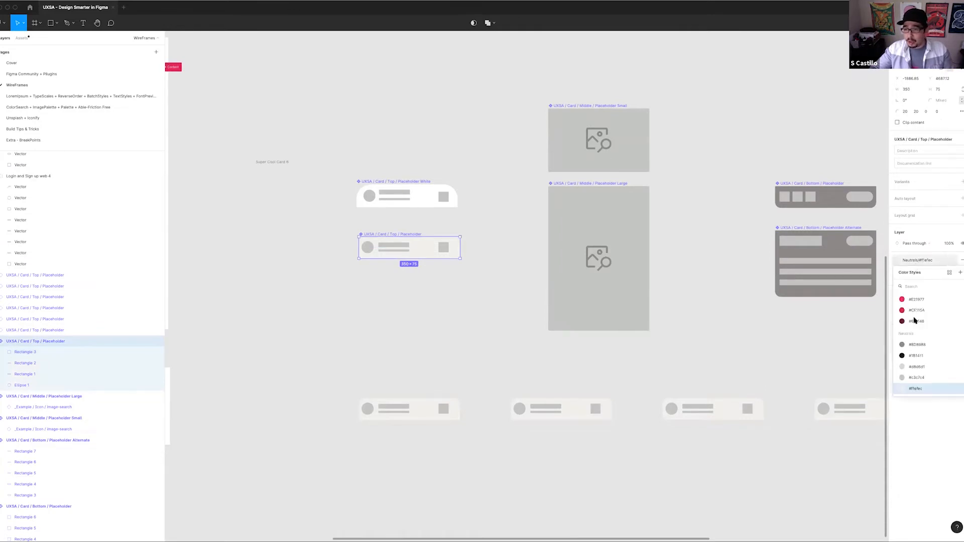
click(912, 311)
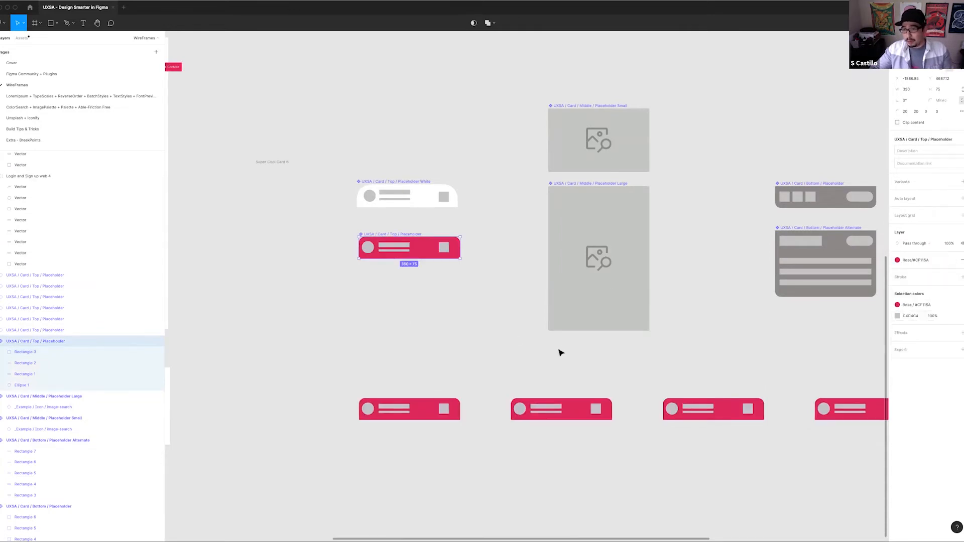
drag(553, 320, 567, 308)
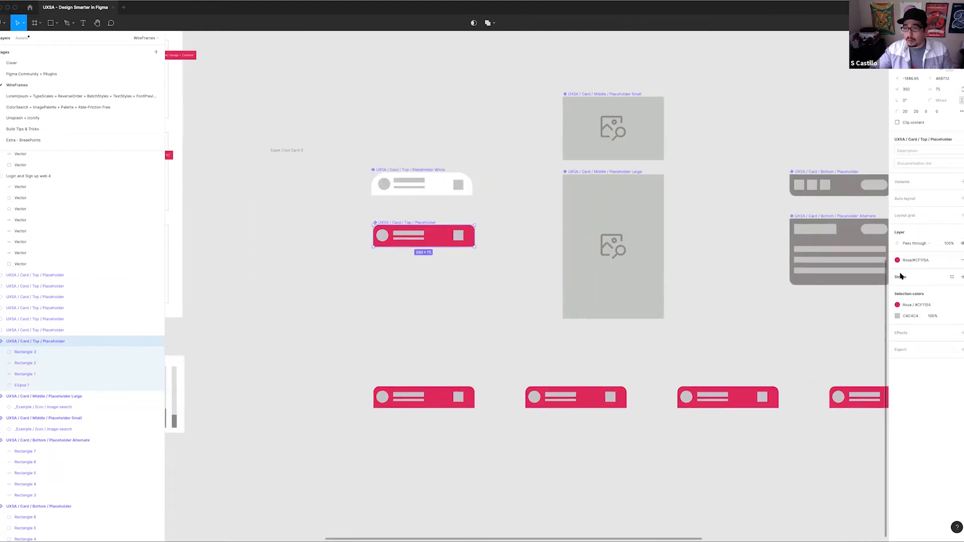
Set the Top / Placeholder component's fill to the Neutrals / #8D8988 colour style
click(900, 262)
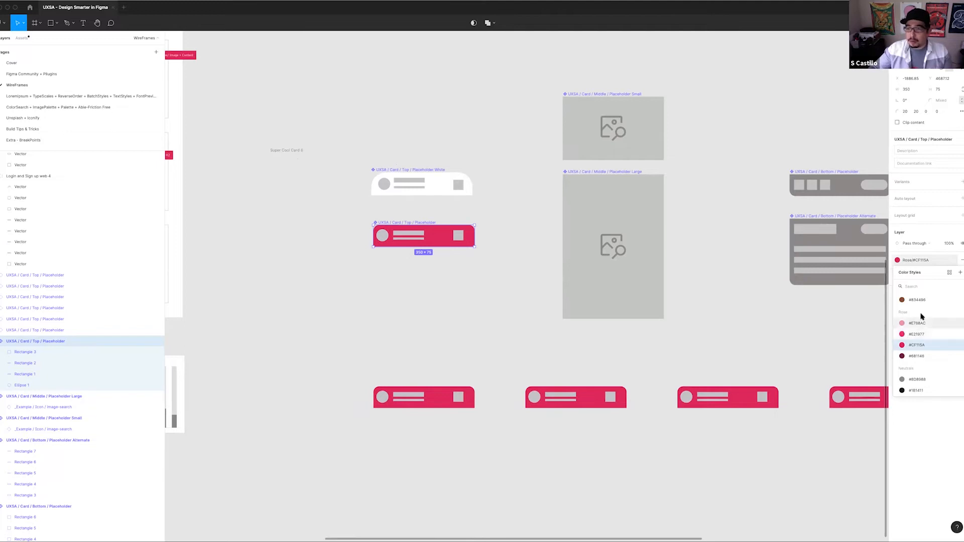
click(916, 379)
click(517, 287)
drag(512, 244, 426, 234)
scroll(416, 240, down, 6)
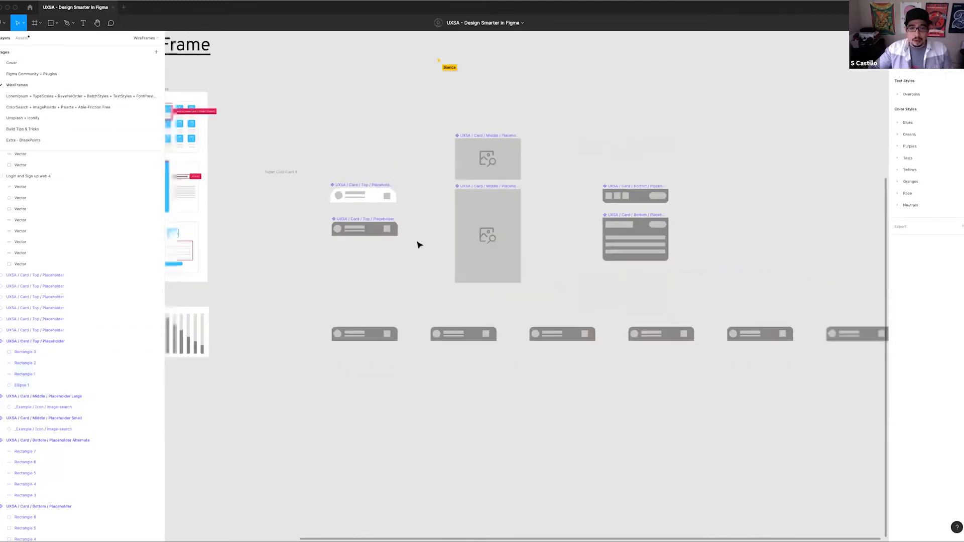
Delete the whole row of six top placeholder instances
drag(681, 328, 391, 279)
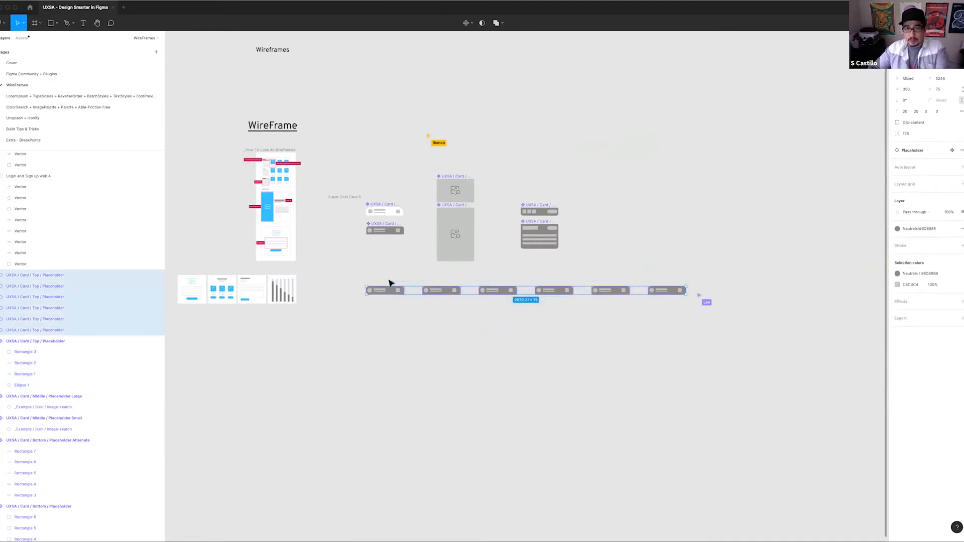
key(Delete)
scroll(366, 189, up, 5)
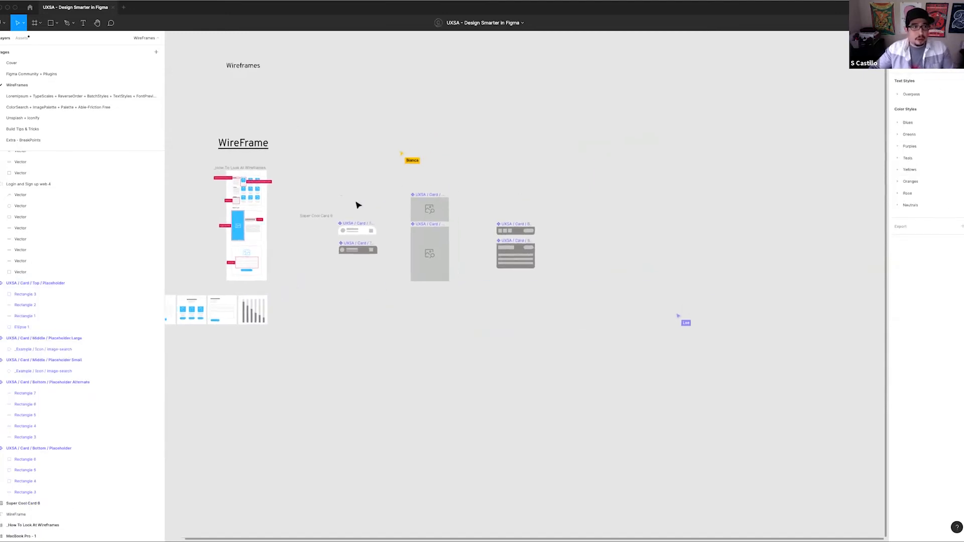
Delete the empty Super Cool Card frame beside the top placeholder components
drag(451, 207, 386, 187)
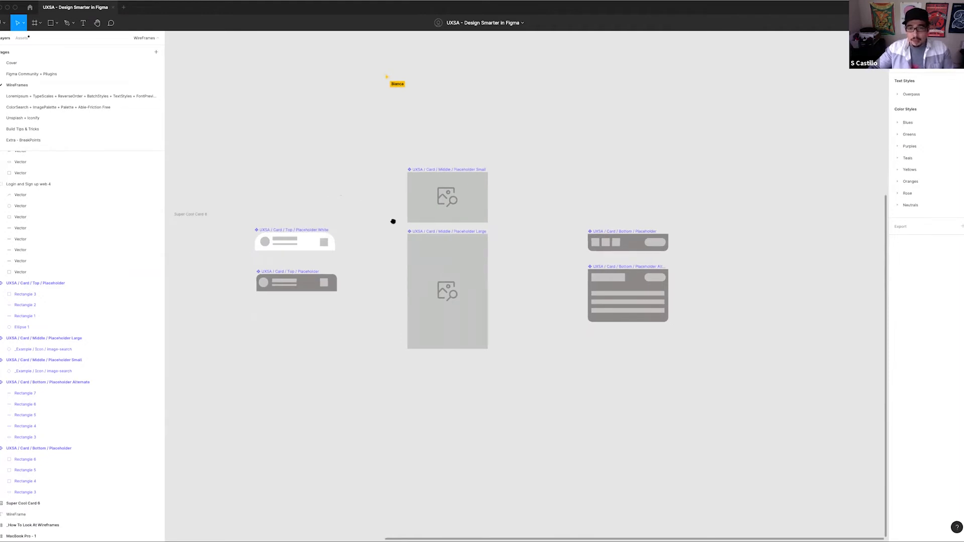
scroll(392, 220, left, 3)
click(696, 317)
click(221, 229)
key(Delete)
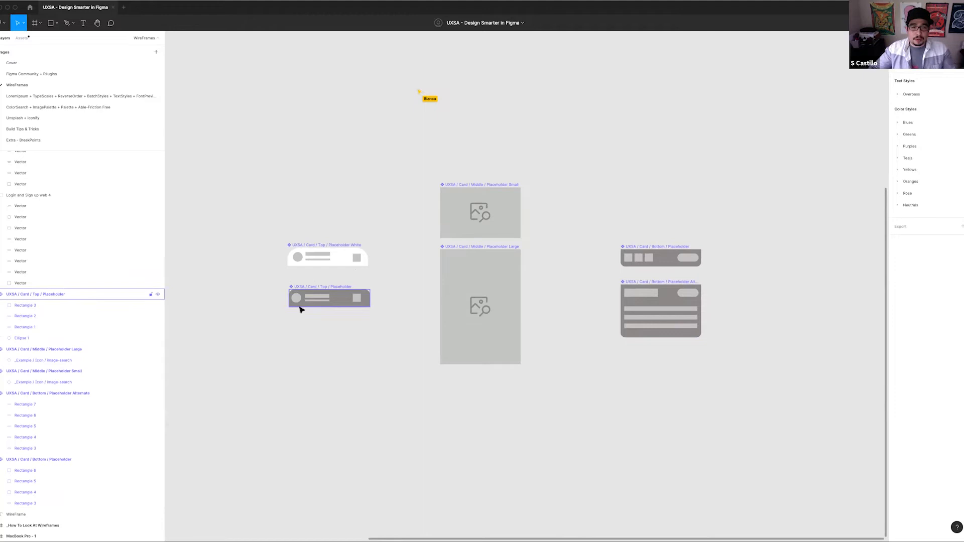
Create instances of the white top, small middle and regular bottom placeholders and stack them as a card below the components
drag(338, 257, 349, 410)
drag(490, 221, 338, 452)
click(673, 255)
drag(452, 476, 341, 480)
scroll(425, 456, down, 3)
scroll(424, 457, left, 2)
Wrap the three stacked instances in a frame with vertical auto layout and an item spacing of 0
drag(323, 259, 506, 397)
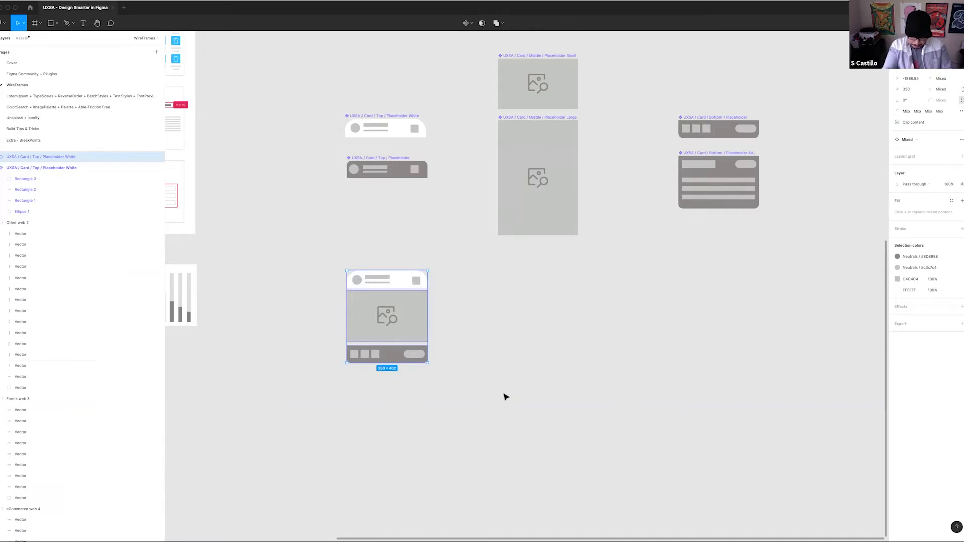
key(ctrl+alt+g)
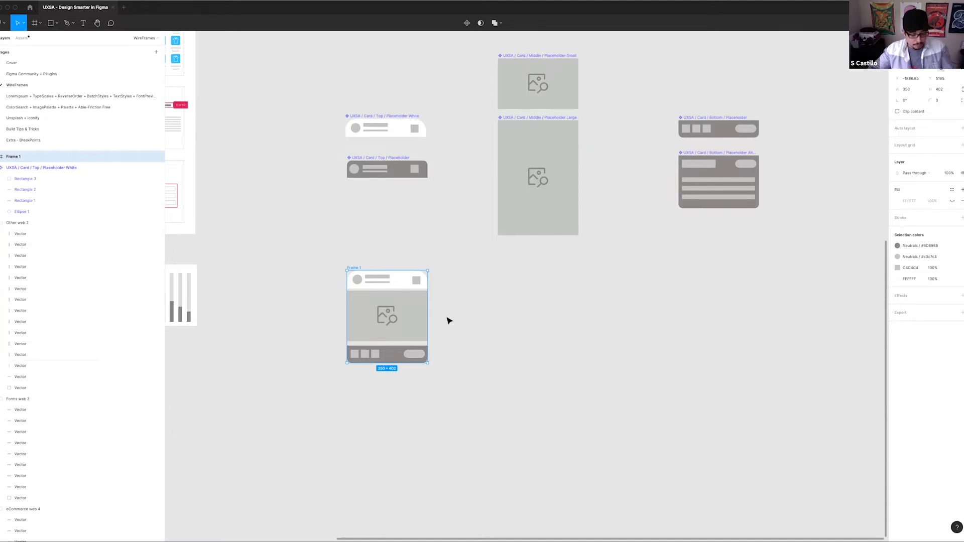
key(shift+a)
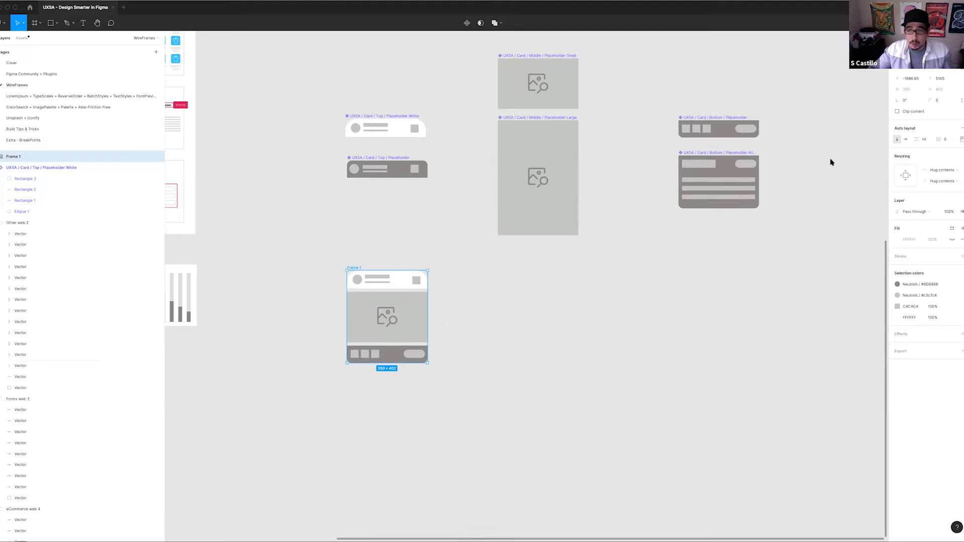
text(0)
key(Return)
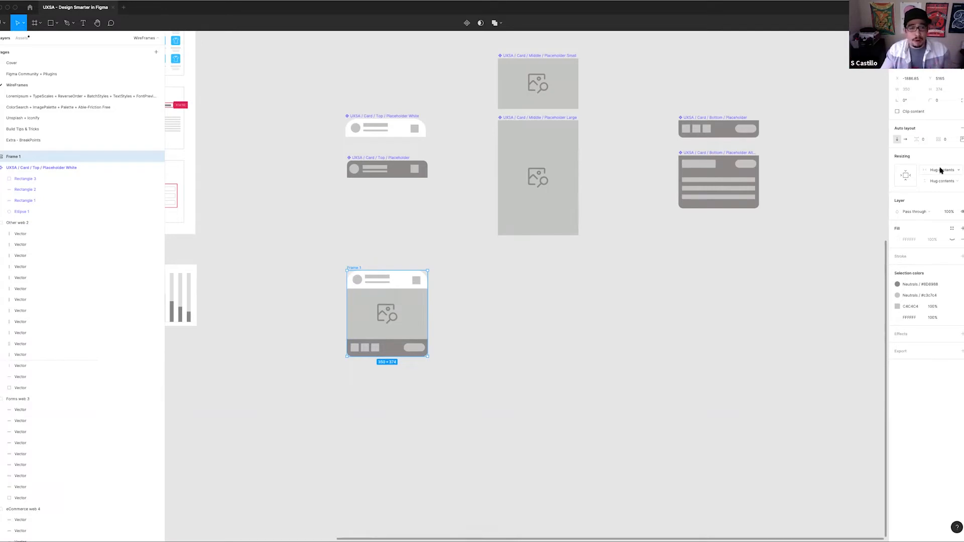
Rename the new auto layout frame as "Parent Card Frame"
key(super+r)
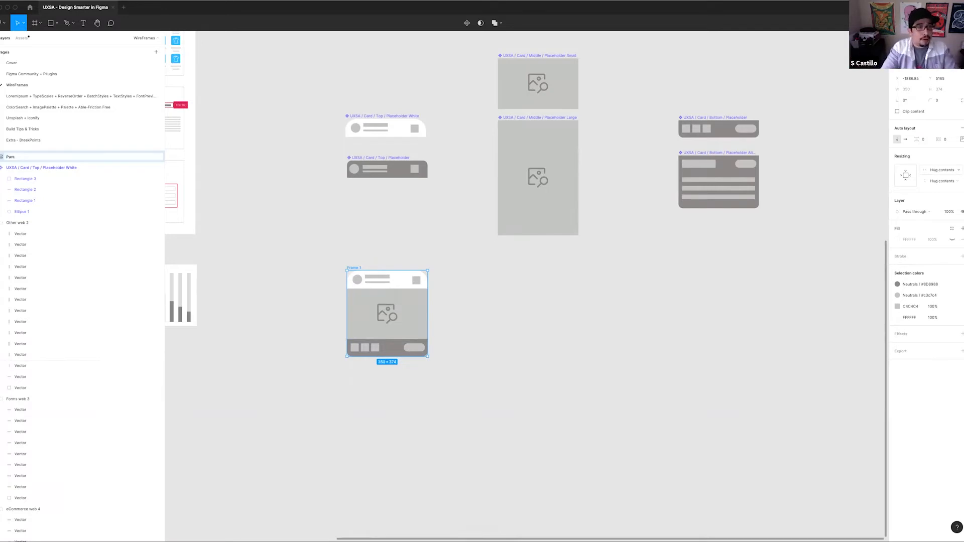
text(Card Frame)
key(Return)
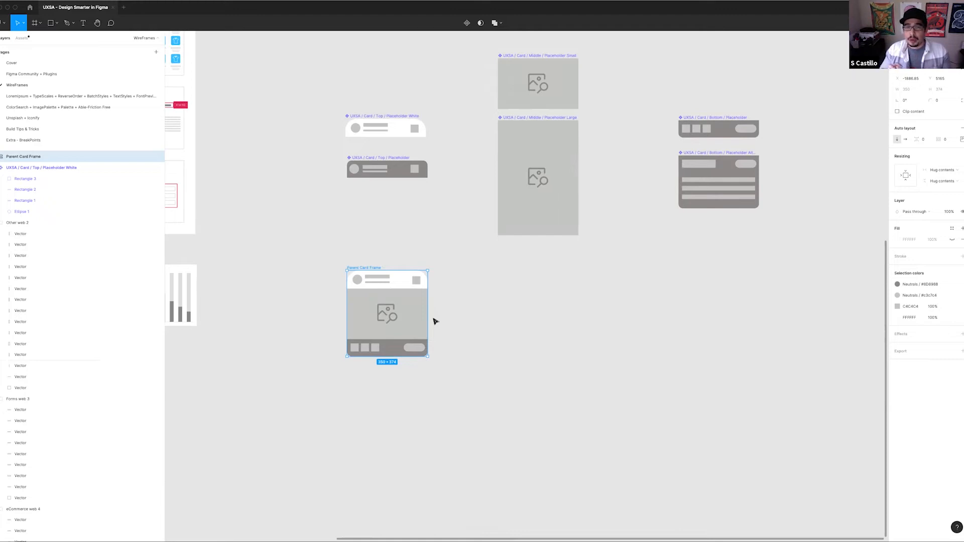
Swap the middle instance in the Parent Card Frame to Placeholder Large
click(392, 314)
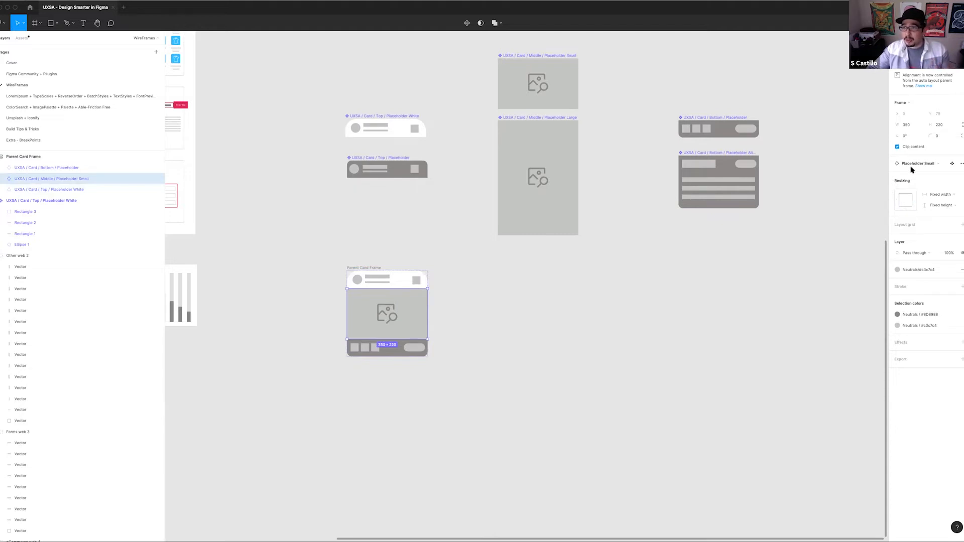
click(941, 164)
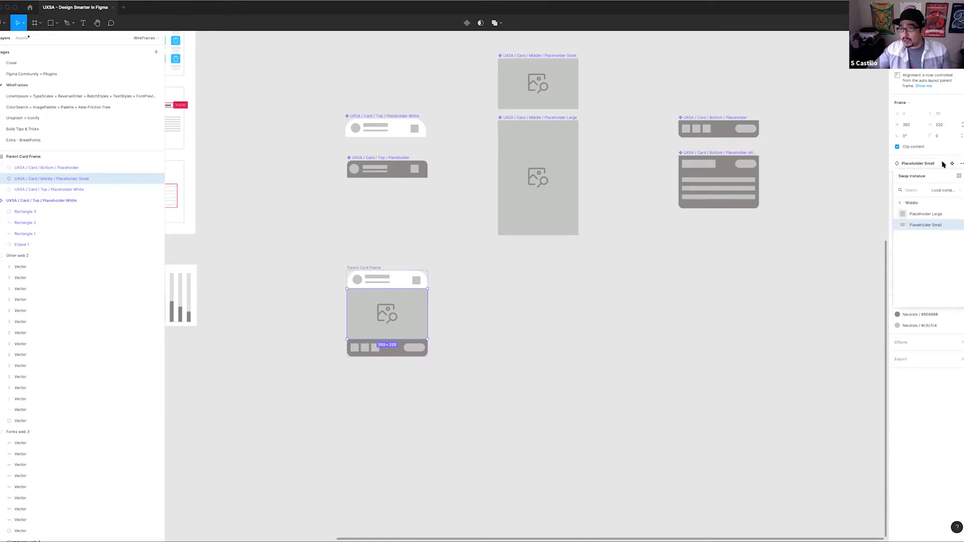
click(934, 214)
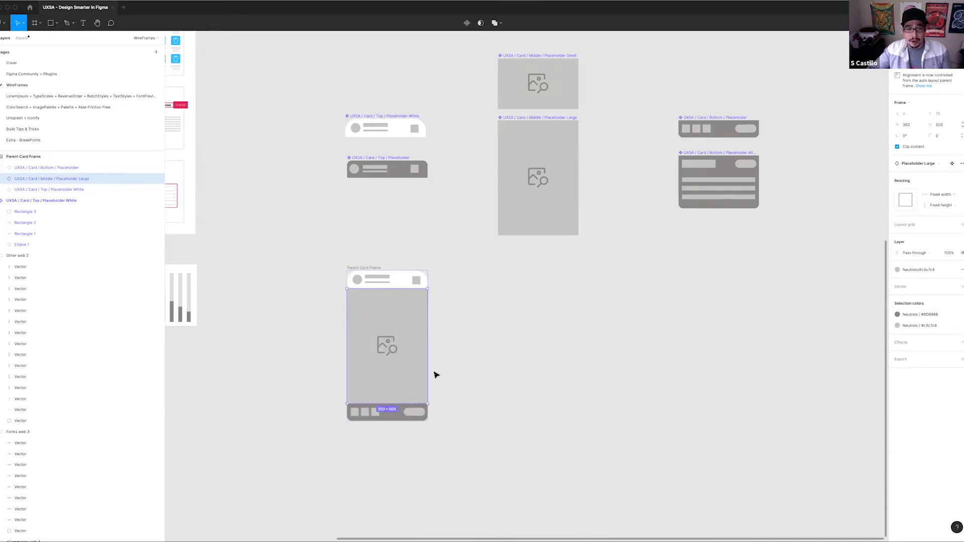
click(484, 375)
click(387, 329)
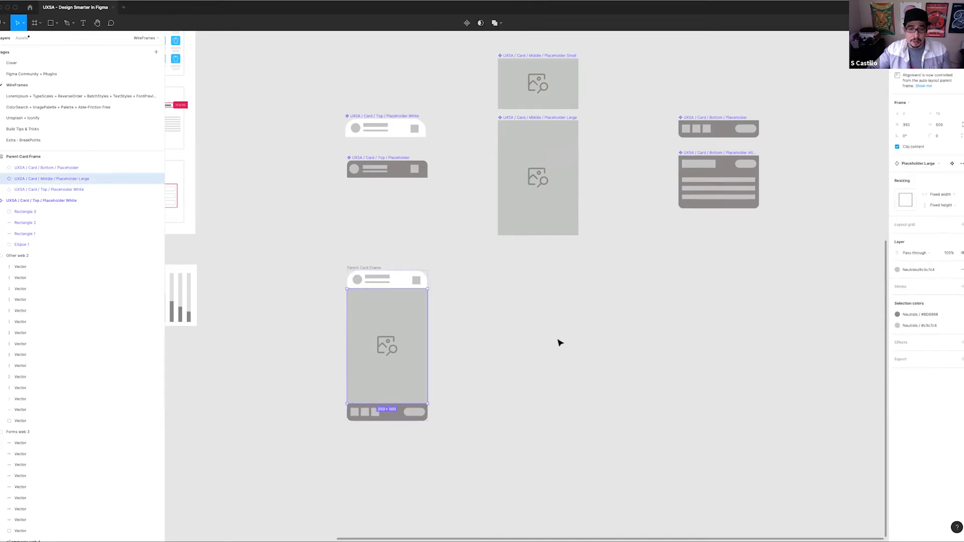
Swap the card's middle instance back to Placeholder Small
click(366, 267)
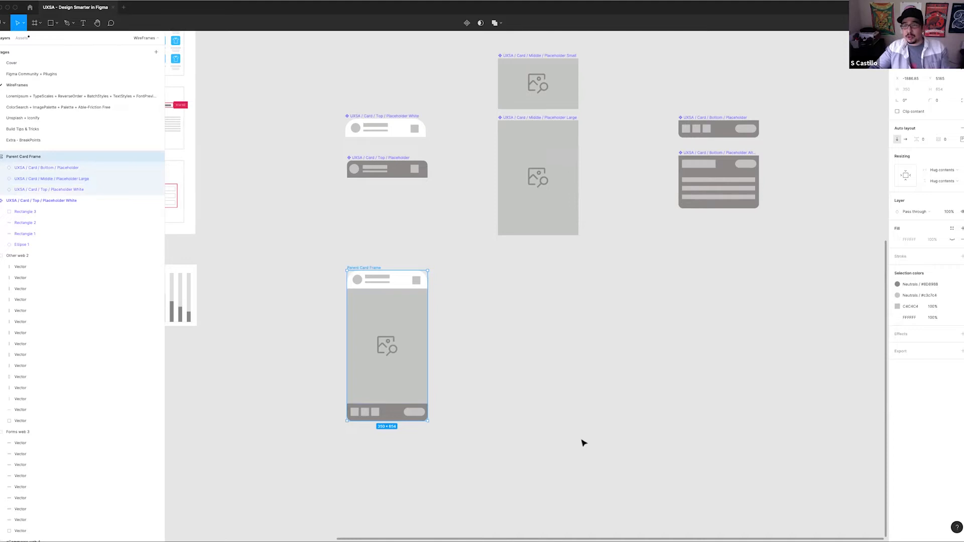
click(420, 392)
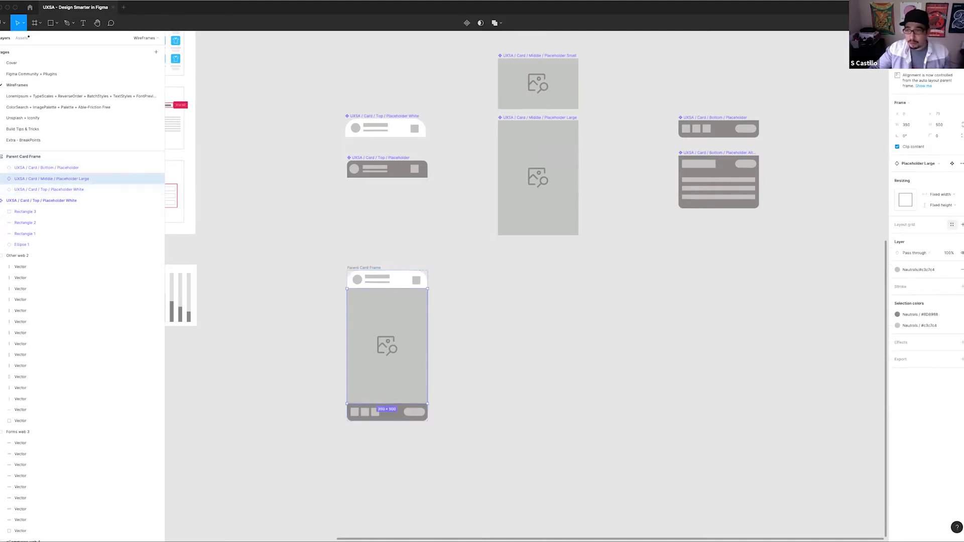
click(928, 164)
click(934, 228)
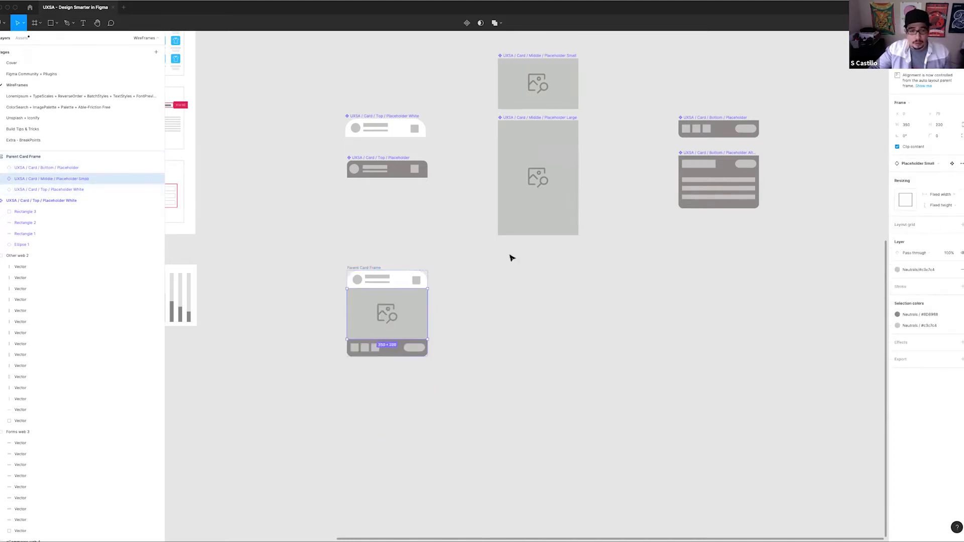
Cut the whole Parent Card Frame from the WireFrames page
click(377, 270)
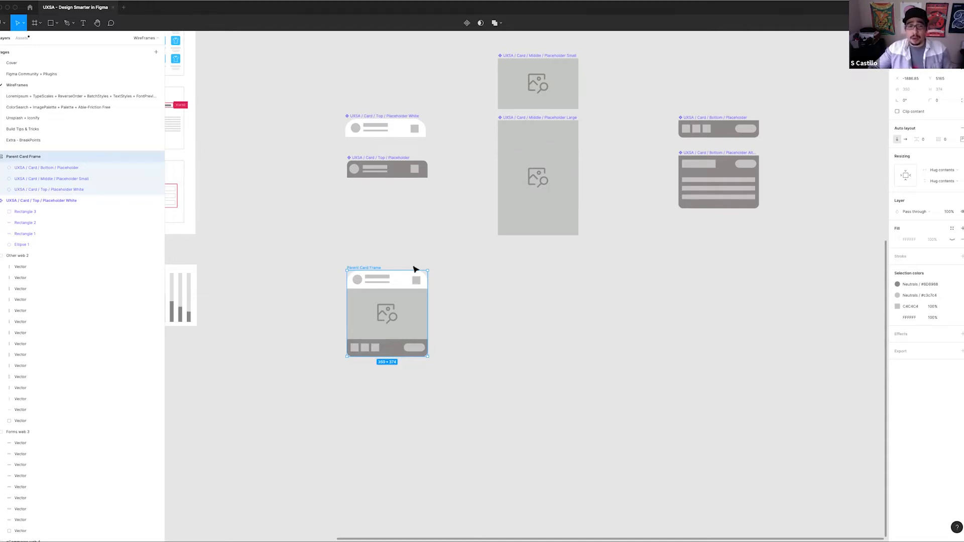
scroll(572, 274, left, 4)
scroll(573, 274, down, 2)
scroll(577, 288, down, 5)
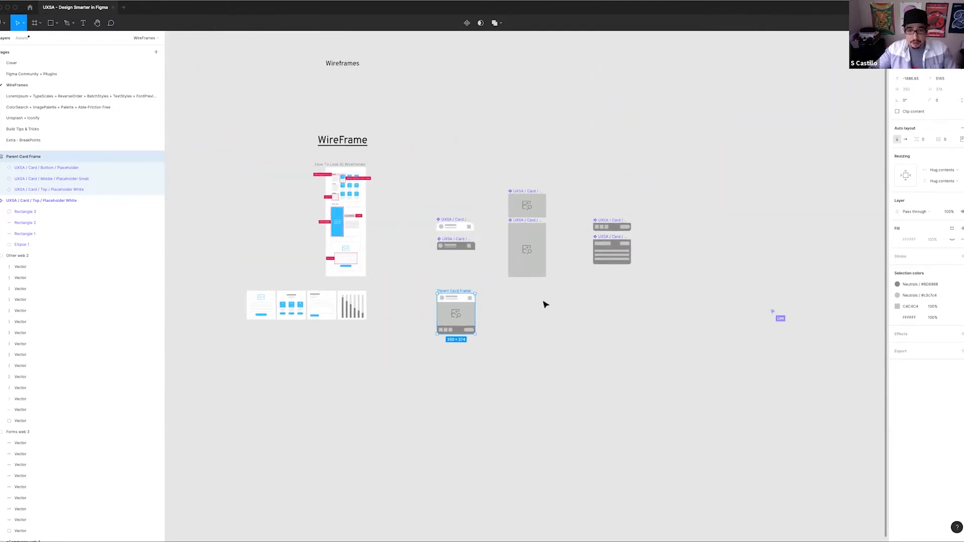
scroll(479, 313, up, 8)
key(Delete)
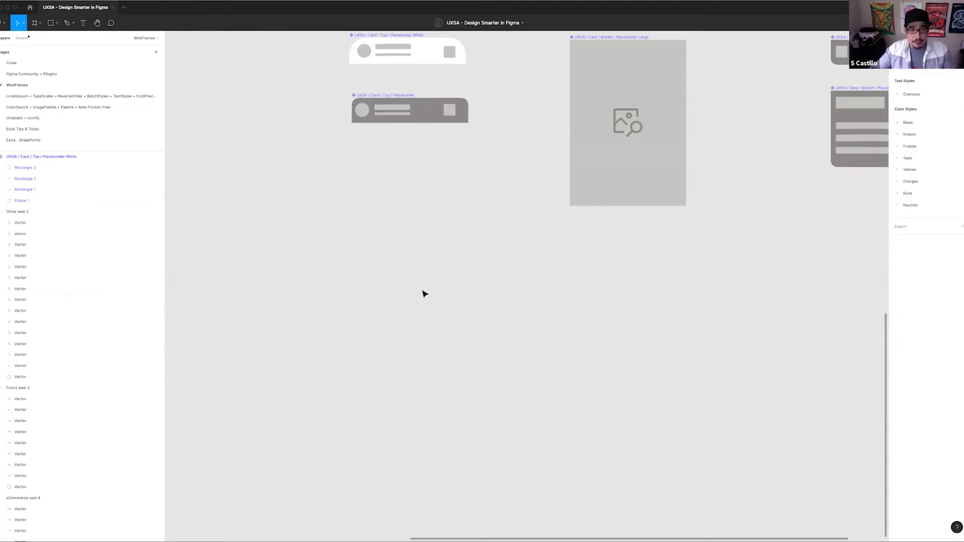
Paste the Parent Card Frame onto the LoremIpsum + TypeScales page and align it beside the Super Cool Card frame
click(92, 96)
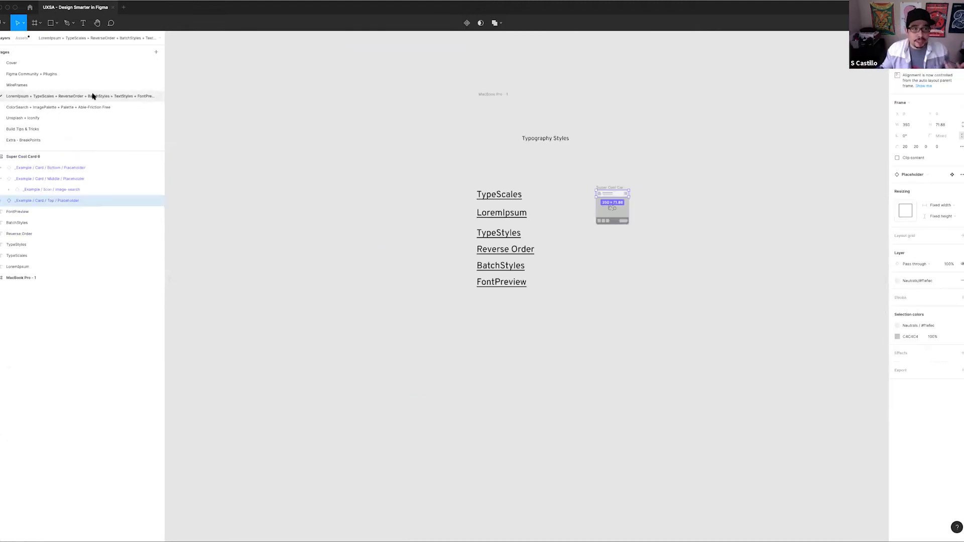
click(656, 271)
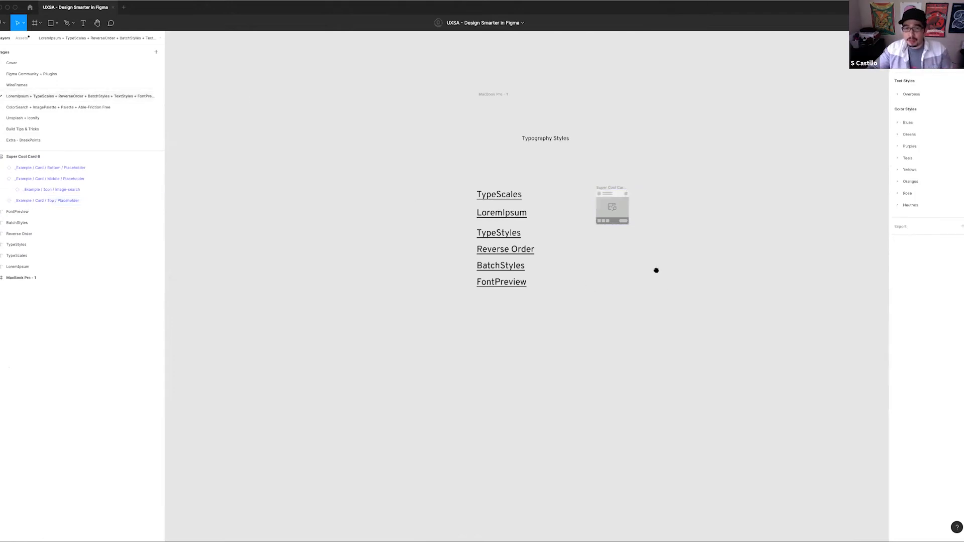
scroll(517, 208, right, 5)
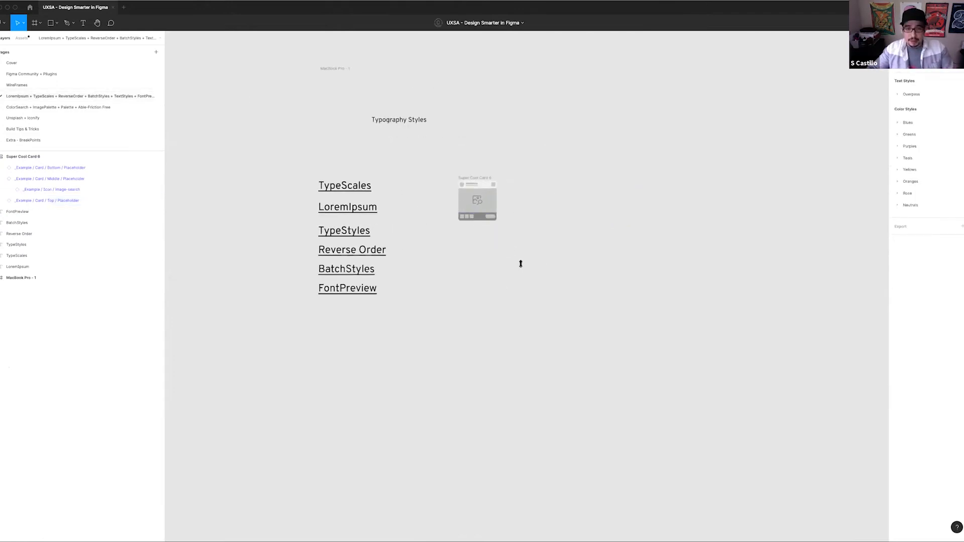
key(ctrl+v)
scroll(567, 219, right, 5)
scroll(568, 219, up, 3)
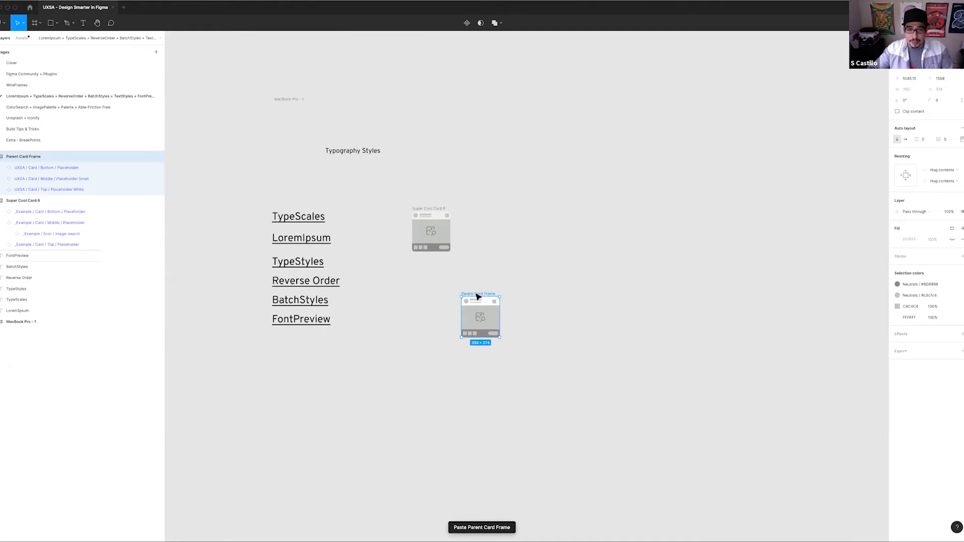
mouse_move(477, 296)
mouse_down()
mouse_move(508, 211)
mouse_move(480, 288)
mouse_up()
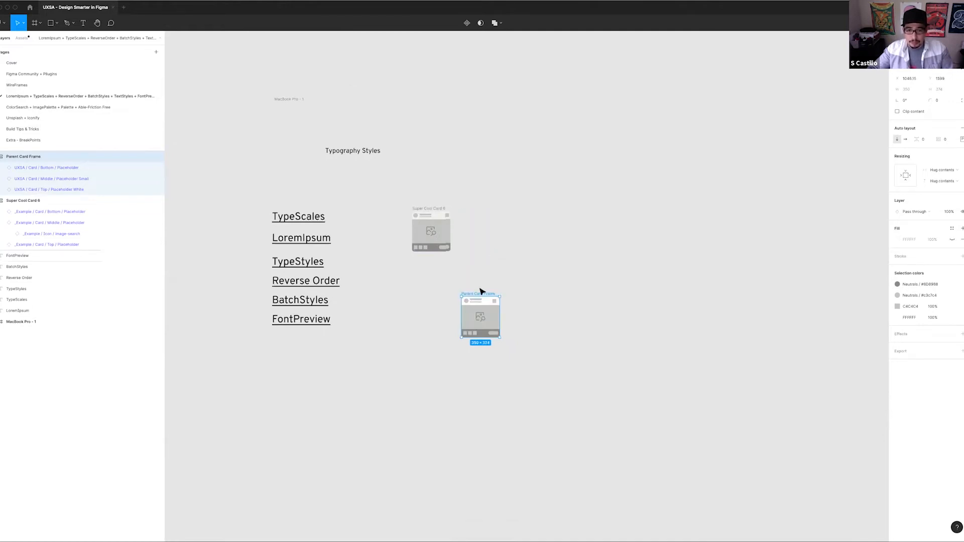
drag(506, 234, 507, 210)
click(381, 200)
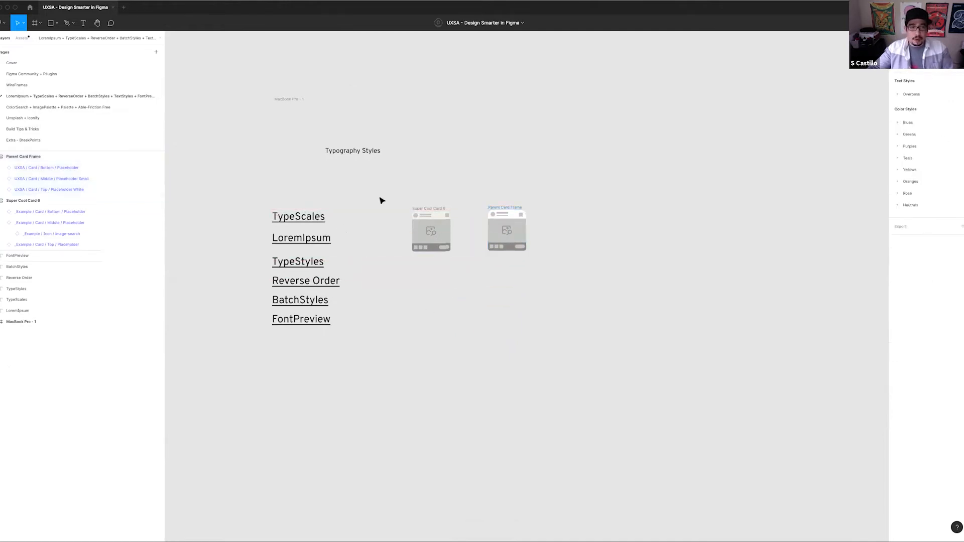
Examine the list of linked typography plugins from TypeScales down to FontPreview
scroll(385, 210, up, 1)
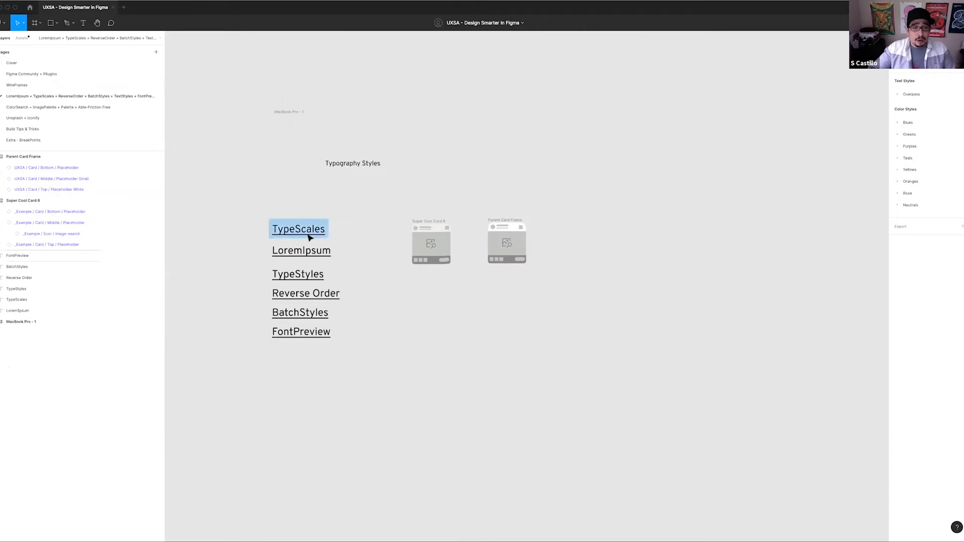
click(322, 252)
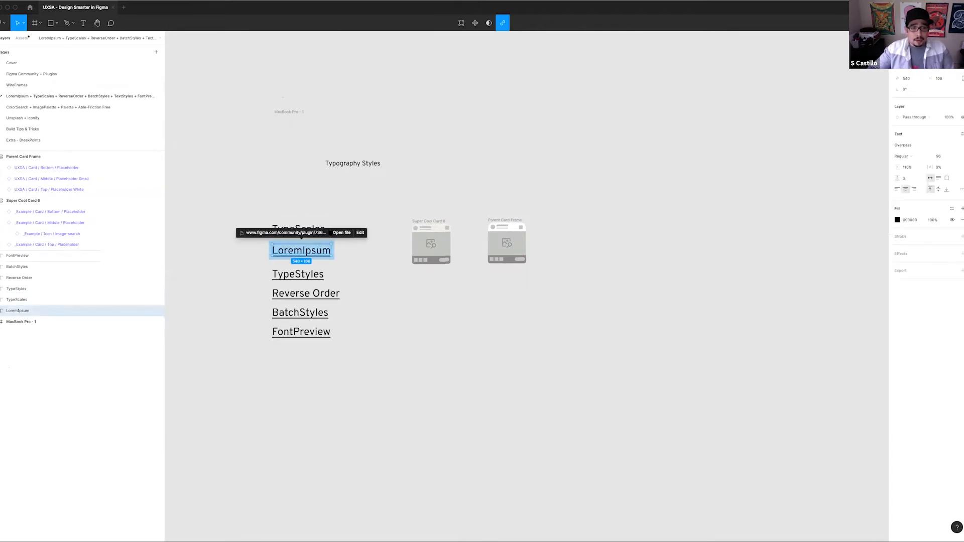
click(316, 221)
click(311, 232)
click(387, 294)
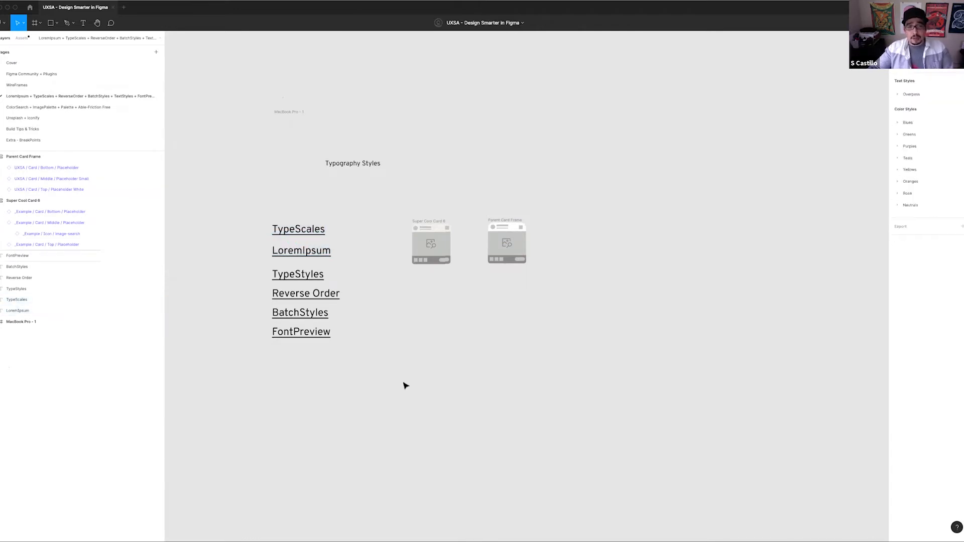
drag(239, 168, 351, 379)
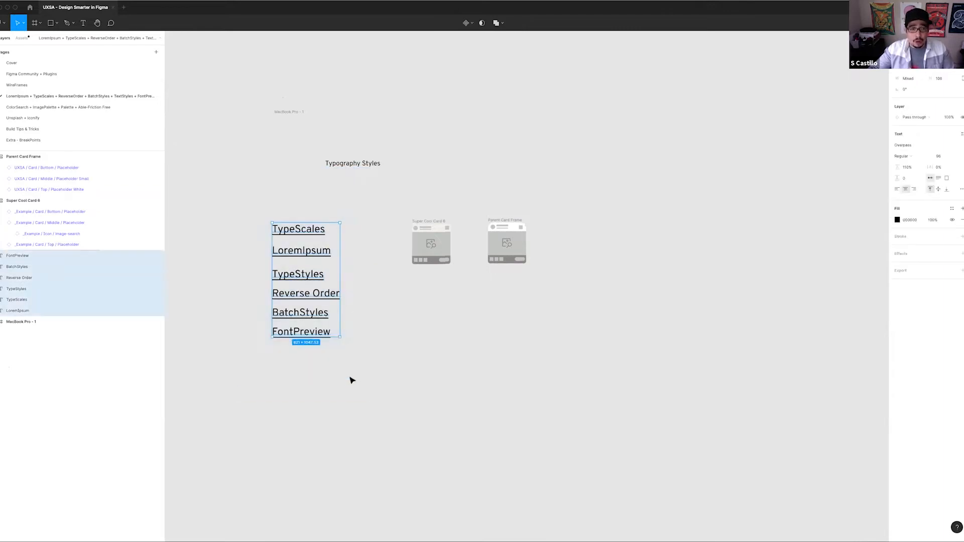
click(360, 348)
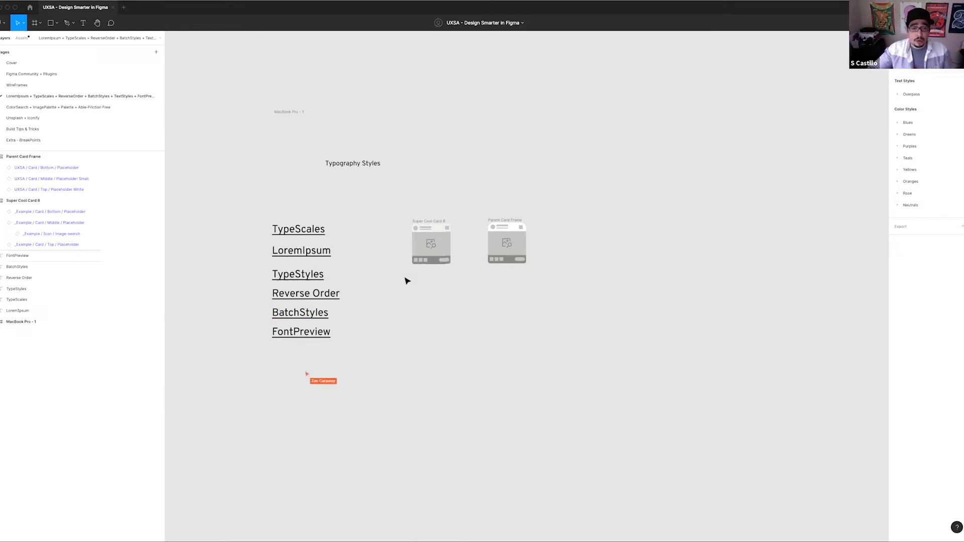
scroll(537, 280, up, 3)
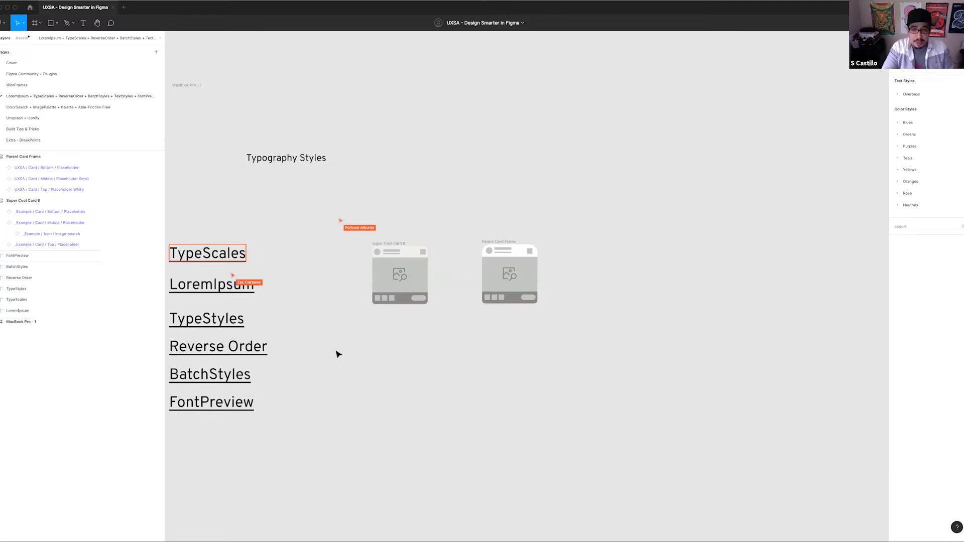
Run the Typescales plugin and move its window clear of the plugin link list
key(super+slash)
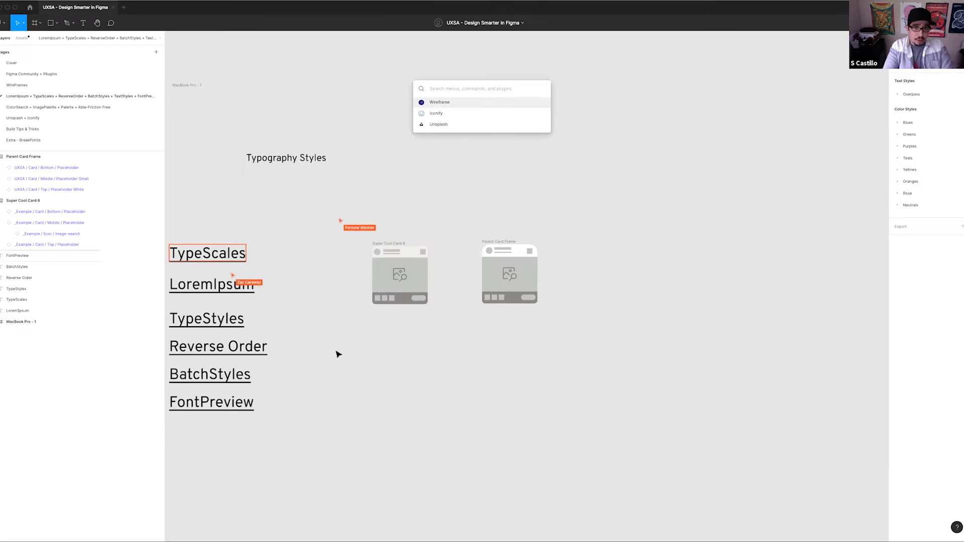
text(Type)
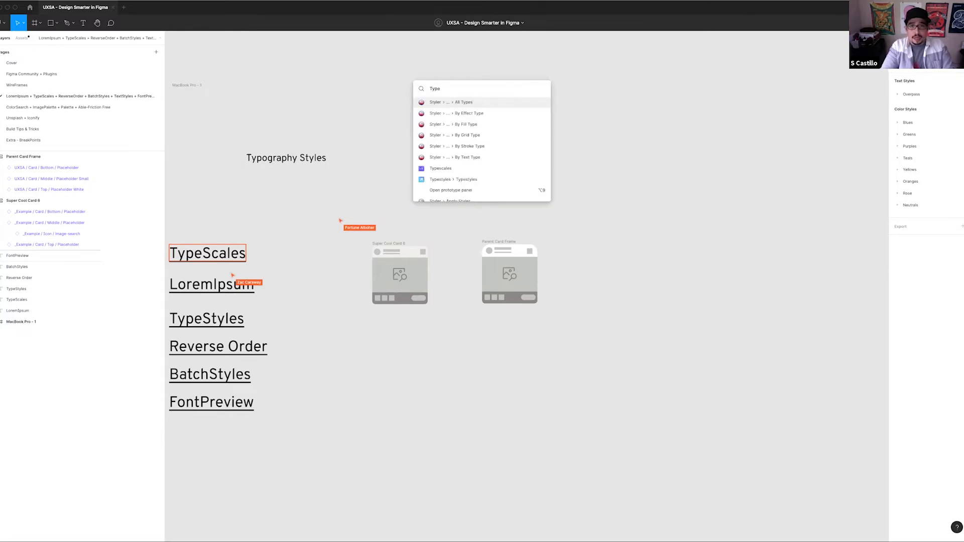
key(Down)
key(Down)
key(Down)
key(Down)
key(Down)
key(Down)
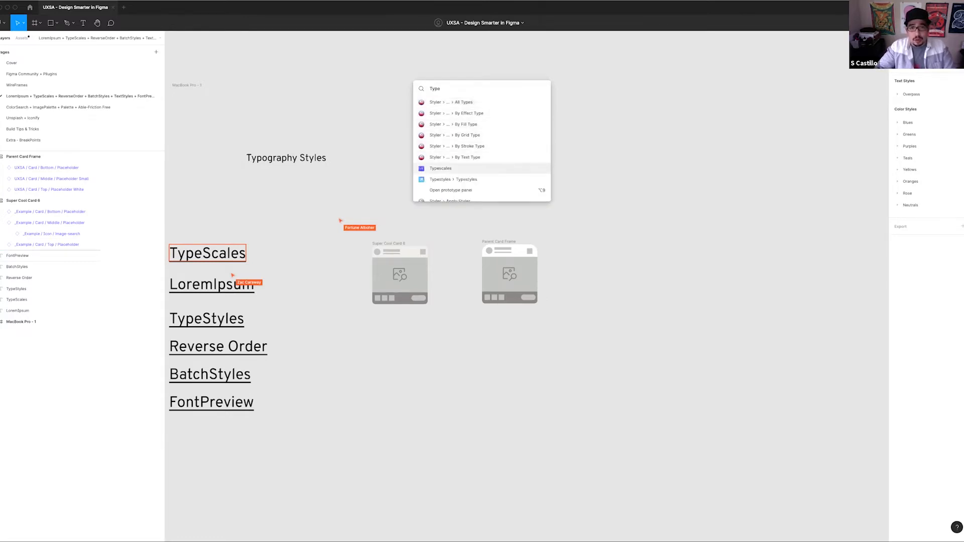
key(Return)
drag(327, 185, 625, 81)
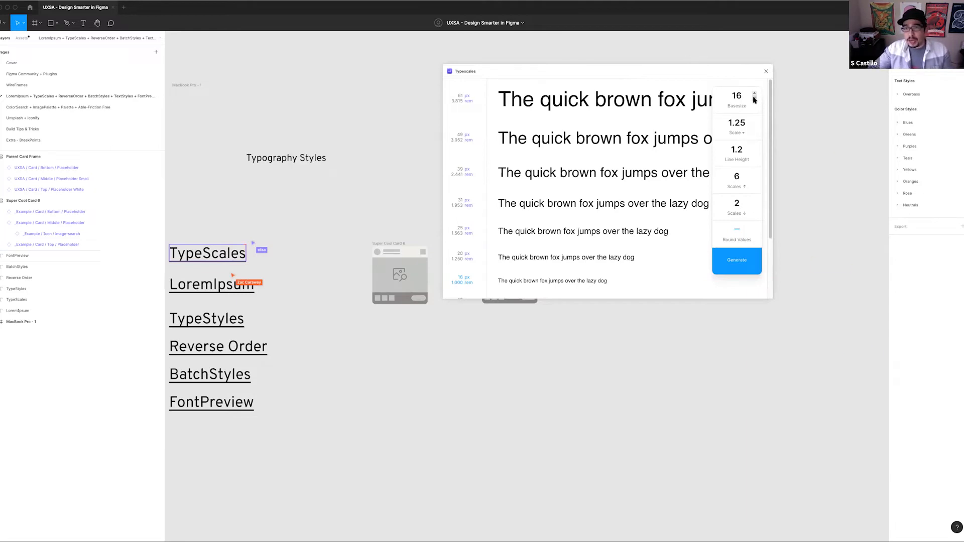
Try base sizes of 14 and 21 in Typescales, and return the base size to 16
click(755, 101)
click(754, 101)
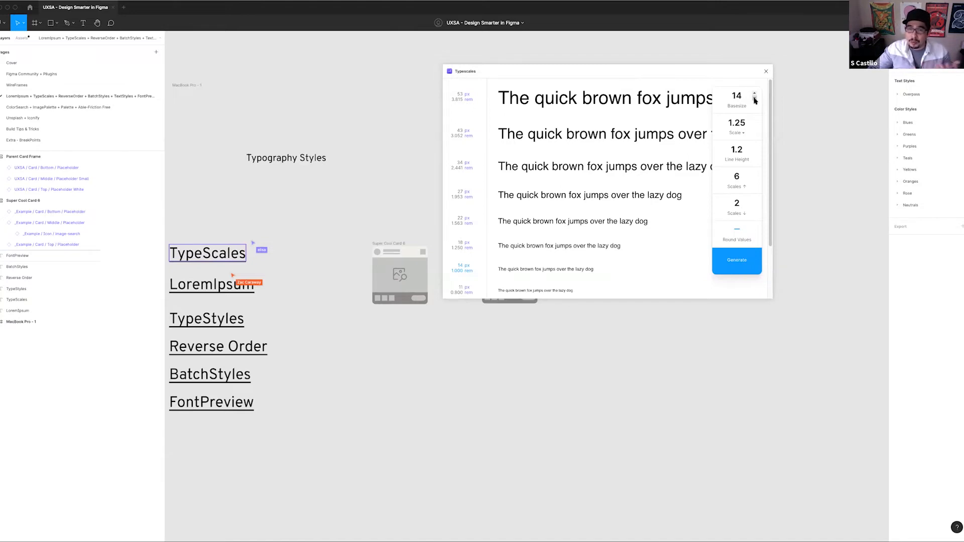
click(754, 94)
click(754, 95)
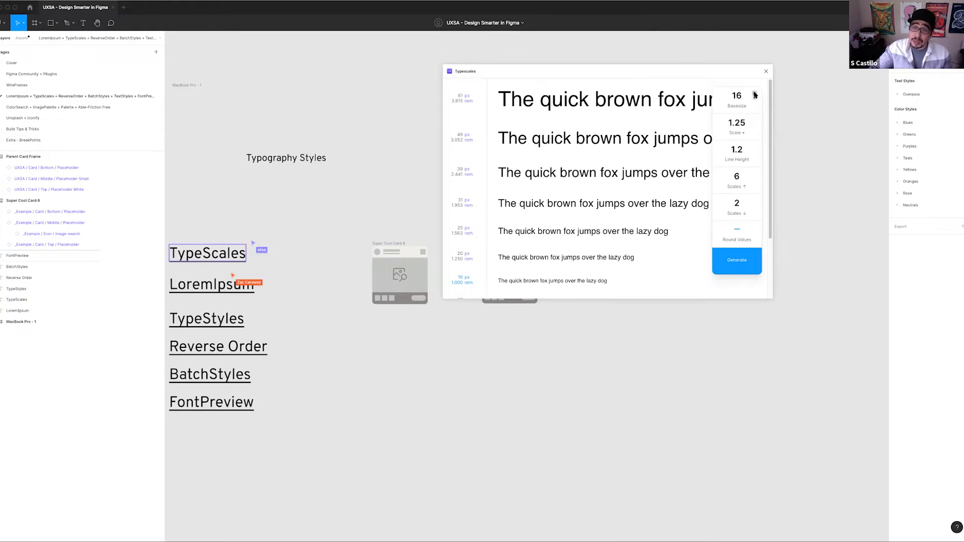
click(754, 94)
click(754, 94)
click(755, 94)
click(754, 95)
click(754, 94)
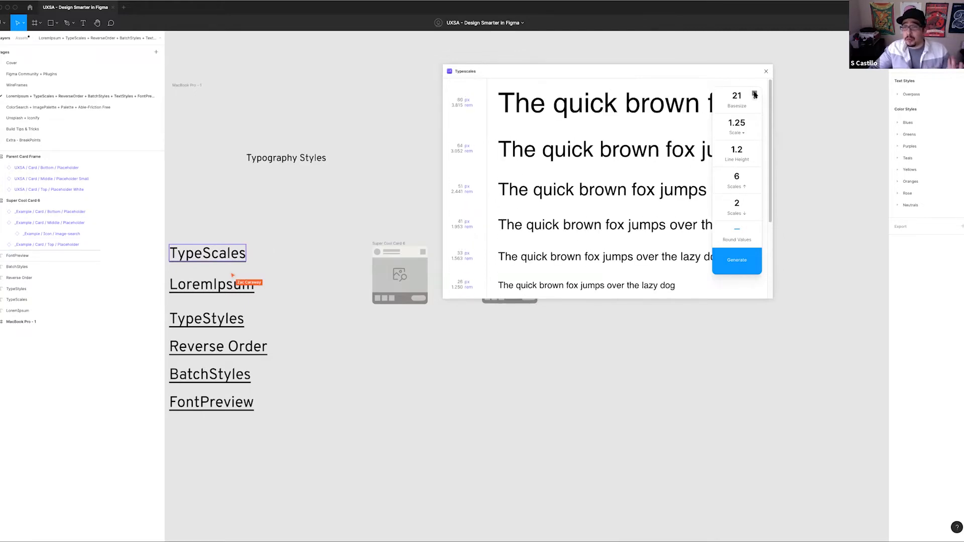
click(754, 94)
click(754, 94)
click(754, 94)
click(754, 98)
click(754, 99)
click(753, 99)
click(753, 98)
click(754, 99)
click(754, 98)
click(754, 99)
click(753, 99)
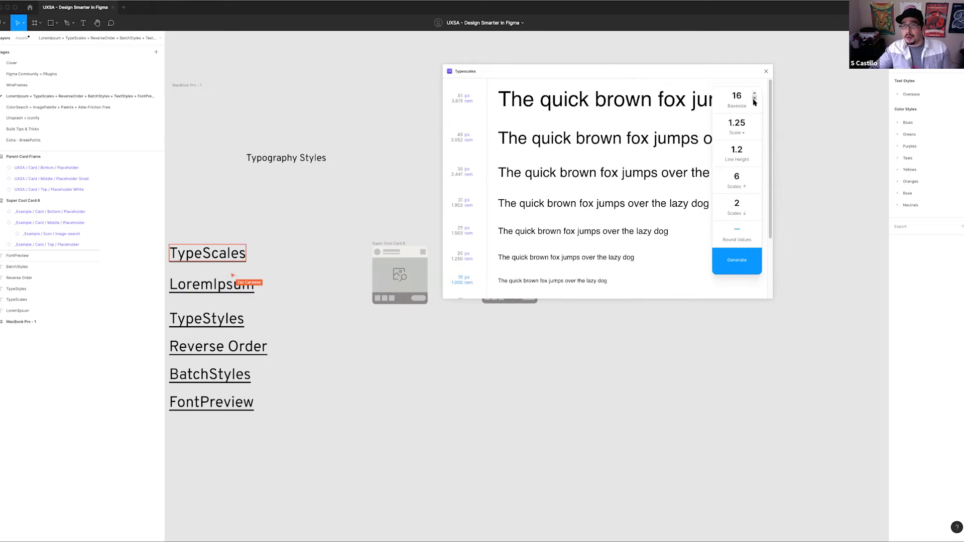
Try the Minor Third and Major Third type scales, and set the scale to Golden Ratio (1.618)
click(736, 132)
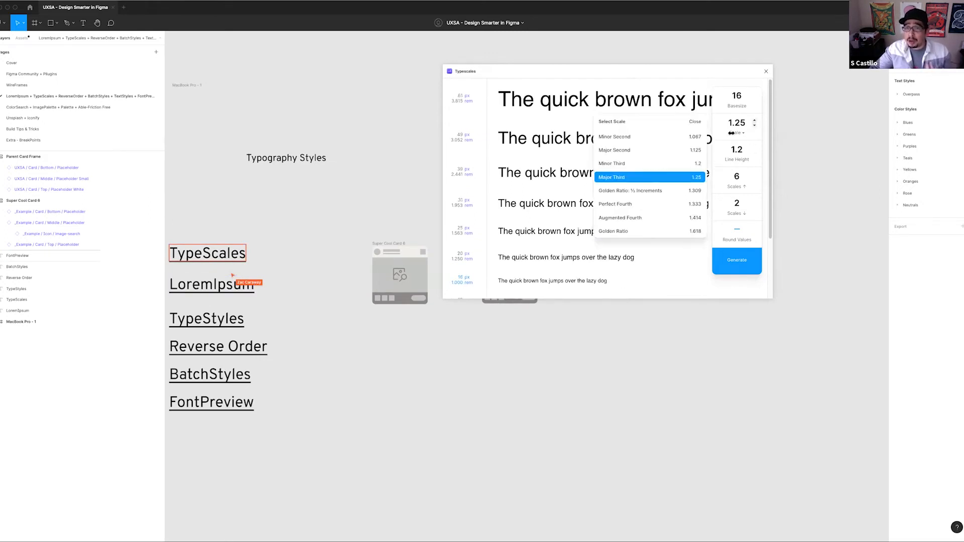
click(642, 161)
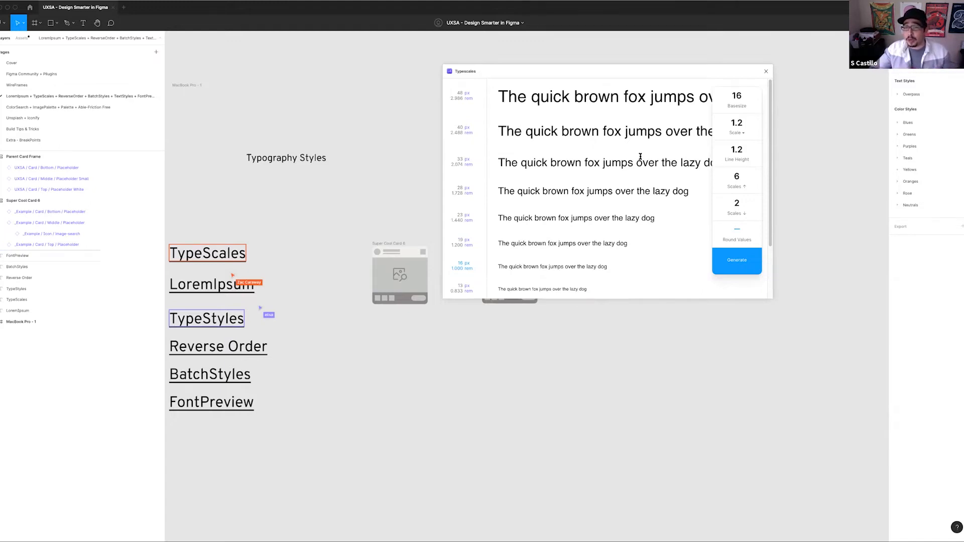
click(736, 132)
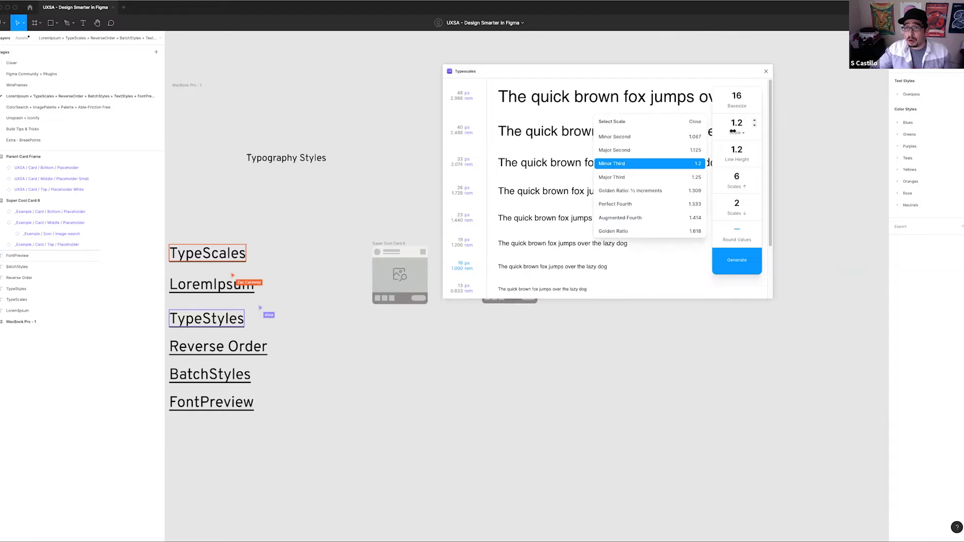
click(632, 178)
click(734, 132)
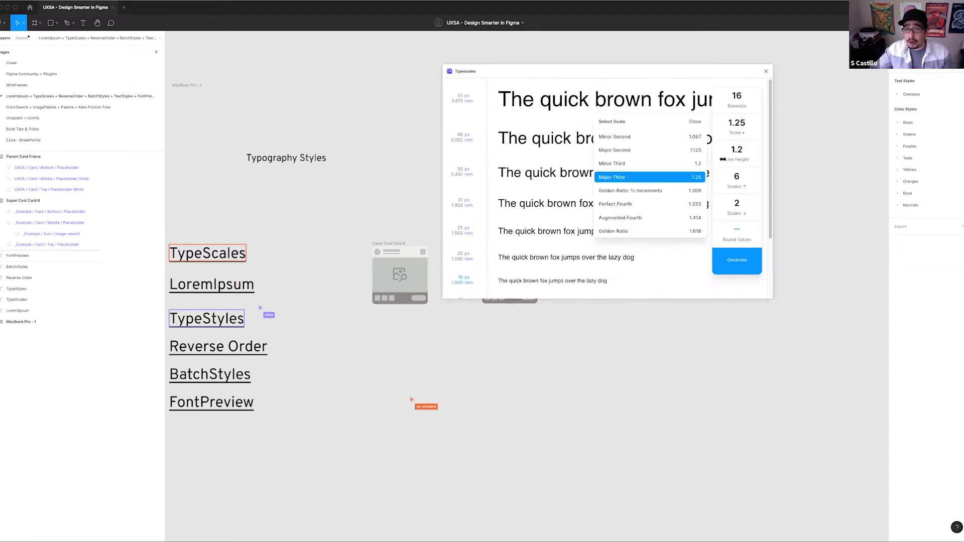
click(626, 231)
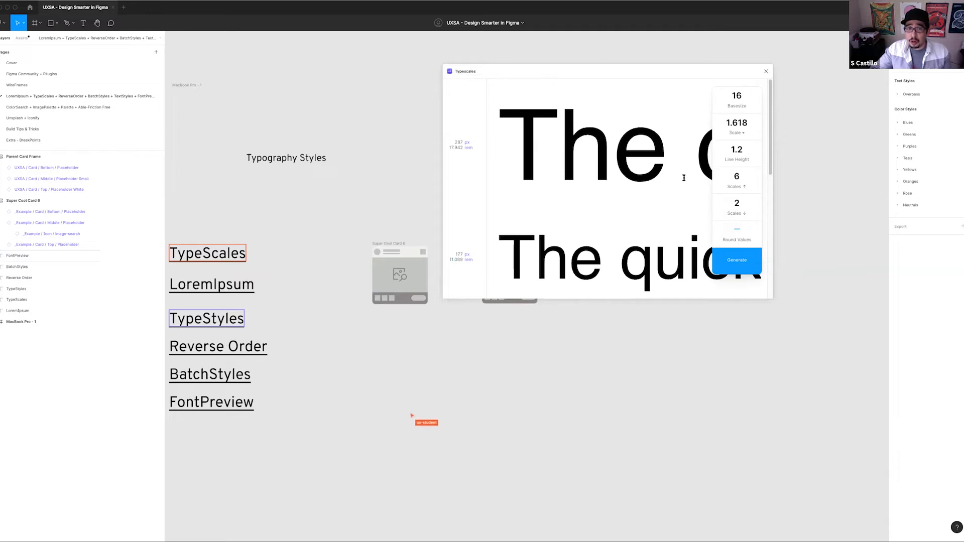
Set the Typescales scale to Major Third (1.25) and the line height to 1.1
click(736, 133)
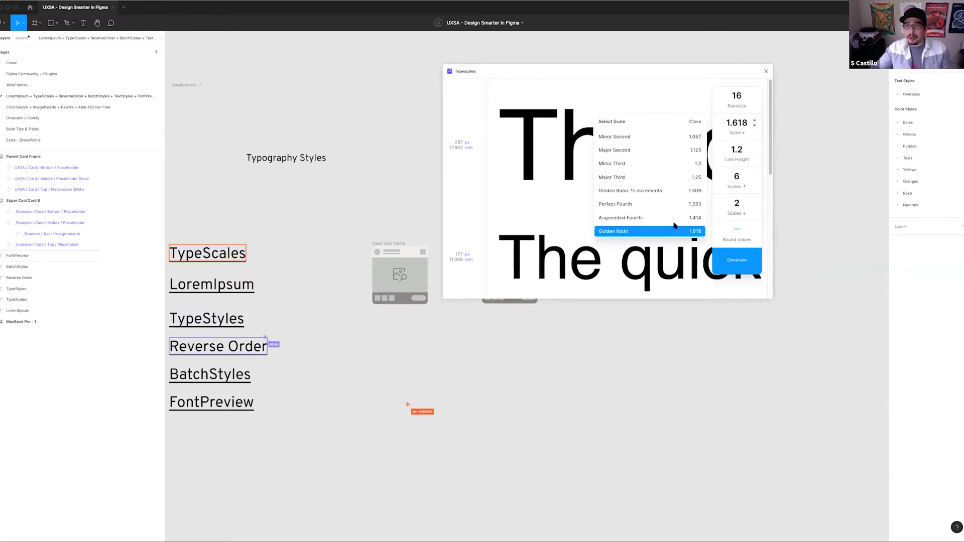
click(620, 175)
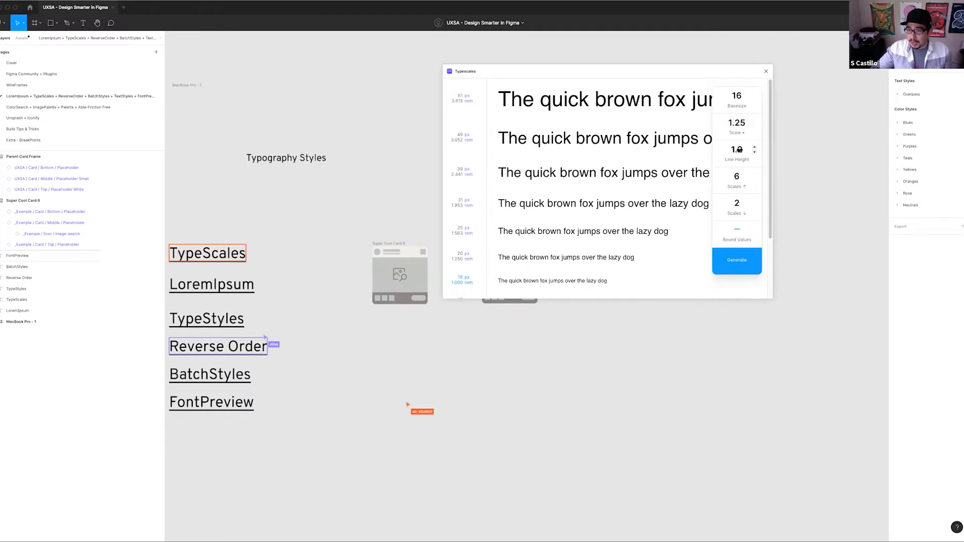
text(12)
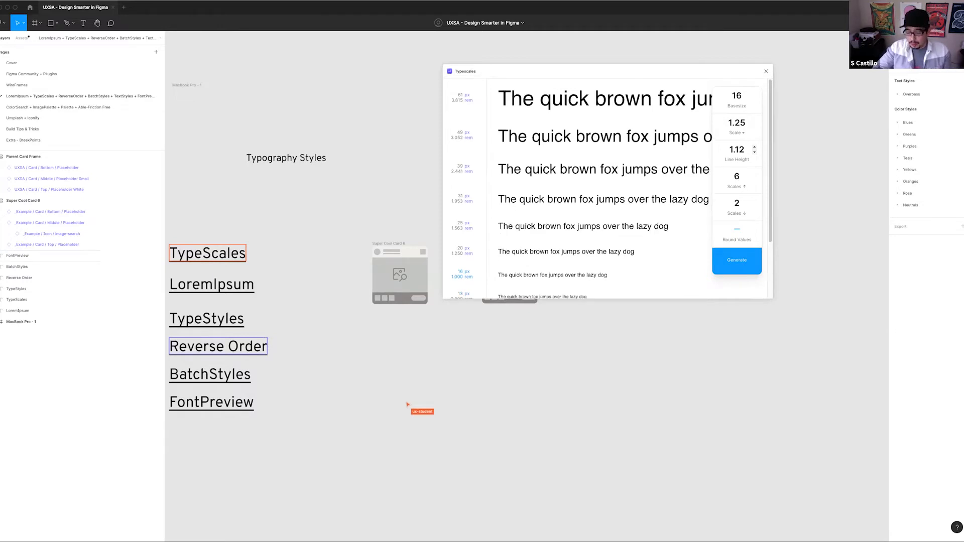
key(BackSpace)
key(BackSpace)
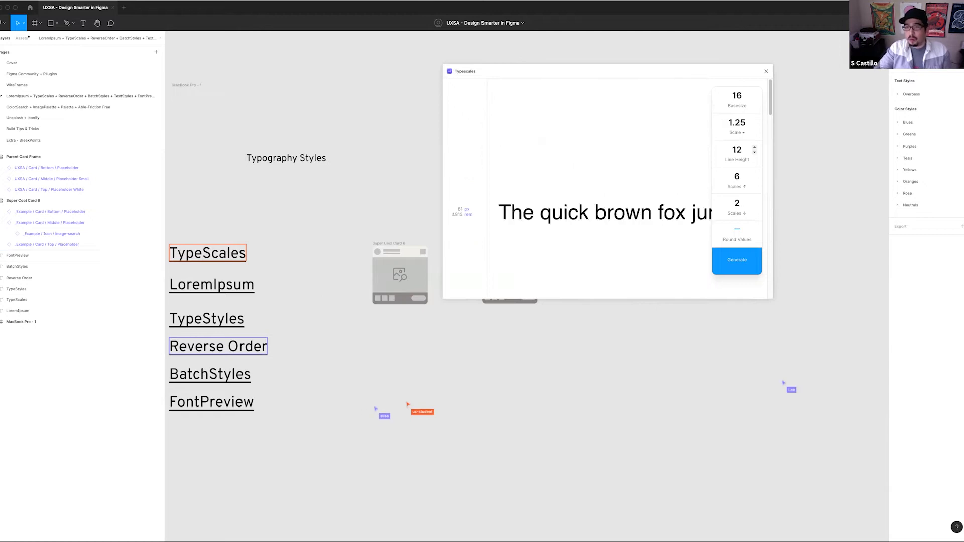
double_click(741, 151)
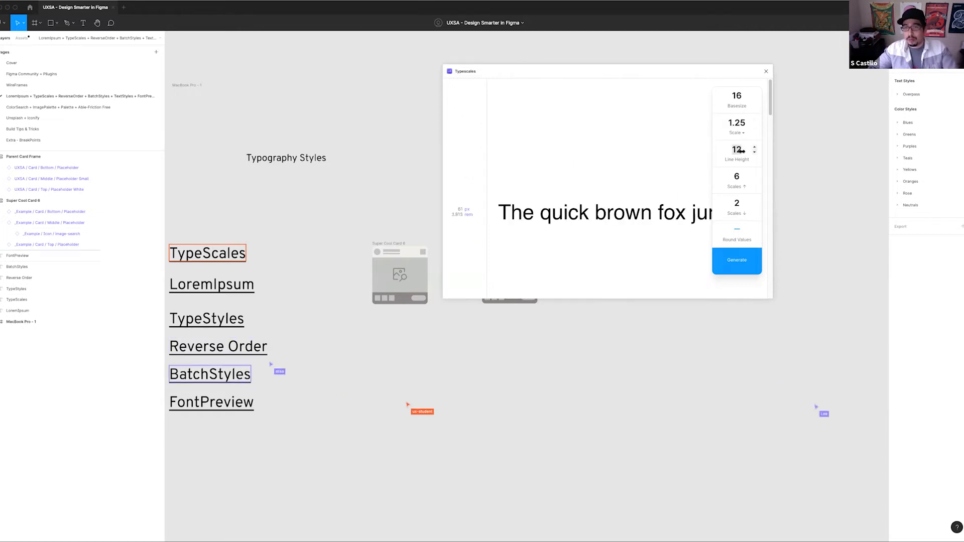
text(1.1)
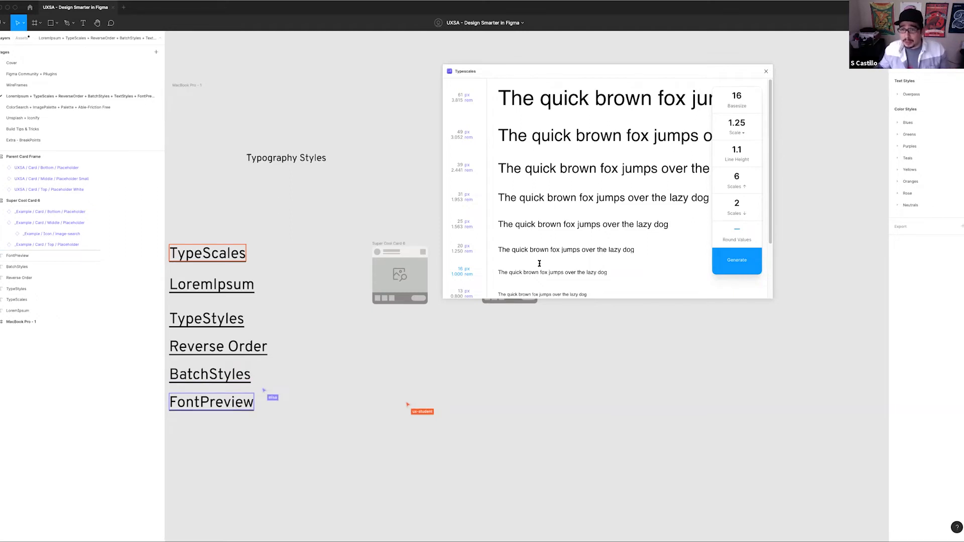
Try three sizes below the base, return to two, and toggle value rounding off and back on
scroll(552, 256, down, 1)
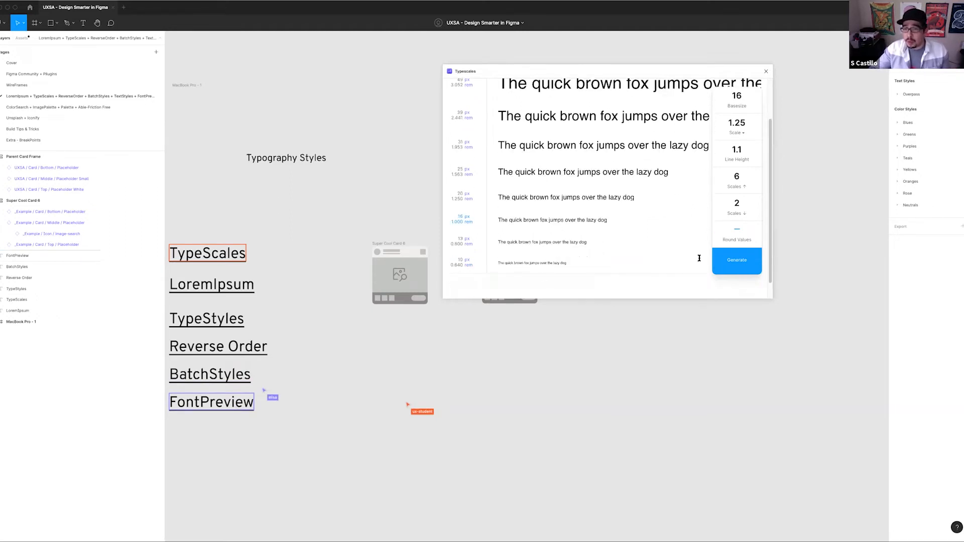
click(755, 200)
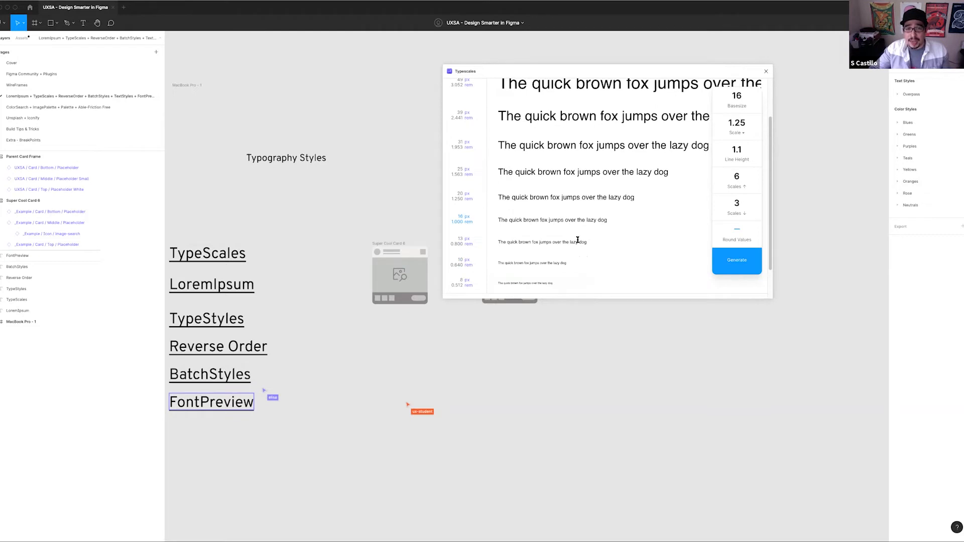
scroll(577, 241, down, 1)
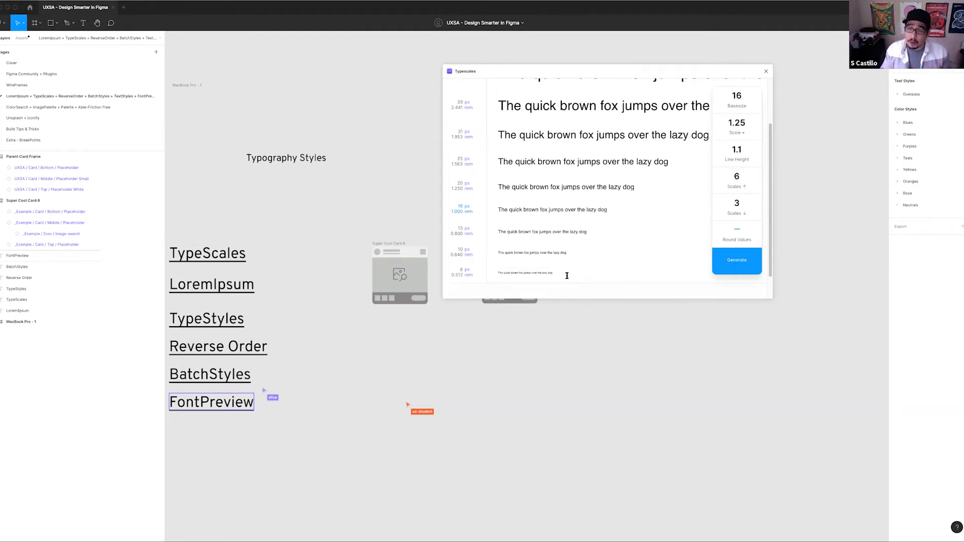
click(753, 207)
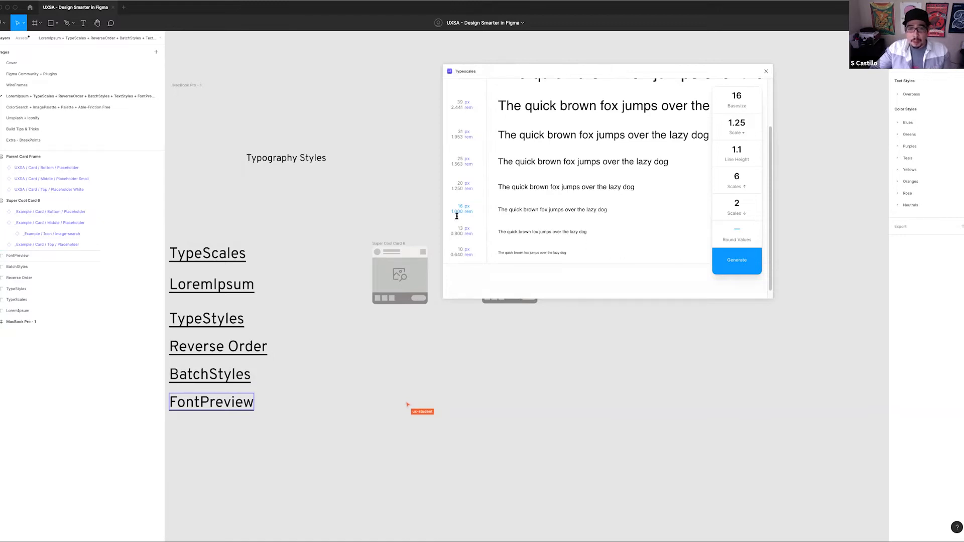
click(729, 232)
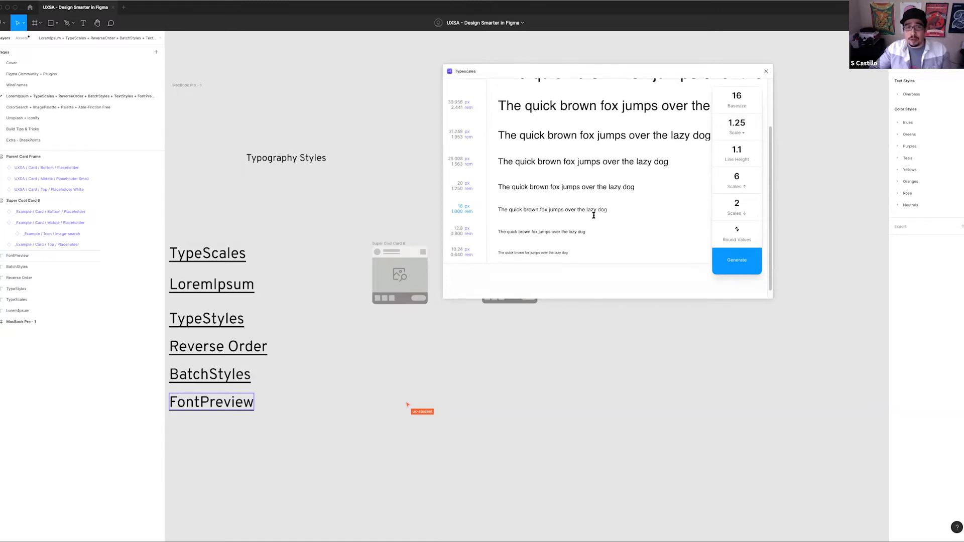
click(736, 233)
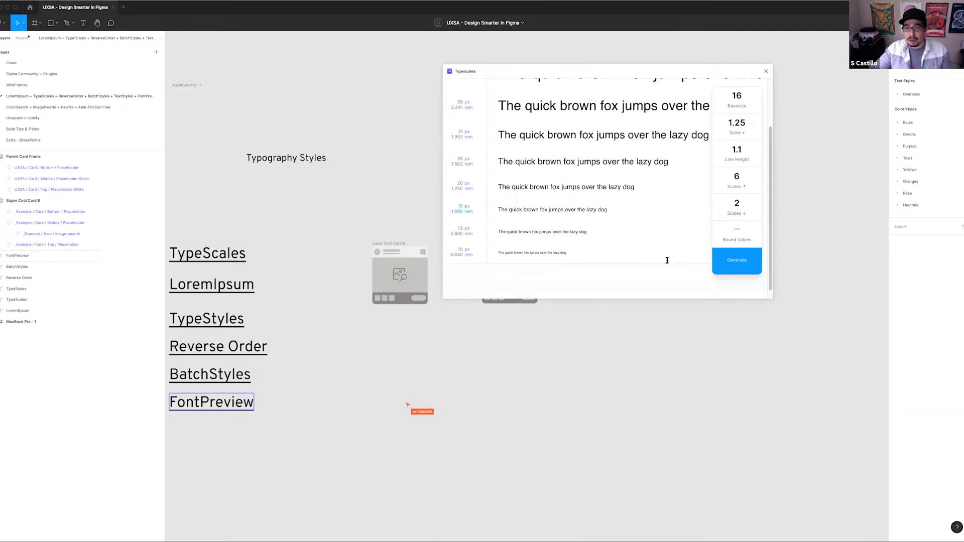
Generate the type scale onto the canvas and place its frame below the two placeholder cards
scroll(473, 171, up, 2)
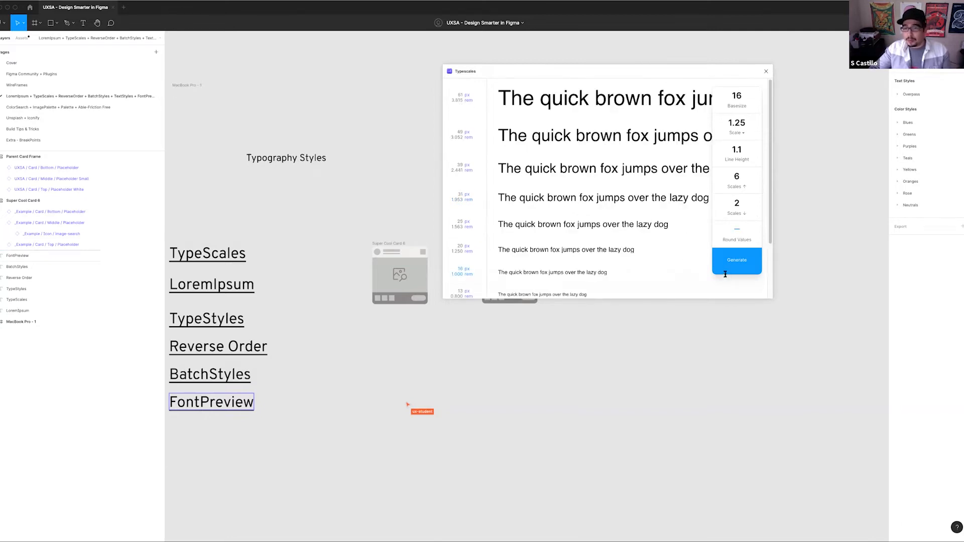
click(738, 262)
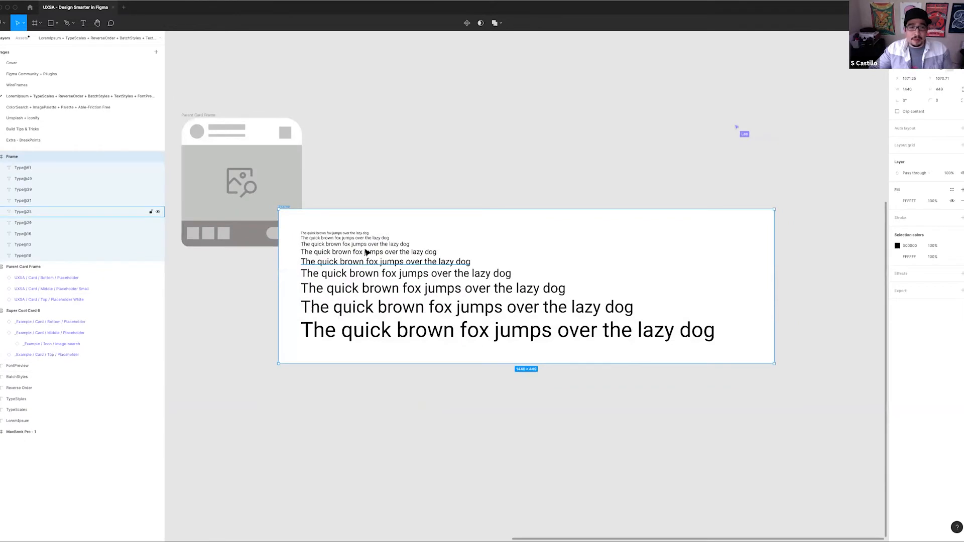
drag(341, 341, 341, 342)
drag(390, 256, 620, 197)
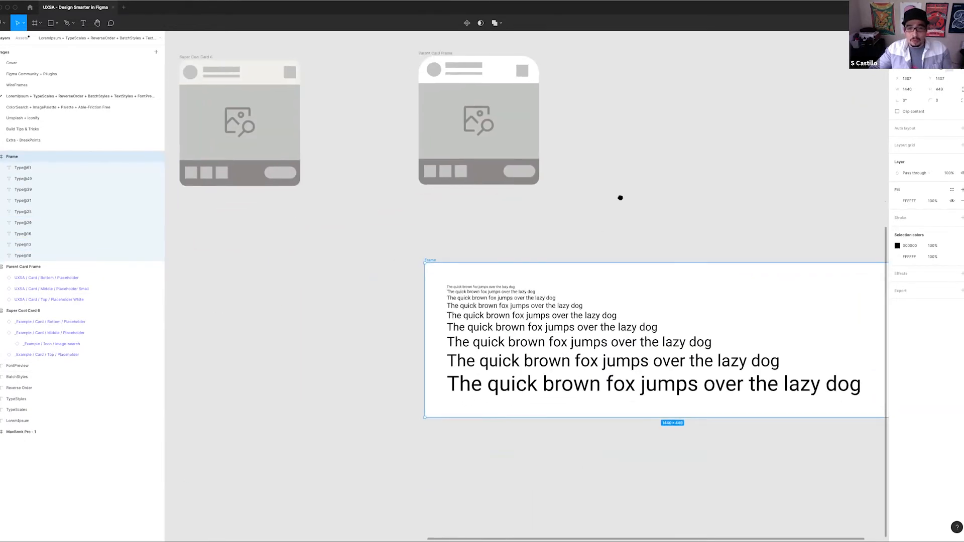
drag(580, 307, 511, 286)
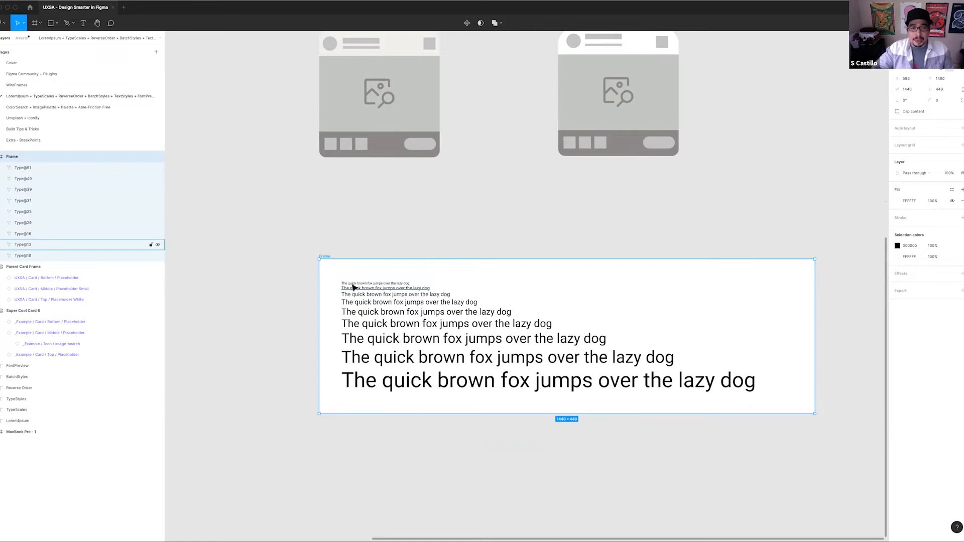
Select all text lines inside the generated frame and view the available text styles
key(Return)
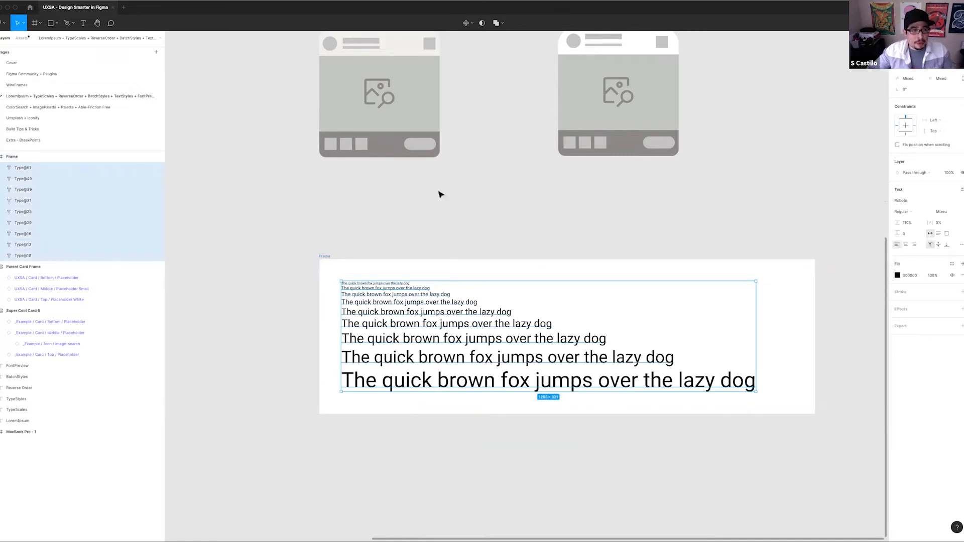
click(961, 189)
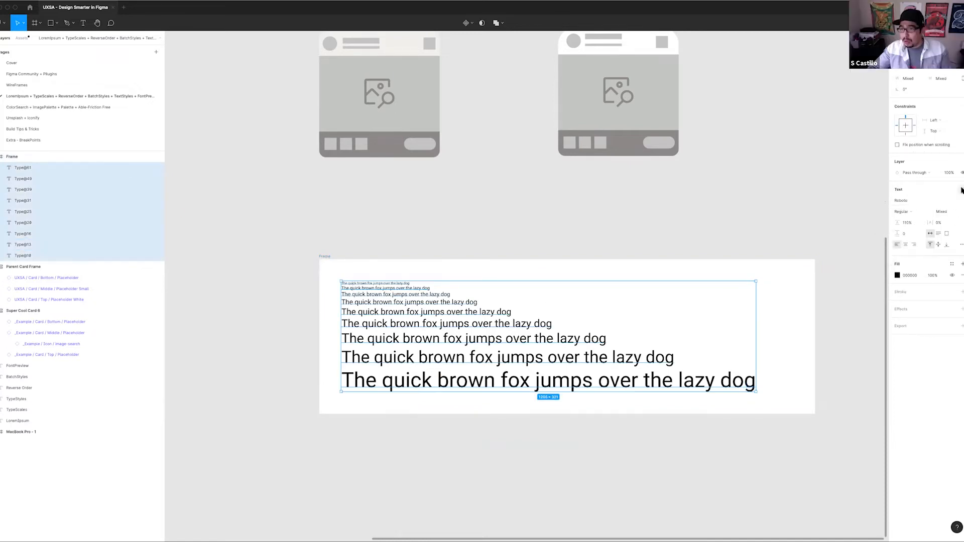
click(559, 227)
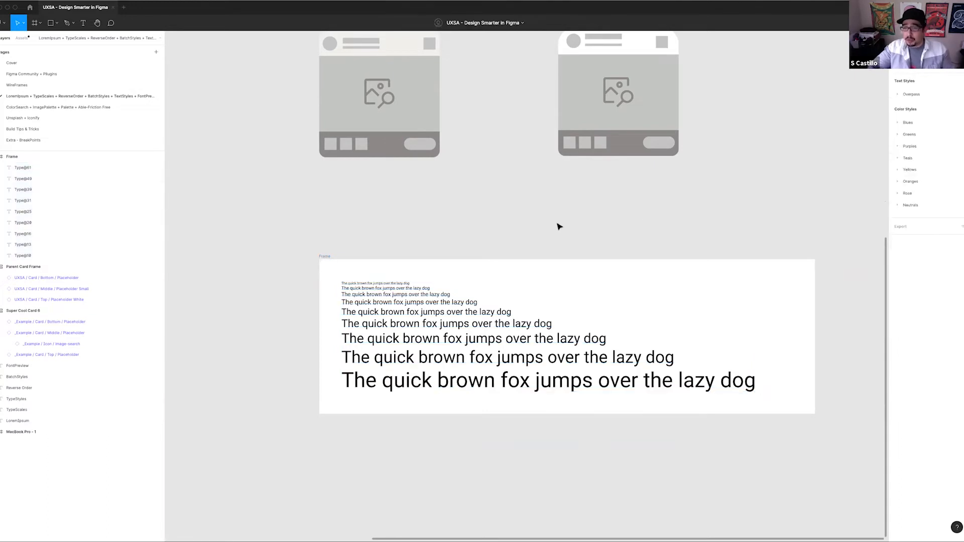
Select all the generated text lines, run the Font Preview plugin, and move its window clear of the type scale frame
click(347, 283)
drag(340, 276, 758, 402)
key(super+slash)
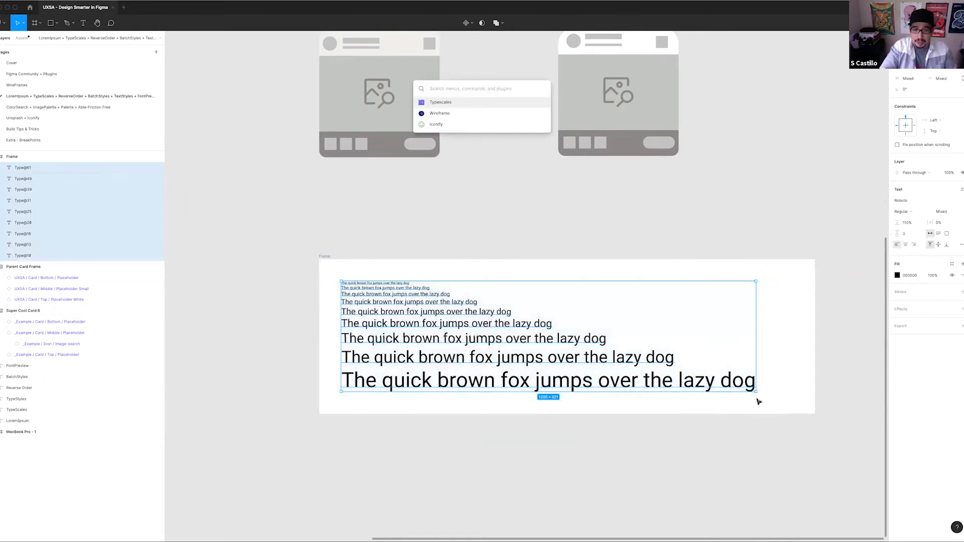
text(font)
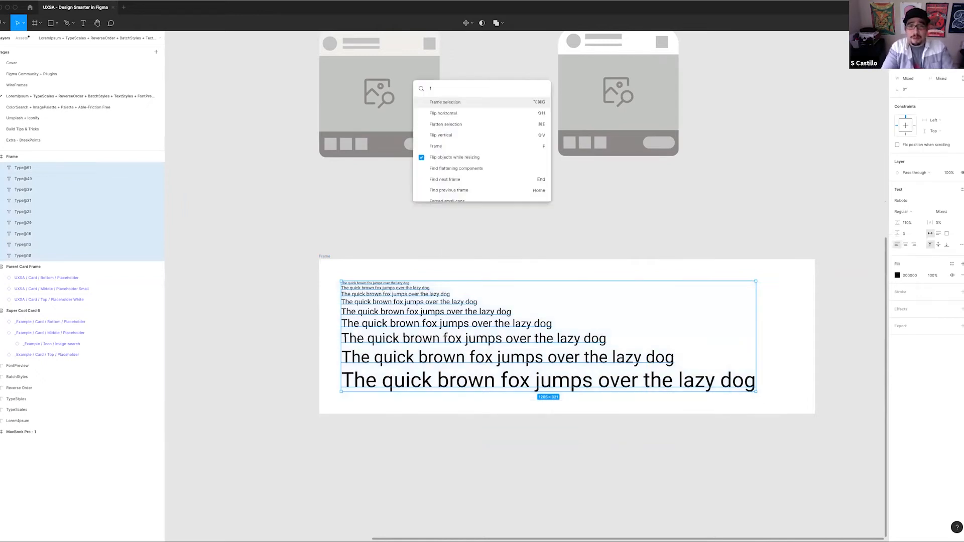
key(Down)
key(Down)
key(Down)
key(Down)
key(Down)
key(Down)
key(Down)
key(Down)
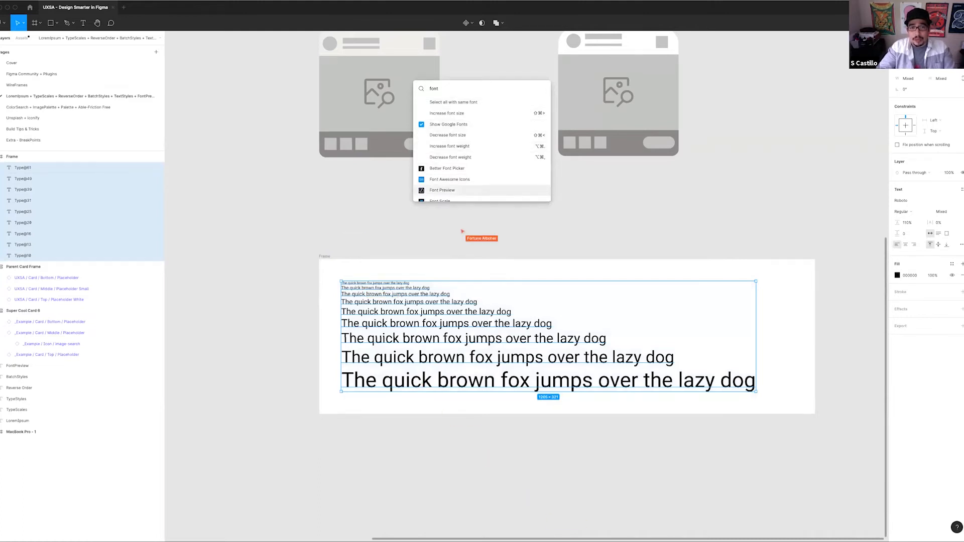
key(Return)
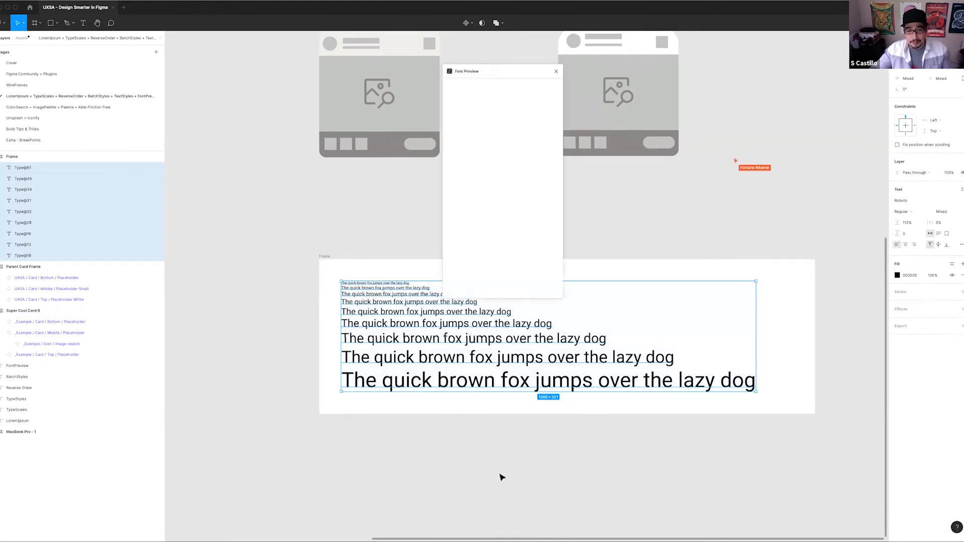
drag(520, 75, 494, 91)
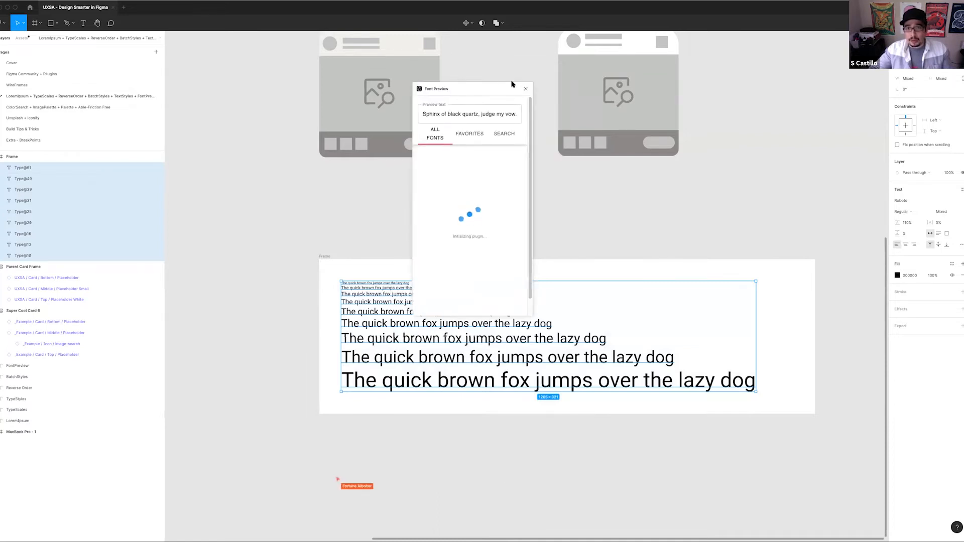
drag(414, 103, 251, 119)
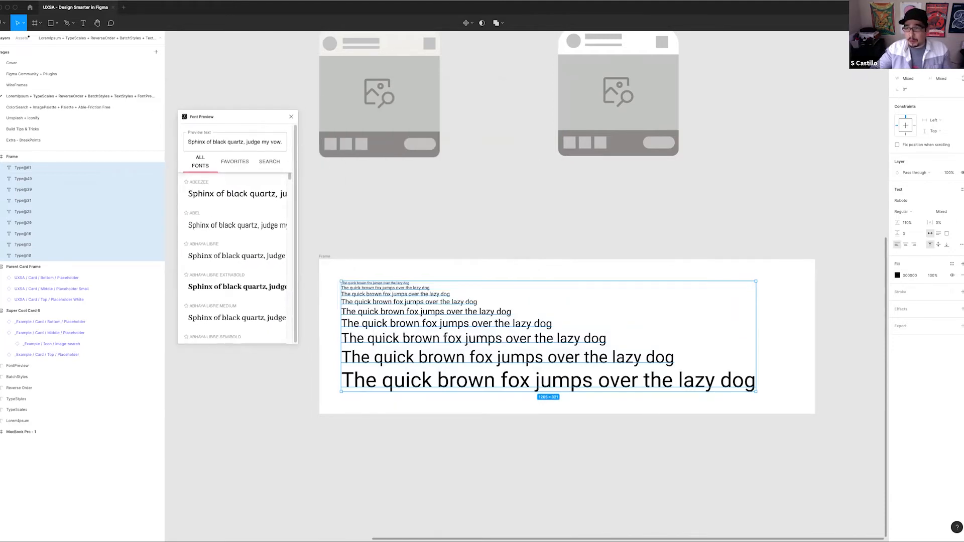
Compare the plugin's previews of all fonts with the built-in font family list for the selected text
click(962, 200)
click(223, 226)
scroll(223, 225, down, 6)
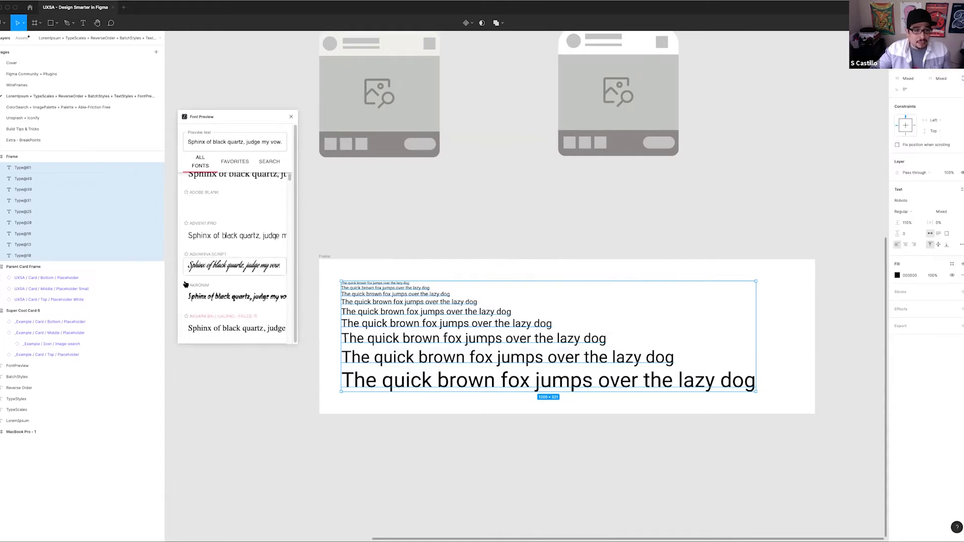
scroll(214, 216, down, 3)
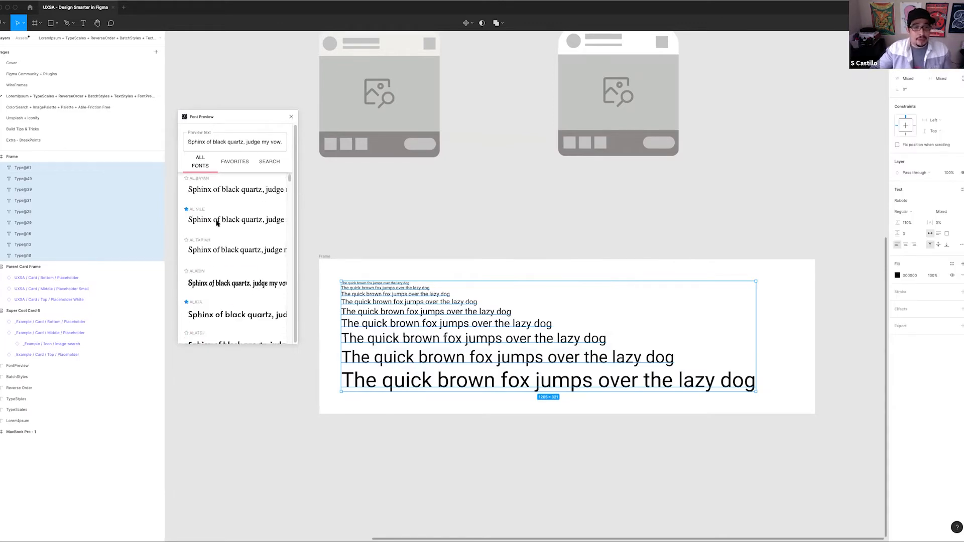
scroll(217, 241, down, 3)
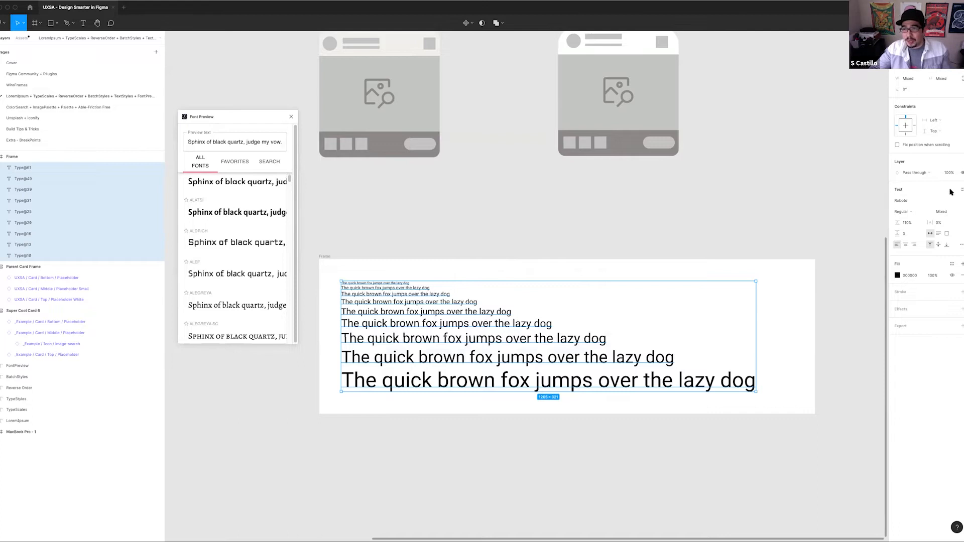
click(960, 201)
scroll(949, 176, up, 10)
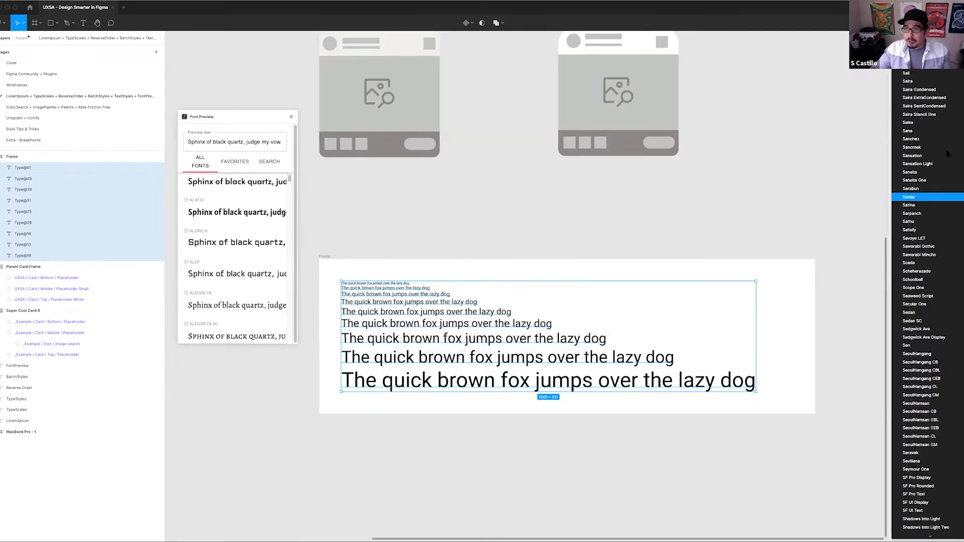
scroll(946, 144, up, 15)
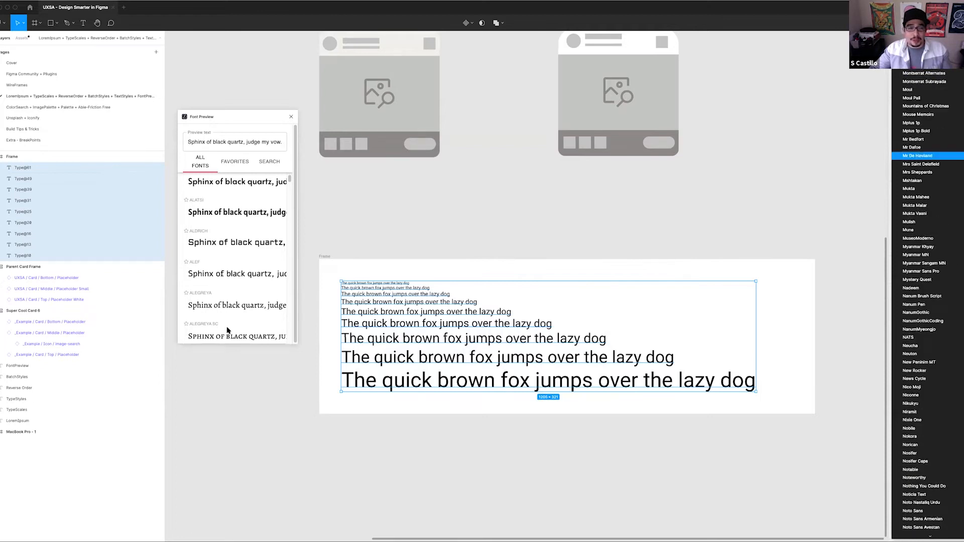
click(233, 171)
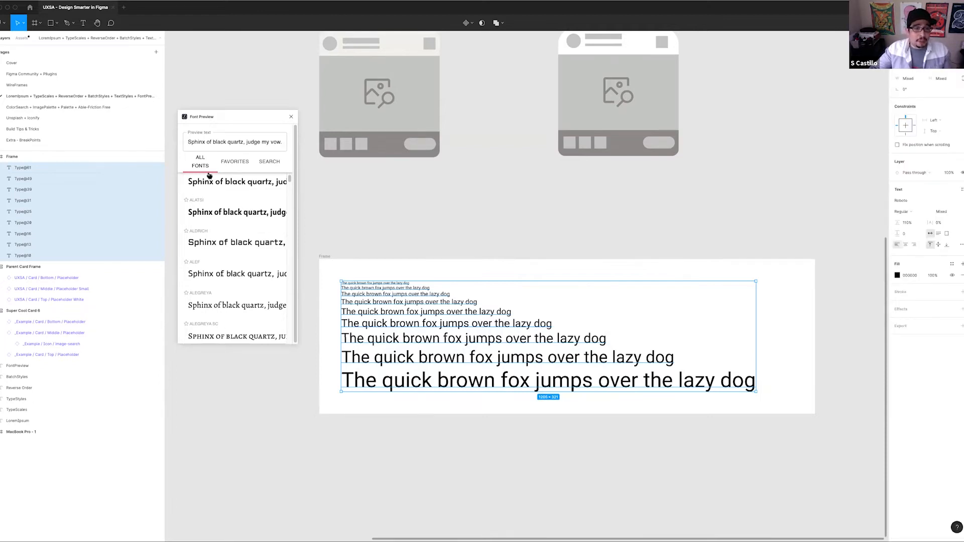
Browse the favorite fonts in Font Preview, including Assistant, Baskerville, Capriola and Courier
click(245, 163)
click(266, 160)
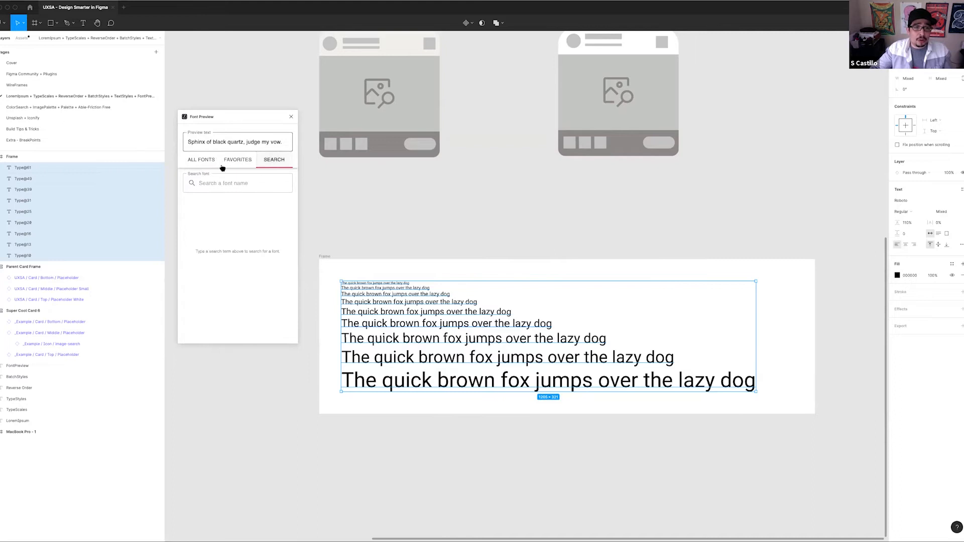
click(231, 160)
scroll(228, 214, down, 8)
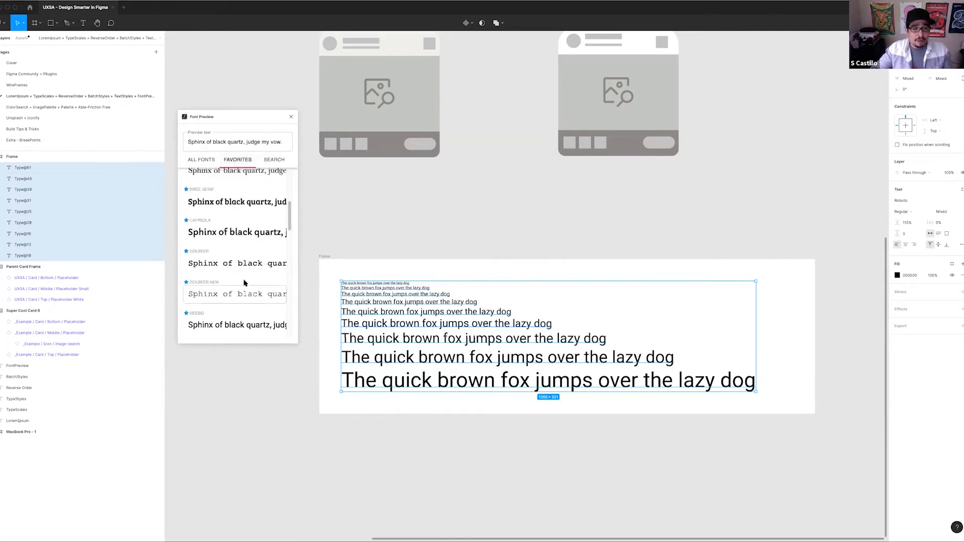
scroll(236, 297, up, 4)
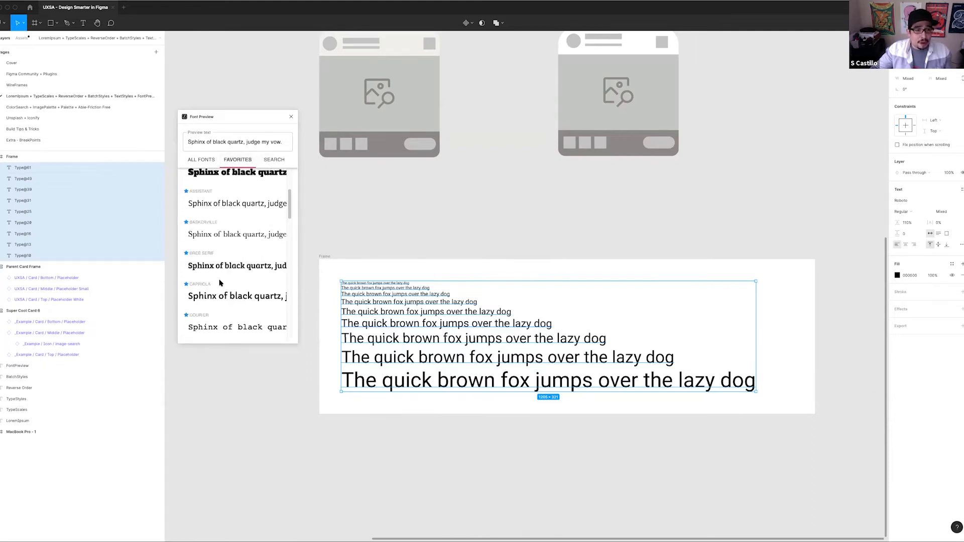
scroll(232, 217, down, 1)
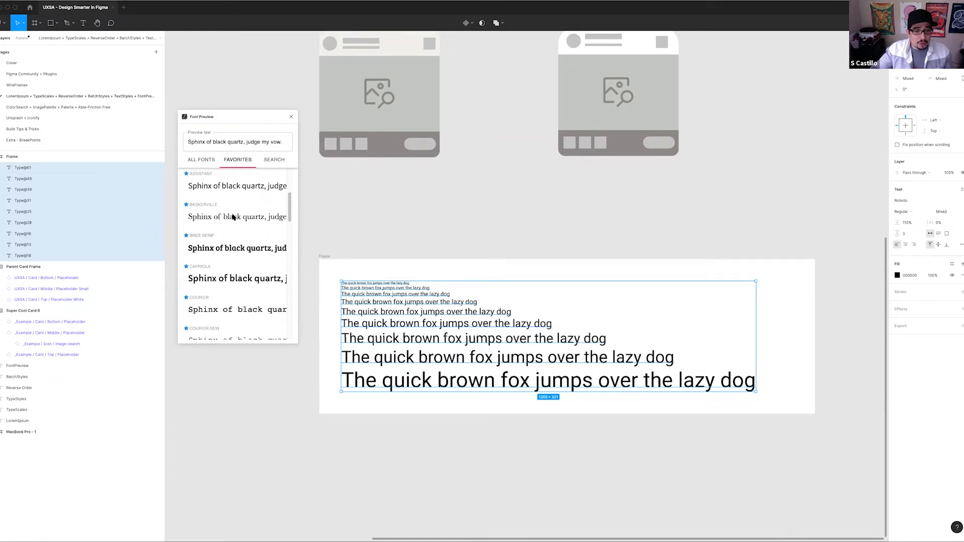
Apply the Courier font to the selected type scale lines and close Font Preview
click(208, 310)
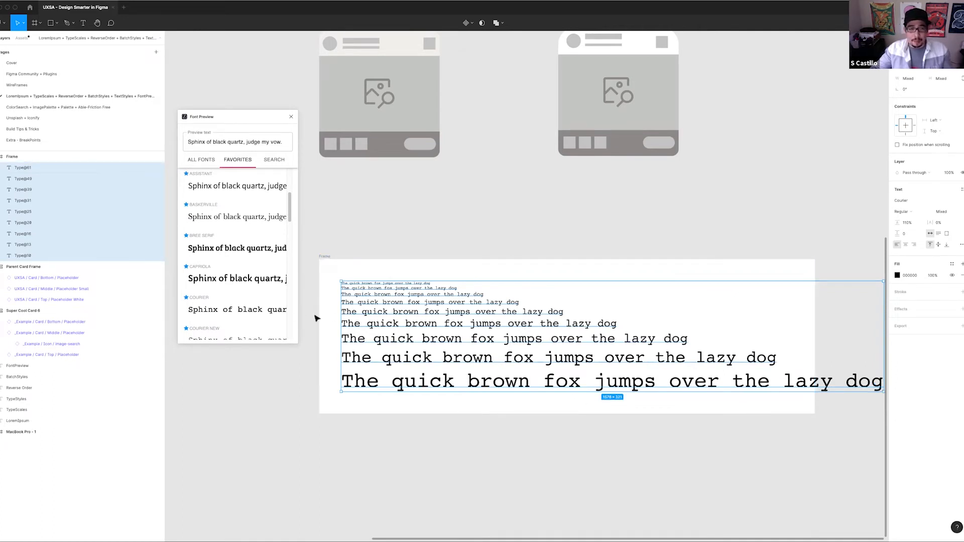
click(292, 119)
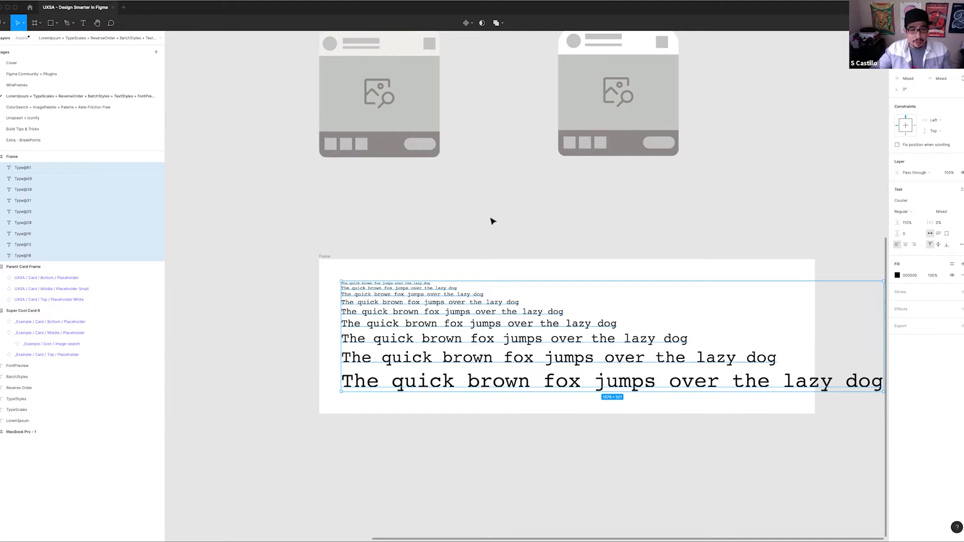
Ungroup the frame around the type scale so its text lines sit directly on the canvas
scroll(495, 203, right, 5)
scroll(495, 203, down, 1)
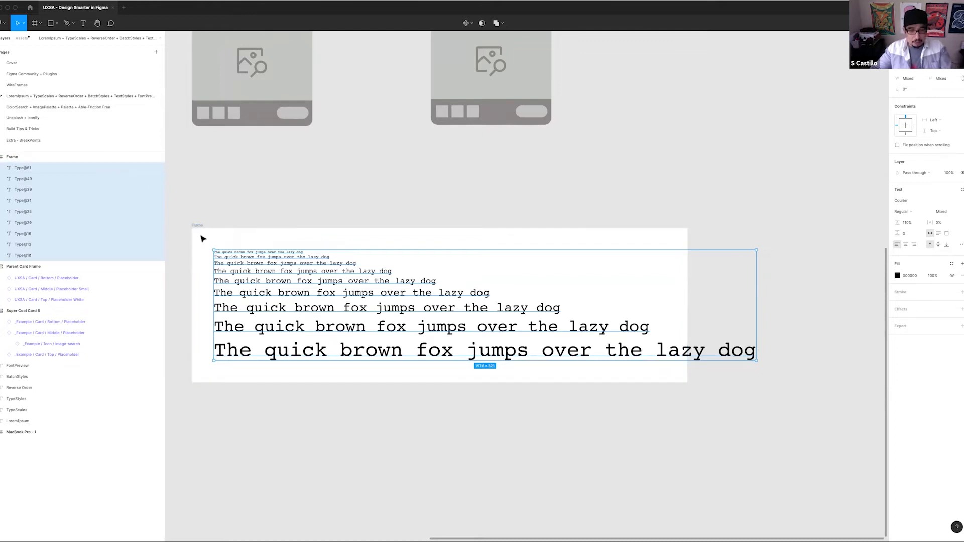
click(227, 234)
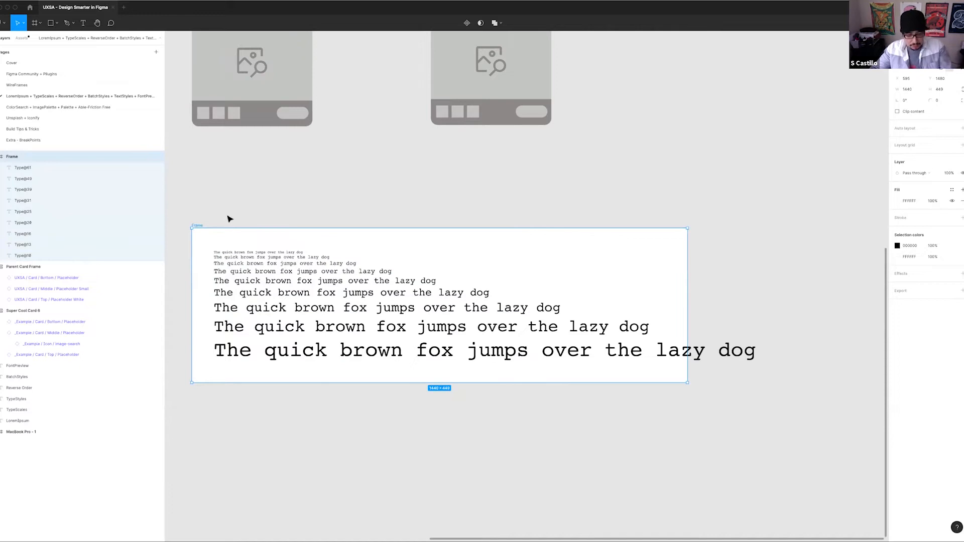
key(shift+super+g)
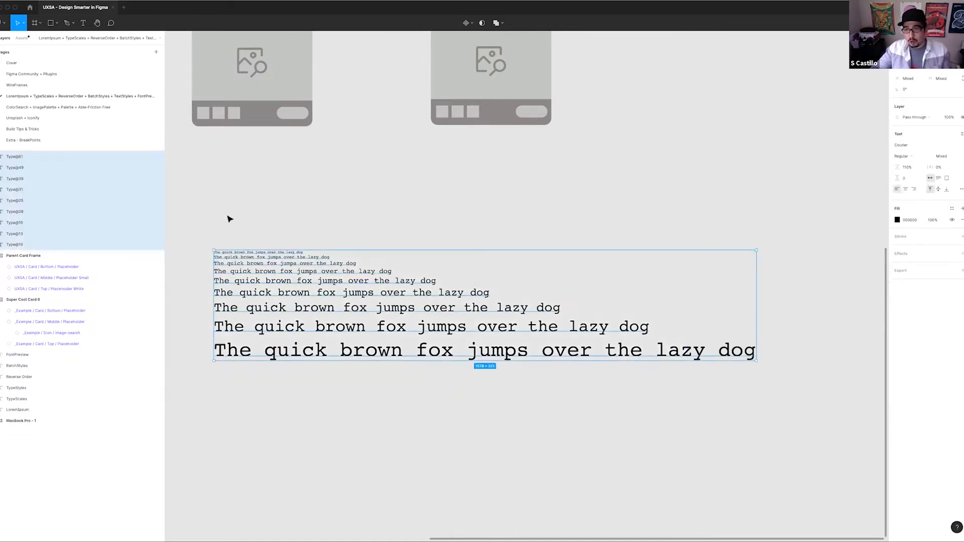
click(291, 226)
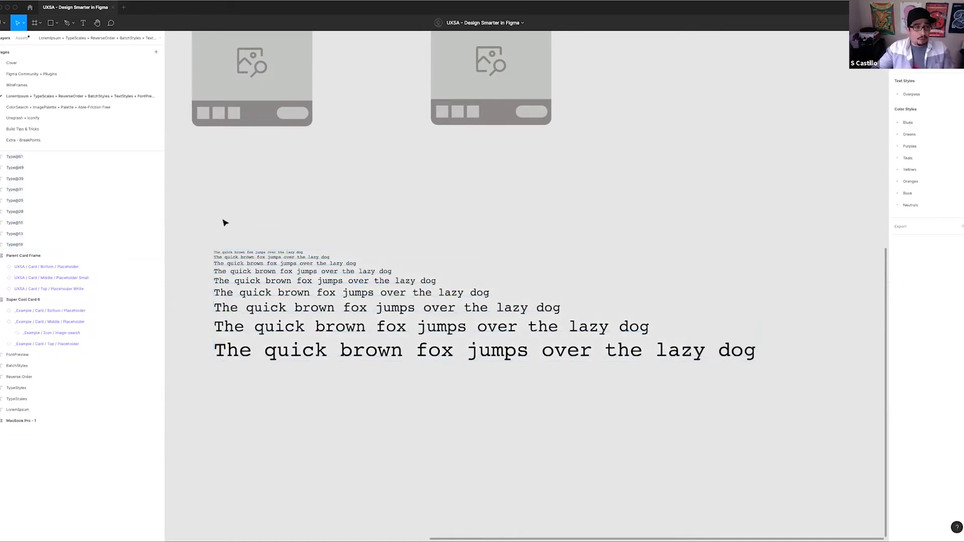
Select all the loose type scale lines and reverse their layer order with the Reverse Layers plugin
drag(223, 220, 575, 420)
drag(276, 228, 341, 235)
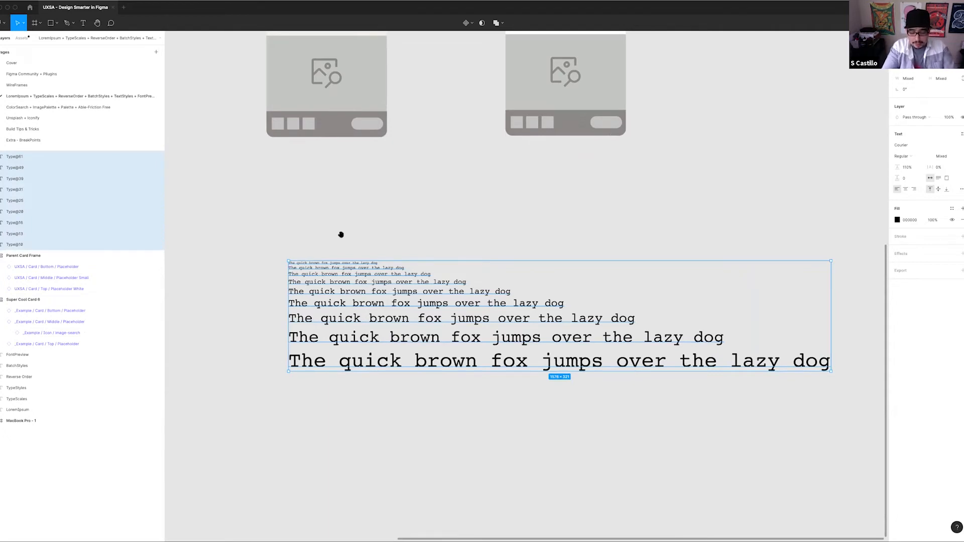
key(super+slash)
text(re)
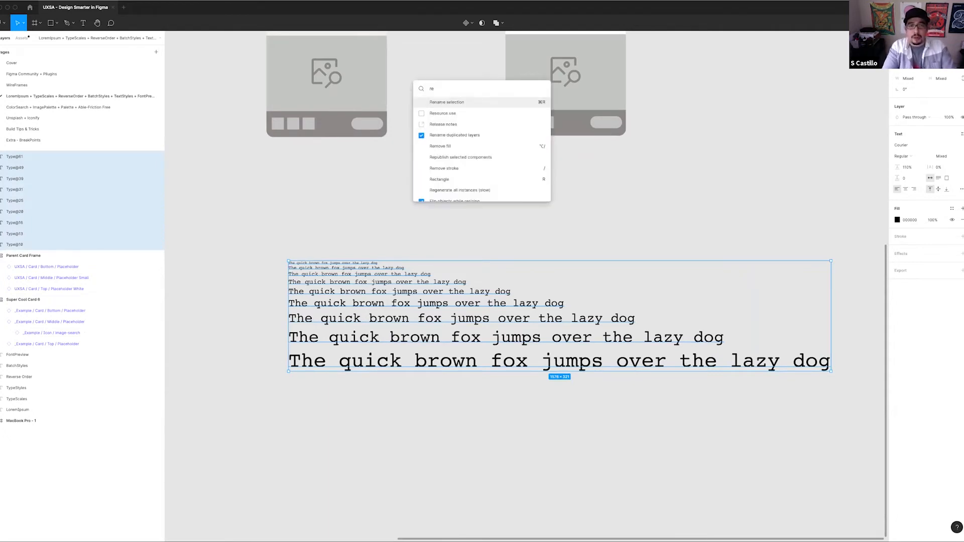
text(ve)
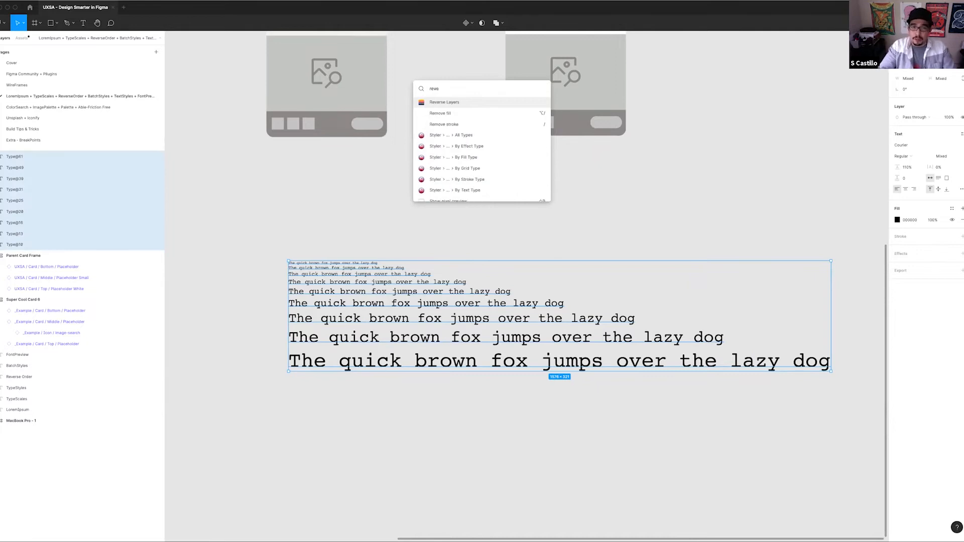
key(Return)
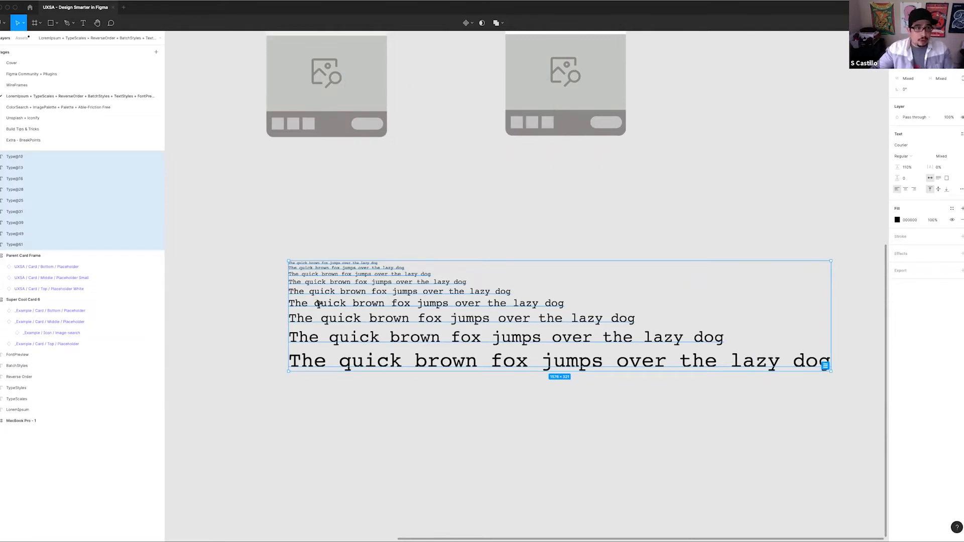
Wrap all the type scale lines in a new frame and give it vertical auto layout with a spacing of 25
drag(285, 231, 853, 415)
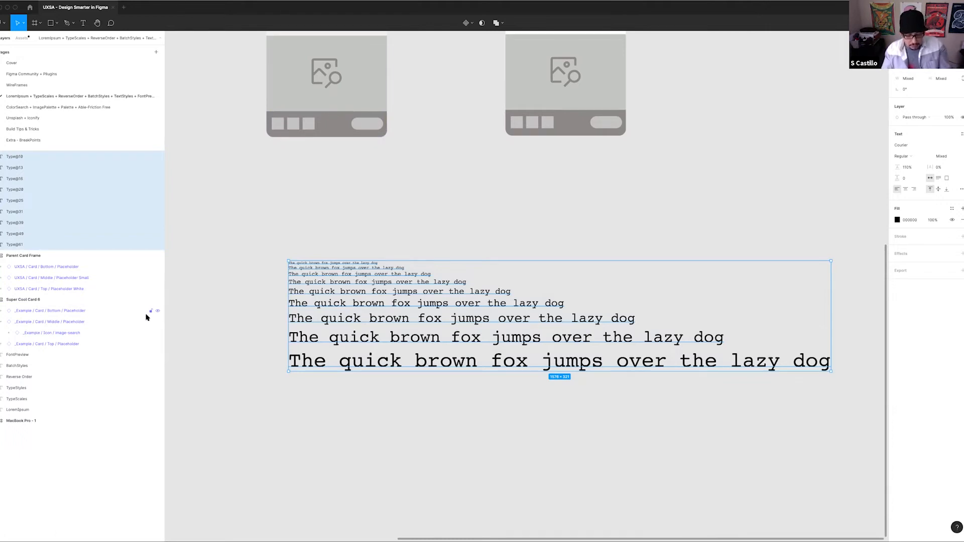
key(super+alt+g)
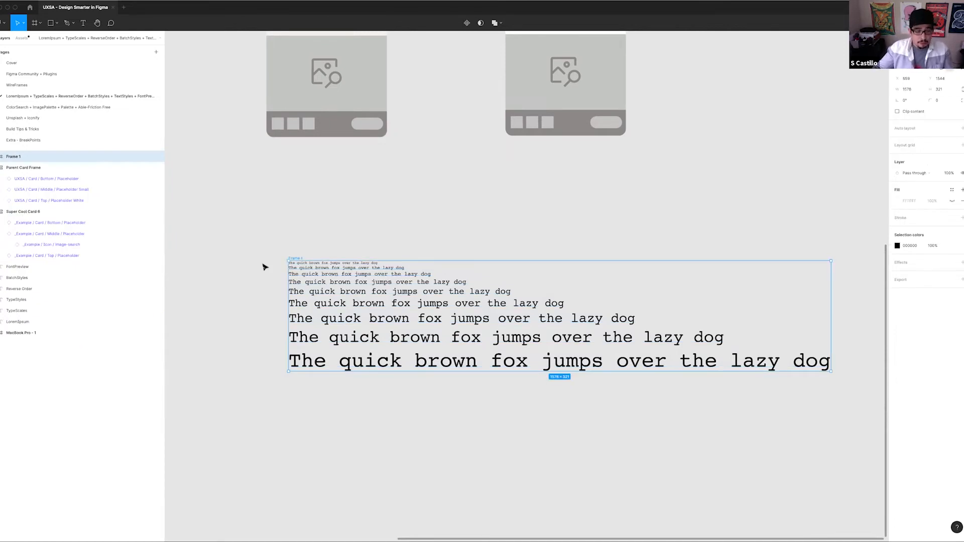
key(shift+a)
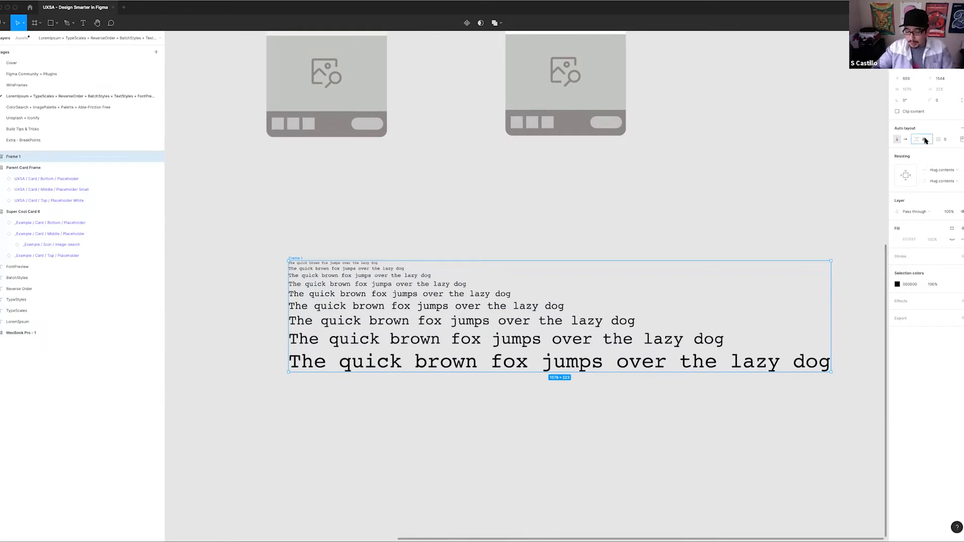
key(Return)
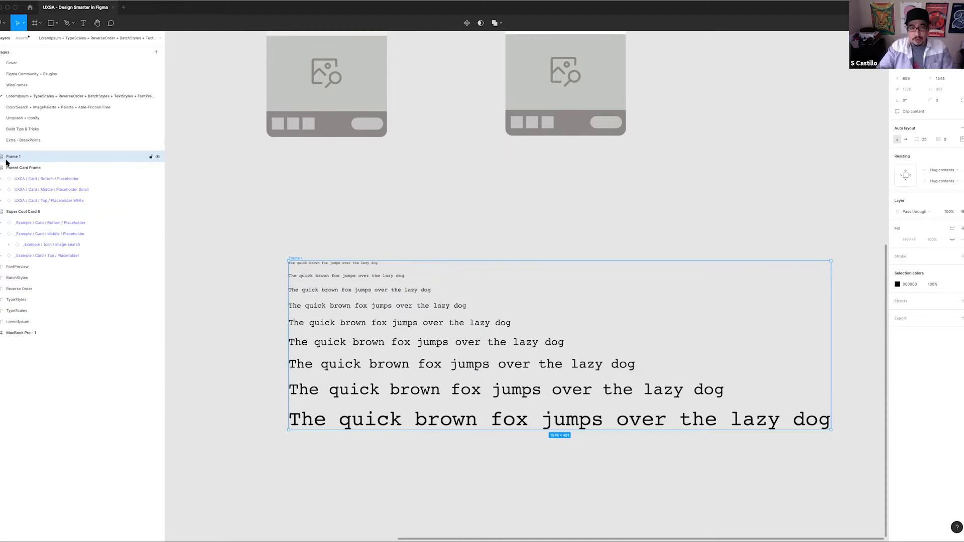
Select the text lines inside the auto layout frame and run Reverse Layers to put the largest line first
key(Return)
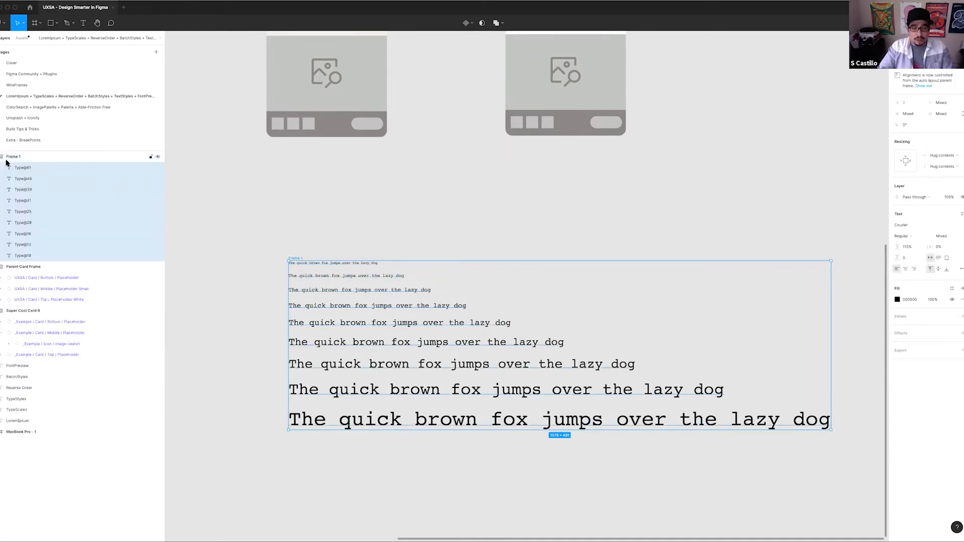
key(super+slash)
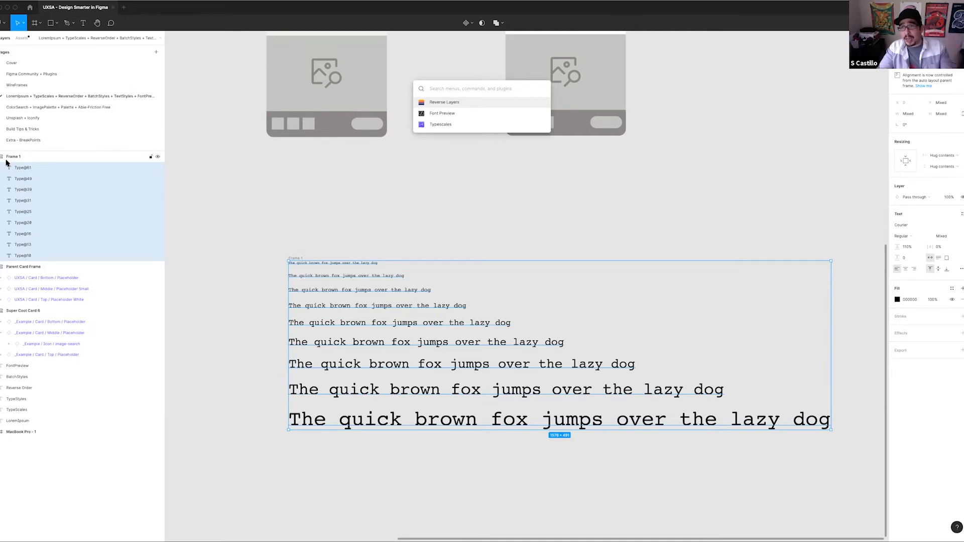
key(Return)
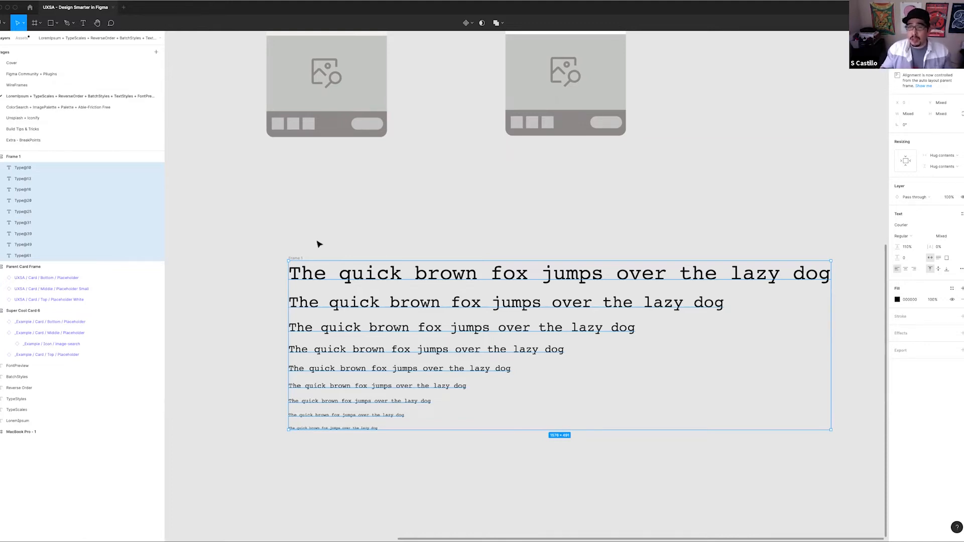
scroll(346, 226, up, 1)
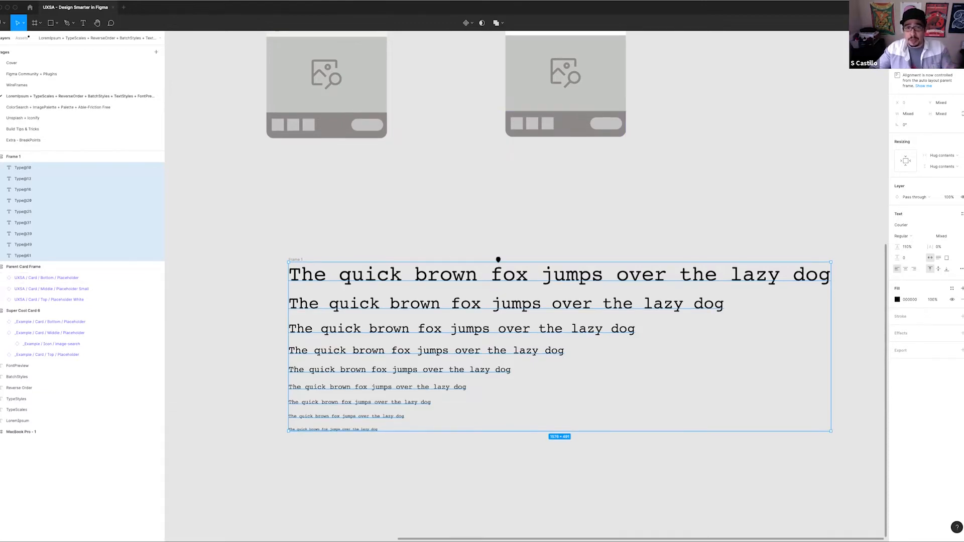
key(c)
scroll(517, 226, up, 3)
click(537, 186)
key(Escape)
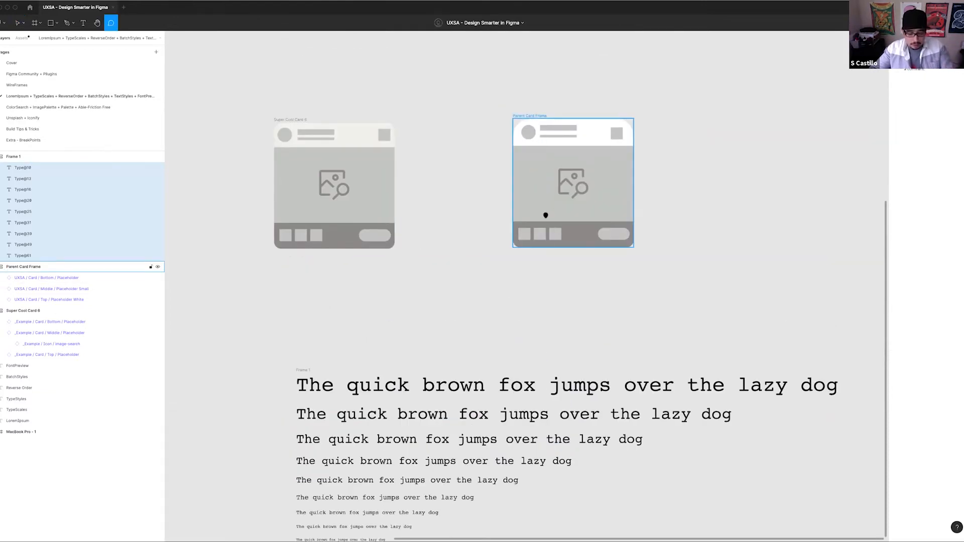
key(Escape)
click(537, 145)
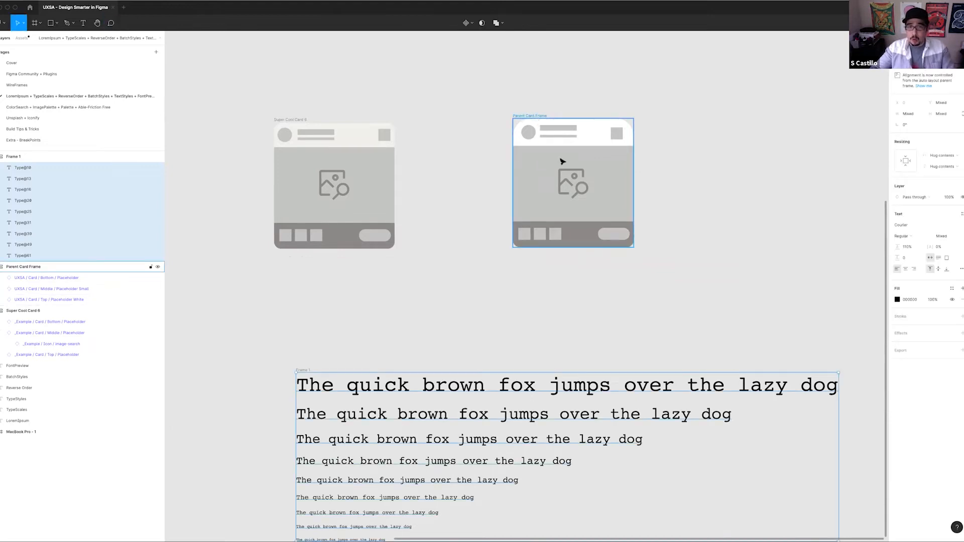
Select the type scale frame and search the available plugin commands for "Typ"
scroll(488, 229, down, 1)
click(325, 176)
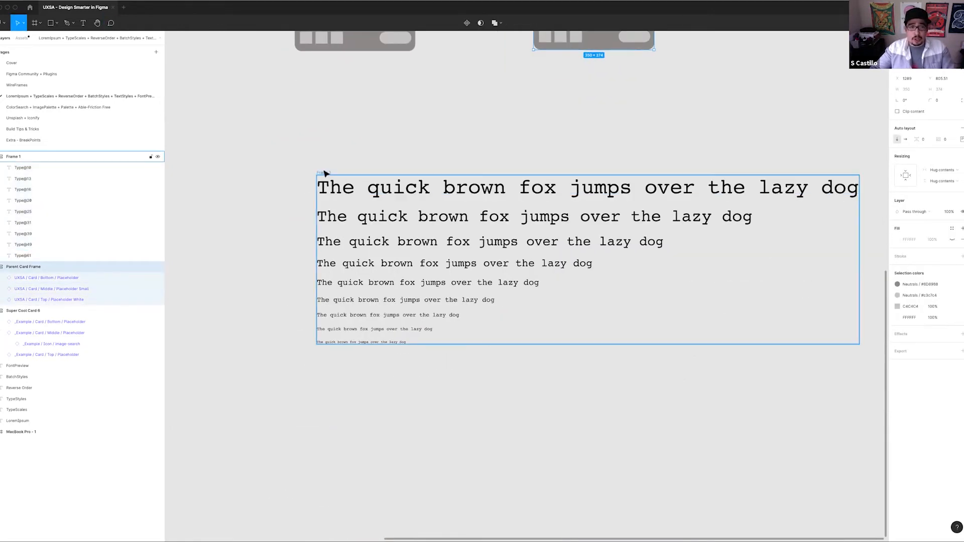
drag(243, 119, 588, 290)
scroll(517, 290, down, 3)
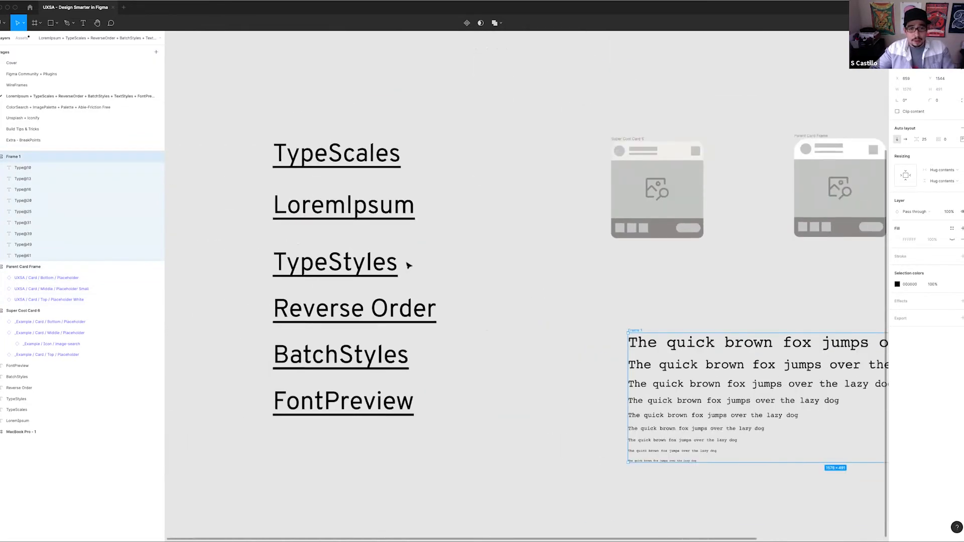
scroll(409, 265, down, 2)
click(370, 259)
drag(606, 277, 418, 221)
click(351, 261)
drag(365, 245, 736, 390)
key(ctrl+/)
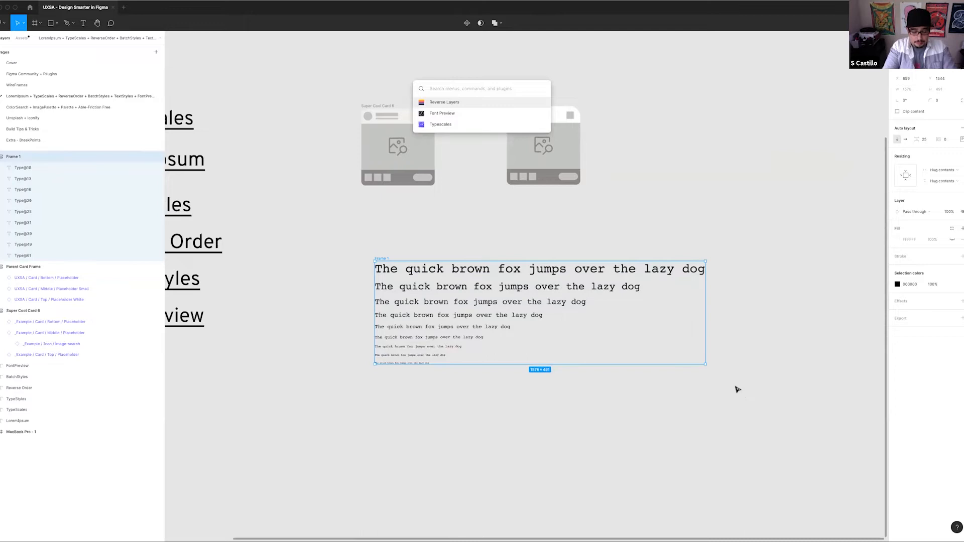
text(Typ)
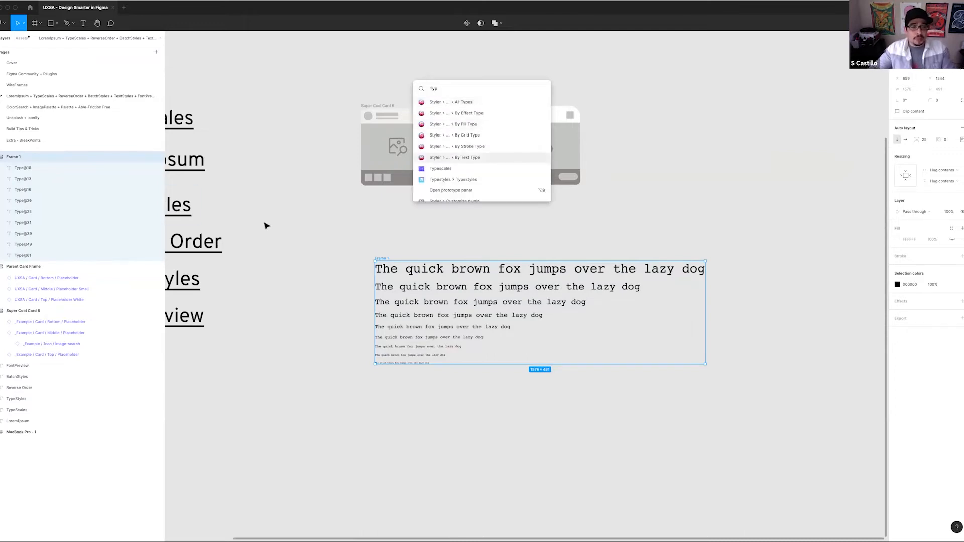
click(329, 230)
Replace the TypeStyles entry in the underlined plugin list with "Styler"
drag(261, 222, 492, 211)
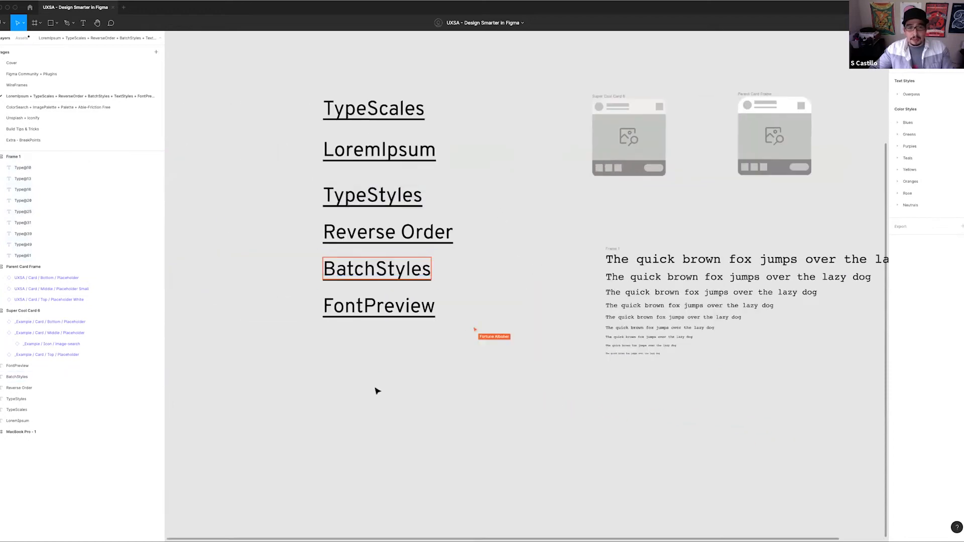
click(376, 197)
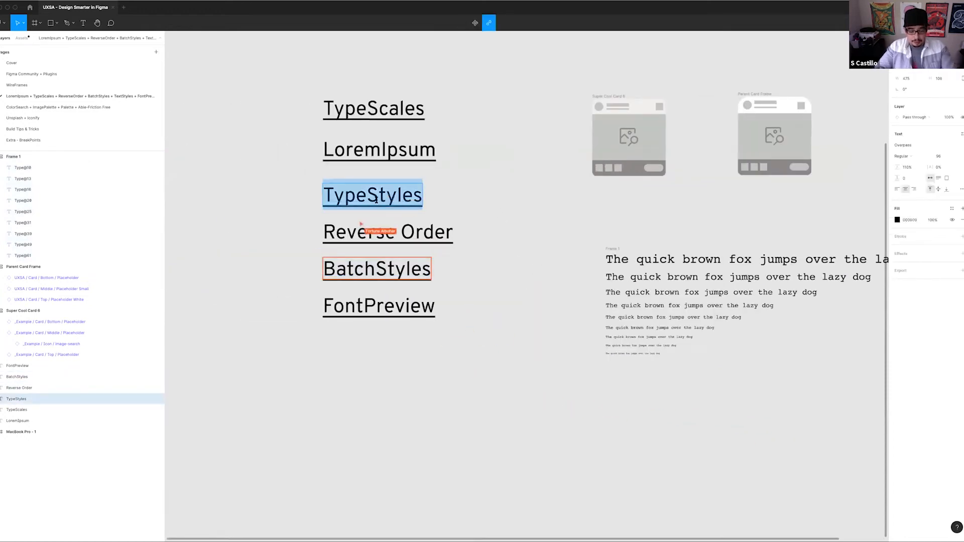
text(Styler)
key(Escape)
drag(401, 196, 376, 198)
Try to generate text styles from the type scale frame with Styler's Generate Styles command
scroll(452, 271, right, 5)
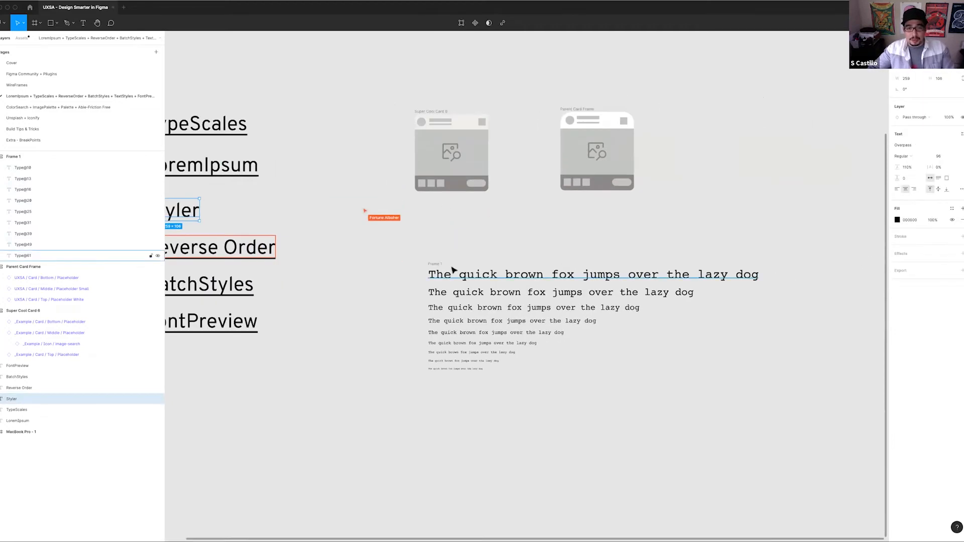
click(441, 265)
key(super+slash)
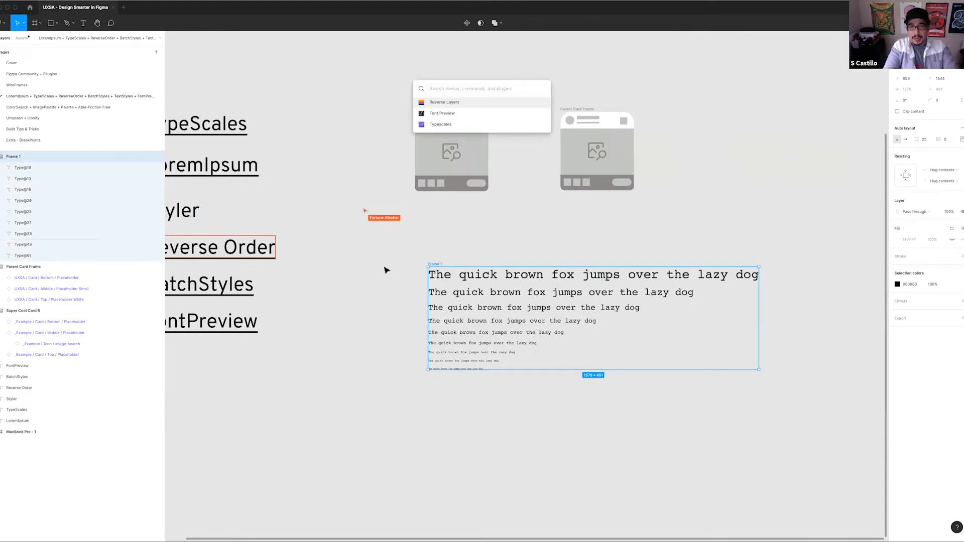
text(style)
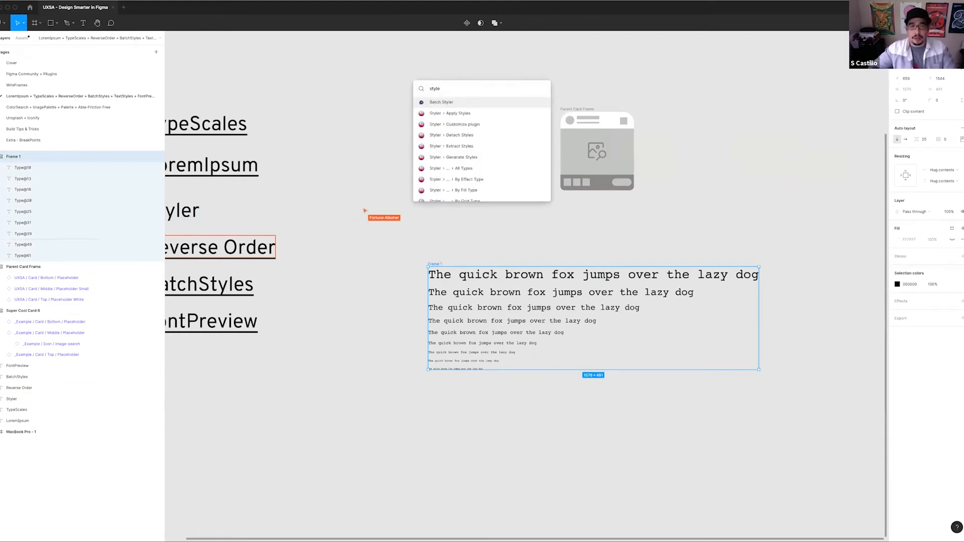
click(461, 157)
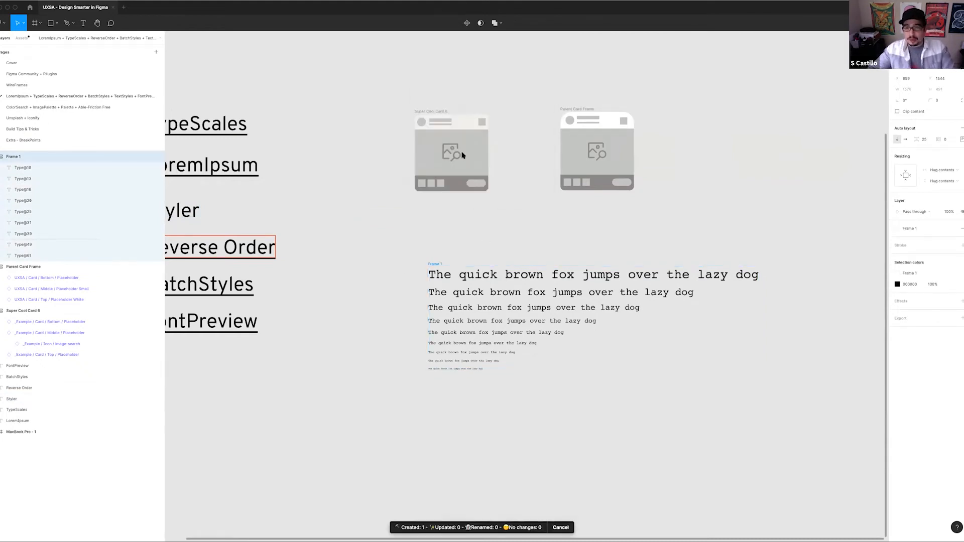
Ungroup the auto layout frame around the type scale, leaving all its text lines selected
scroll(450, 234, right, 3)
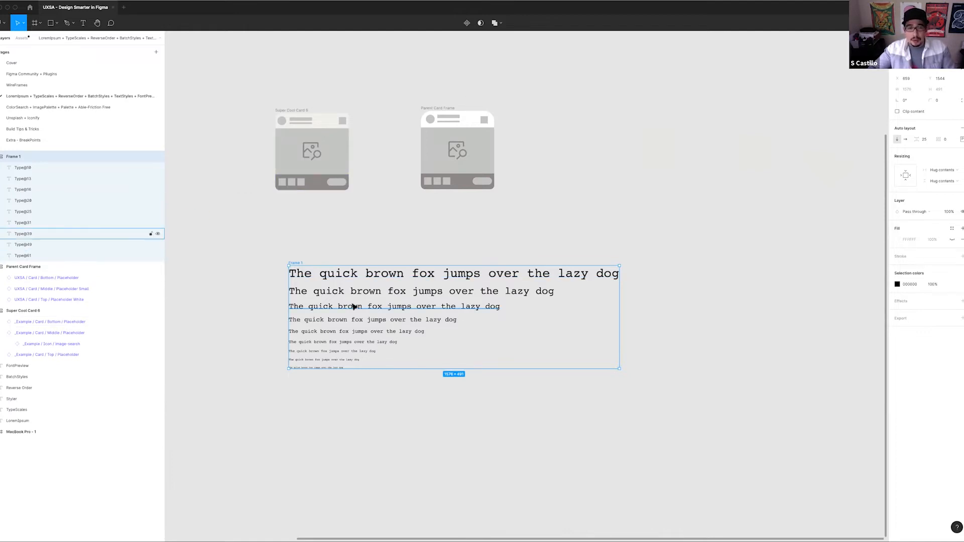
drag(305, 243, 365, 245)
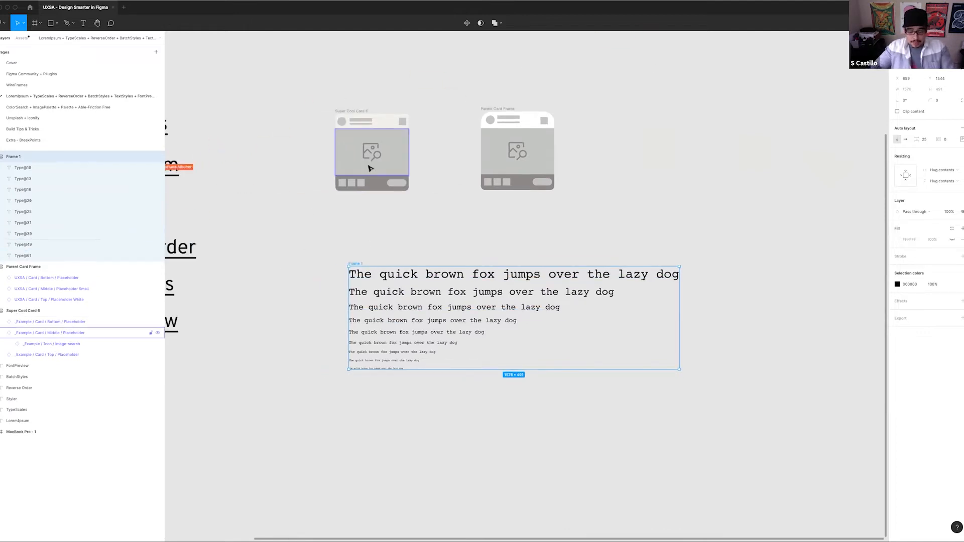
key(super+slash)
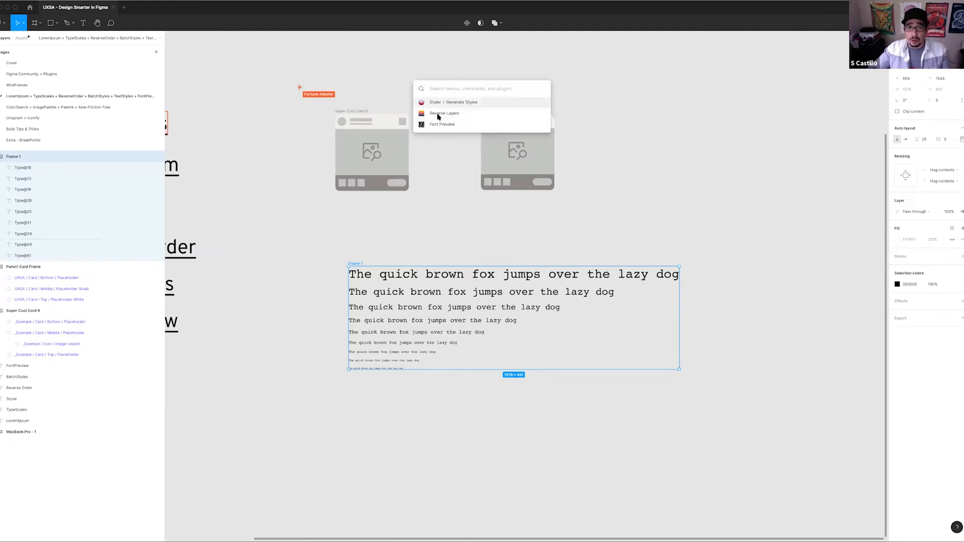
click(394, 248)
click(354, 265)
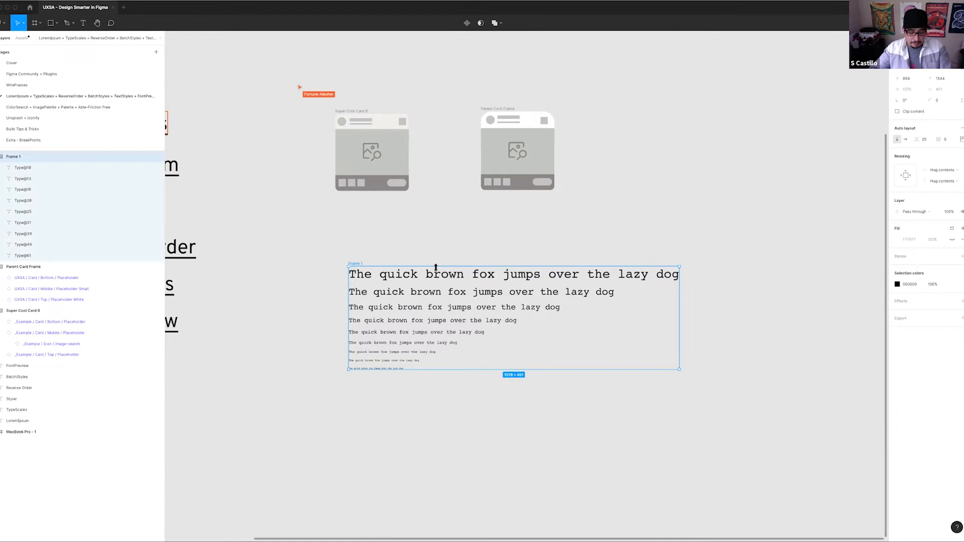
key(super+shift+g)
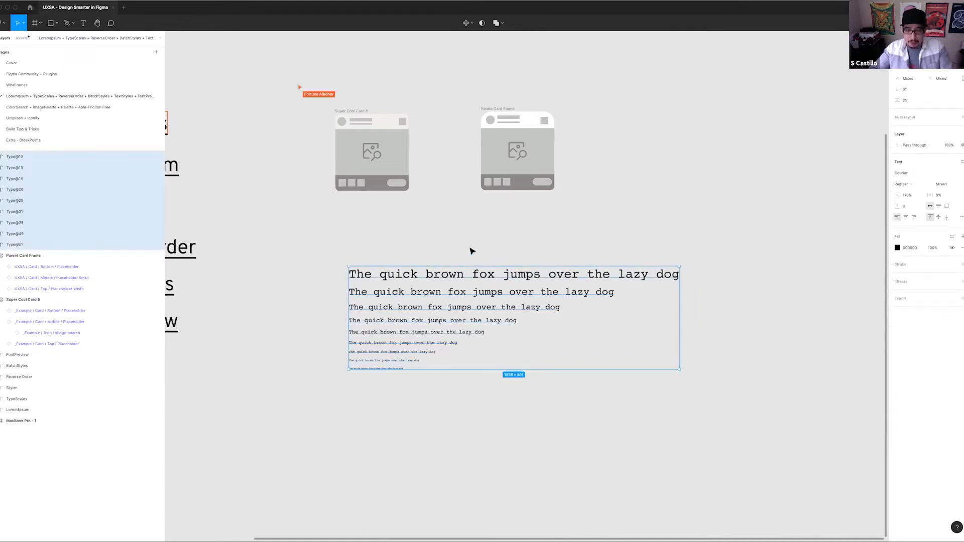
Generate text styles from the selected type scale lines with Styler's Generate Styles command
drag(331, 245, 714, 392)
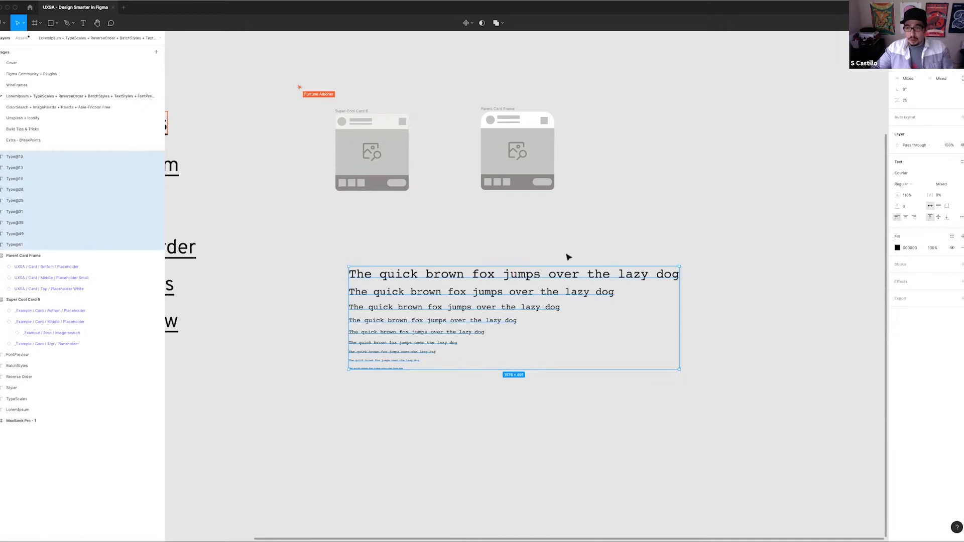
key(super+slash)
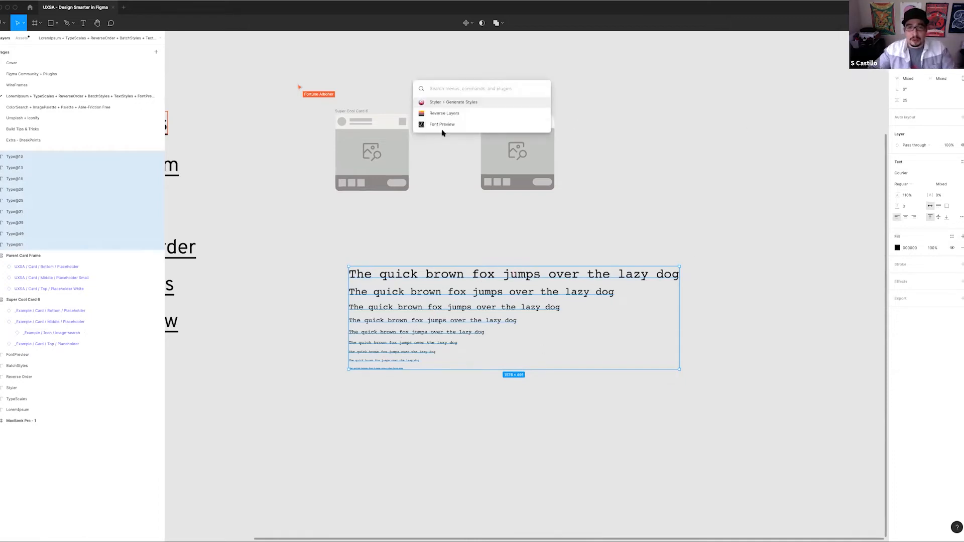
click(462, 103)
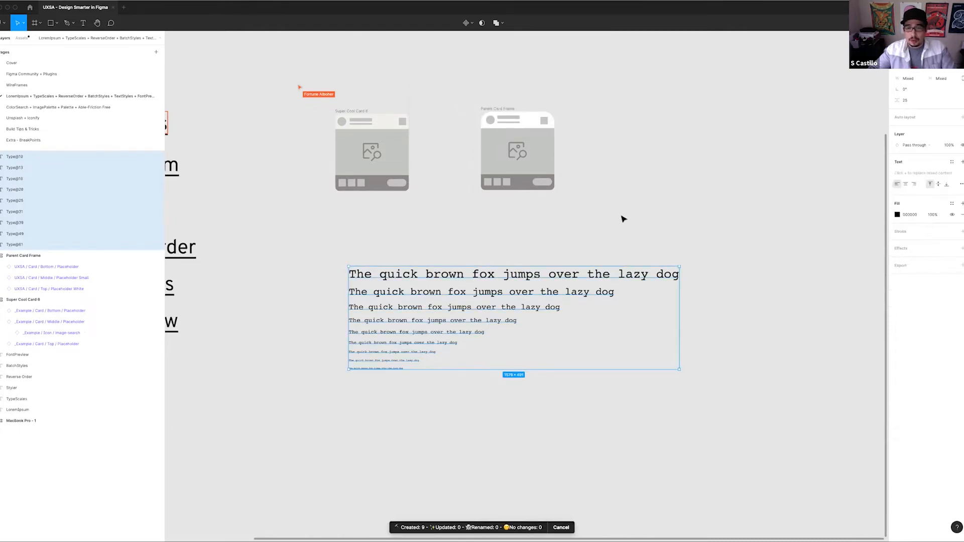
click(589, 230)
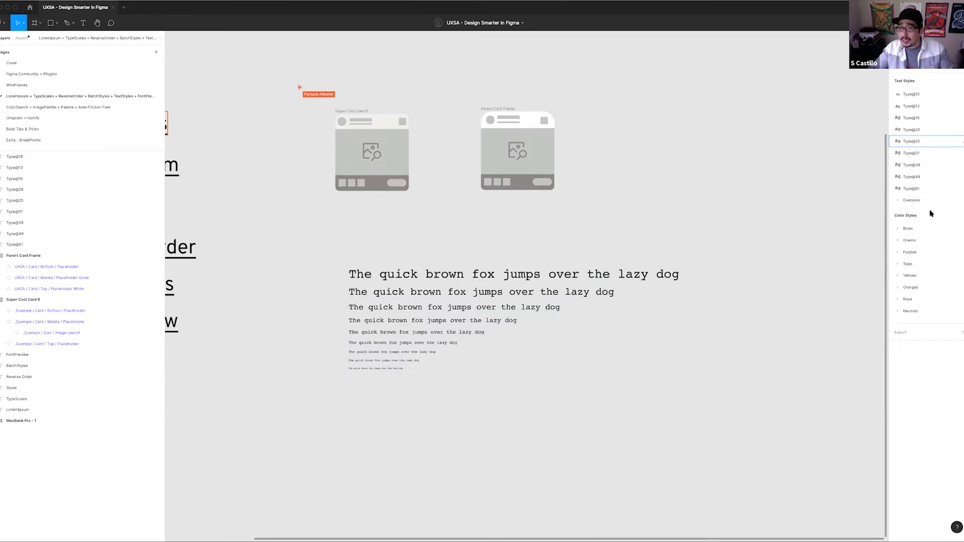
Batch-rename the type scale text layers, putting "Courier / " in front of each current name
drag(333, 253, 699, 397)
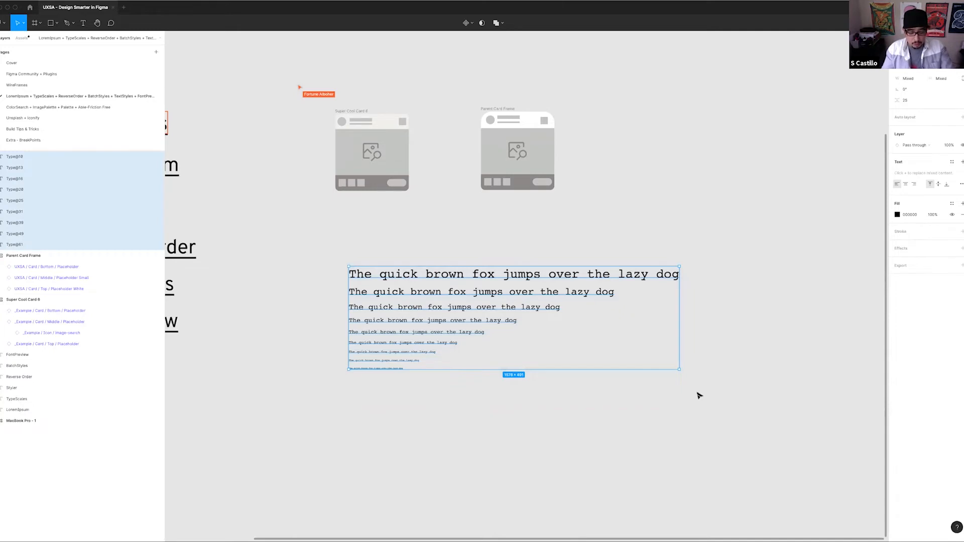
key(super+r)
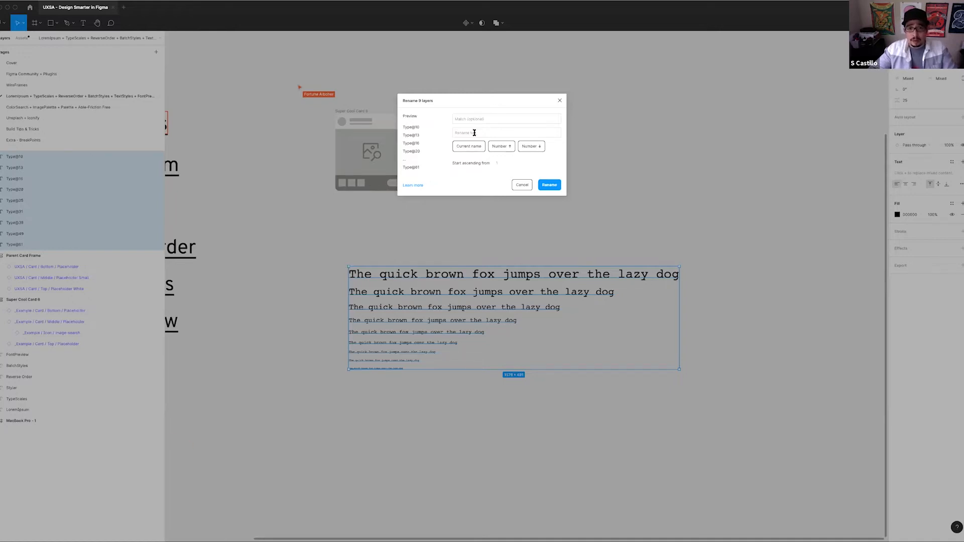
text(Courier /)
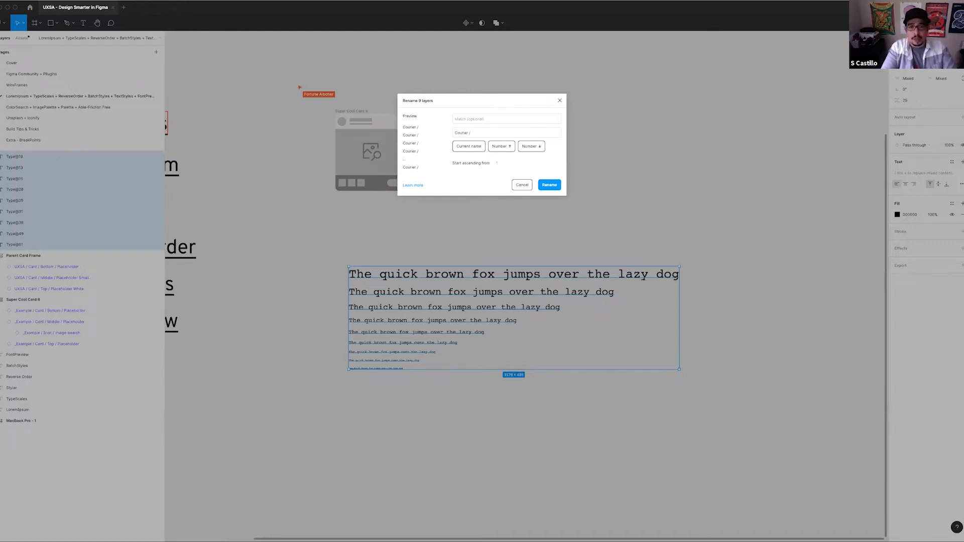
click(474, 149)
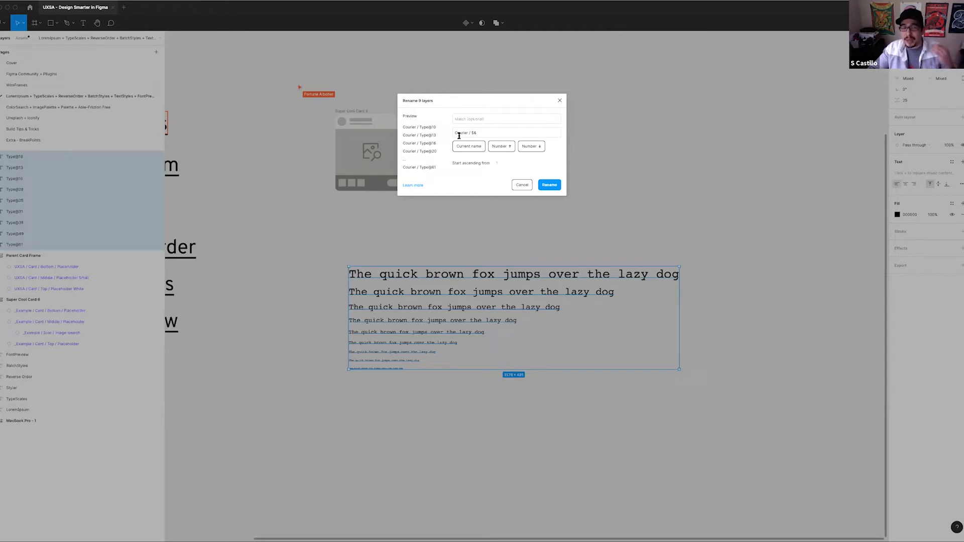
click(549, 186)
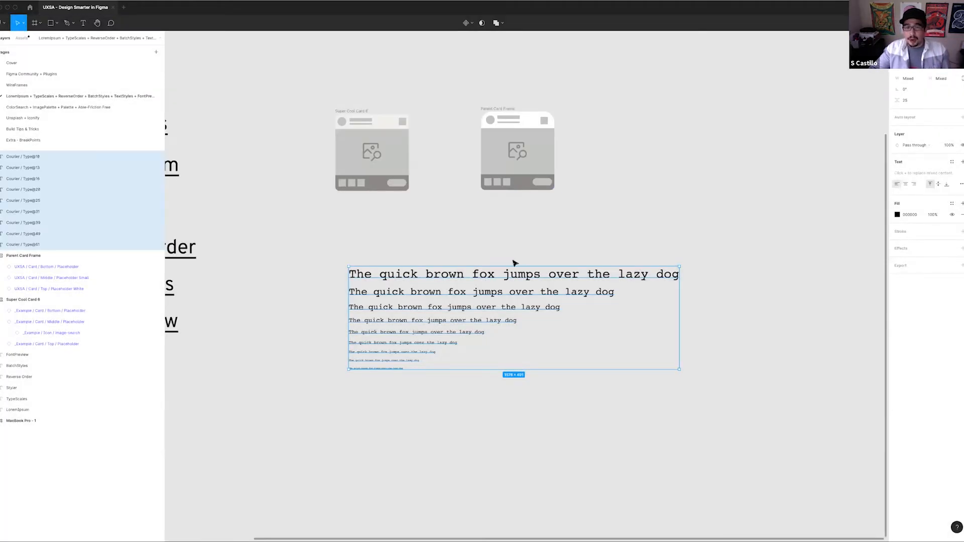
Examine the properties and type details of the Type@10 text style
click(430, 253)
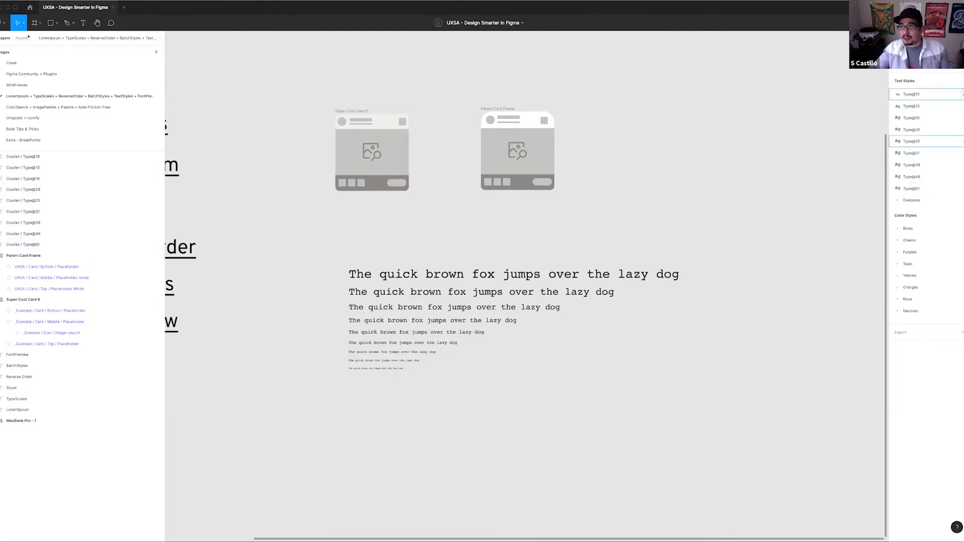
click(961, 94)
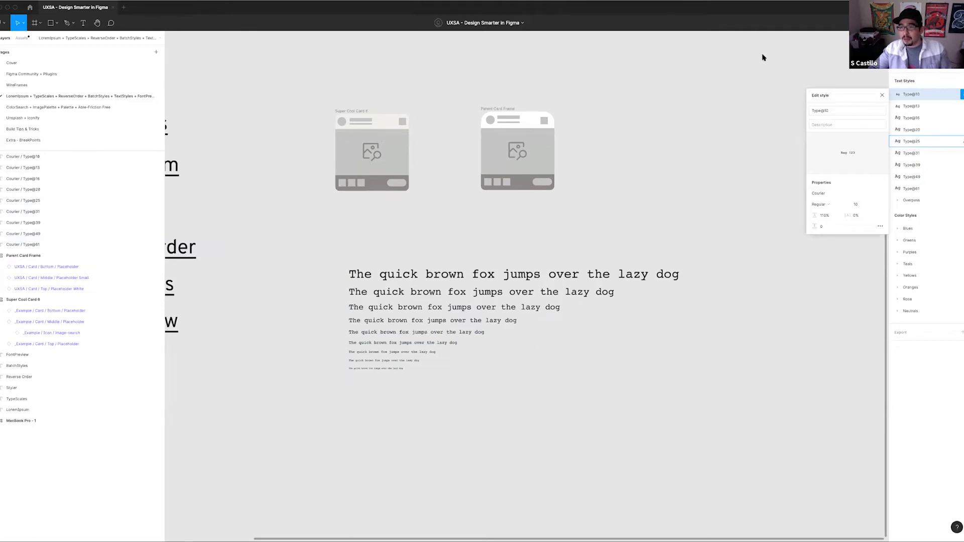
click(880, 226)
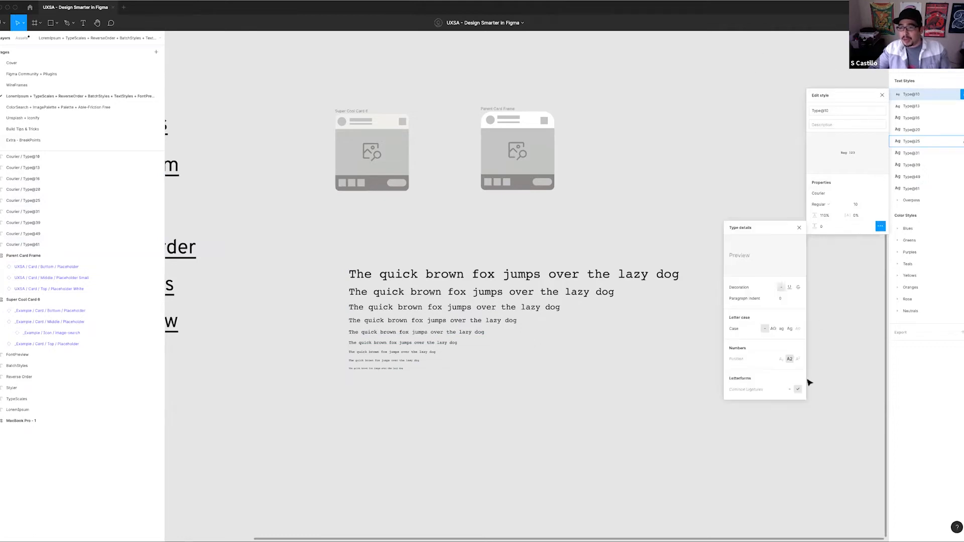
click(882, 95)
Search the plugin commands for "batch" and launch Batch Styler
scroll(330, 250, left, 5)
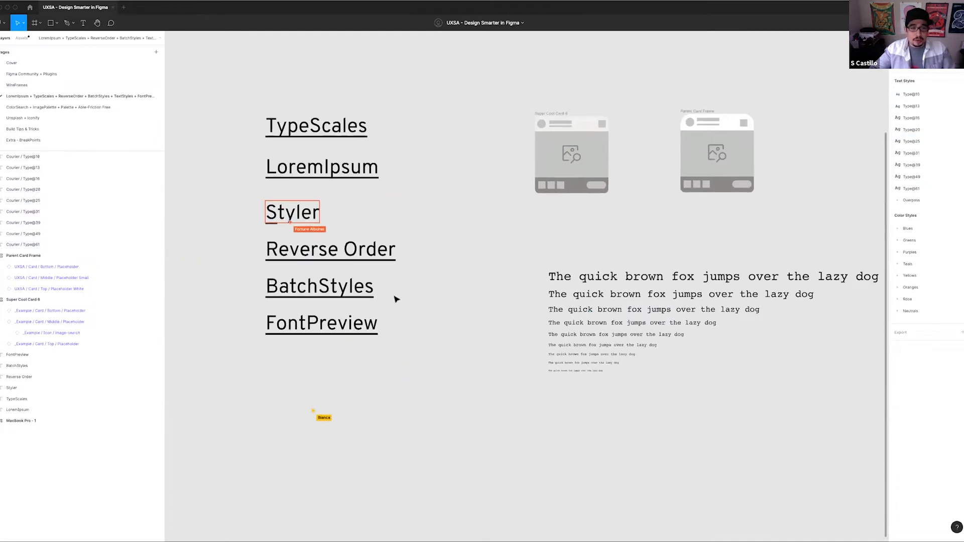
scroll(362, 243, right, 4)
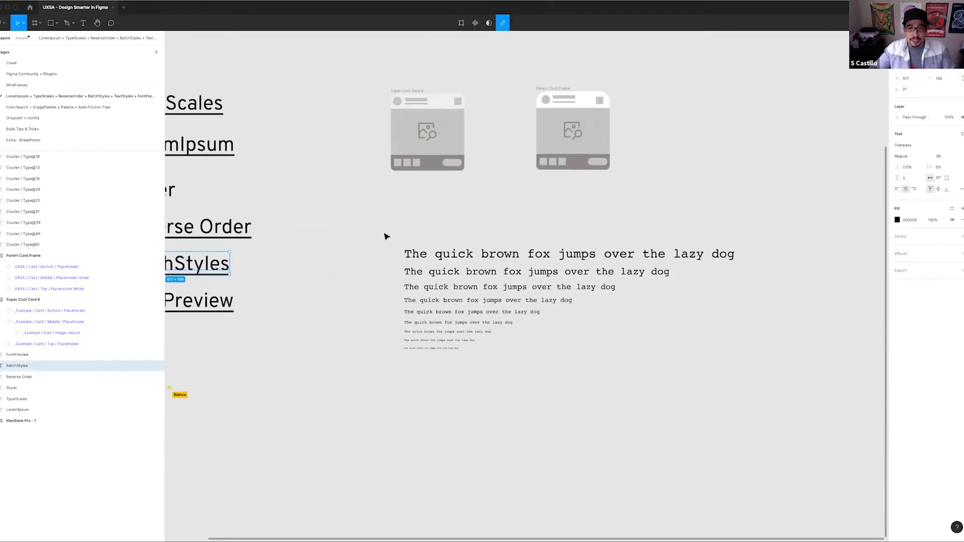
drag(361, 228, 334, 298)
key(super+slash)
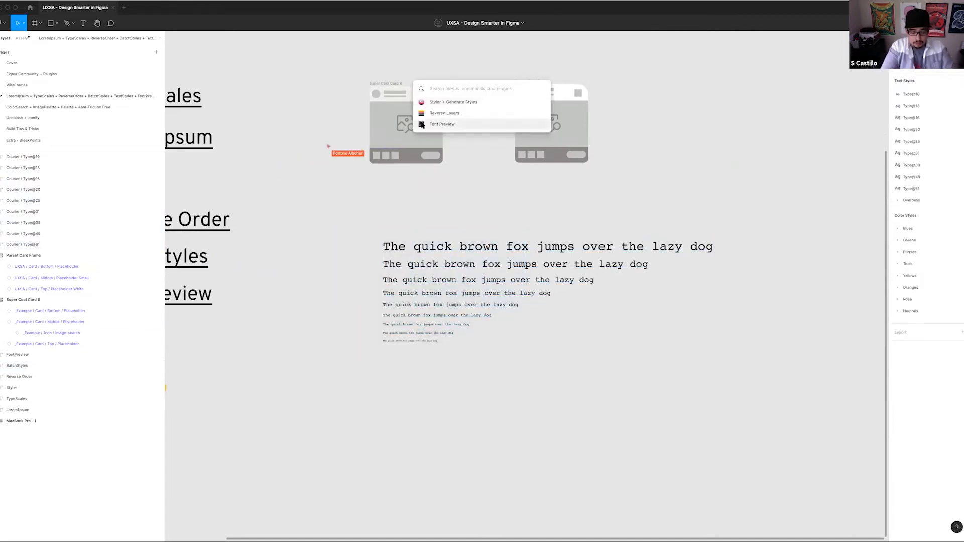
text(batch)
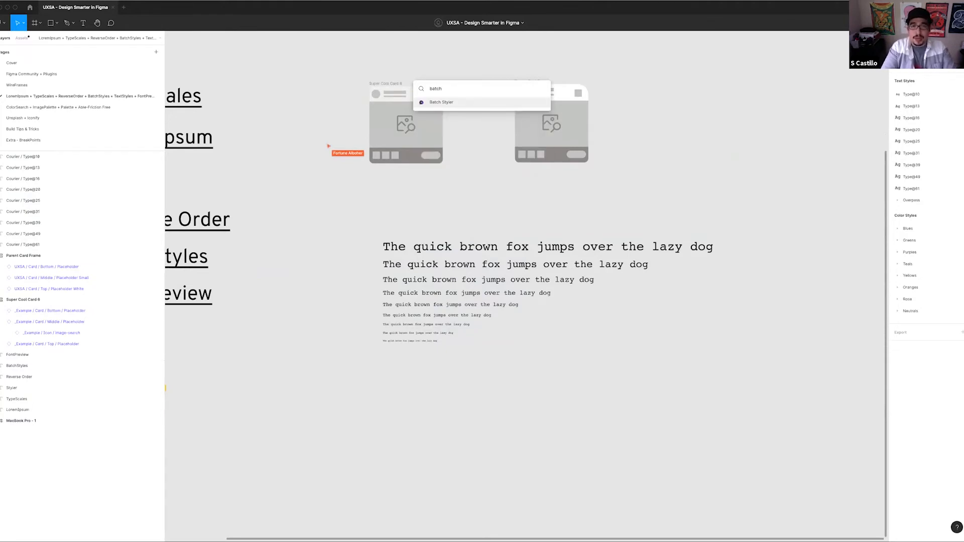
key(Return)
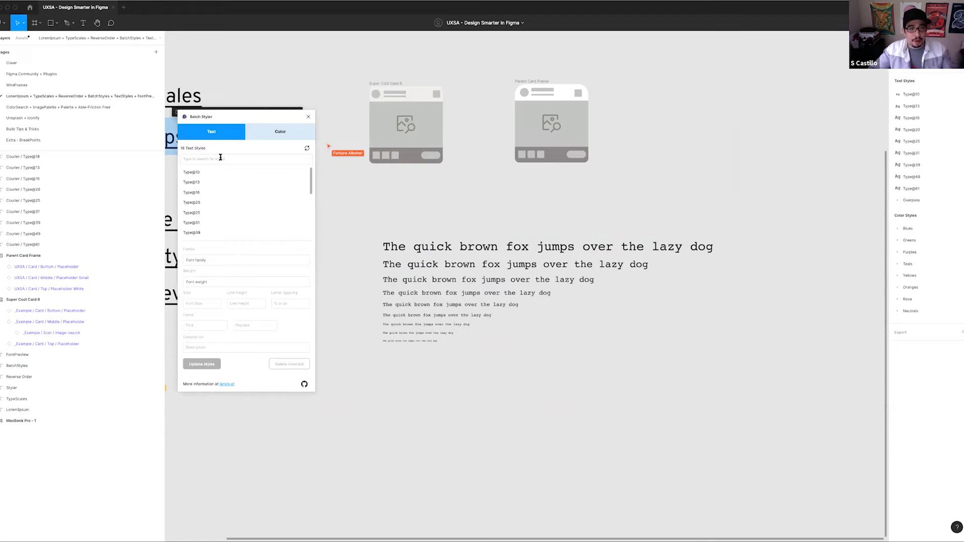
Run Batch Styler's style update on the text styles Type@10 through Type@61 without changing their values
scroll(222, 179, down, 4)
click(187, 178)
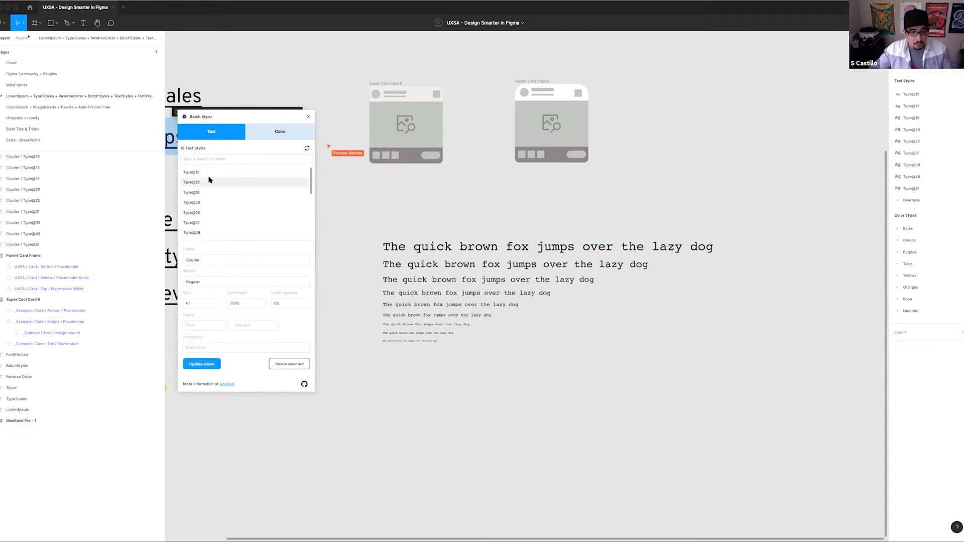
shift+click(206, 172)
scroll(240, 203, down, 2)
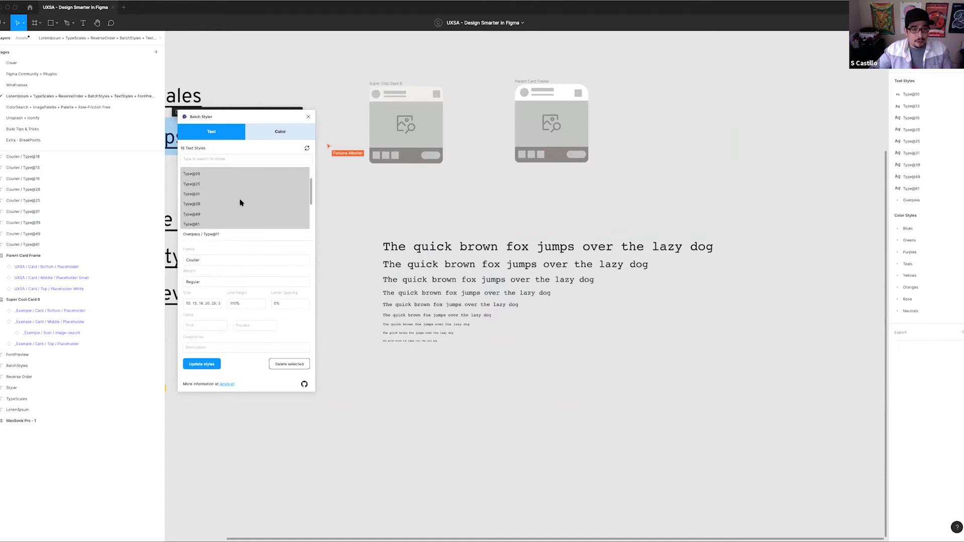
click(199, 364)
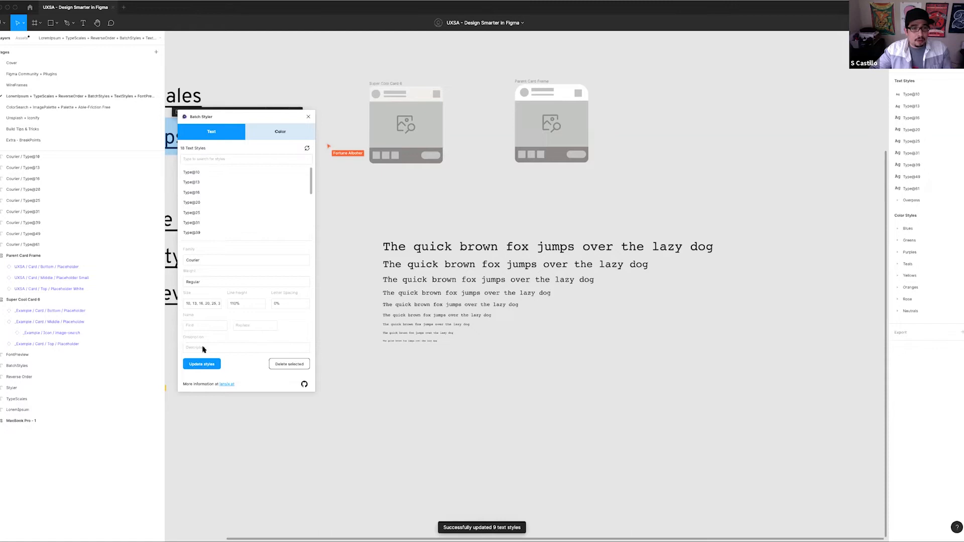
Delete the ungrouped text styles Type@10 through Type@61 with Batch Styler
click(204, 172)
scroll(233, 188, down, 5)
scroll(233, 187, up, 2)
shift+click(239, 179)
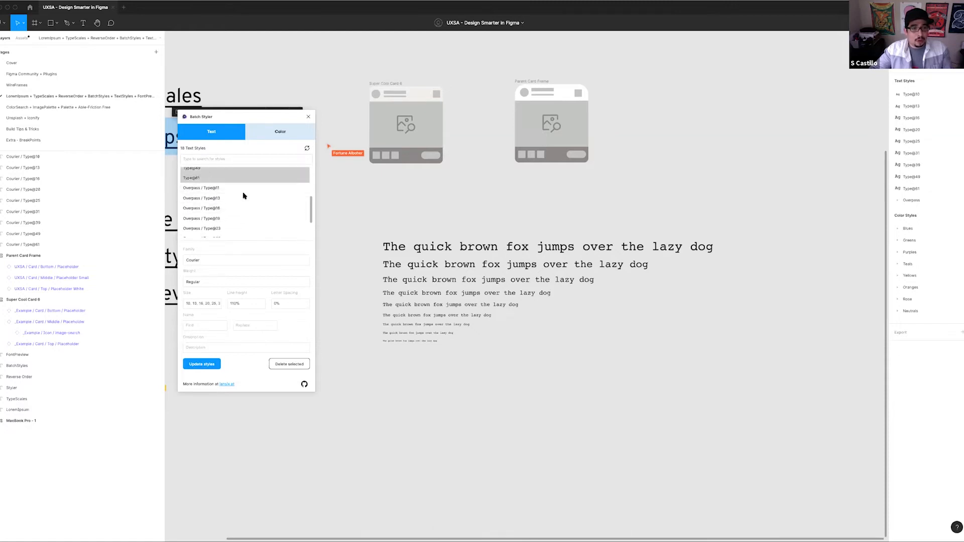
scroll(236, 193, up, 3)
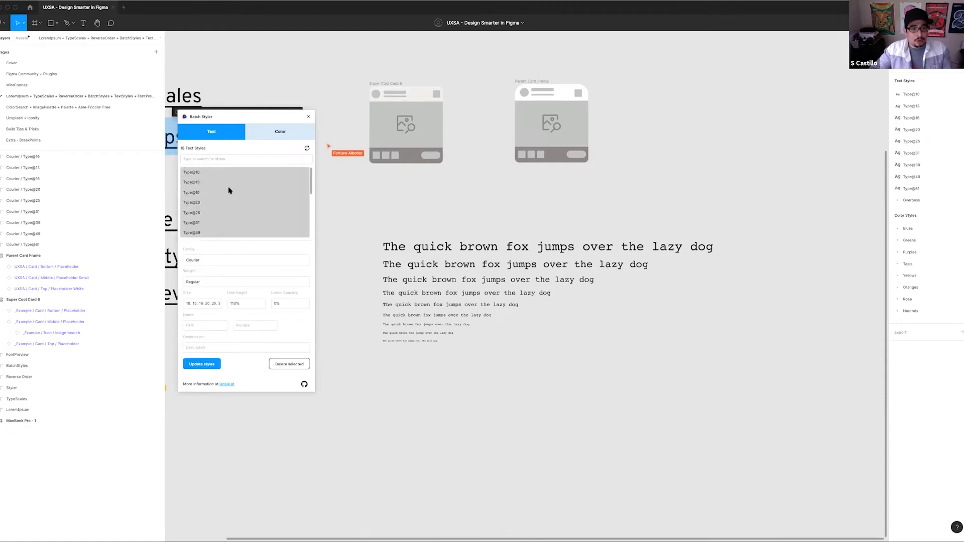
click(286, 365)
Generate text styles from the Courier-prefixed type scale lines with Styler's Generate Styles command
drag(373, 215, 764, 427)
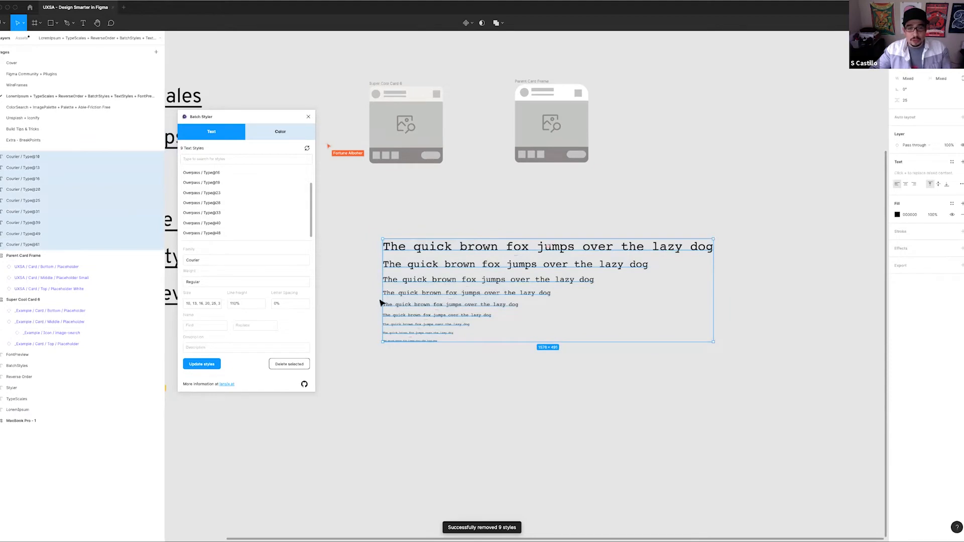
key(super+slash)
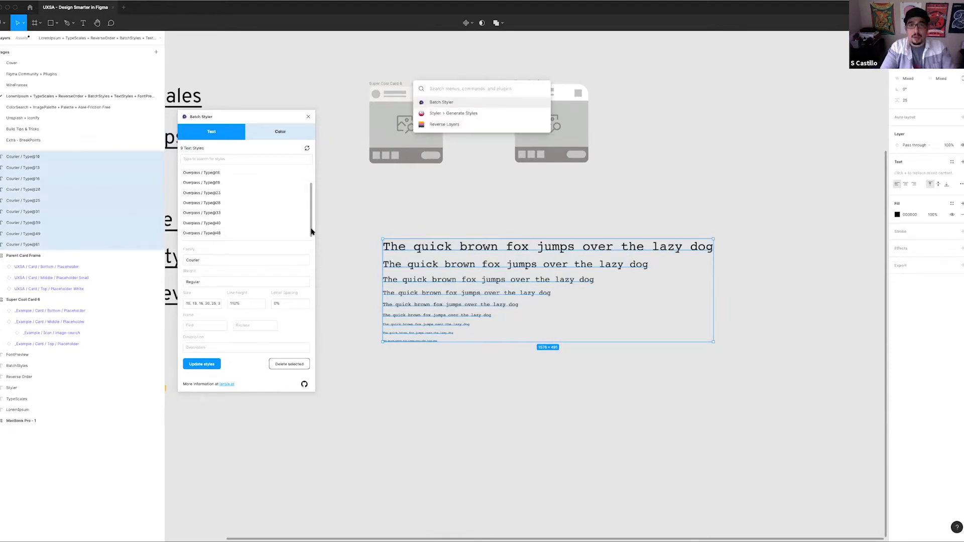
key(Down)
key(Return)
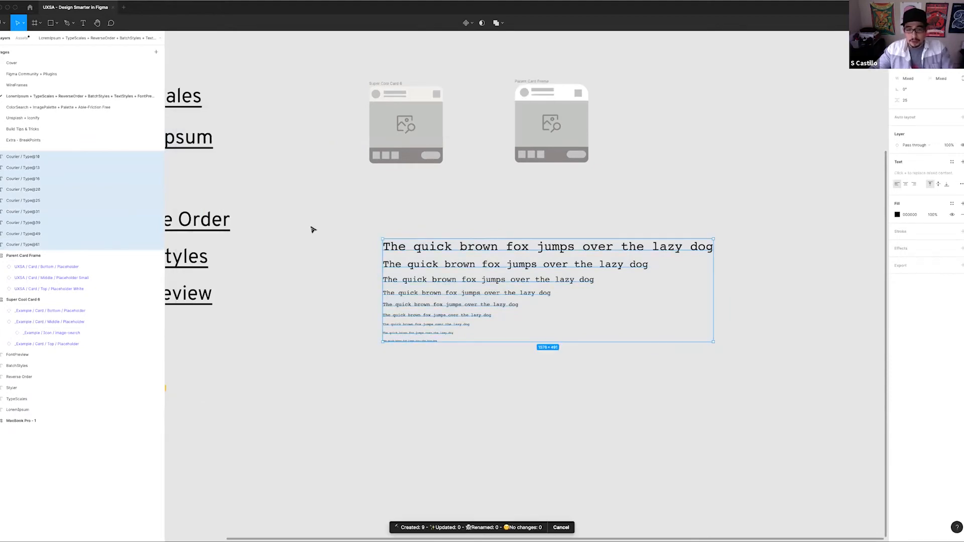
Examine the text styles inside the Courier group and compare them with the type scale's layer names
click(608, 206)
drag(607, 207, 468, 224)
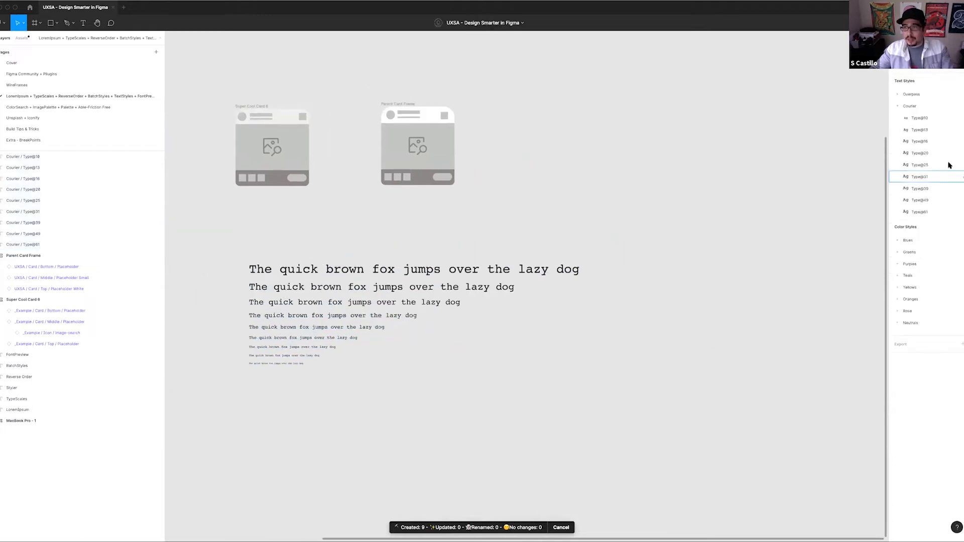
click(899, 107)
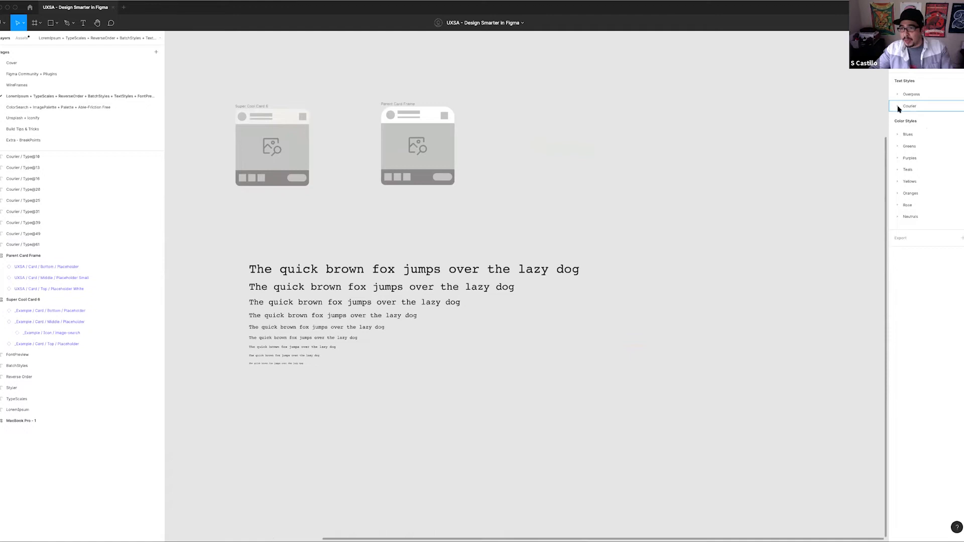
click(898, 108)
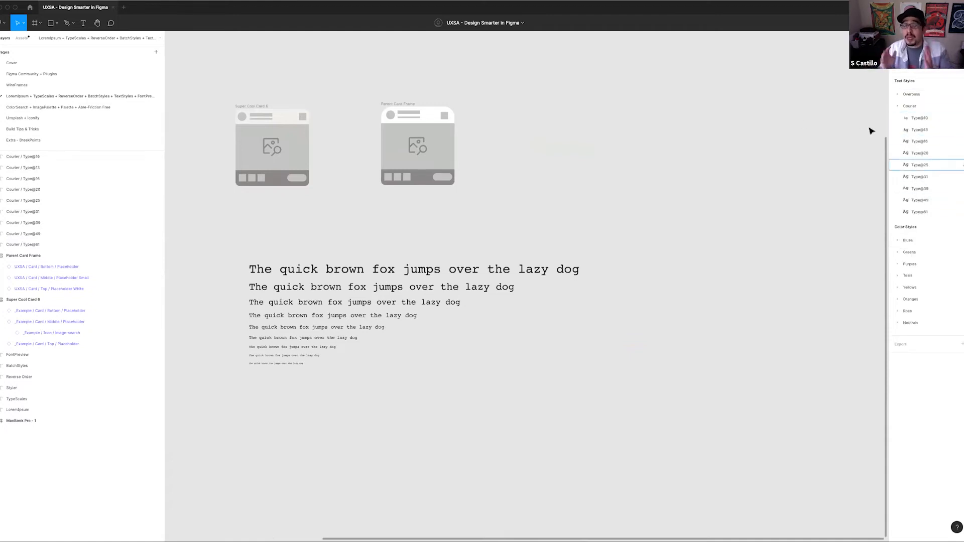
click(34, 156)
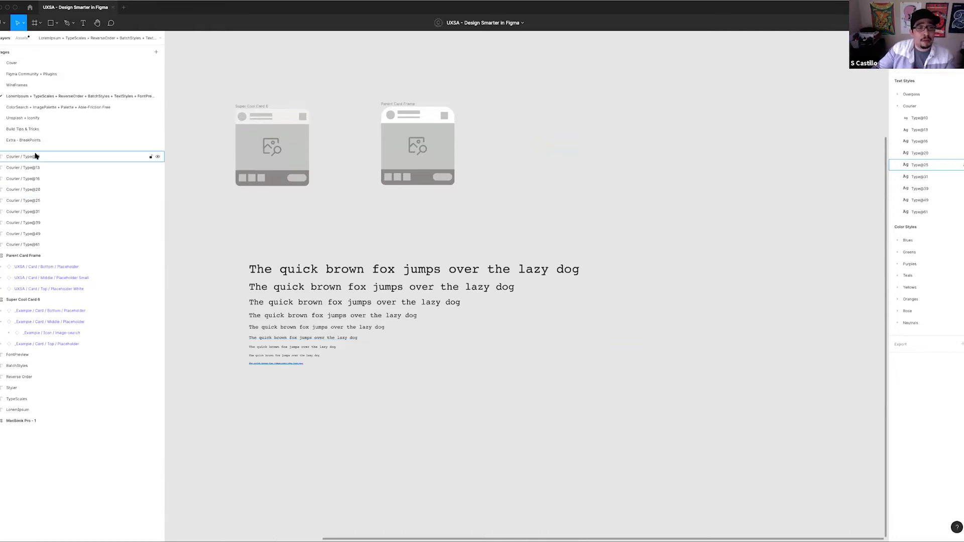
click(29, 190)
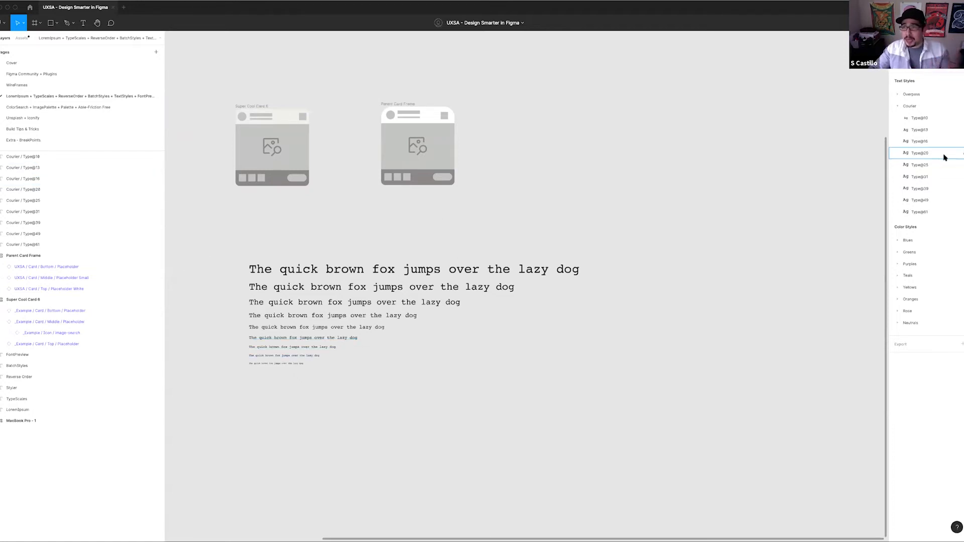
click(898, 106)
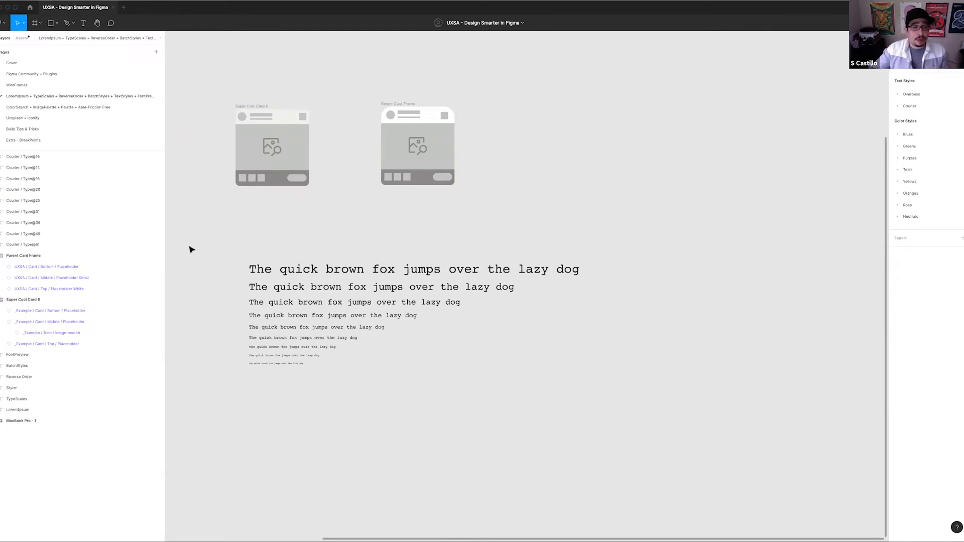
scroll(324, 236, left, 3)
drag(304, 256, 457, 406)
drag(354, 245, 344, 198)
click(440, 358)
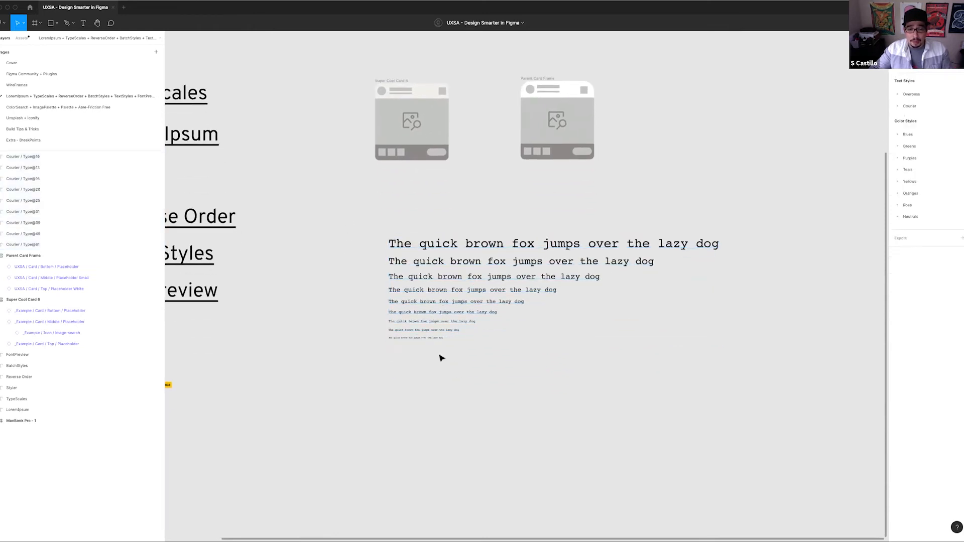
click(443, 313)
drag(355, 202, 454, 345)
click(358, 326)
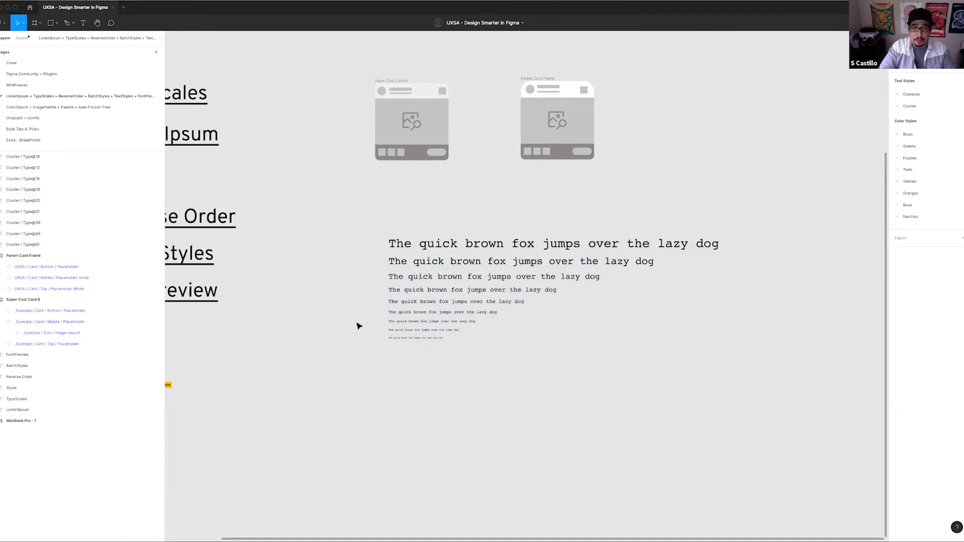
Open the Batch Styler plugin and load the settings of the Overpass / Type@28 text style
key(super+slash)
key(Down)
key(Return)
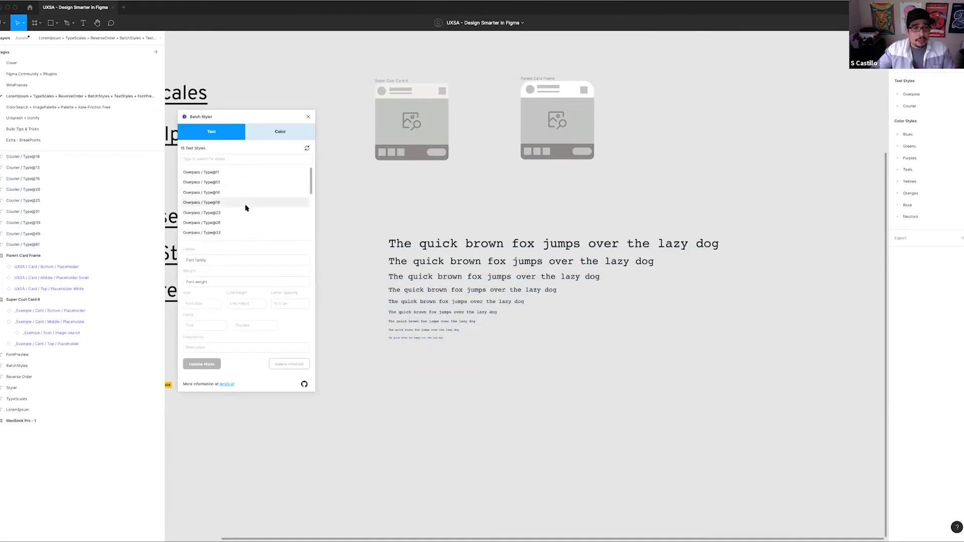
scroll(246, 207, down, 1)
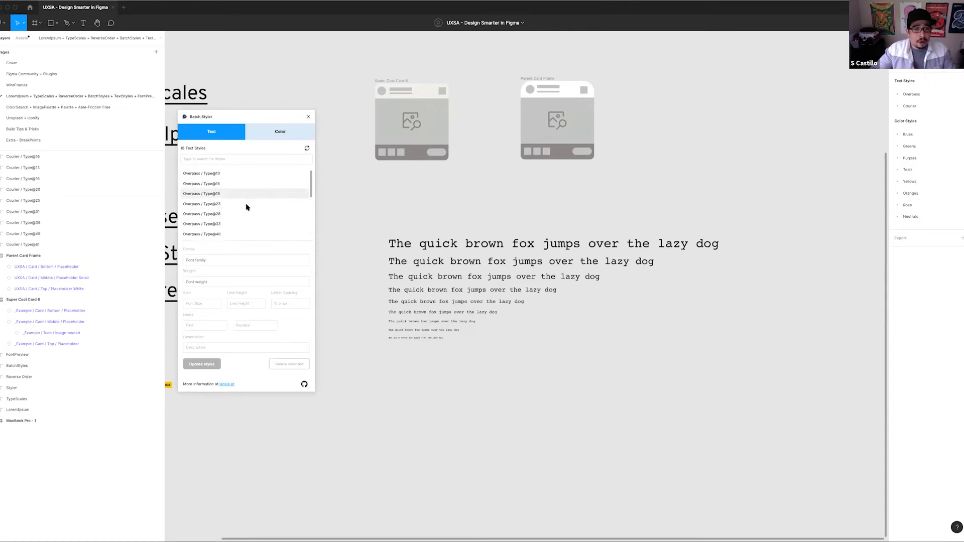
click(232, 214)
scroll(232, 206, down, 1)
scroll(253, 207, up, 1)
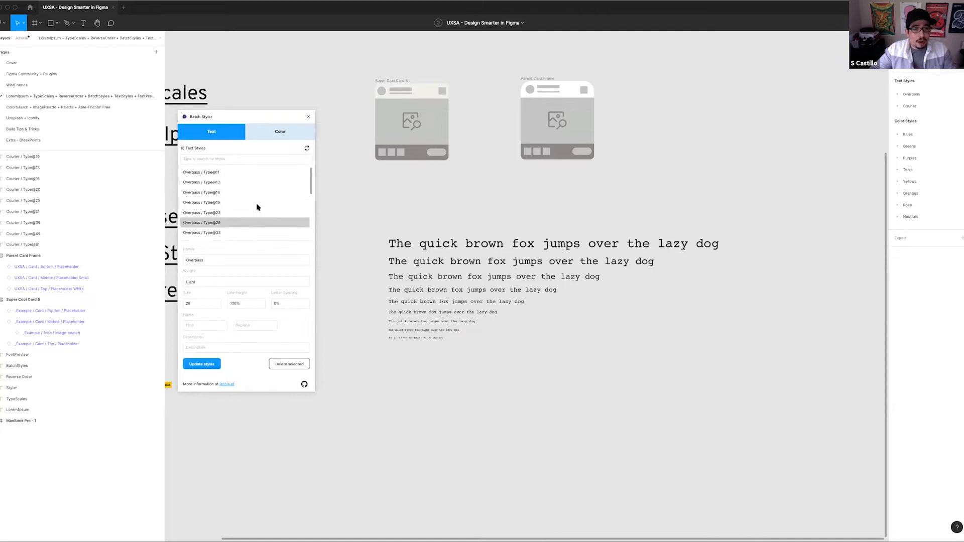
Set the font weight of the Courier / Type@39, Type@49 and Type@61 text styles to Bold with Batch Styler
scroll(252, 208, down, 6)
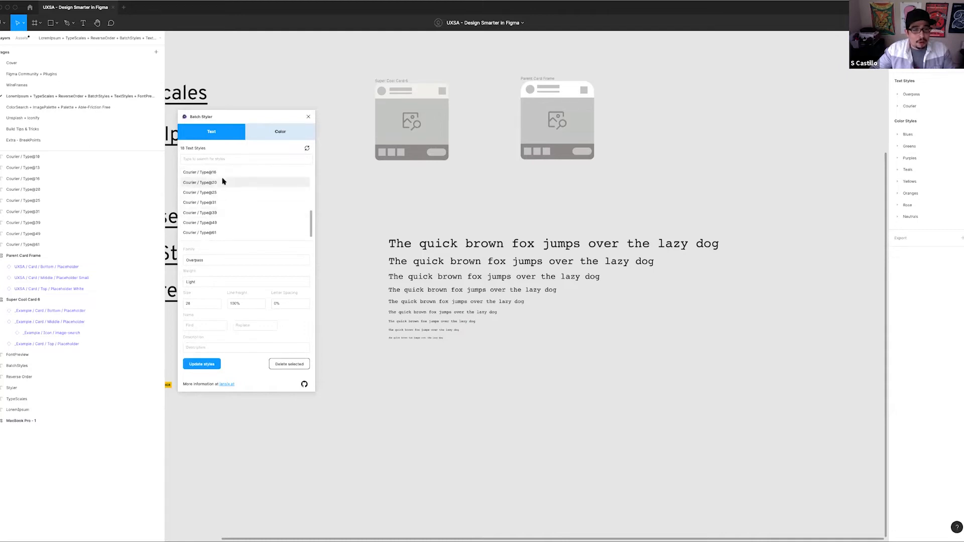
click(229, 213)
shift+click(231, 223)
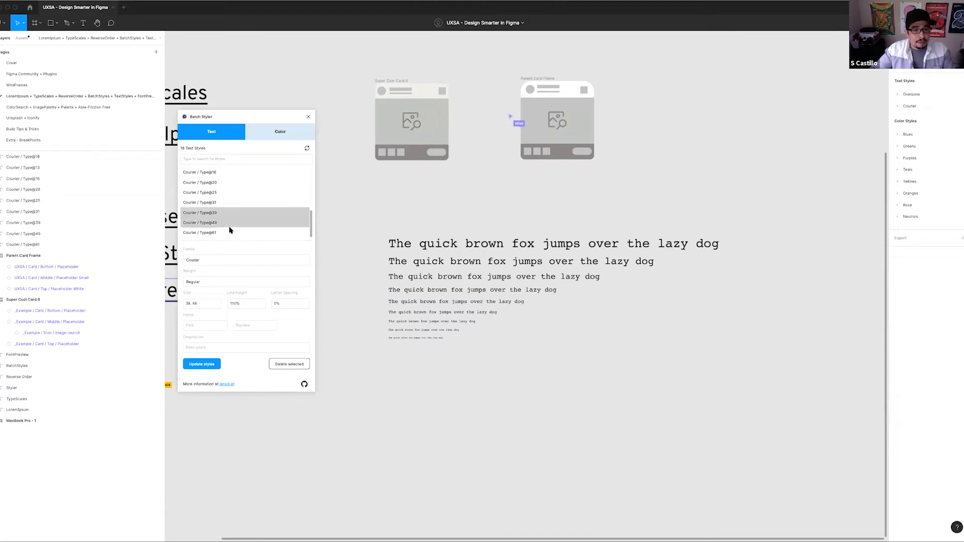
shift+click(230, 235)
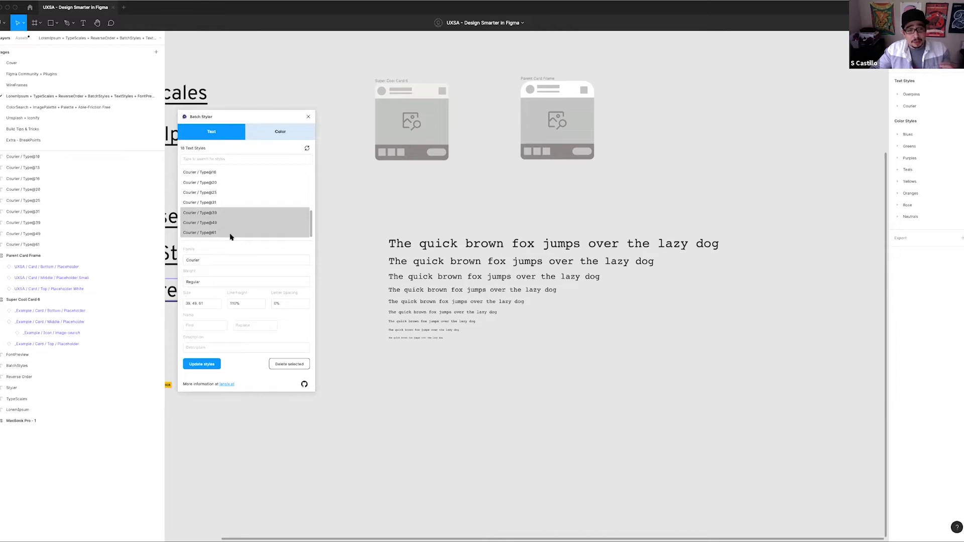
click(211, 283)
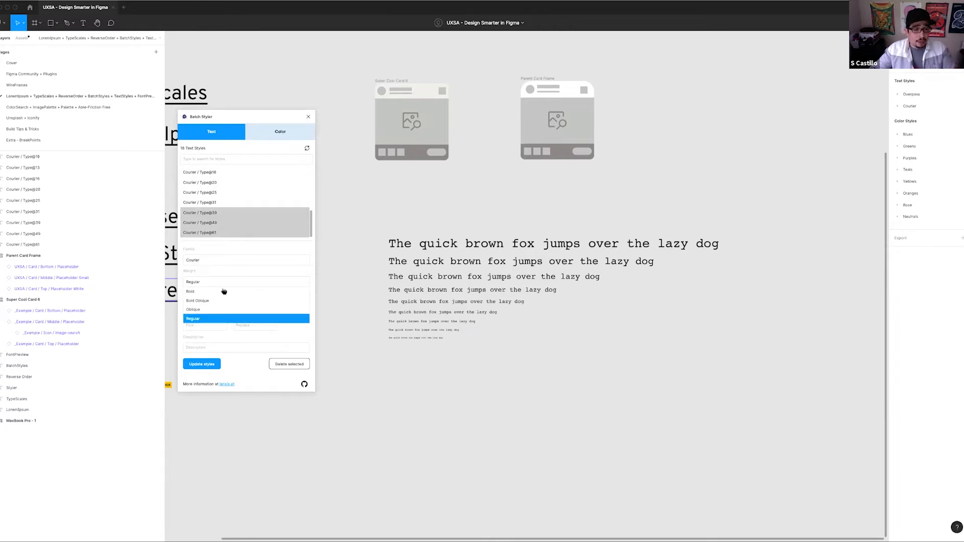
click(219, 291)
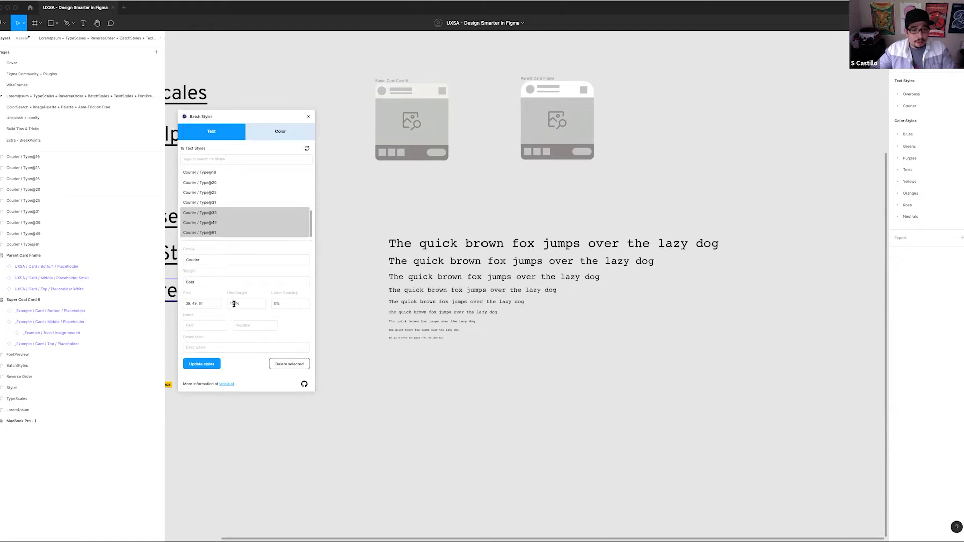
click(205, 365)
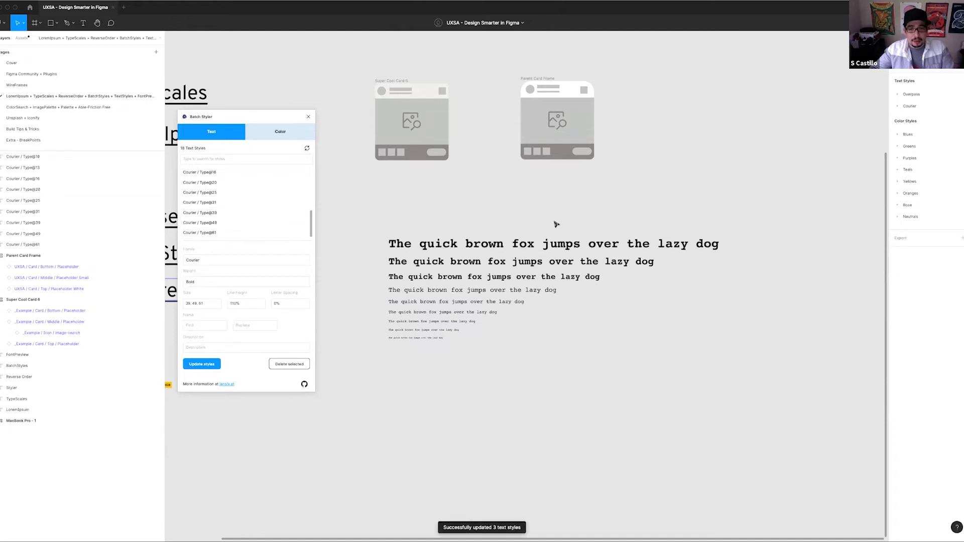
Select the three largest Courier sample lines to inspect them up close, and close Batch Styler
drag(384, 231, 655, 281)
scroll(479, 279, up, 5)
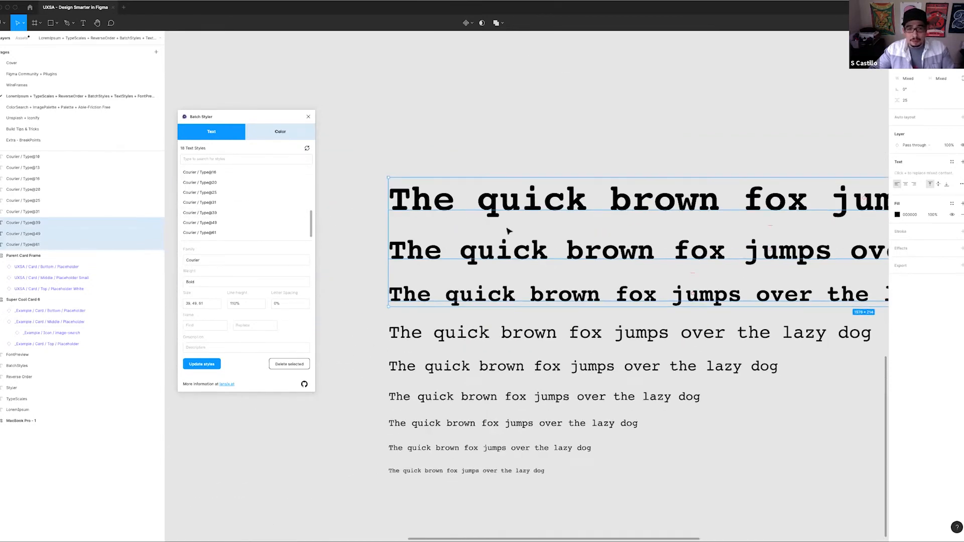
scroll(564, 352, down, 5)
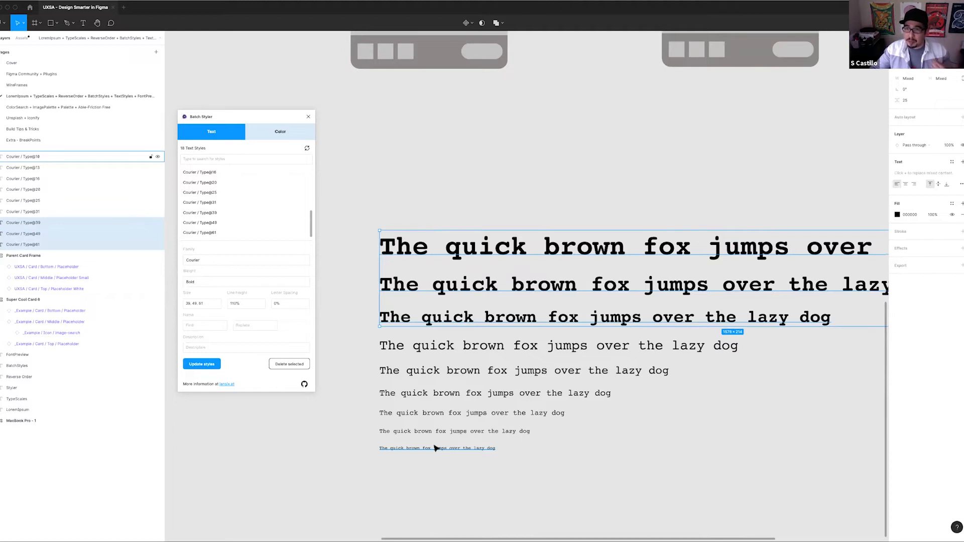
scroll(230, 206, up, 5)
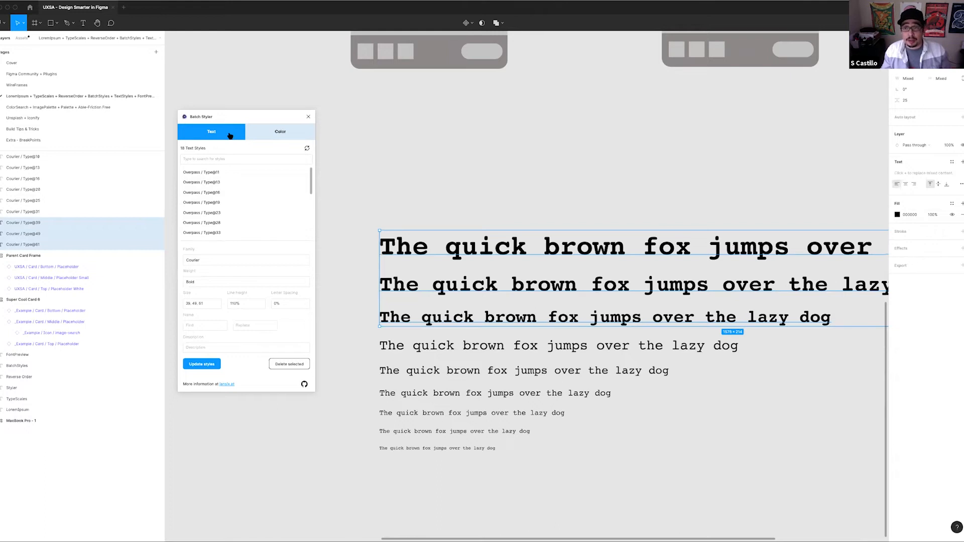
click(310, 117)
Check the text style applied to the second-largest Courier line, and clear the selection beside the plugin name list
scroll(426, 155, down, 4)
click(430, 227)
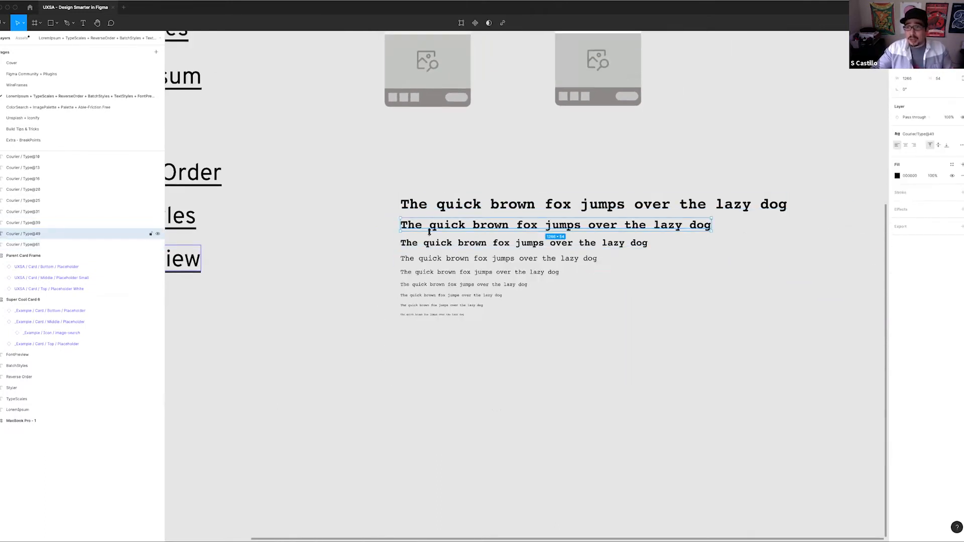
scroll(376, 176, down, 2)
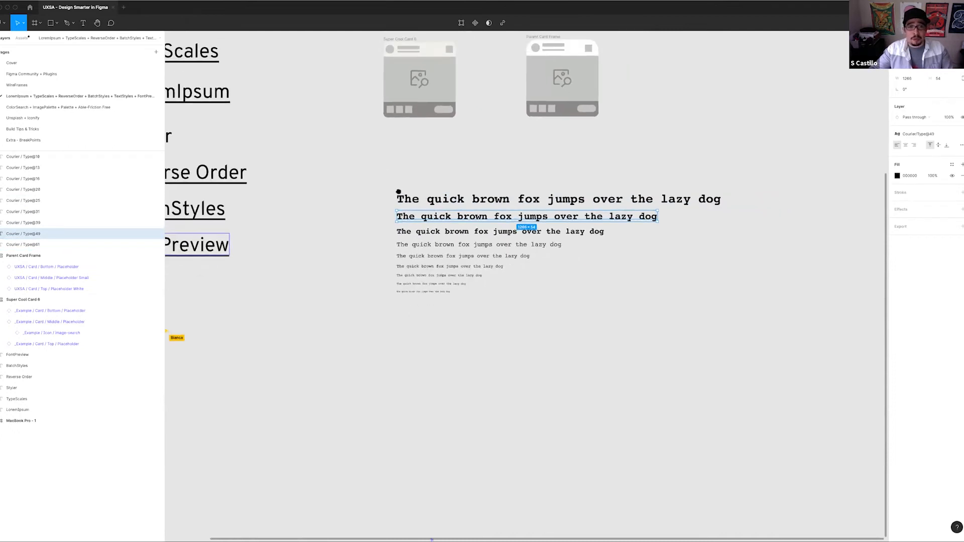
scroll(399, 192, up, 3)
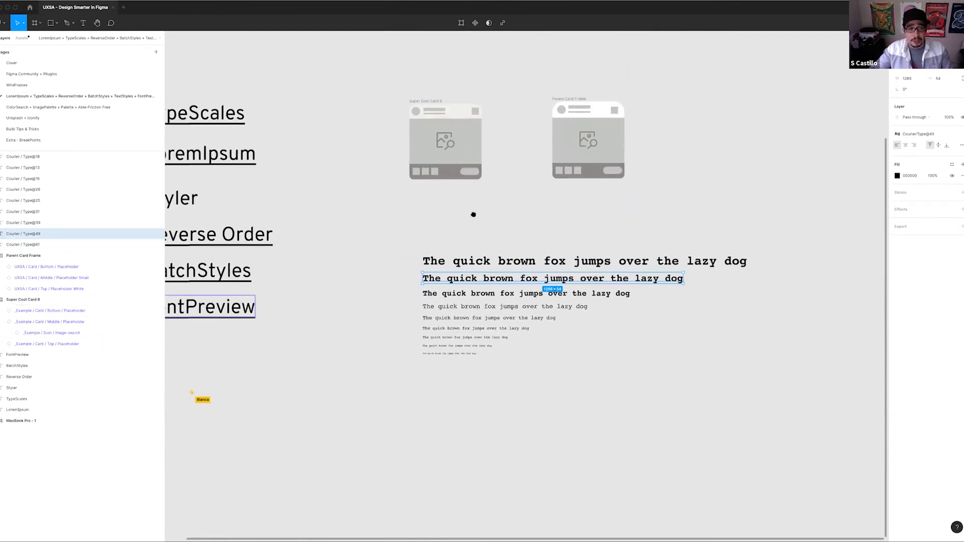
scroll(473, 215, left, 5)
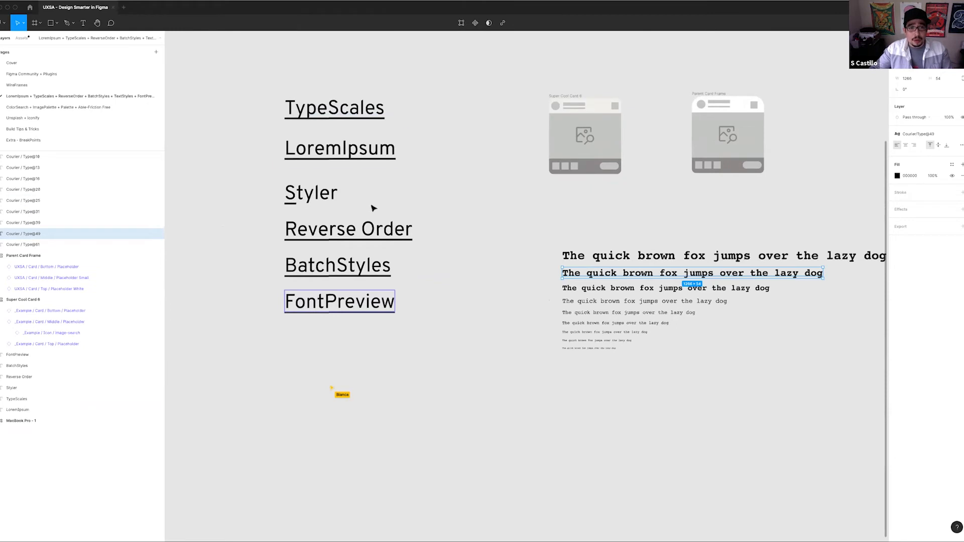
drag(394, 214, 413, 225)
click(340, 201)
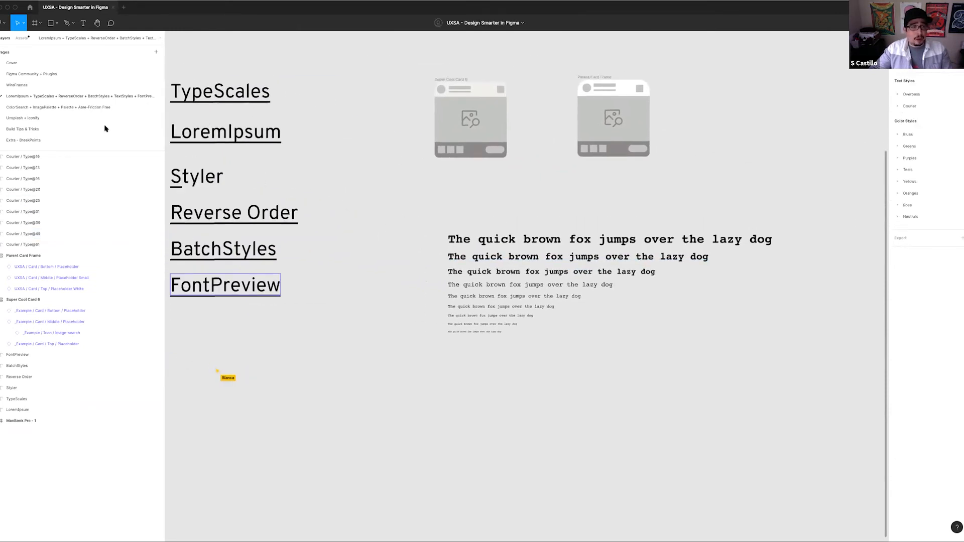
Switch to the ColorSearch + ImagePalette + Palette + Able-Friction Free page and bring its plugin list into view
click(79, 108)
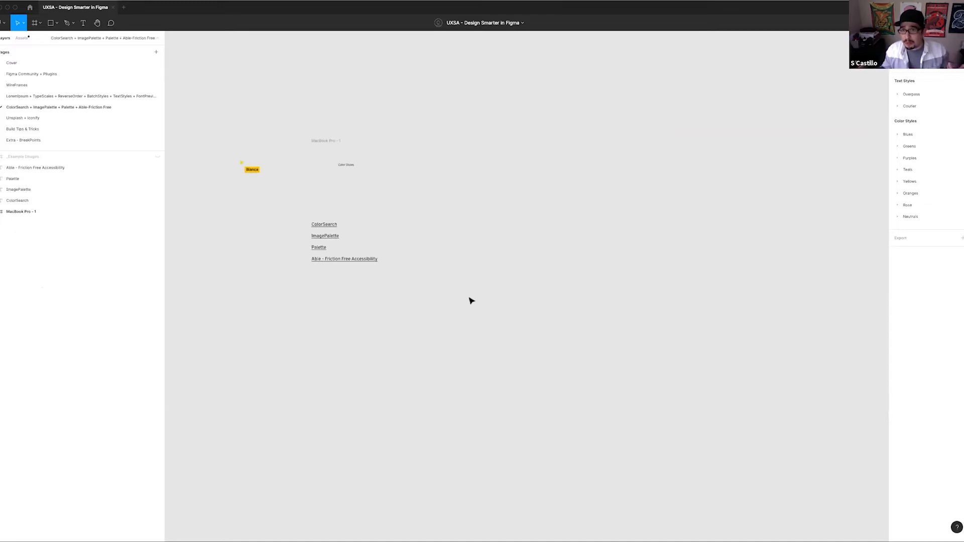
drag(451, 213, 493, 257)
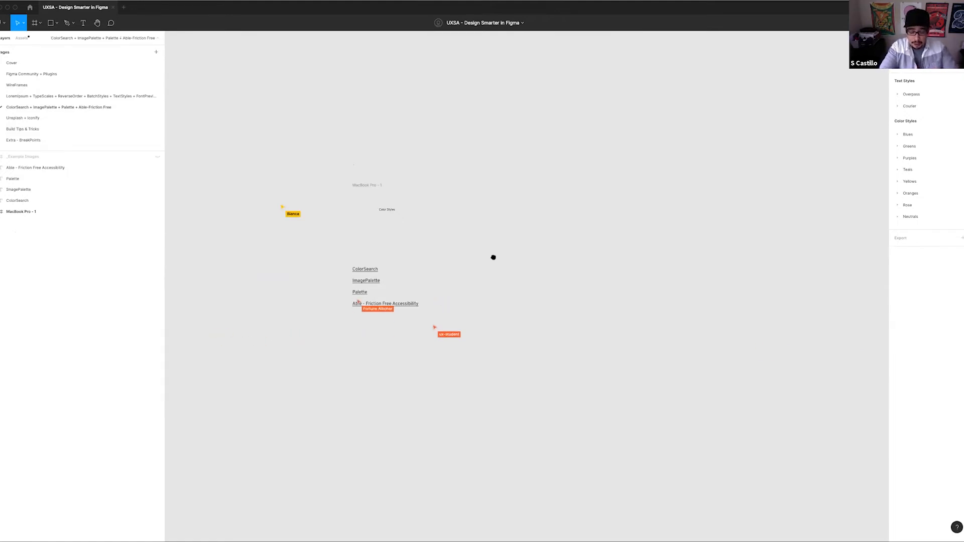
scroll(488, 272, up, 2)
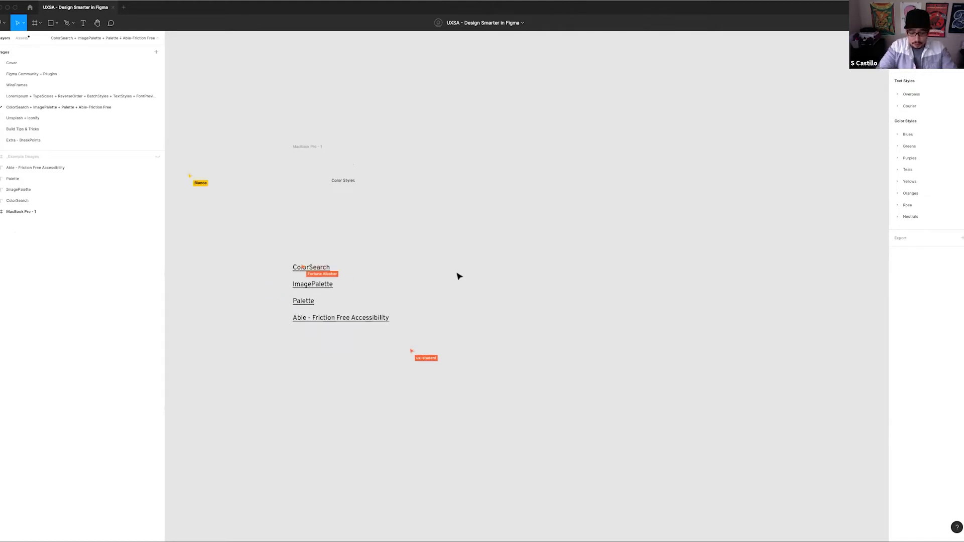
Run the Color Search plugin and move its window clear of the page's content
key(super+slash)
text(colo)
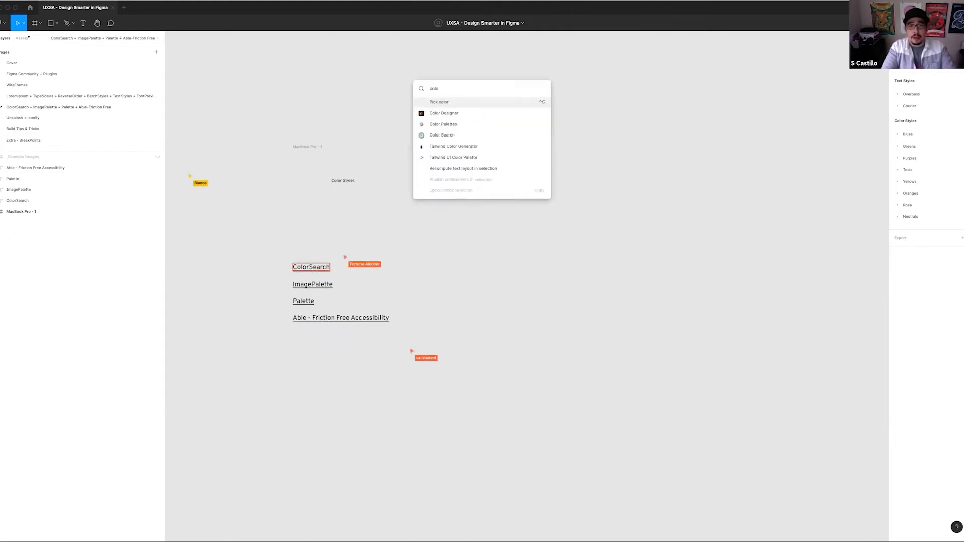
text(r)
key(Down)
key(Down)
key(Down)
key(Return)
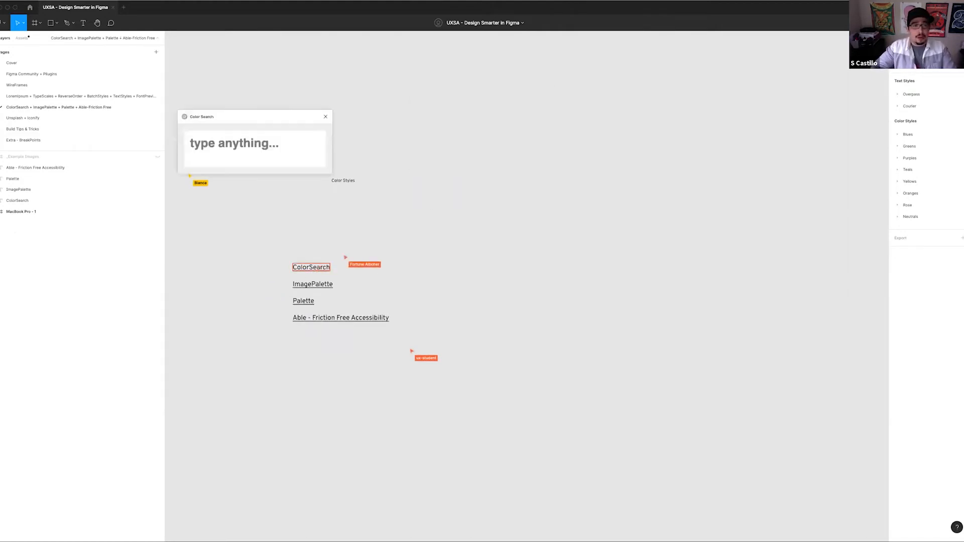
drag(259, 118, 263, 70)
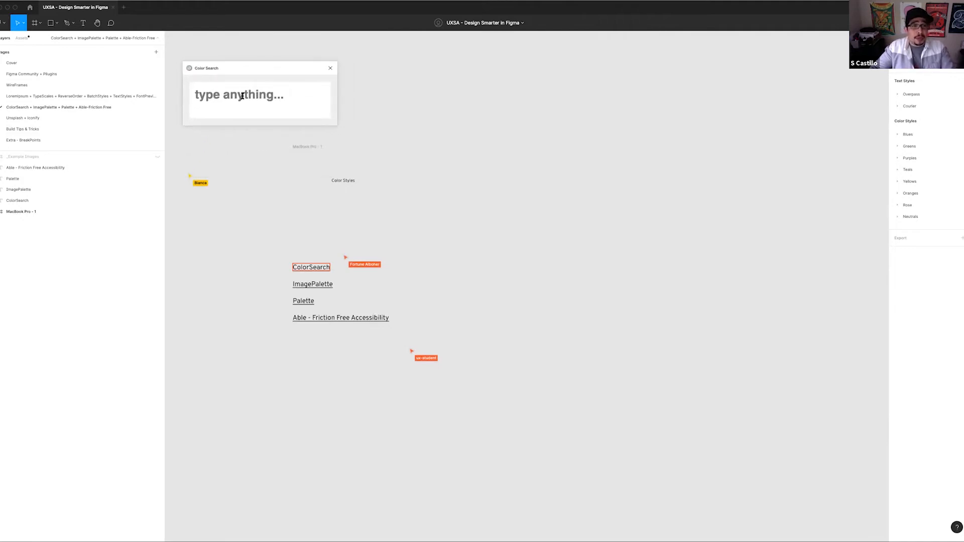
Search for "Blue" in Color Search and step through the suggested swatches
text(df)
key(BackSpace)
key(BackSpace)
text(Blue)
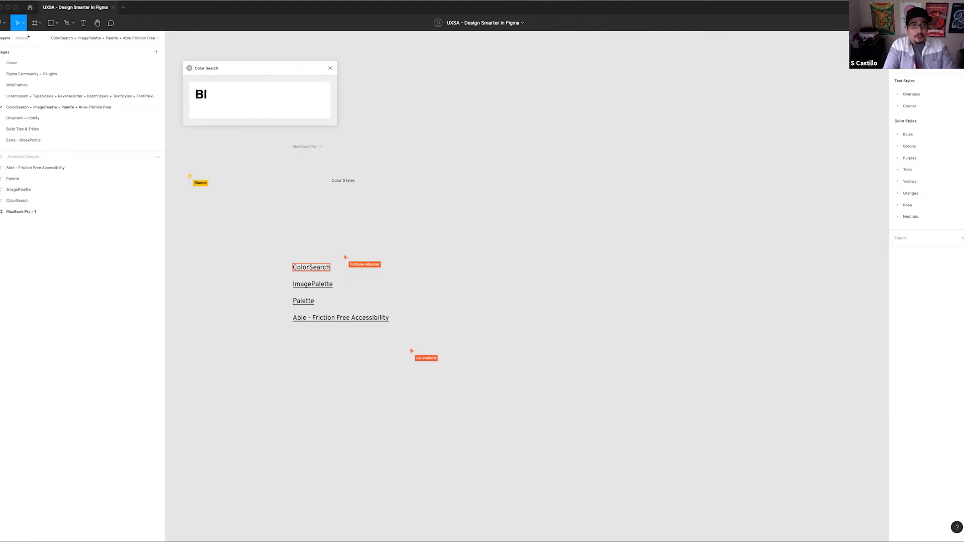
key(Down)
key(Down)
key(Down)
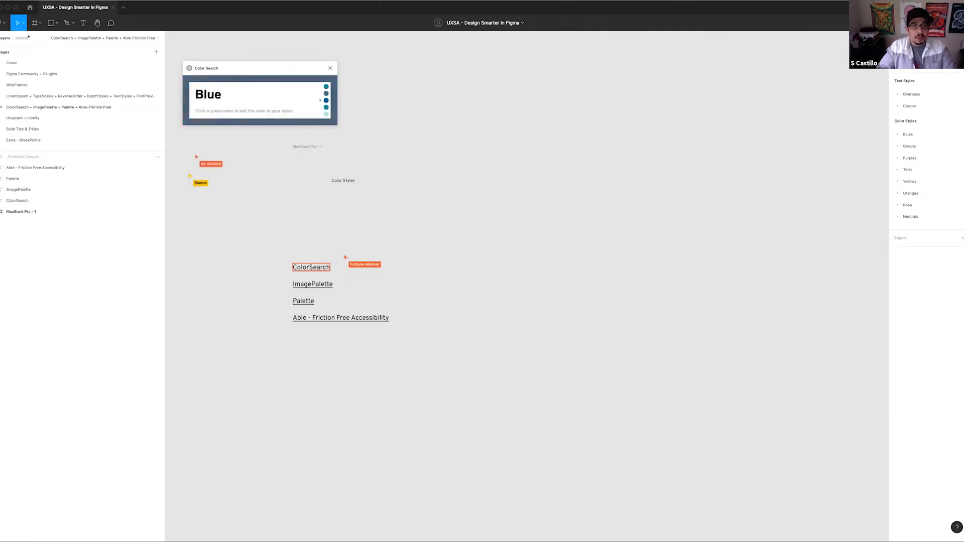
Search for "Apple" in Color Search and preview its suggested swatches through to the last green one
key(BackSpace)
text(Apple)
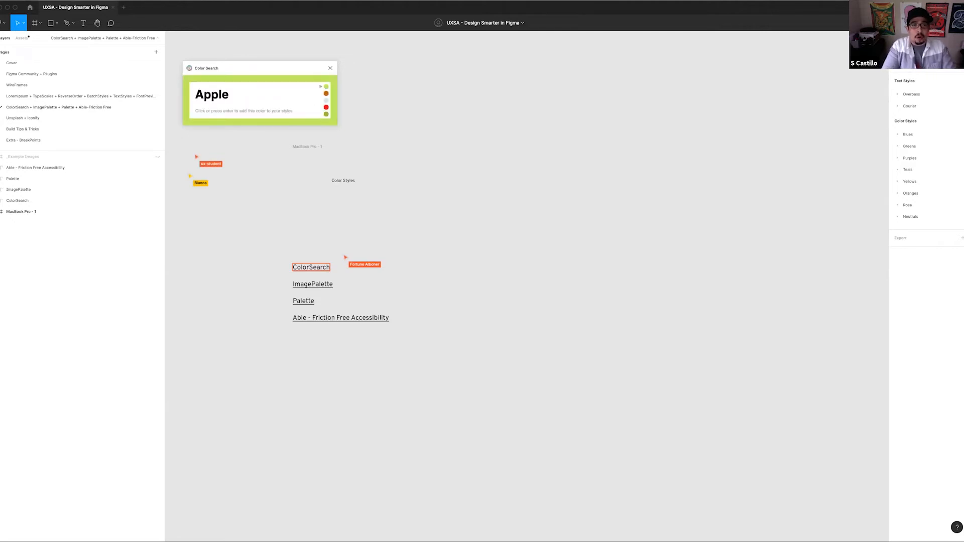
key(Down)
key(Down)
key(Down)
key(Up)
key(Down)
key(Down)
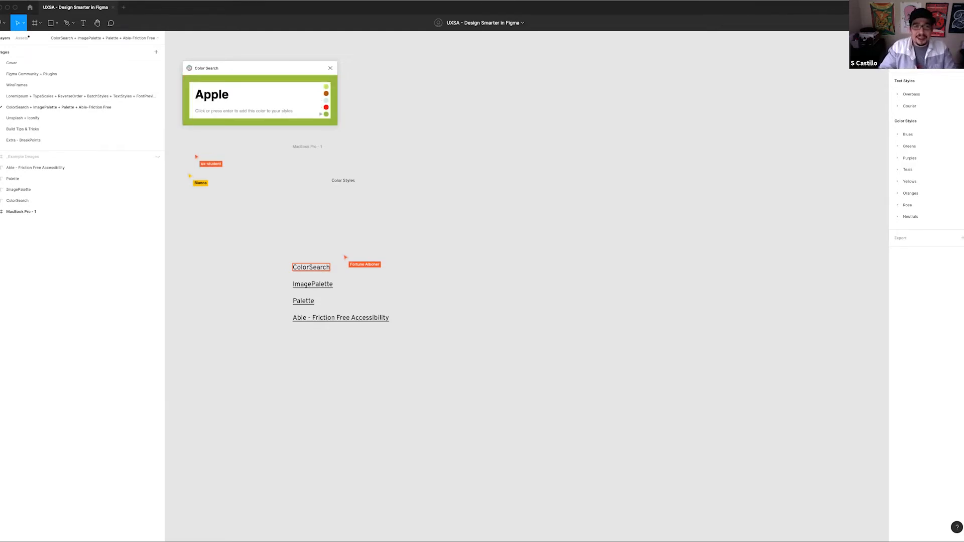
key(Up)
key(Down)
key(Up)
key(Down)
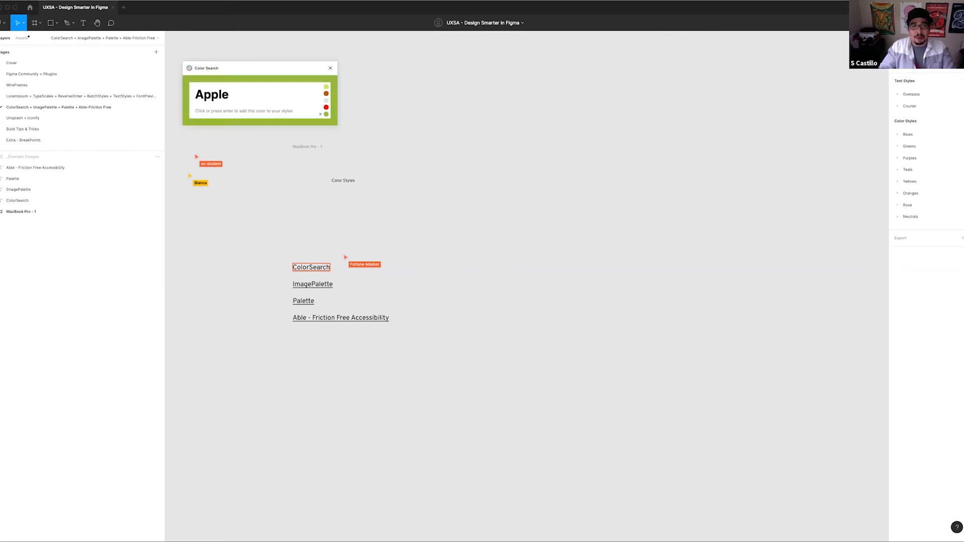
Search for "Bark" in Color Search and add the first suggested gray-brown color to the file's color styles
key(BackSpace)
key(BackSpace)
key(BackSpace)
key(BackSpace)
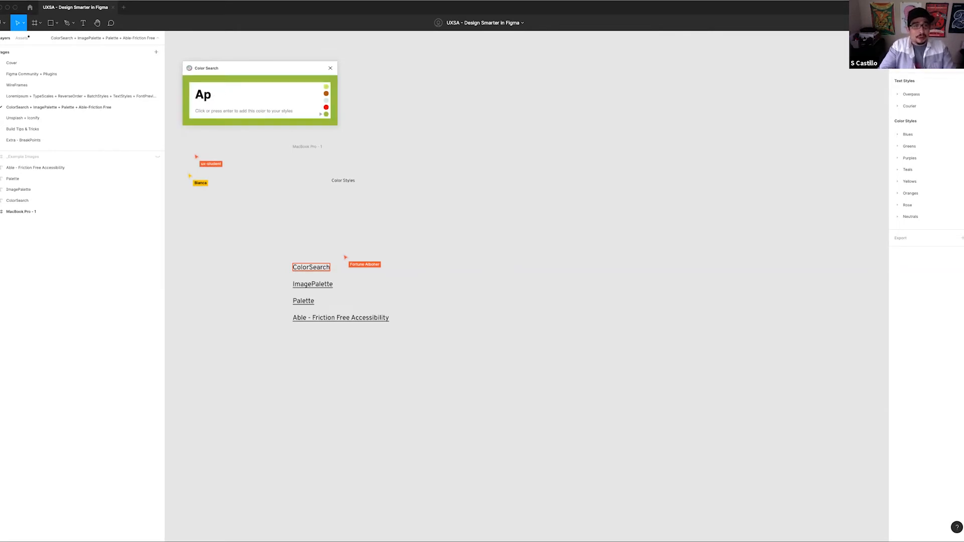
key(BackSpace)
text(Bark)
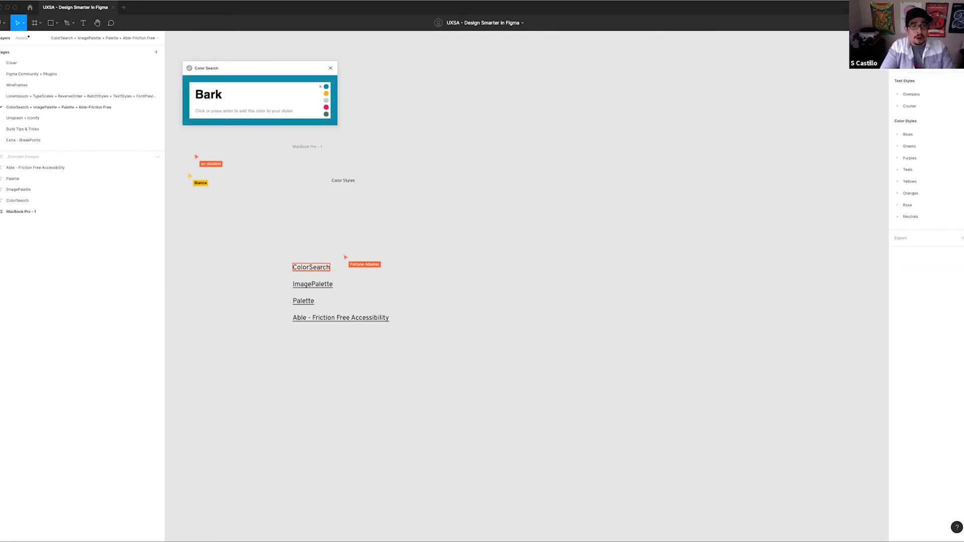
key(Down)
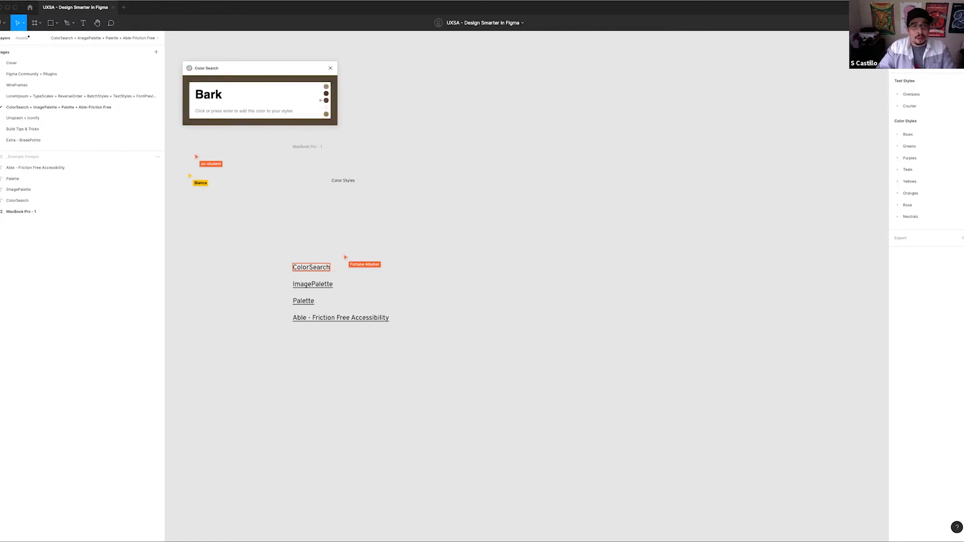
key(Down)
key(Up)
key(Up)
key(Up)
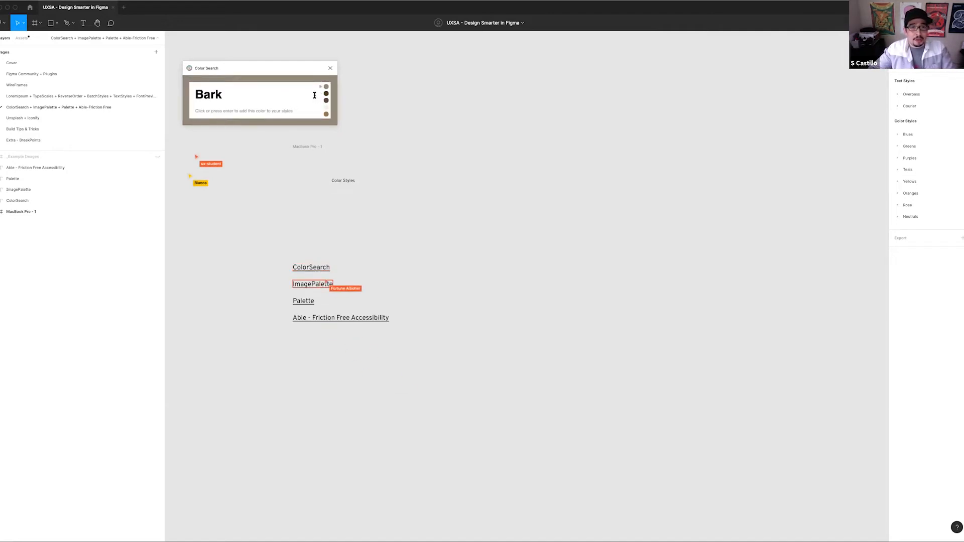
key(Return)
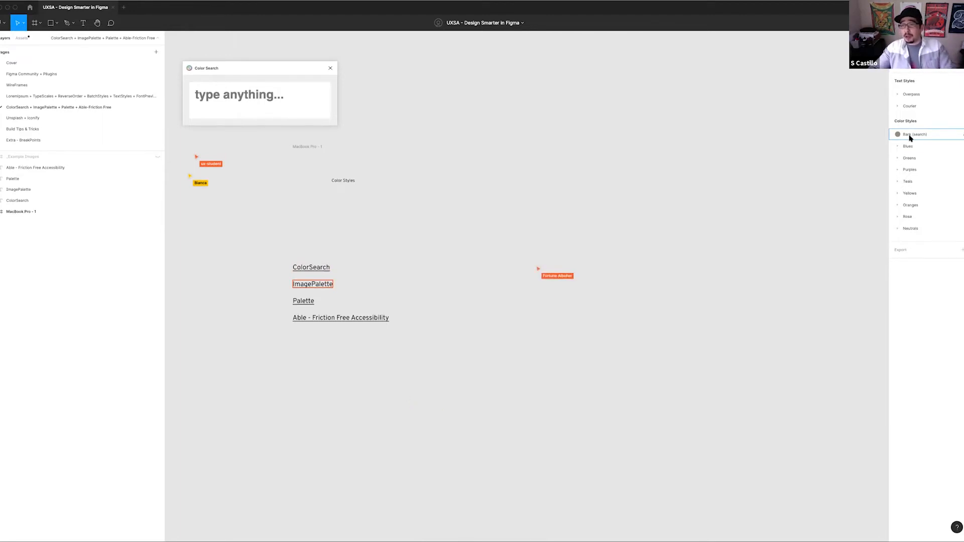
Search for "Bark" again in Color Search to bring back its suggested swatches
click(272, 94)
text(Barl)
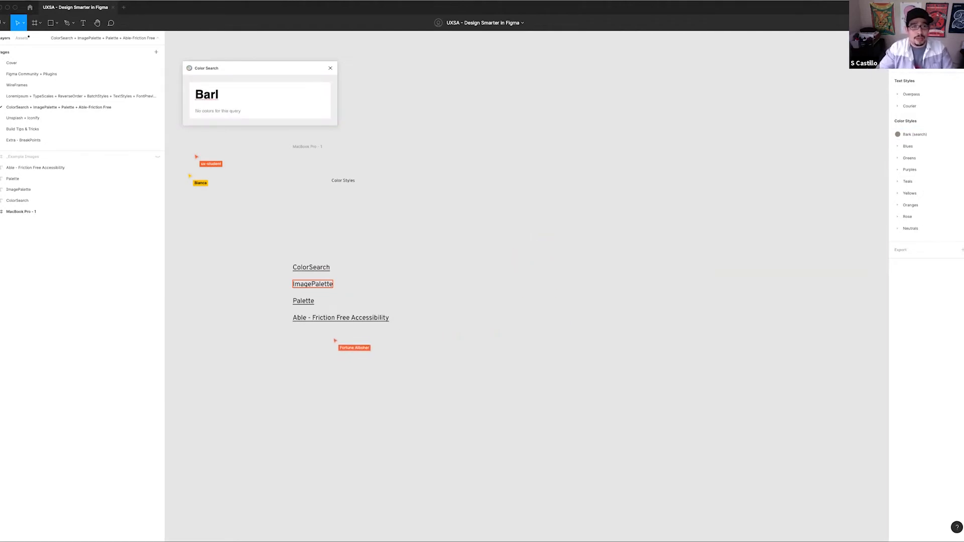
key(BackSpace)
text(k)
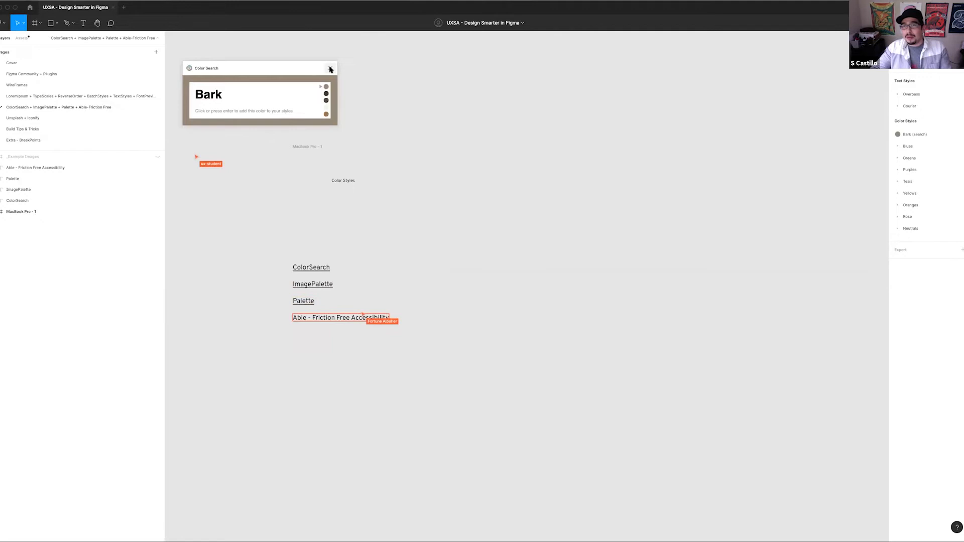
Close the Color Search plugin and make the hidden _Example Images frame visible
mouse_move(269, 68)
mouse_down()
mouse_move(302, 82)
mouse_move(276, 74)
mouse_up()
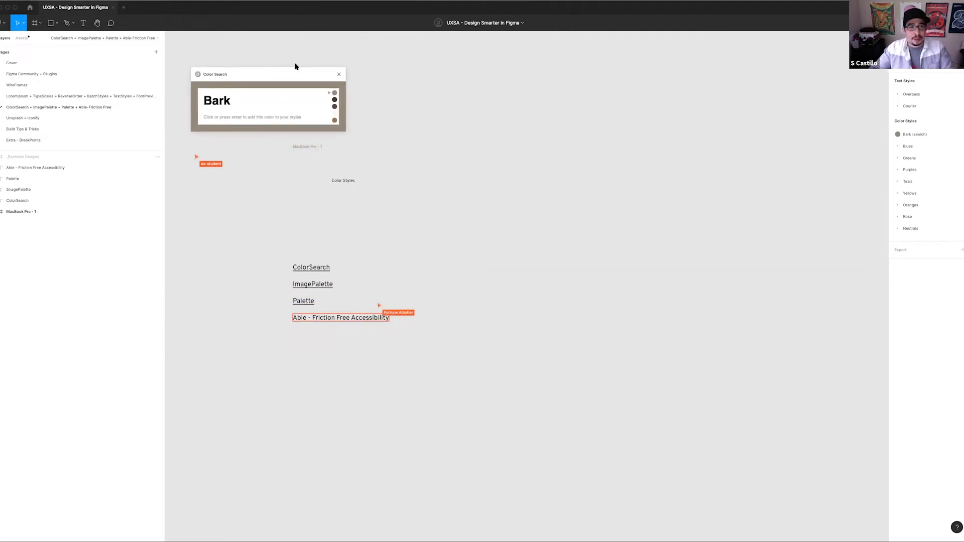
click(339, 75)
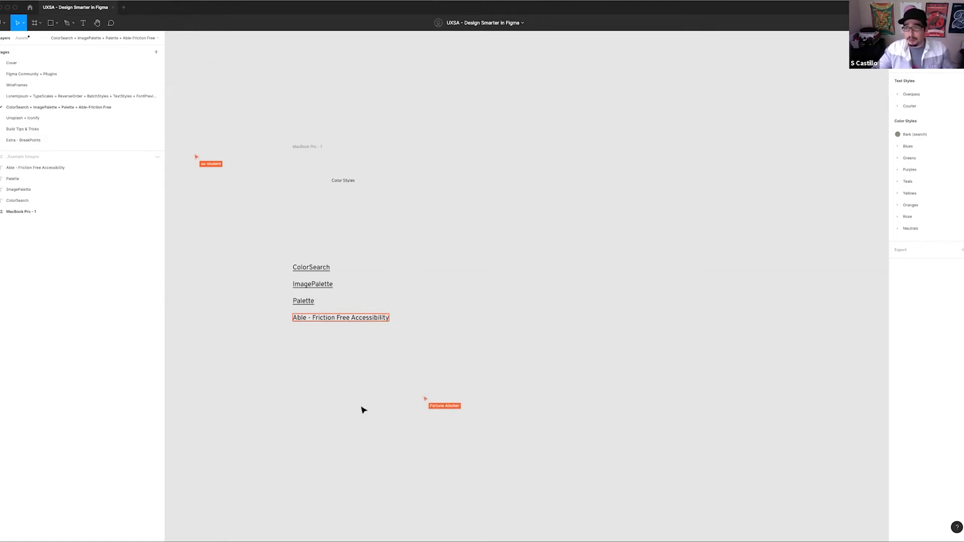
click(158, 157)
Generate a swatch palette from the yellow umbrella image with the Image Palette plugin
scroll(505, 211, down, 6)
scroll(504, 211, right, 3)
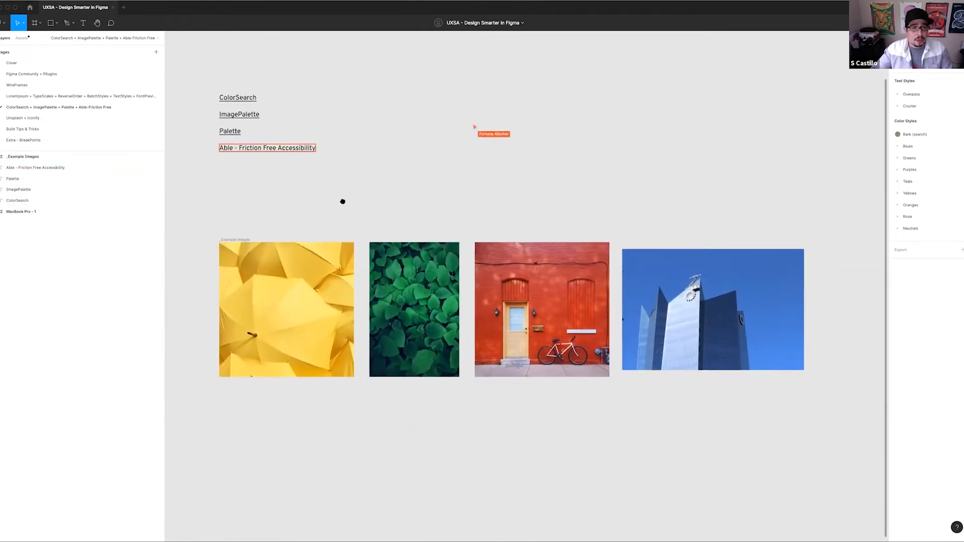
scroll(343, 201, left, 2)
click(351, 321)
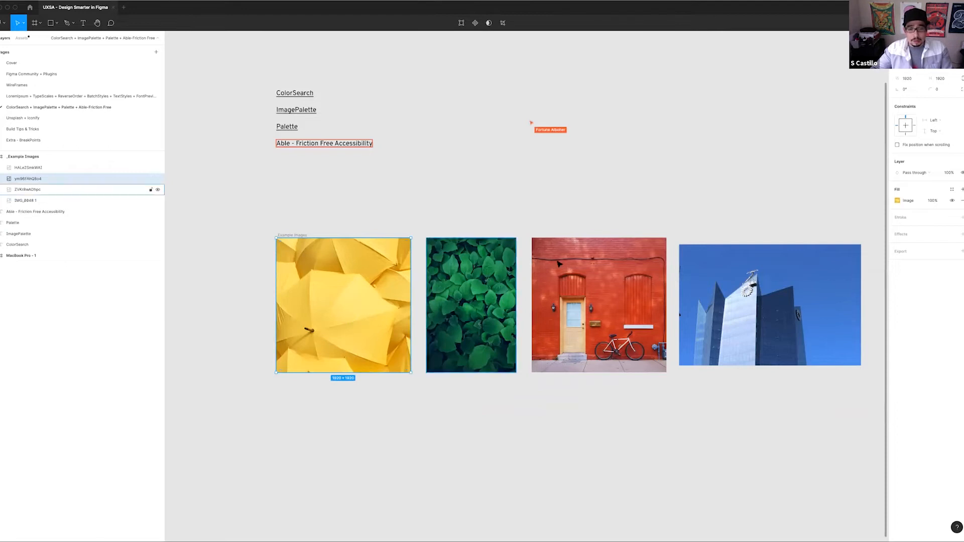
key(super+slash)
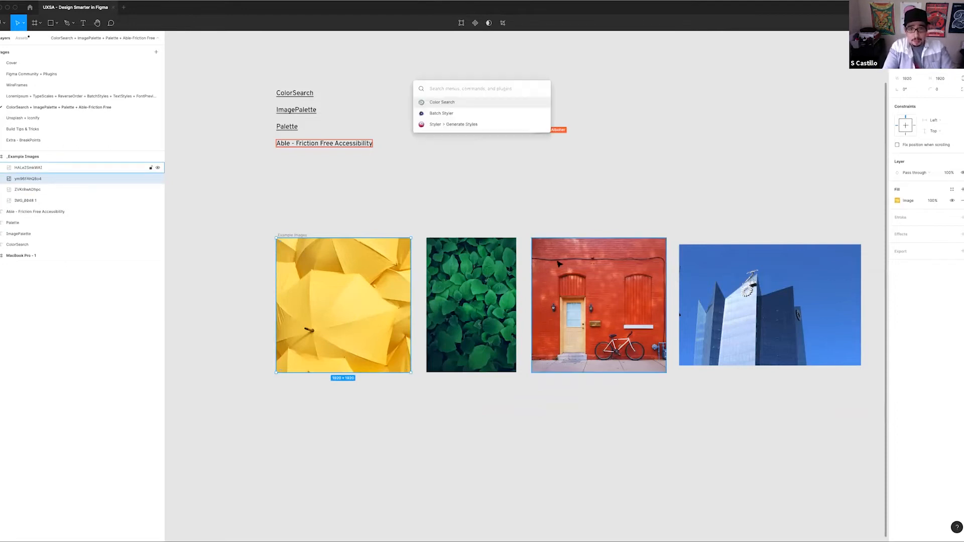
text(imag)
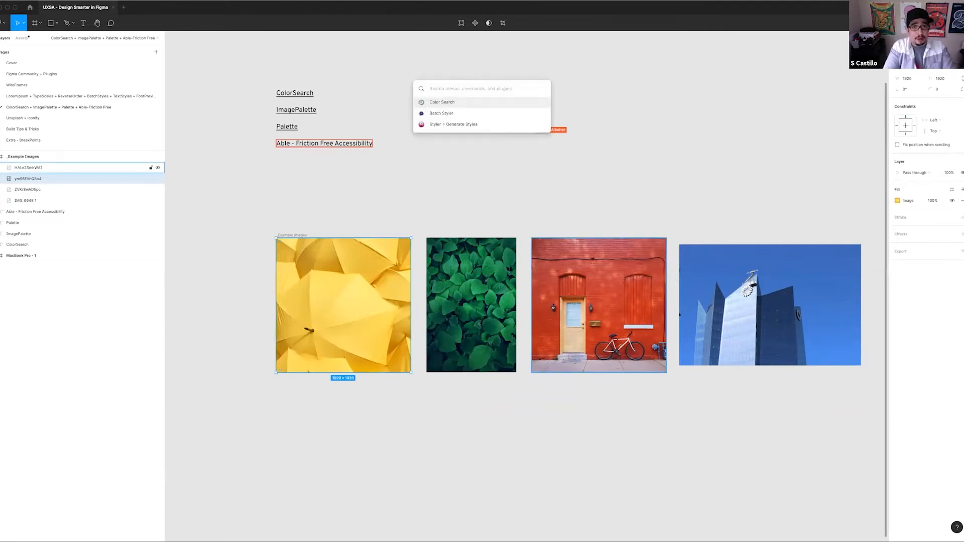
key(Down)
key(Down)
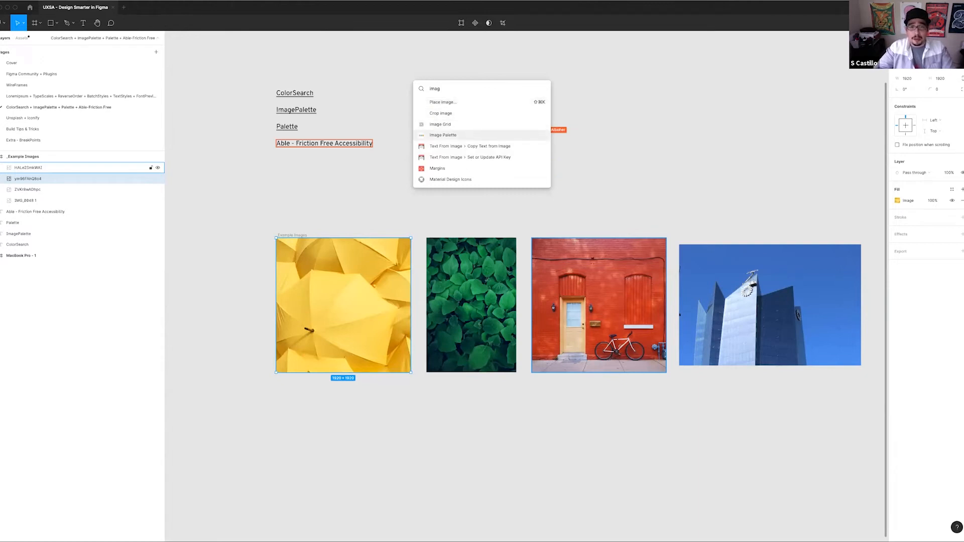
key(Return)
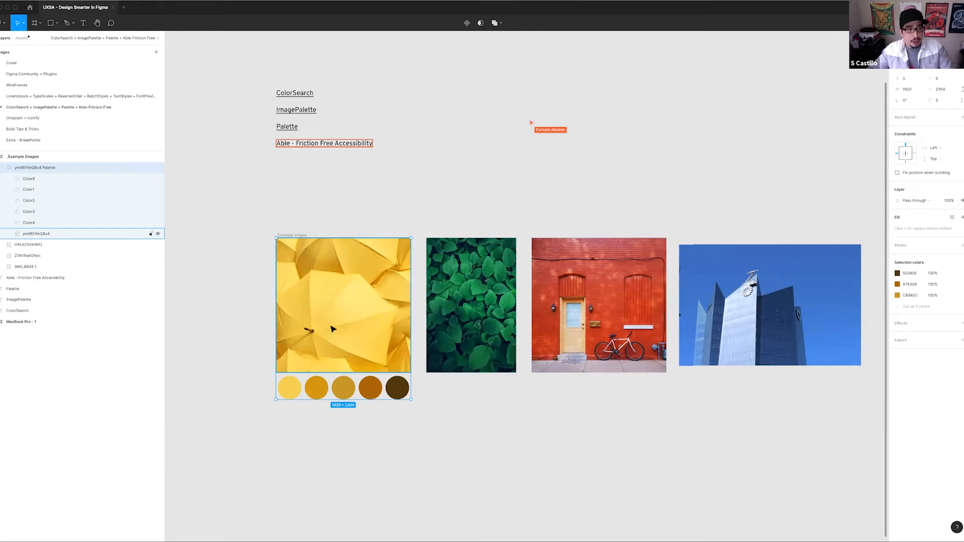
Ungroup the umbrella image from its palette and check that the image and the five swatches select separately
key(super+shift+g)
click(284, 400)
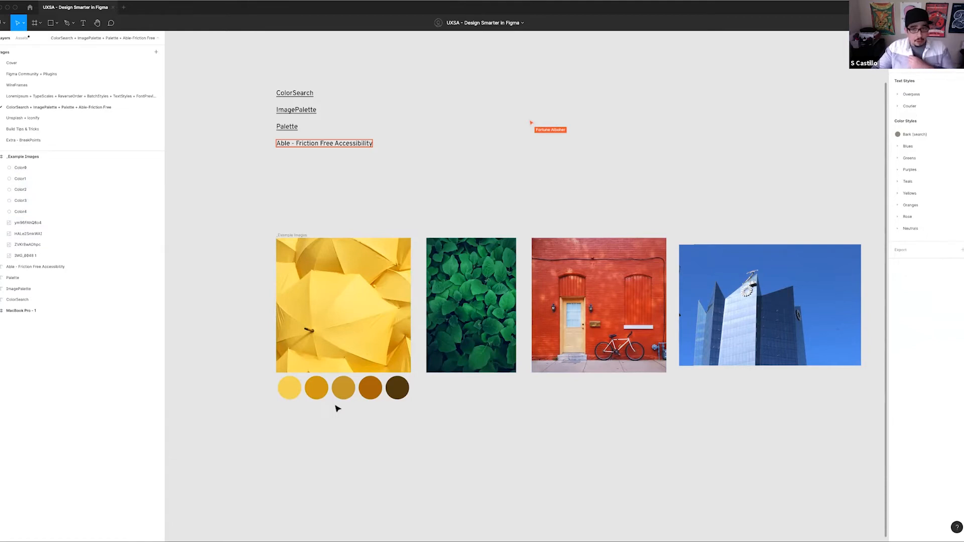
click(355, 317)
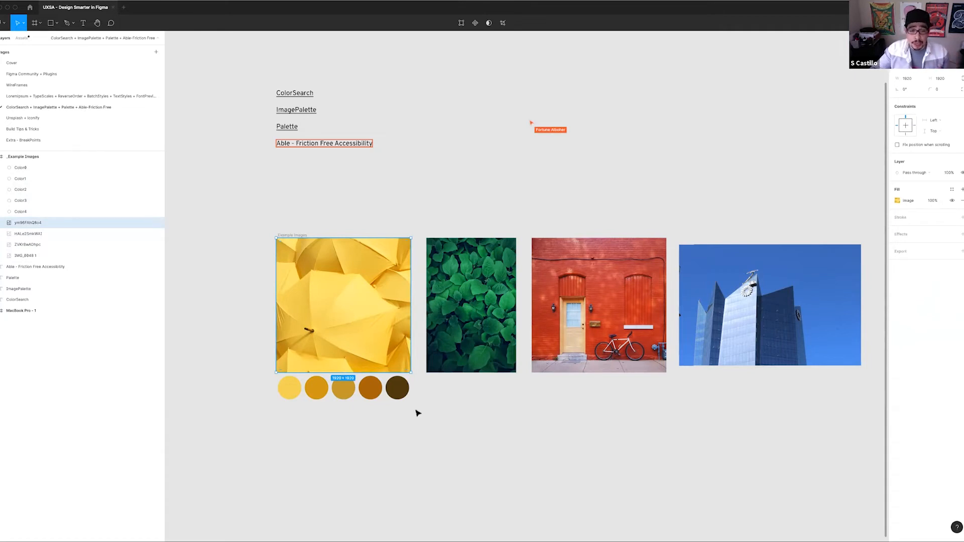
drag(396, 416, 288, 387)
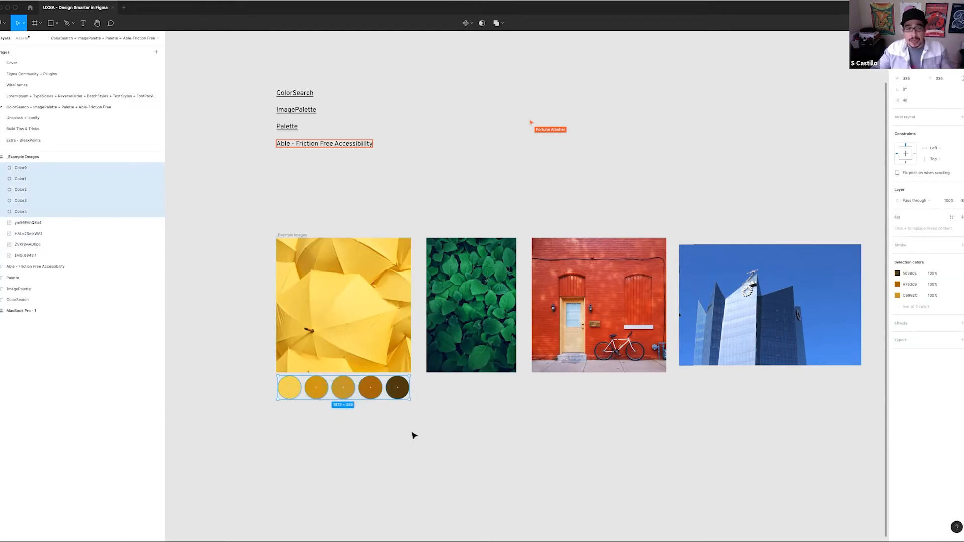
click(378, 313)
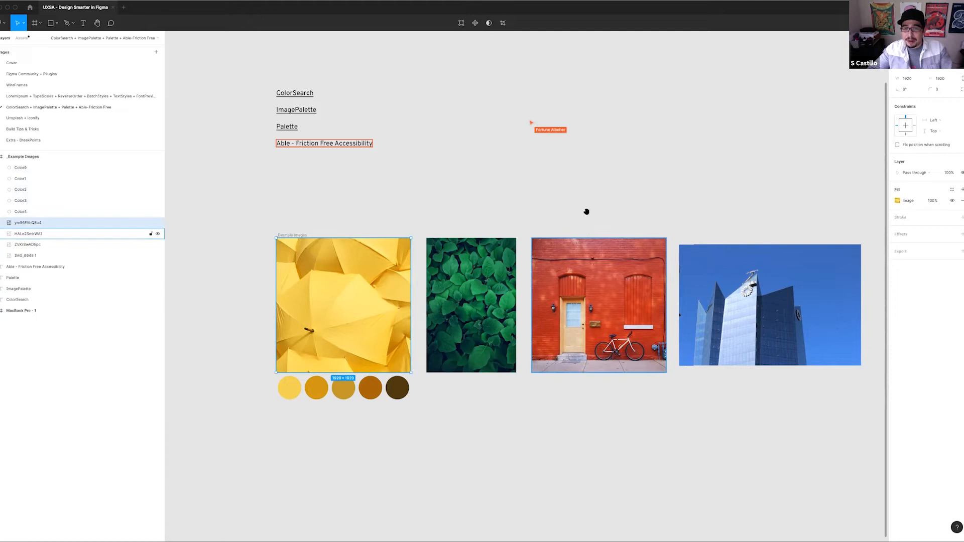
Generate a palette from the red wall image with Image Palette and ungroup the result
drag(587, 211, 486, 173)
click(432, 226)
key(super+slash)
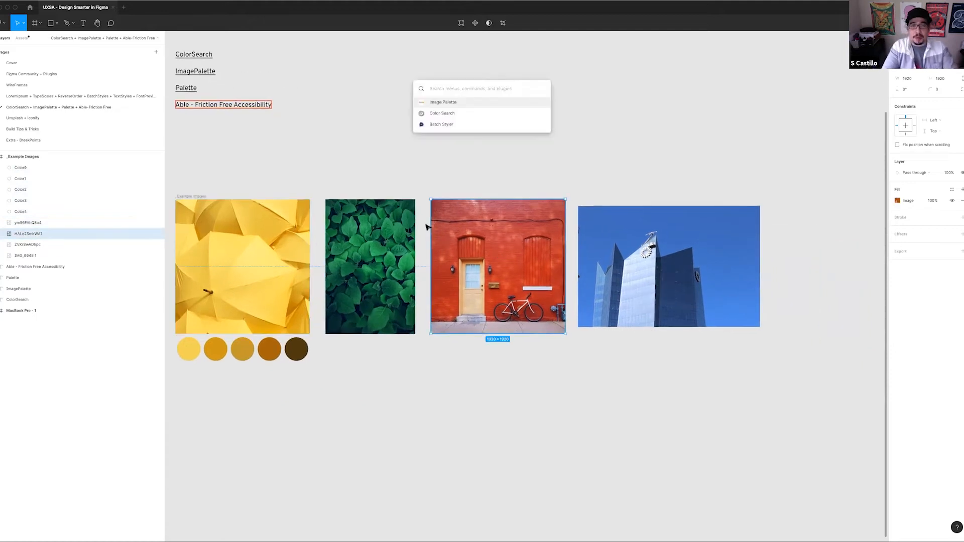
key(Return)
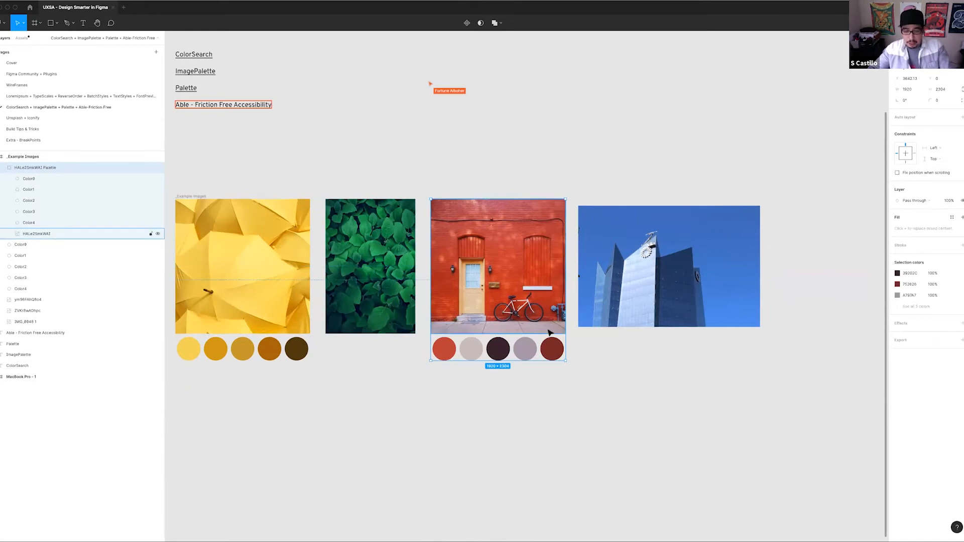
key(shift+super+g)
click(485, 391)
drag(486, 391, 522, 388)
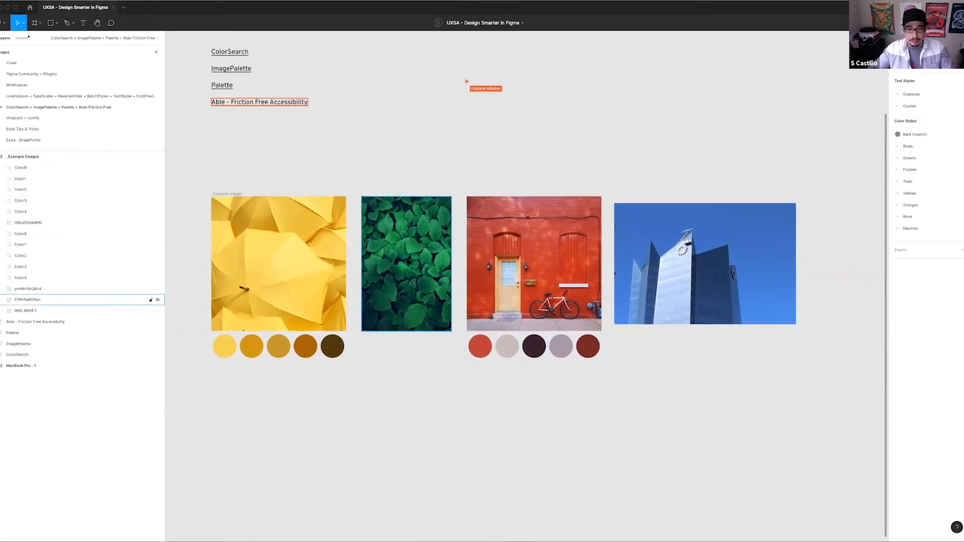
Extract colors from the green leaf image with the Palette plugin and save them to the canvas as a swatch group
click(408, 262)
key(super+slash)
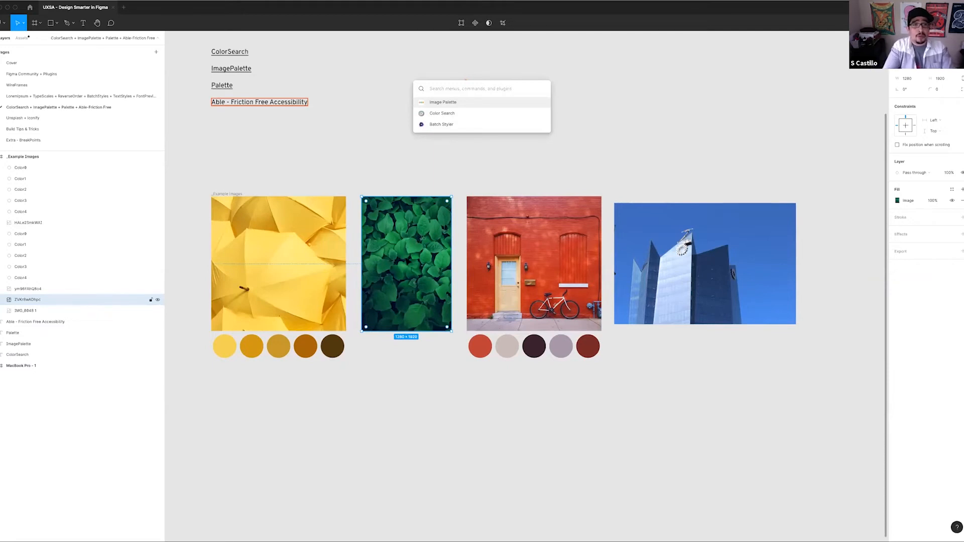
text(pall)
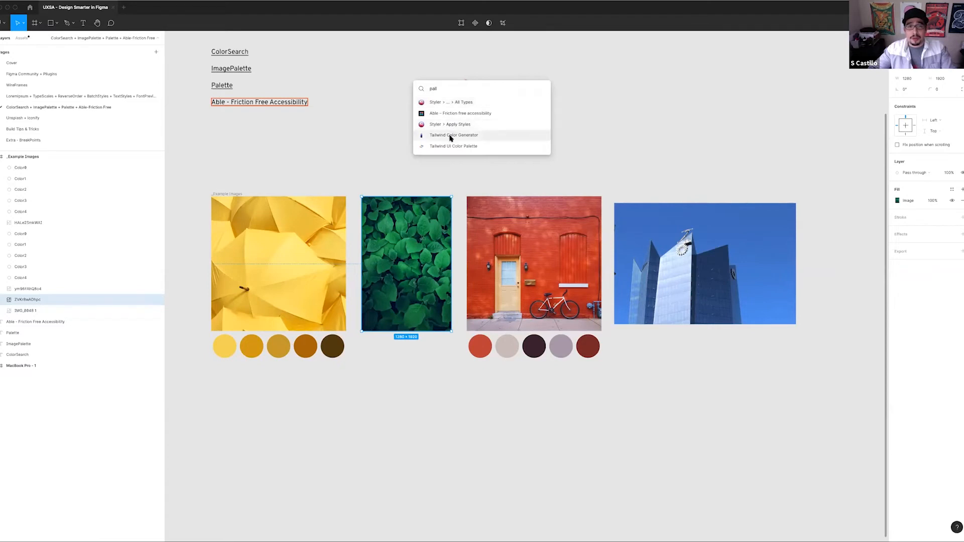
key(BackSpace)
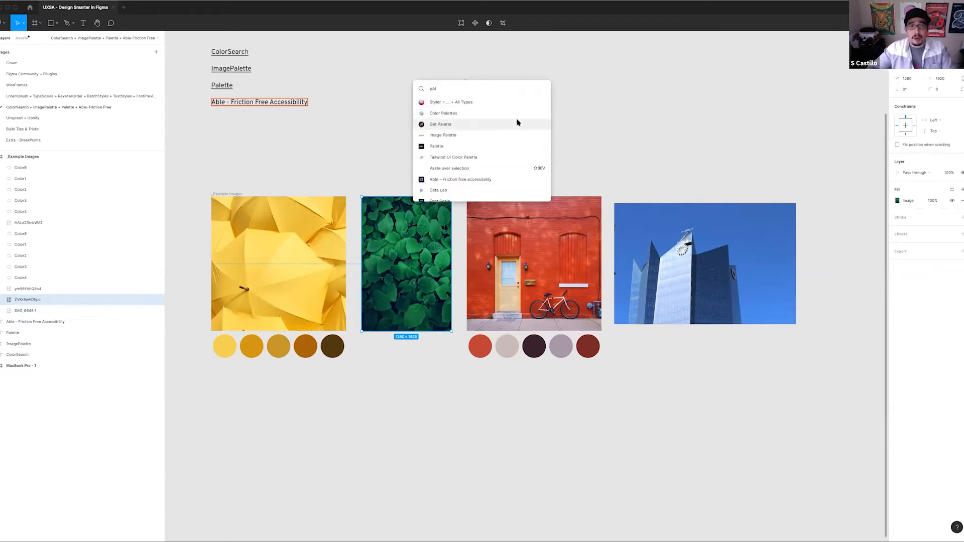
click(437, 146)
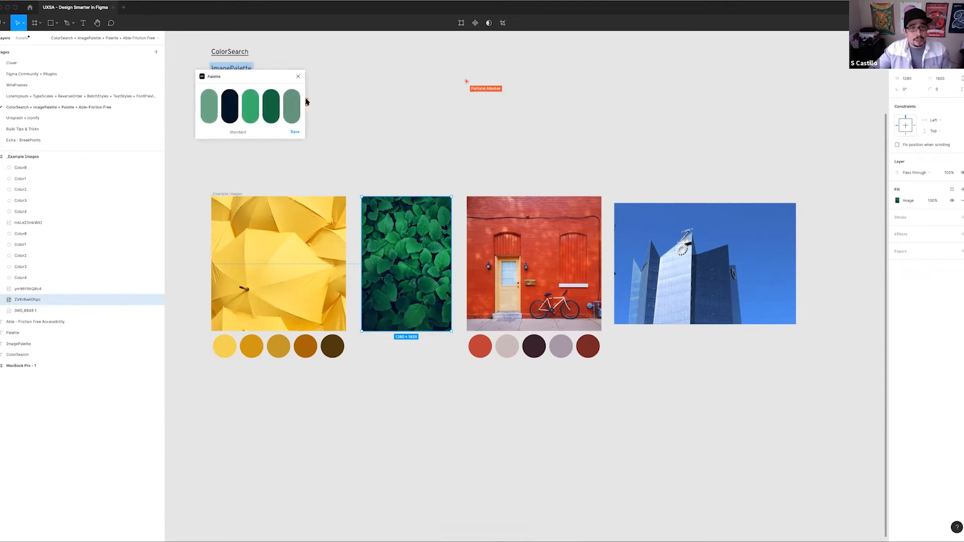
drag(247, 73, 315, 120)
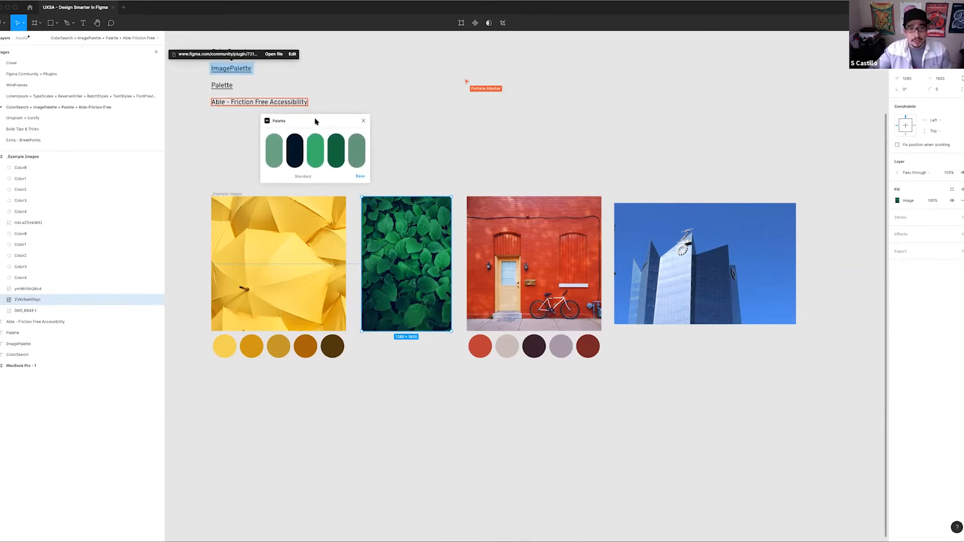
click(358, 177)
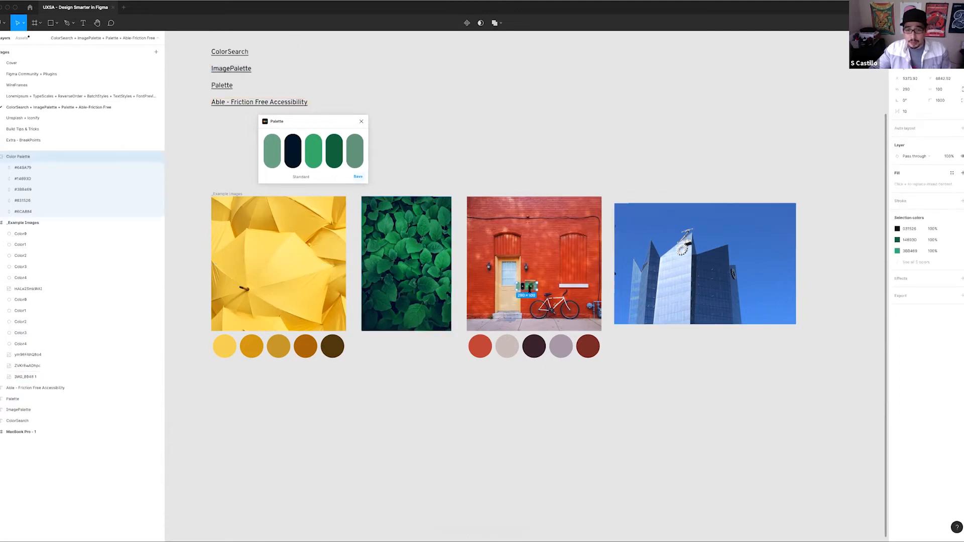
Place the green swatch group beneath the leaf image, enlarge it to about 1060 × 365, and close the Palette plugin
drag(529, 290, 440, 353)
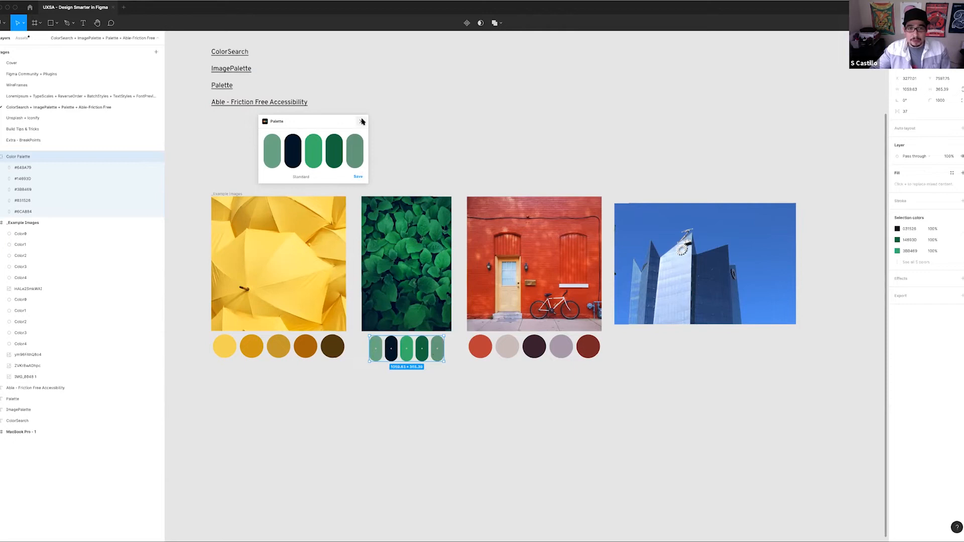
click(361, 121)
click(497, 303)
Generate a palette from the blue-sky building image with Image Palette and ungroup the result
drag(498, 303, 405, 288)
click(570, 260)
drag(548, 164, 456, 153)
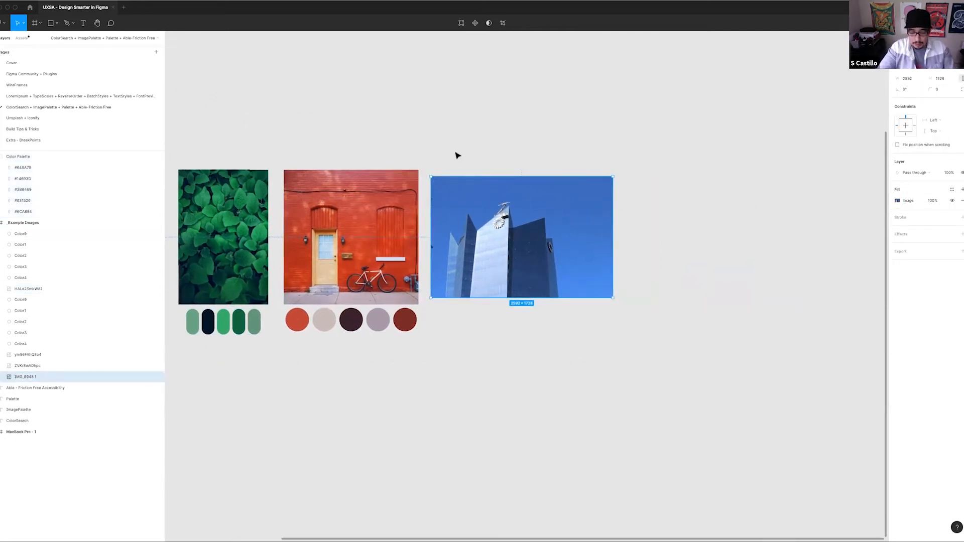
key(super+slash)
key(Down)
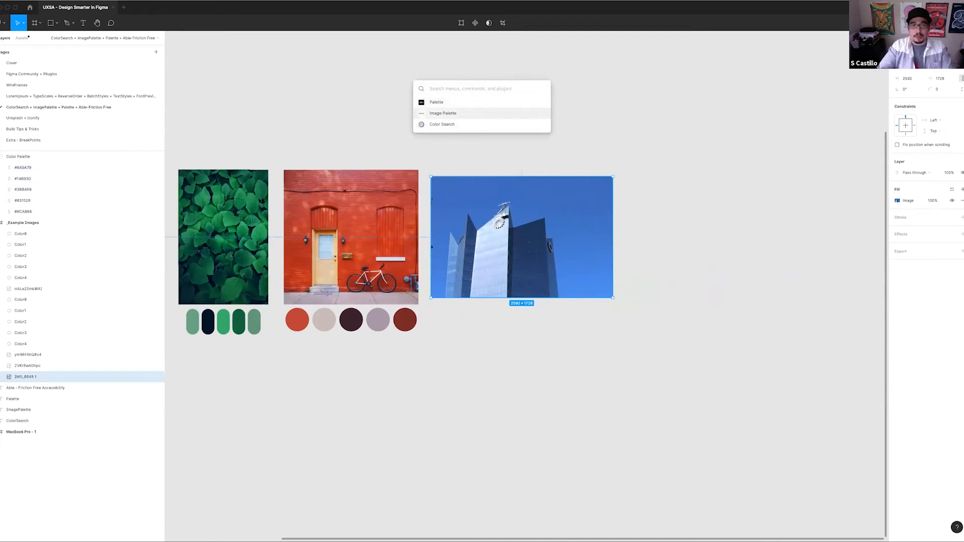
key(Return)
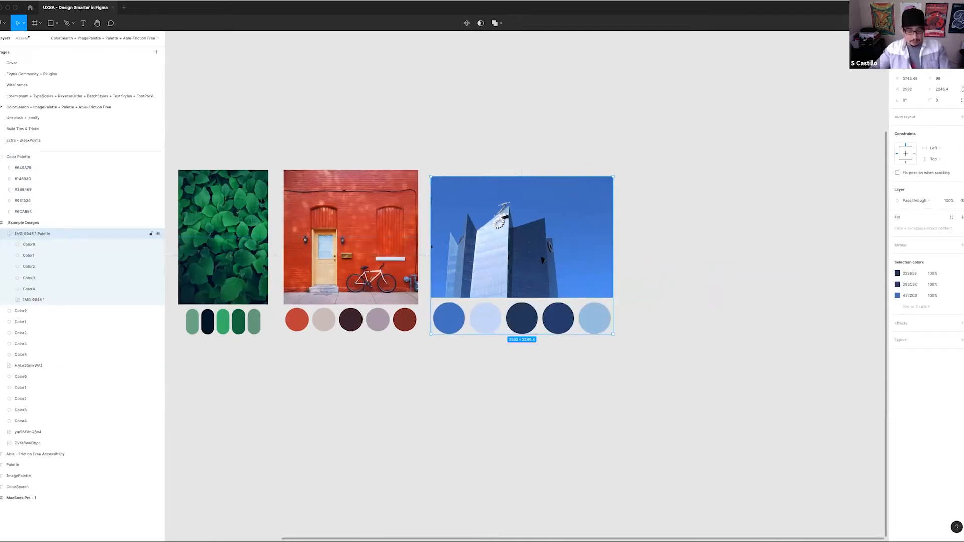
key(super+shift+g)
click(442, 147)
drag(442, 148, 593, 138)
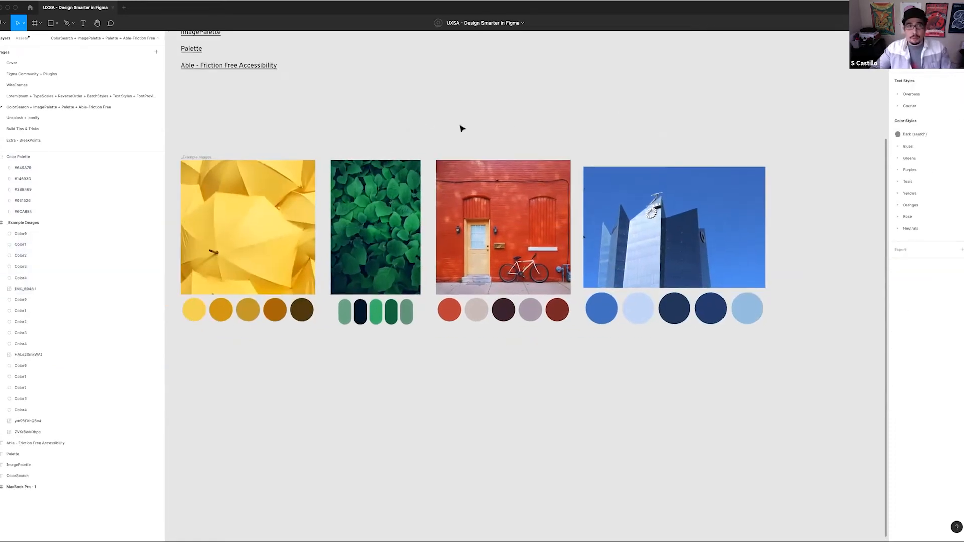
Move the light yellow and dark brown swatches below the umbrella palette so that they overlap
scroll(442, 156, up, 3)
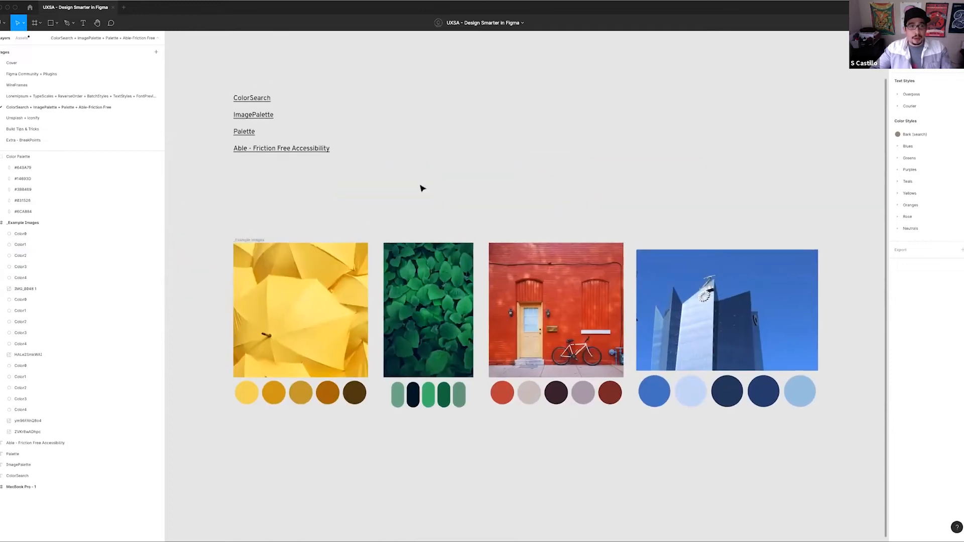
scroll(419, 185, down, 5)
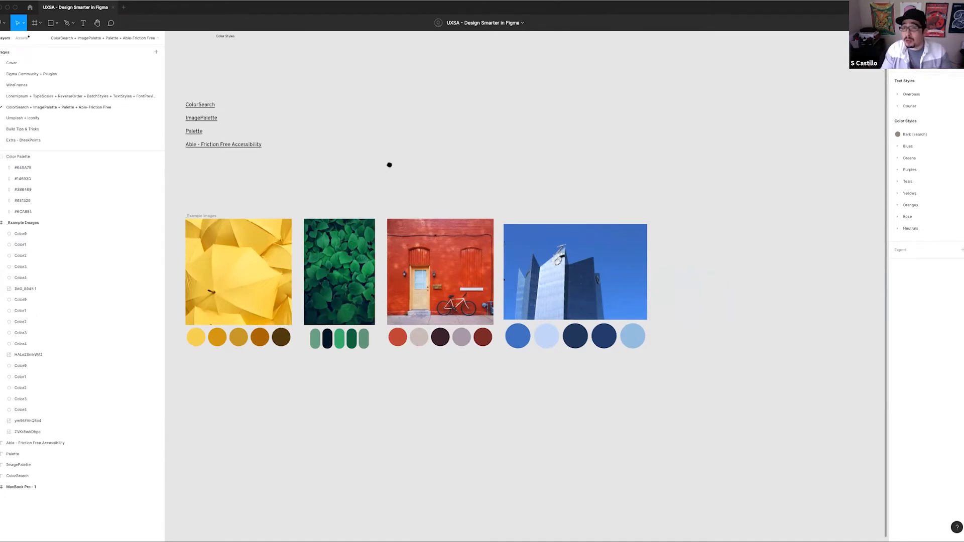
drag(270, 151, 377, 178)
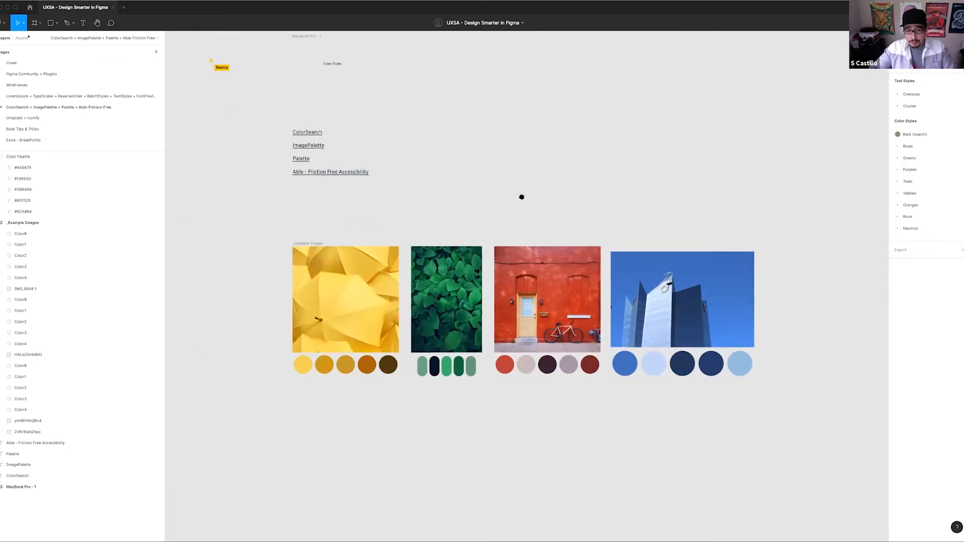
drag(521, 197, 470, 169)
drag(297, 393, 398, 342)
drag(352, 291, 362, 323)
drag(438, 289, 374, 320)
Check the contrast of the light yellow and dark brown swatches with the Able plugin, keeping its window beside them
scroll(397, 324, up, 3)
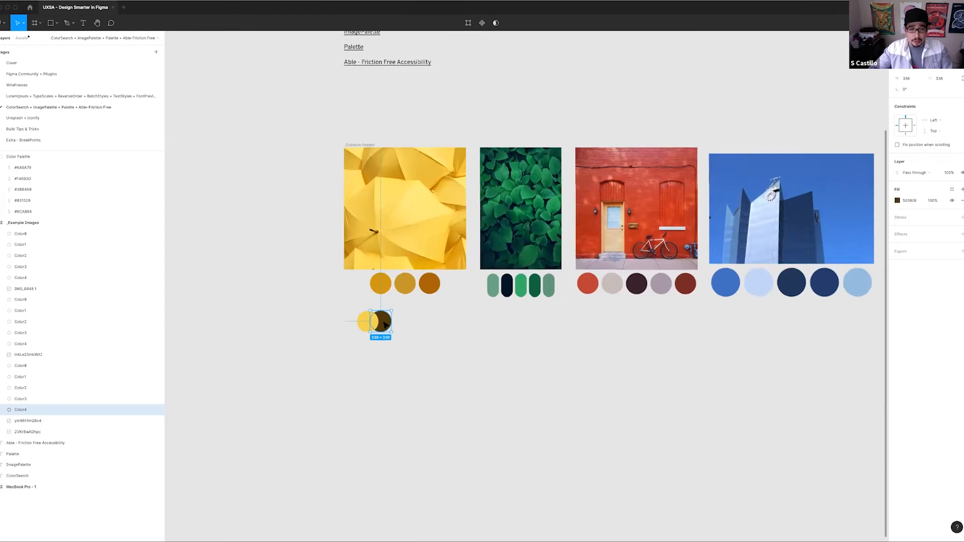
scroll(387, 324, up, 5)
drag(503, 332, 465, 323)
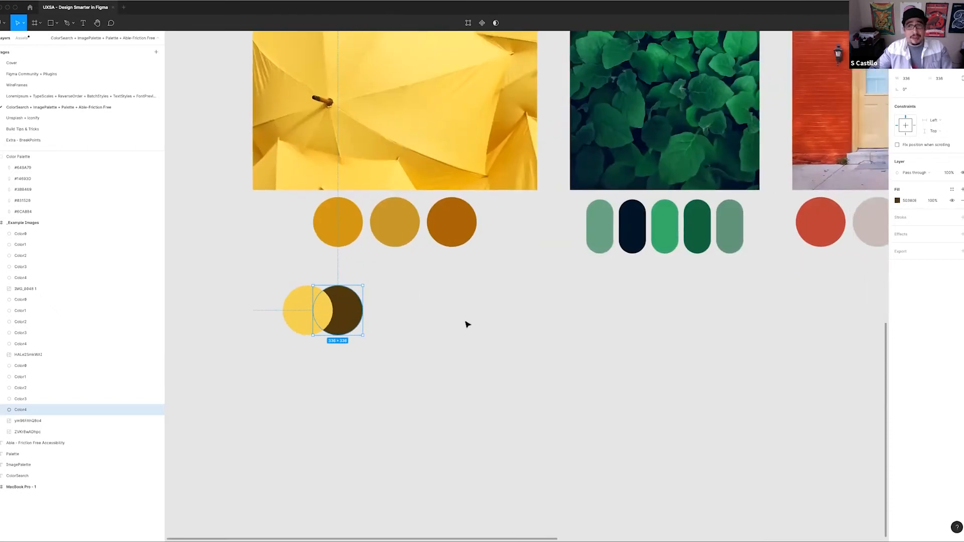
shift+click(298, 312)
key(super+slash)
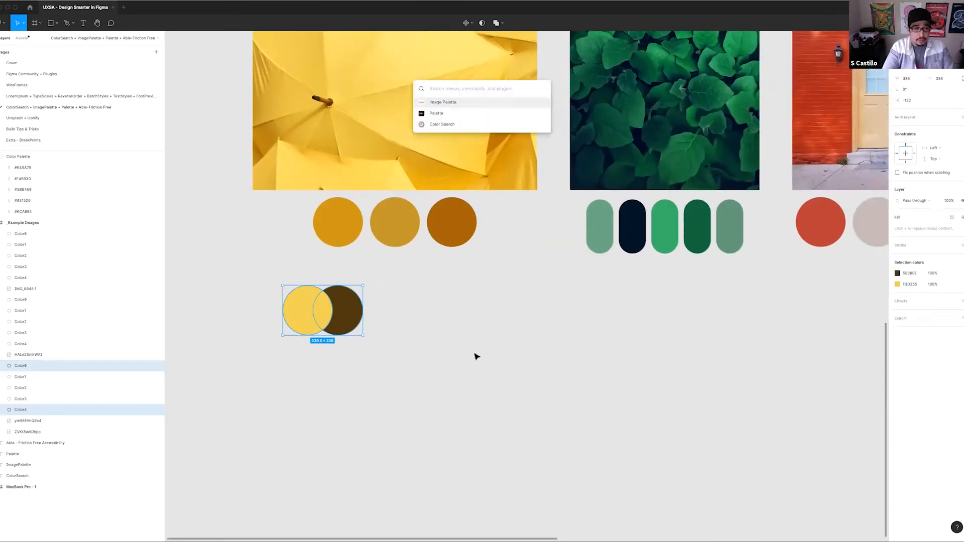
text(able)
key(Return)
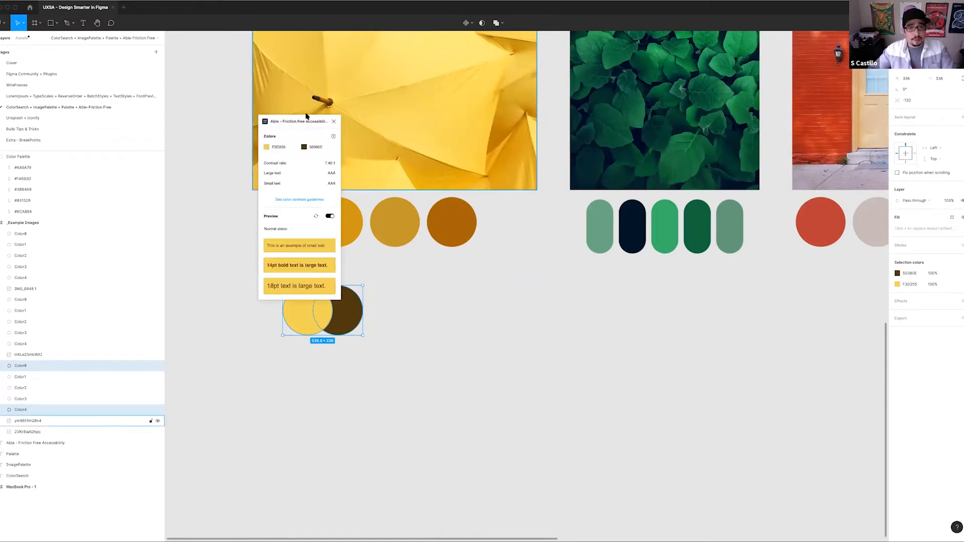
drag(302, 121, 217, 290)
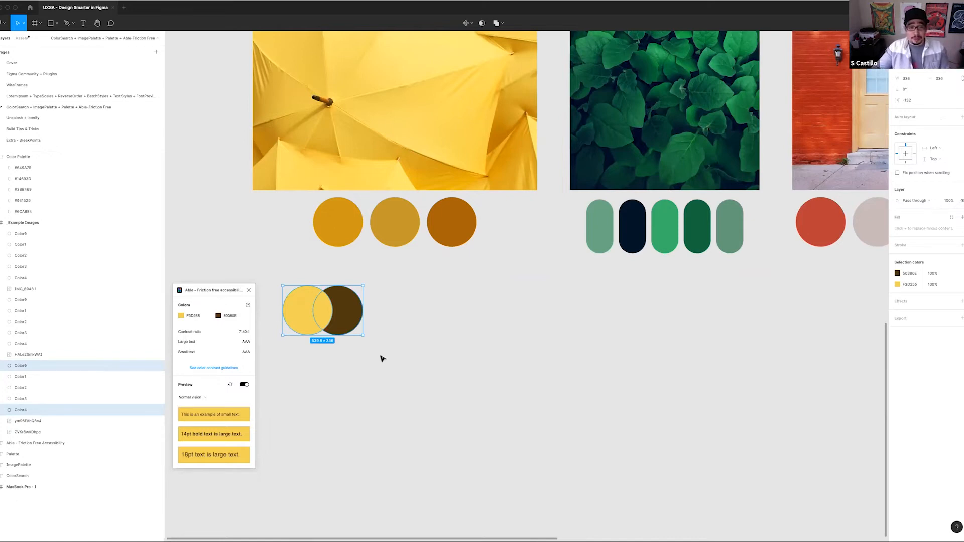
Move the golden tan and orange-brown swatches into an overlapping pair below and compare their contrast in Able
click(456, 224)
shift+click(408, 226)
drag(441, 233, 415, 383)
click(450, 380)
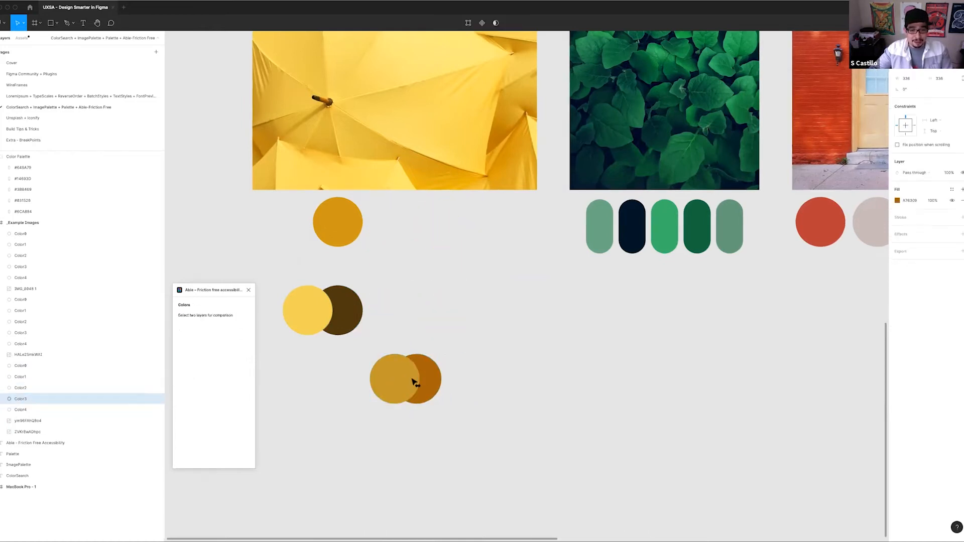
shift+click(382, 383)
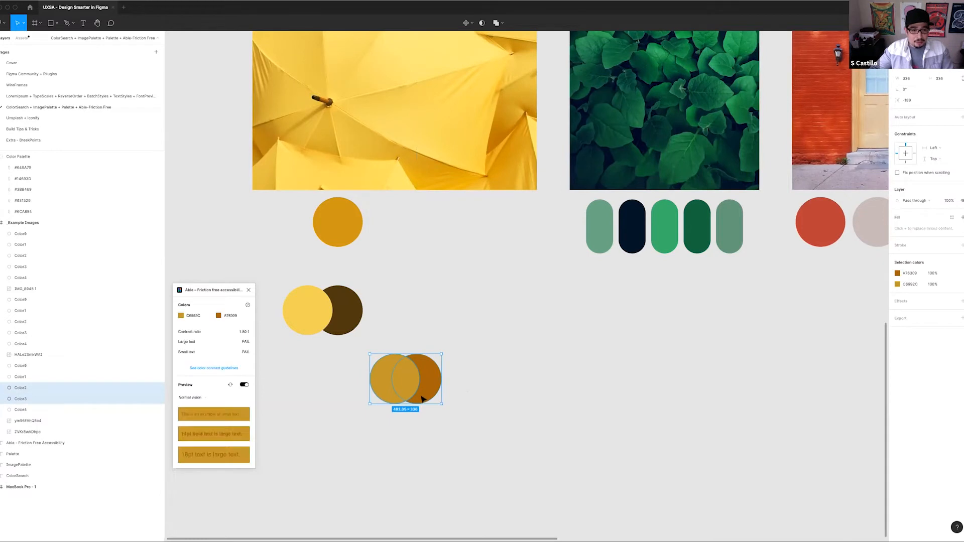
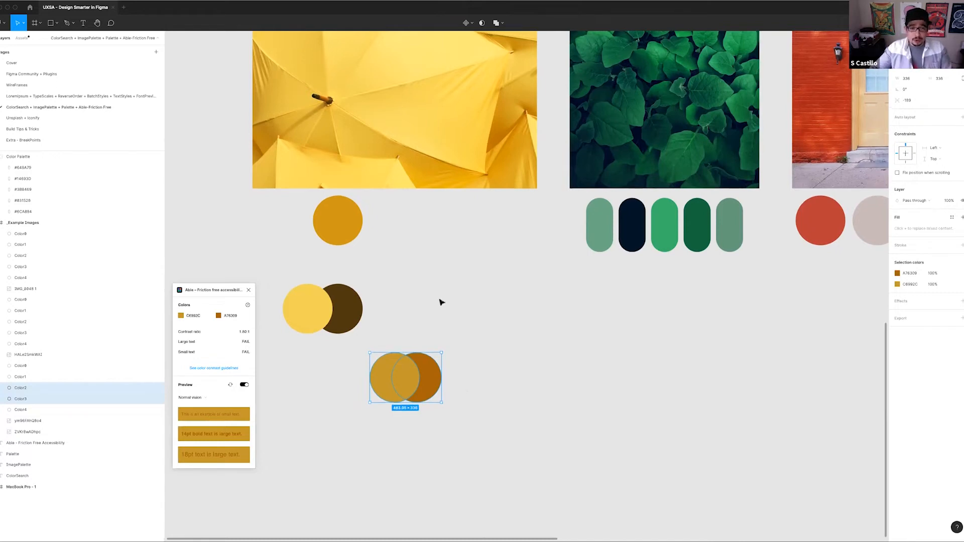
Combine the five umbrella palette swatches into one horizontal auto layout row and align it beneath the umbrella image
scroll(442, 301, down, 5)
scroll(476, 309, down, 3)
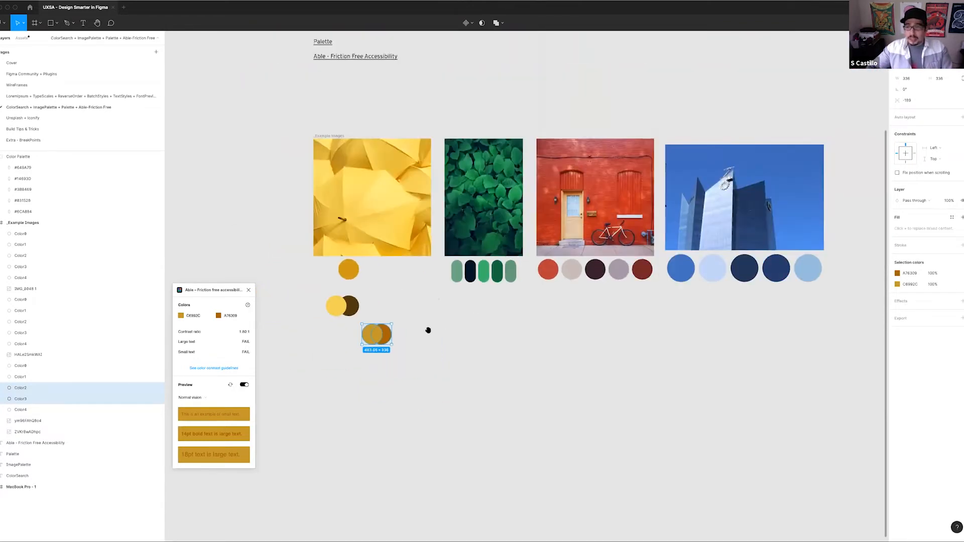
scroll(428, 329, right, 2)
scroll(411, 291, down, 2)
scroll(468, 286, left, 3)
scroll(468, 287, up, 1)
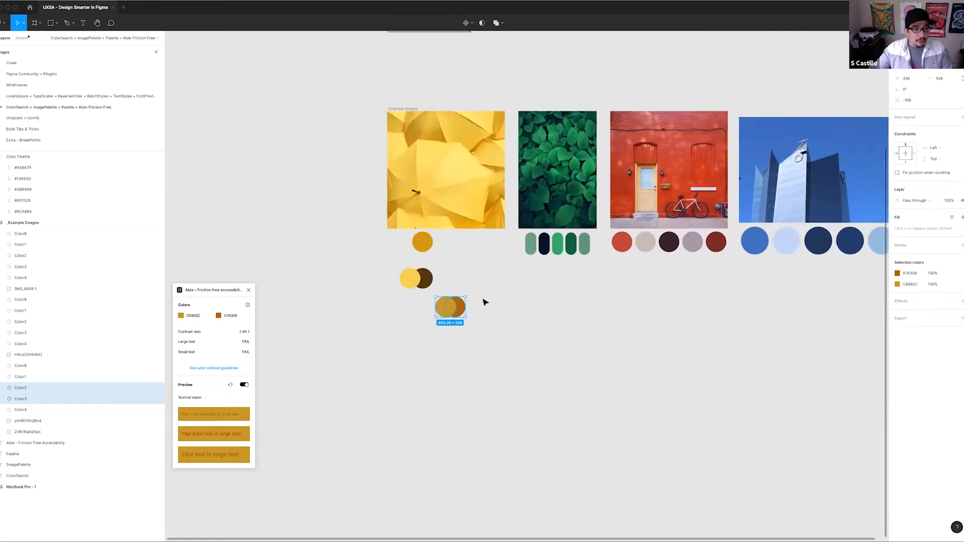
drag(490, 325, 397, 267)
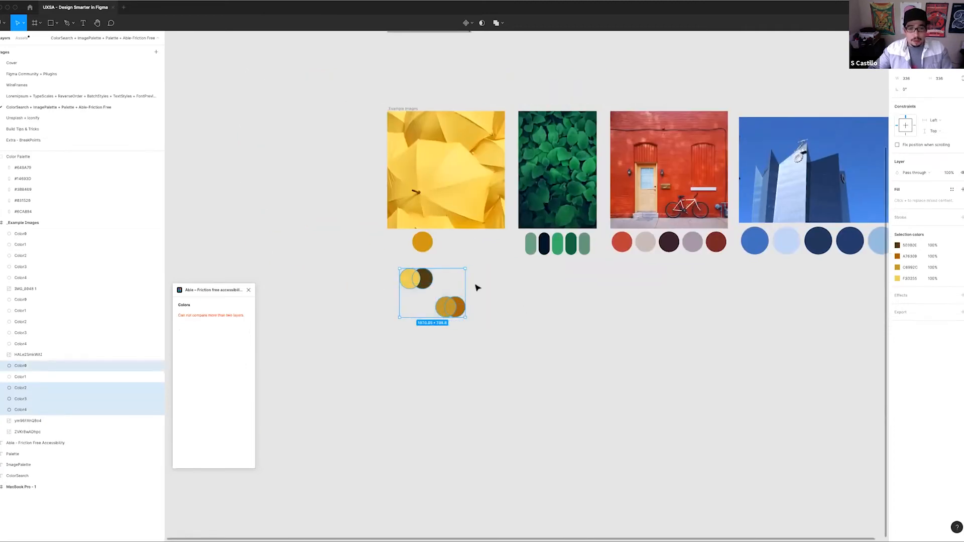
click(480, 304)
drag(483, 340, 484, 332)
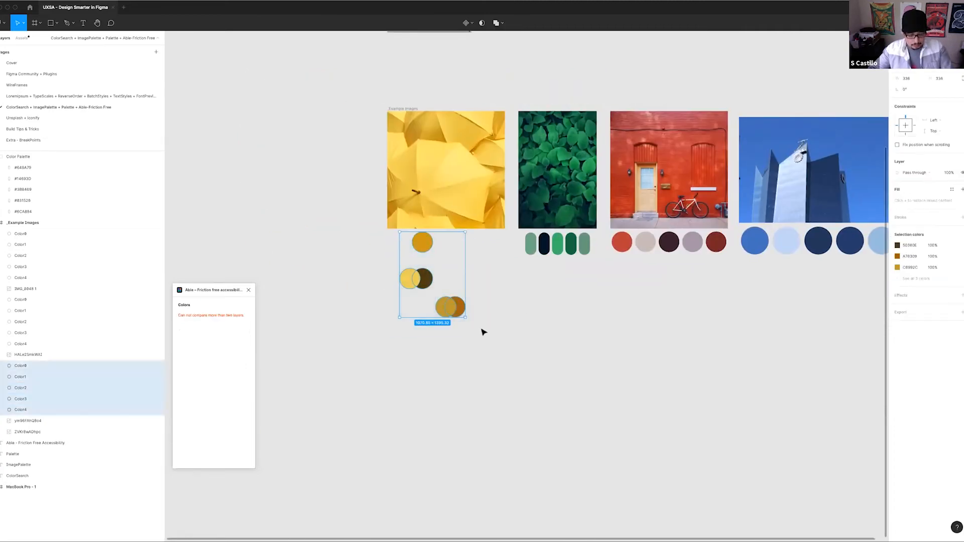
key(shift+a)
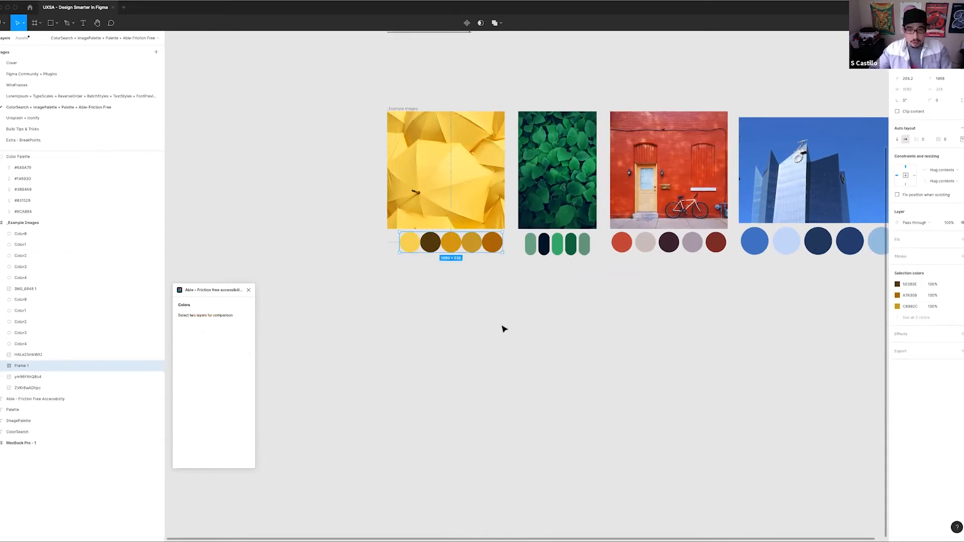
click(424, 266)
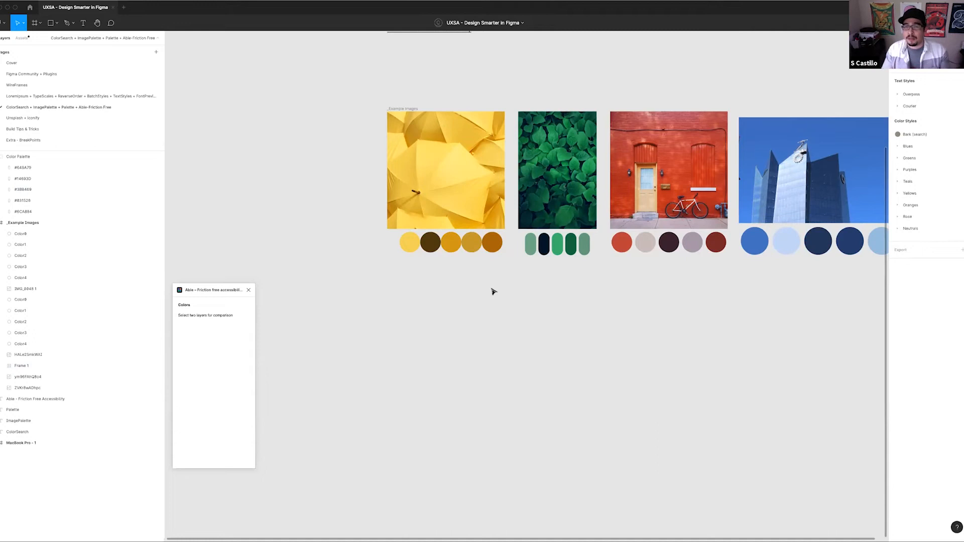
click(463, 247)
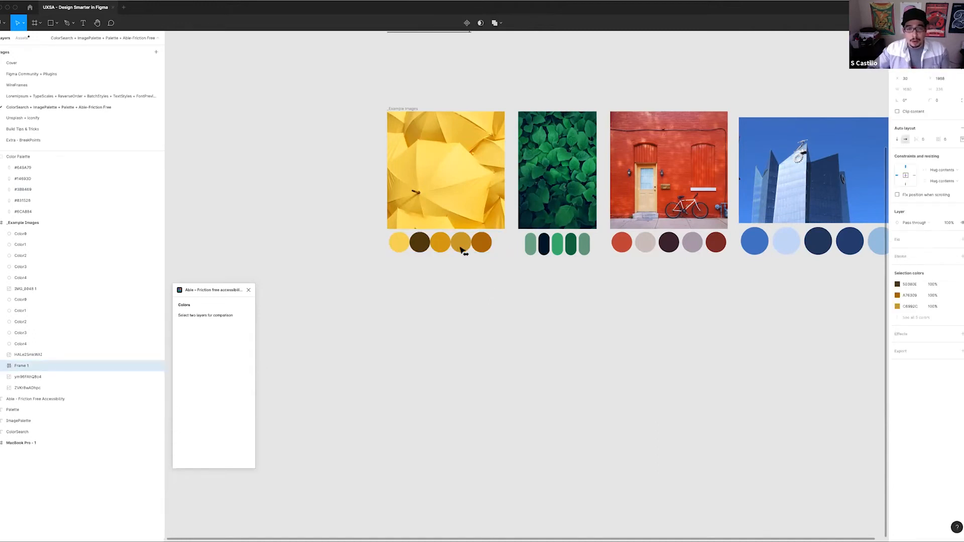
Duplicate the yellow swatch row just below the original and flip the copy horizontally to reverse its color order
drag(466, 247, 465, 277)
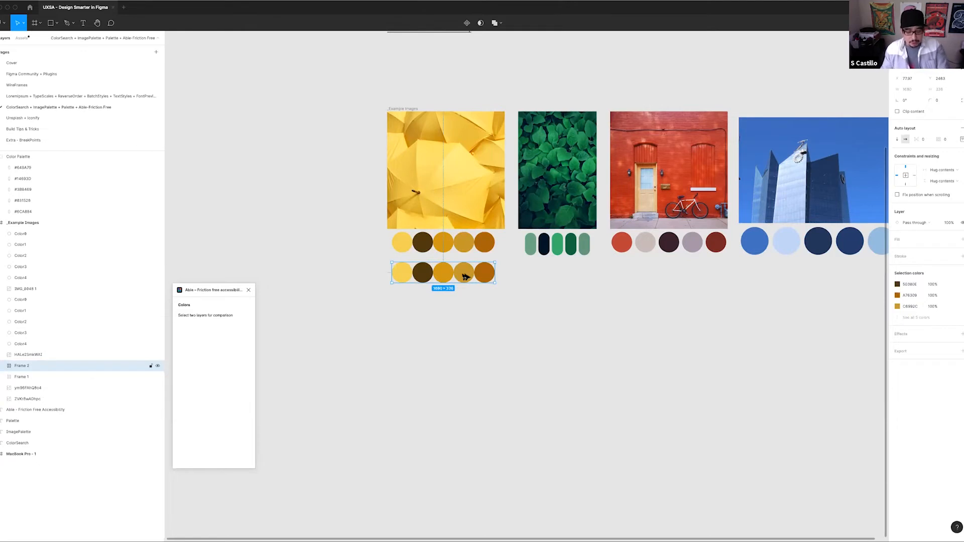
key(shift+h)
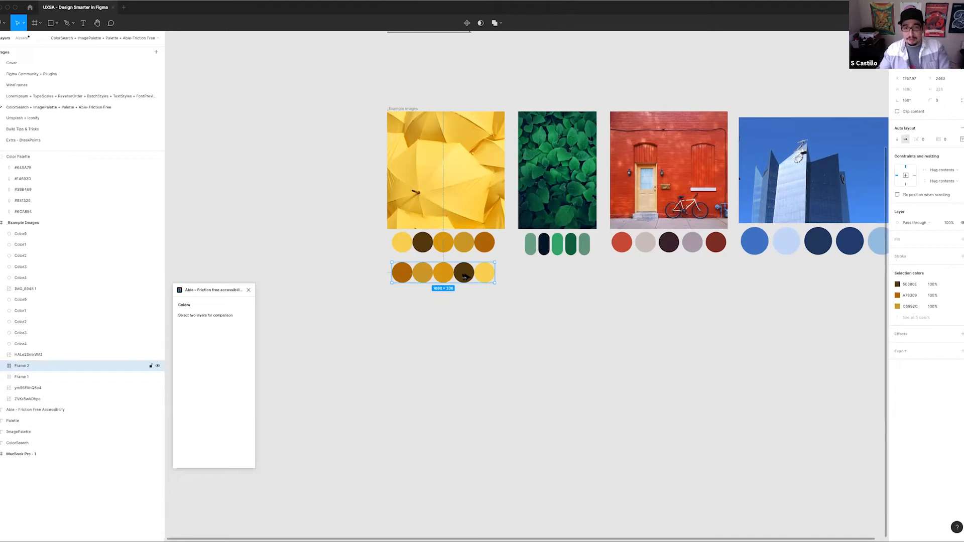
key(shift+Down)
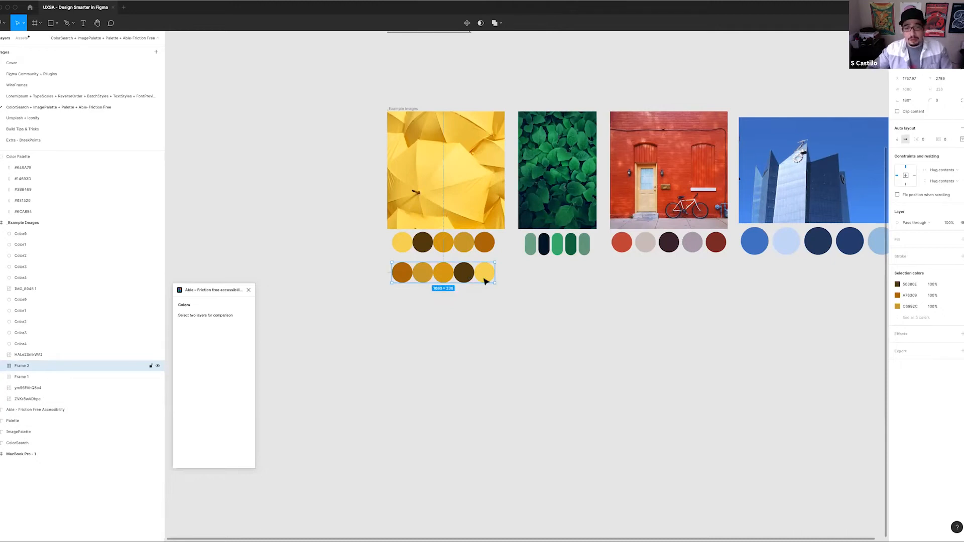
Make another copy of the swatch row below, rotated 90° into a column, and flip it vertically
drag(486, 276, 457, 423)
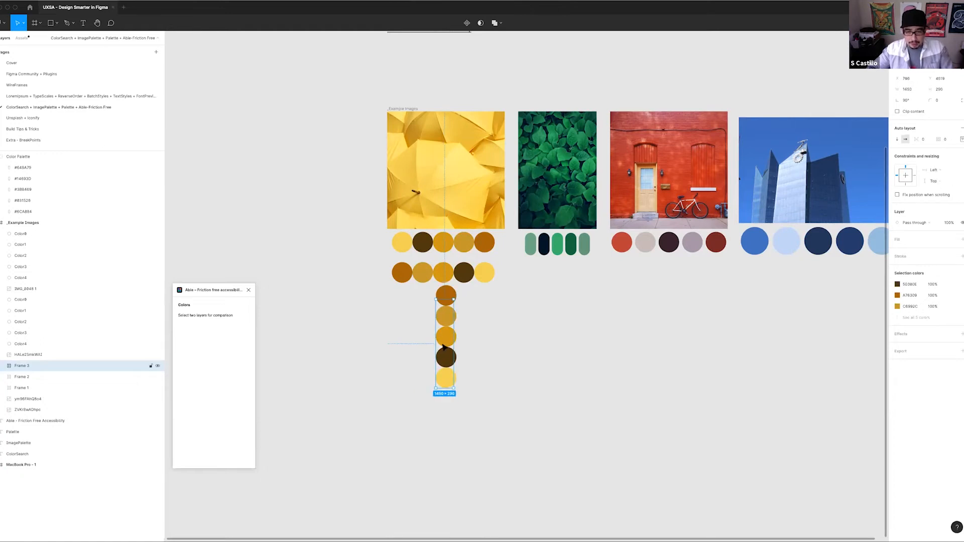
drag(446, 342, 446, 370)
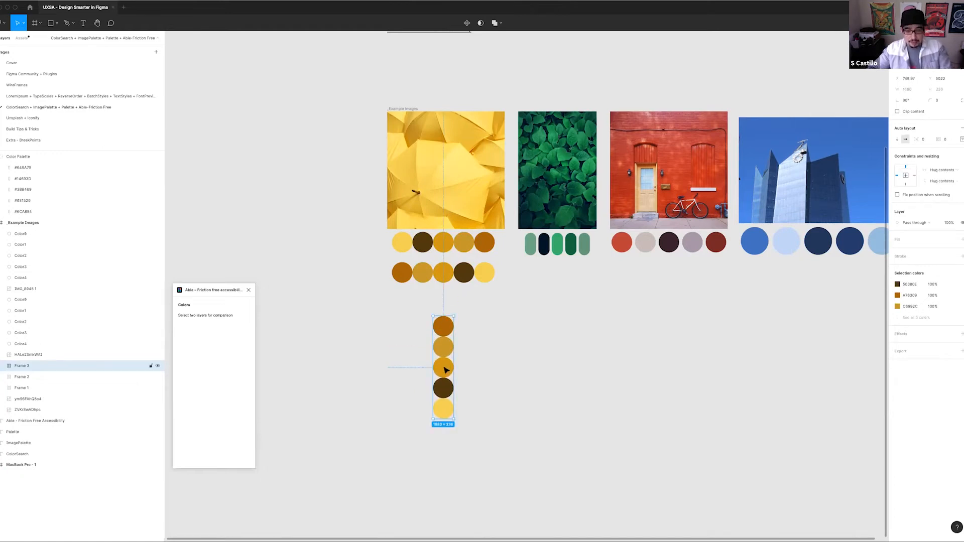
key(shift+v)
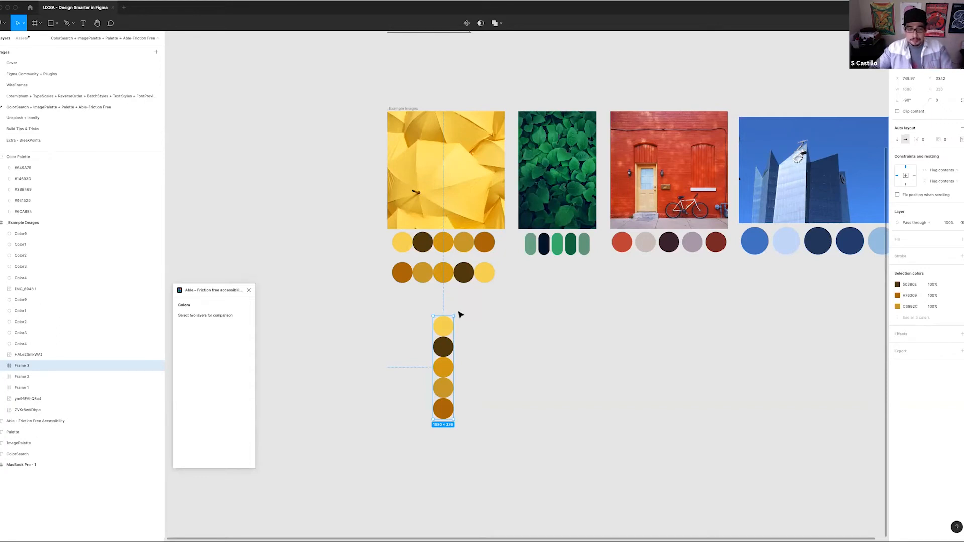
Delete the vertical and the horizontal copies of the yellow swatch row and close the Able plugin
key(Delete)
drag(376, 261, 420, 273)
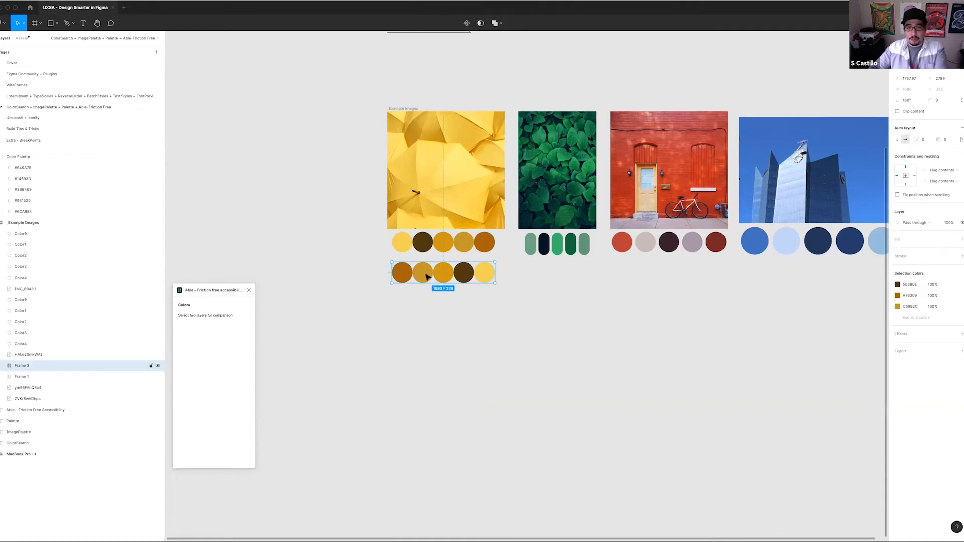
key(Delete)
click(248, 290)
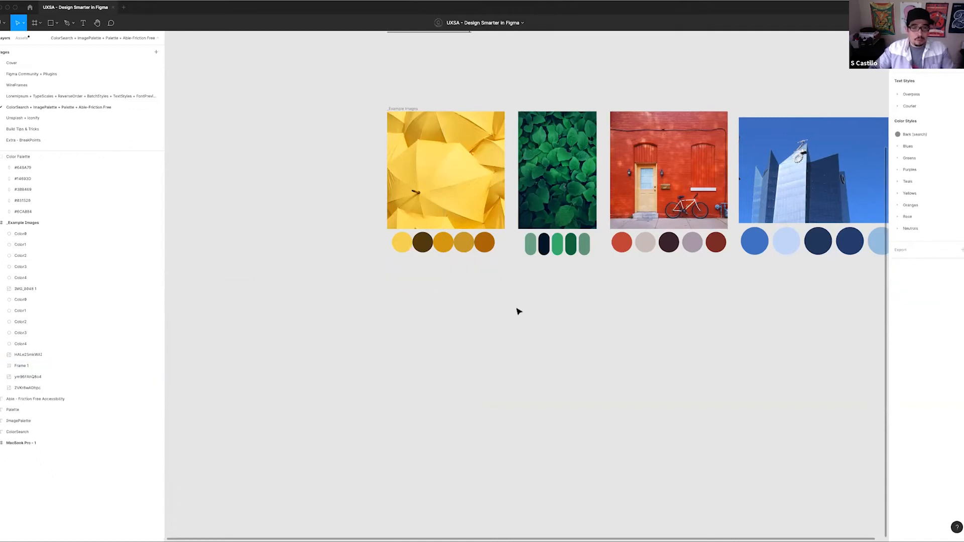
Ungroup the auto layout frame holding the five yellow swatches under the umbrella image
scroll(516, 309, right, 5)
scroll(516, 309, up, 2)
drag(216, 289, 337, 325)
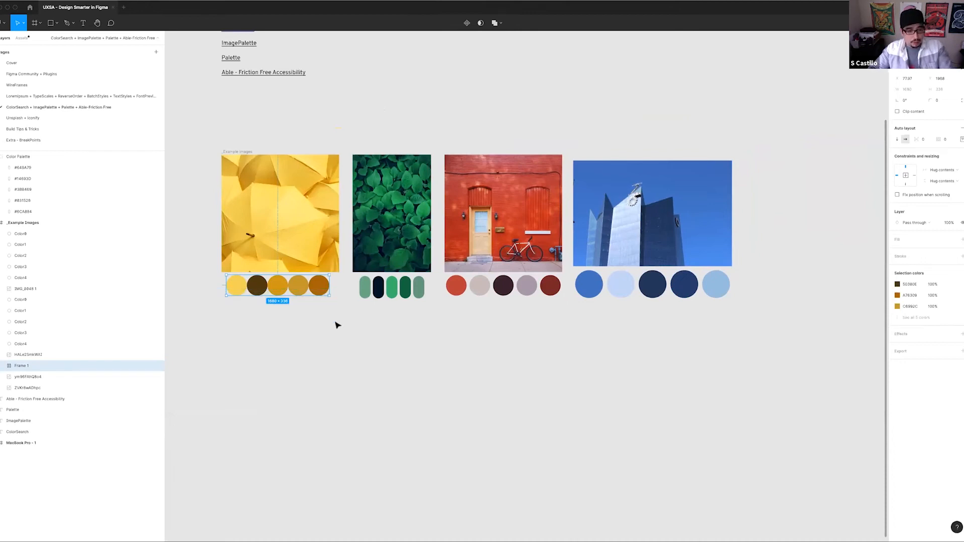
key(super+shift+g)
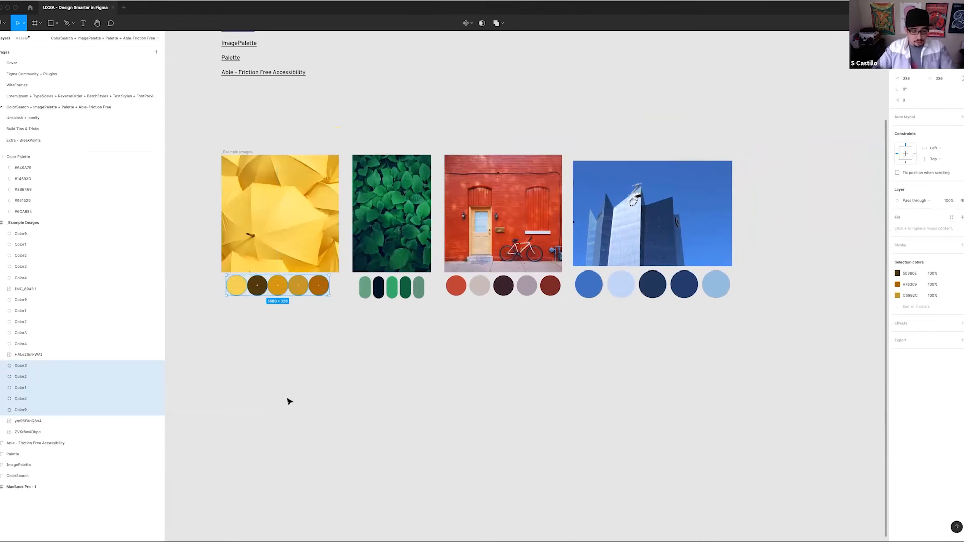
Batch rename the five umbrella swatches, putting the prefix "Yellow /" before each current name
key(super+r)
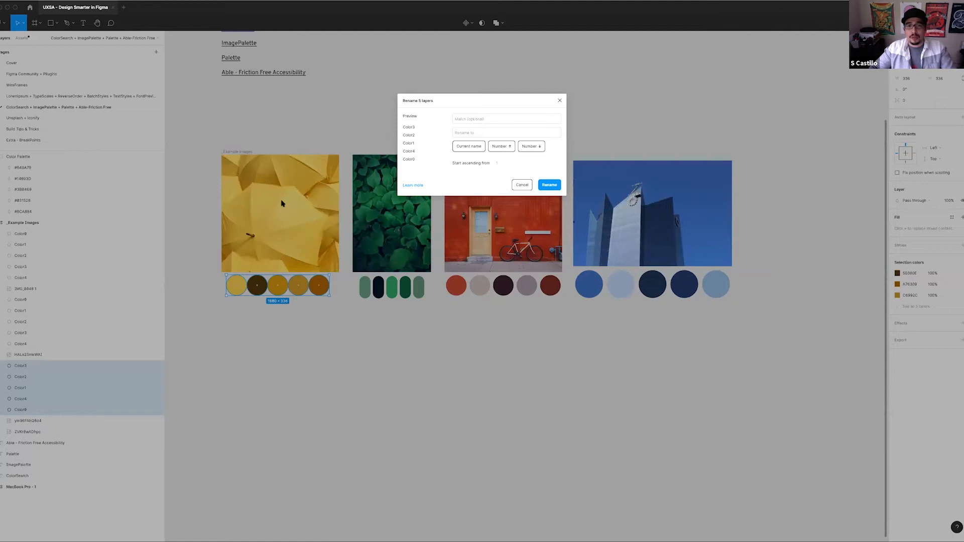
click(477, 134)
text(Yellow /)
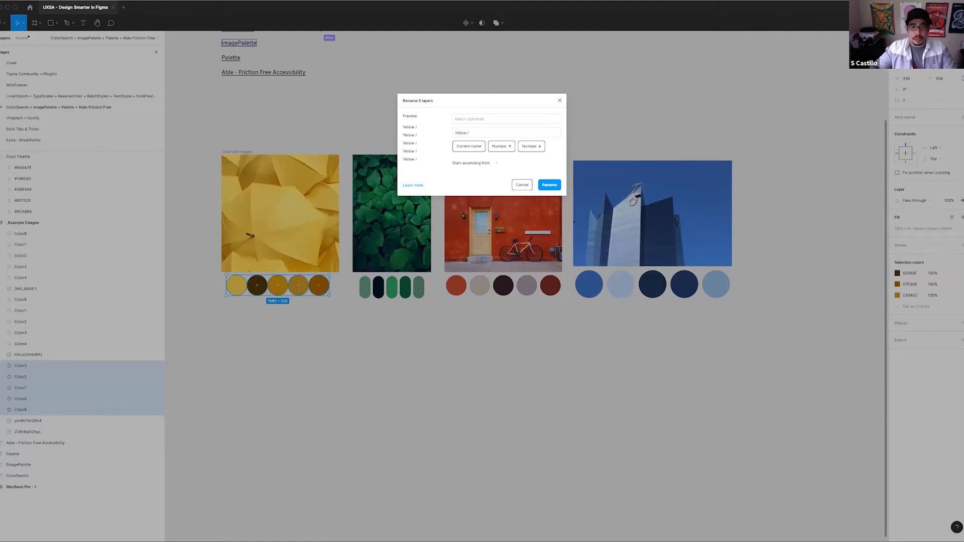
click(468, 146)
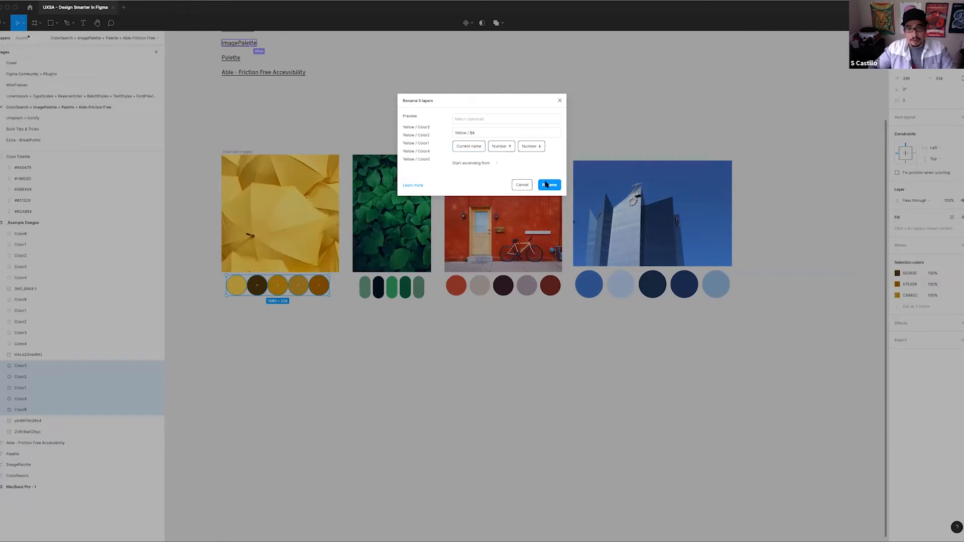
click(550, 185)
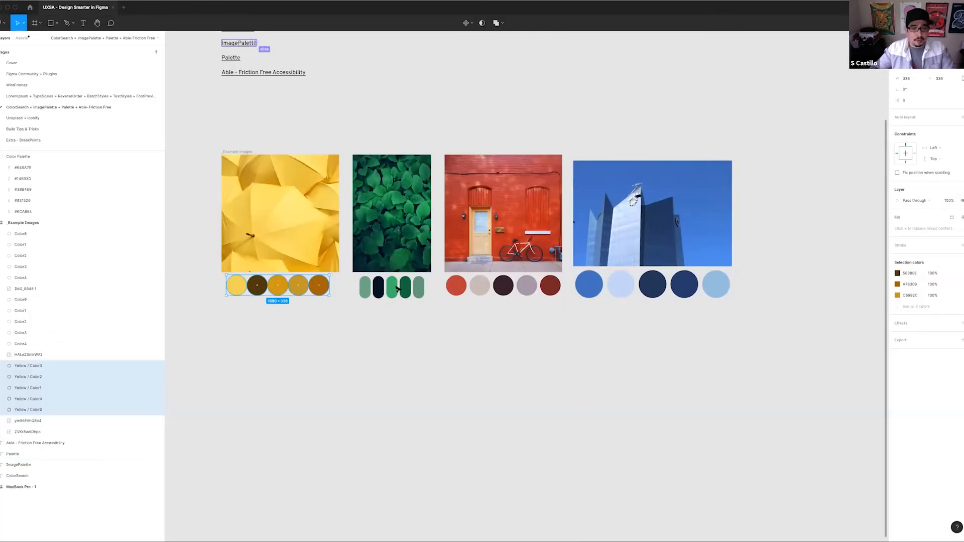
Ungroup the green palette under the leaves image and batch rename its five swatches to "Greens / $&"
click(366, 290)
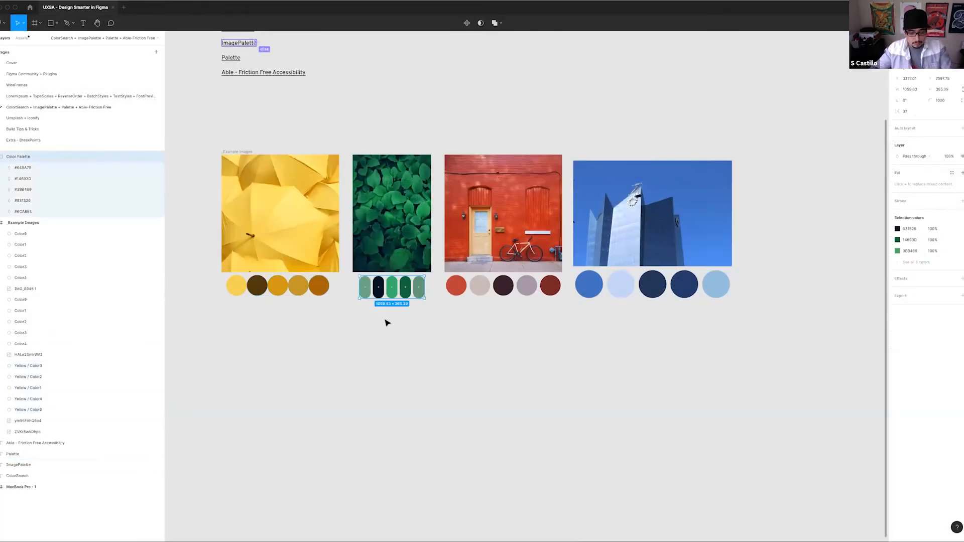
key(shift+super+g)
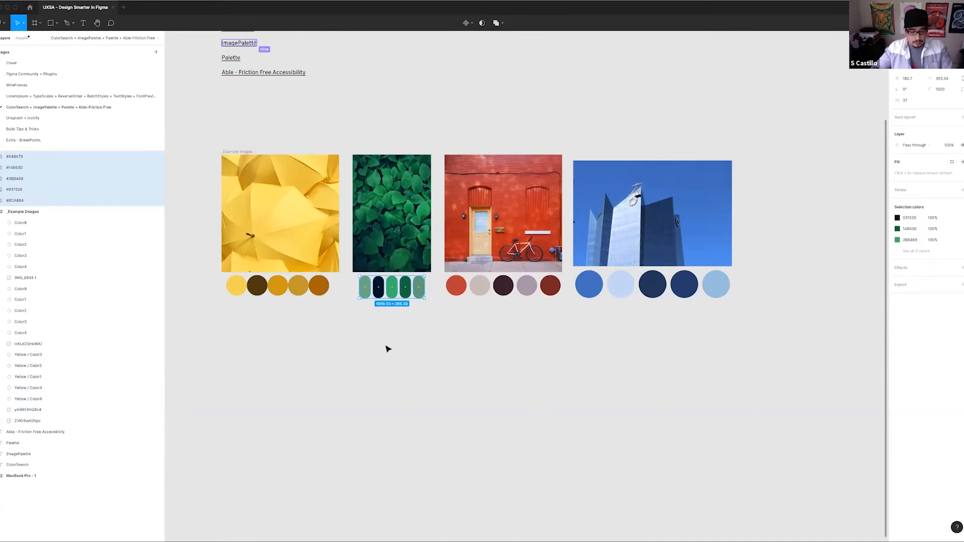
key(super+r)
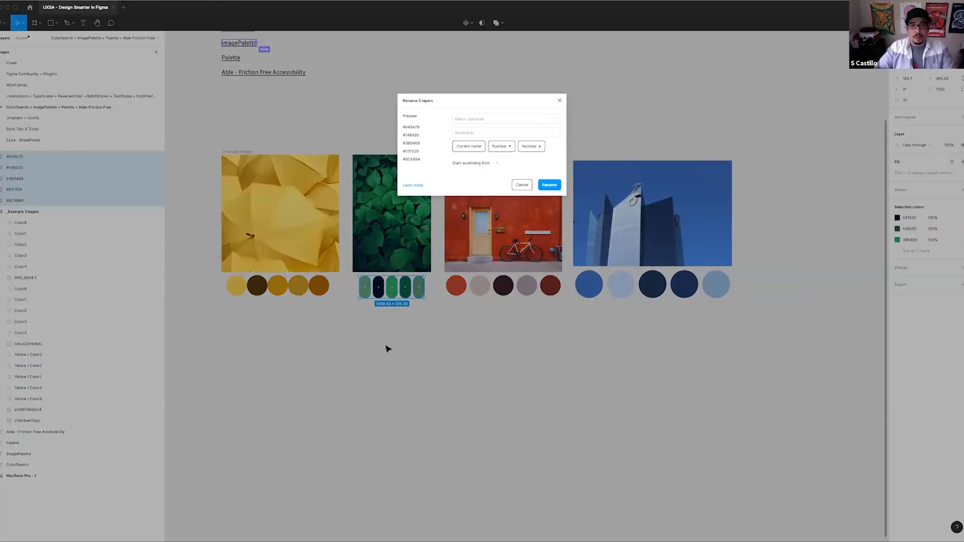
click(467, 132)
text(Greens / $&)
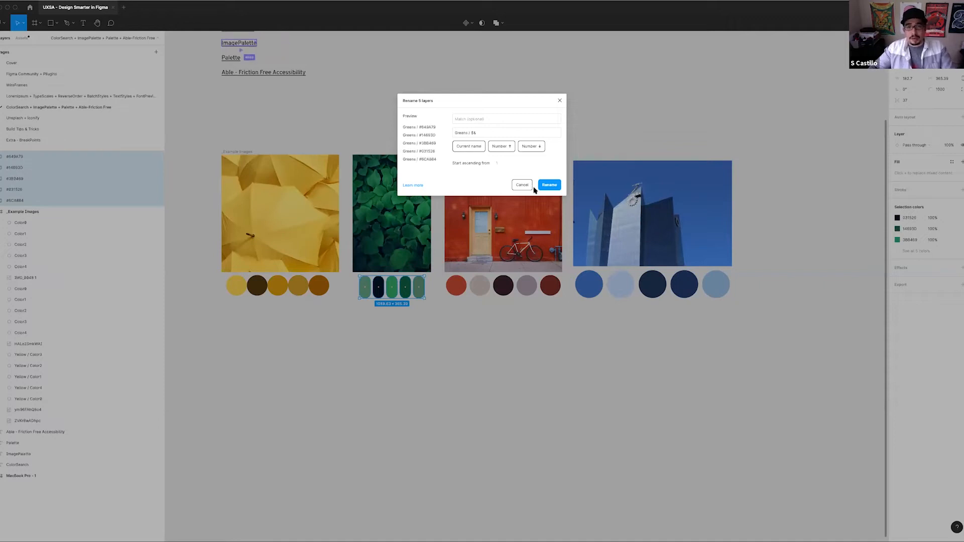
click(553, 187)
Batch rename the five swatches under the red building image, putting "Reds /" before each current name
drag(536, 310, 453, 274)
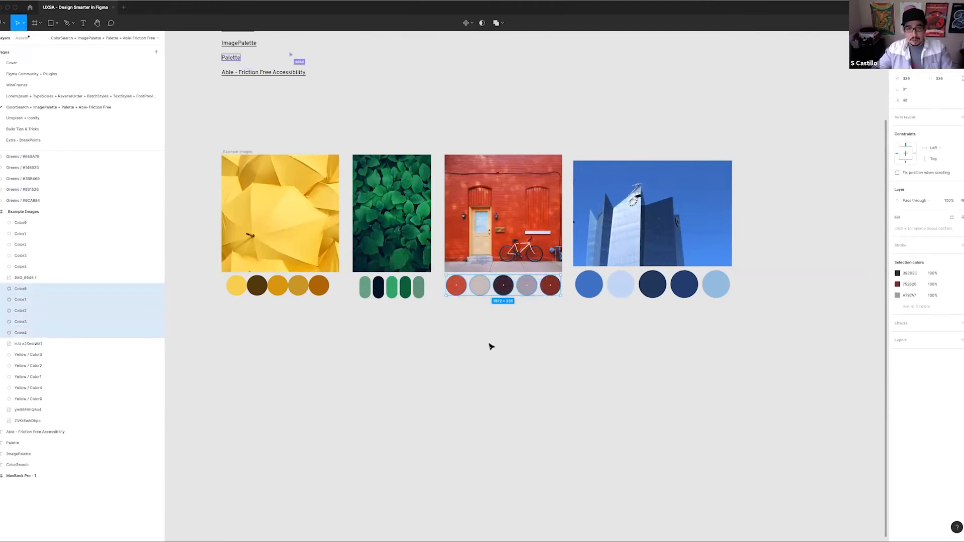
key(super+r)
click(471, 132)
text(Re)
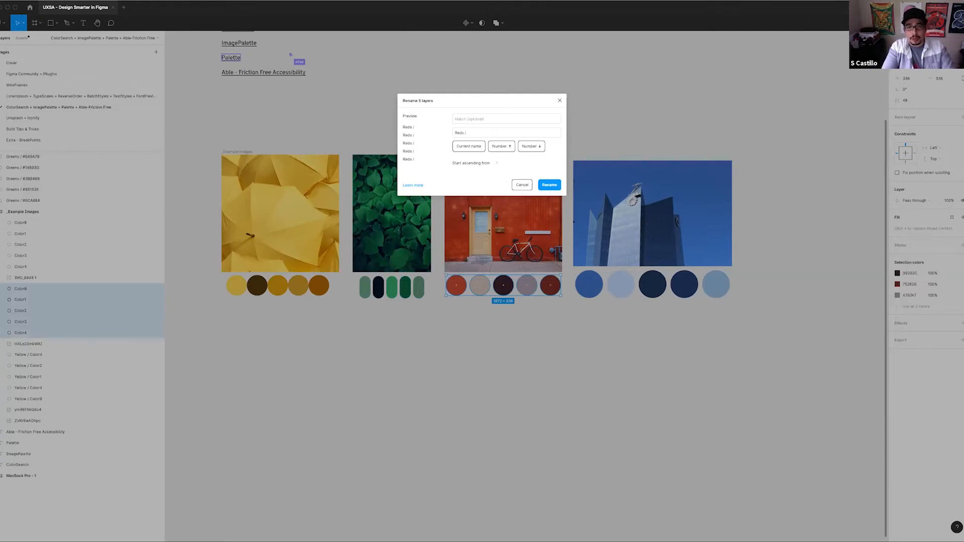
text(ds /)
click(469, 146)
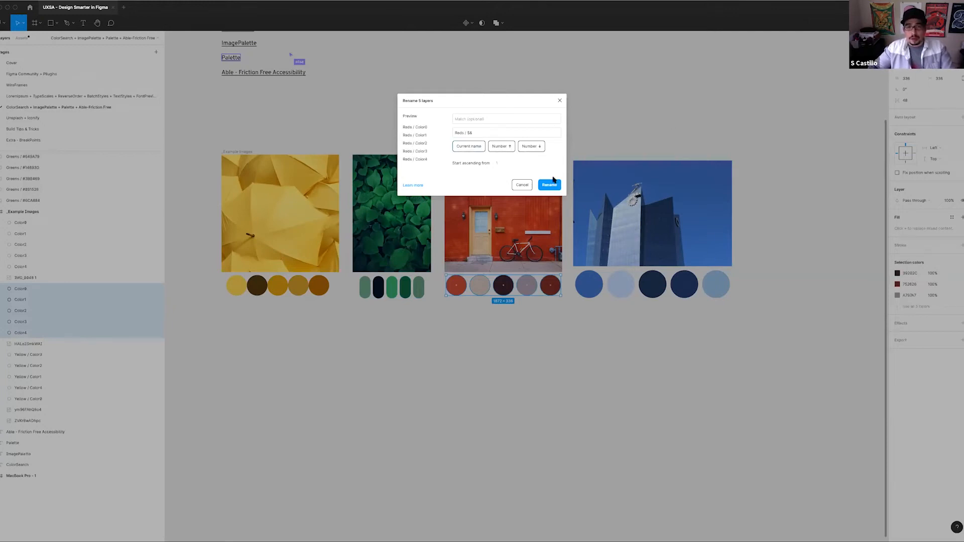
click(549, 185)
Batch rename the five swatches under the blue-sky building image, putting "Blues /" before each current name
scroll(502, 312, right, 5)
scroll(503, 311, down, 1)
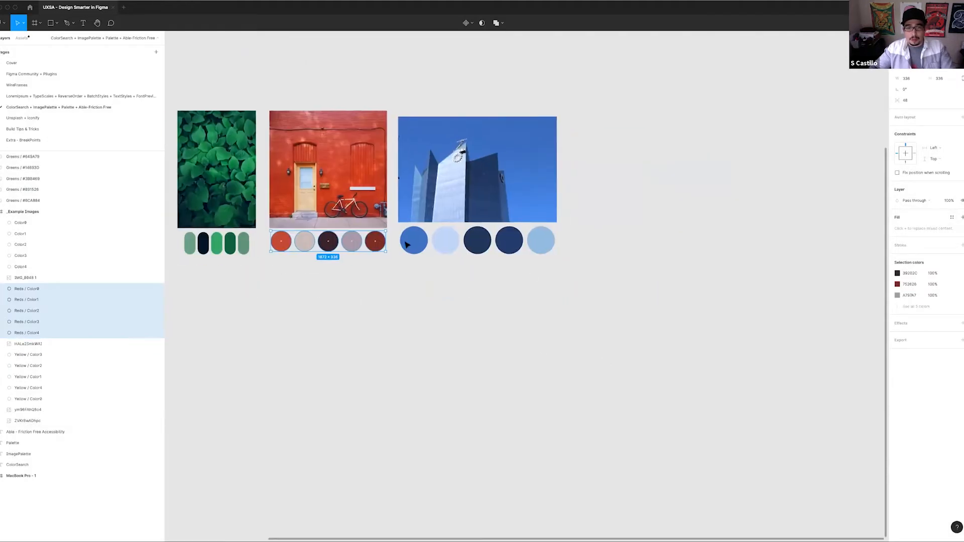
click(433, 246)
key(super+r)
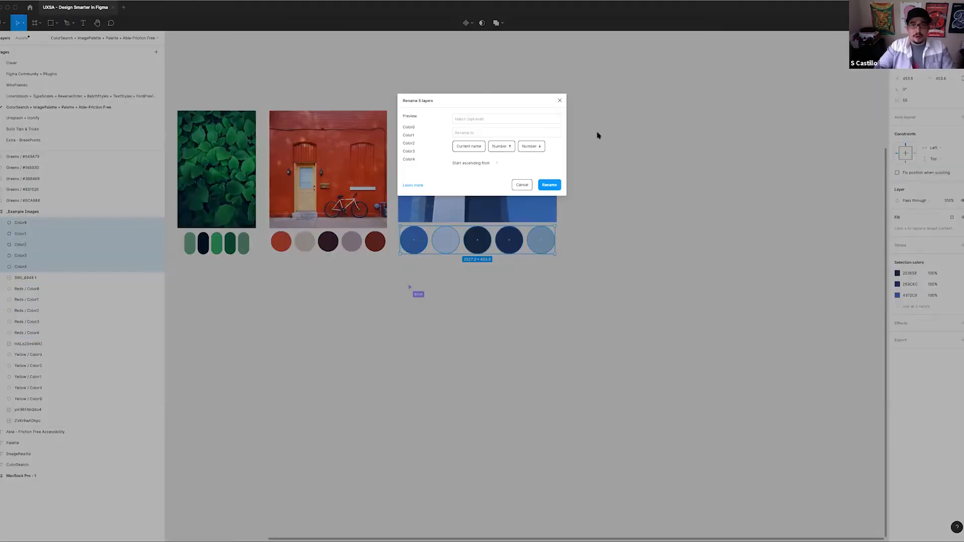
click(522, 134)
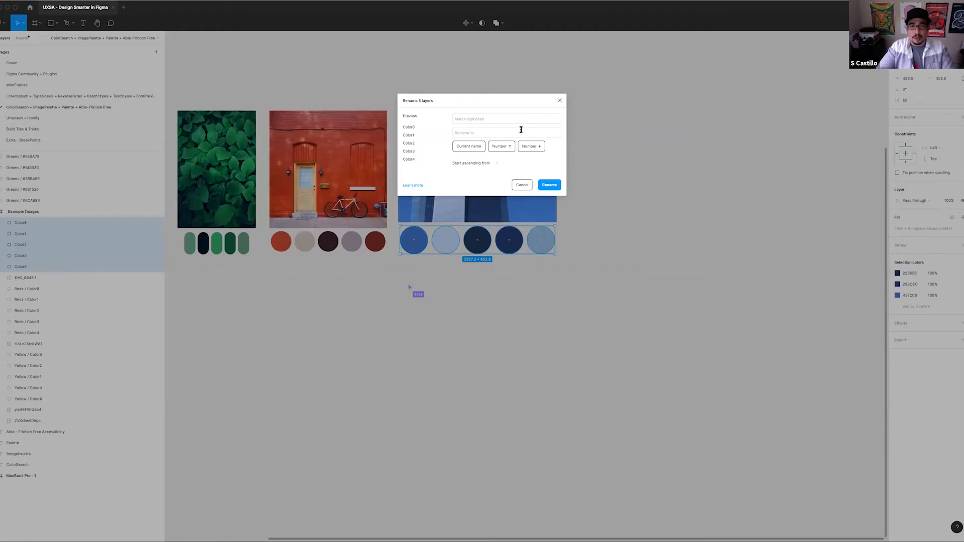
text(B)
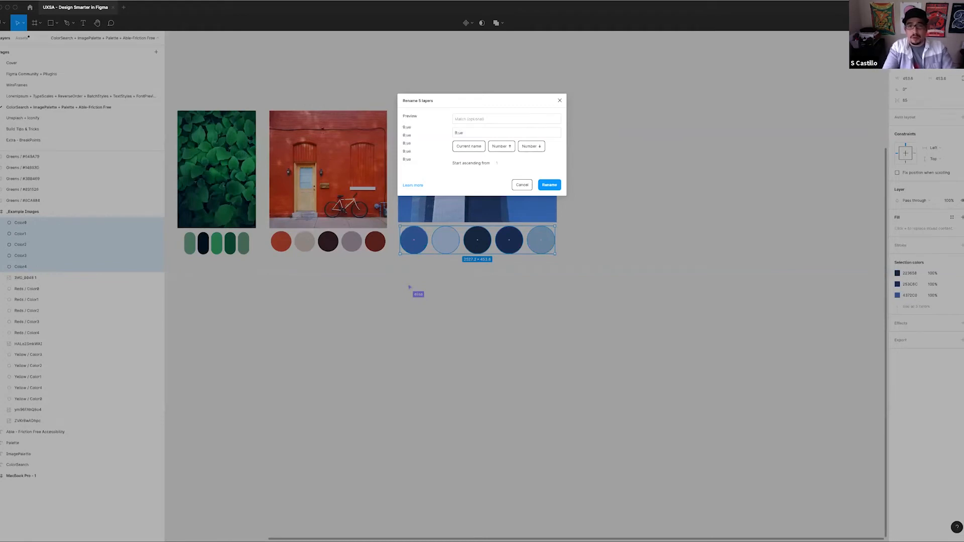
text(lues /)
click(473, 146)
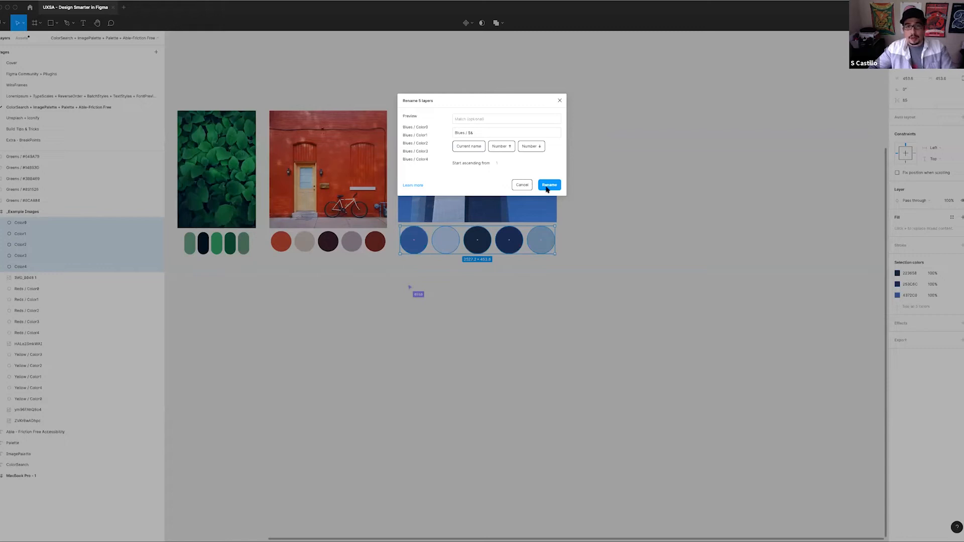
click(548, 185)
scroll(305, 326, left, 5)
scroll(439, 320, up, 1)
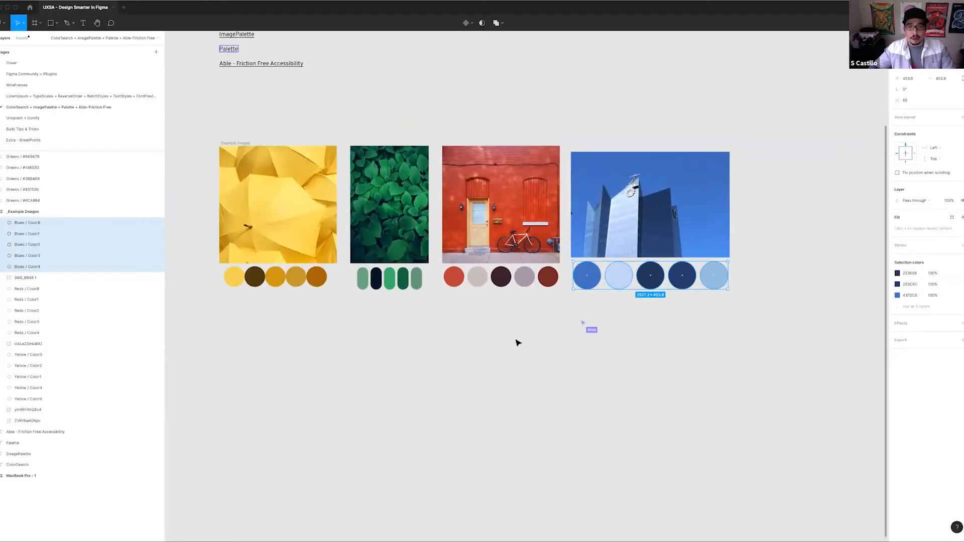
scroll(517, 343, down, 2)
drag(616, 351, 482, 298)
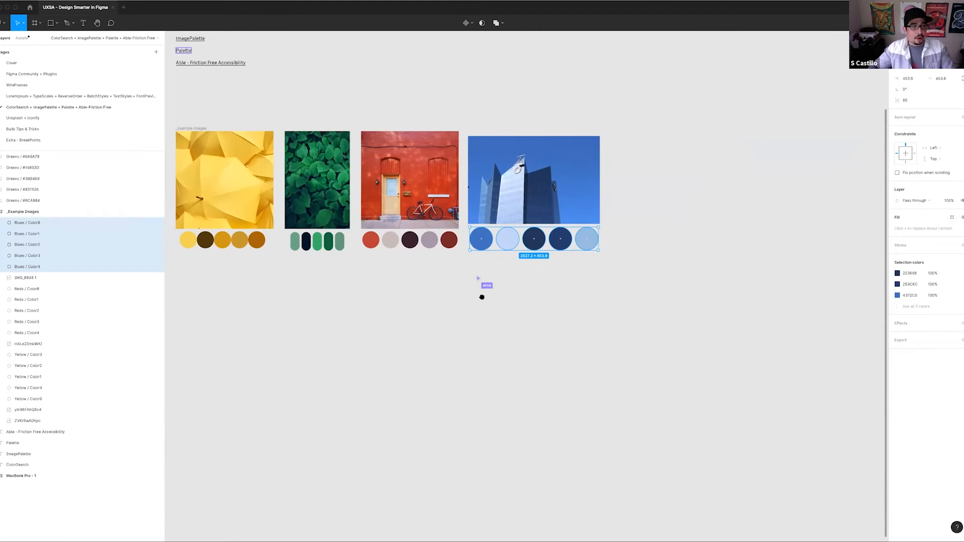
Select all the swatches beneath the four example images and generate color styles from them with the Styler plugin
scroll(487, 291, down, 2)
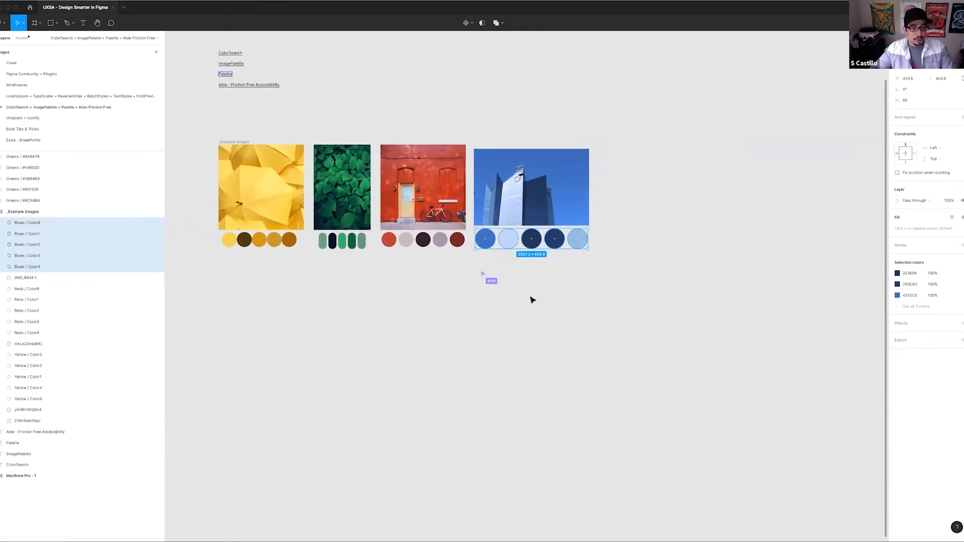
scroll(553, 301, left, 1)
click(612, 295)
drag(614, 292, 224, 245)
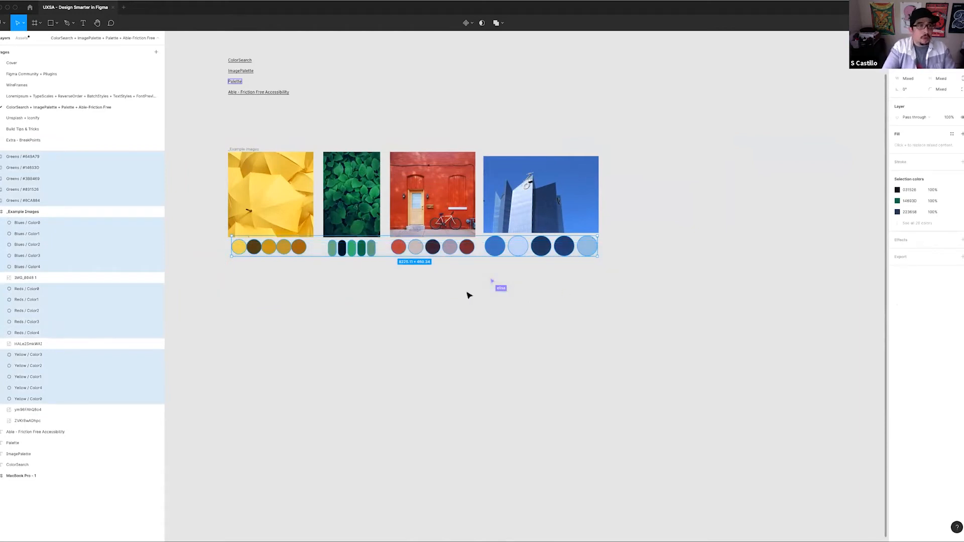
key(super+slash)
text(styl)
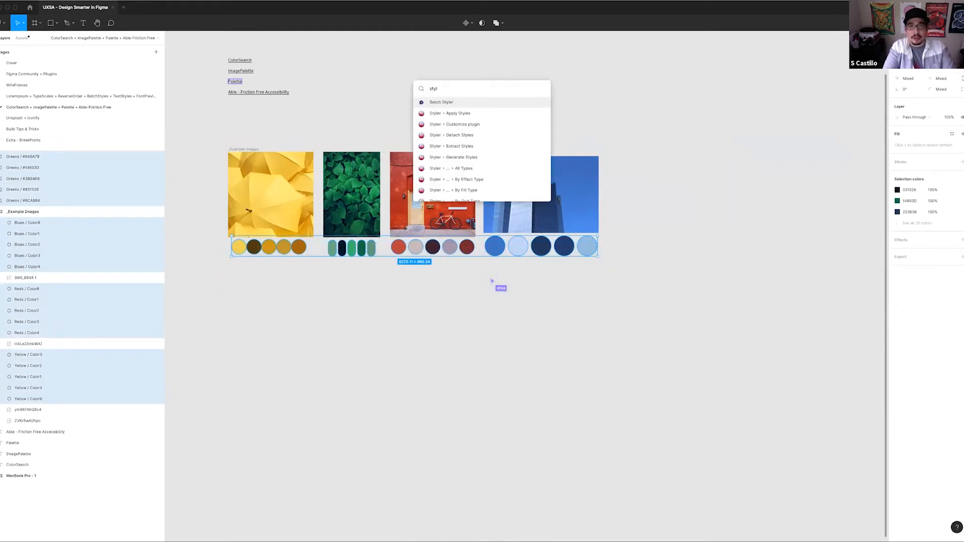
click(477, 159)
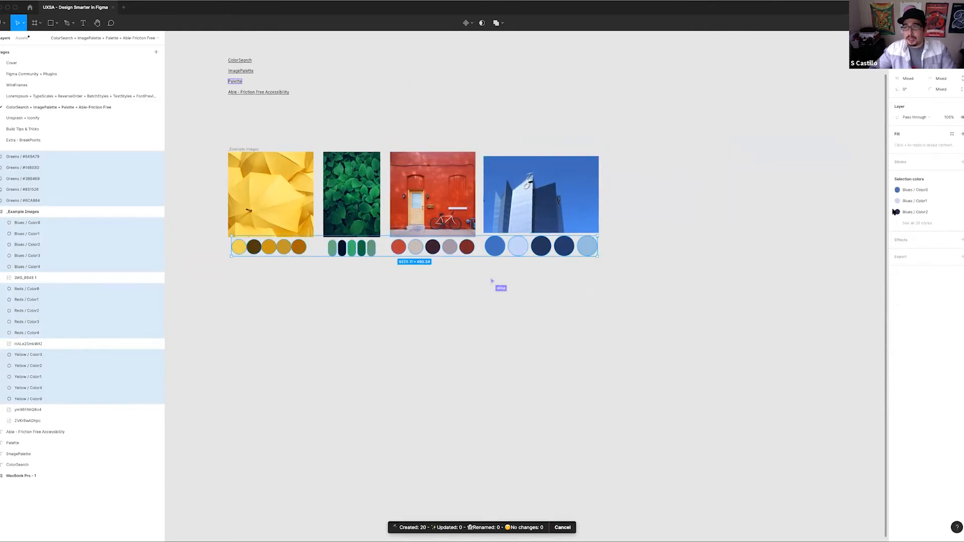
Look over the generated color styles and collapse the Reds and Yellow groups
click(839, 194)
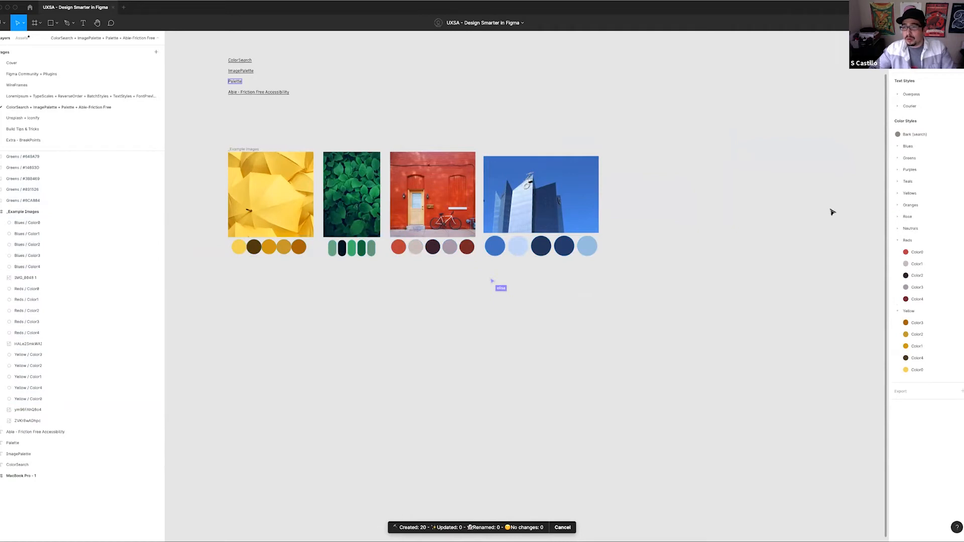
click(898, 241)
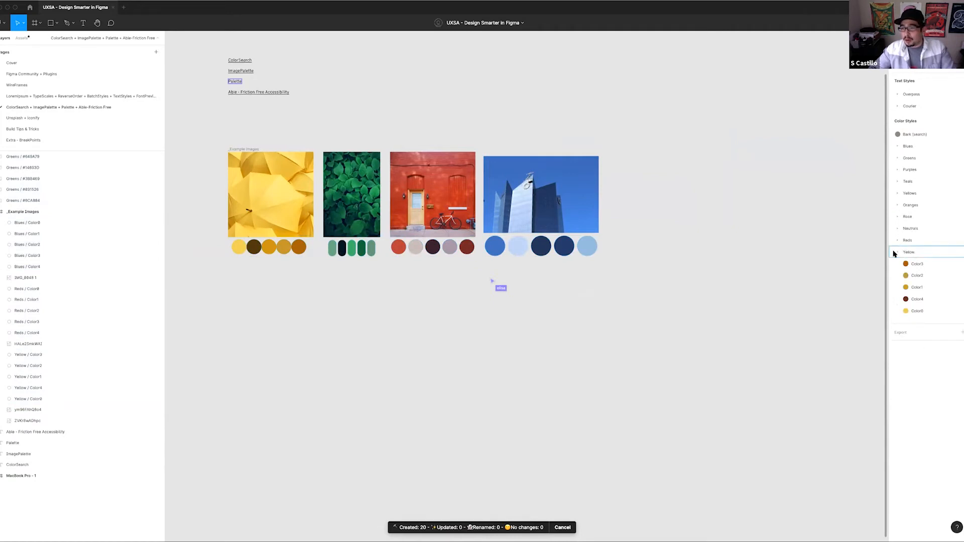
click(894, 252)
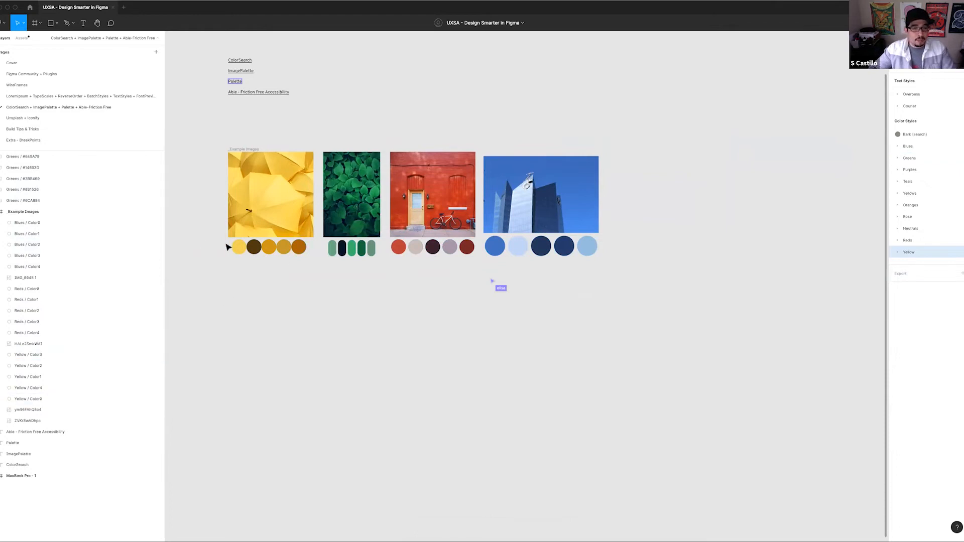
key(super+z)
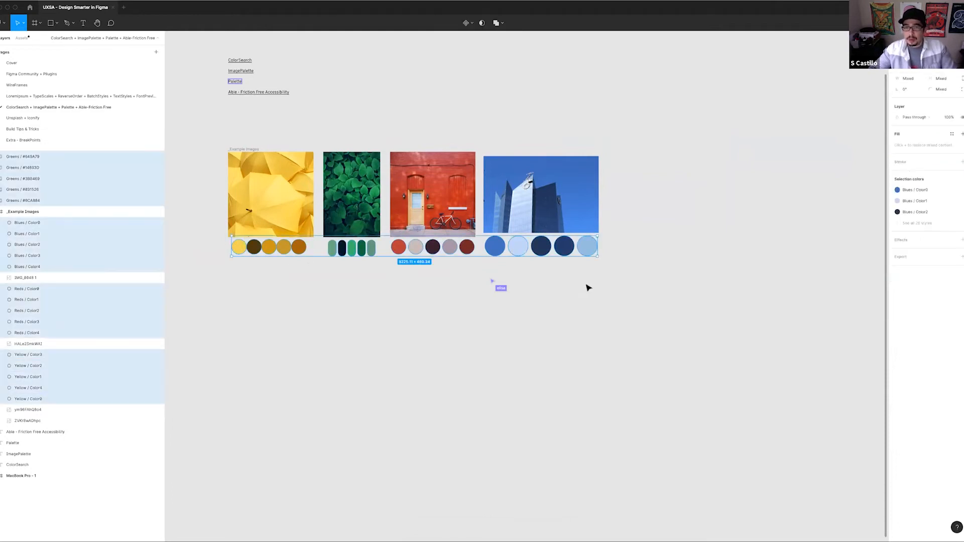
click(494, 298)
drag(612, 287, 624, 247)
click(222, 269)
key(super+r)
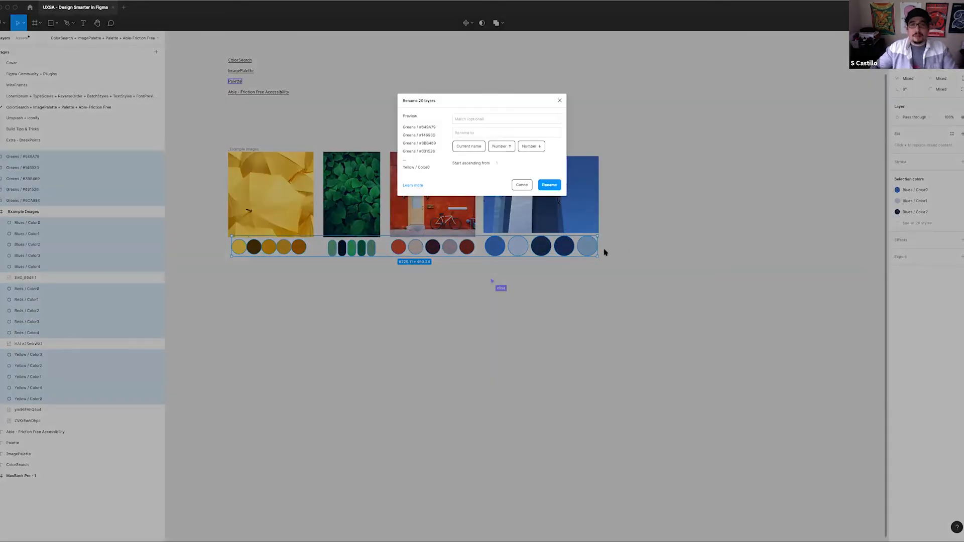
text(UXSA /)
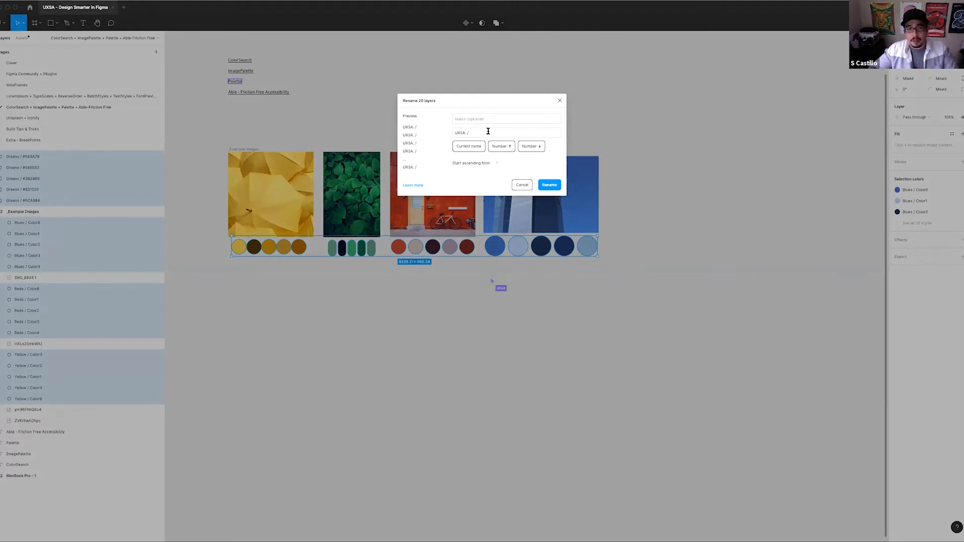
click(525, 185)
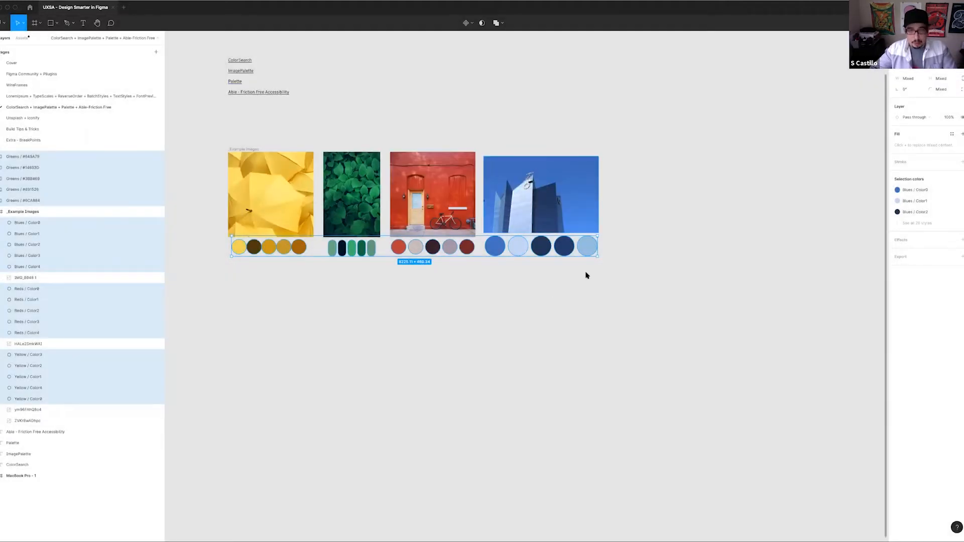
key(super+r)
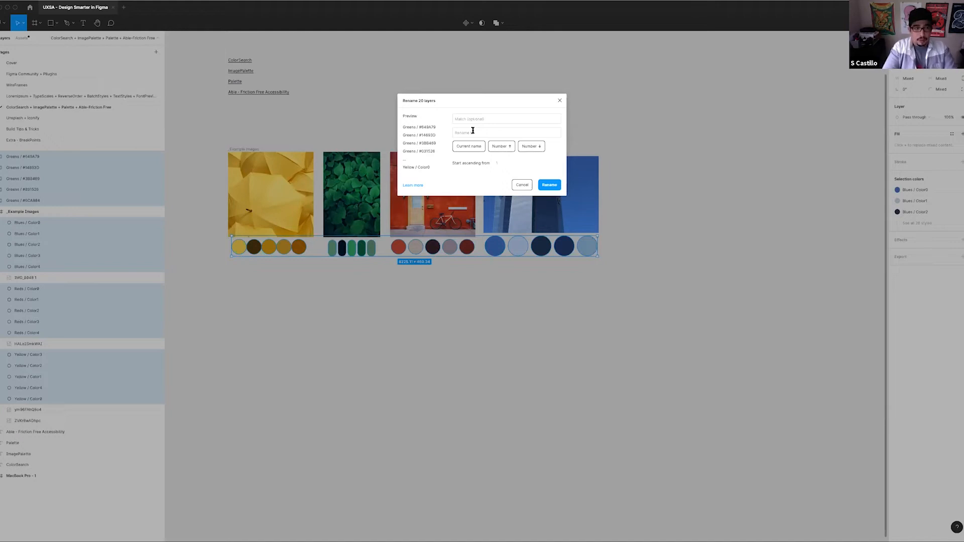
text(U)
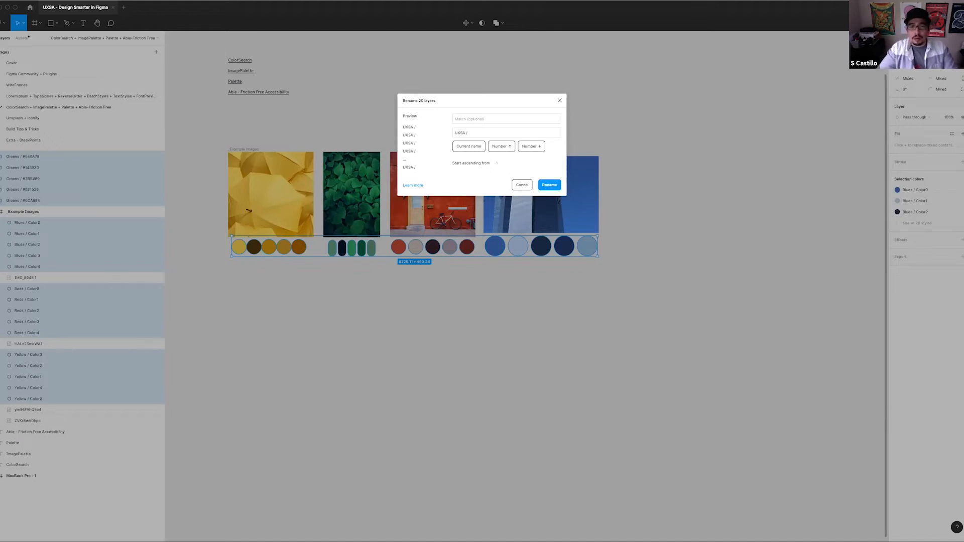
text(XSA /)
click(461, 146)
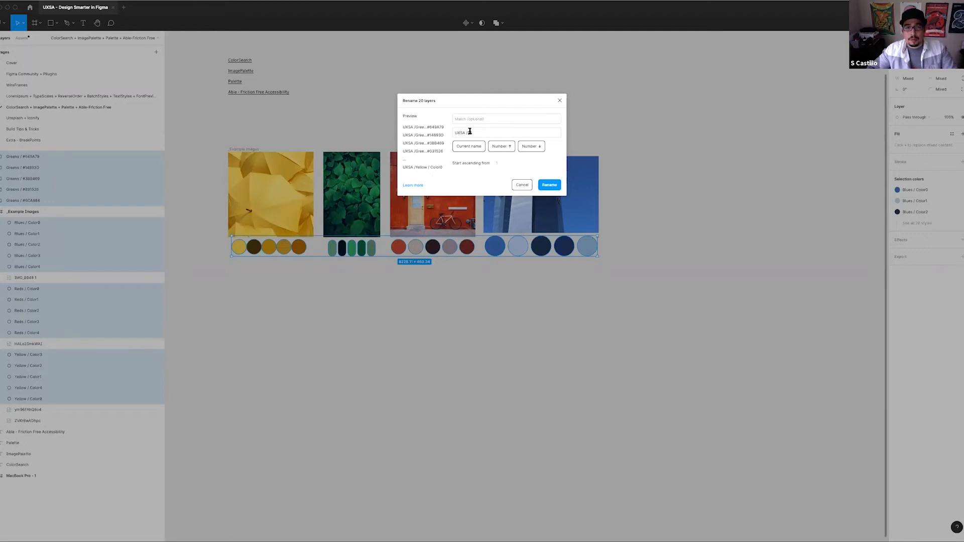
click(517, 184)
Batch rename all the swatches beneath the four images, putting the prefix "UXSA / " before each current name
drag(620, 283, 229, 244)
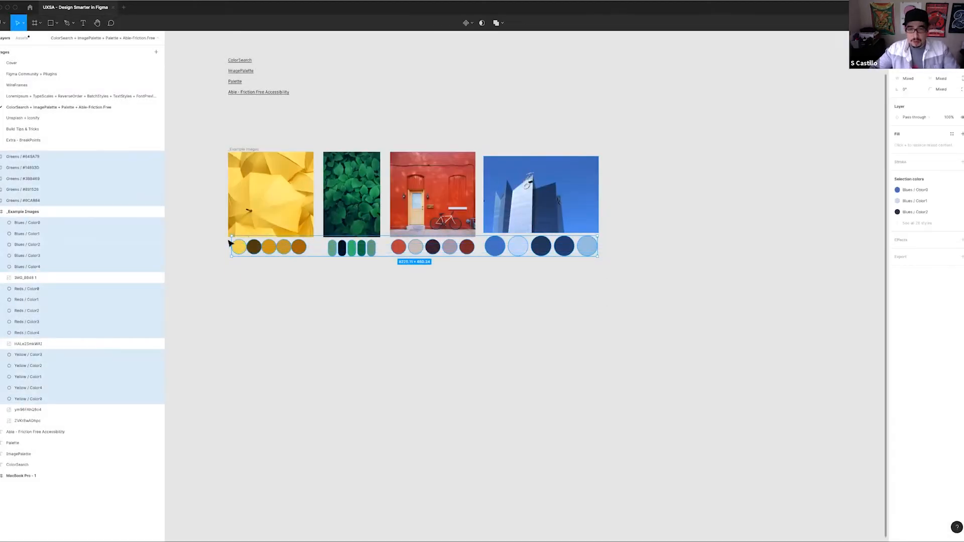
key(super+r)
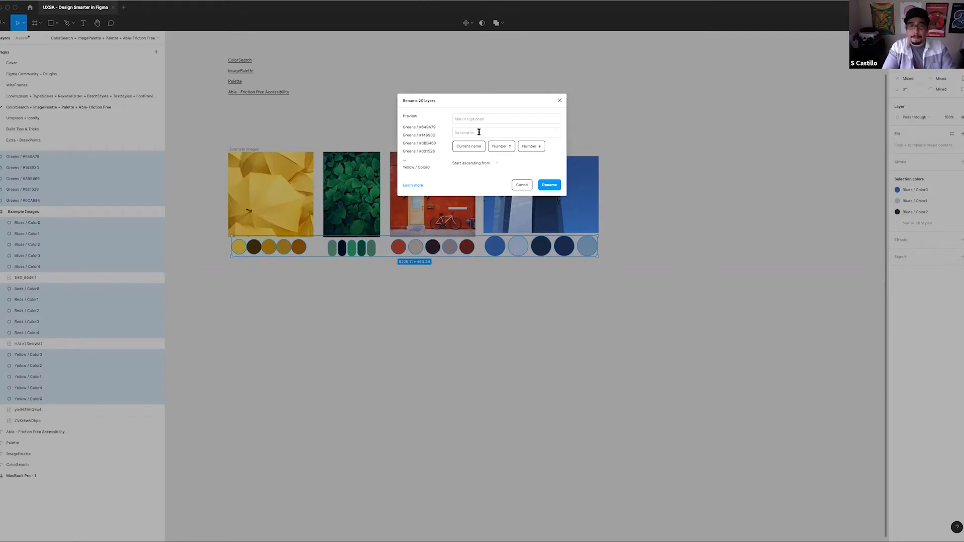
text(UXSA /)
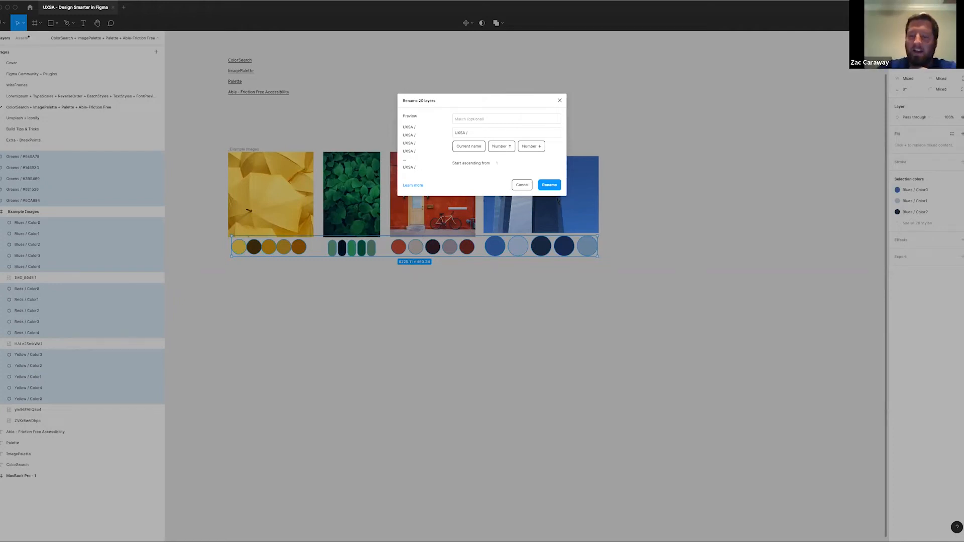
click(474, 150)
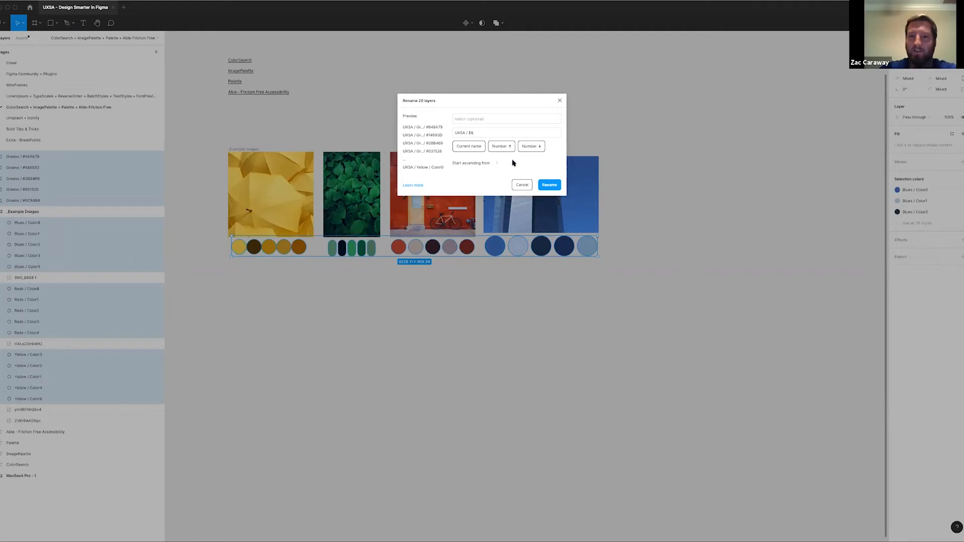
click(547, 186)
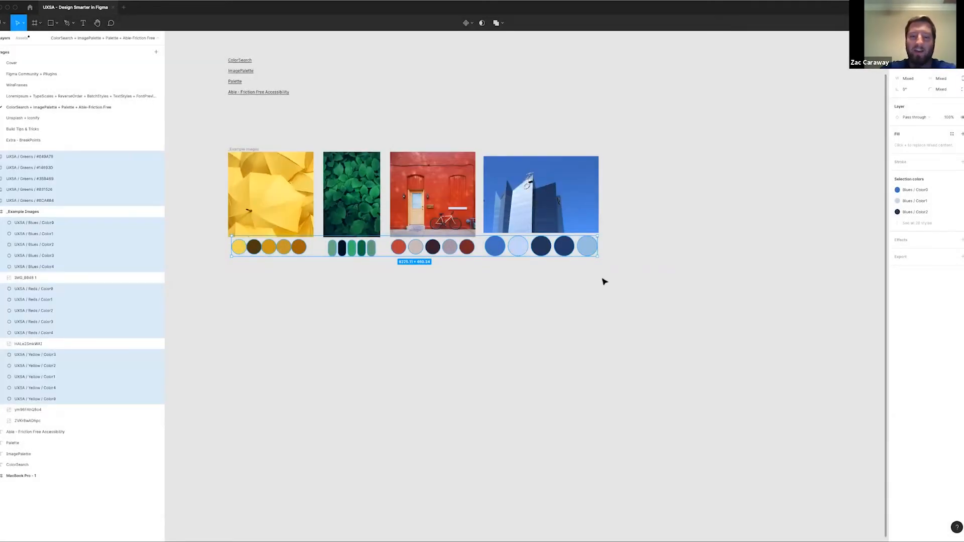
Run Styler's Generate Styles again on the renamed swatches and collapse the UXSA color style group
key(ctrl+slash)
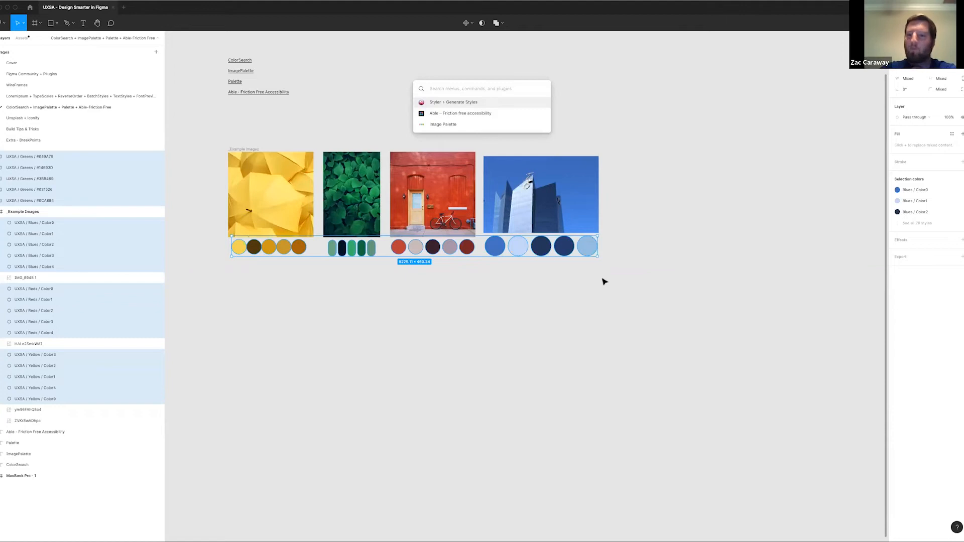
key(Return)
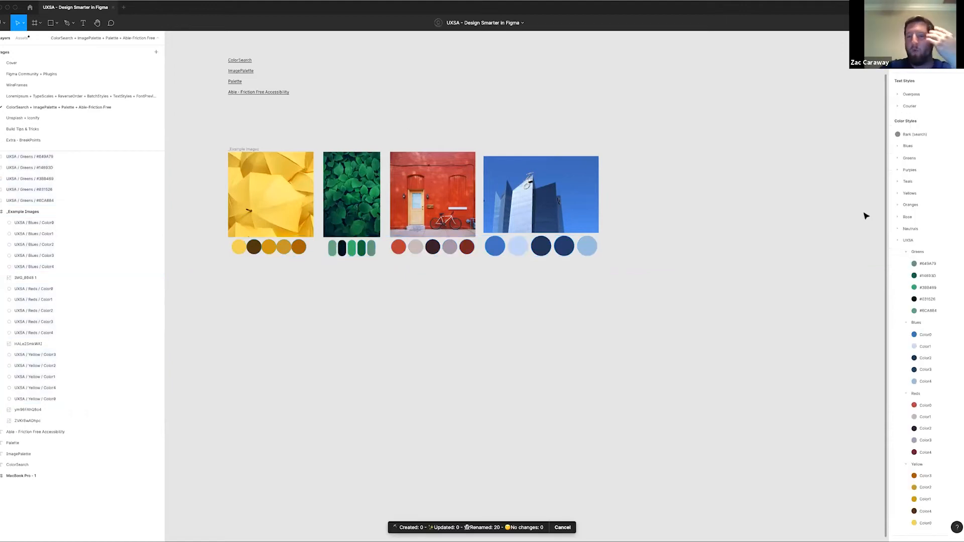
click(897, 241)
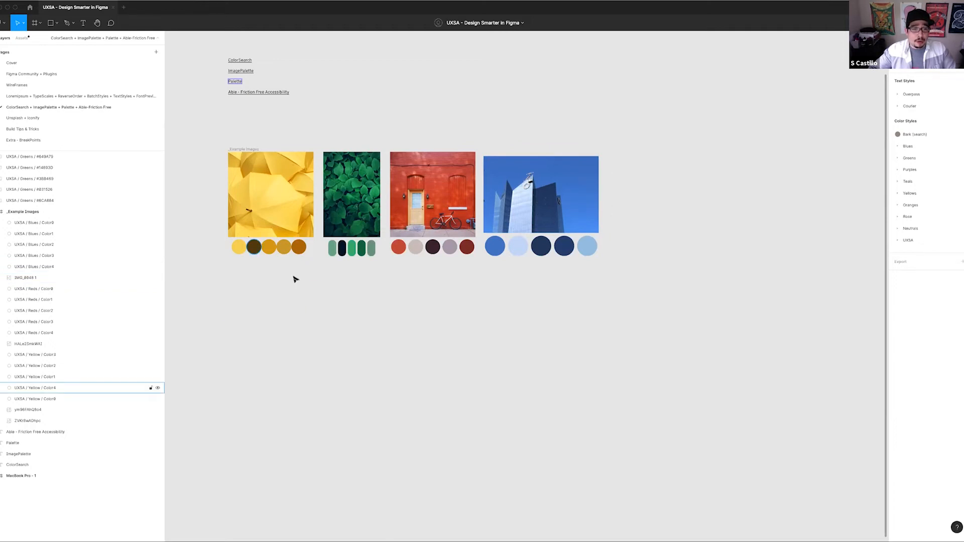
Duplicate the first blue swatch under the blue-sky building image and place the copy directly beneath it
scroll(306, 281, up, 5)
drag(428, 286, 302, 281)
scroll(486, 270, up, 2)
drag(732, 285, 506, 312)
click(323, 243)
drag(373, 253, 381, 316)
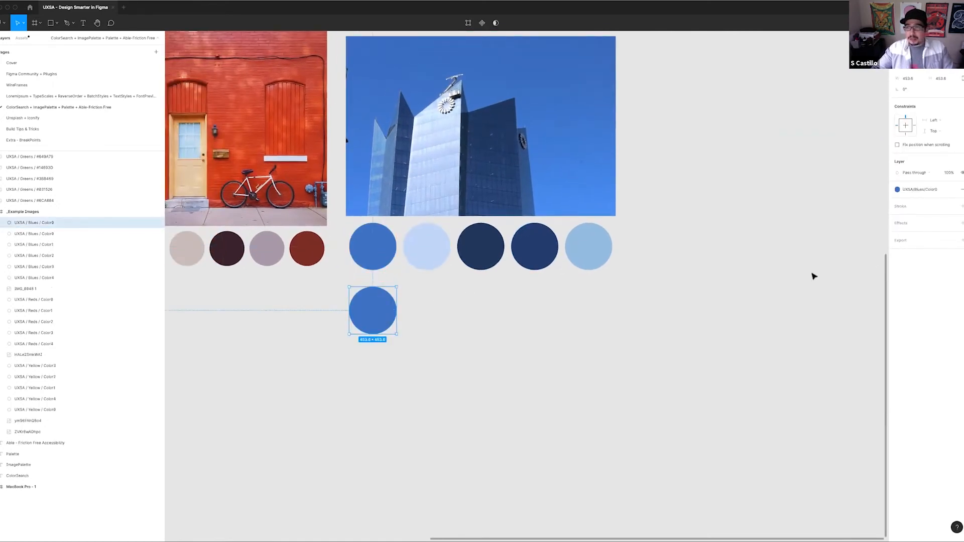
Detach the color style from the duplicated blue swatch and shift its fill hue toward cyan
click(919, 190)
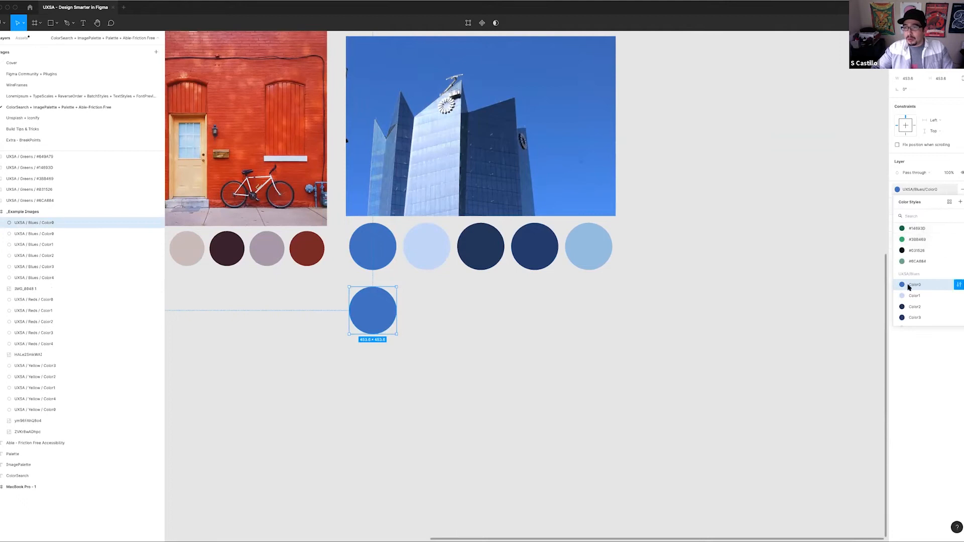
click(951, 189)
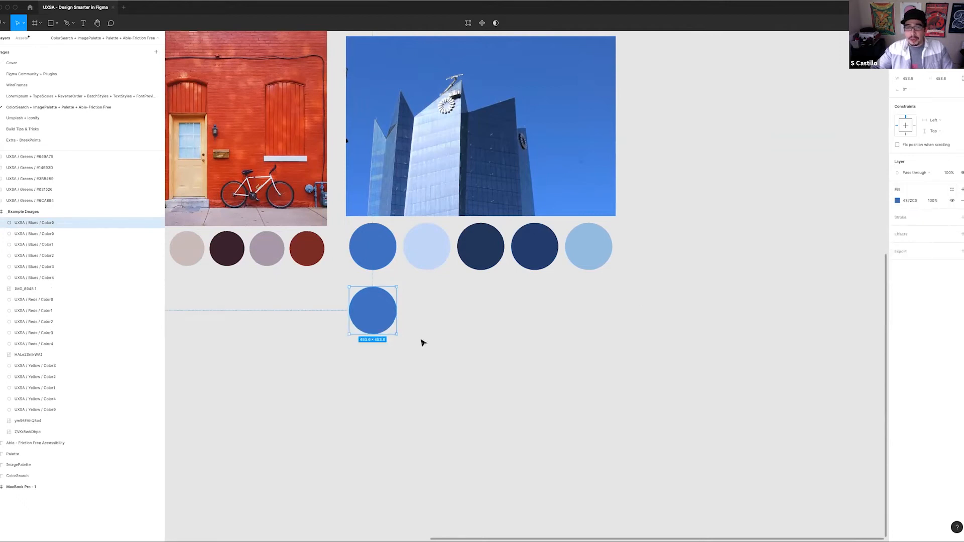
click(898, 201)
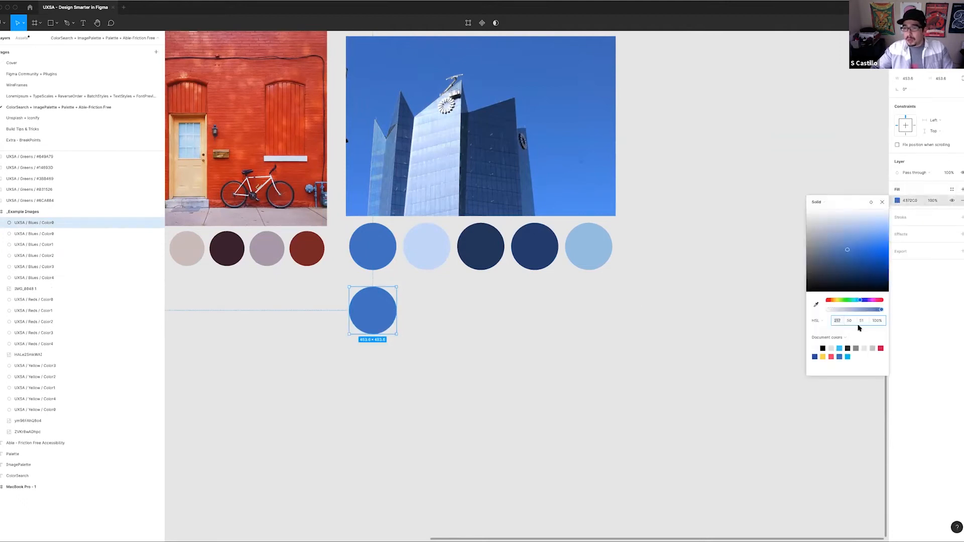
drag(860, 300, 858, 302)
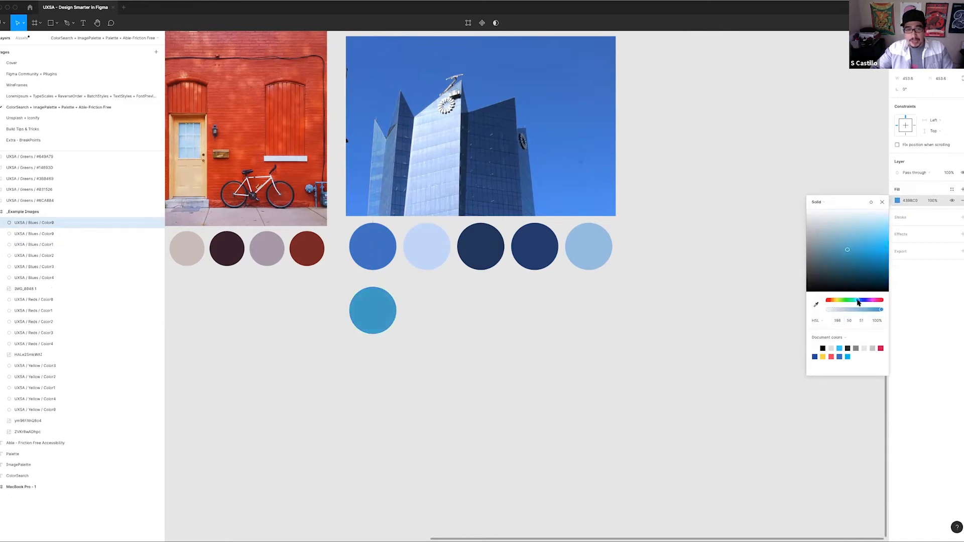
click(532, 335)
Move the recolored swatch copy clear of the blue row and delete it
click(372, 274)
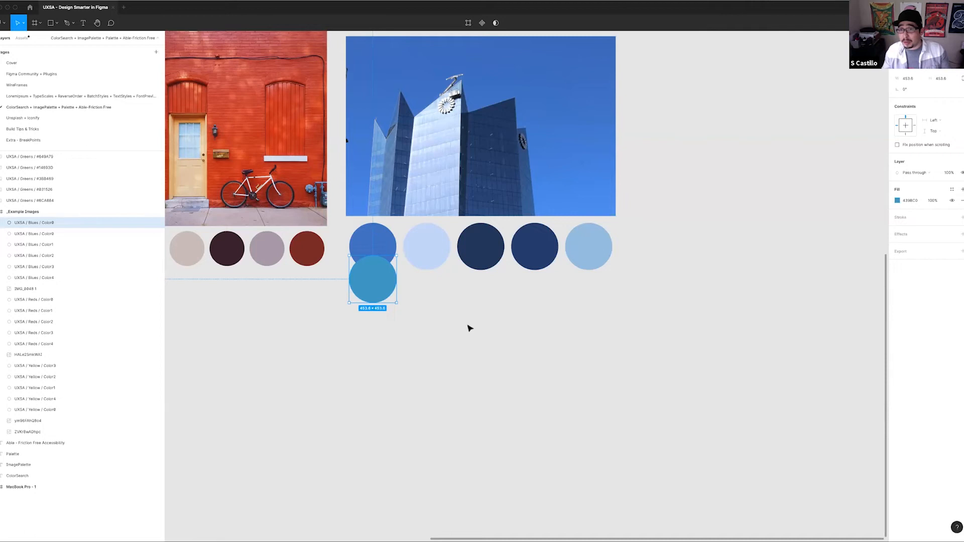
drag(389, 269, 386, 298)
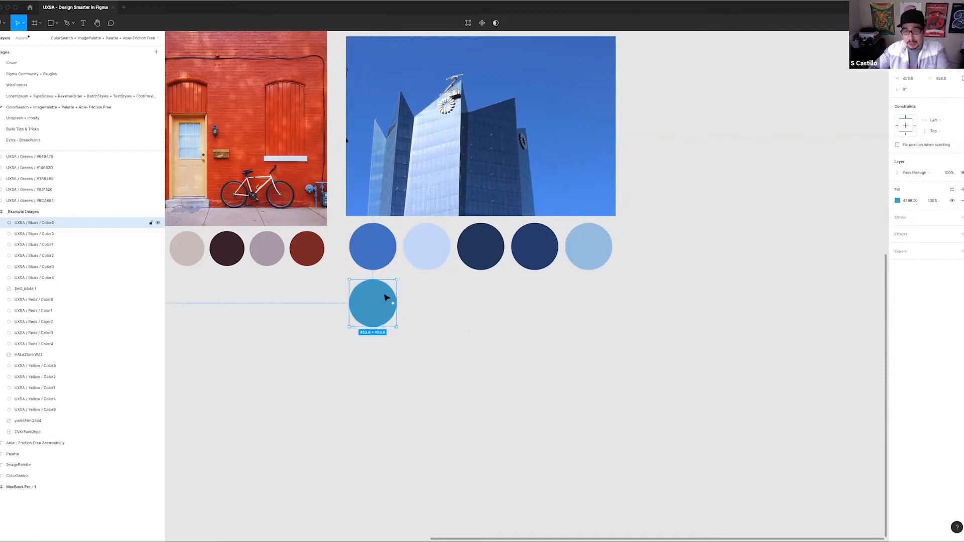
key(Delete)
scroll(445, 338, down, 3)
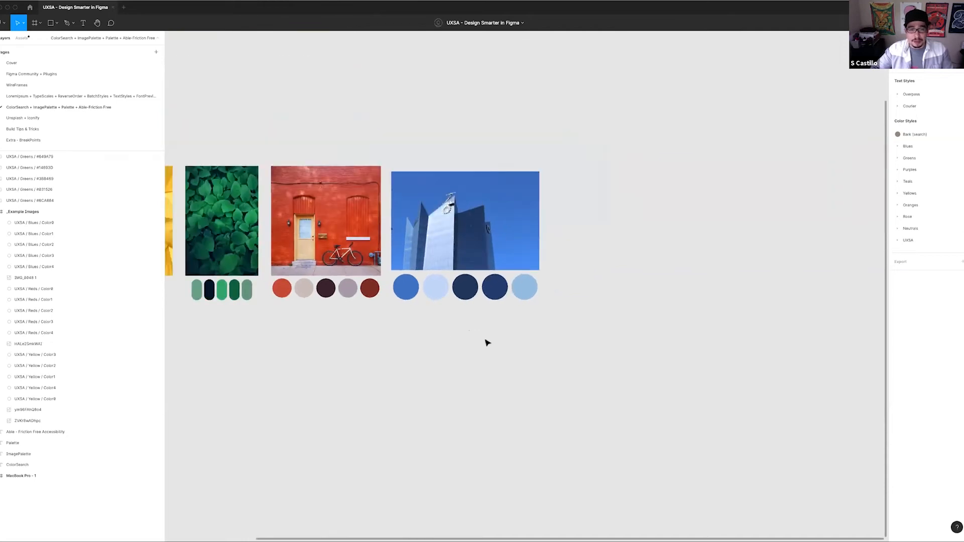
scroll(486, 343, left, 2)
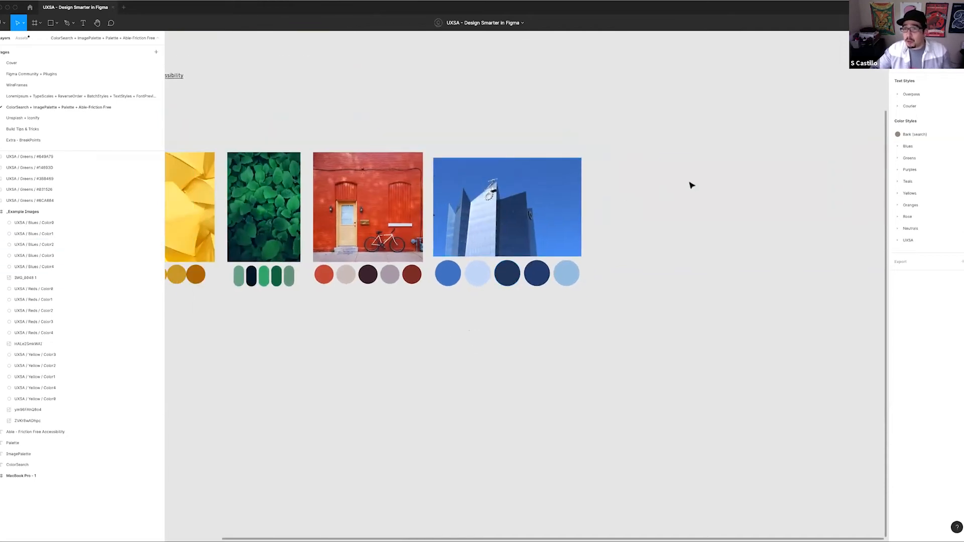
scroll(627, 266, left, 4)
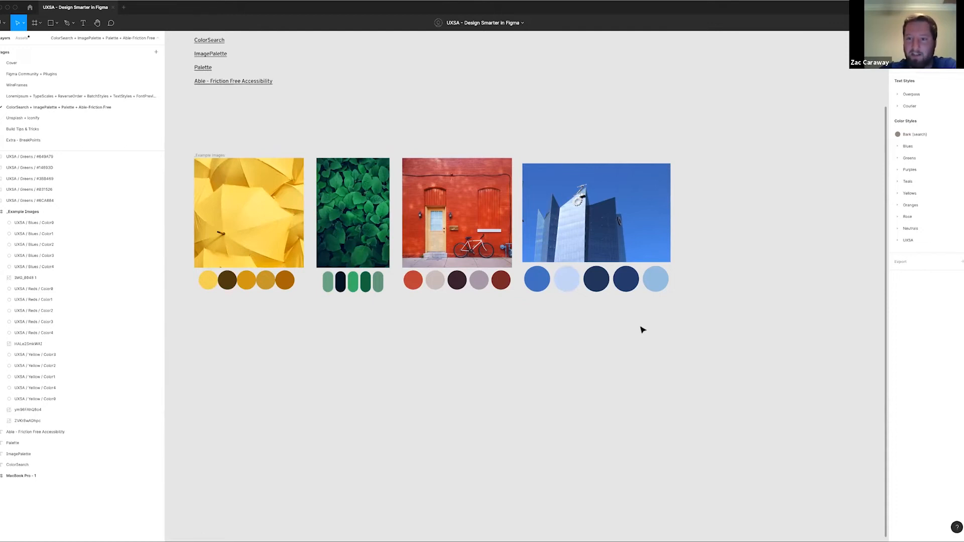
scroll(484, 140, left, 1)
scroll(484, 140, up, 1)
scroll(479, 139, right, 1)
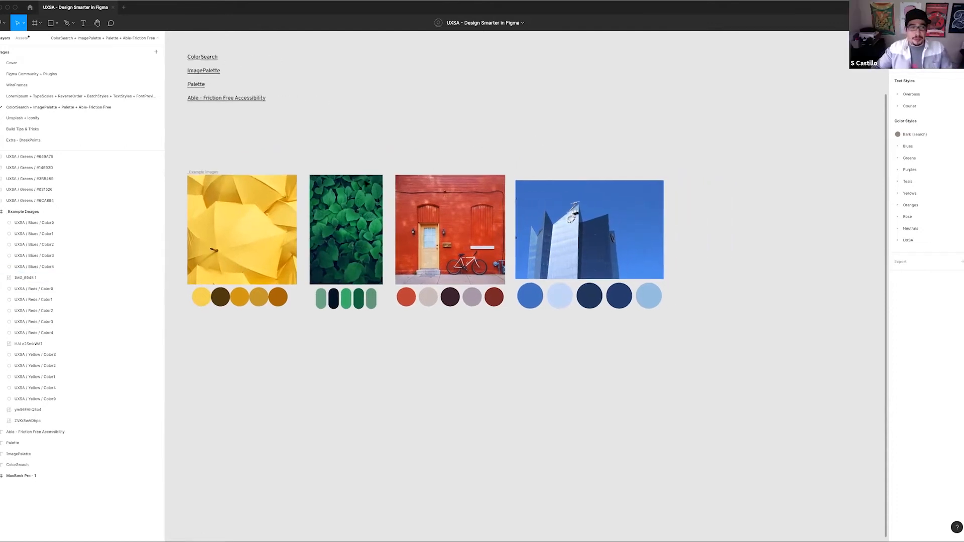
scroll(398, 137, up, 1)
scroll(398, 137, left, 1)
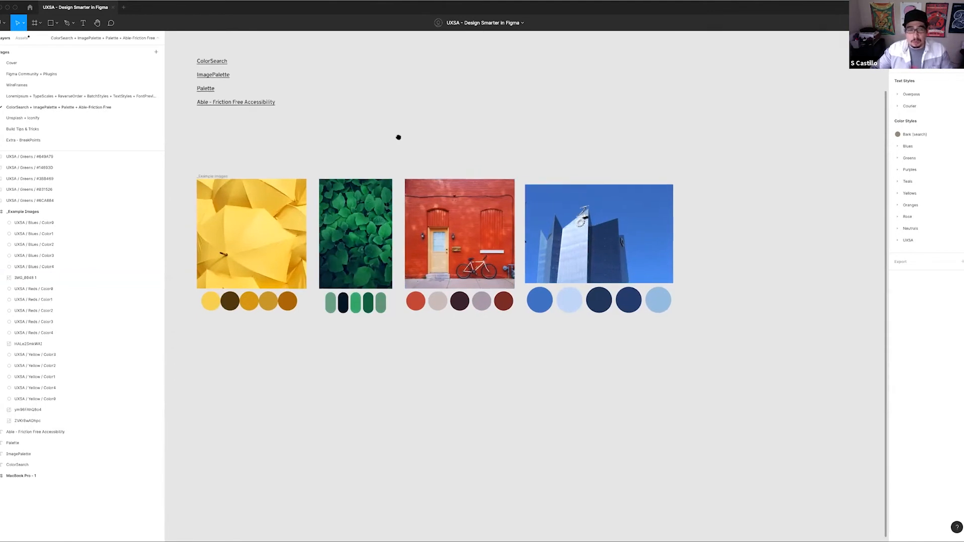
scroll(398, 137, left, 3)
scroll(403, 137, up, 1)
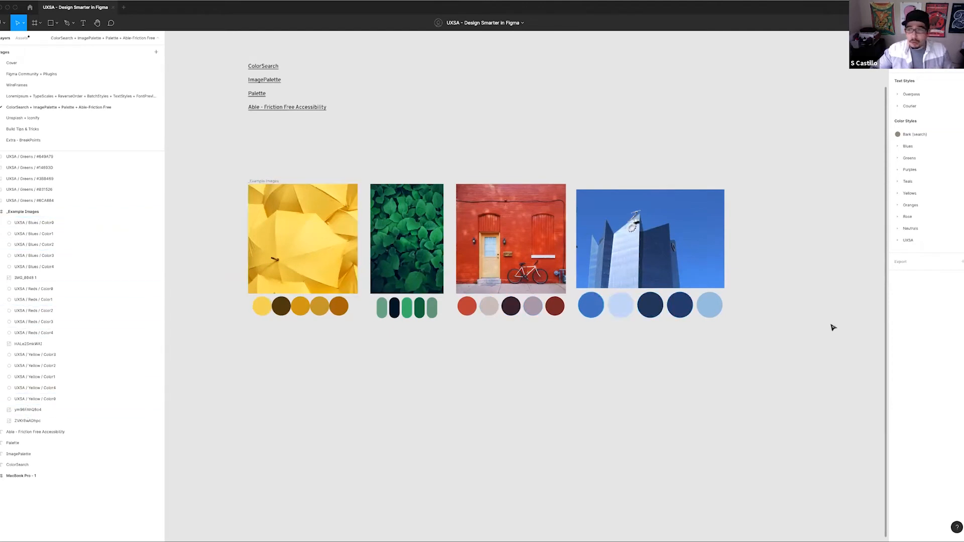
Review the color styles stored in the UXSA group, collapsing its Greens subgroup and the group itself
click(897, 243)
scroll(921, 301, down, 1)
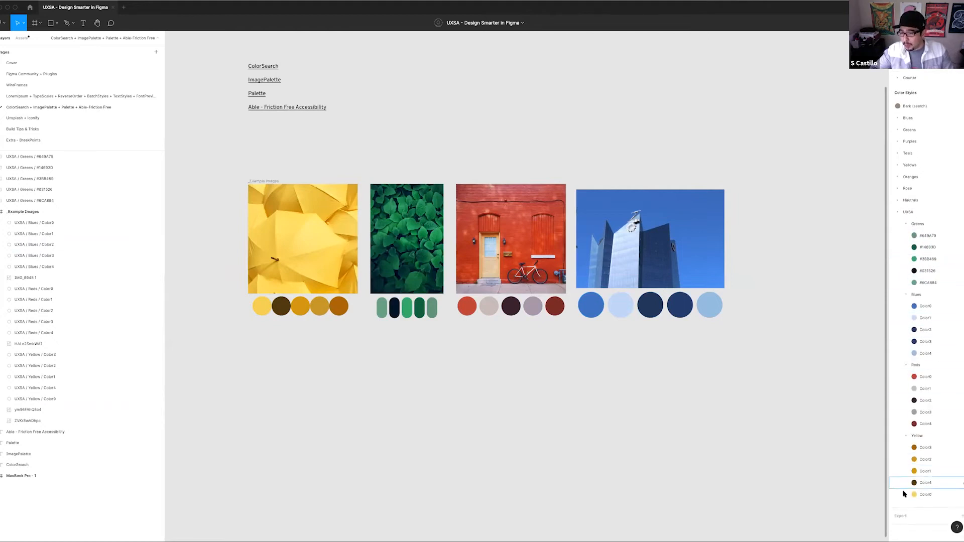
click(906, 224)
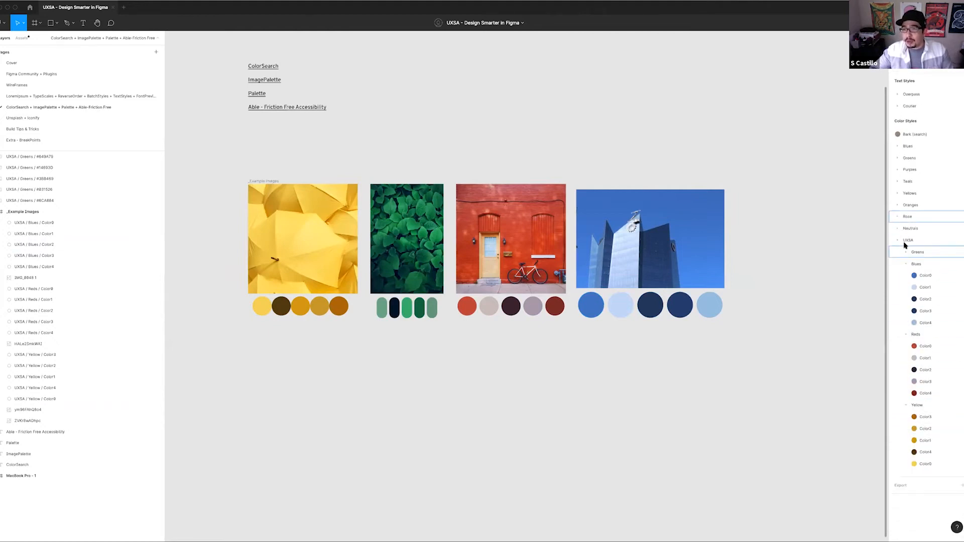
click(899, 241)
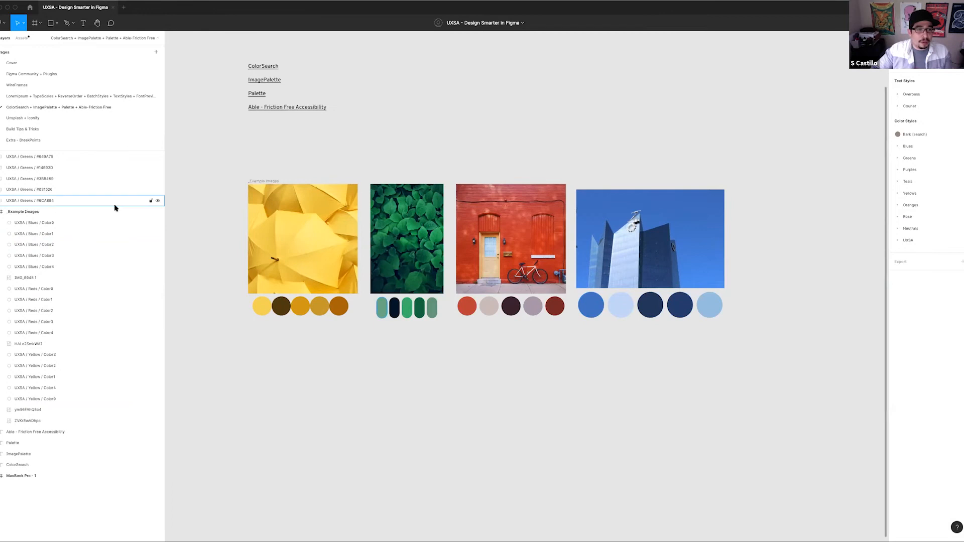
scroll(267, 175, down, 1)
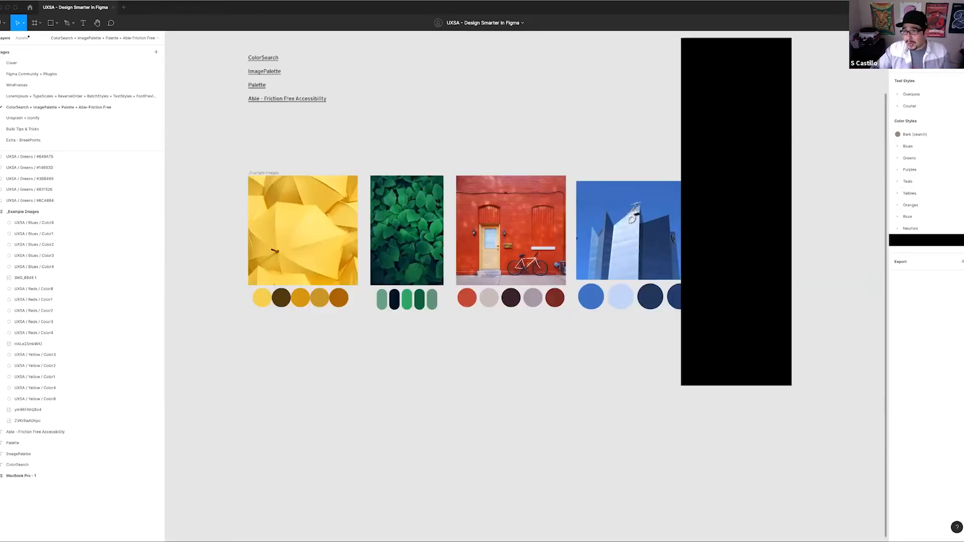
Reopen the UXSA color style group, collapse its Blues, Reds and Yellow subgroups, and close the group
click(899, 242)
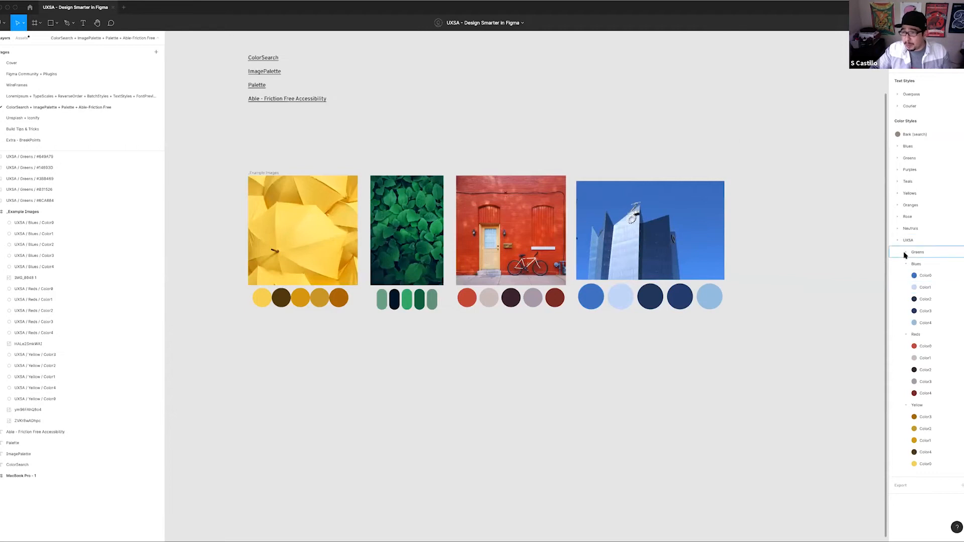
click(906, 276)
click(906, 288)
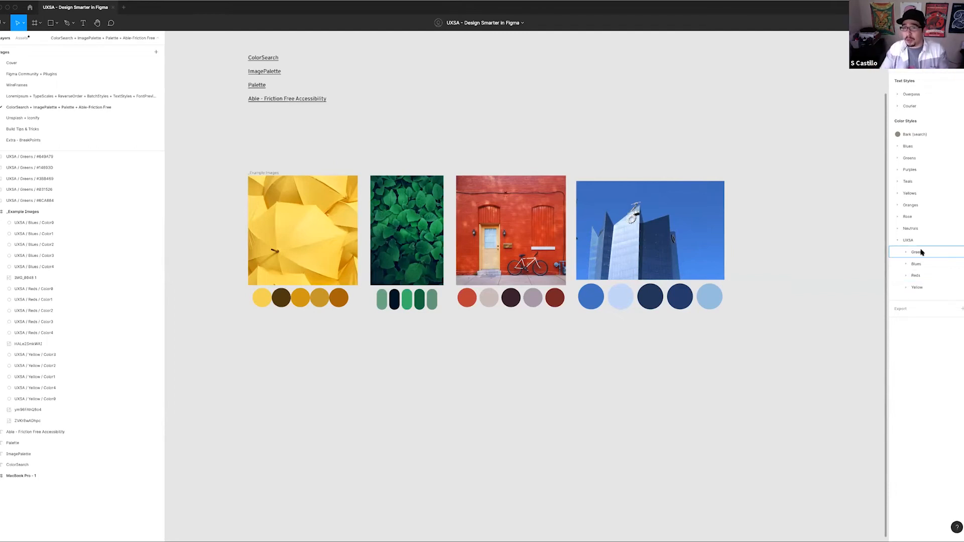
click(897, 241)
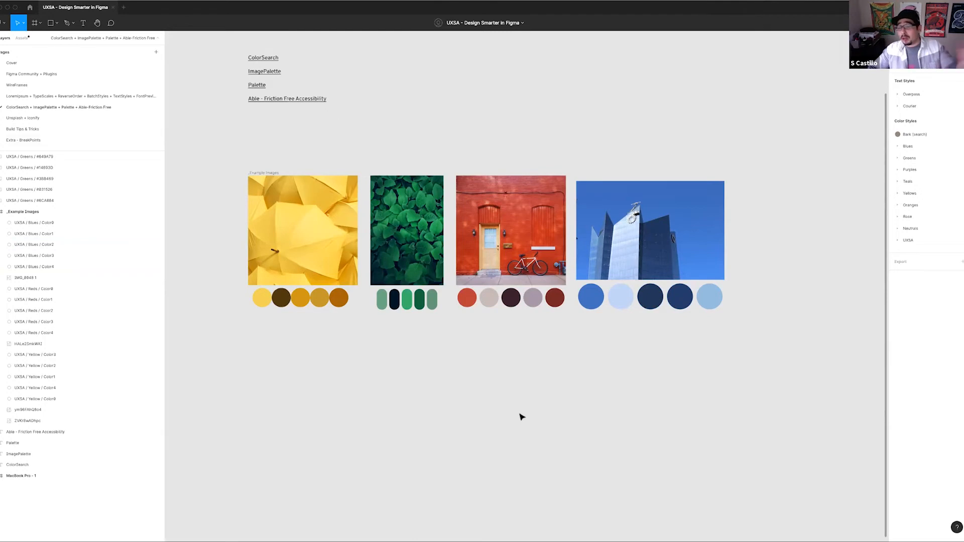
Copy the Parent Card Frame from the LoremIpsum + TypeScales page and paste it above the example images on the ColorSearch + ImagePalette page
scroll(587, 359, up, 6)
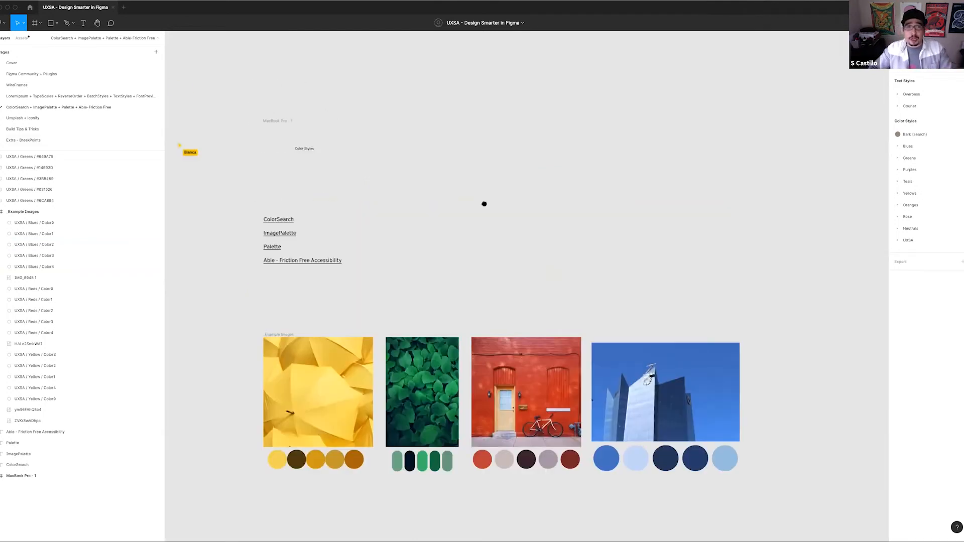
click(43, 96)
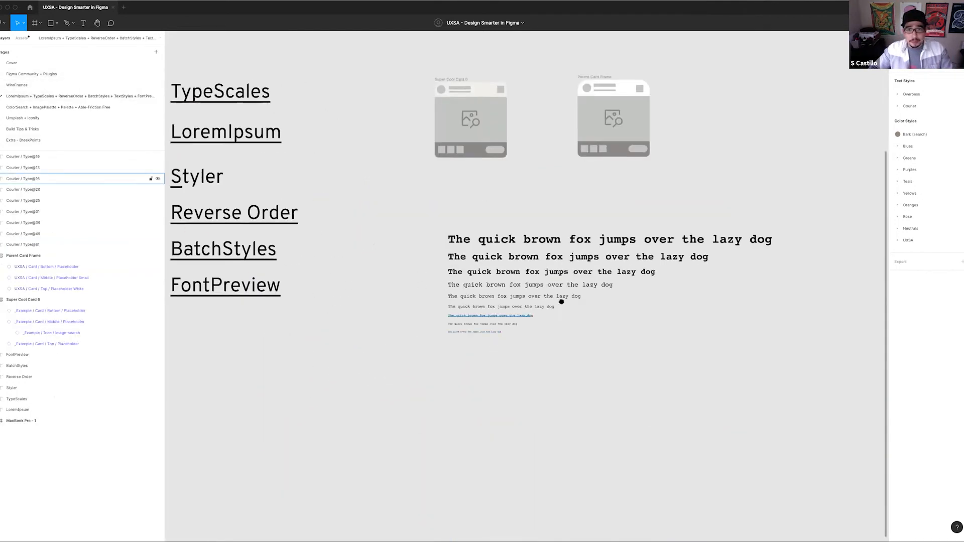
scroll(562, 201, right, 2)
click(550, 75)
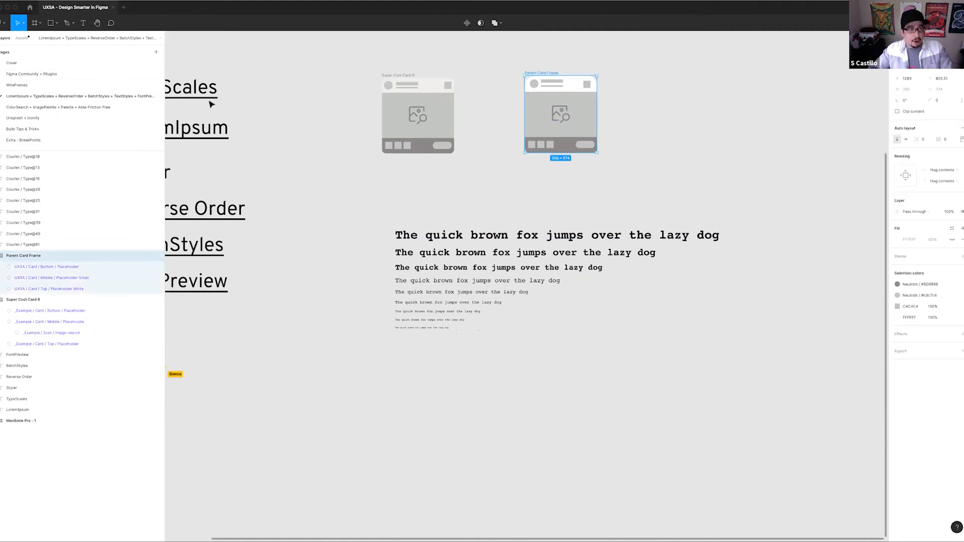
click(51, 107)
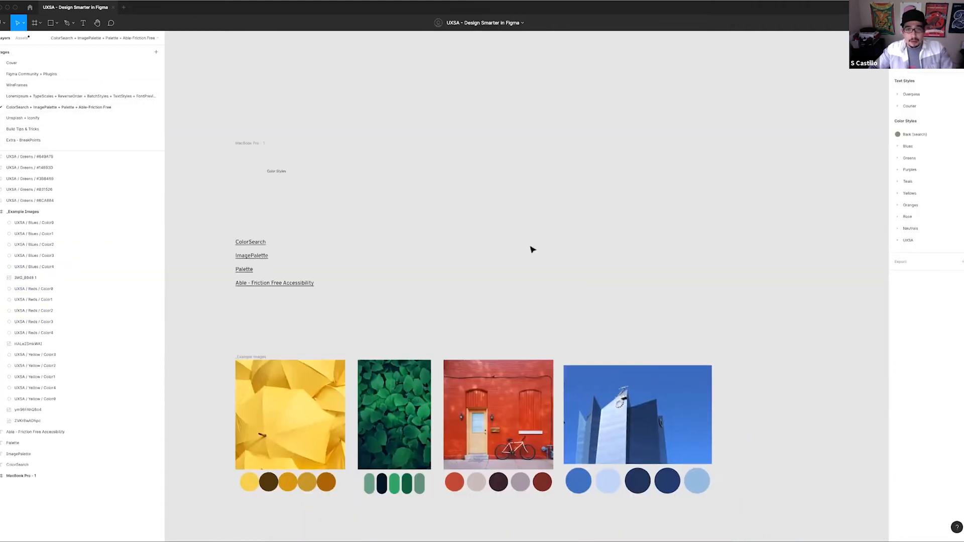
key(ctrl+v)
scroll(603, 251, up, 5)
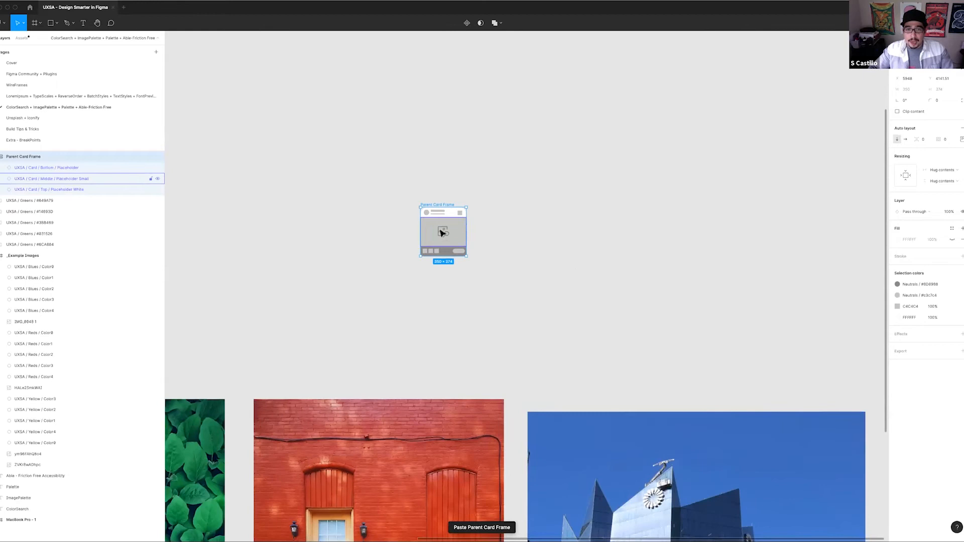
Apply the UXSA/Blues/Color0 color style to the fill of the pasted card's top section
click(450, 214)
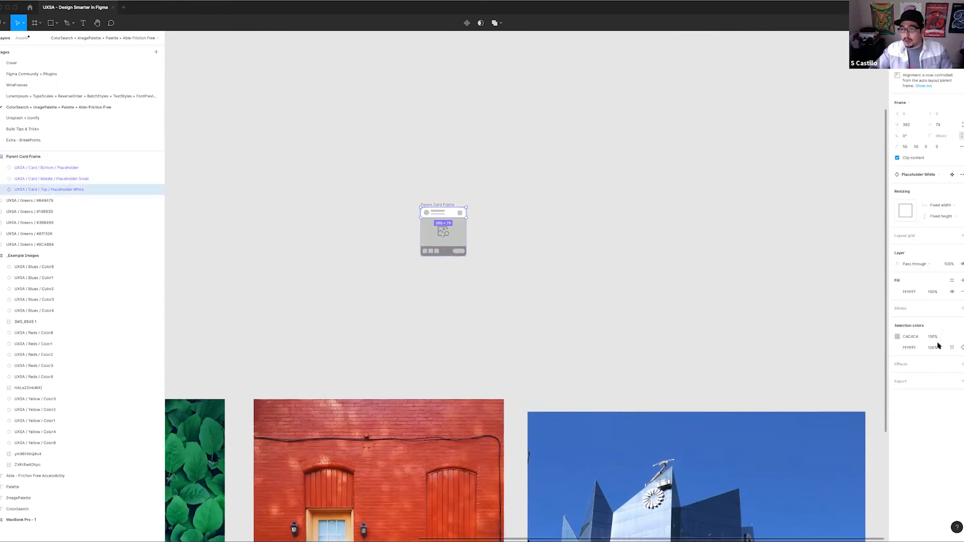
click(952, 280)
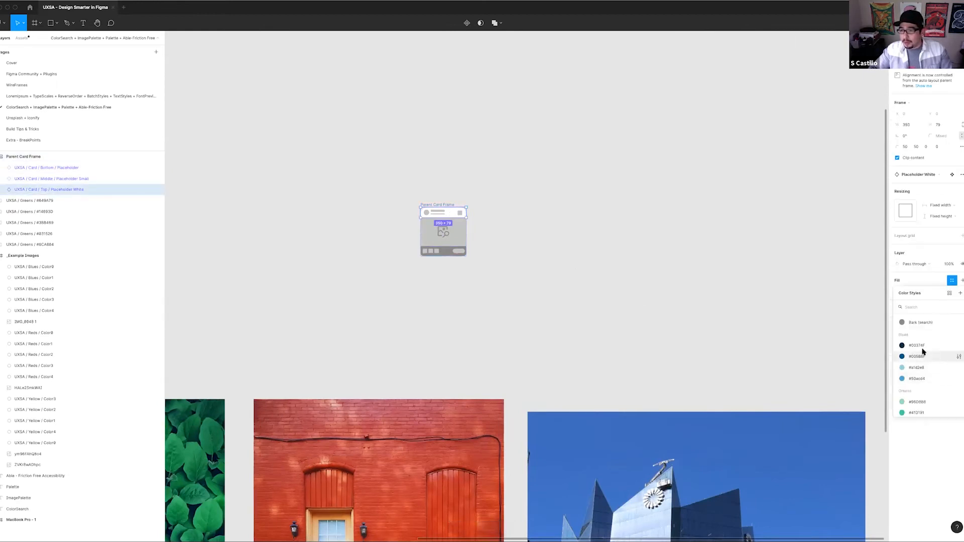
scroll(922, 346, down, 5)
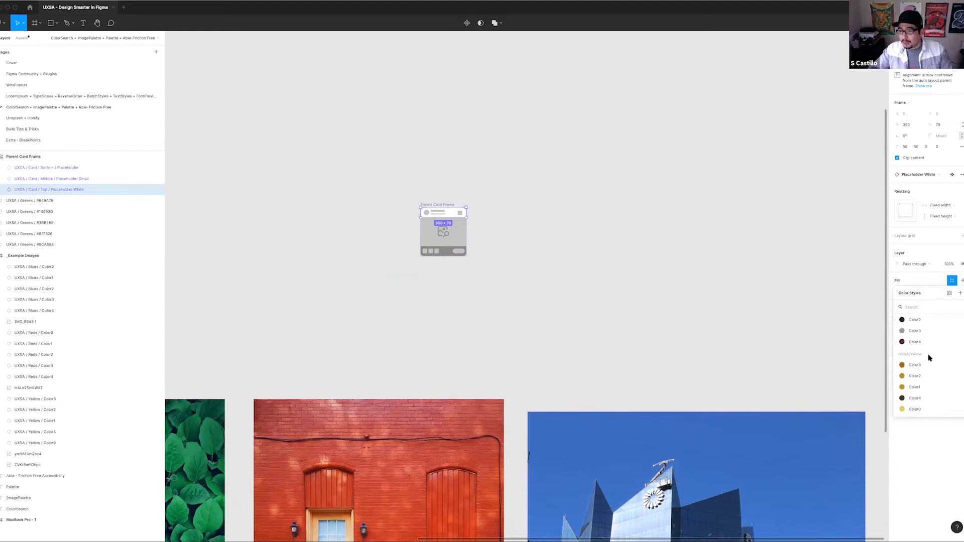
scroll(924, 367, up, 3)
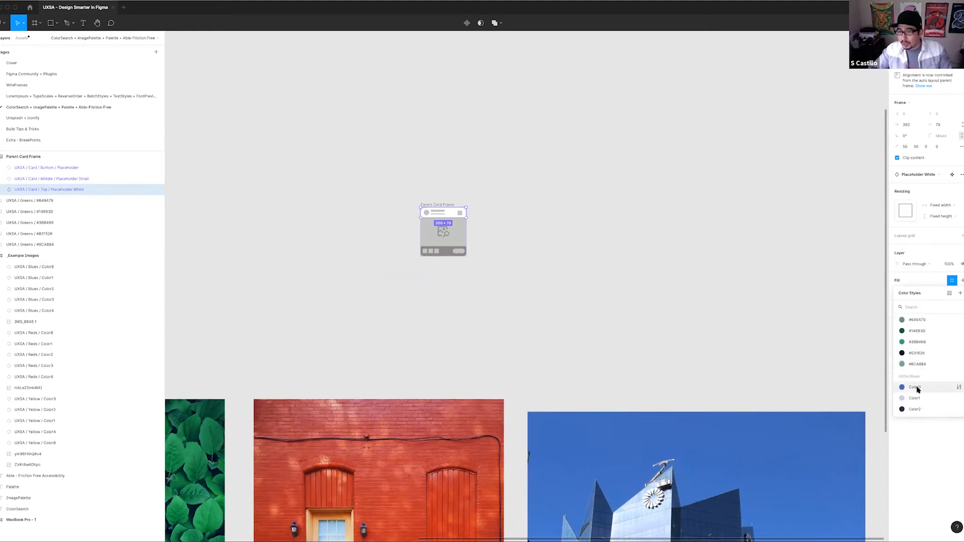
click(915, 388)
Replace the fill of the card's bottom section with the UXSA/Reds/Color3 color style
click(443, 251)
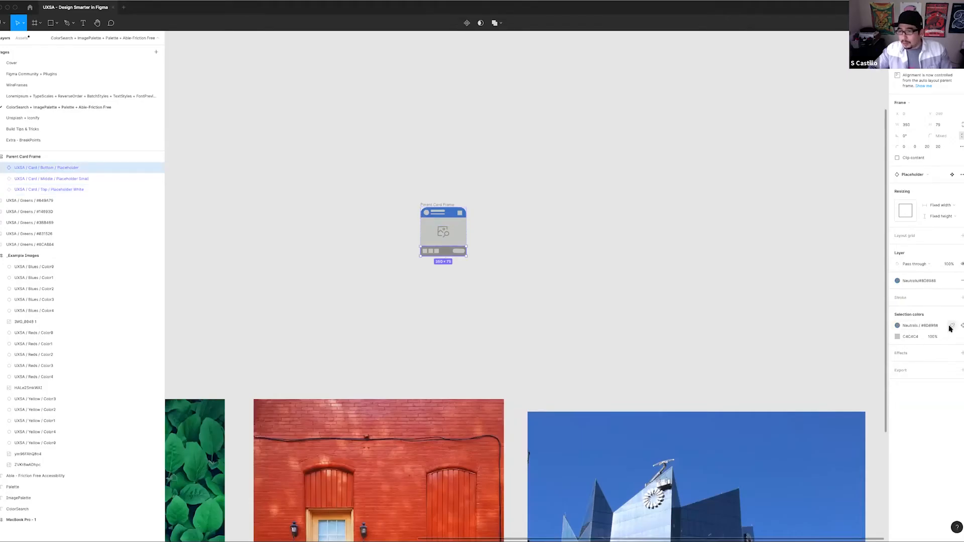
click(961, 280)
click(952, 281)
scroll(937, 366, down, 5)
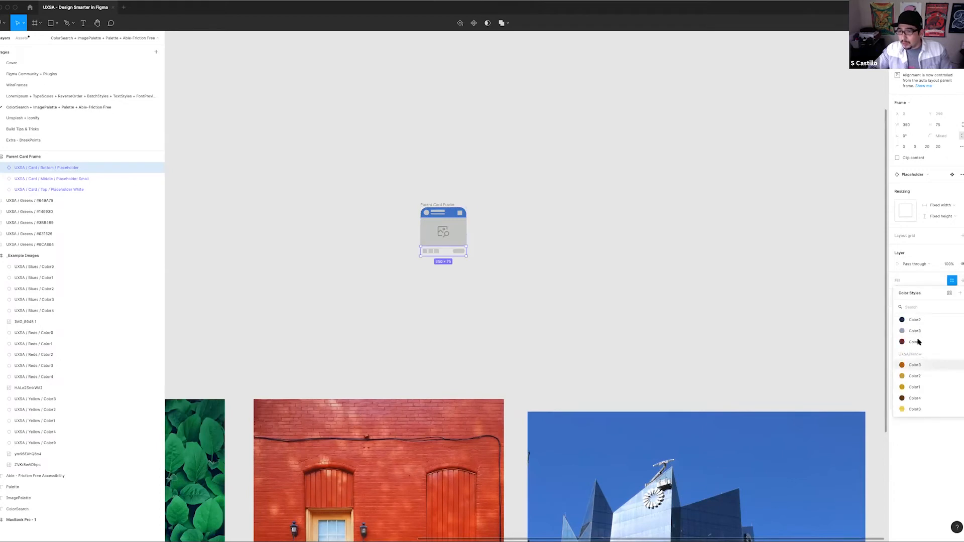
click(914, 331)
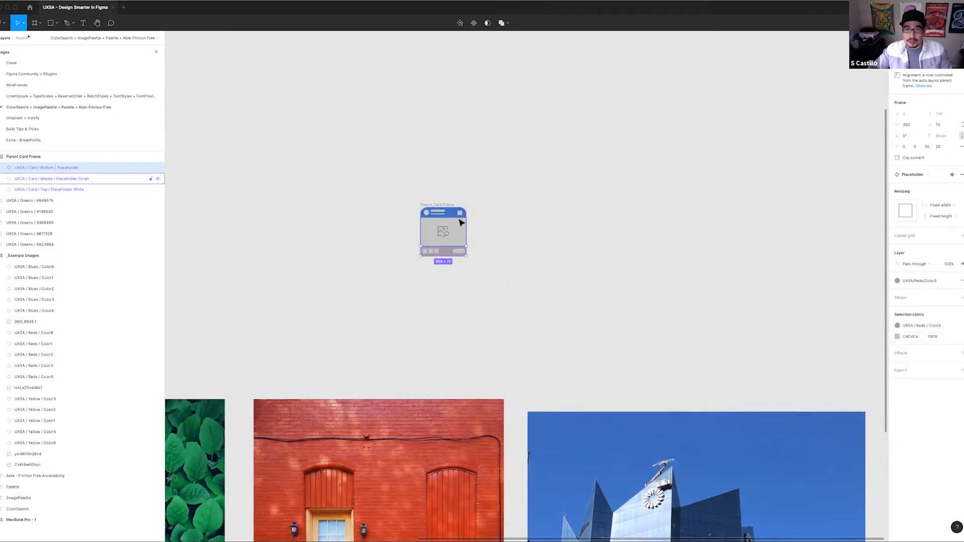
click(512, 211)
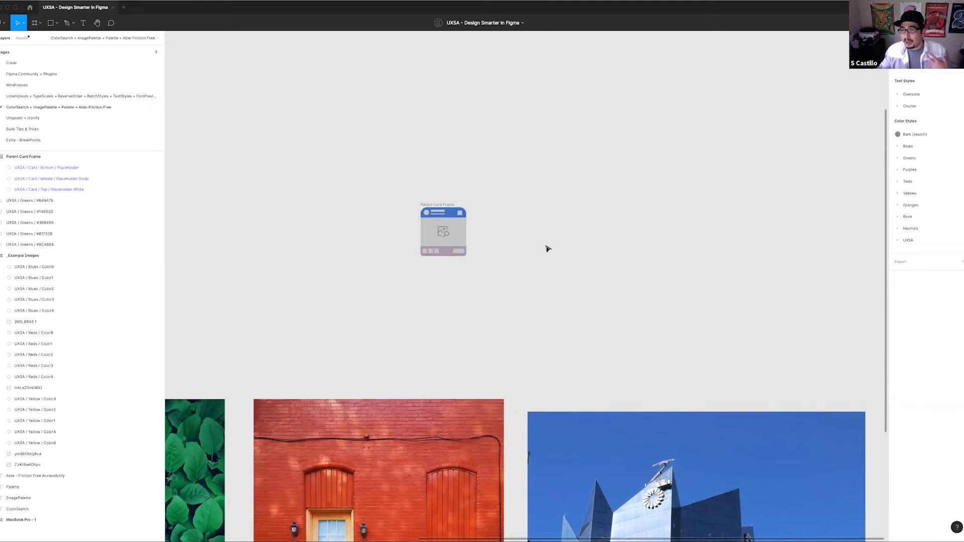
Expand the Yellows group and the UXSA Yellow subgroup to compare their color styles, selecting Color0
click(899, 196)
click(907, 287)
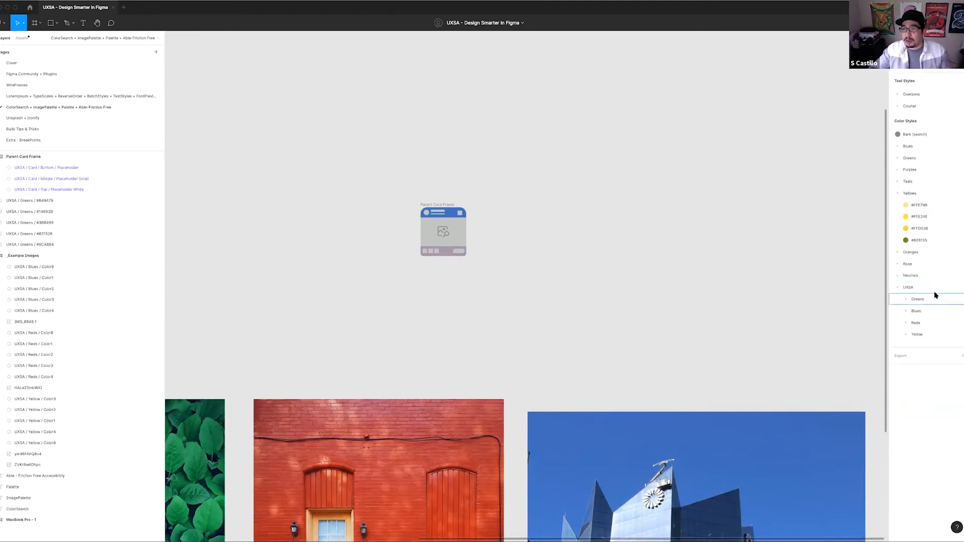
click(915, 334)
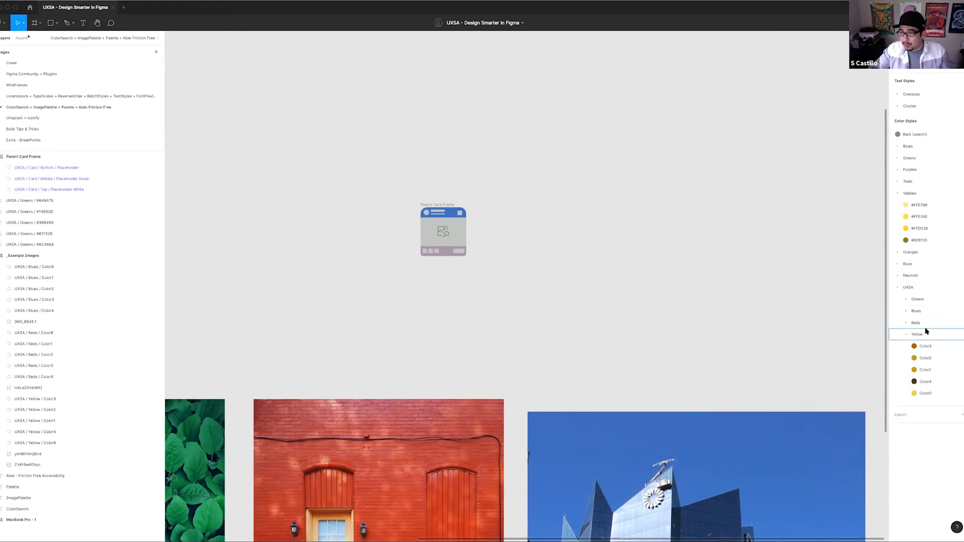
click(927, 394)
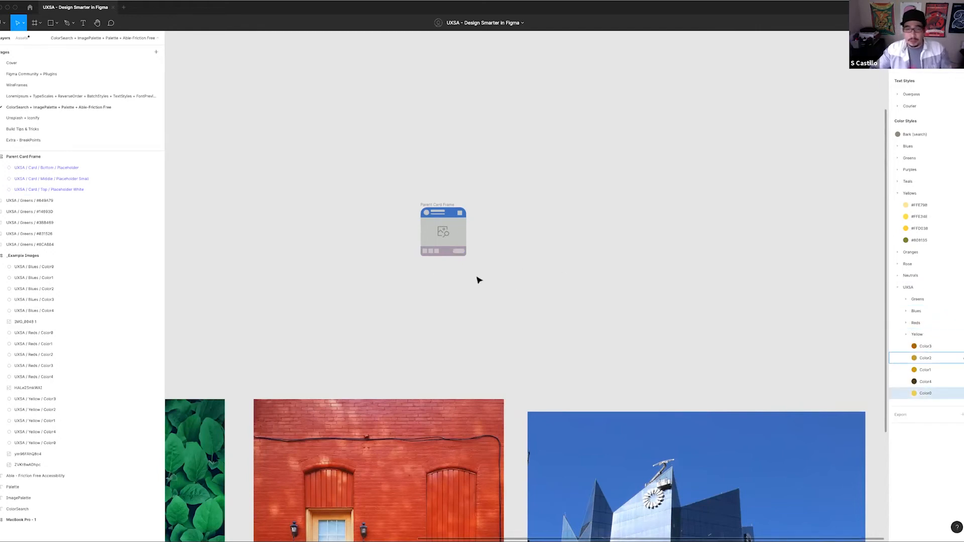
click(401, 224)
Delete the recolored Parent Card Frame above the example images
scroll(387, 198, down, 5)
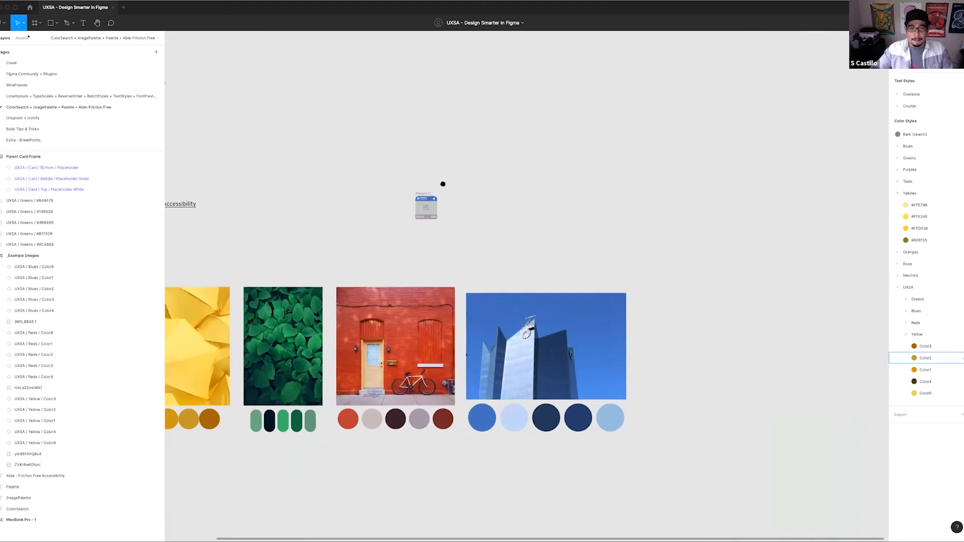
scroll(443, 184, left, 3)
drag(442, 162, 536, 238)
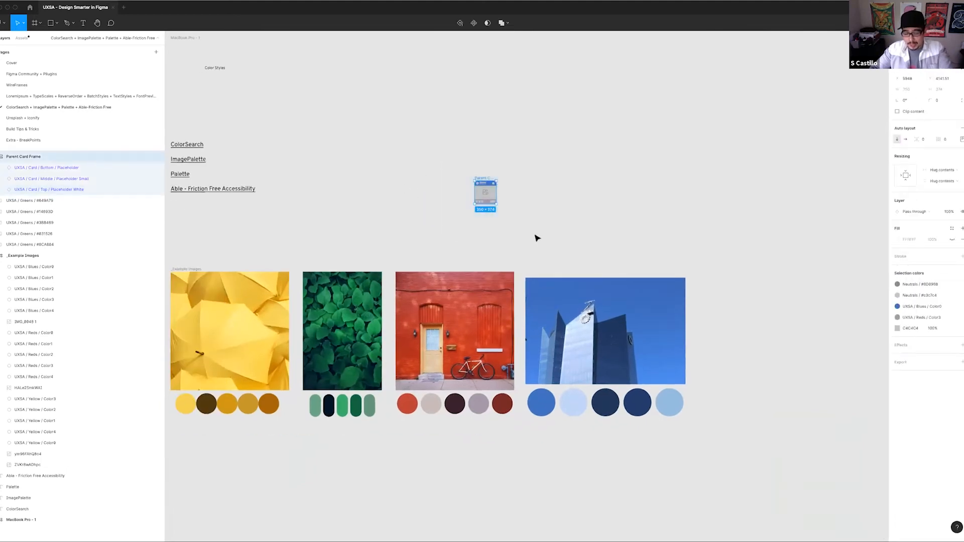
key(Delete)
drag(391, 153, 413, 156)
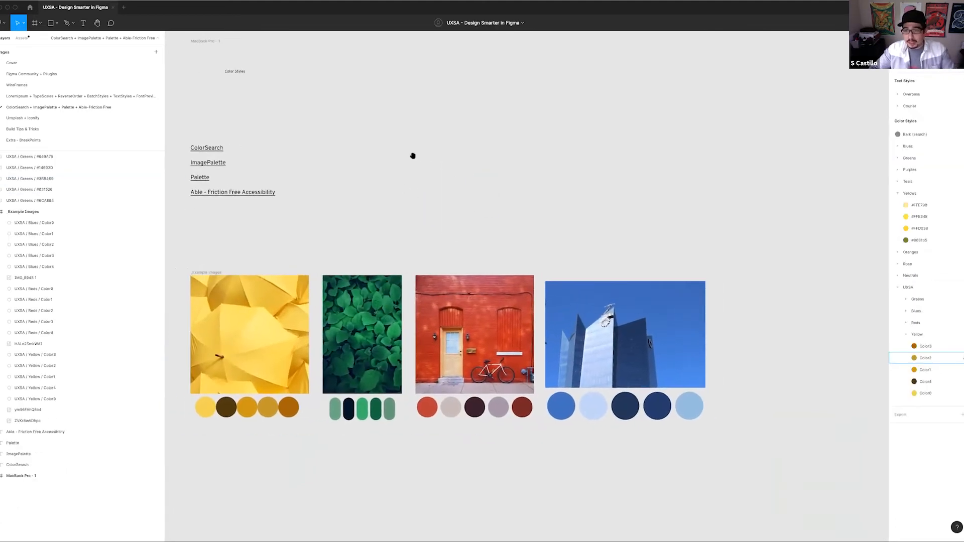
drag(819, 45, 914, 49)
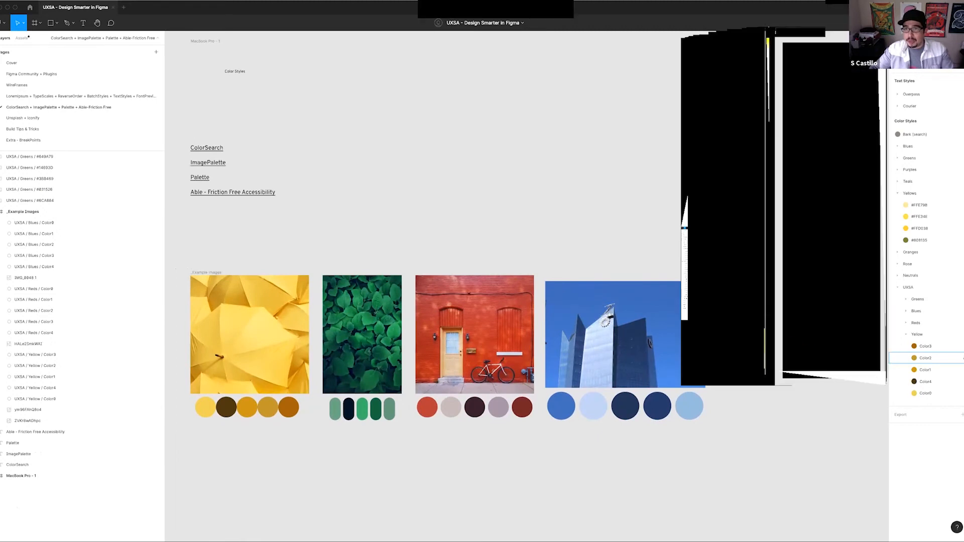
drag(555, 205, 577, 222)
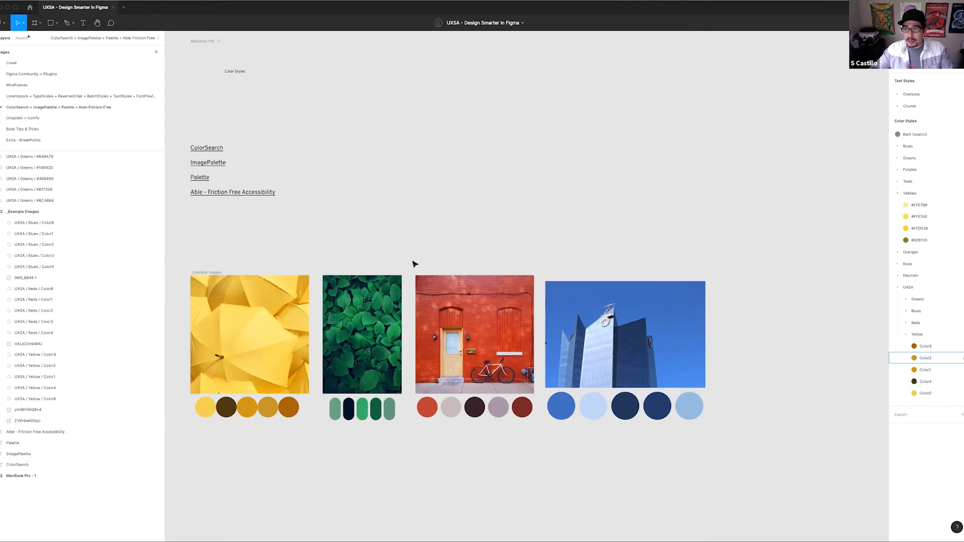
drag(327, 224, 334, 193)
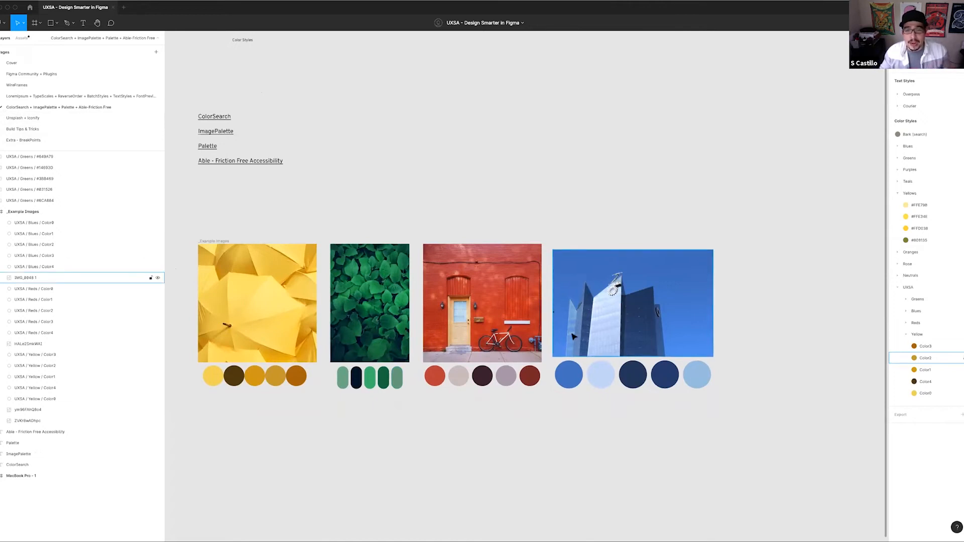
drag(724, 416, 211, 378)
click(376, 204)
scroll(341, 216, left, 2)
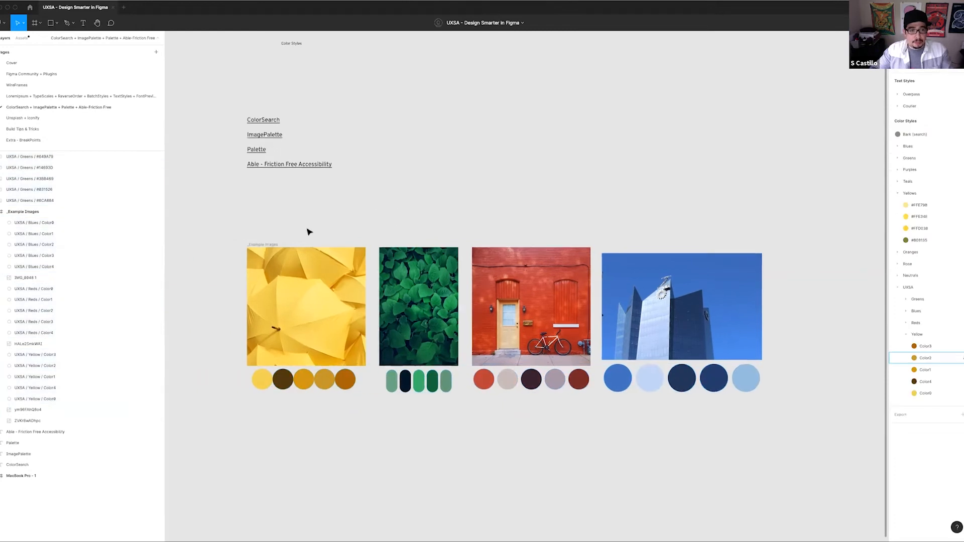
click(261, 245)
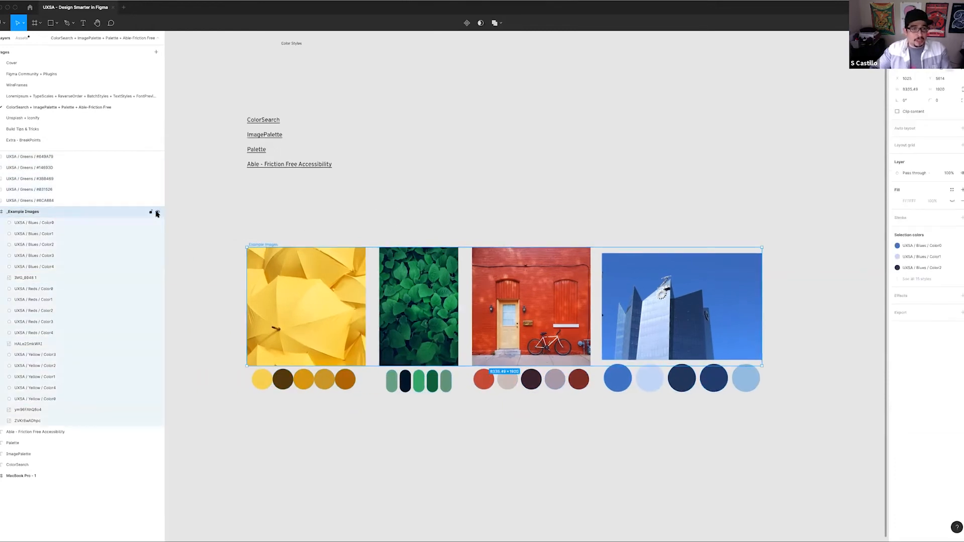
click(368, 195)
key(super+z)
key(super+z)
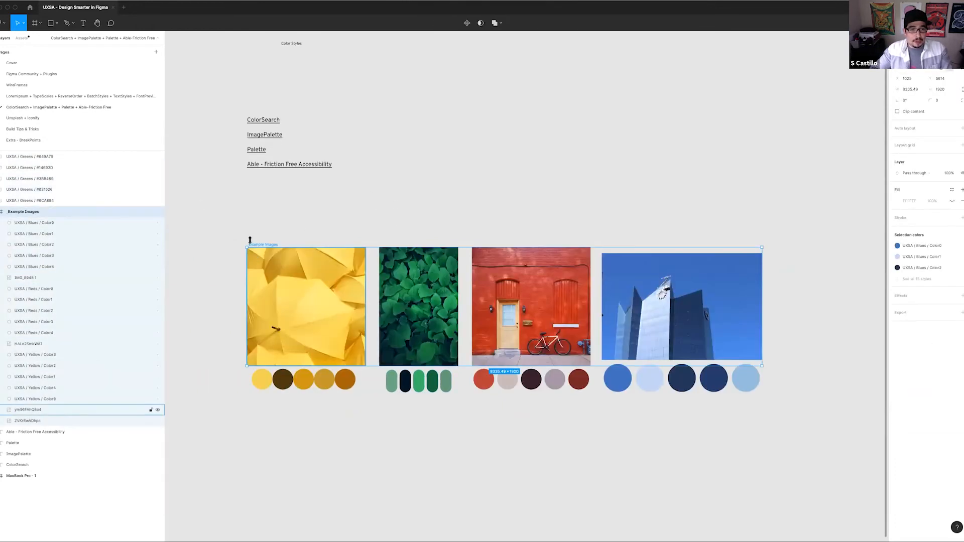
key(super+z)
Open the Unsplash + Iconify page and check the swap options for the Super Cool Card's middle placeholder
click(39, 119)
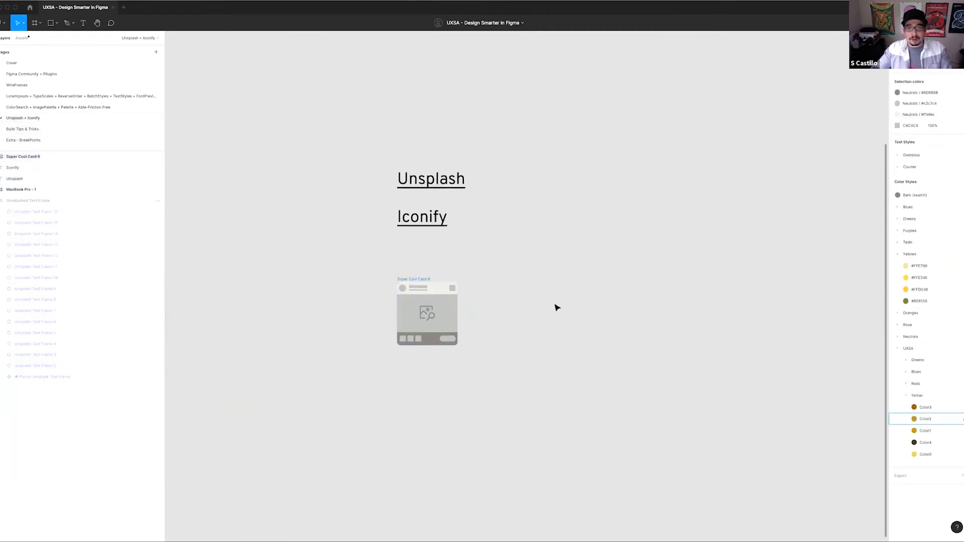
click(384, 304)
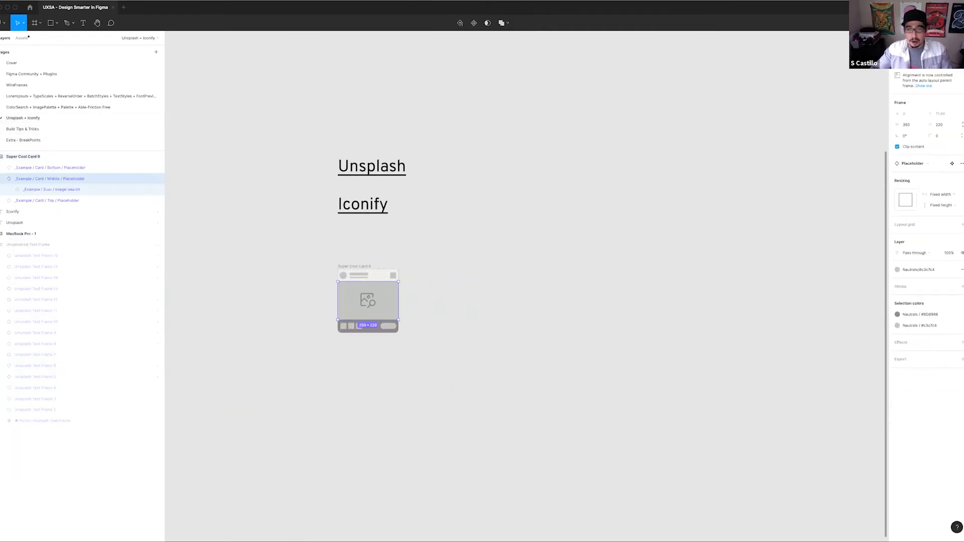
click(926, 167)
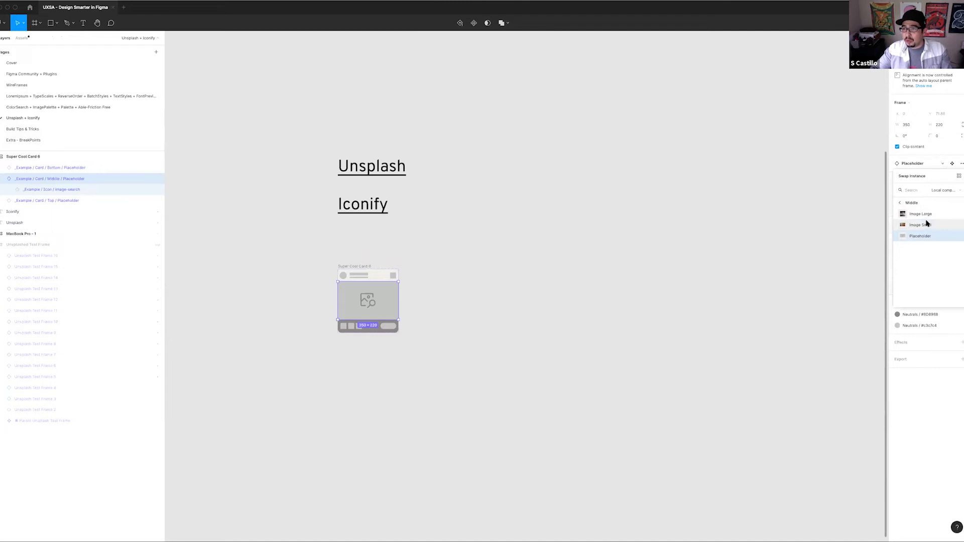
click(391, 271)
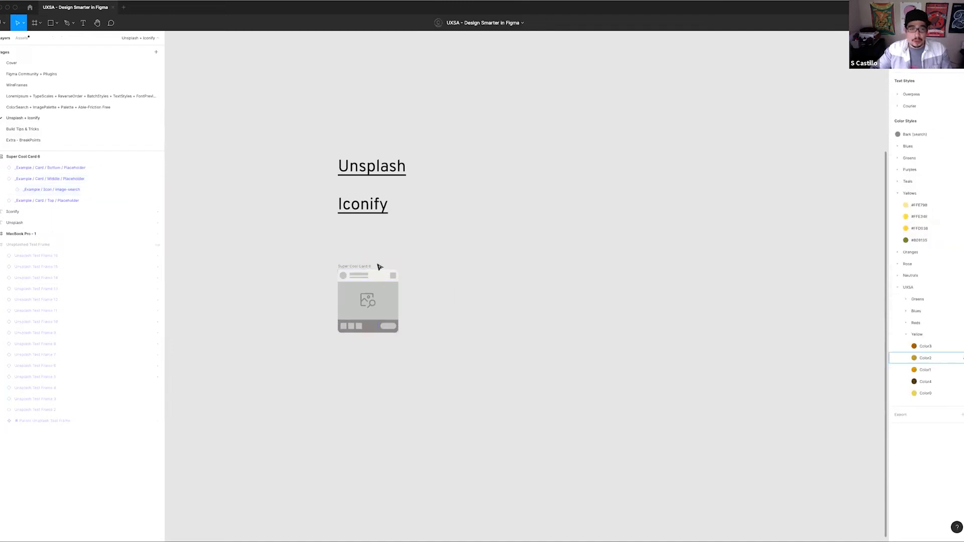
Copy the Parent Card Frame from the LoremIpsum + TypeScales page and paste it on the Unsplash + Iconify page
click(68, 107)
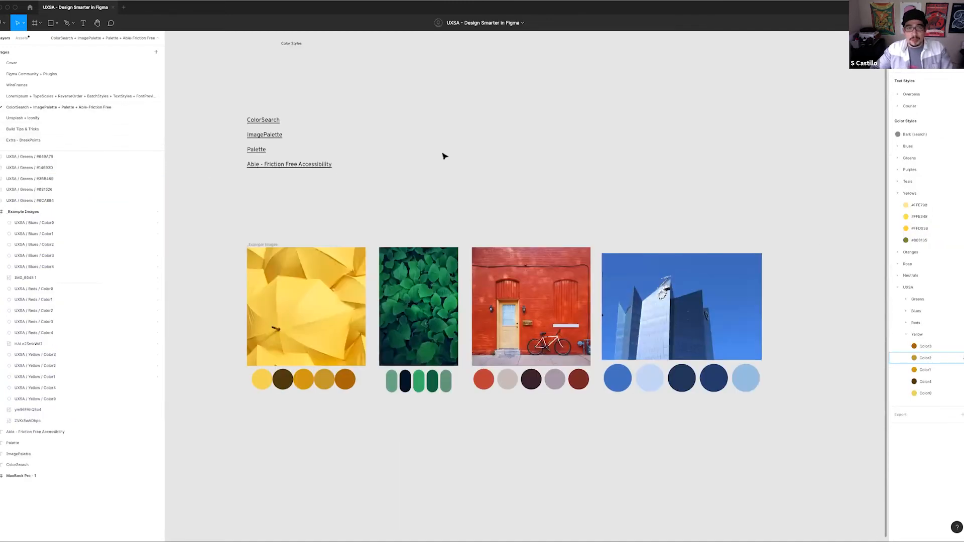
click(66, 86)
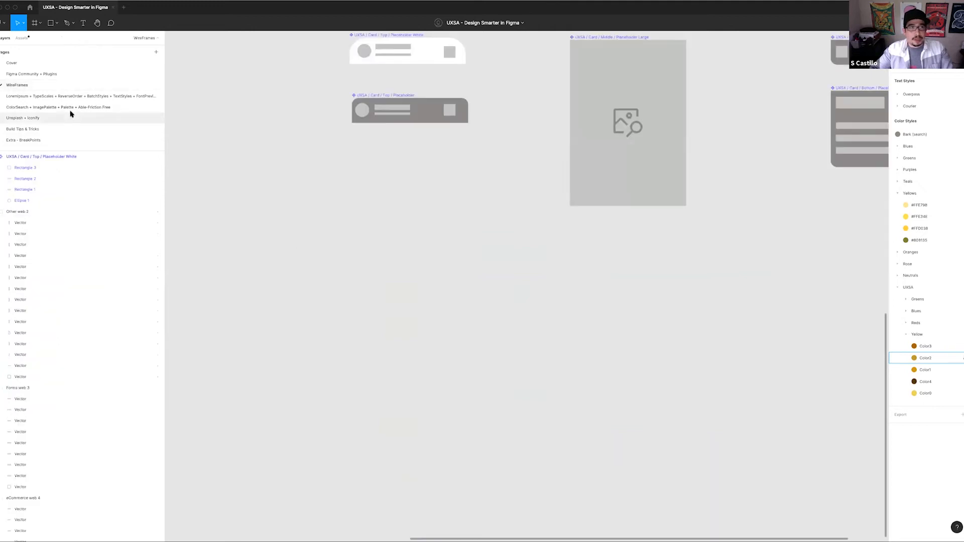
click(65, 96)
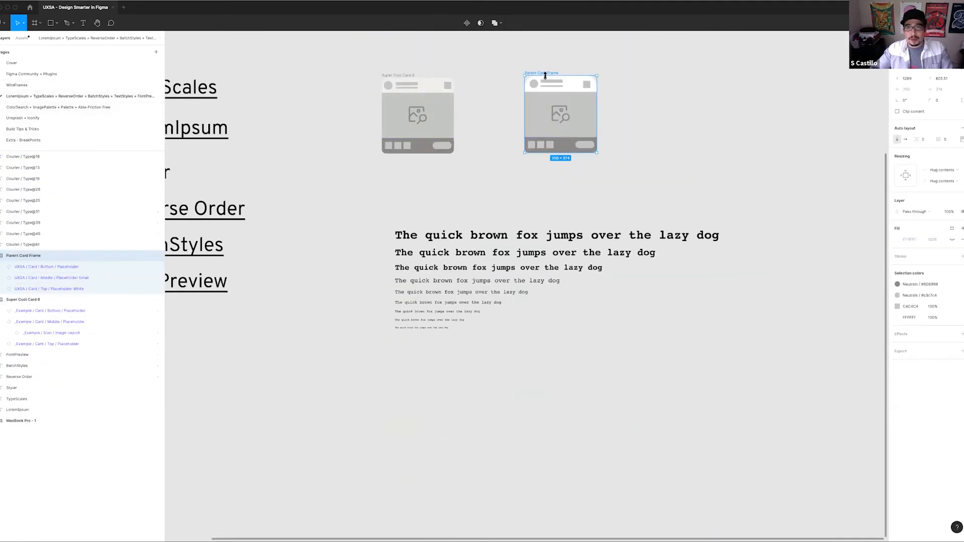
click(69, 117)
key(ctrl+v)
Delete the old Super Cool Card and move the Parent Card Frame into its place below the Iconify heading
drag(325, 253, 422, 349)
key(Delete)
drag(517, 251, 354, 259)
Swap the Parent Card Frame's middle section for the Placeholder Large component
click(370, 291)
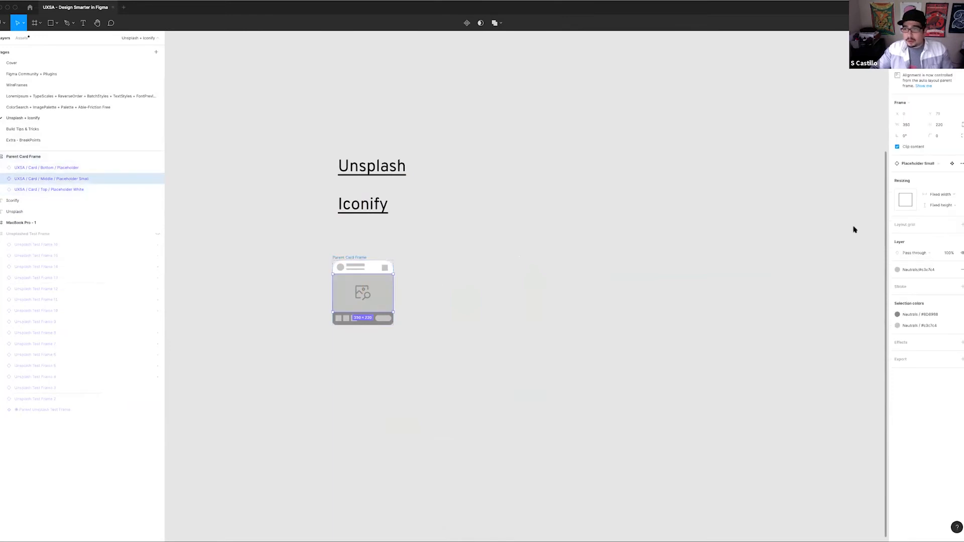
click(928, 166)
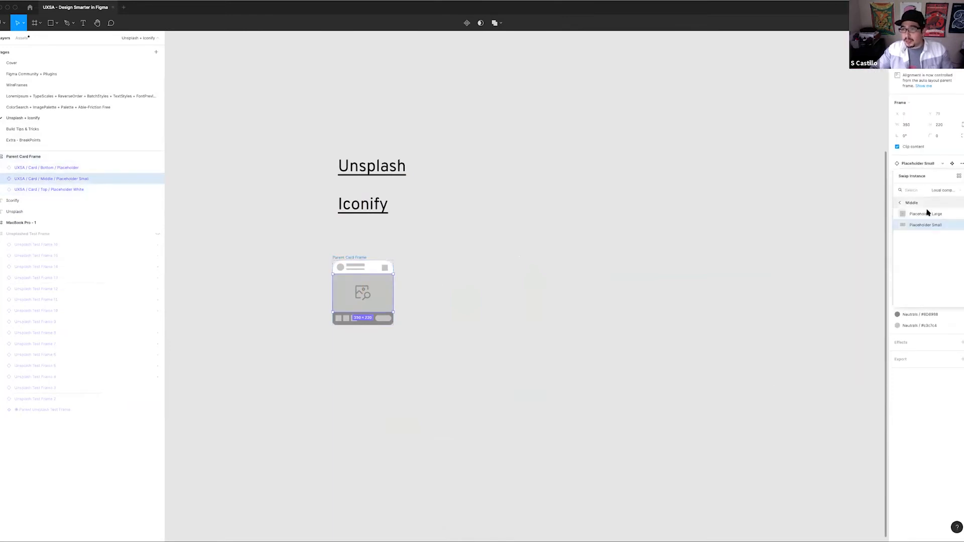
click(926, 215)
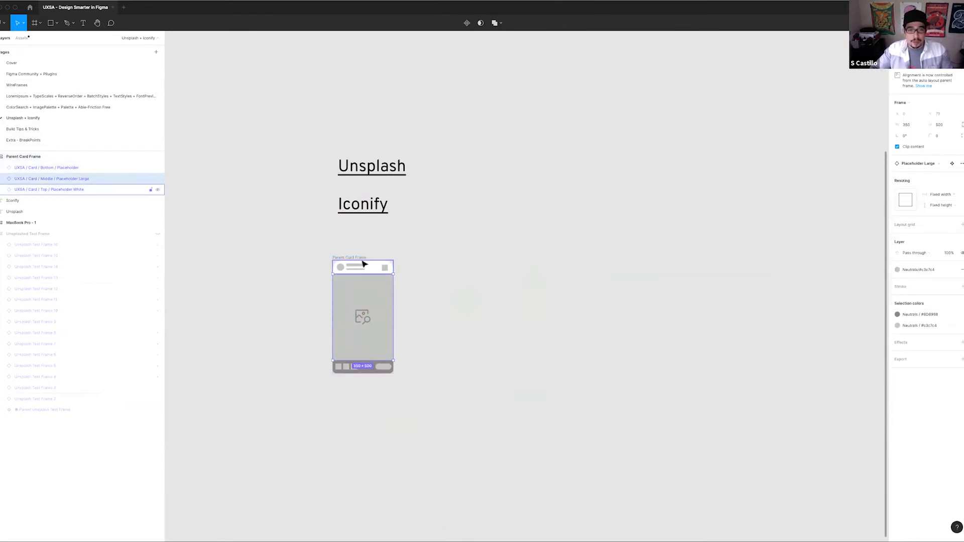
Collapse the Unsplashed Text Frame layer and align the Parent Card Frame with the Iconify heading's left edge
drag(355, 258, 307, 261)
scroll(386, 252, down, 3)
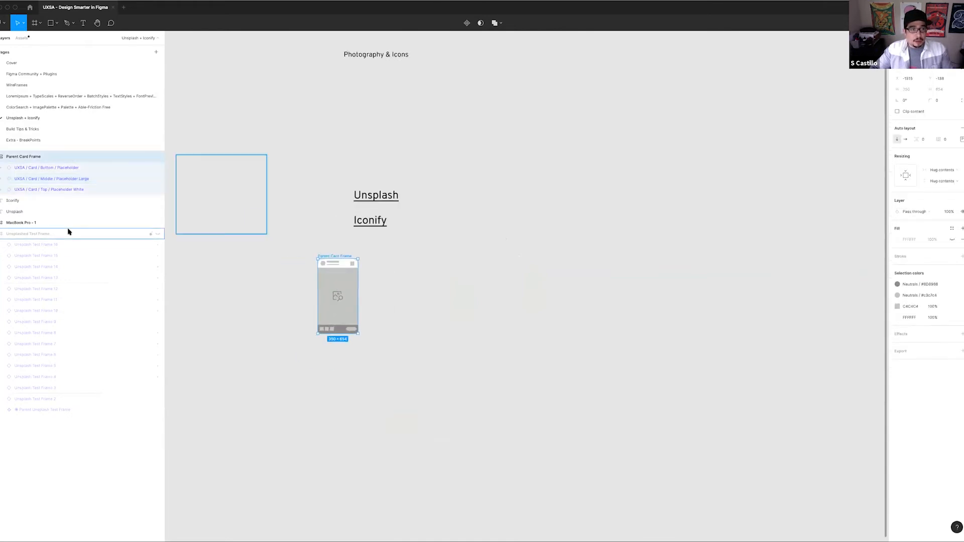
click(1, 234)
drag(507, 249, 404, 289)
scroll(359, 288, up, 1)
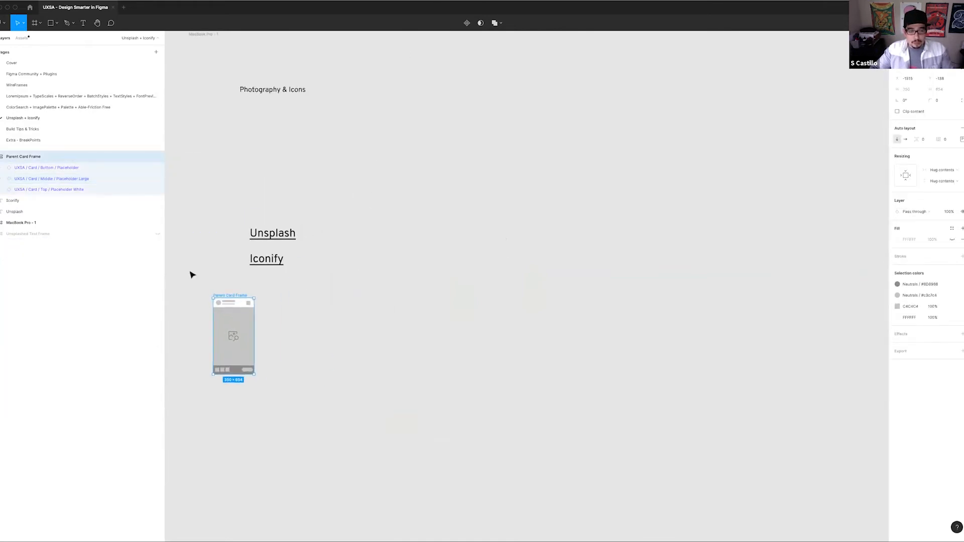
drag(239, 299, 276, 291)
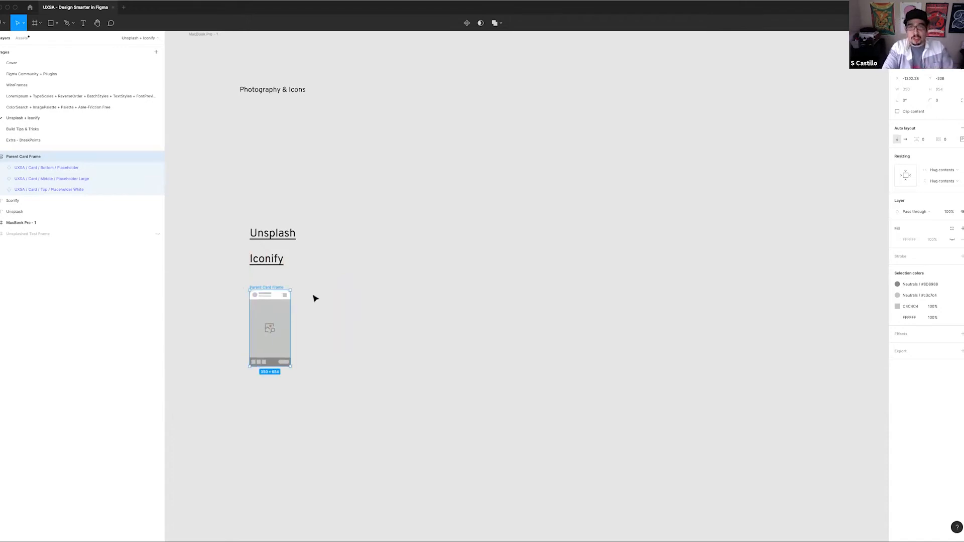
Run the Unsplash plugin and place its window beside the Parent Card Frame
key(super+slash)
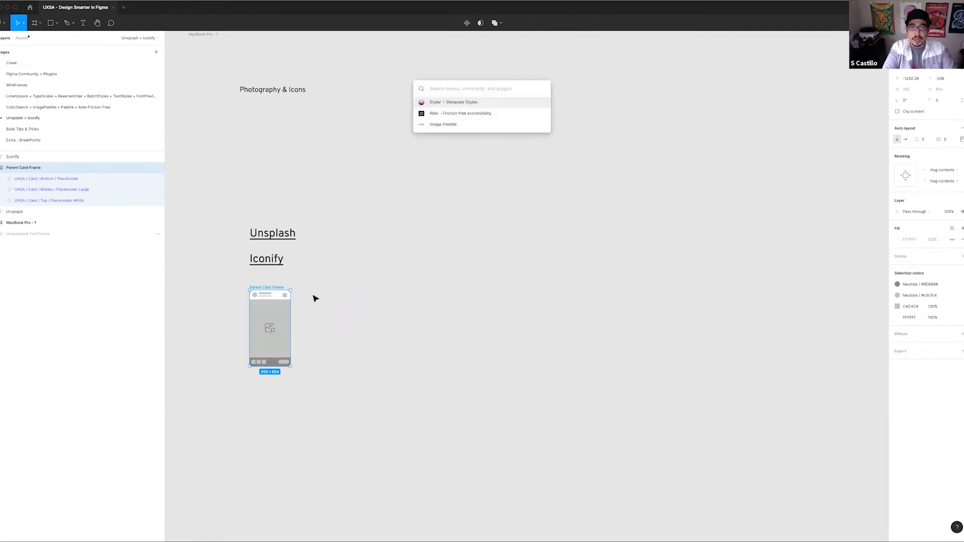
text(unsp)
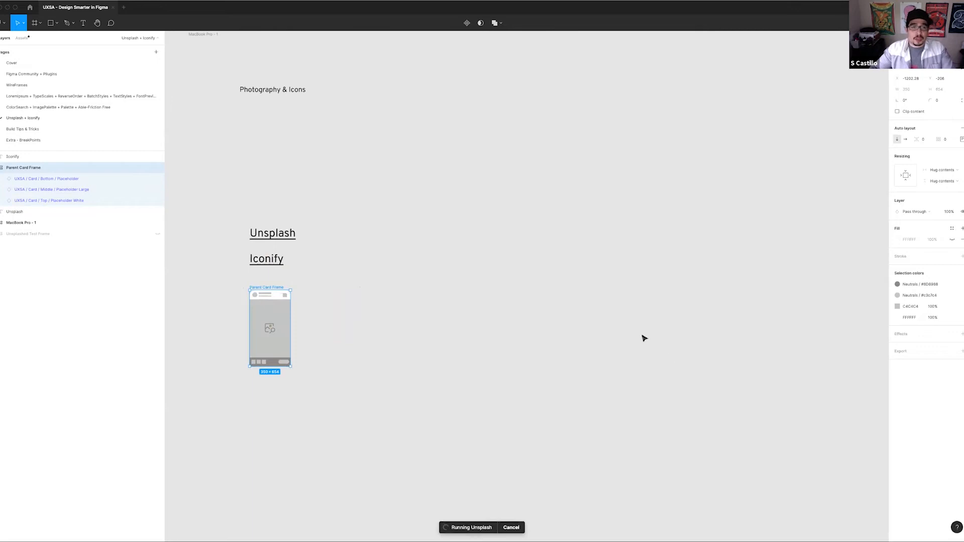
drag(261, 294, 456, 289)
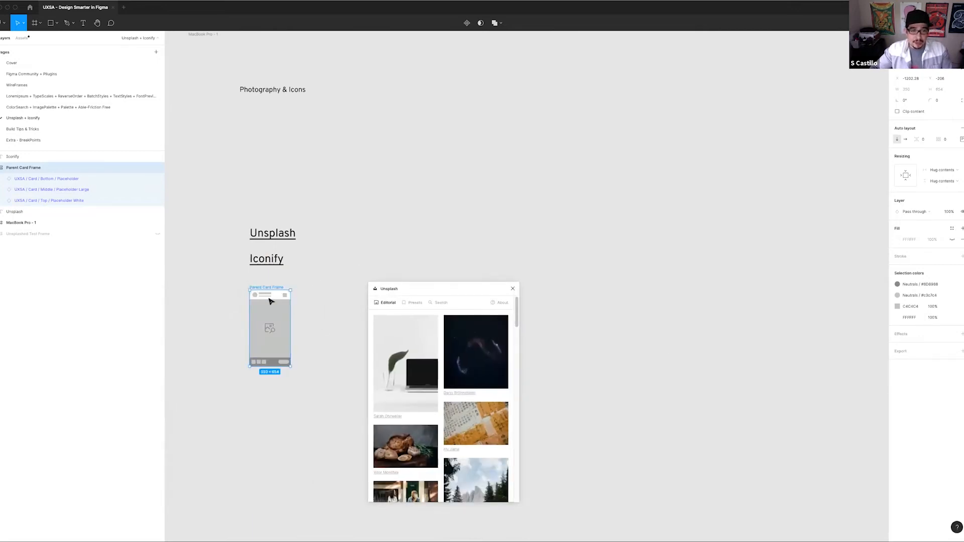
Insert a random space photo from the Unsplash presets onto the canvas with nothing selected
click(310, 310)
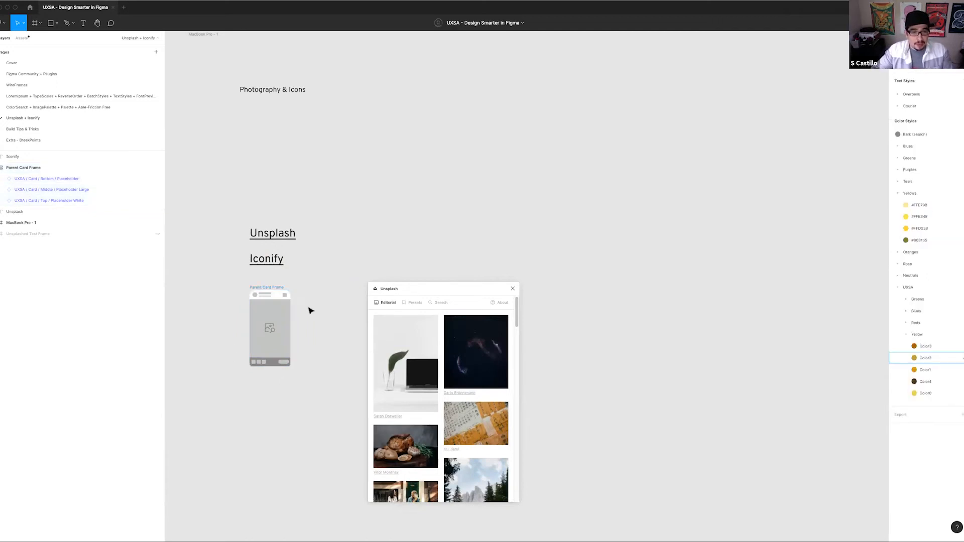
drag(415, 288, 408, 261)
click(404, 277)
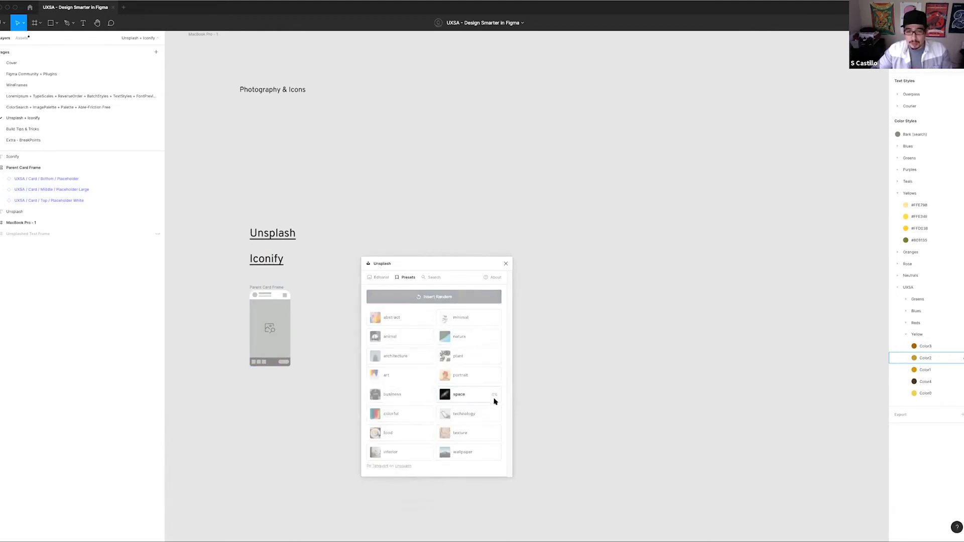
drag(454, 263, 350, 183)
click(618, 349)
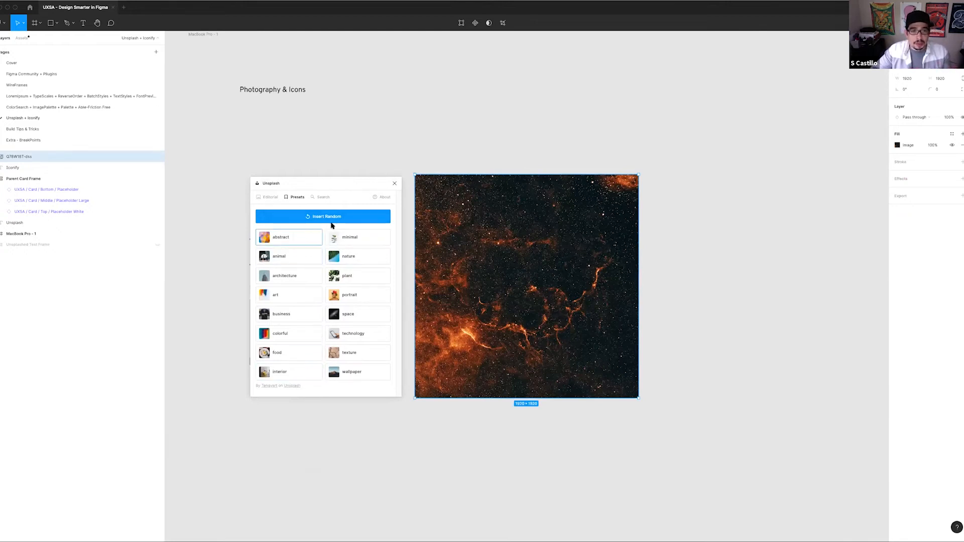
Close the Unsplash plugin, then expand and unhide the Unsplashed Text Frame layer
drag(348, 185, 485, 295)
scroll(435, 180, left, 5)
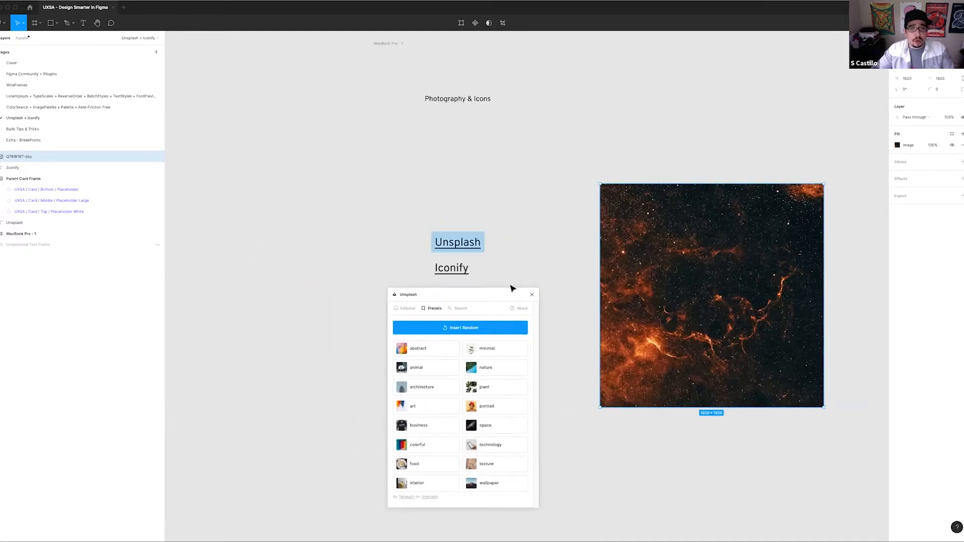
click(532, 294)
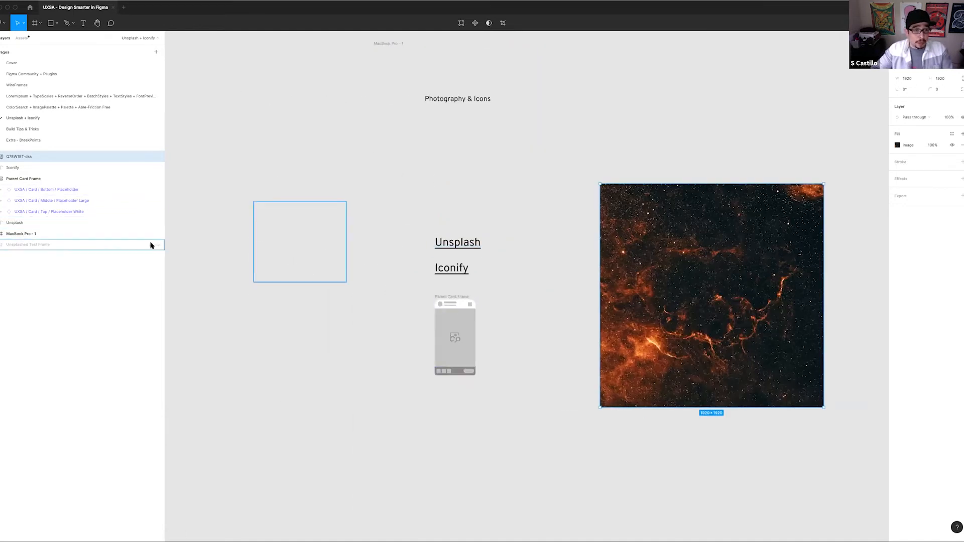
click(2, 244)
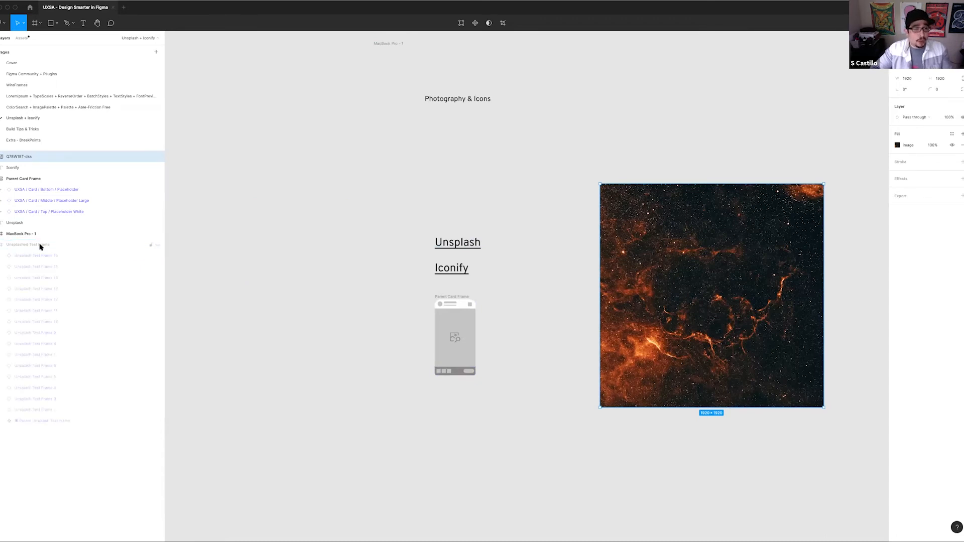
click(157, 245)
scroll(399, 224, up, 5)
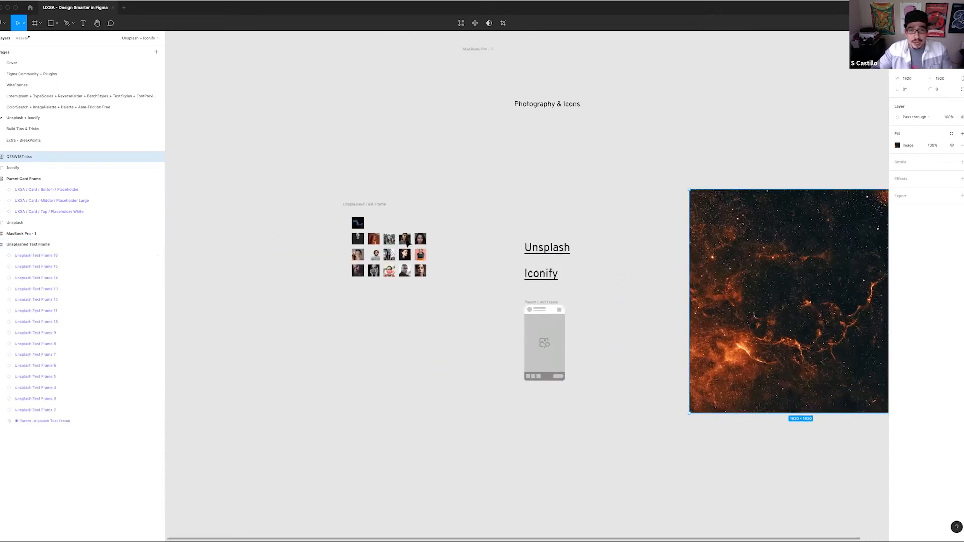
Fill the fifteen portrait frames in the Unsplashed Text Frame with random photos from Unsplash's plant preset
drag(293, 231, 450, 313)
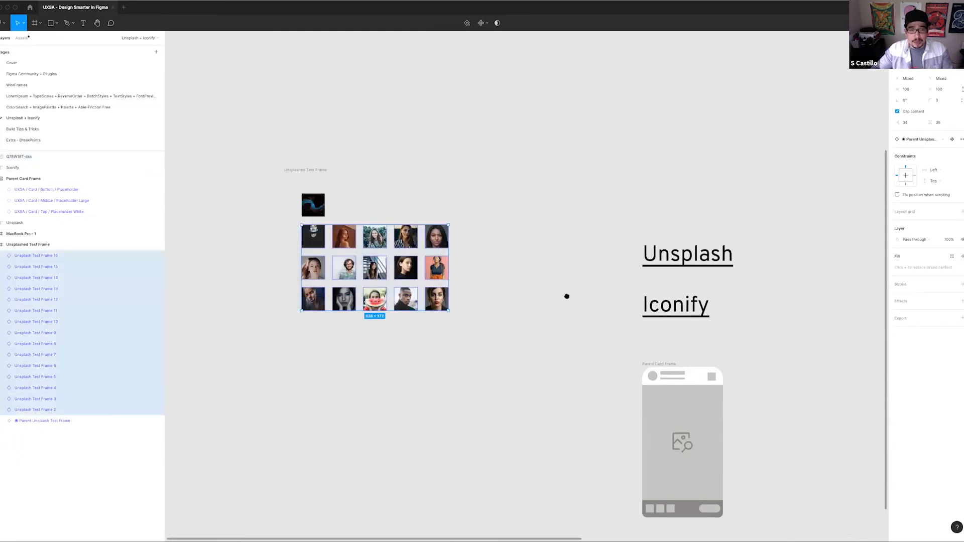
scroll(426, 260, down, 10)
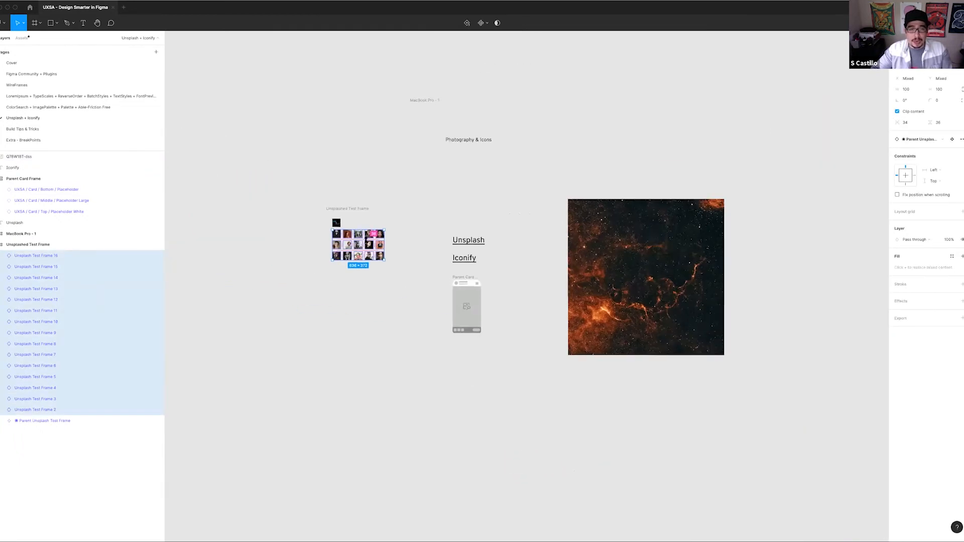
scroll(364, 240, up, 5)
key(super+slash)
key(Return)
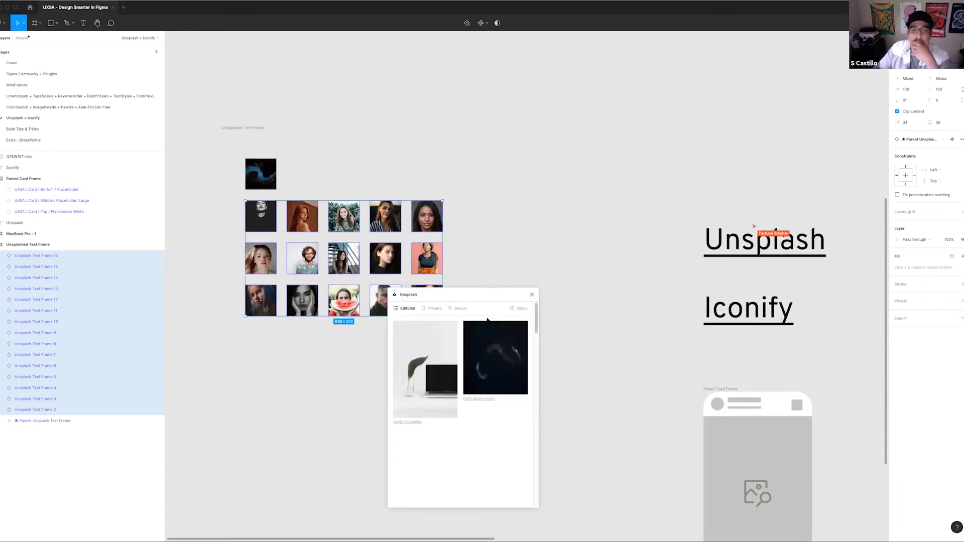
click(434, 308)
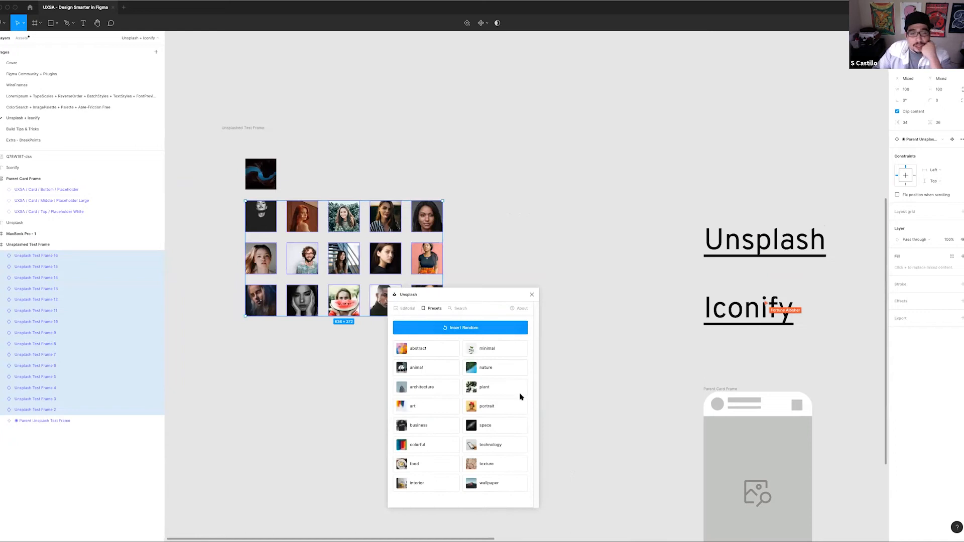
click(483, 388)
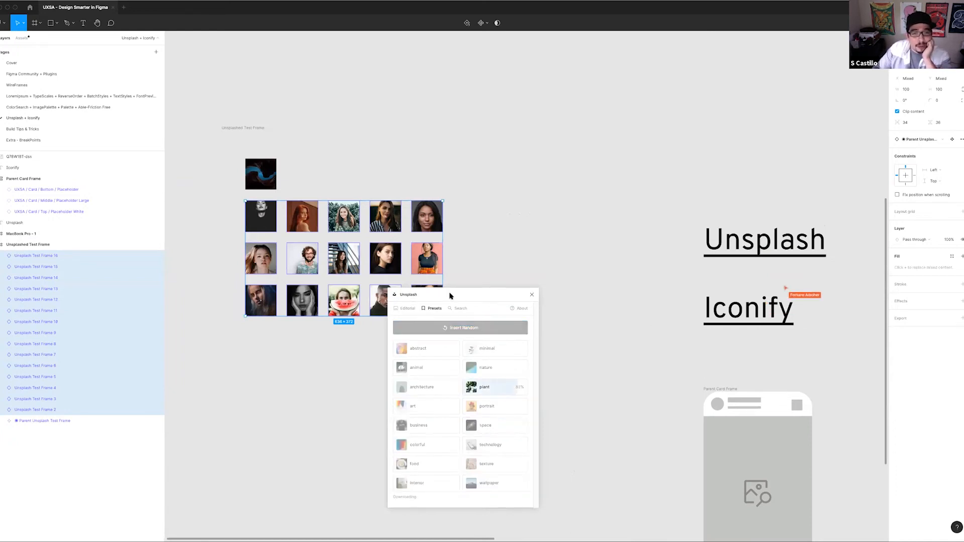
drag(459, 292, 525, 246)
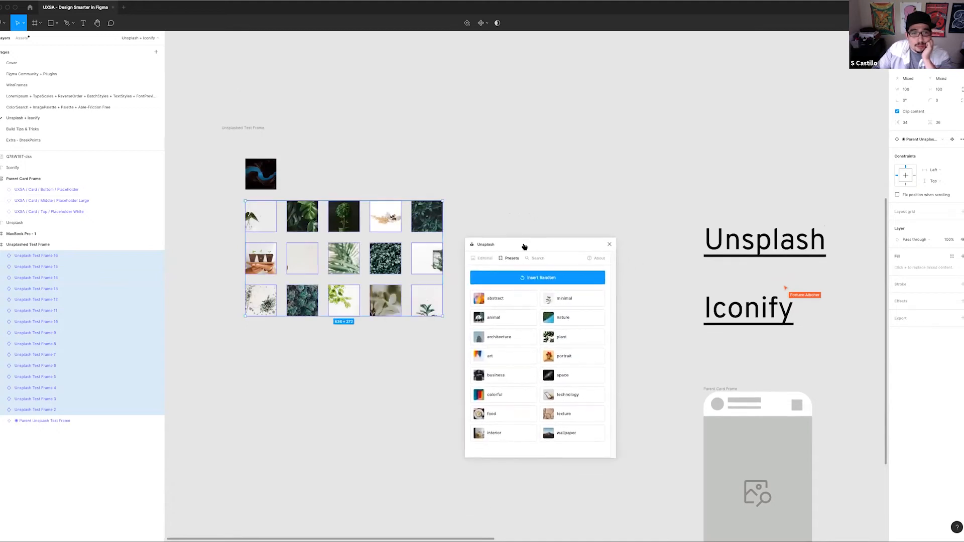
Replace the nearly blank photo in the middle row's second frame with another image from the plant preset
click(303, 265)
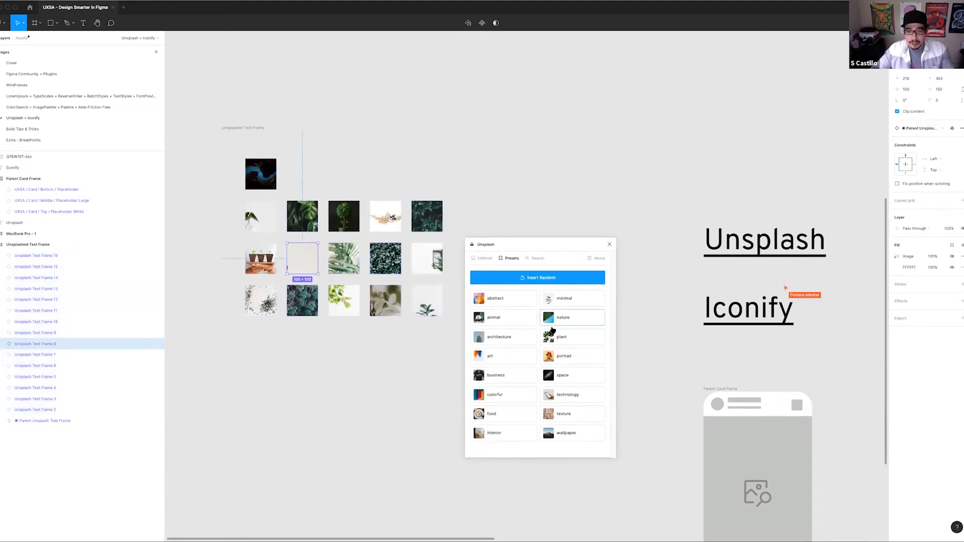
click(561, 338)
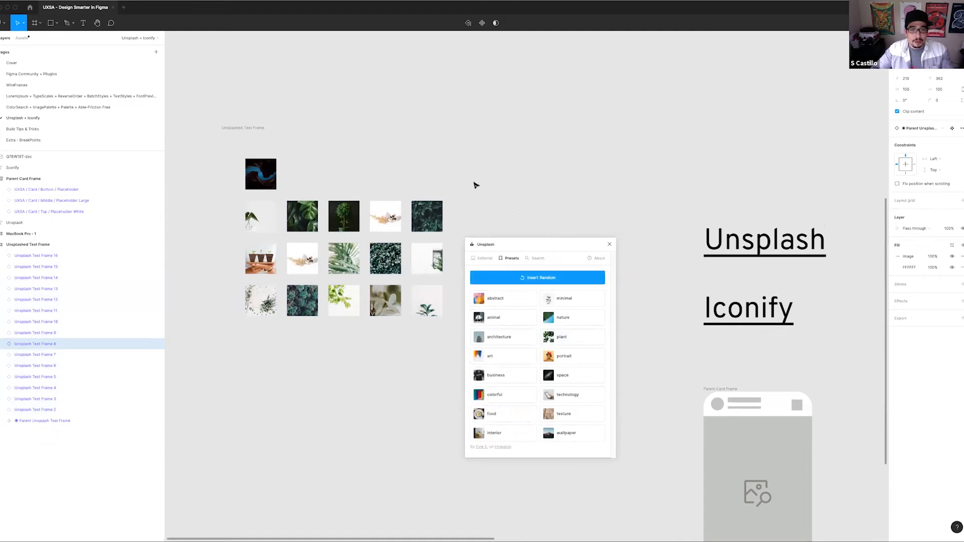
click(571, 337)
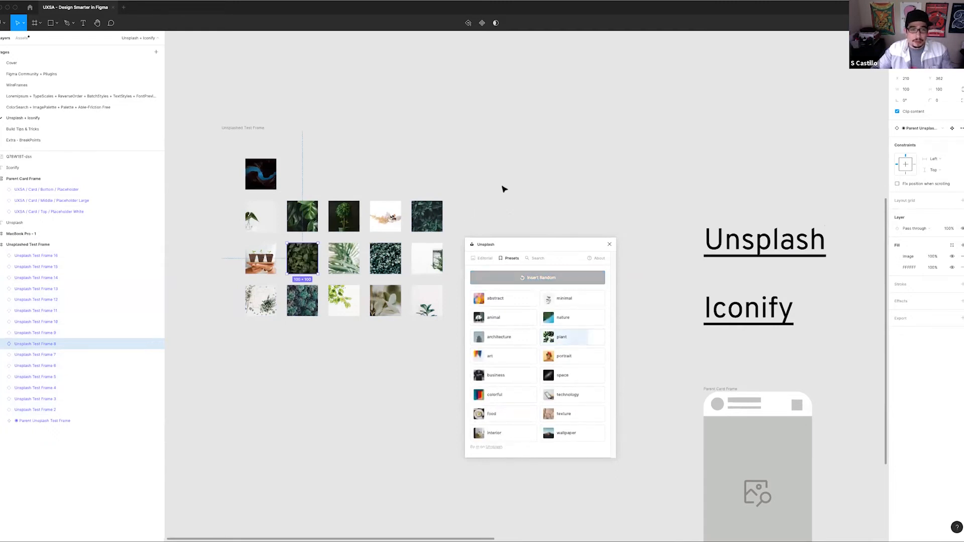
click(520, 208)
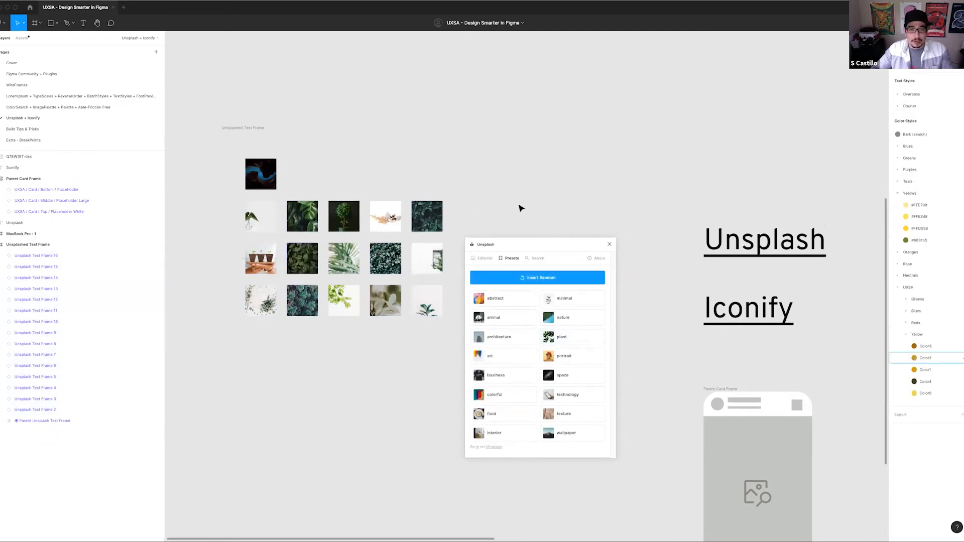
Replace the photo in the middle row's last frame using the plant preset, and move the Unsplash window clear of the frames
click(428, 260)
click(559, 357)
click(560, 337)
click(490, 211)
drag(531, 177, 483, 152)
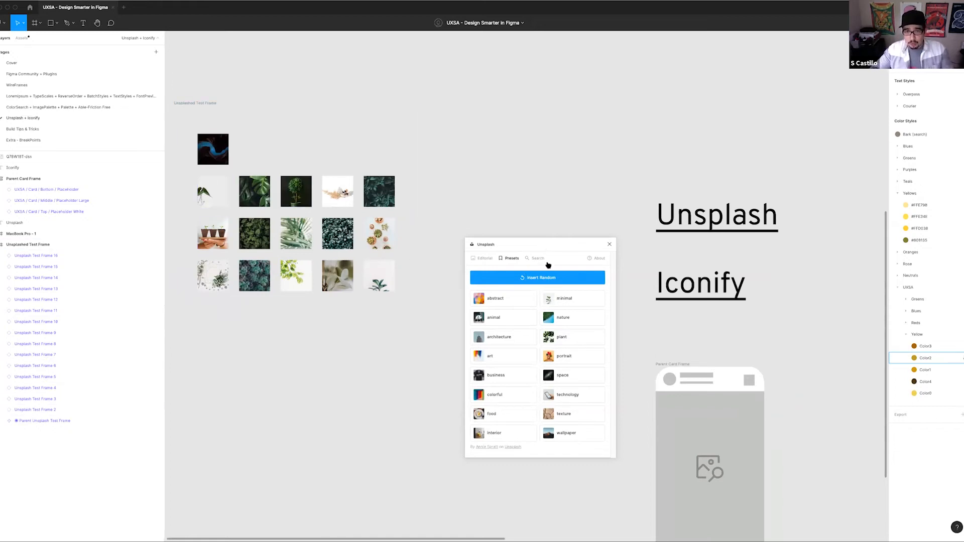
drag(556, 243, 582, 81)
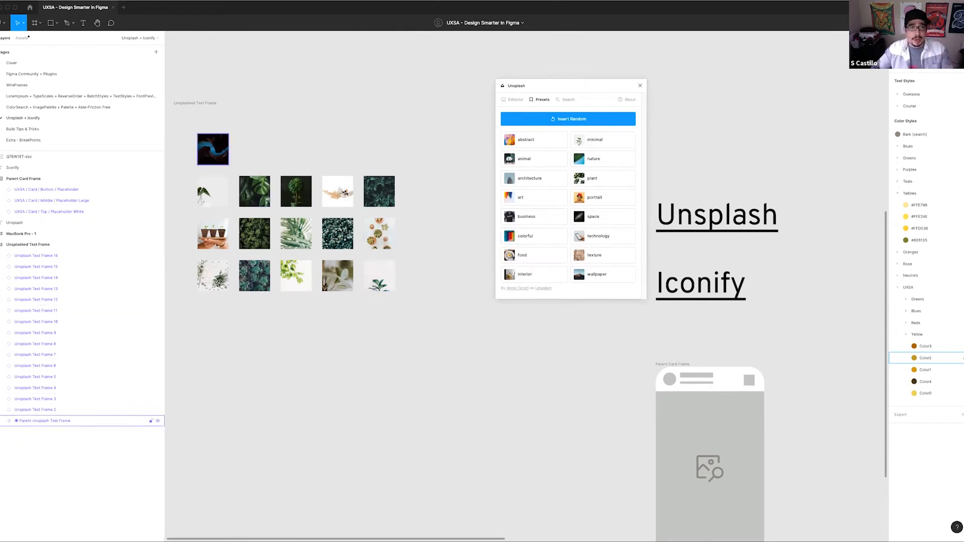
Round the corners of the Parent Unsplash Text Frame fully so all linked image frames become circles
click(224, 136)
click(934, 102)
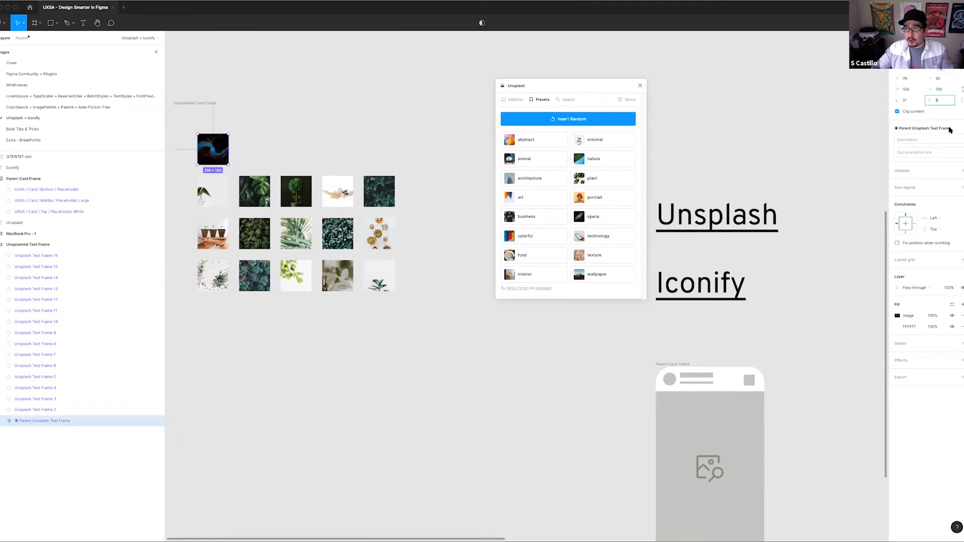
text(50)
key(Return)
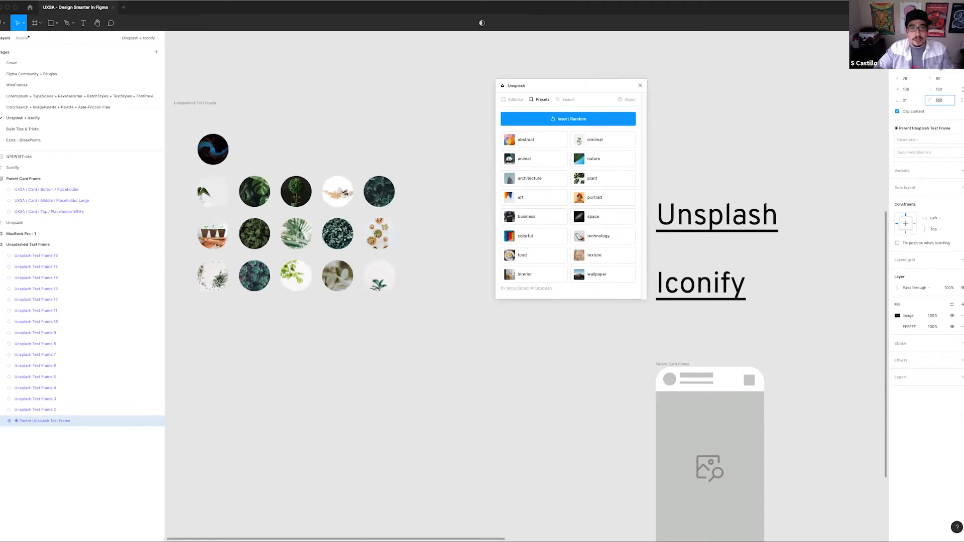
Refill the fifteen circular frames below the parent with random photos from Unsplash's space preset
click(208, 191)
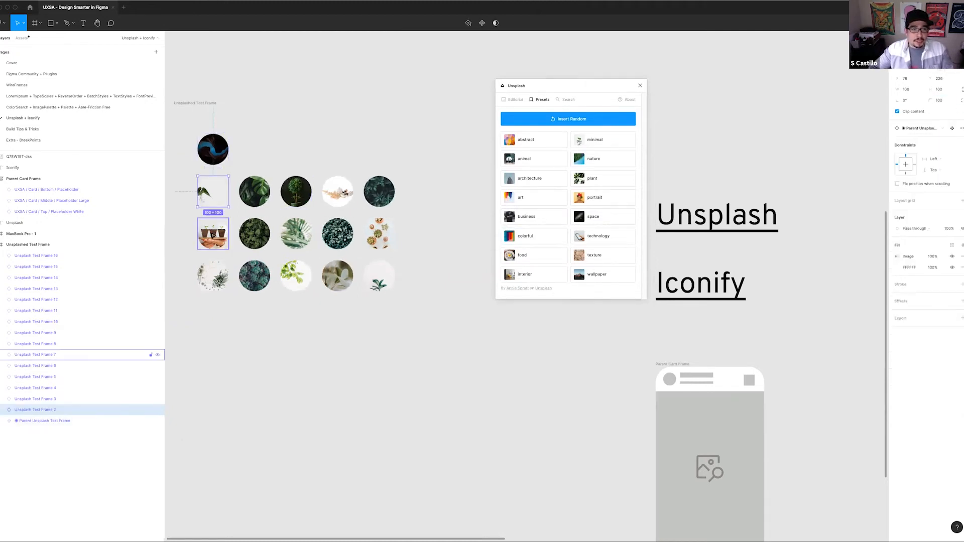
drag(183, 171, 398, 294)
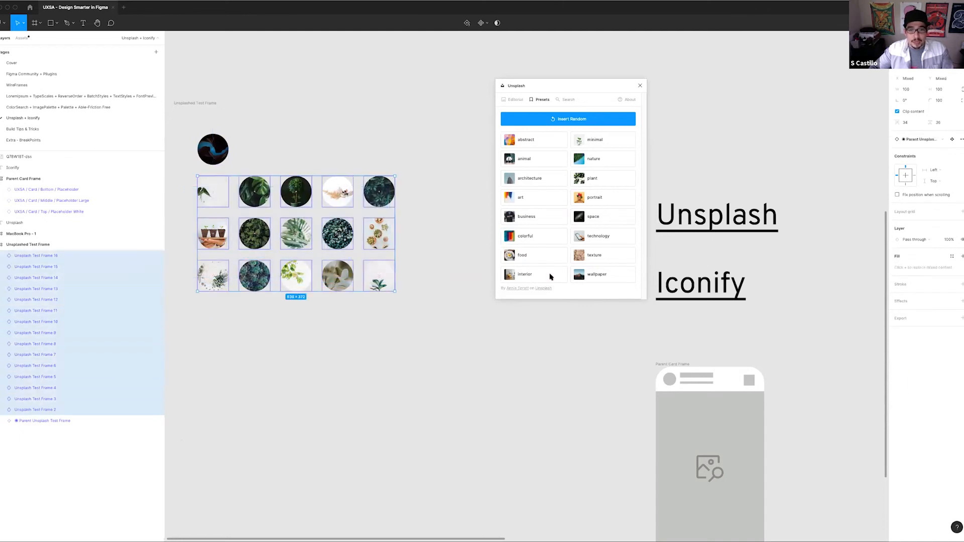
click(591, 217)
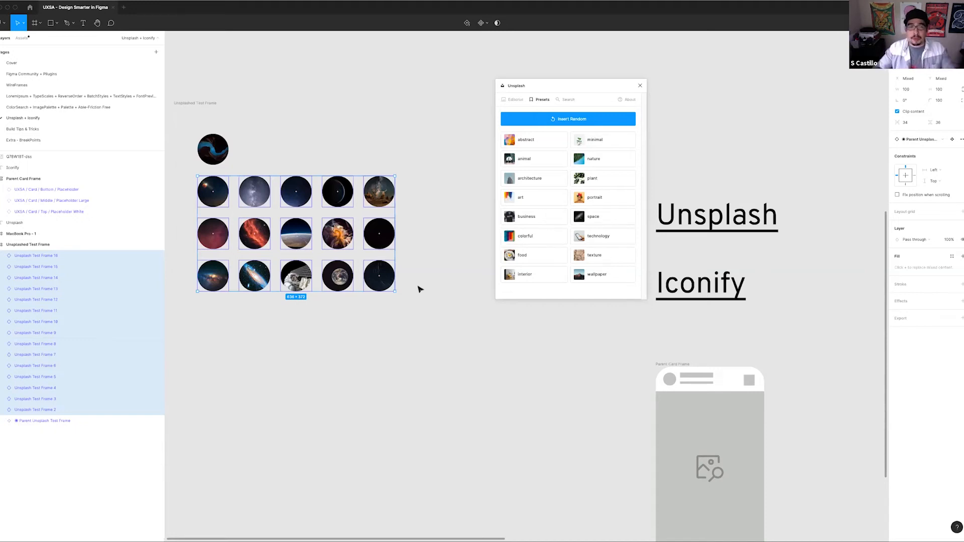
click(431, 245)
Draw a closed, curvy six-point shape about 1080 by 905 px below the circles with the Pen tool
scroll(480, 181, down, 4)
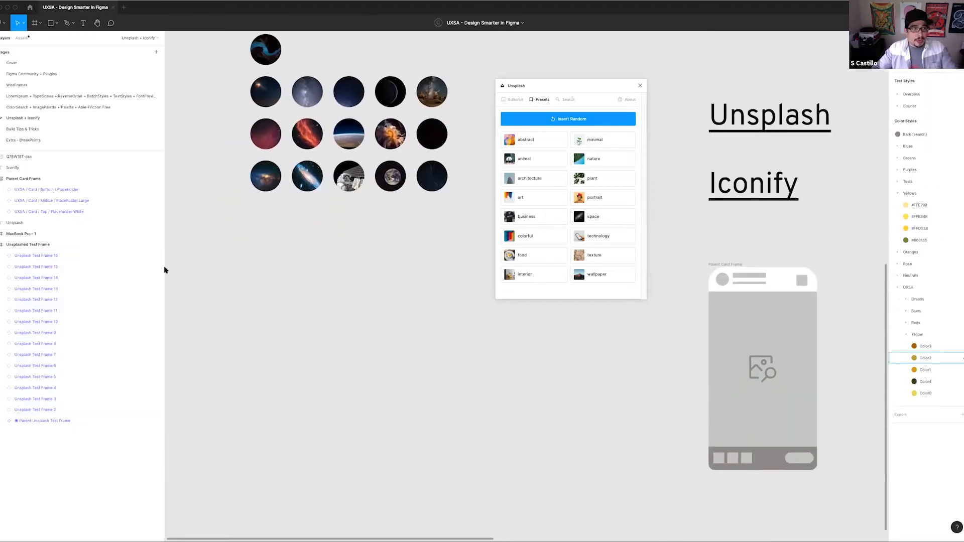
click(67, 23)
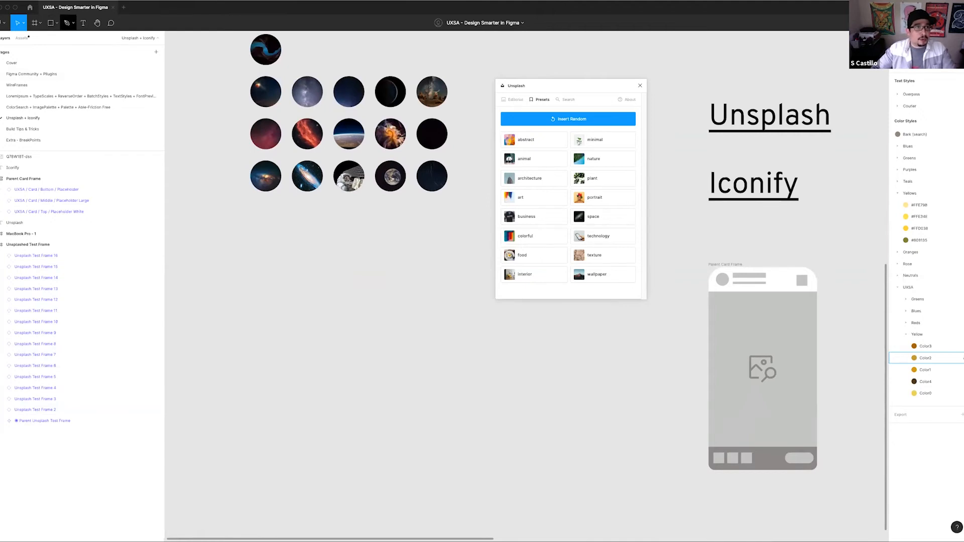
drag(247, 271, 330, 258)
drag(425, 282, 448, 341)
drag(495, 522, 369, 481)
drag(312, 423, 225, 447)
drag(222, 427, 223, 408)
drag(247, 346, 272, 348)
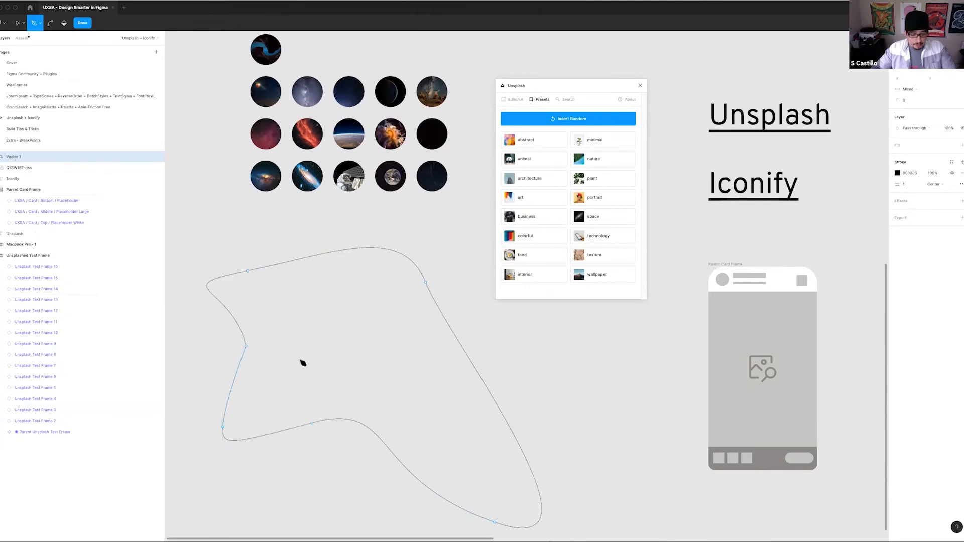
key(v)
click(487, 390)
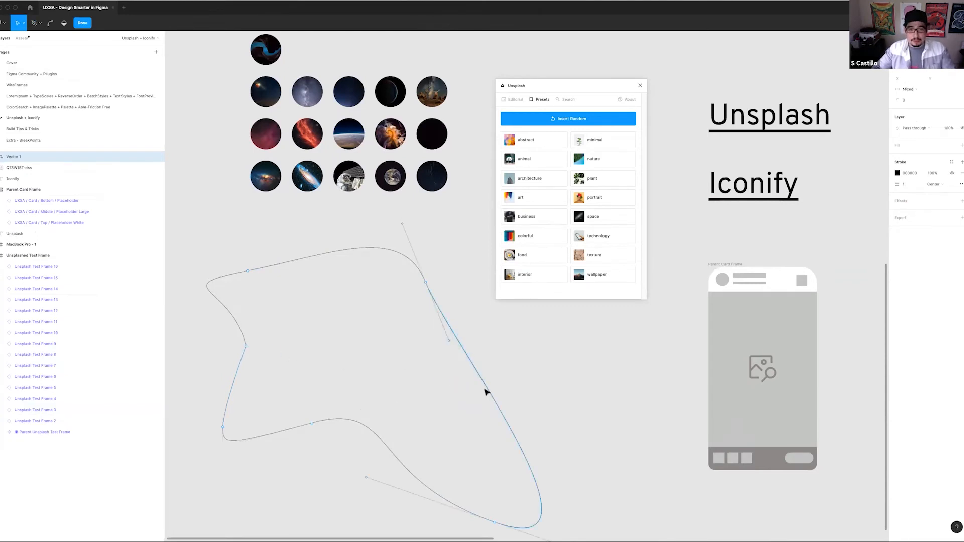
click(557, 397)
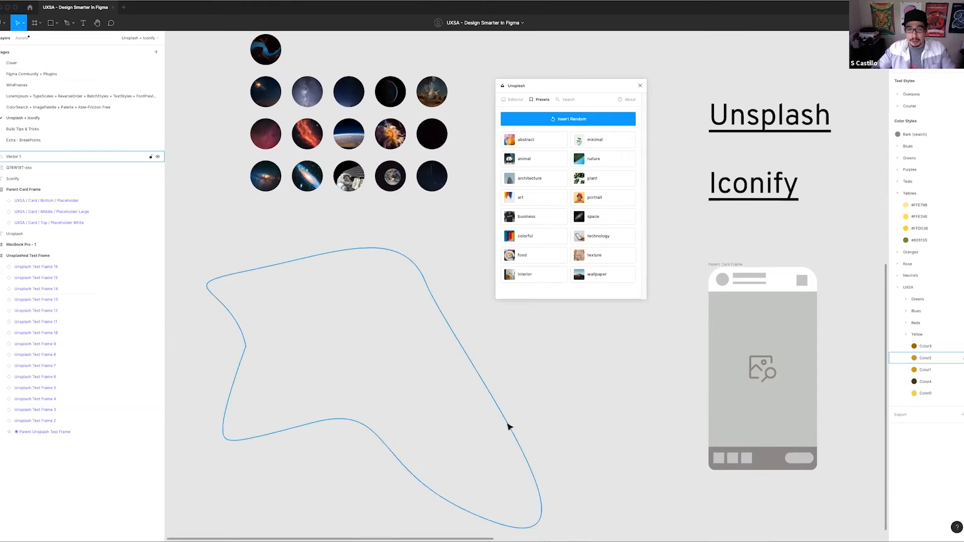
Fill the freeform shape with a photo from Unsplash's space preset and move the shape below the circle grid
click(508, 426)
click(605, 218)
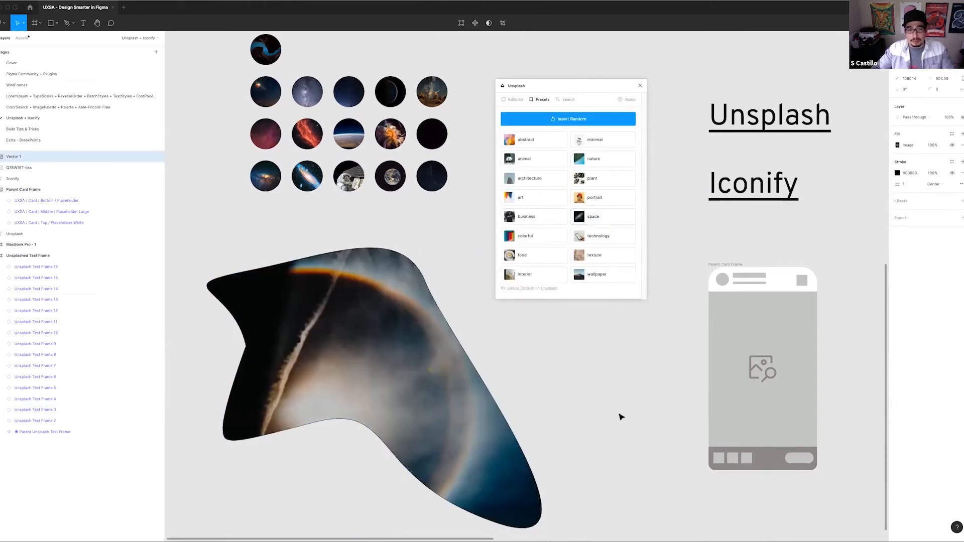
scroll(508, 396, down, 5)
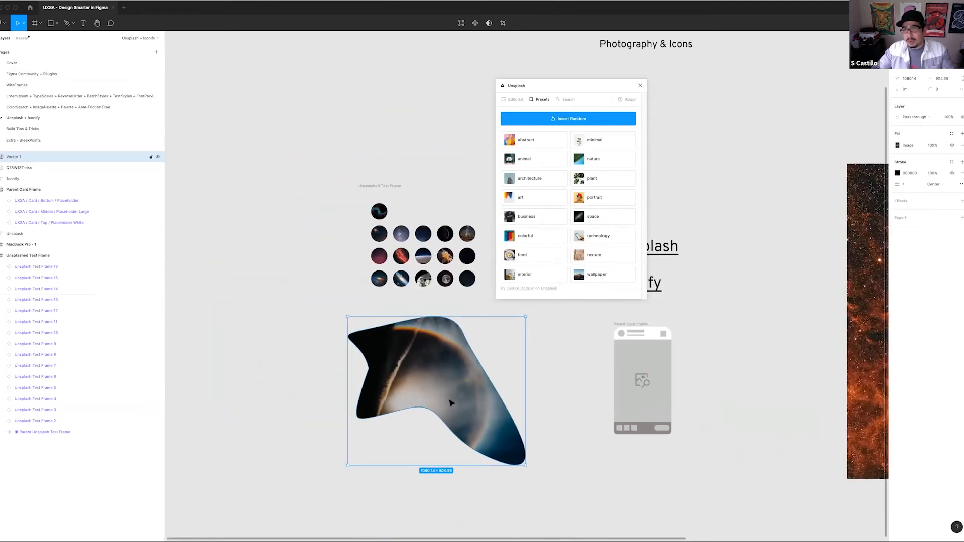
drag(431, 385, 376, 285)
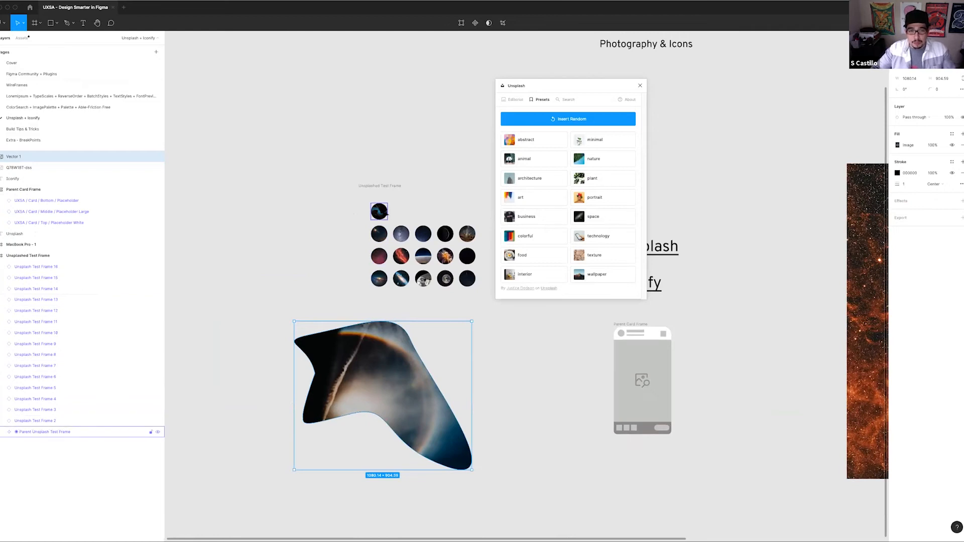
Replace the freeform shape's photo with one from the texture preset, then delete the shape
scroll(378, 282, up, 3)
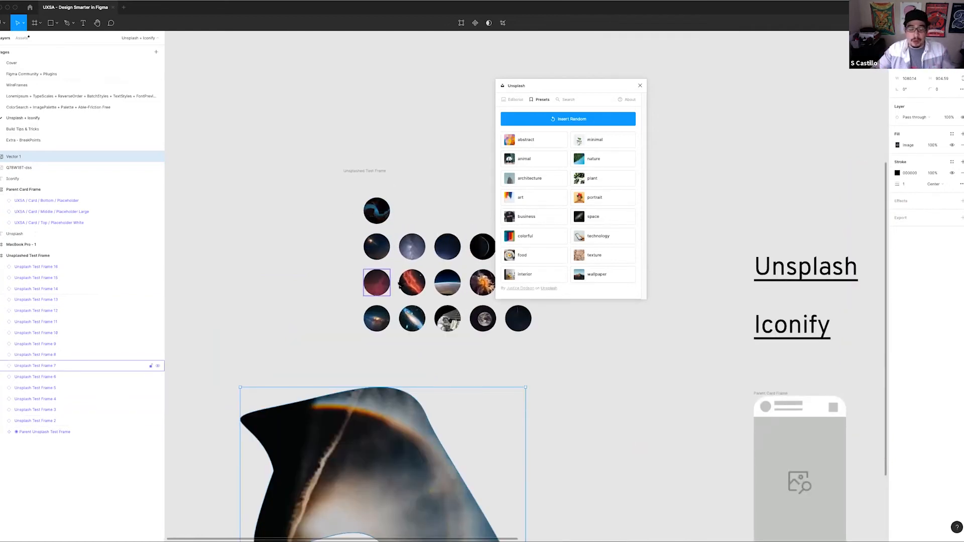
scroll(489, 368, down, 3)
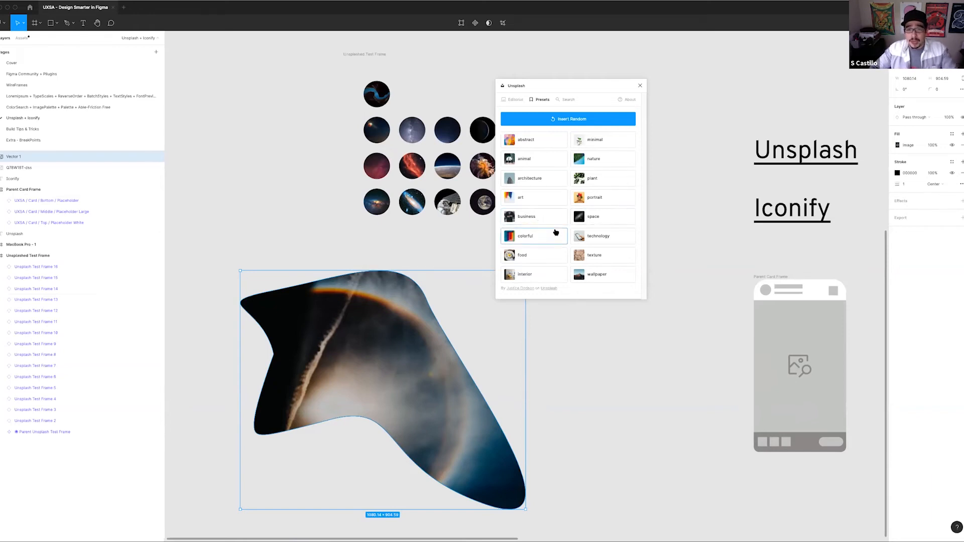
click(598, 255)
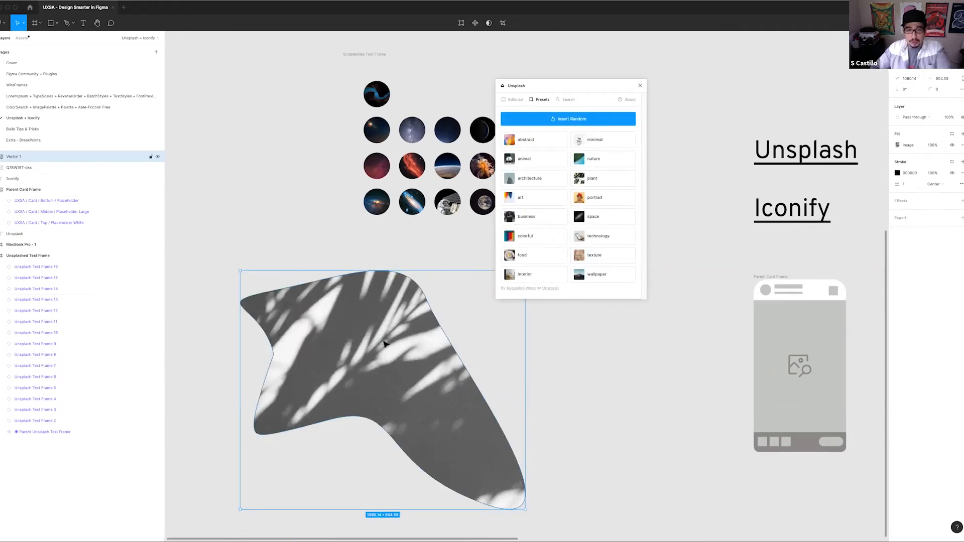
key(Delete)
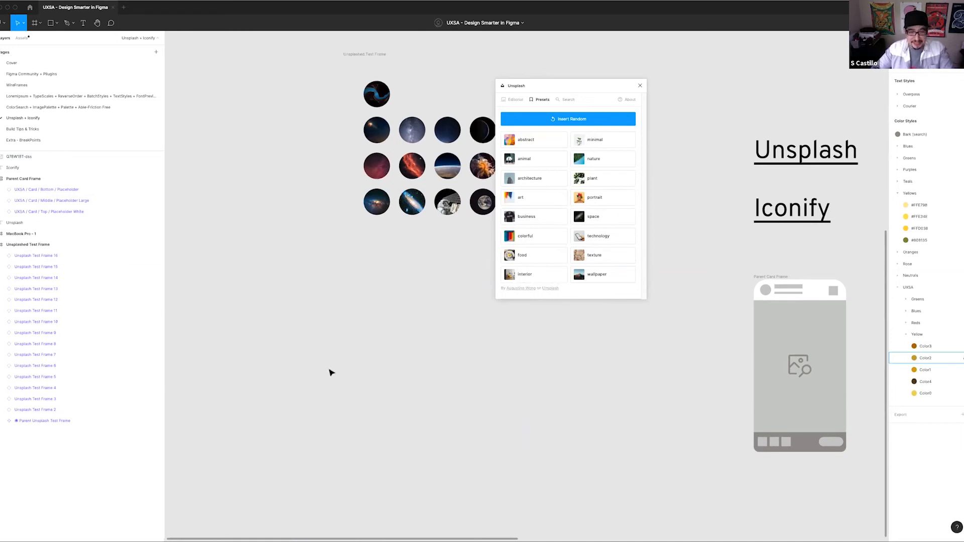
Draw a portrait frame about 630 by 714 px below the circles and fill it with a space preset photo
key(t)
key(f)
drag(315, 306, 481, 494)
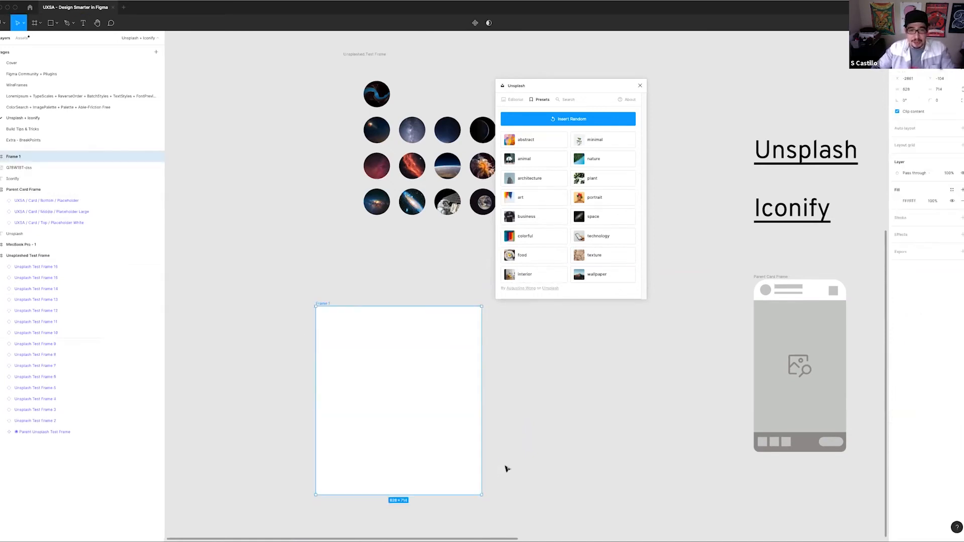
click(598, 216)
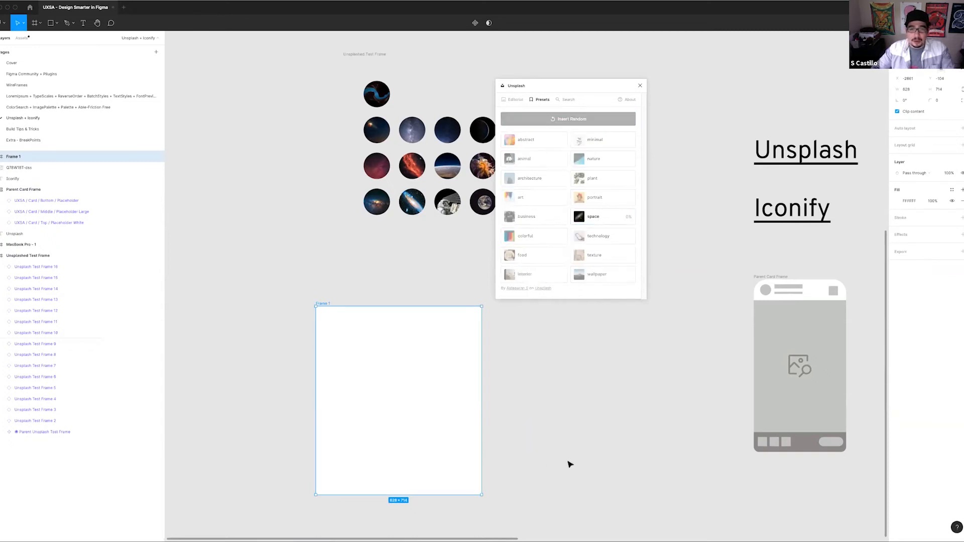
click(552, 398)
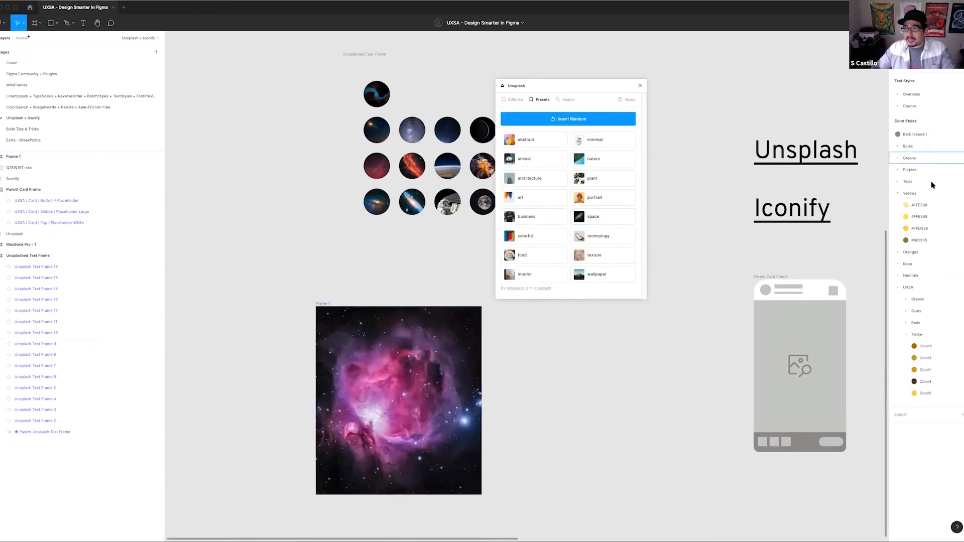
Start a text layer beside the nebula photo frame and give it the Courier/Type@39 text style
click(898, 106)
key(t)
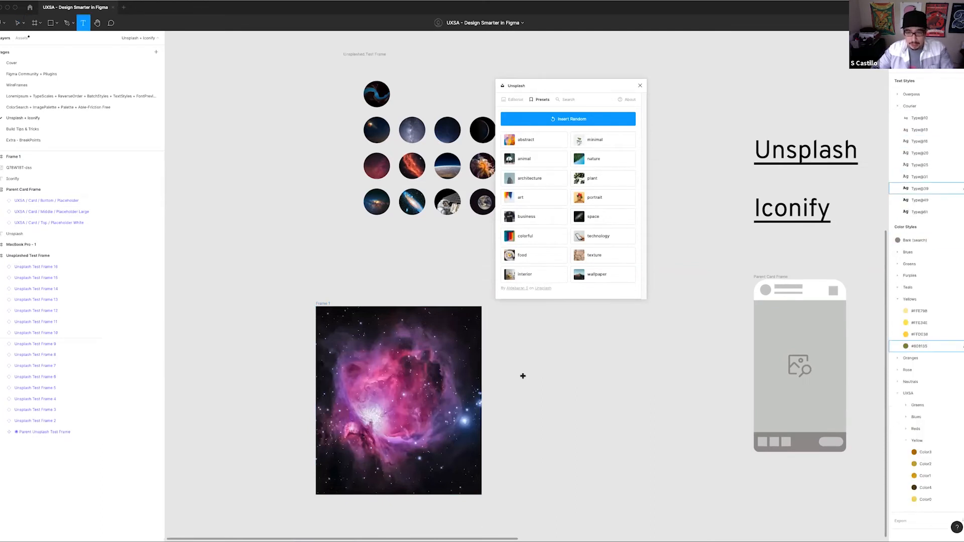
click(522, 375)
key(Escape)
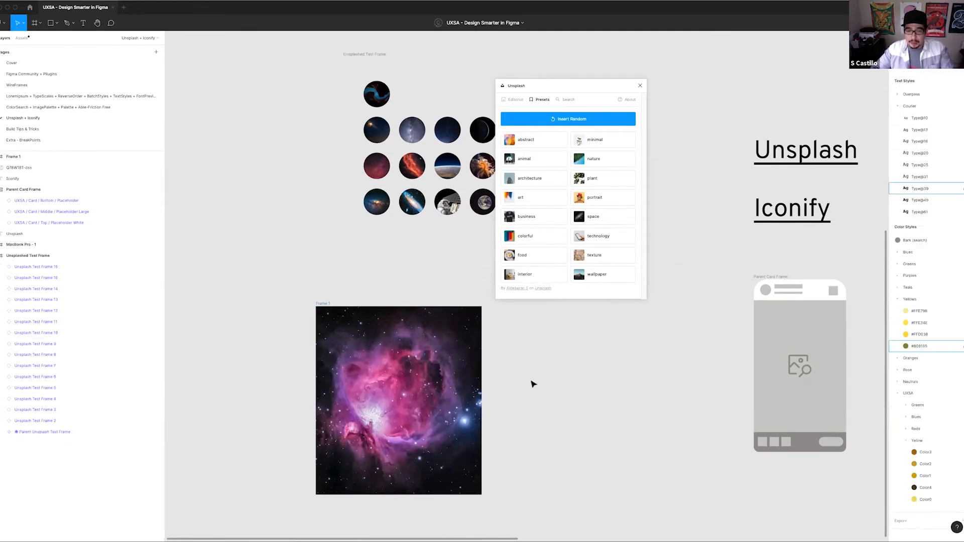
key(t)
click(522, 379)
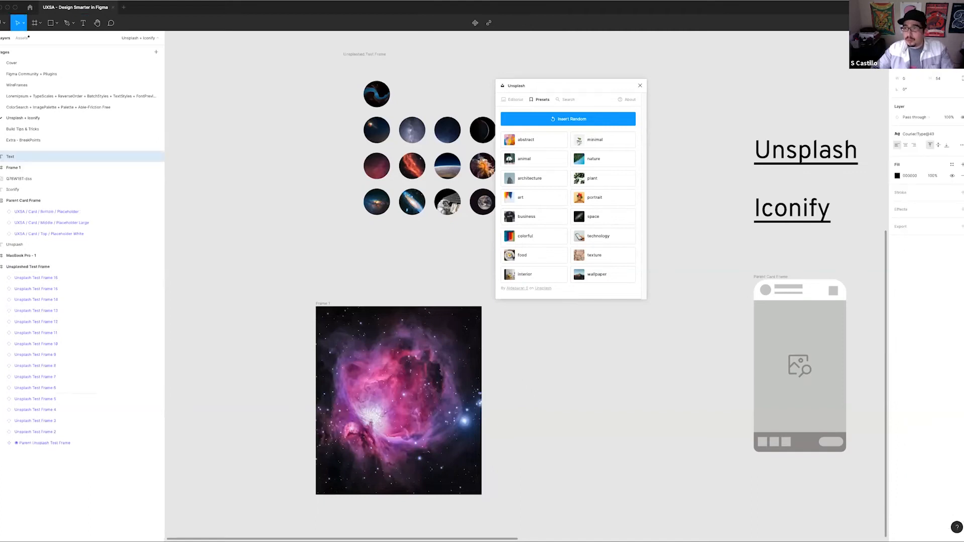
click(944, 138)
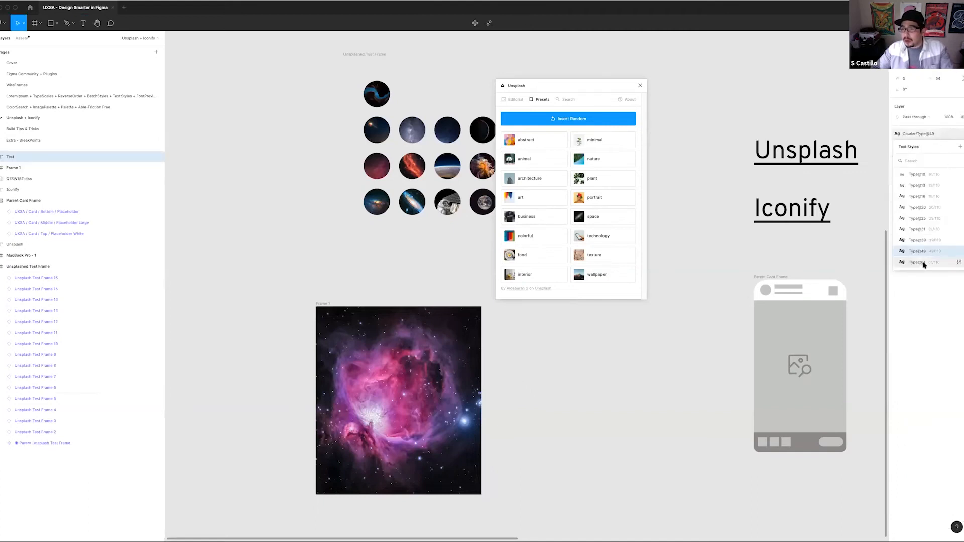
click(922, 241)
Enter "Space is cool." as the text and place it inside the nebula photo frame
text(dfadfadf)
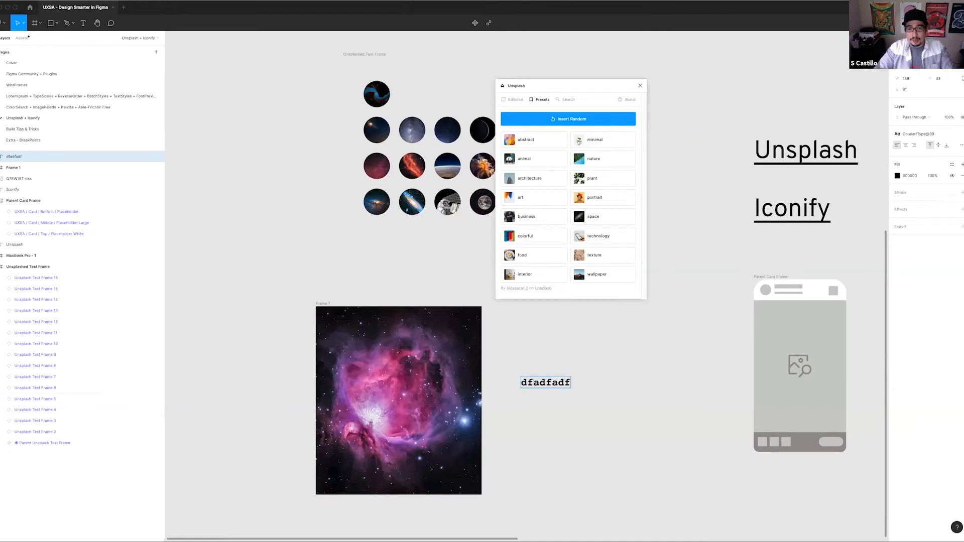
key(ctrl+a)
text(Space is cool)
key(Escape)
drag(609, 382, 394, 422)
Try to replace the photo behind the text with another one from the space preset
click(319, 305)
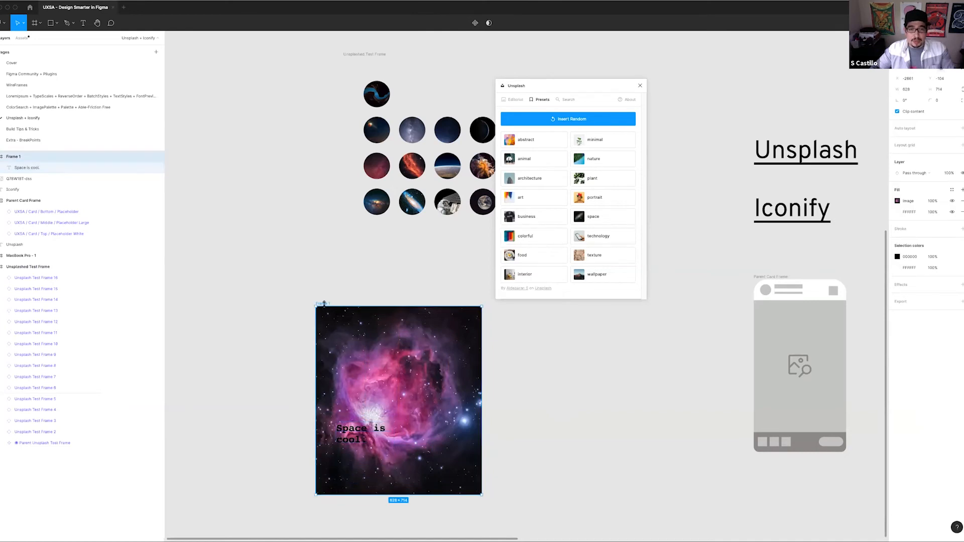
click(595, 216)
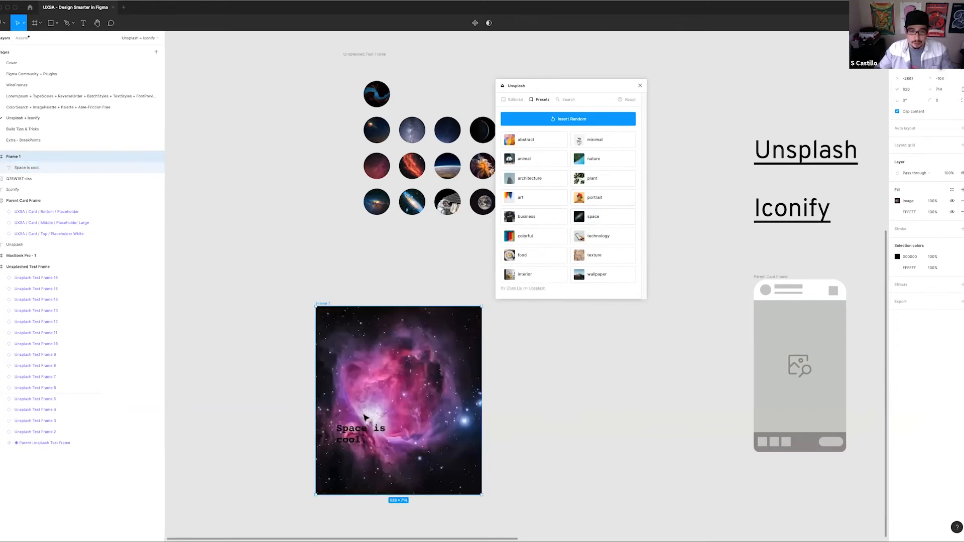
click(568, 402)
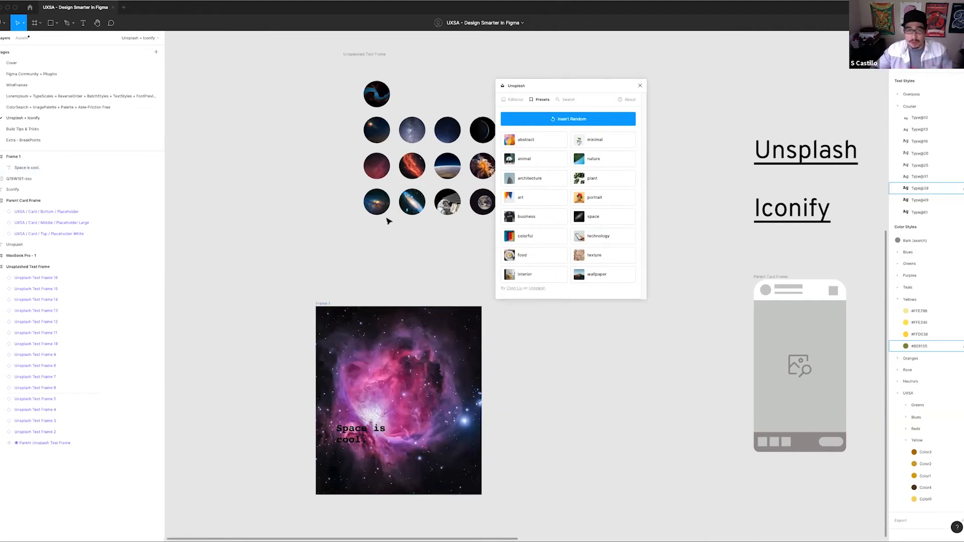
Delete the "Space is cool." text from the nebula photo frame
scroll(564, 368, right, 5)
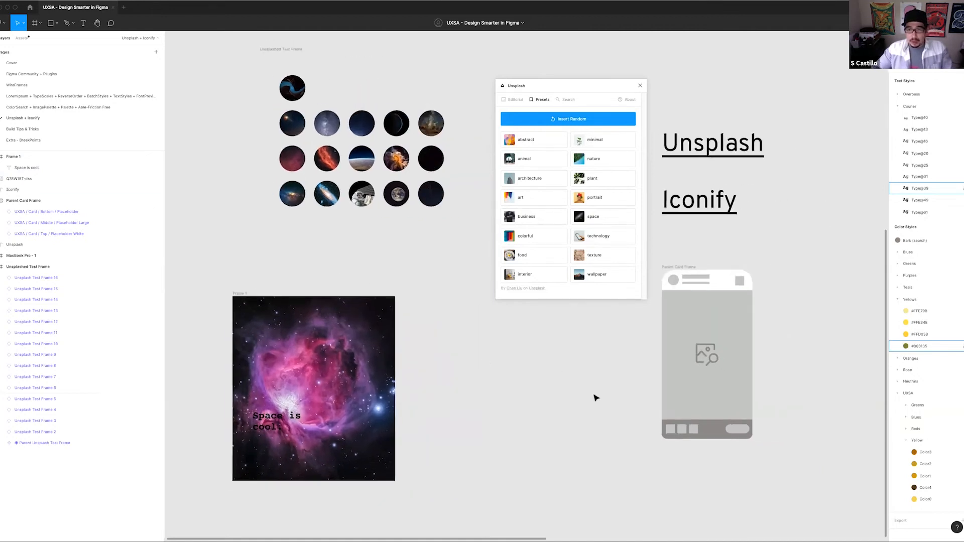
scroll(594, 399, down, 1)
click(279, 412)
key(Delete)
scroll(518, 377, down, 4)
scroll(517, 376, right, 3)
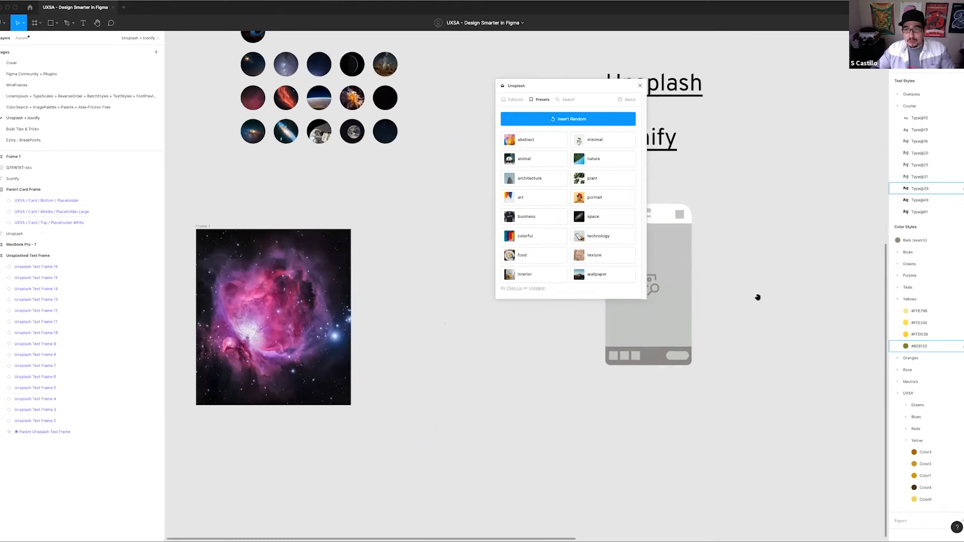
Check the size of the card's middle placeholder and set the nebula photo frame's width to 350
scroll(758, 297, up, 1)
scroll(757, 297, right, 5)
scroll(716, 349, left, 4)
click(598, 376)
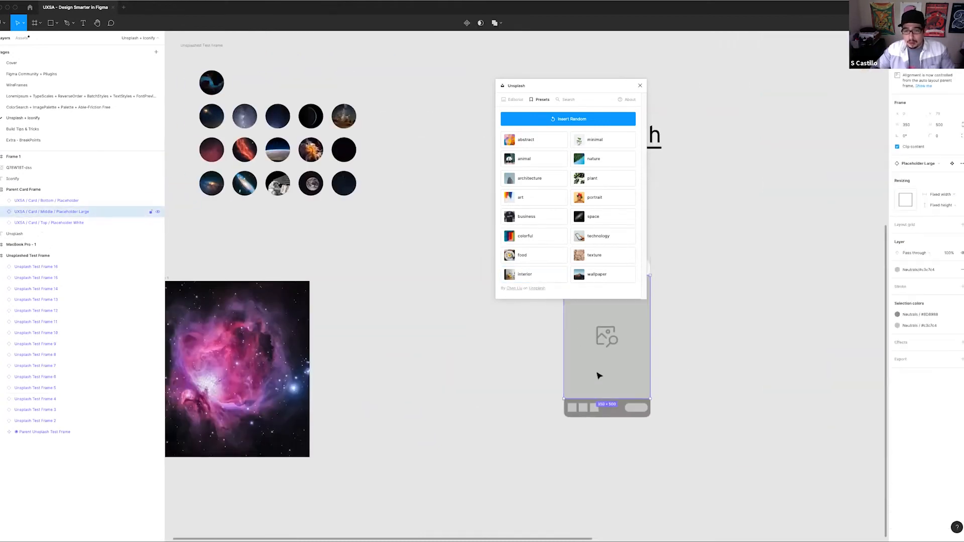
scroll(471, 346, down, 3)
scroll(471, 346, left, 2)
click(354, 302)
drag(358, 303, 284, 303)
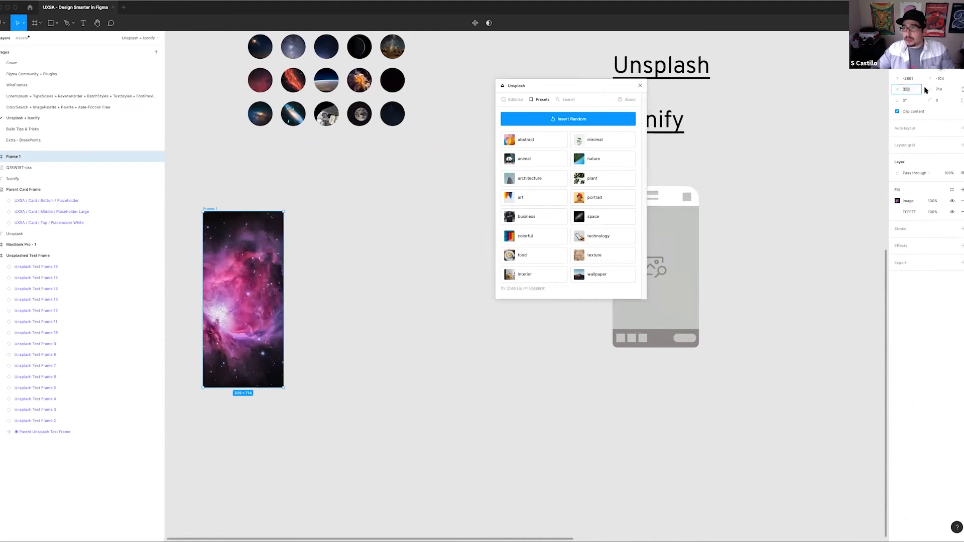
text(350)
key(Return)
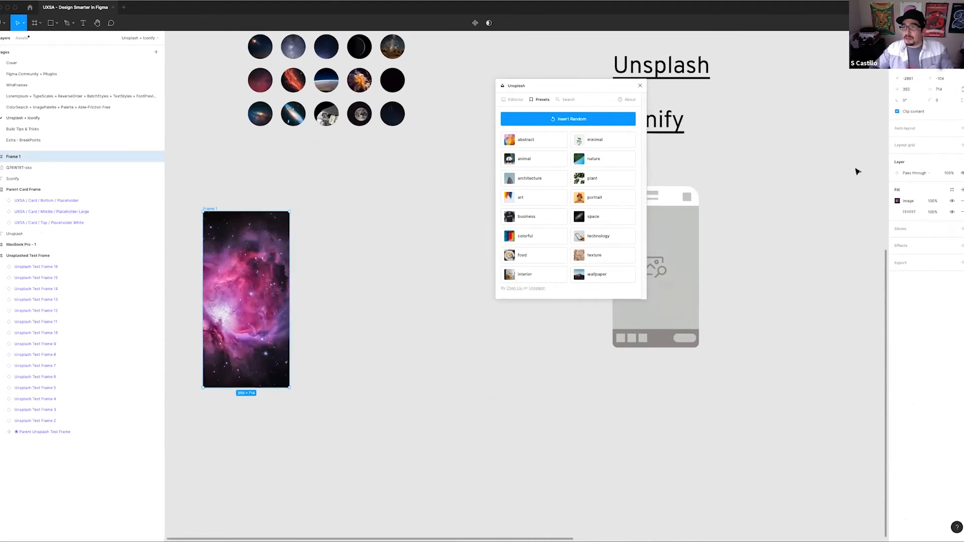
Check the size of the card's middle placeholder and set the nebula photo frame's height to 500
click(689, 292)
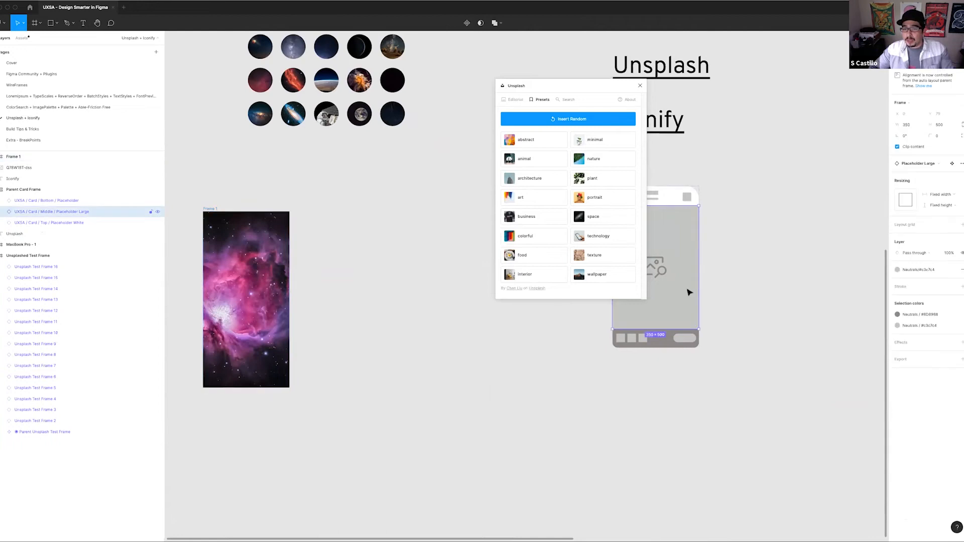
click(236, 302)
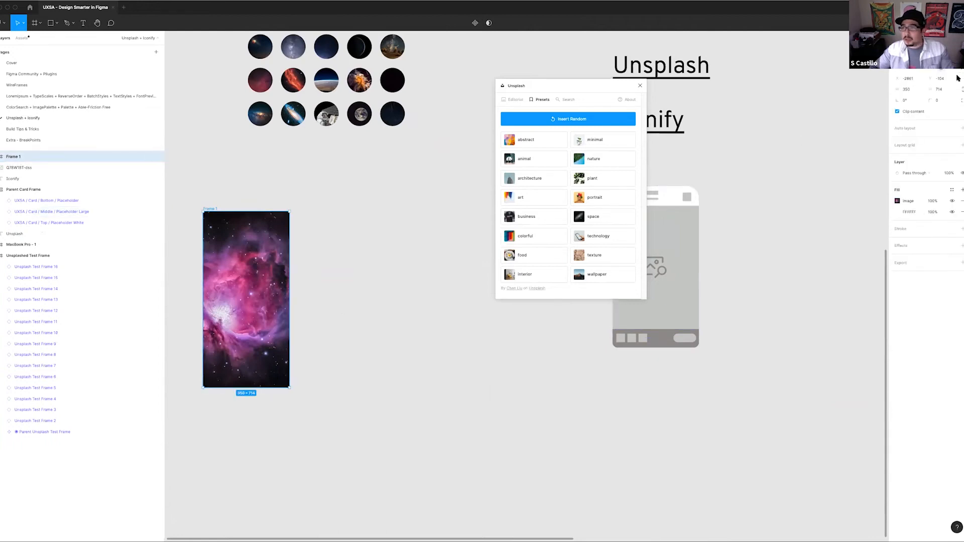
text(500)
key(Return)
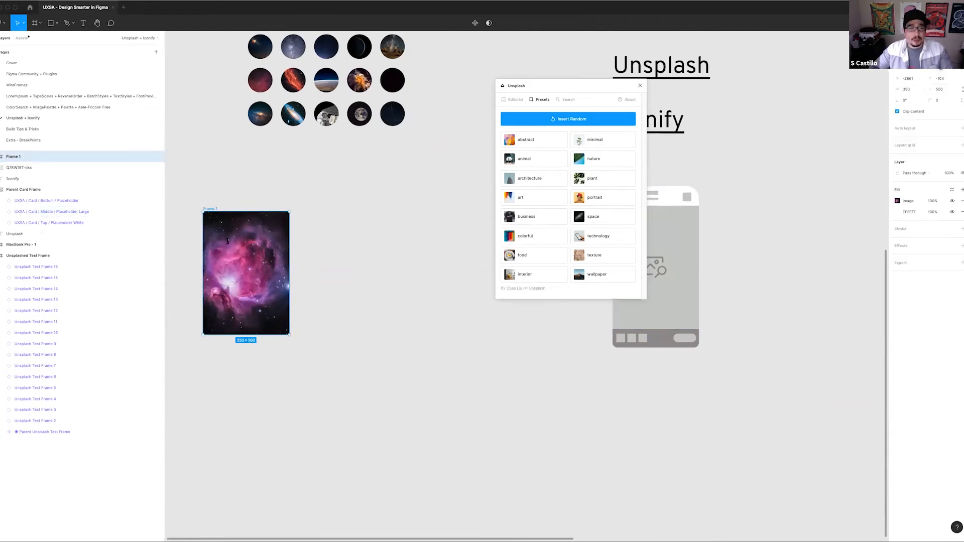
Swap the card's middle placeholder instance for Placeholder Small and close the Unsplash plugin
scroll(458, 267, right, 5)
click(490, 317)
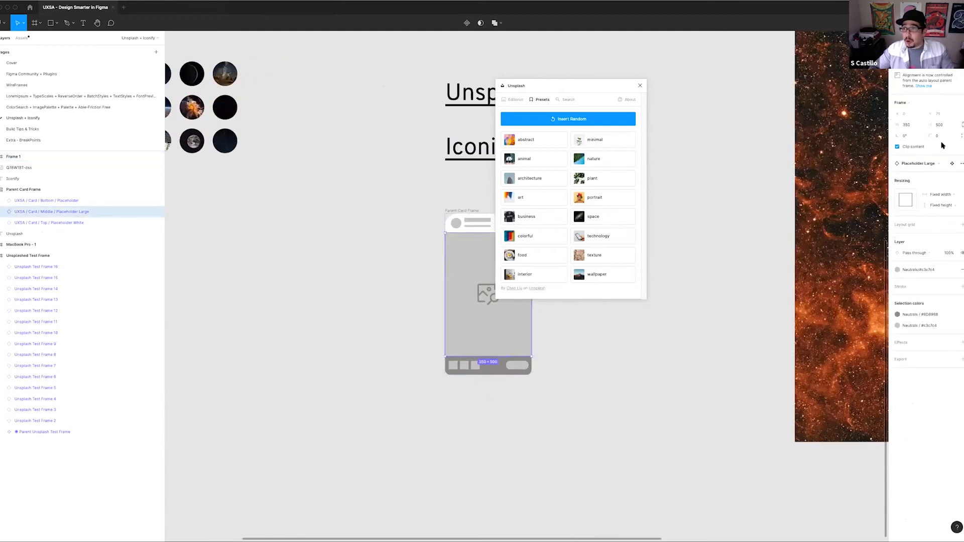
click(939, 164)
click(929, 217)
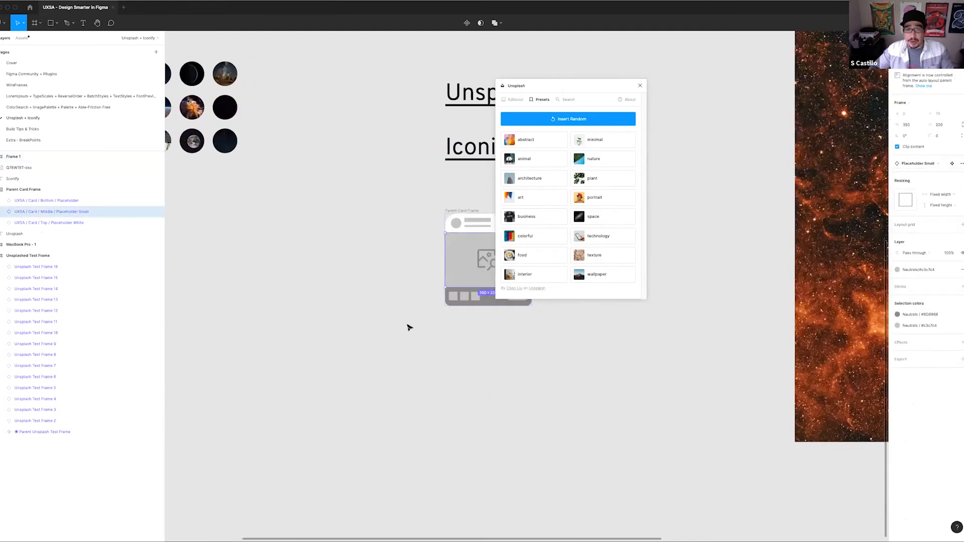
scroll(368, 294, right, 4)
click(639, 86)
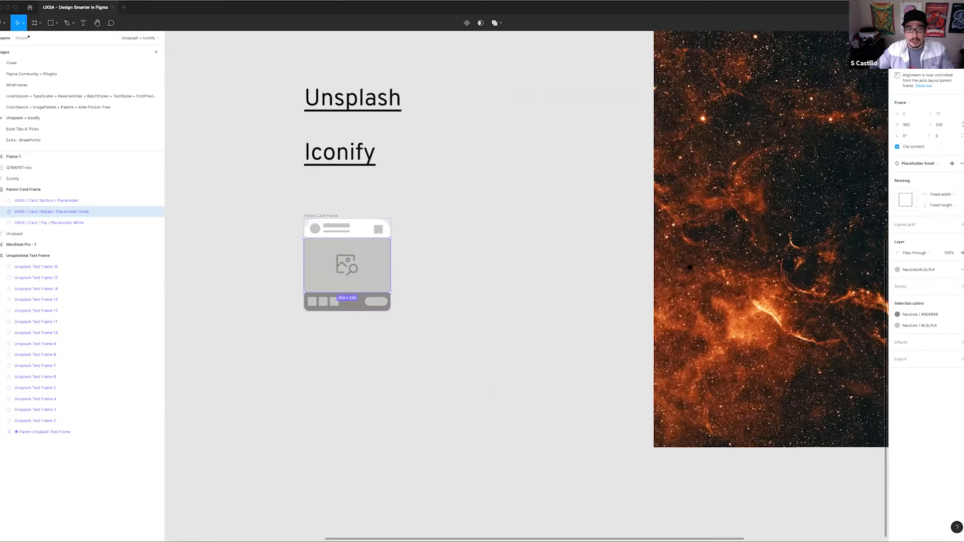
Duplicate the nebula photo frame beside the original, set the copy's height to 220 and move it slightly down
scroll(690, 268, left, 7)
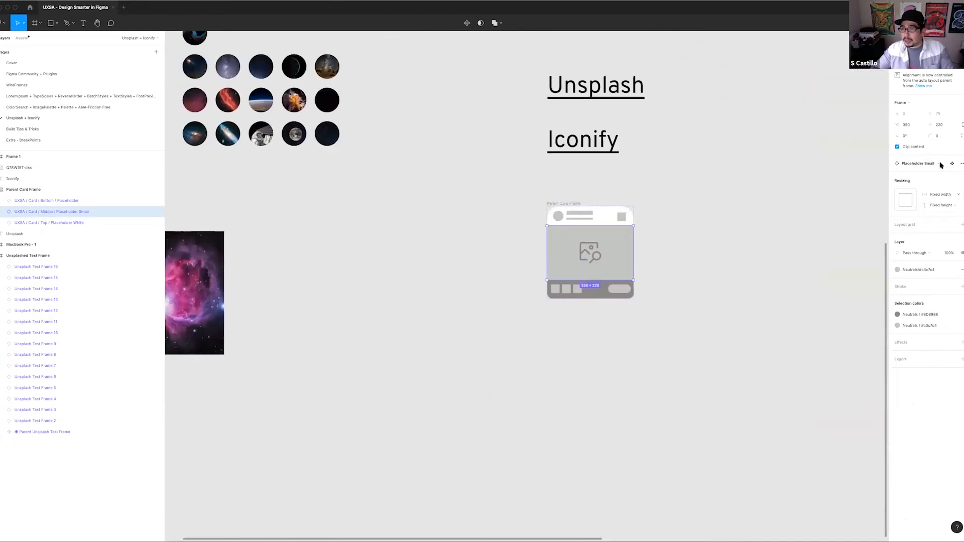
click(276, 366)
scroll(413, 277, left, 6)
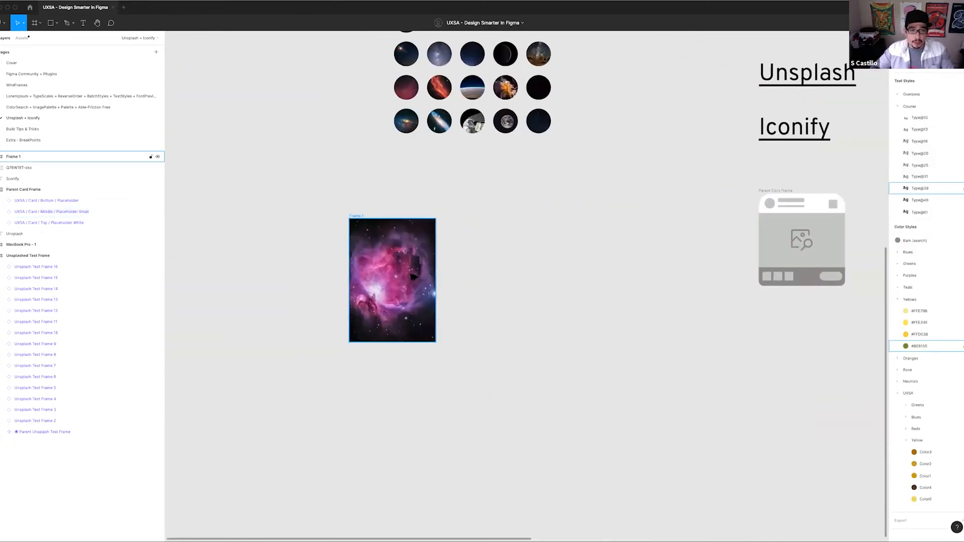
drag(413, 277, 516, 278)
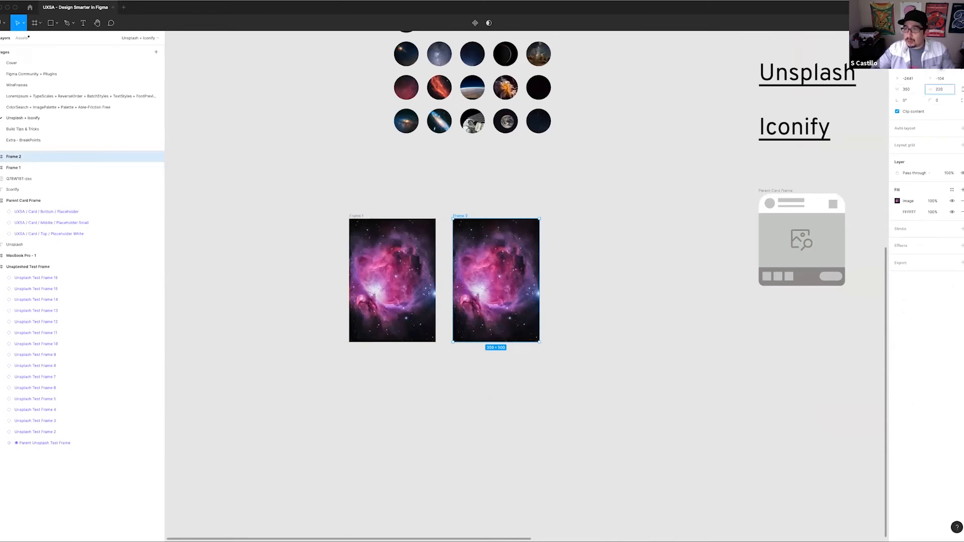
key(Return)
click(522, 326)
drag(487, 246, 486, 274)
Rename the tall nebula photo frame as "UXSA / Card / Middle / Image Large"
click(464, 211)
scroll(464, 211, left, 1)
click(484, 218)
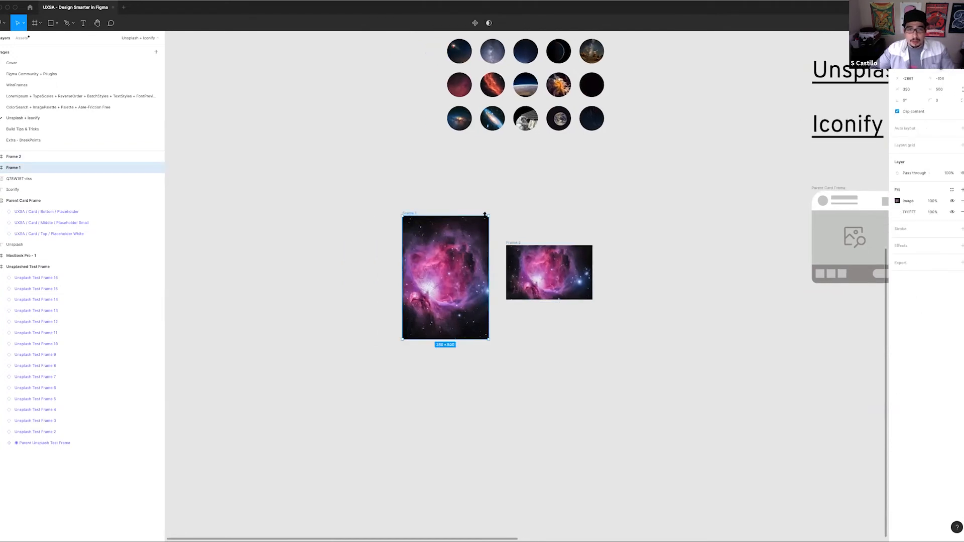
key(super+r)
text(UX)
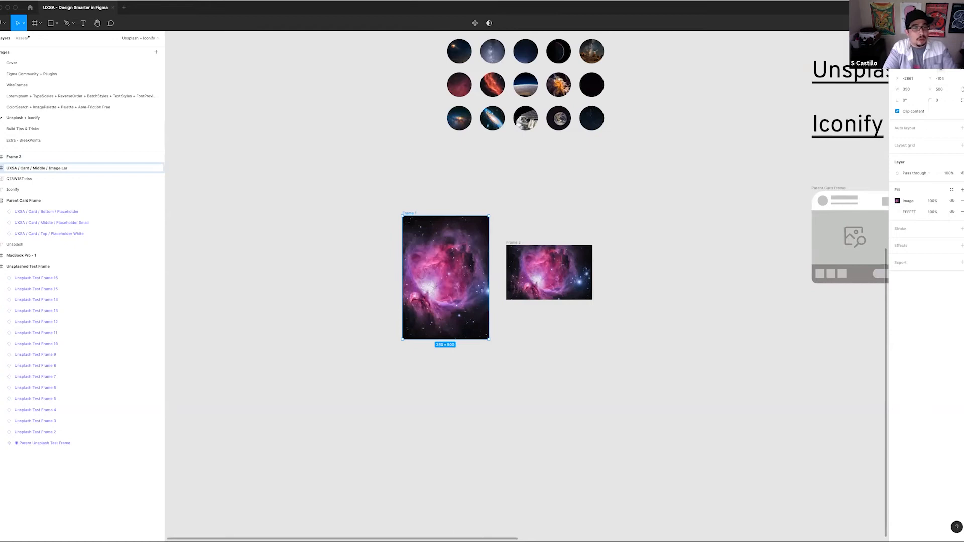
key(Return)
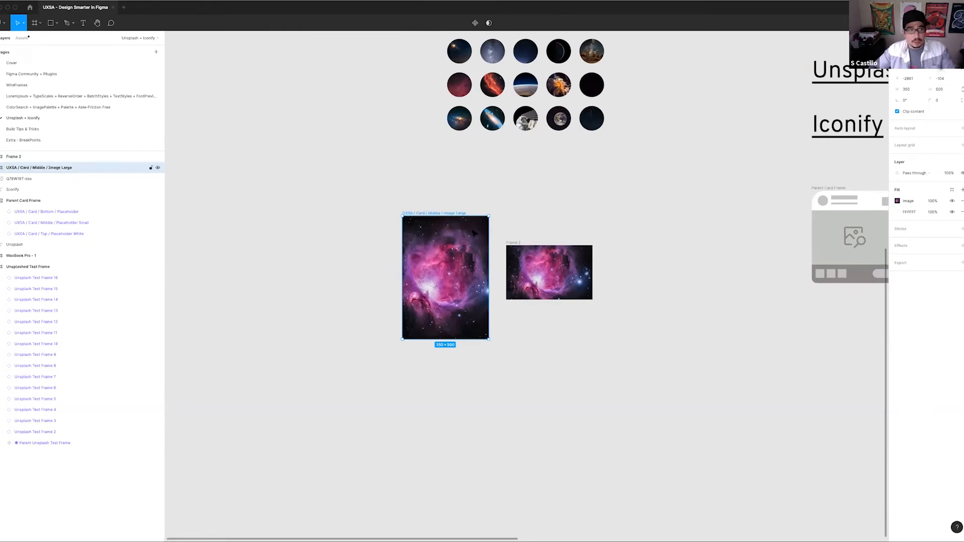
Copy the tall frame's name and reuse it to rename the shorter copy as "UXSA / Card / Middle / Image Small"
key(super+r)
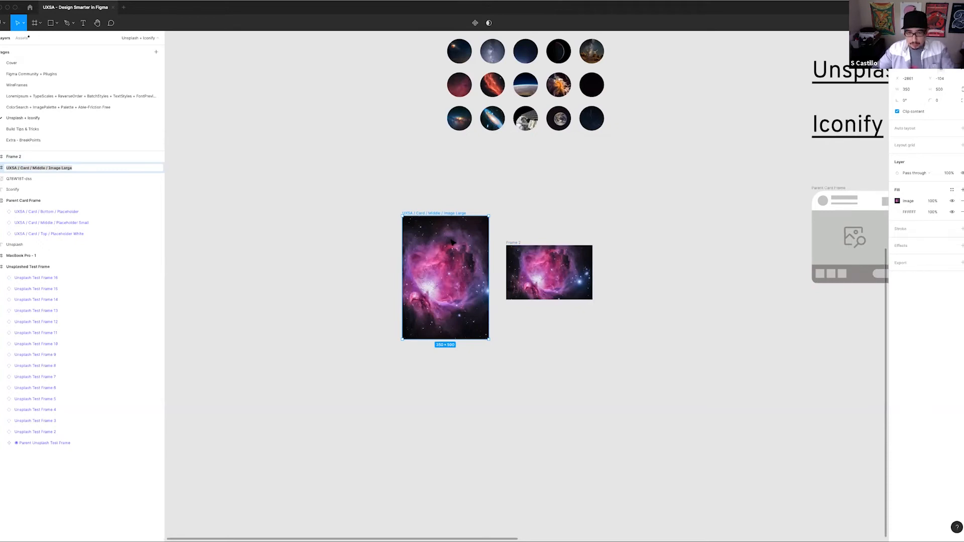
click(106, 170)
triple_click(107, 171)
key(super+c)
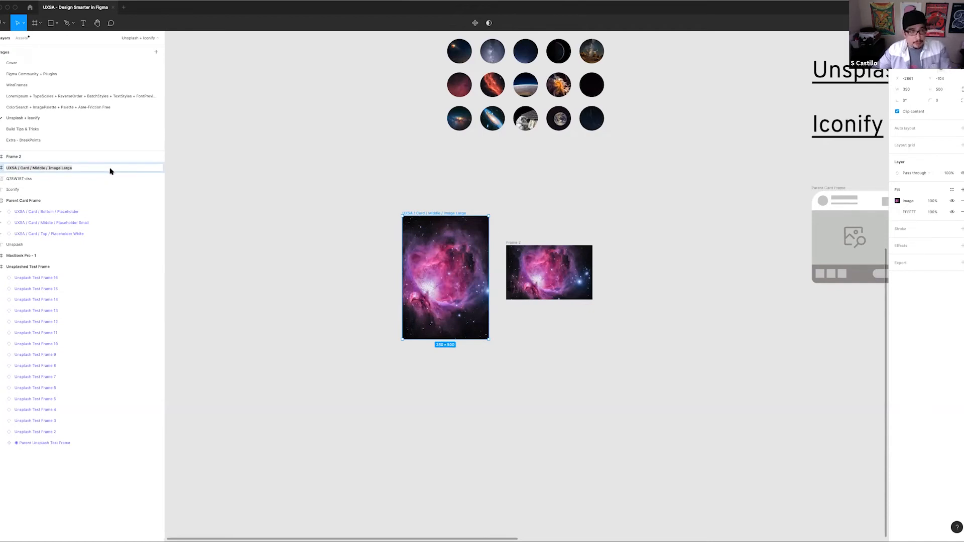
click(513, 243)
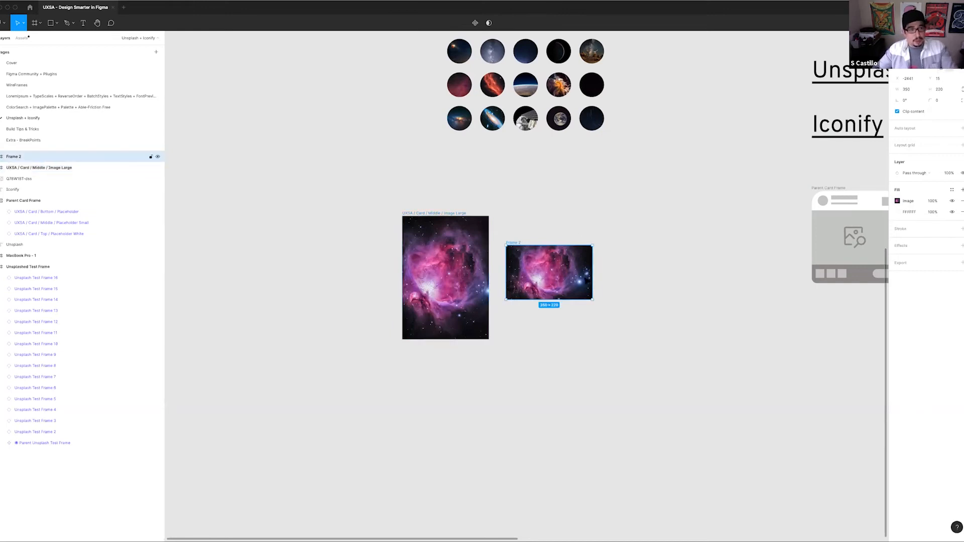
key(super+r)
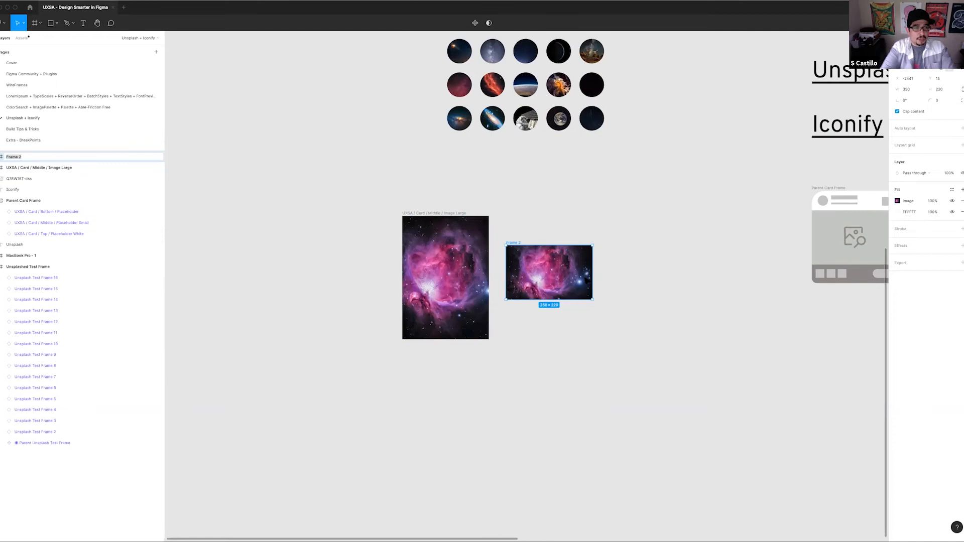
key(super+v)
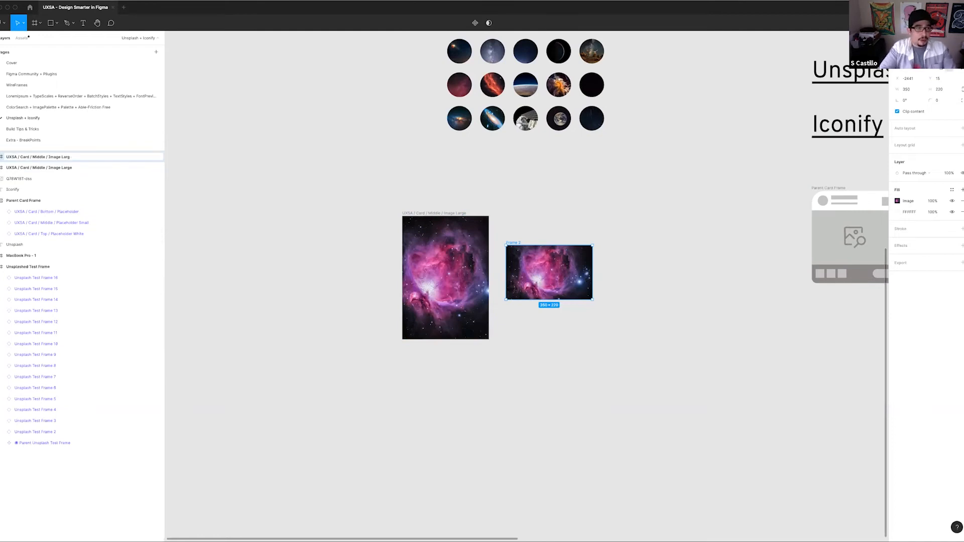
text(Small)
key(Return)
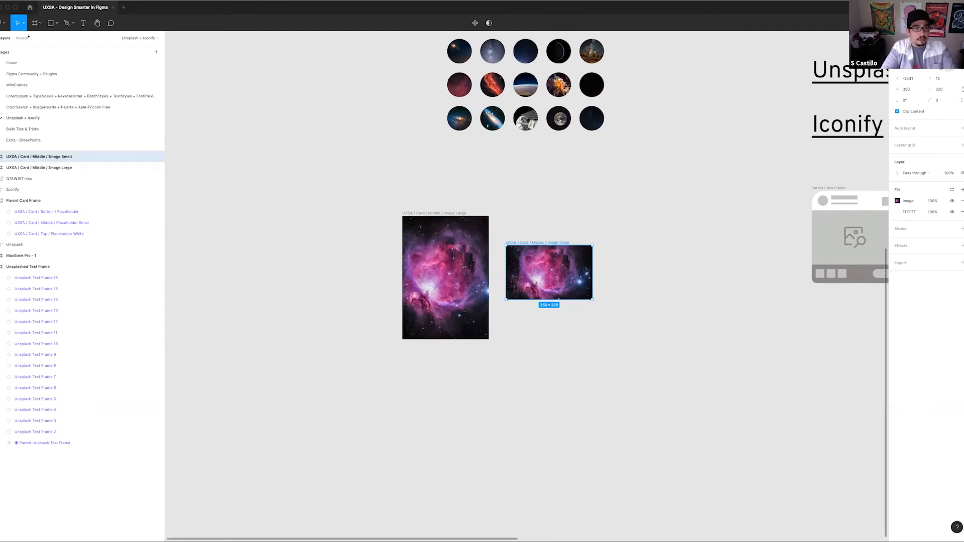
Replace the photo in the Image Small frame with one from the Unsplash space preset and close the plugin
scroll(678, 215, right, 5)
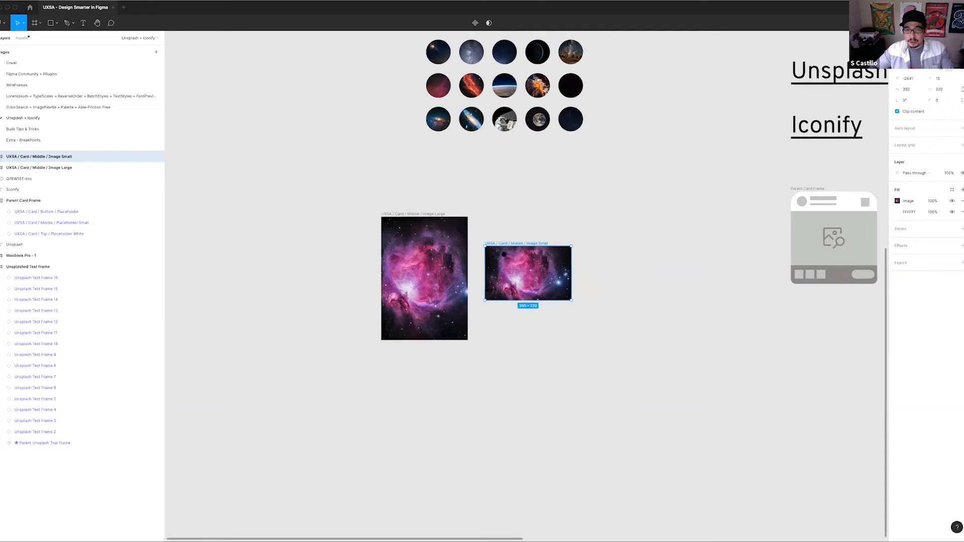
scroll(552, 261, up, 3)
drag(213, 258, 473, 444)
click(395, 350)
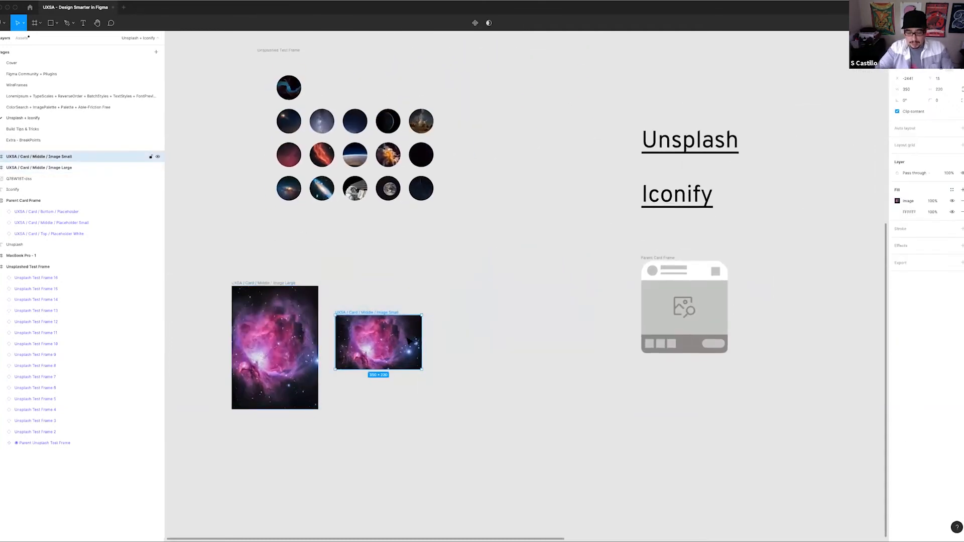
key(super+slash)
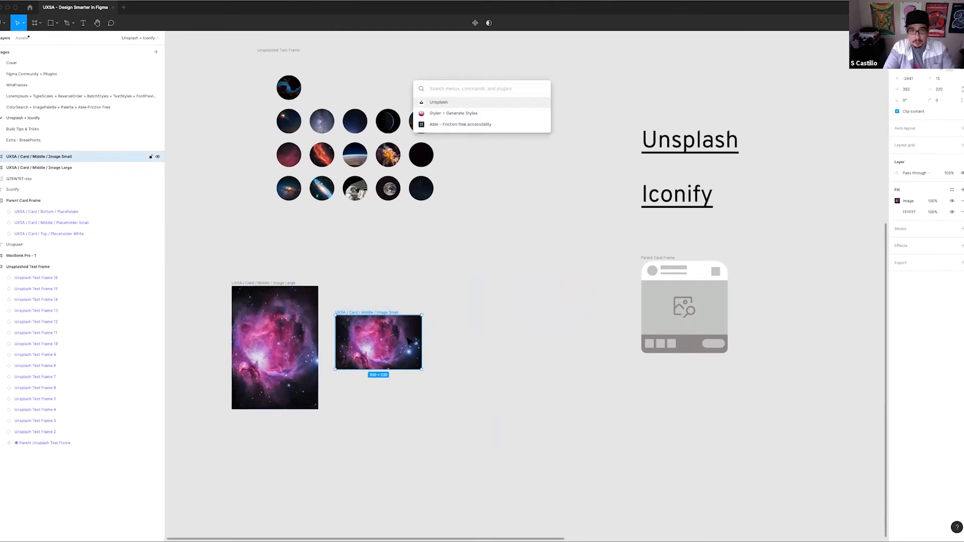
key(Return)
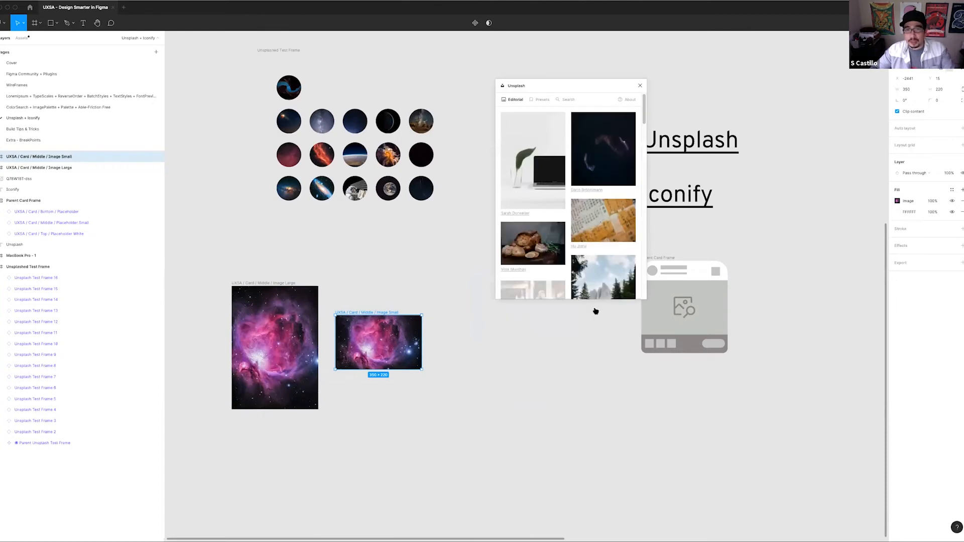
click(542, 100)
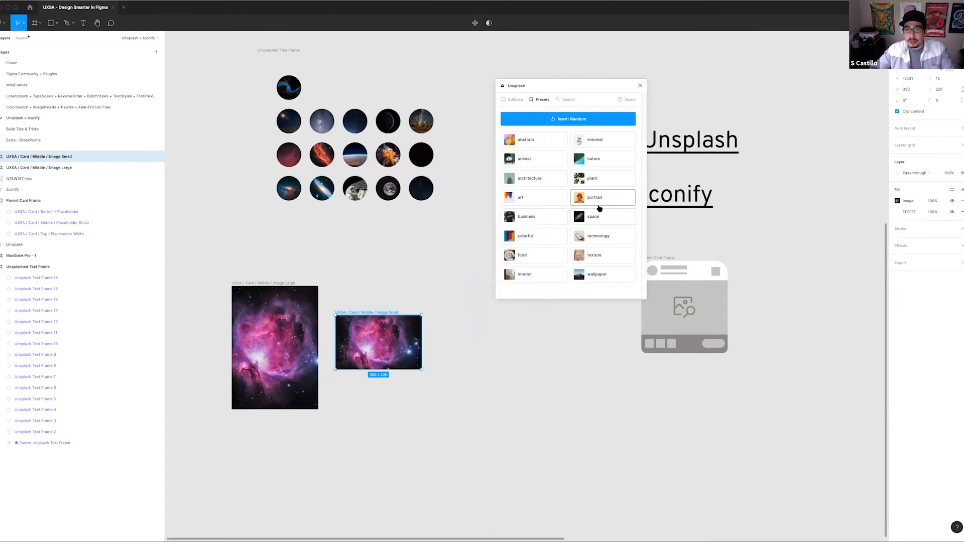
click(595, 217)
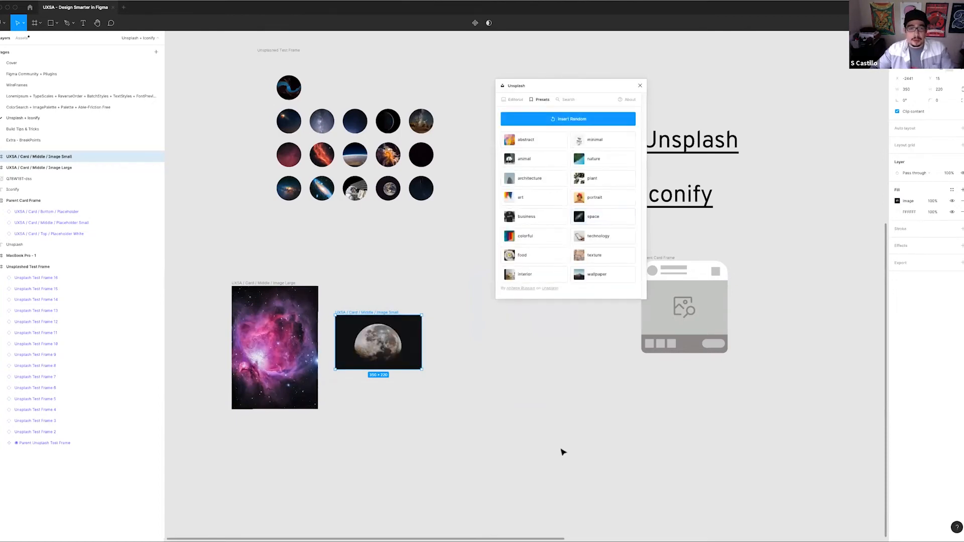
click(640, 85)
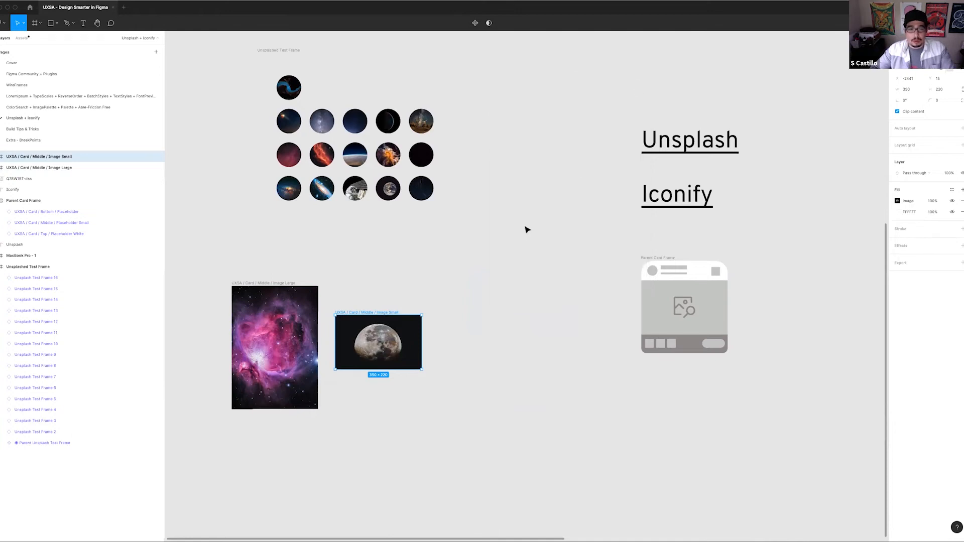
Turn the Image Large and Image Small frames into two separate components at once
click(225, 283)
drag(213, 270, 494, 451)
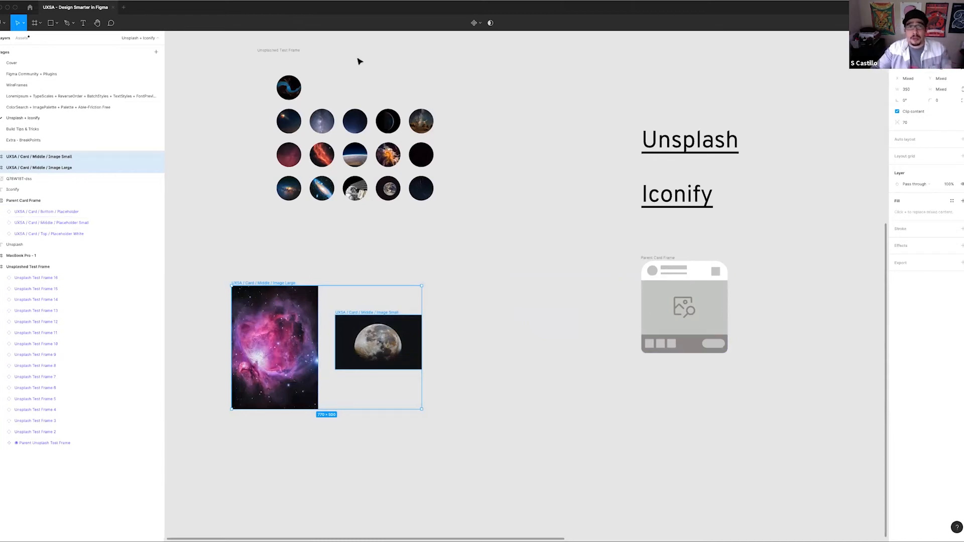
click(478, 22)
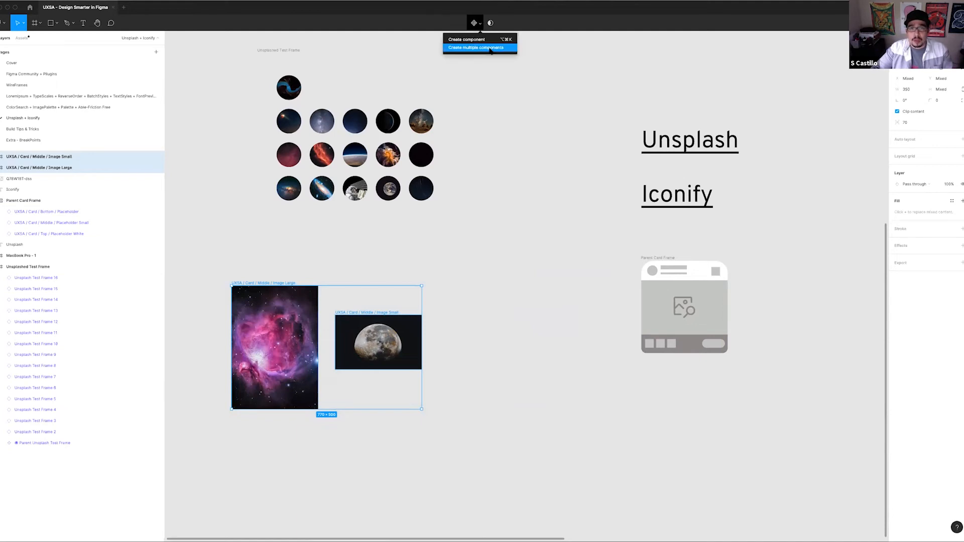
click(477, 47)
click(525, 270)
scroll(525, 270, down, 3)
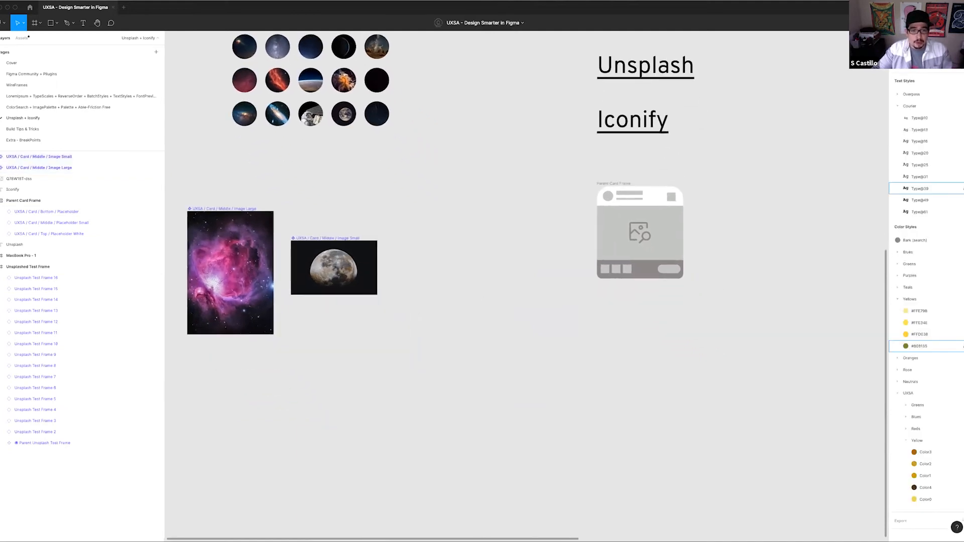
Try swapping the card's middle placeholder for Placeholder Large and undo the swap
click(622, 214)
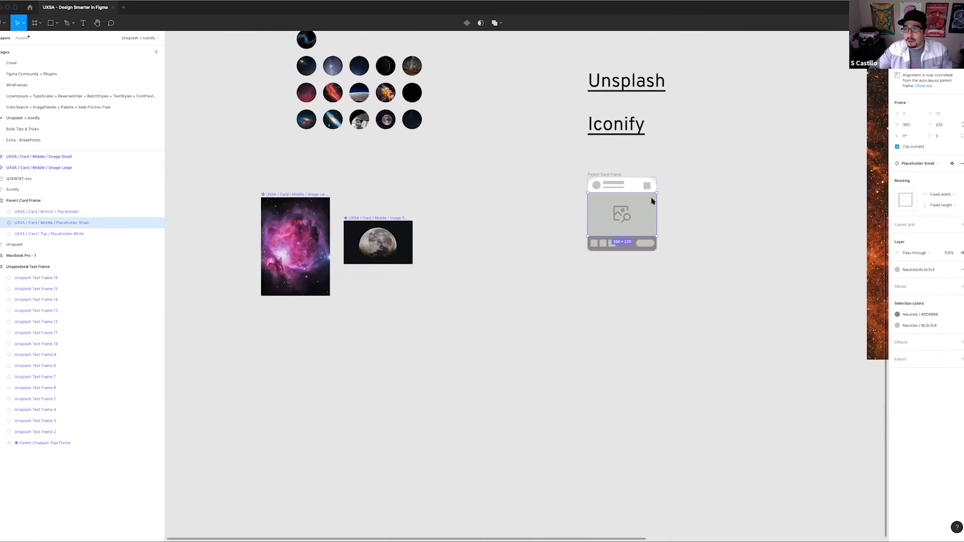
scroll(535, 245, right, 5)
scroll(535, 244, up, 2)
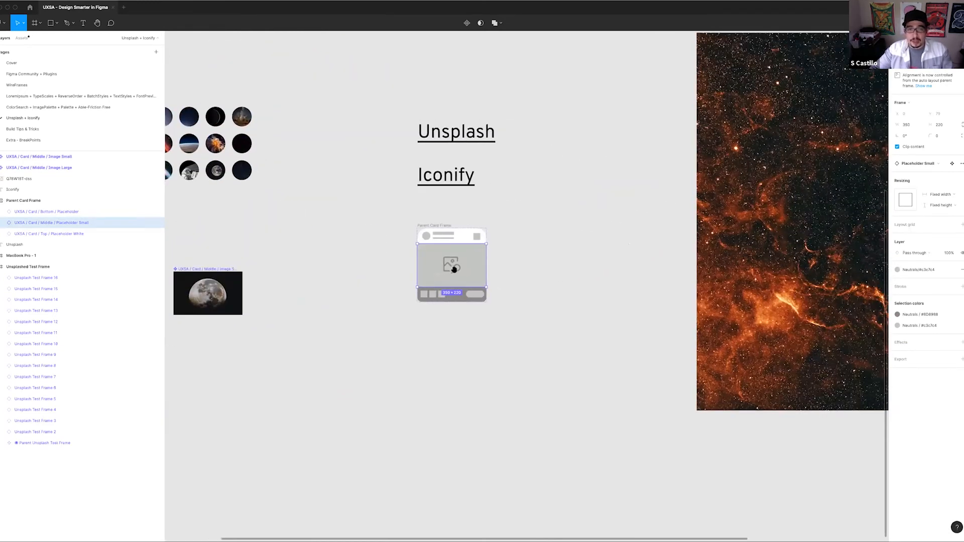
click(546, 265)
scroll(455, 260, up, 5)
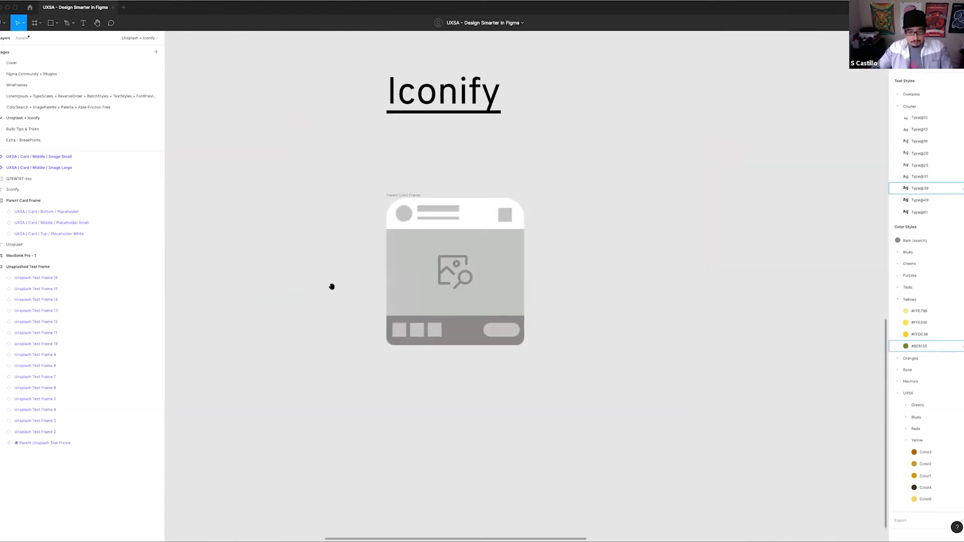
click(424, 299)
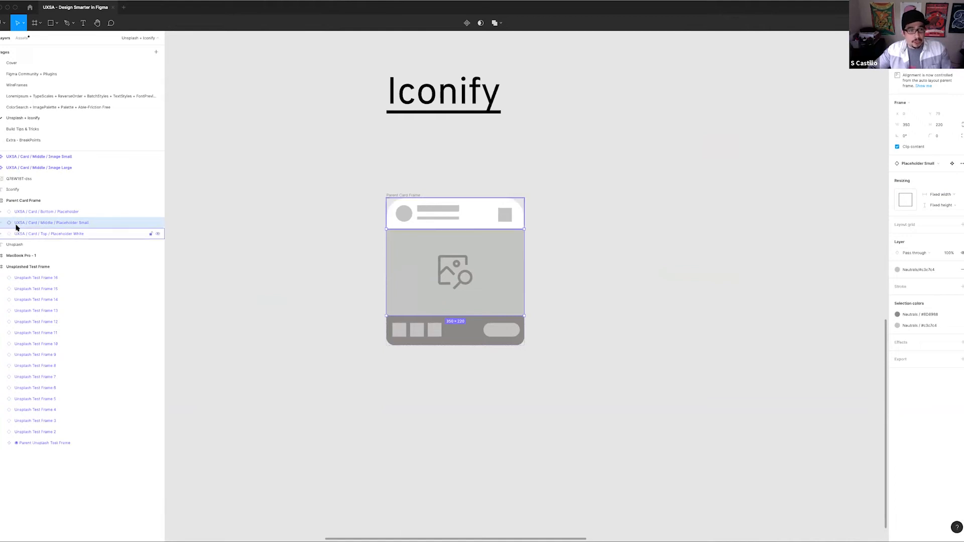
click(942, 166)
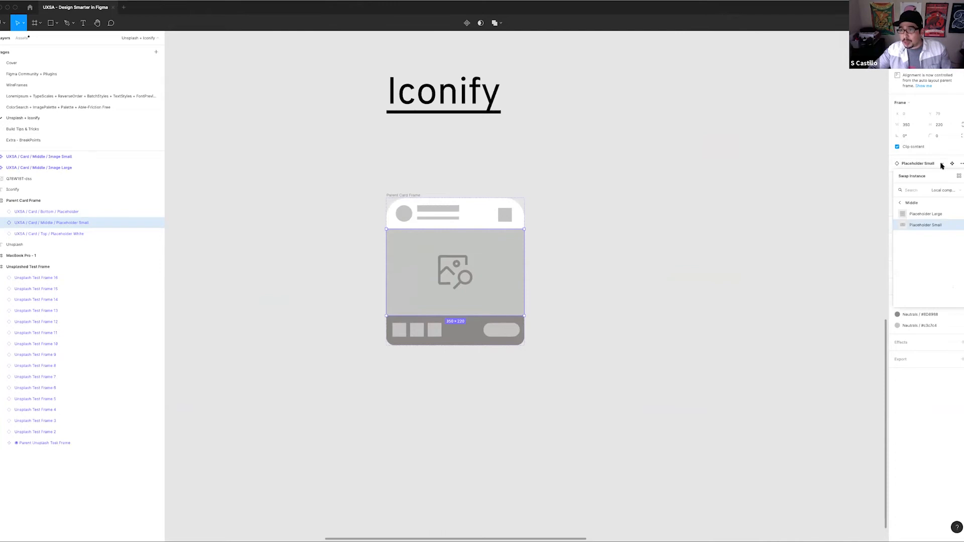
click(930, 216)
key(ctrl+z)
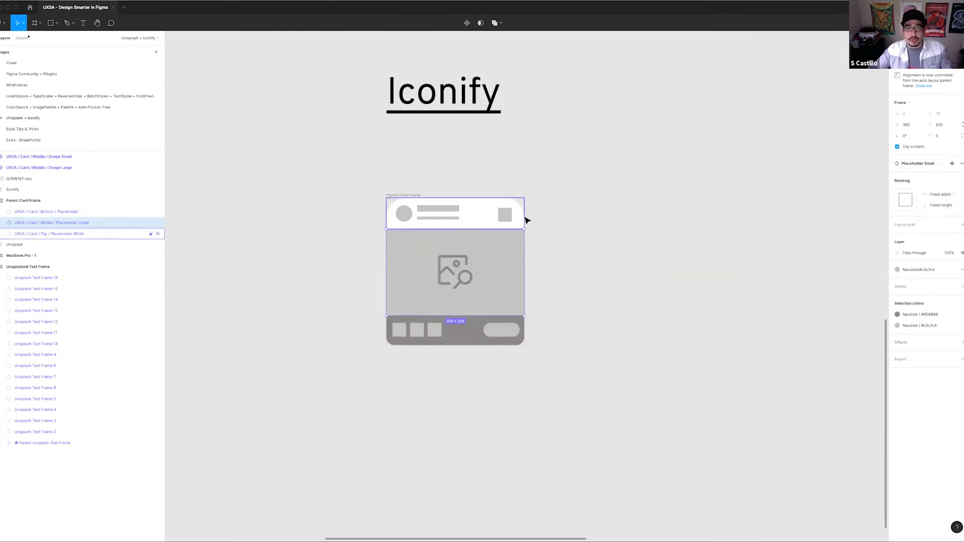
click(598, 219)
scroll(598, 220, down, 5)
scroll(598, 222, up, 2)
scroll(598, 221, right, 2)
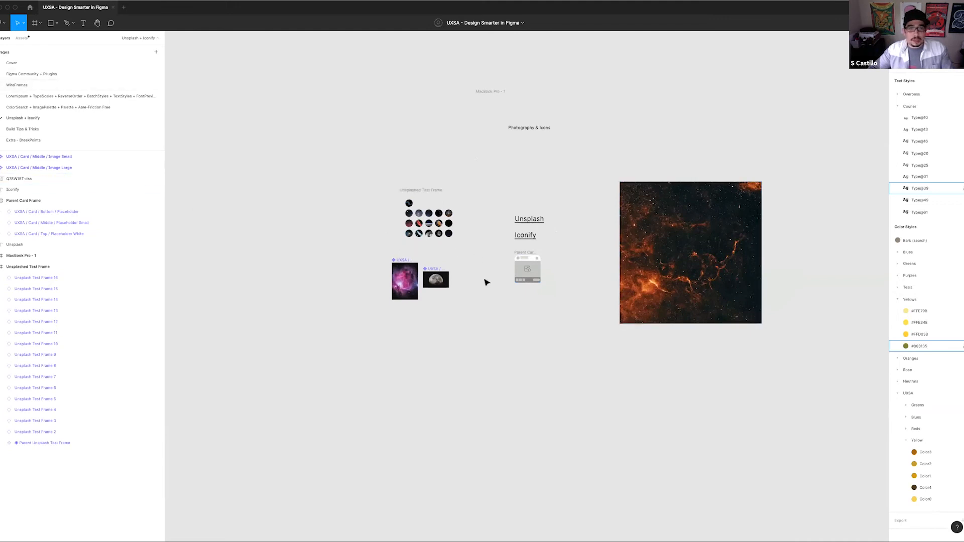
click(531, 273)
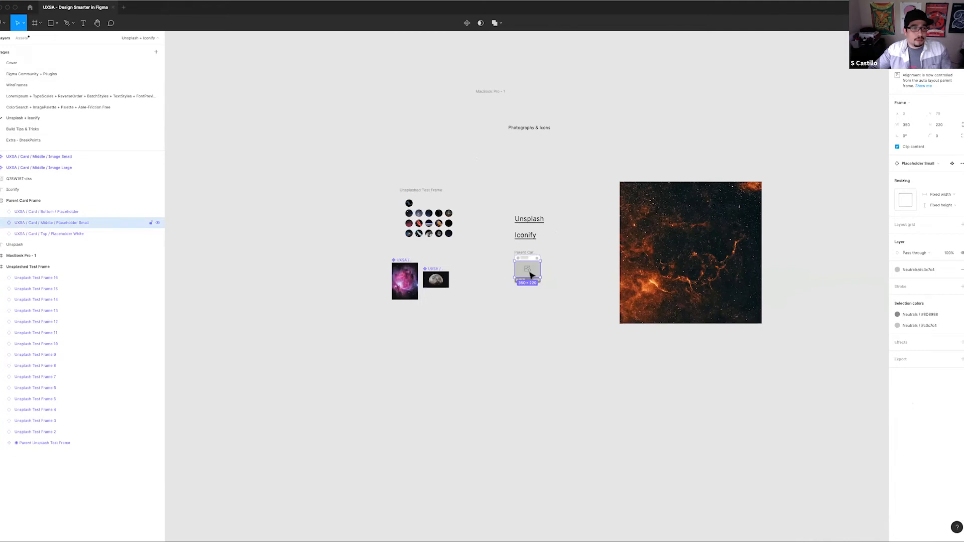
click(402, 262)
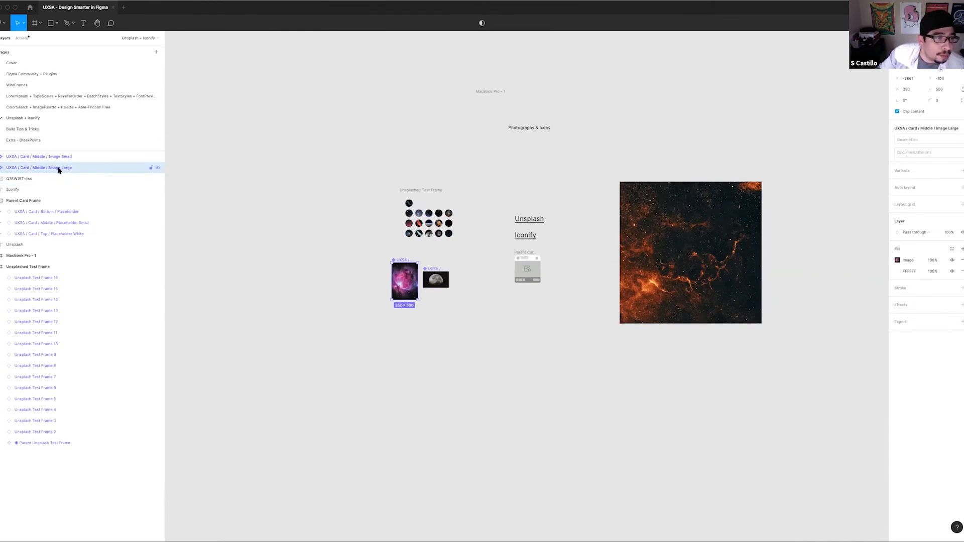
drag(385, 259, 473, 312)
click(473, 313)
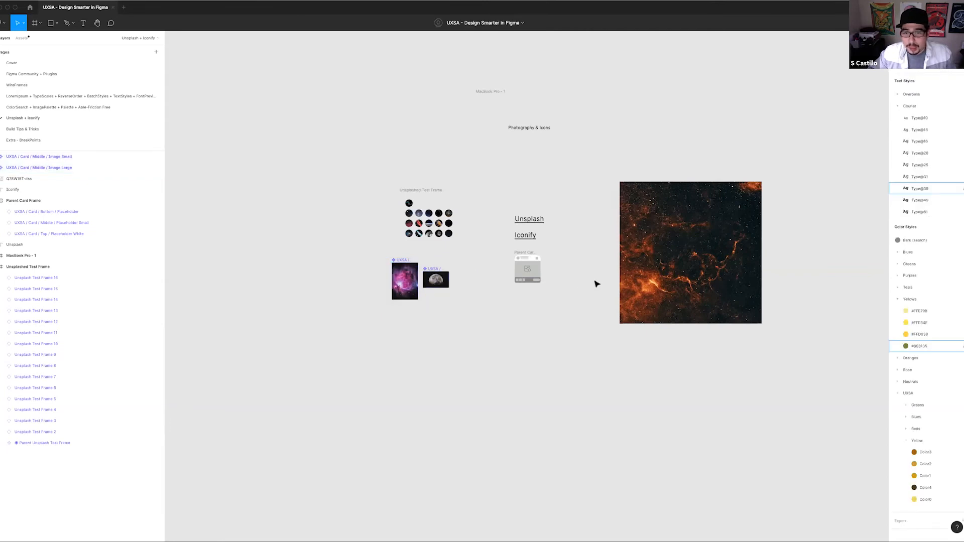
Swap the middle placeholder in the Parent Card Frame for the Placeholder Large component
click(535, 272)
click(941, 164)
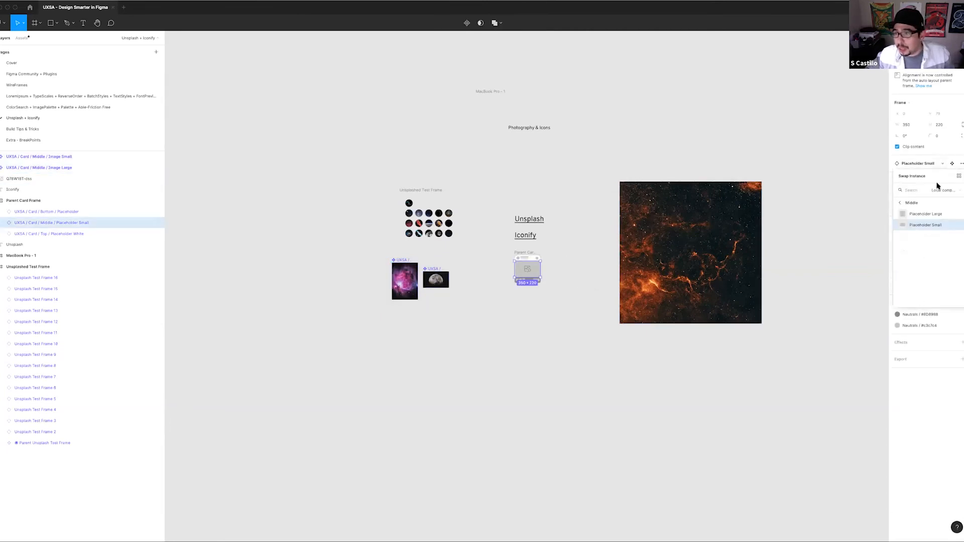
click(935, 215)
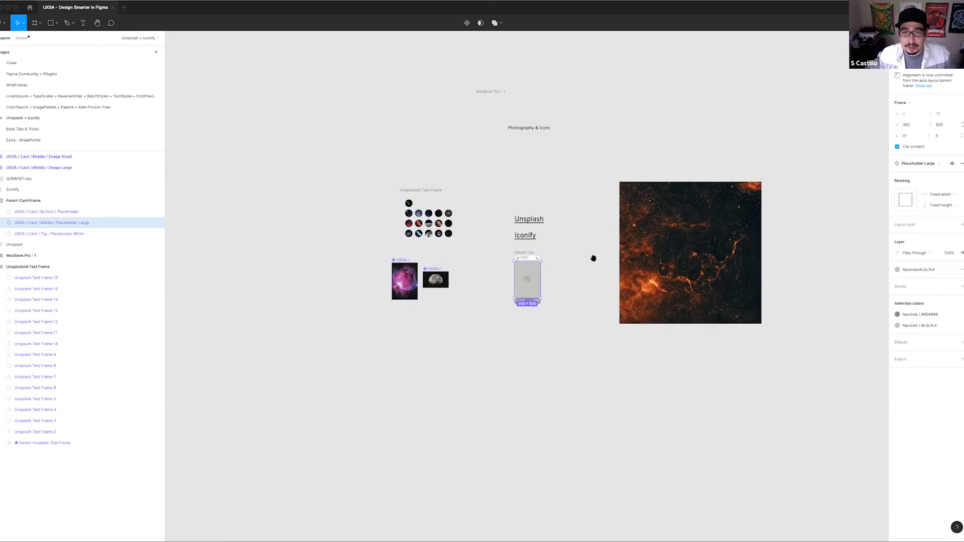
drag(594, 258, 556, 258)
click(555, 258)
Look through the middle placeholder's instance swap choices, up through the Card and WireFrames levels, for the image components
click(482, 252)
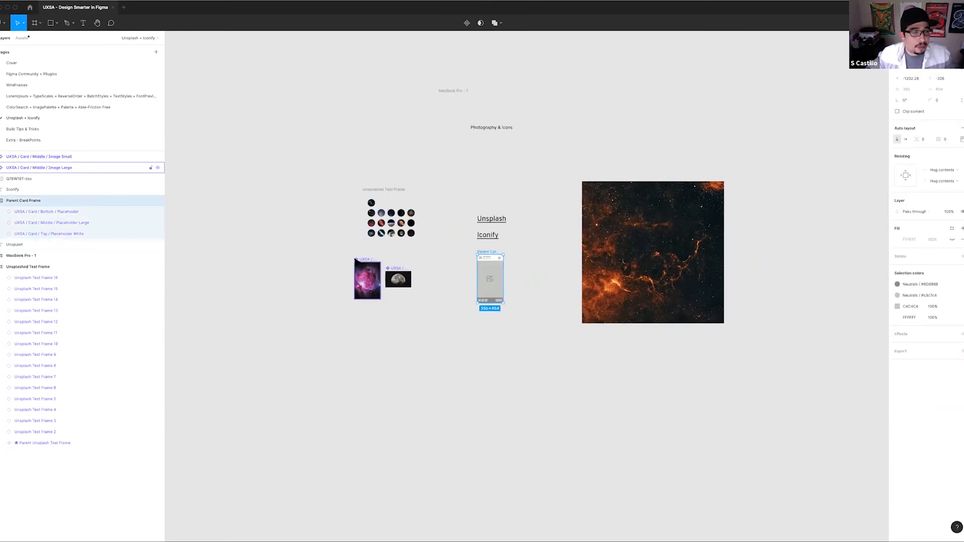
click(356, 259)
click(479, 288)
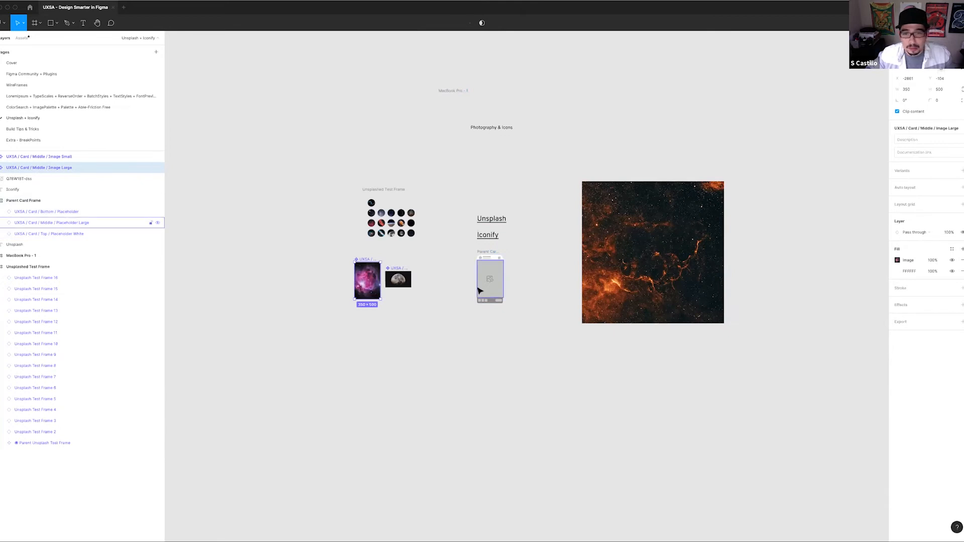
click(927, 166)
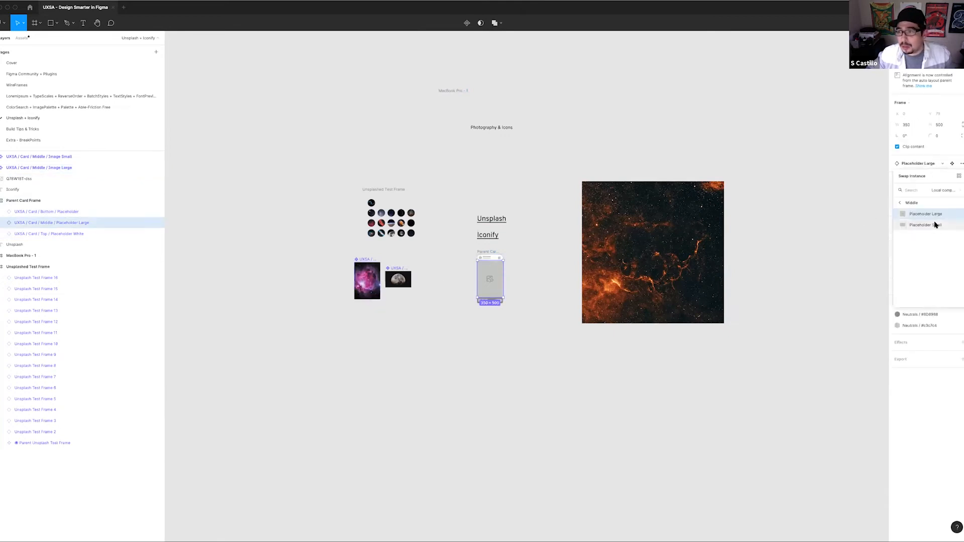
click(900, 203)
click(901, 204)
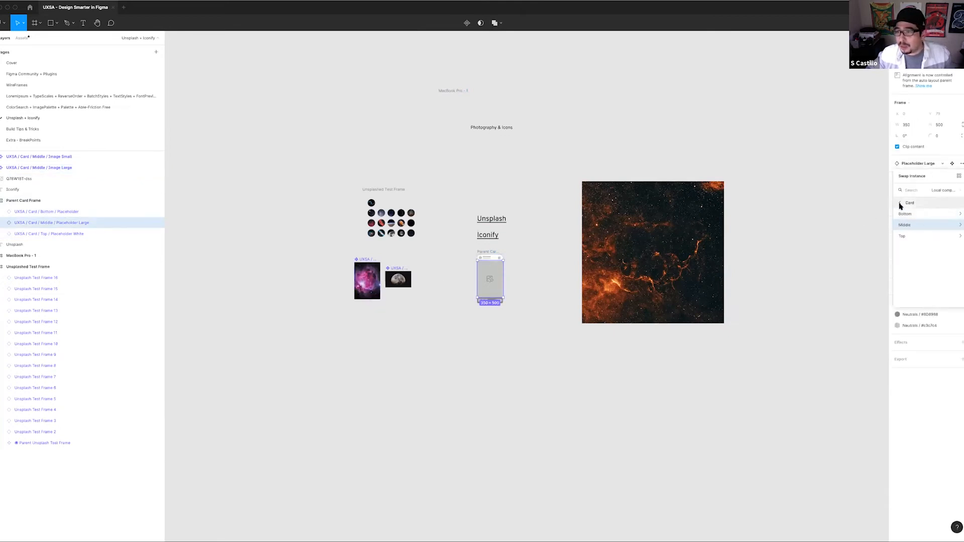
click(900, 203)
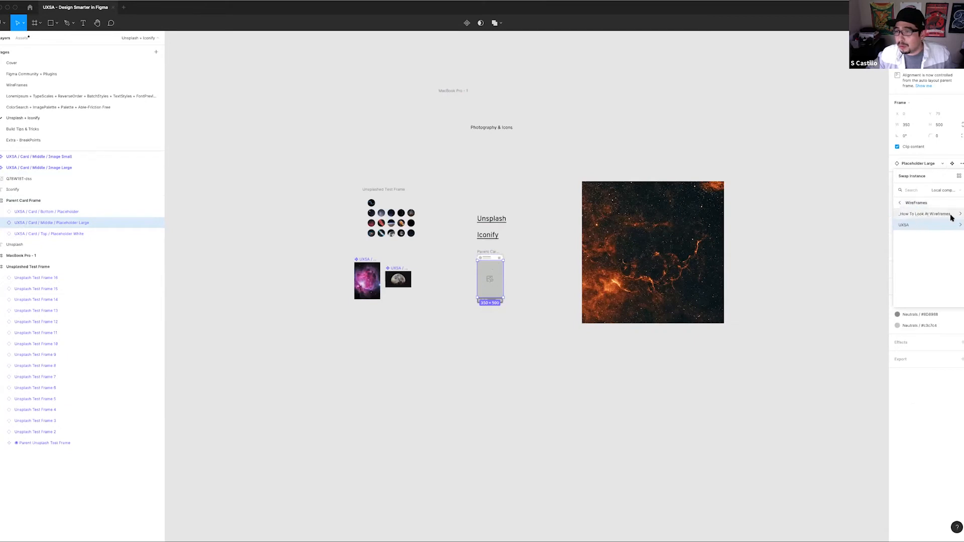
click(951, 216)
click(924, 216)
click(903, 203)
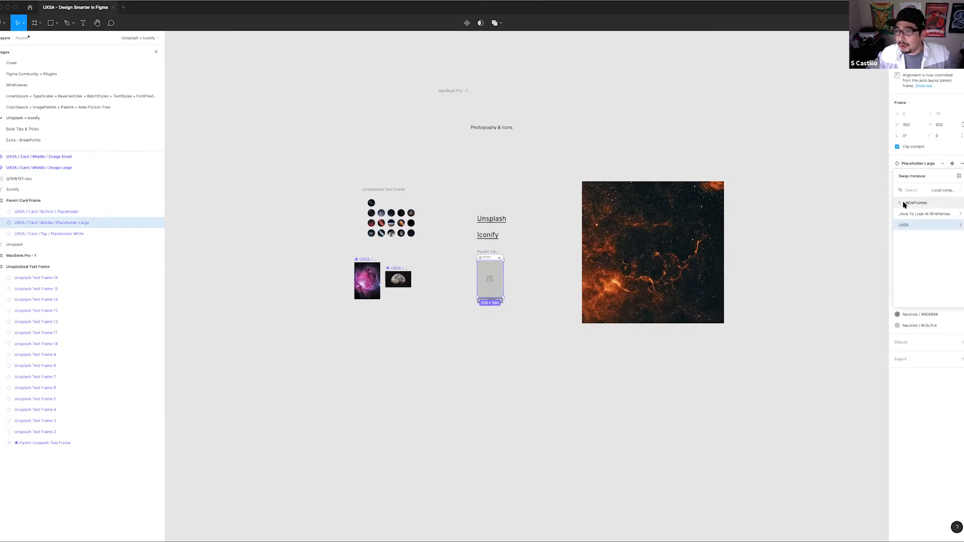
click(544, 209)
drag(545, 208, 455, 192)
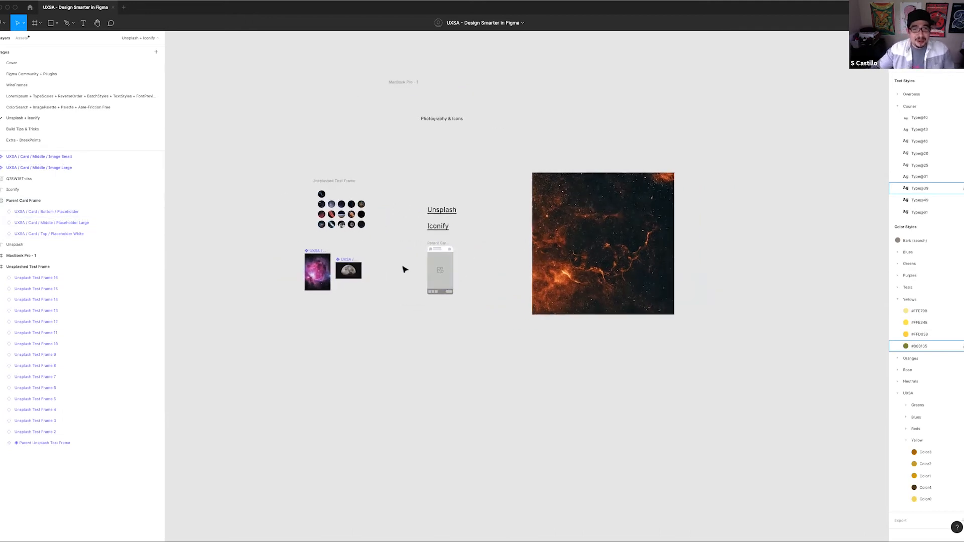
Find the Iconify plugin by searching for "icon" and run it
scroll(402, 267, up, 1)
scroll(402, 269, up, 3)
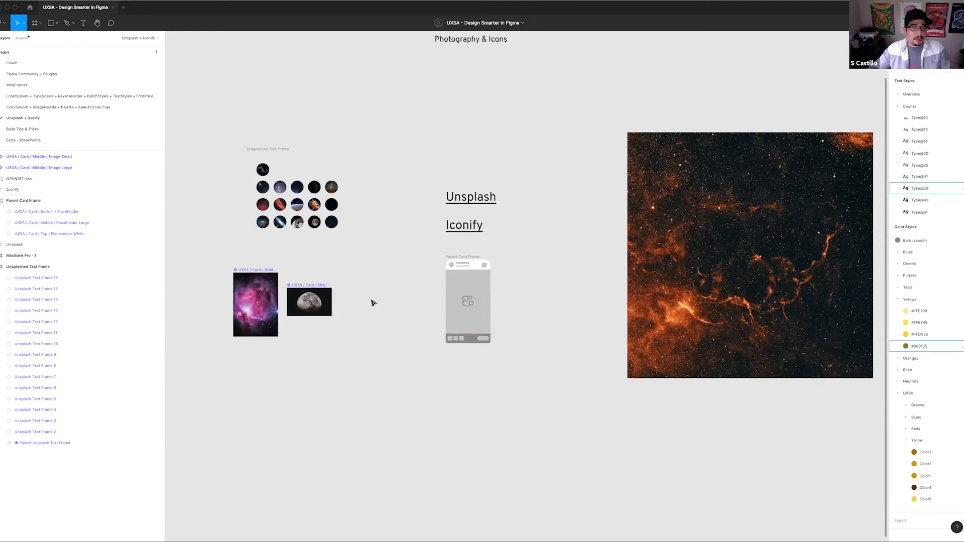
scroll(384, 314, down, 5)
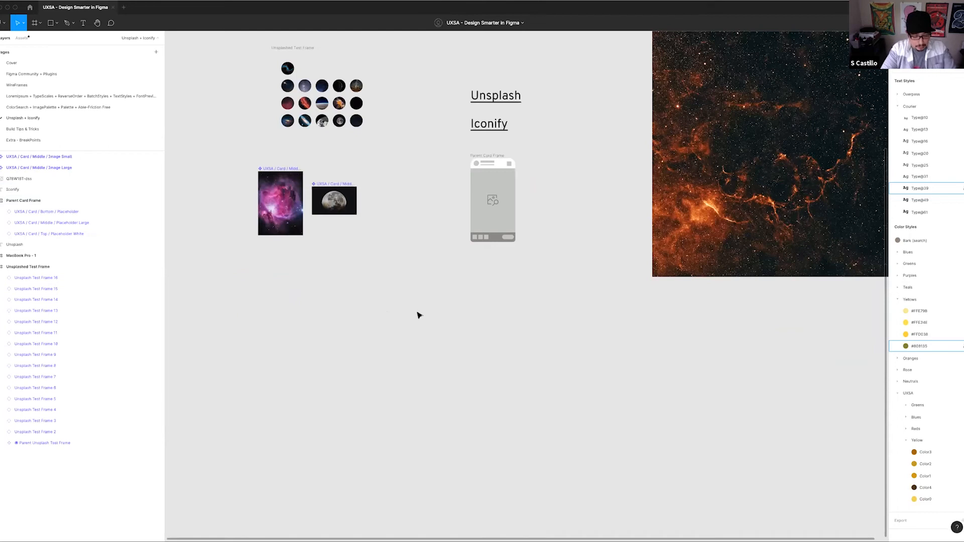
key(super+slash)
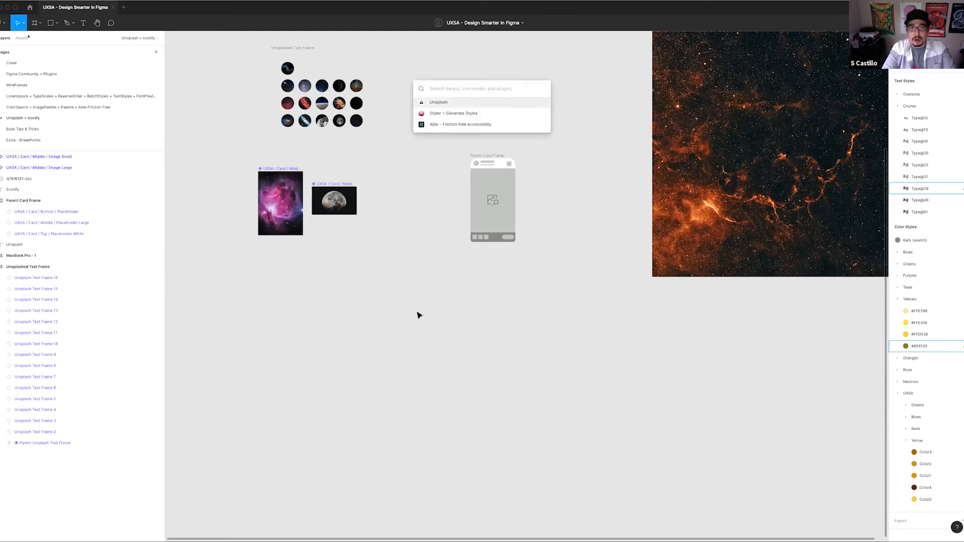
text(icon)
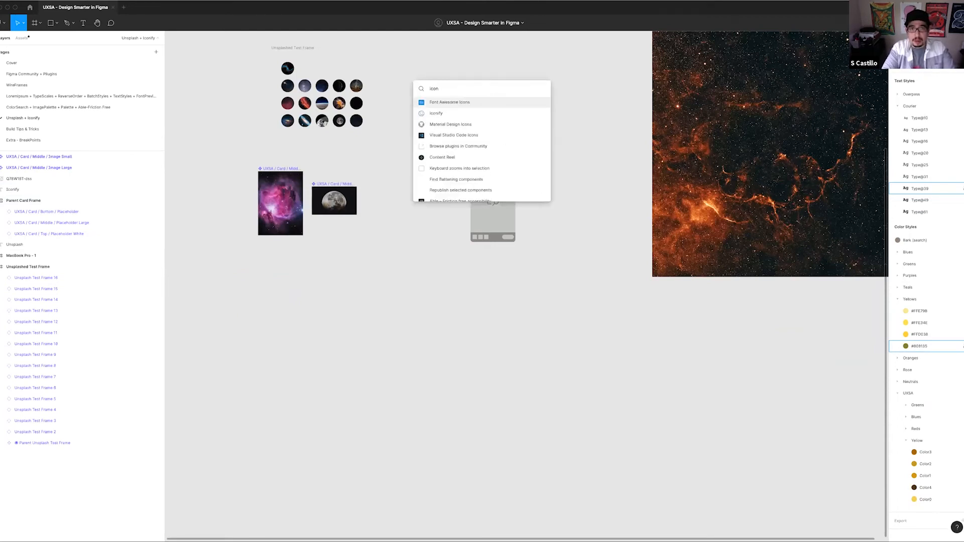
key(Down)
key(Return)
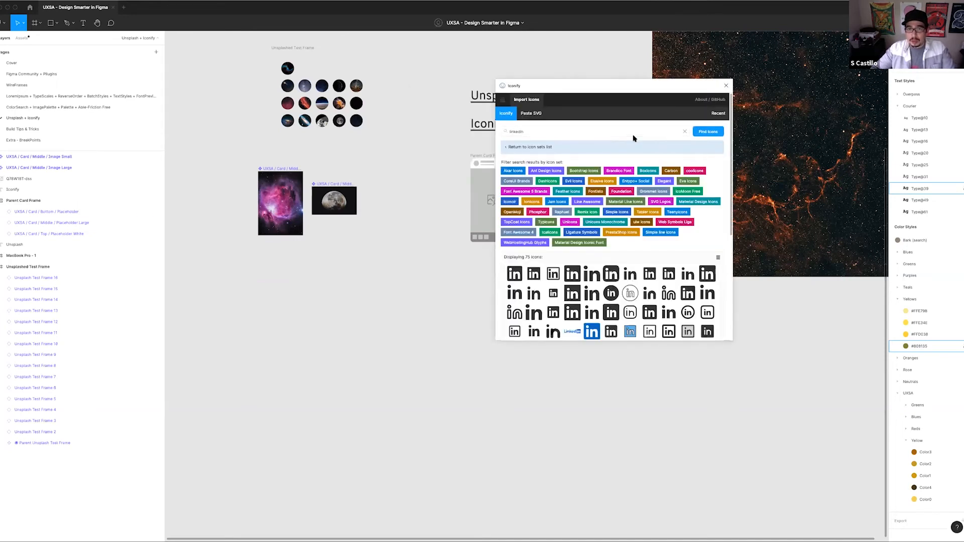
Move the Iconify window over the image components and go back from the old search to the icon sets list
click(684, 131)
drag(610, 86, 391, 149)
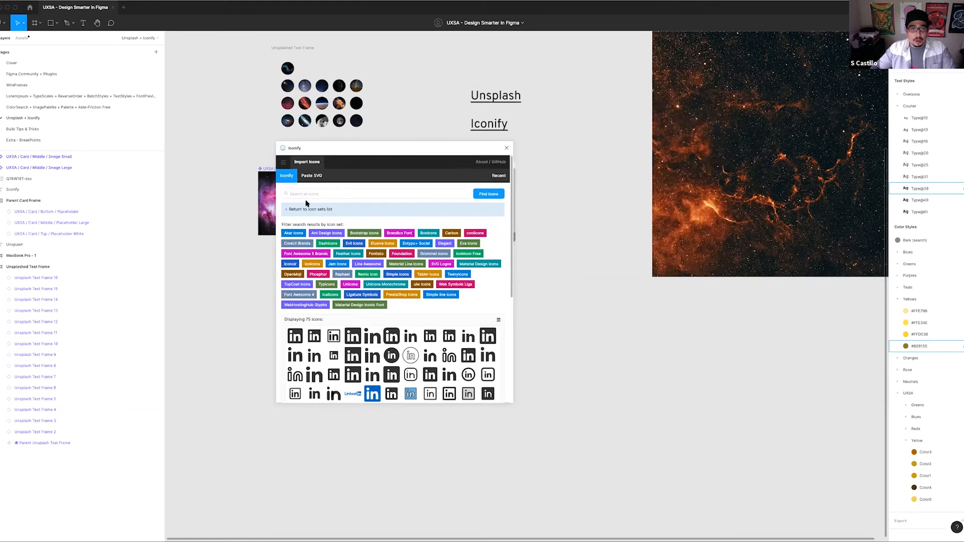
click(307, 209)
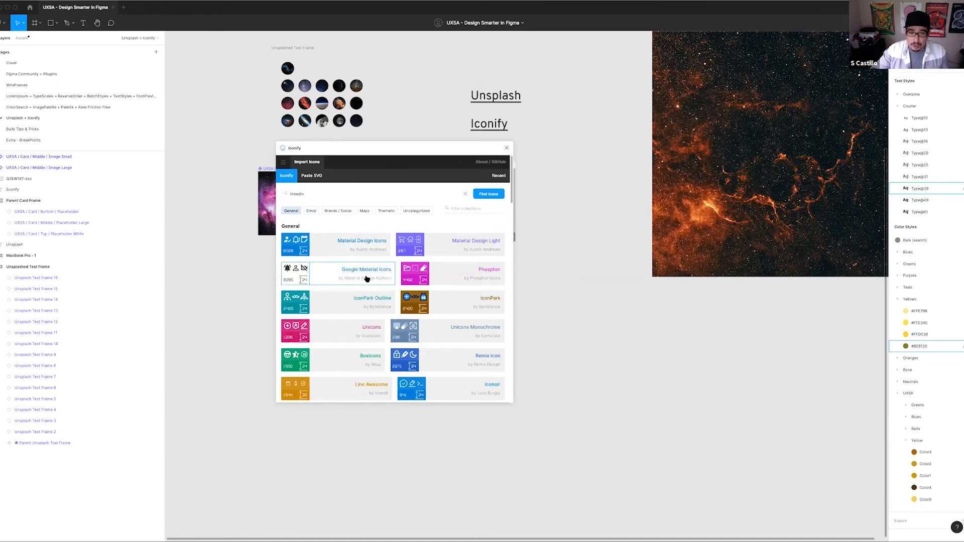
Browse the General icon sets in Iconify and open the Carbon set to view its icons
scroll(374, 286, down, 3)
scroll(352, 332, down, 2)
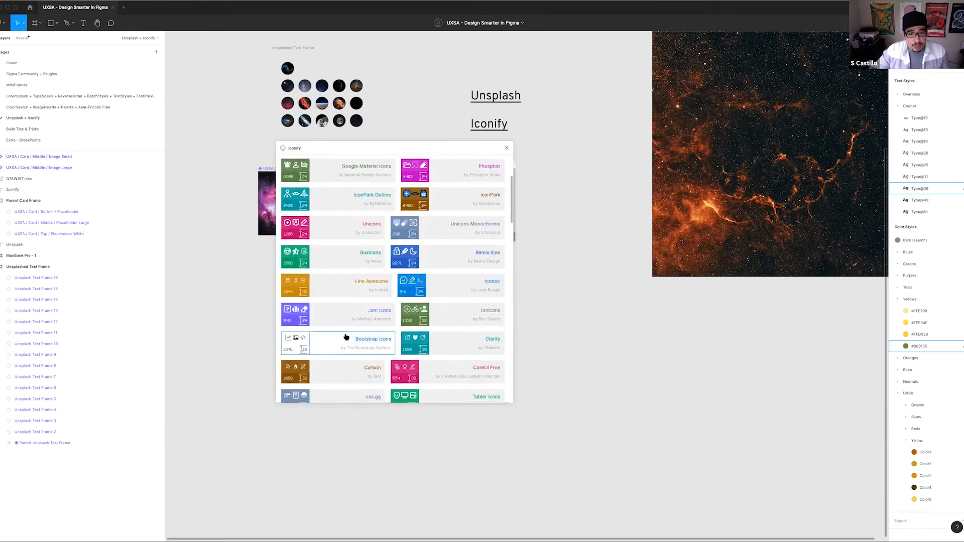
scroll(346, 337, down, 1)
scroll(345, 341, down, 1)
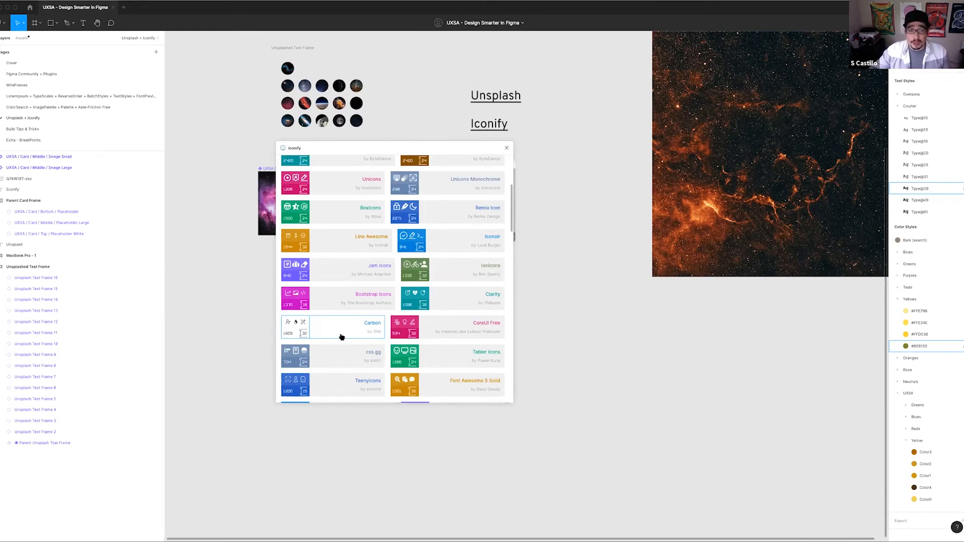
scroll(342, 333, up, 5)
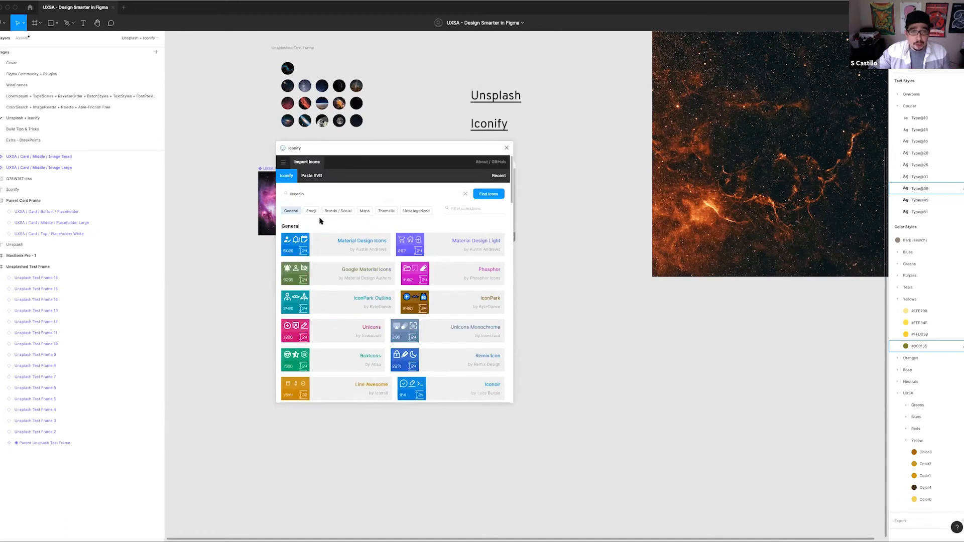
scroll(344, 319, down, 3)
scroll(344, 318, down, 2)
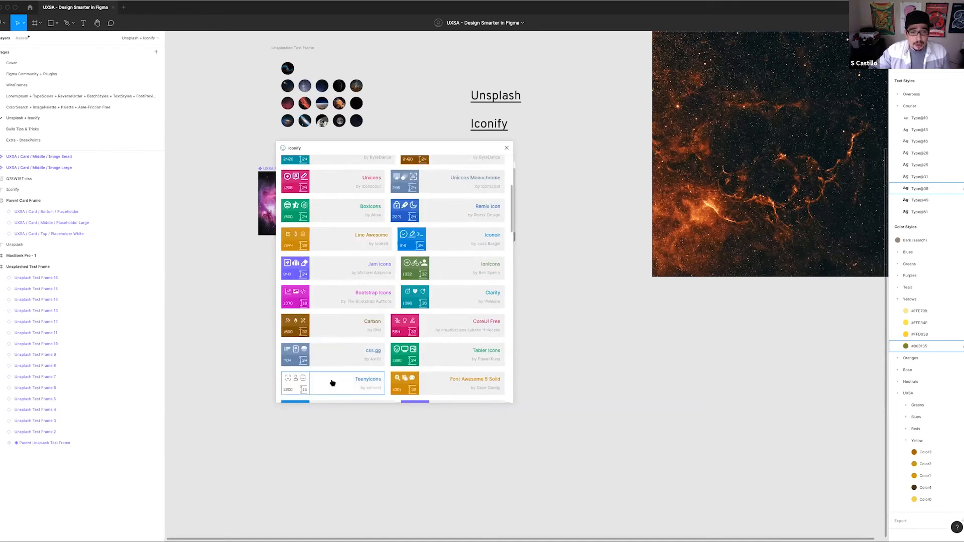
scroll(336, 367, down, 2)
scroll(345, 377, up, 3)
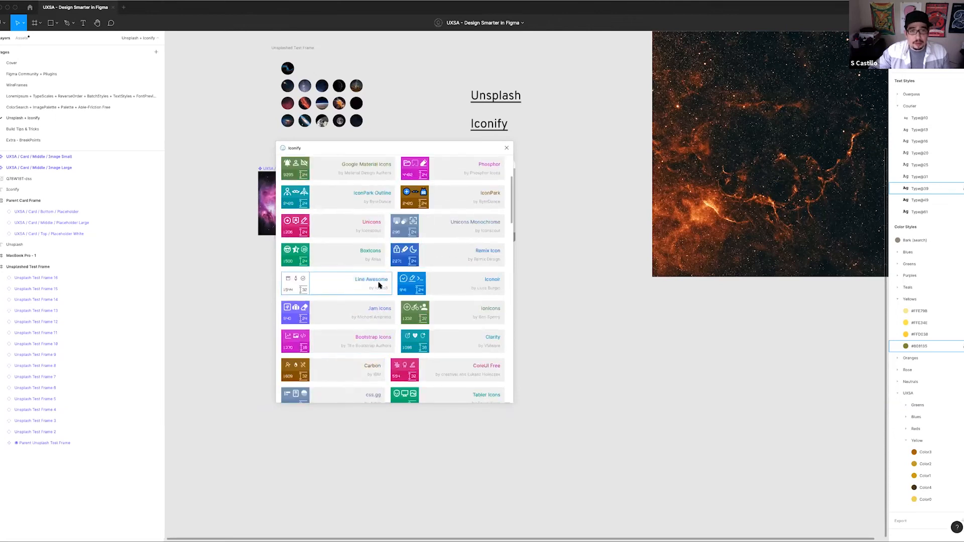
click(341, 365)
scroll(393, 302, up, 5)
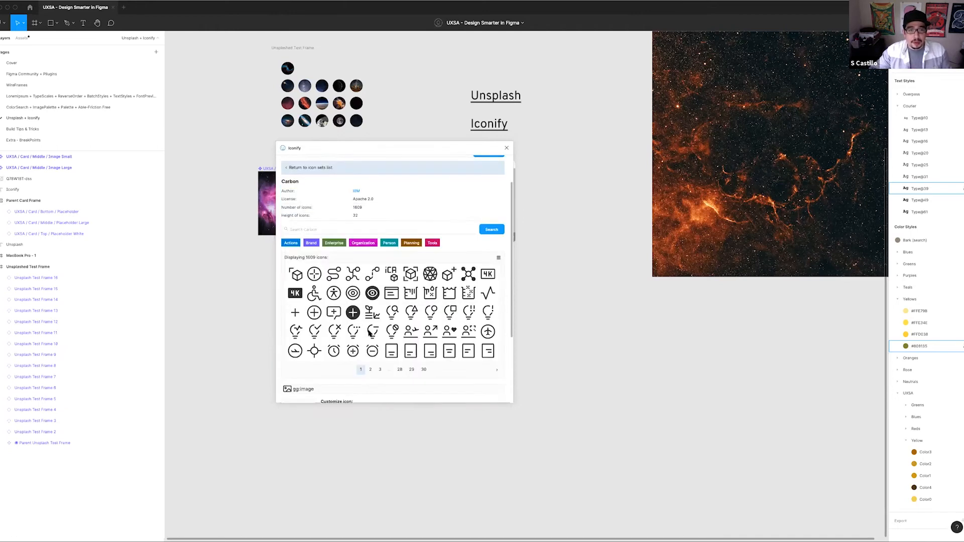
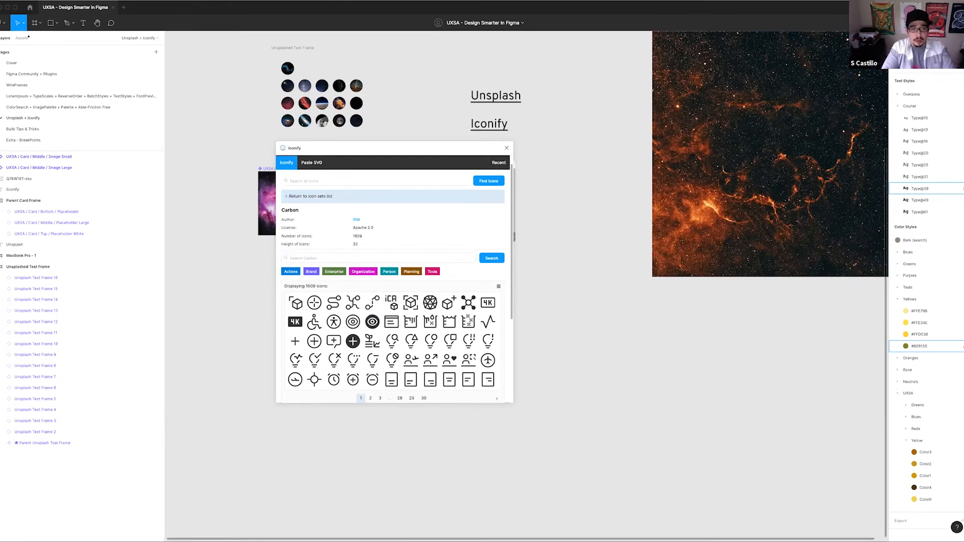
Search the Carbon set for the search icon, import it, and place it on the empty canvas beside the Iconify window
text(sea)
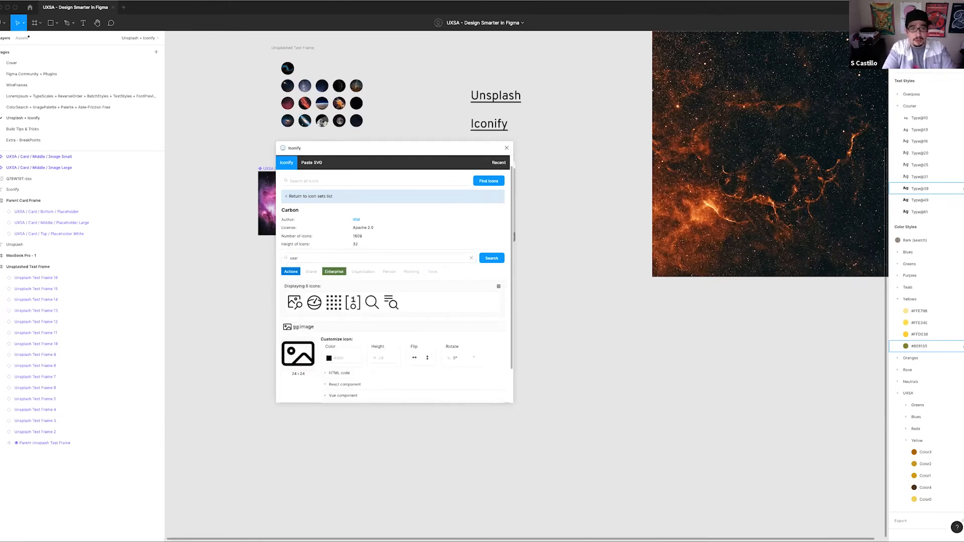
click(410, 303)
drag(585, 315, 615, 343)
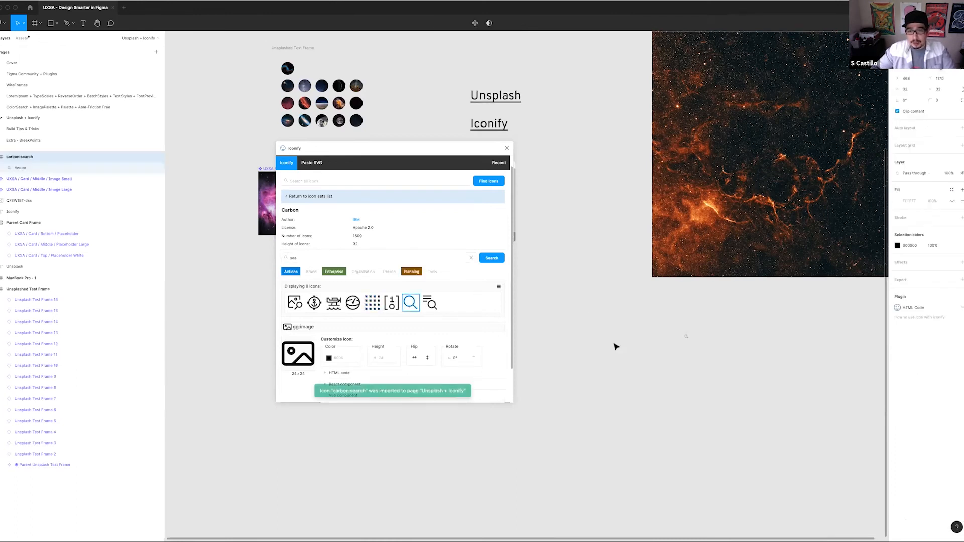
click(701, 347)
click(685, 334)
drag(686, 335, 555, 291)
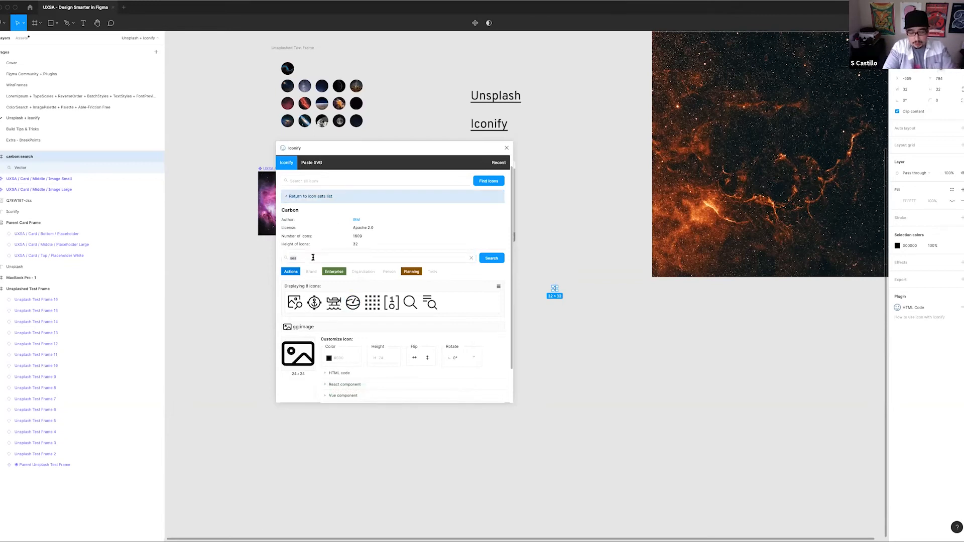
Search Carbon for "menu", import the overflow-menu-vertical icon, and place it next to the search icon
text(menu)
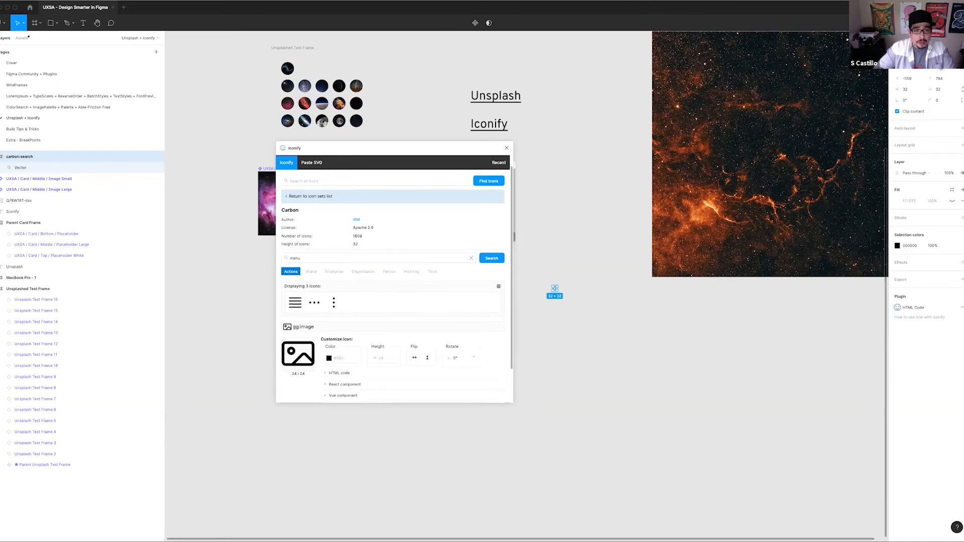
click(337, 301)
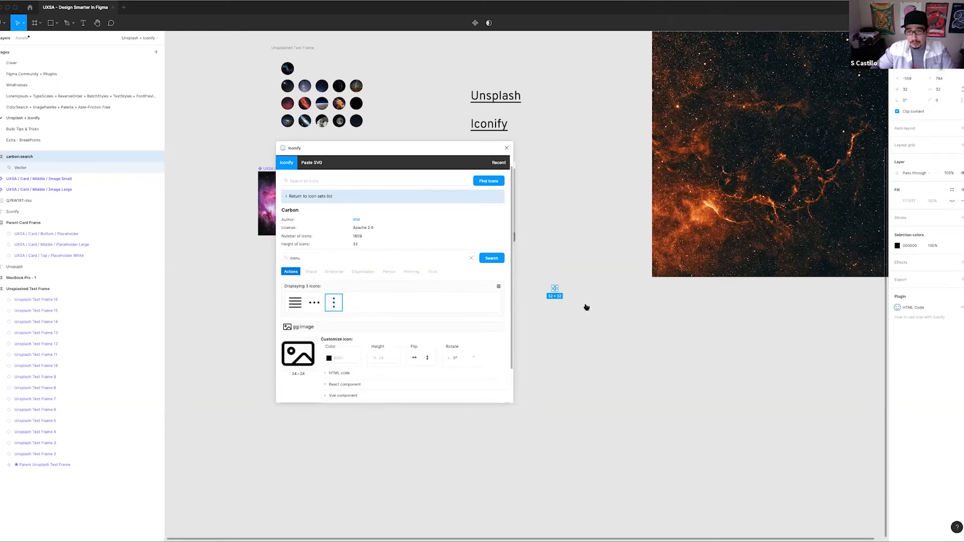
drag(334, 302, 588, 308)
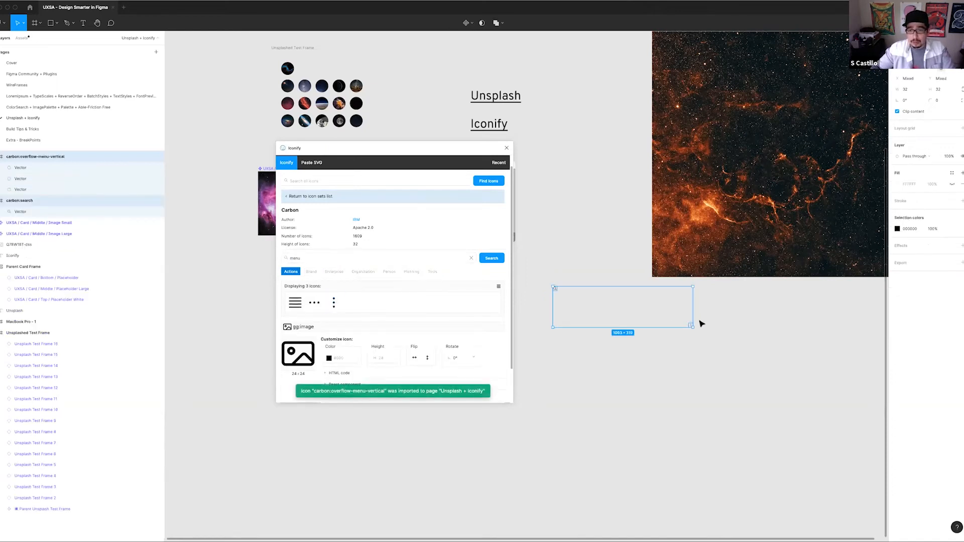
click(723, 324)
drag(691, 325, 568, 284)
Search Carbon for "share", import the share icon, and line it up after the vertical menu icon
double_click(319, 261)
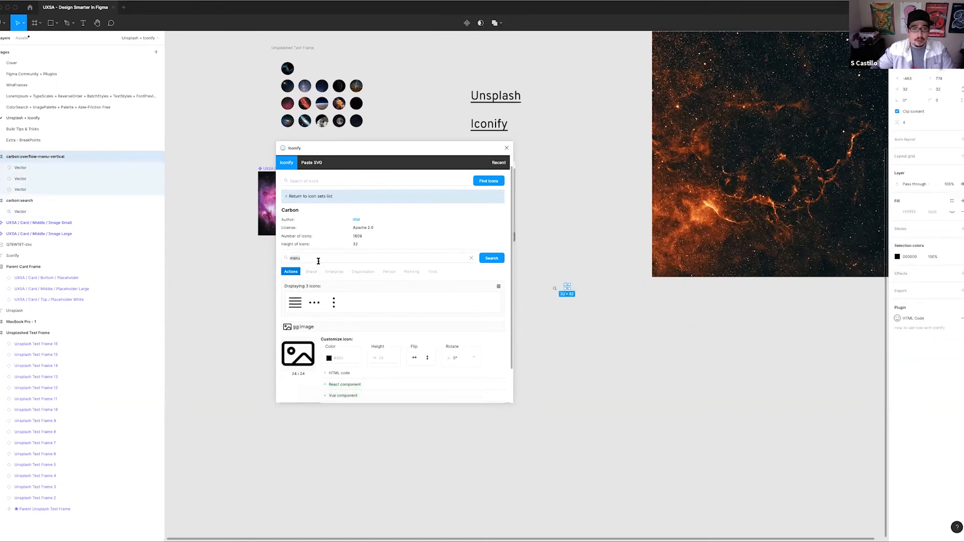
text(share)
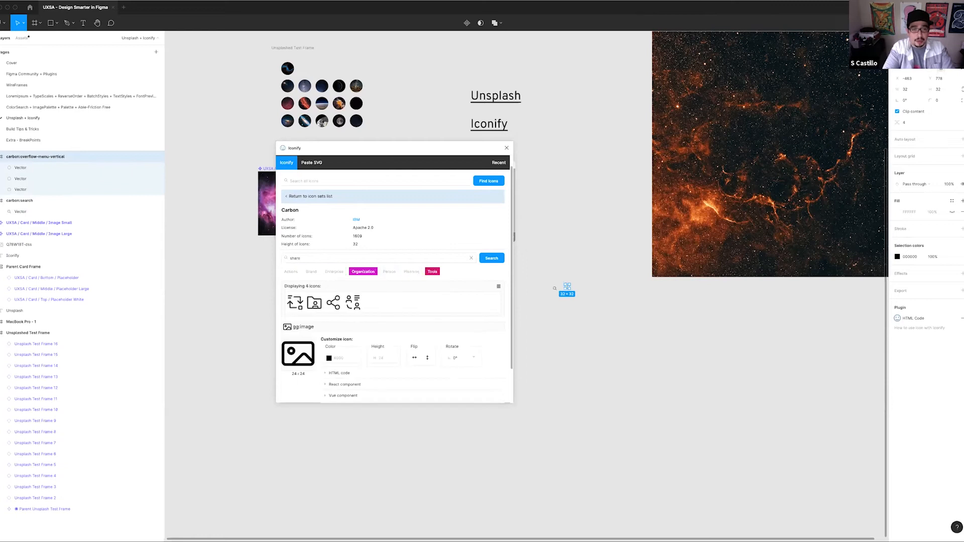
click(334, 302)
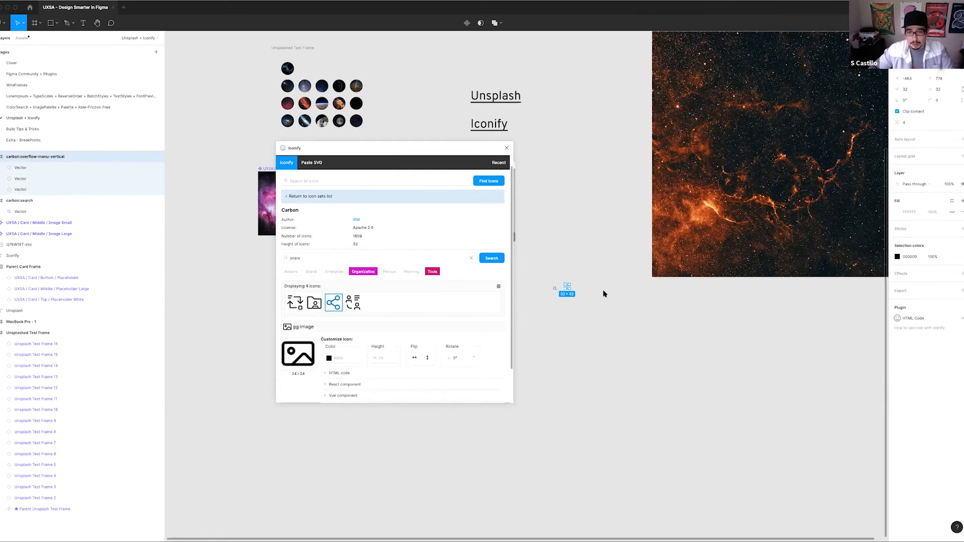
drag(605, 294, 587, 288)
click(724, 310)
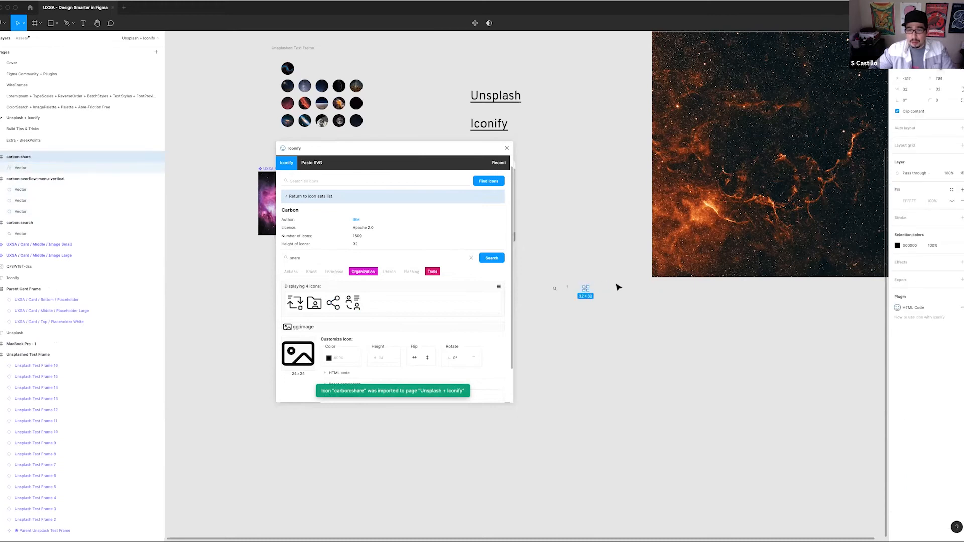
click(611, 319)
Search Carbon for "save", import the plain save icon, and place it after the share icon
double_click(318, 256)
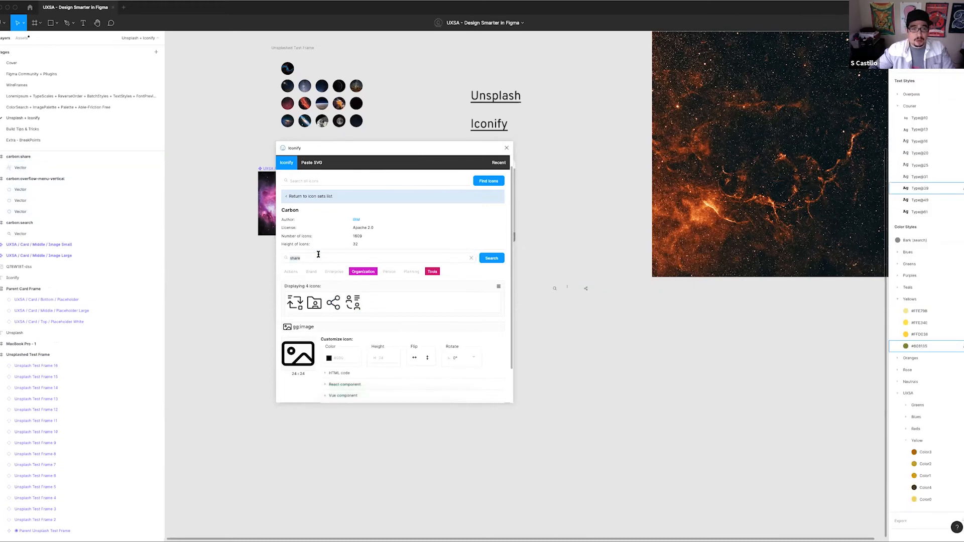
text(save)
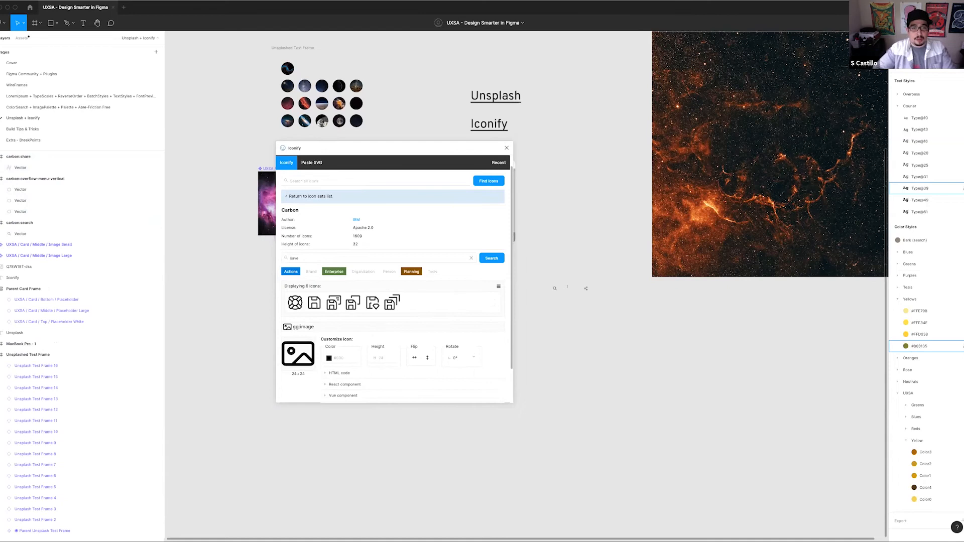
drag(312, 306, 708, 322)
click(719, 324)
click(704, 315)
Pack the four icons into a tight row using auto layout with spacing 0, and ungroup the wrapping frame
drag(621, 321, 534, 279)
key(shift+a)
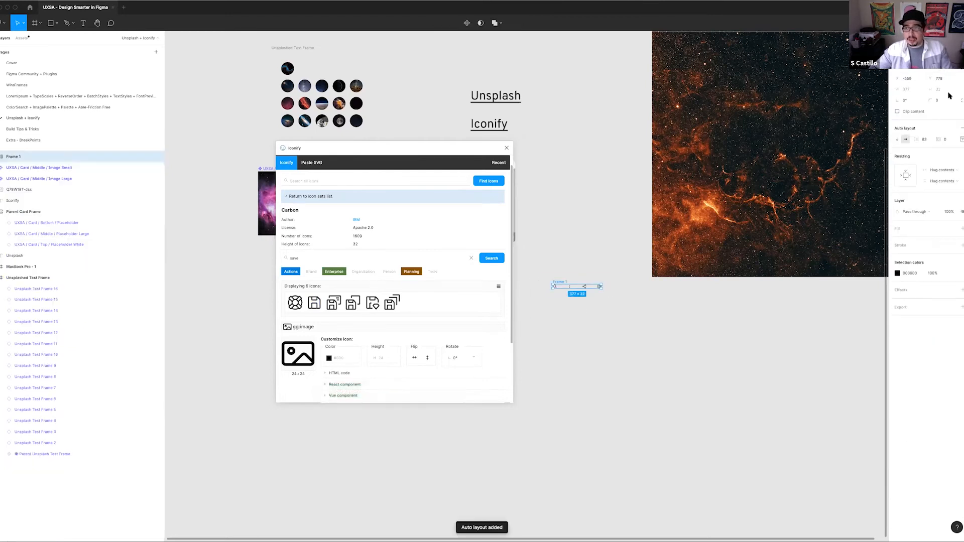
click(924, 140)
text(0)
key(Return)
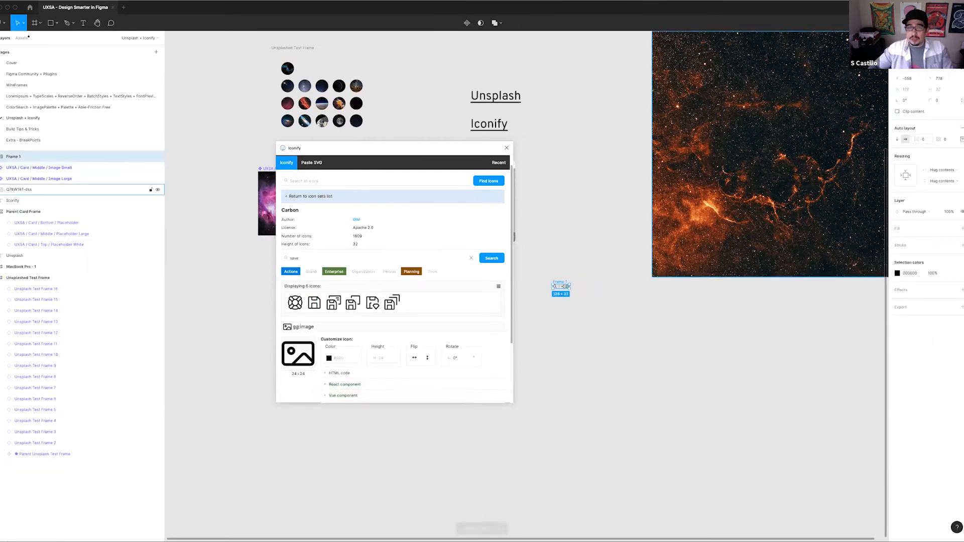
scroll(571, 290, up, 4)
key(super+shift+g)
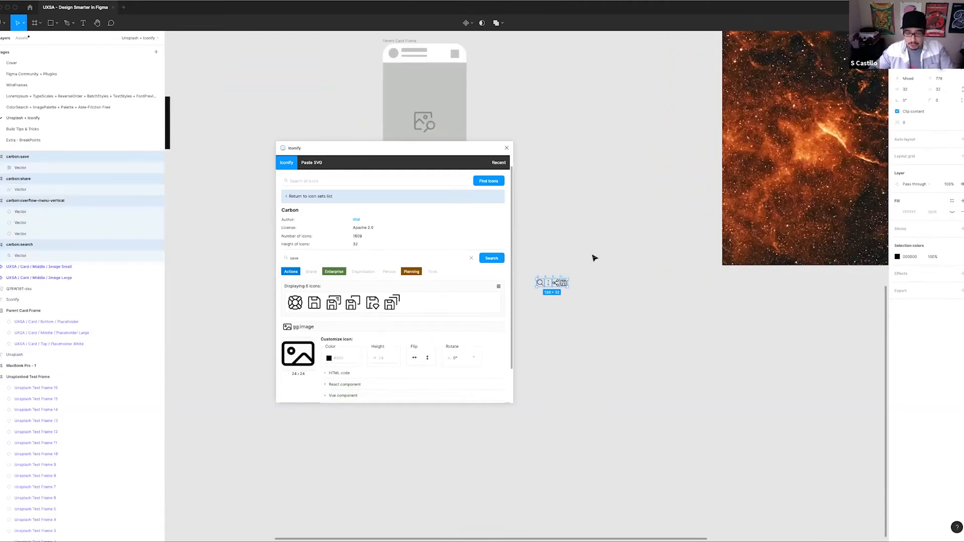
Open batch renaming for the four imported icons and close the Iconify plugin
click(560, 183)
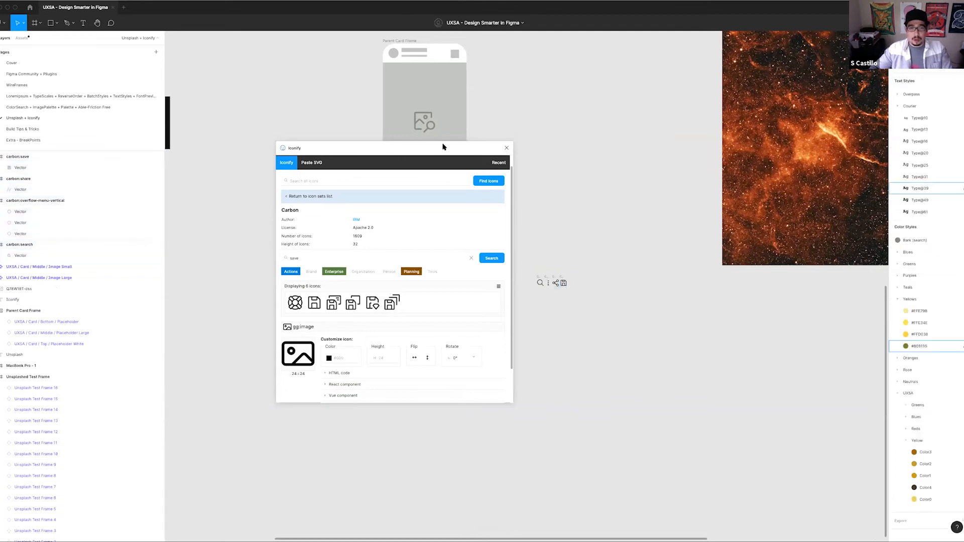
drag(443, 146, 369, 158)
drag(528, 272, 598, 302)
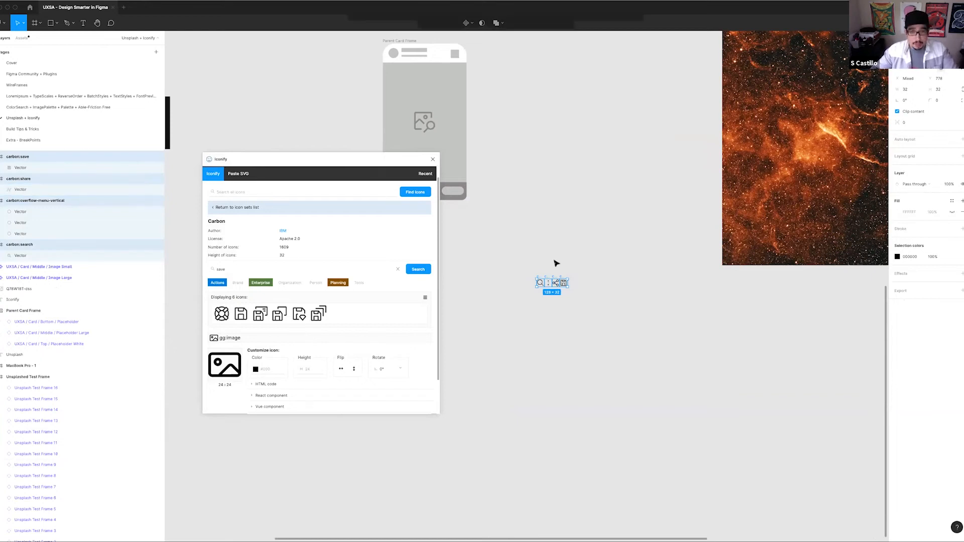
key(super+r)
drag(402, 161, 704, 251)
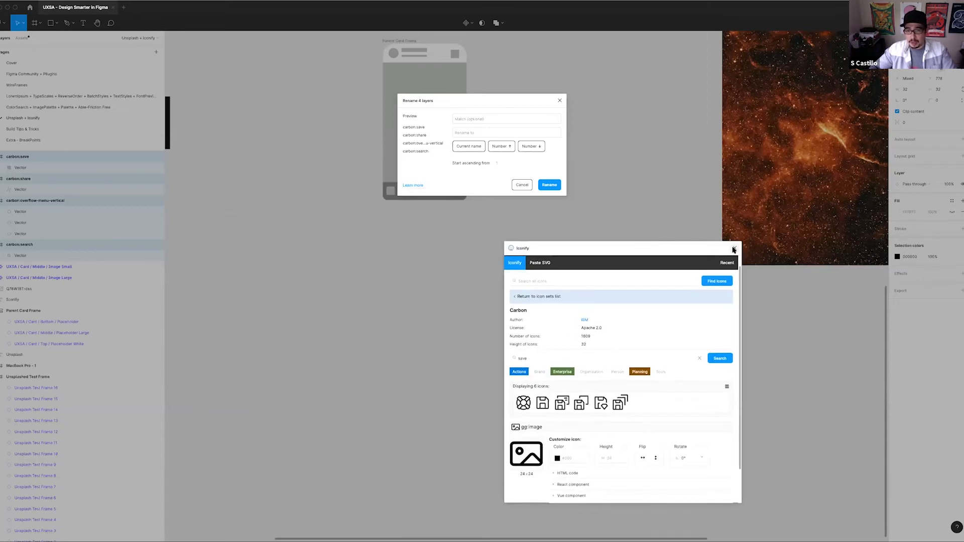
click(733, 250)
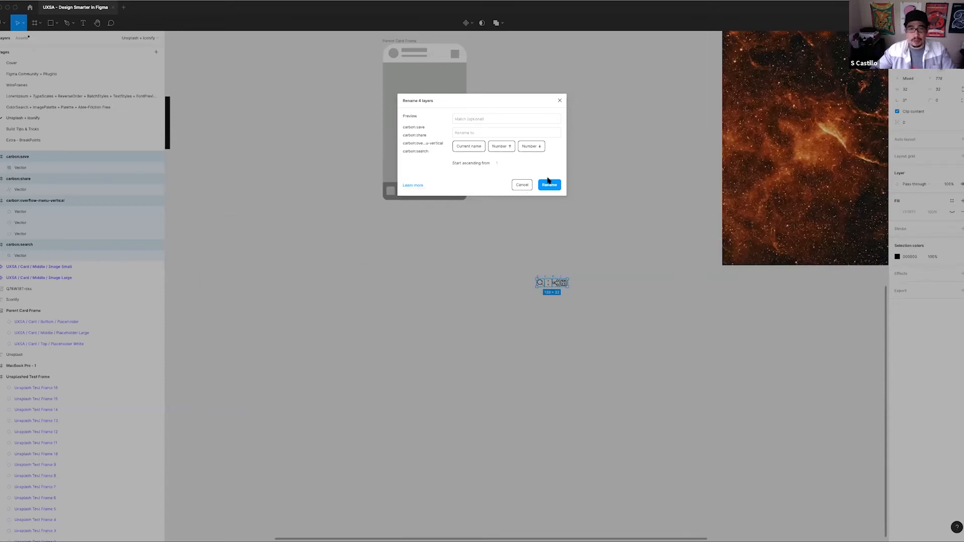
Batch rename the four icons, replacing the "carbon:" prefix with "UXSA / Card / Icons / "
click(473, 121)
text(carbon:)
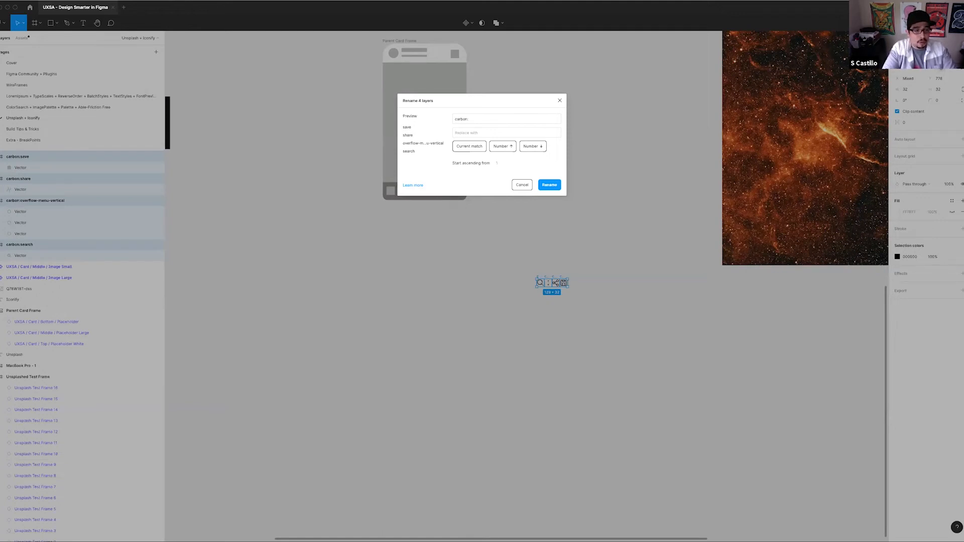
text(UXSA /)
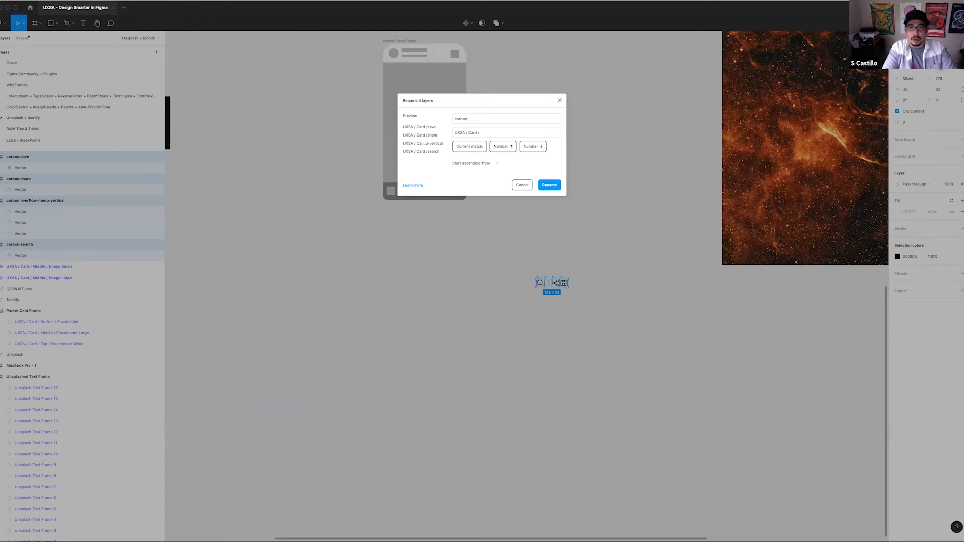
text( Card / icons)
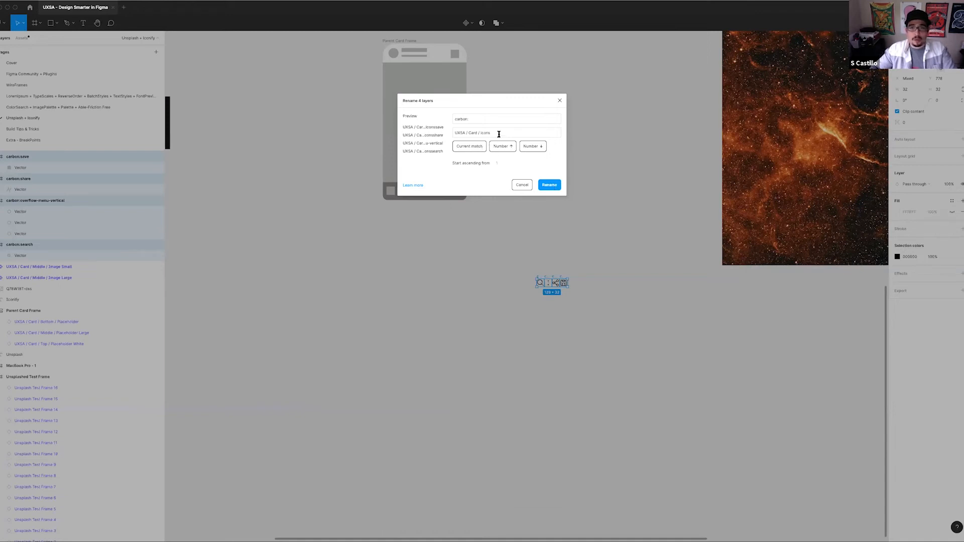
text(/)
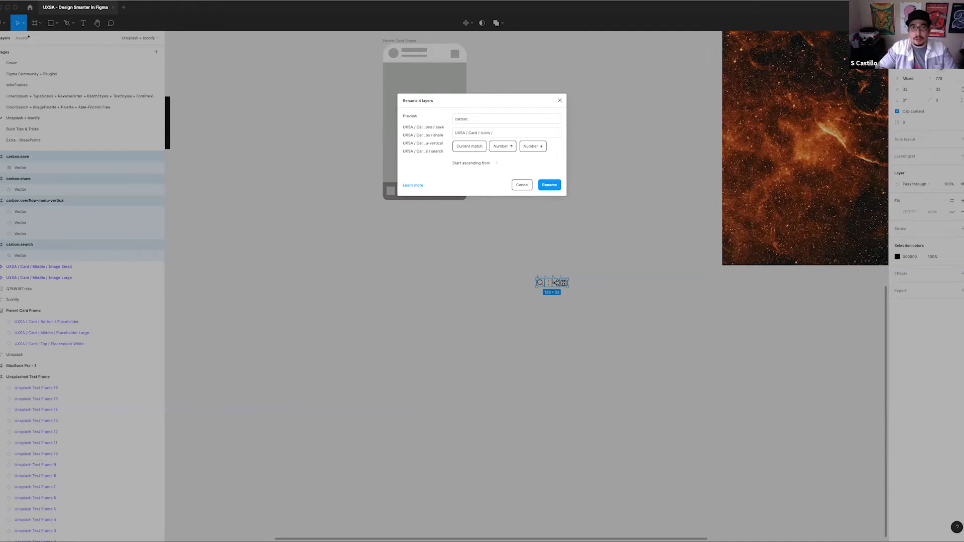
click(476, 147)
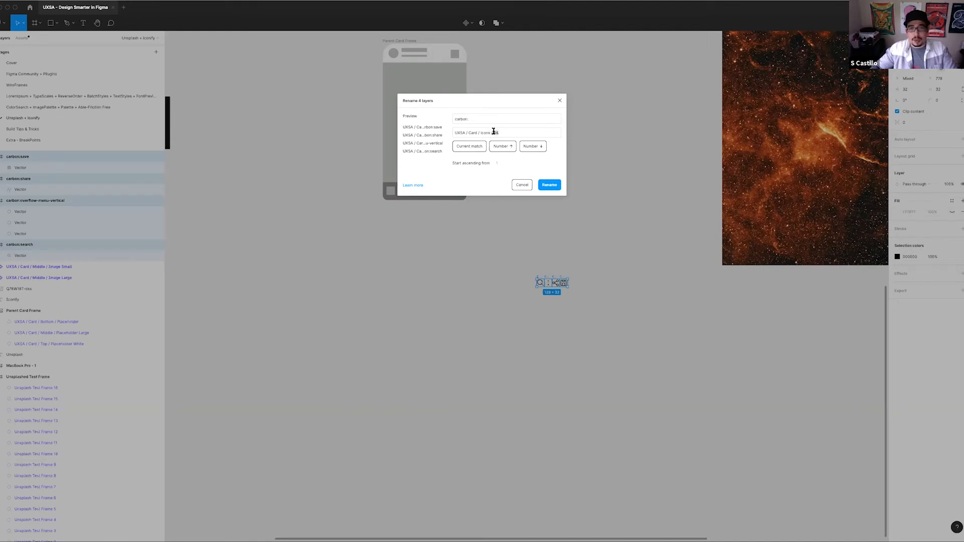
key(BackSpace)
key(BackSpace)
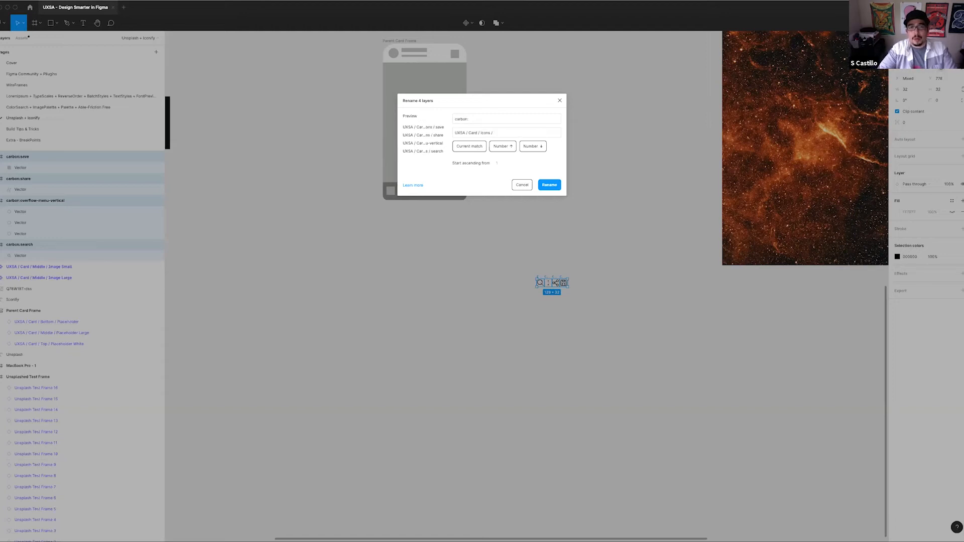
click(548, 185)
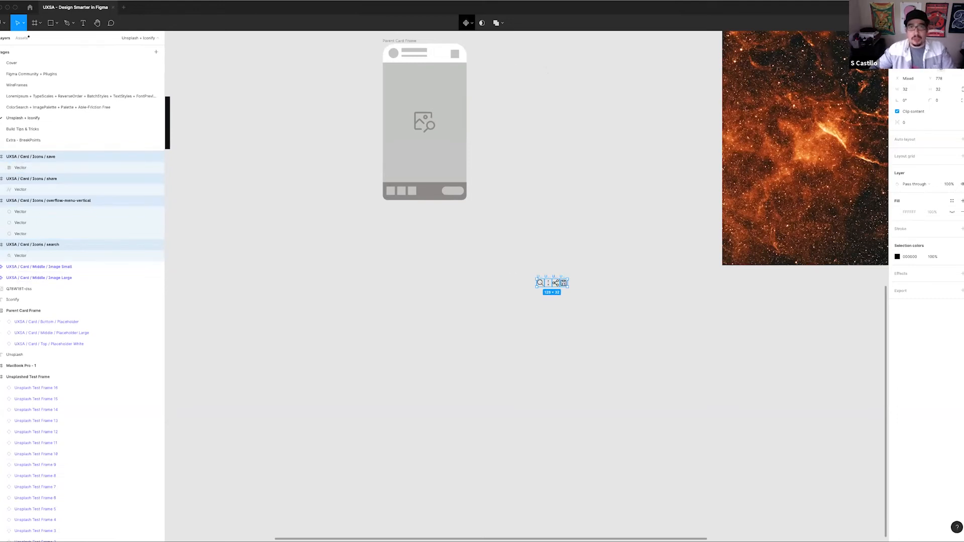
Turn the four icons into multiple components and move them above the small moon image component
click(468, 22)
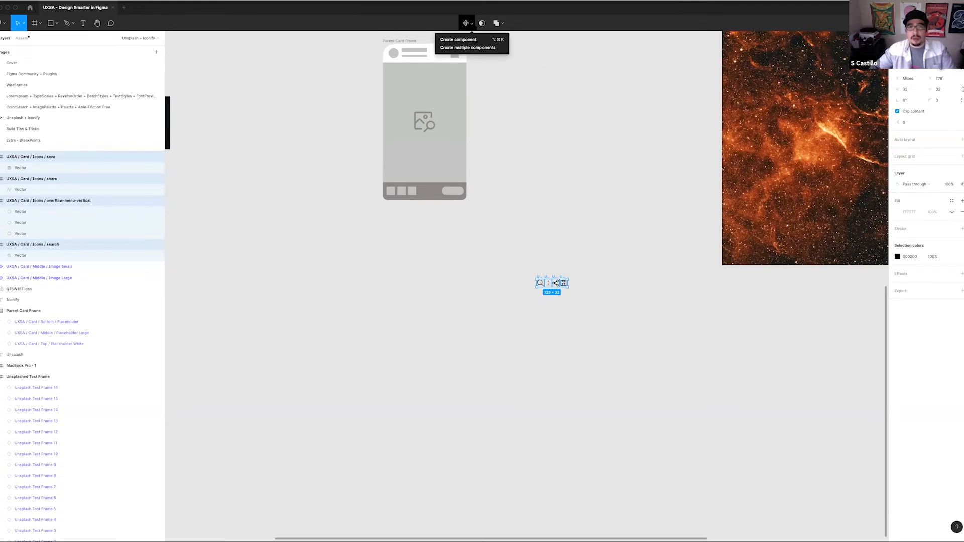
click(469, 48)
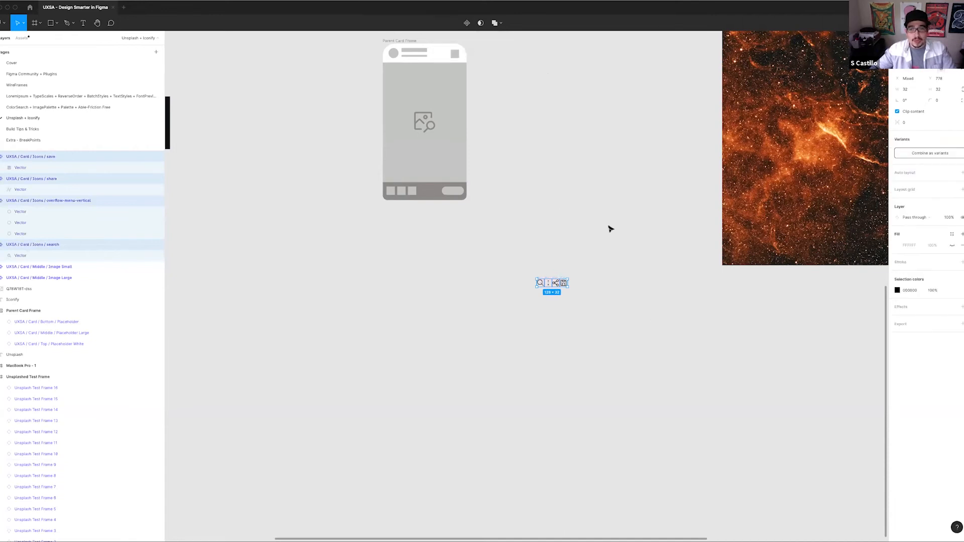
scroll(571, 258, up, 1)
drag(521, 276, 247, 135)
scroll(536, 265, left, 5)
scroll(537, 265, up, 2)
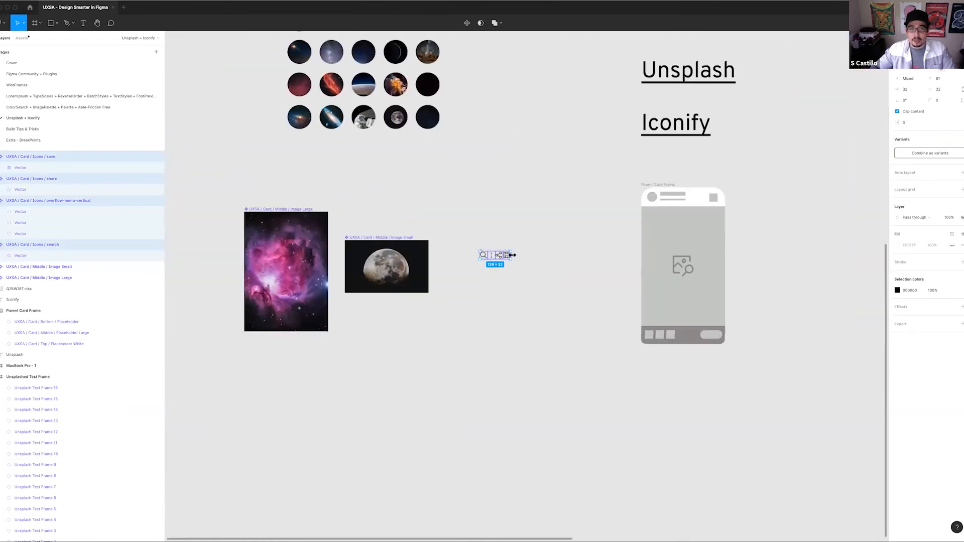
drag(499, 257, 395, 213)
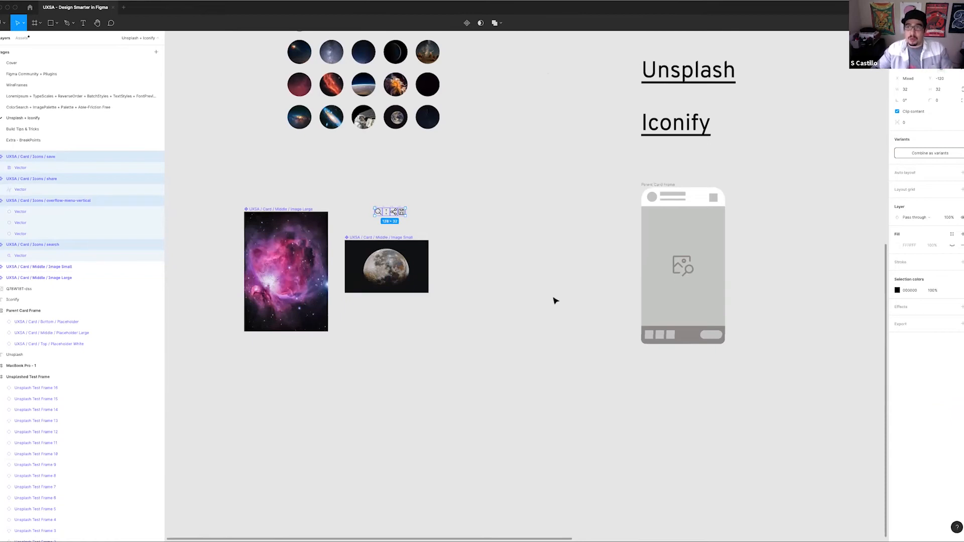
click(565, 242)
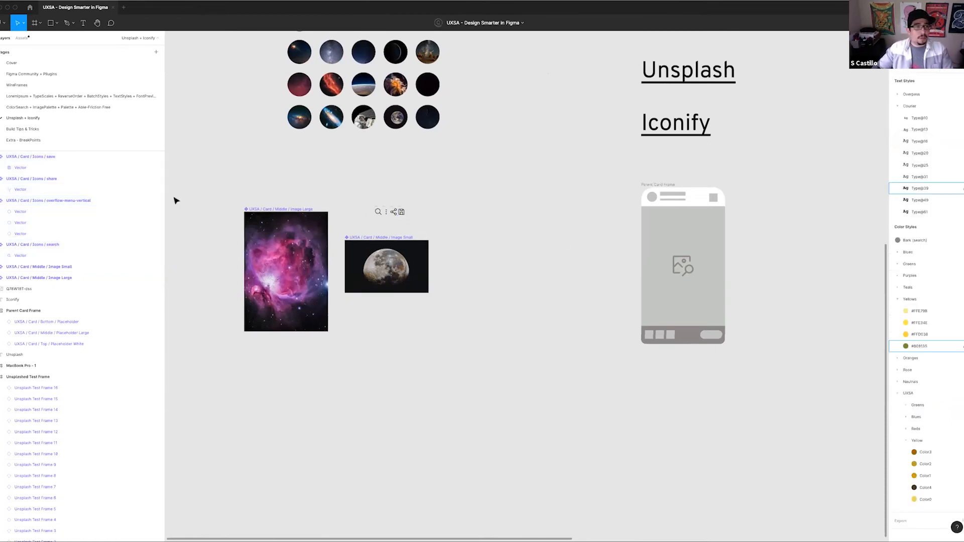
Go to the Build Tips & Tricks page and unhide the _Example Components frame
drag(367, 183, 363, 206)
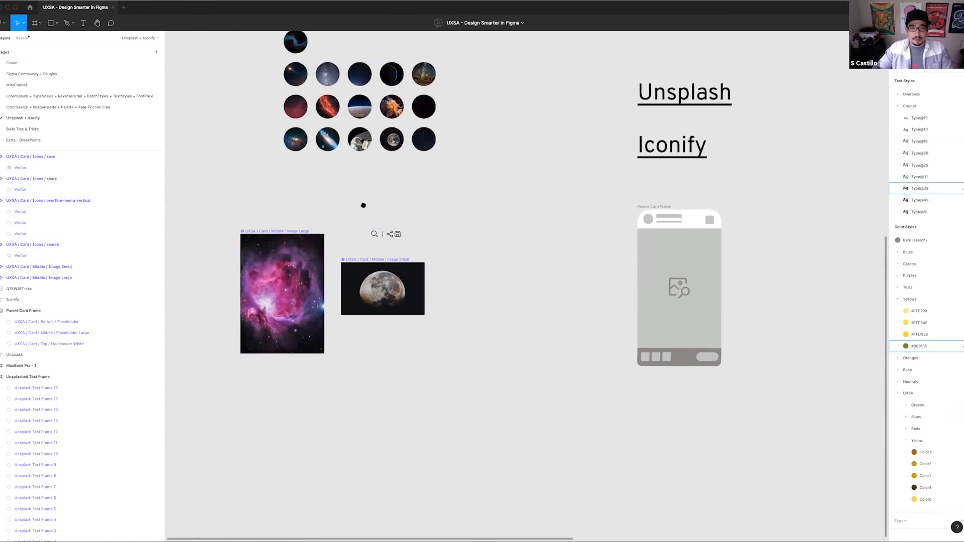
click(36, 129)
drag(594, 209, 435, 248)
click(3, 169)
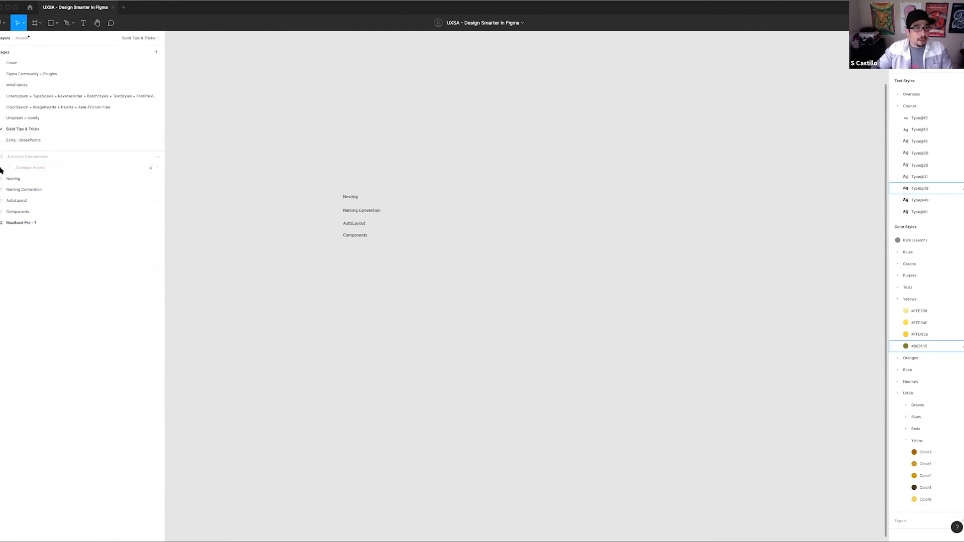
click(157, 156)
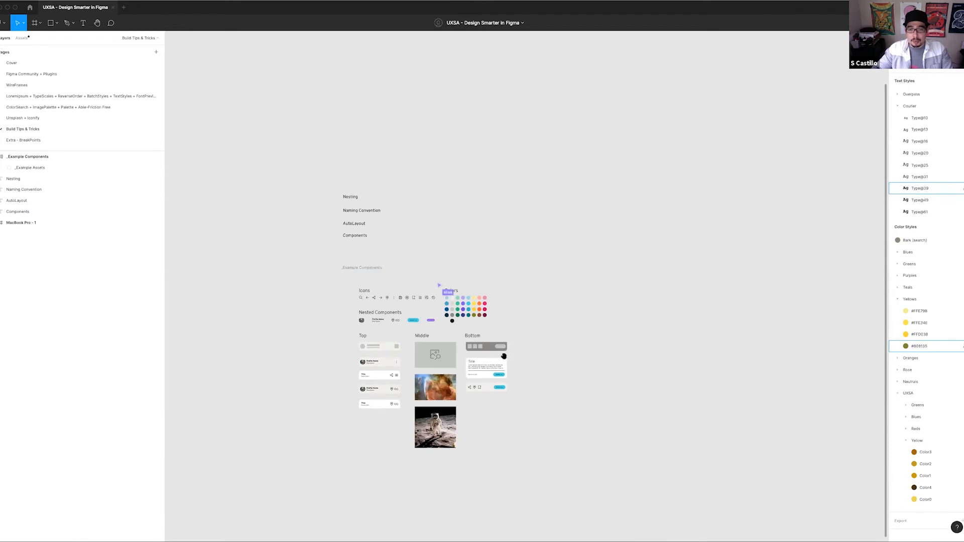
scroll(387, 321, up, 3)
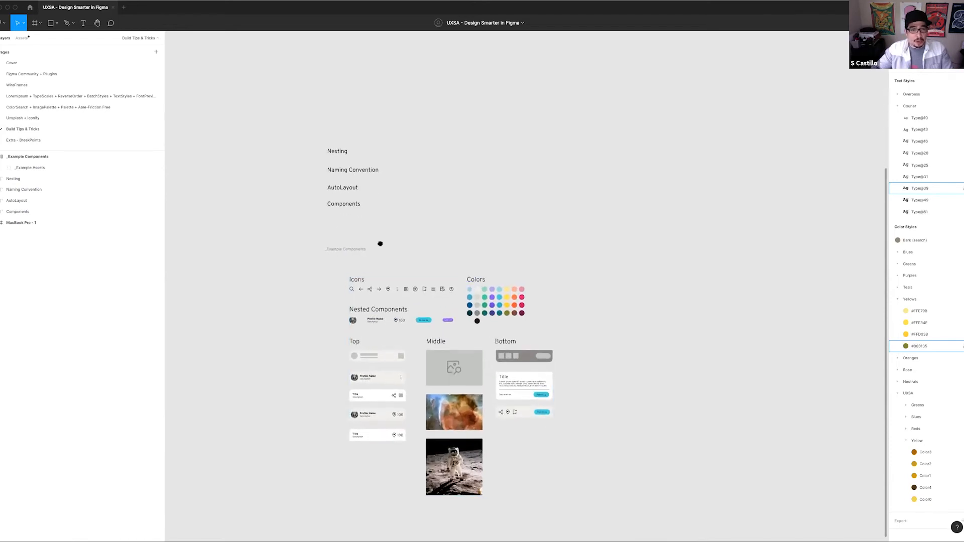
Inspect the profile image and social score components under Nested Components
scroll(380, 244, down, 2)
scroll(347, 340, down, 1)
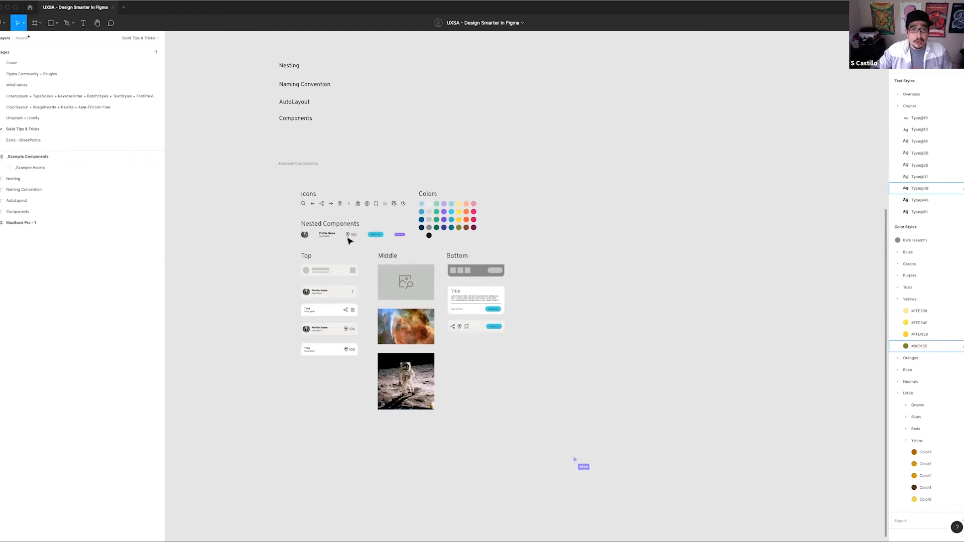
scroll(326, 234, up, 5)
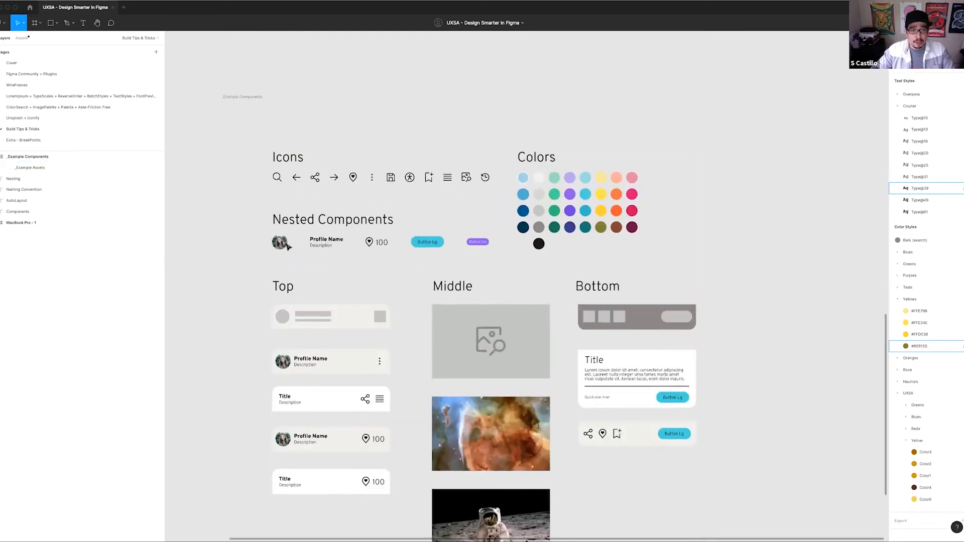
scroll(366, 241, left, 3)
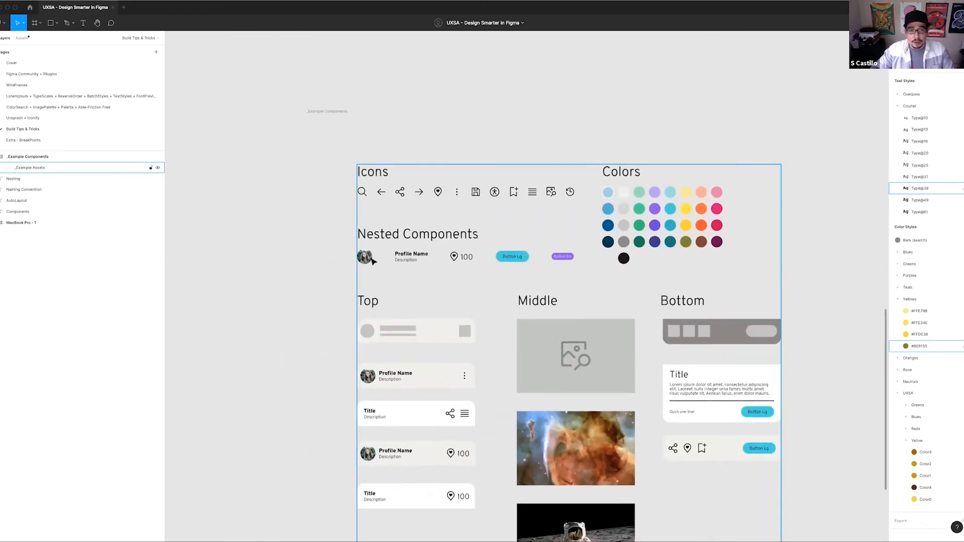
click(360, 257)
scroll(380, 254, left, 2)
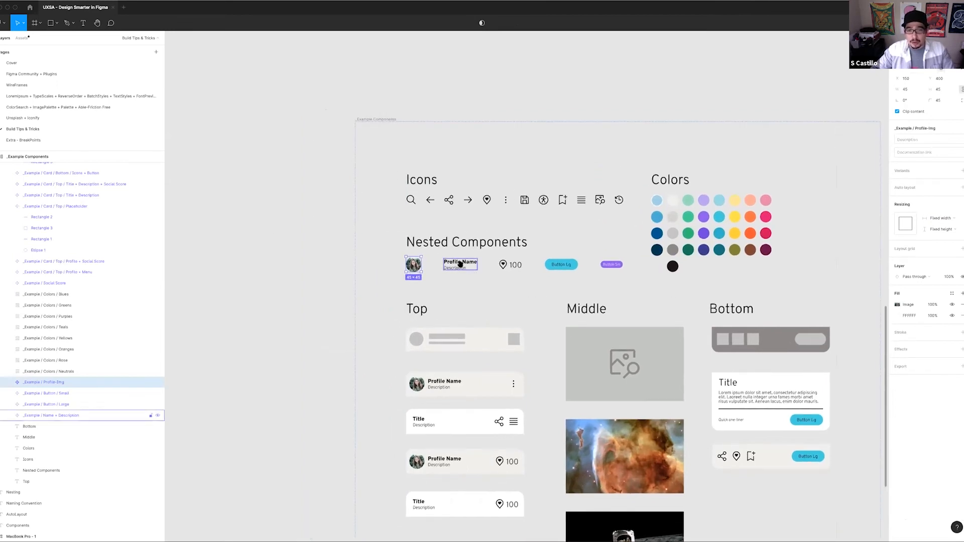
scroll(399, 255, right, 2)
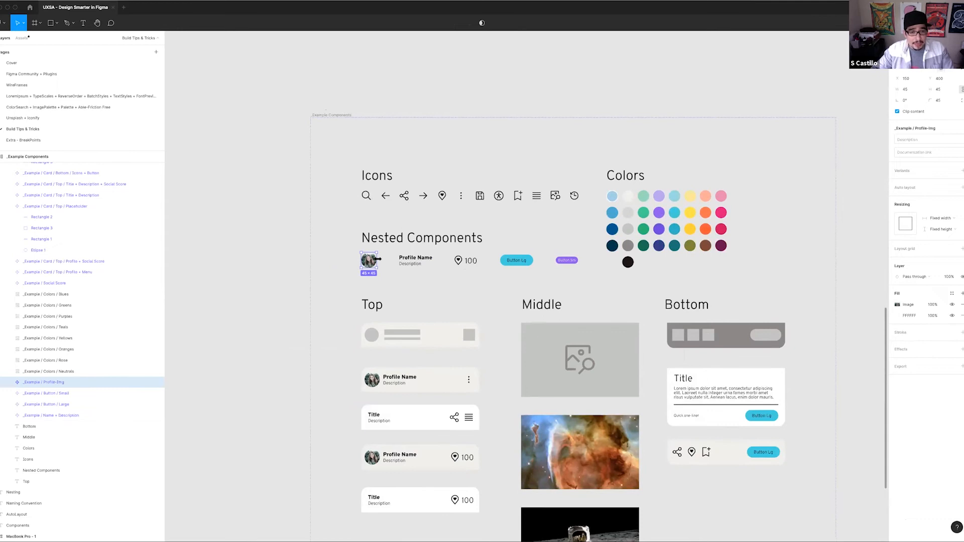
scroll(417, 261, up, 3)
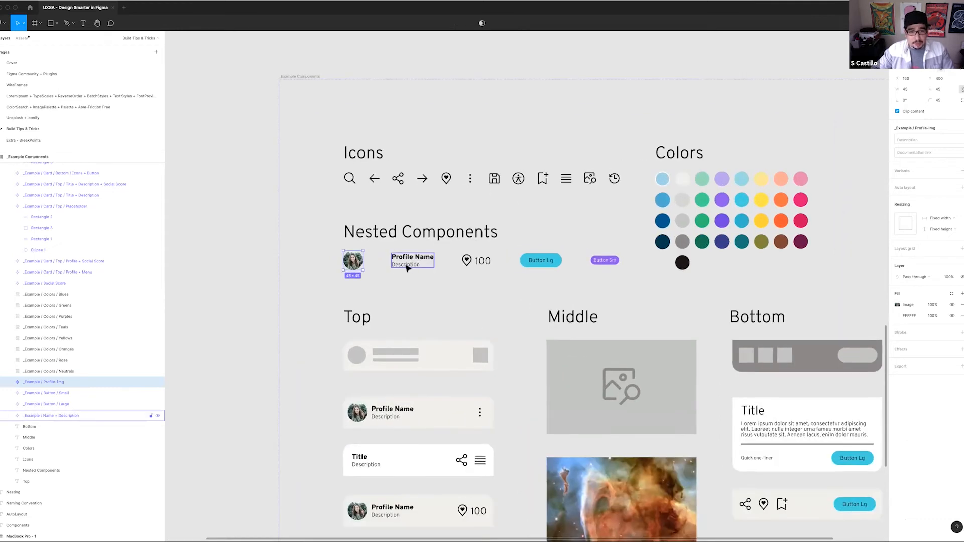
scroll(396, 268, right, 5)
click(378, 268)
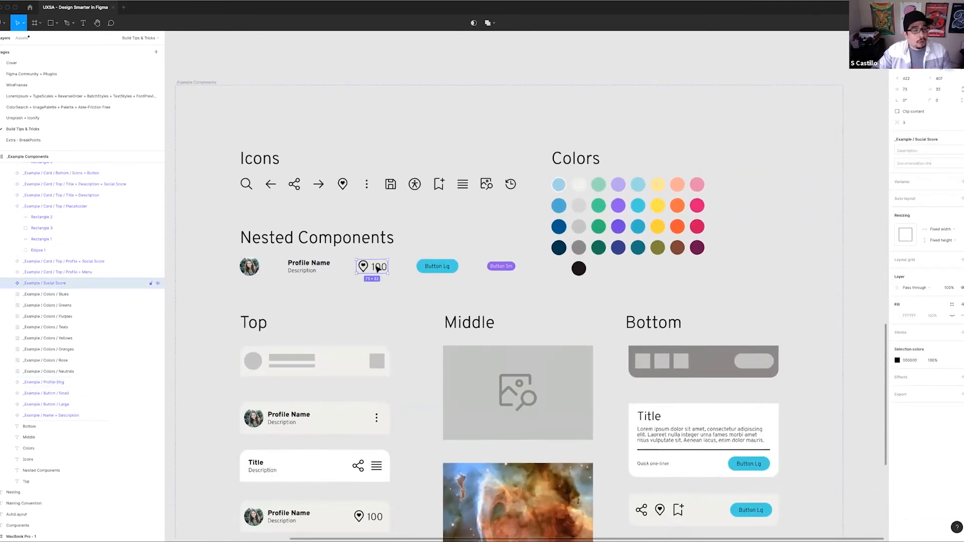
Inspect the large and small button components and the teal column under Colors
click(501, 267)
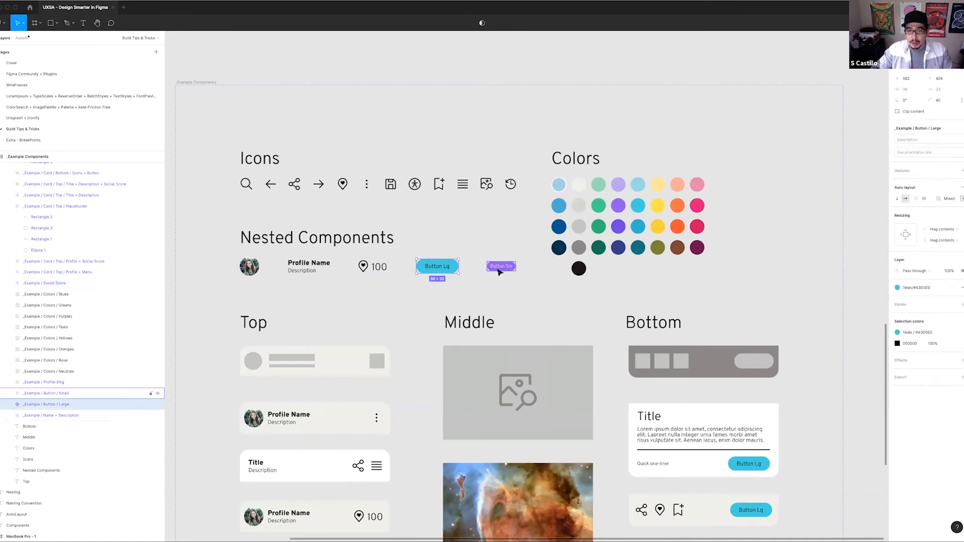
click(445, 268)
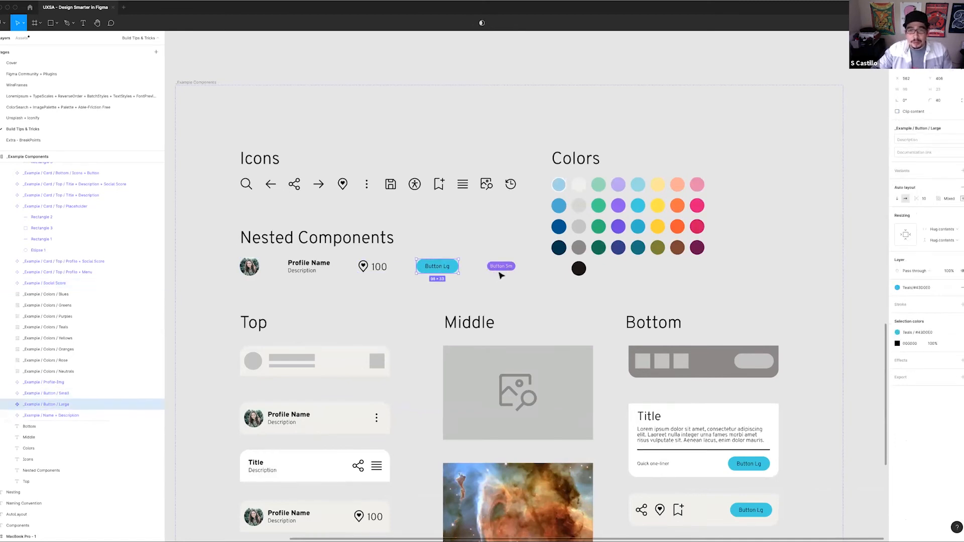
double_click(501, 269)
scroll(507, 269, right, 4)
click(561, 250)
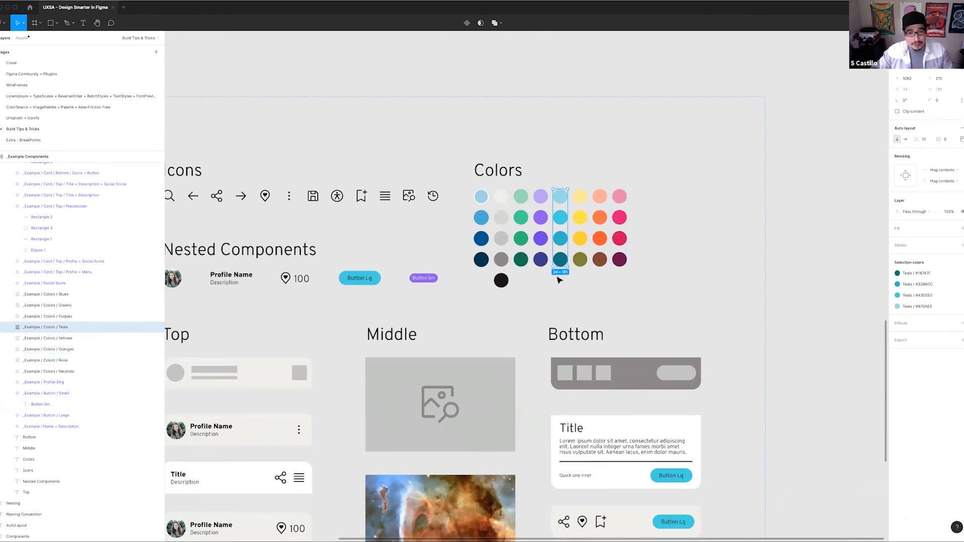
Look over the Top, Middle and Bottom card components and inspect the Bottom card with icons and a button
scroll(556, 278, down, 5)
scroll(556, 279, down, 2)
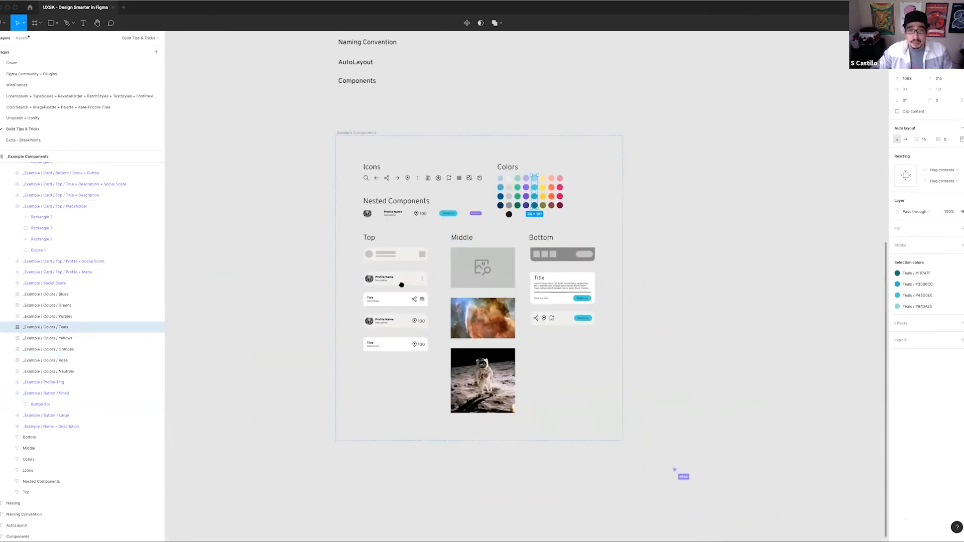
scroll(400, 280, up, 2)
scroll(358, 266, up, 3)
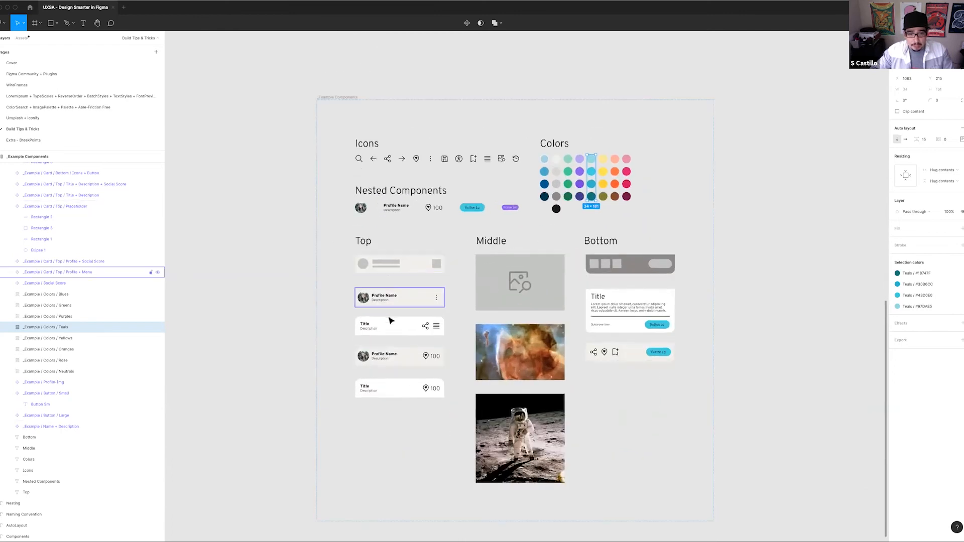
scroll(417, 352, right, 3)
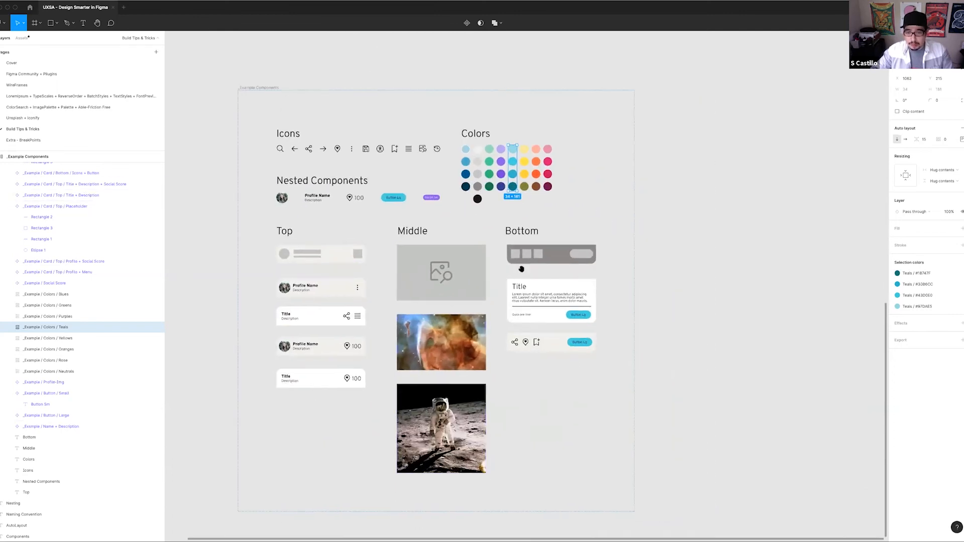
scroll(479, 272, right, 2)
click(488, 325)
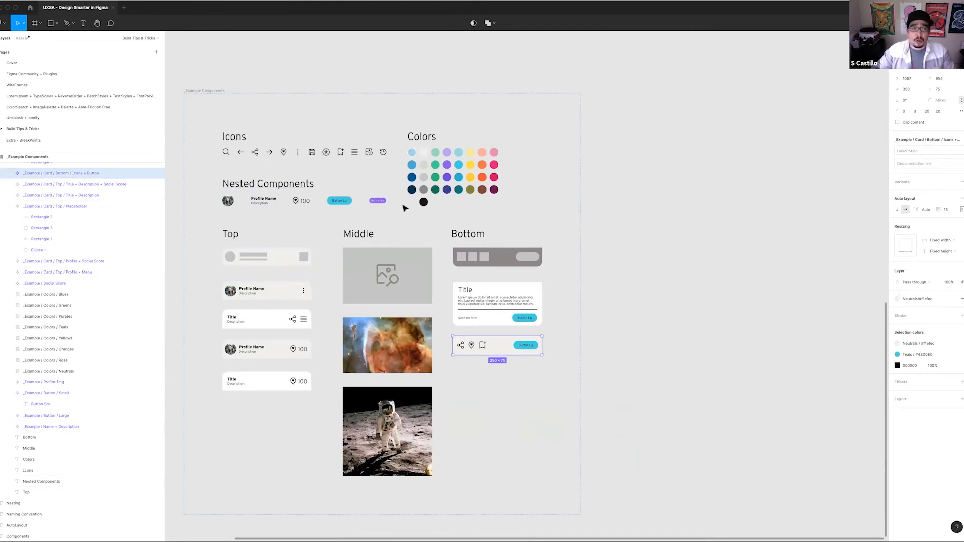
Check which text style is applied to the Profile Name text in the nested name and description component
scroll(260, 196, up, 5)
double_click(266, 208)
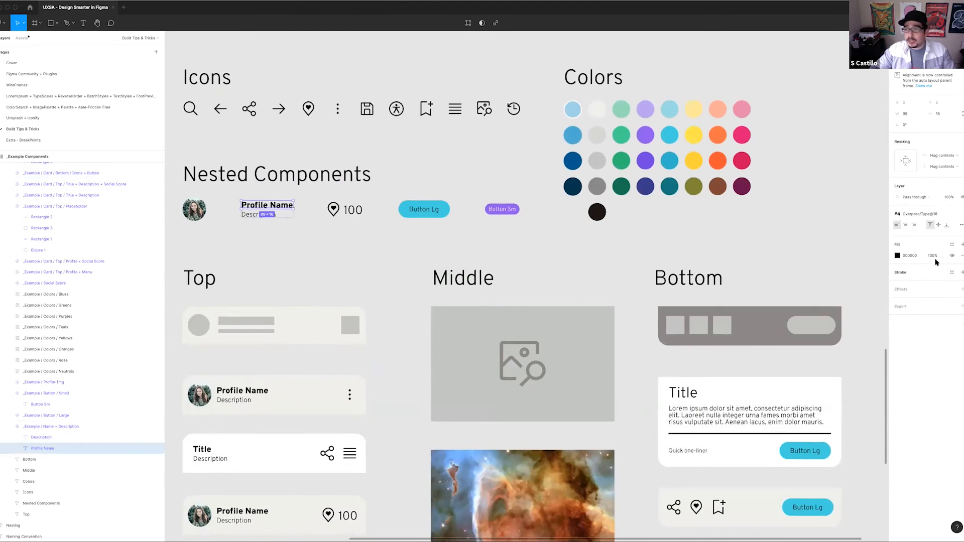
click(915, 215)
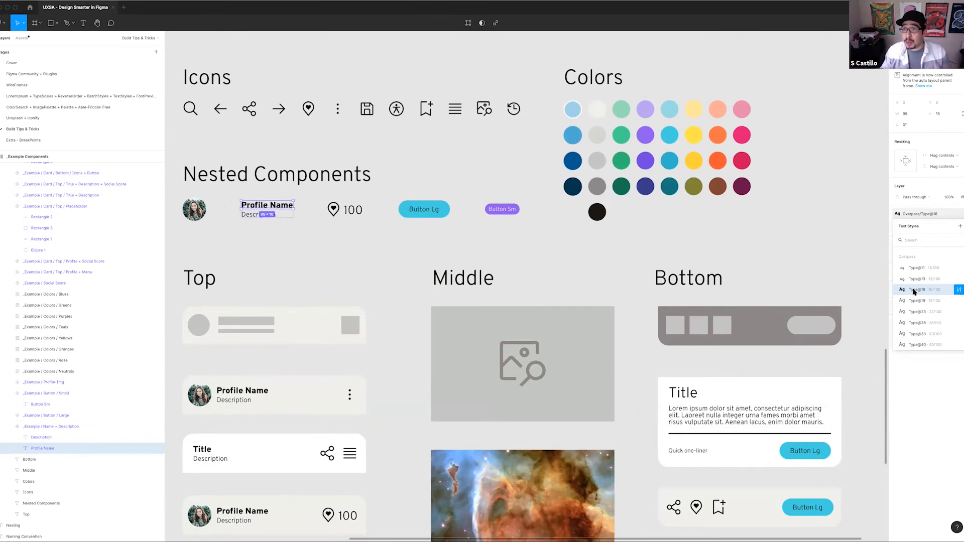
click(321, 259)
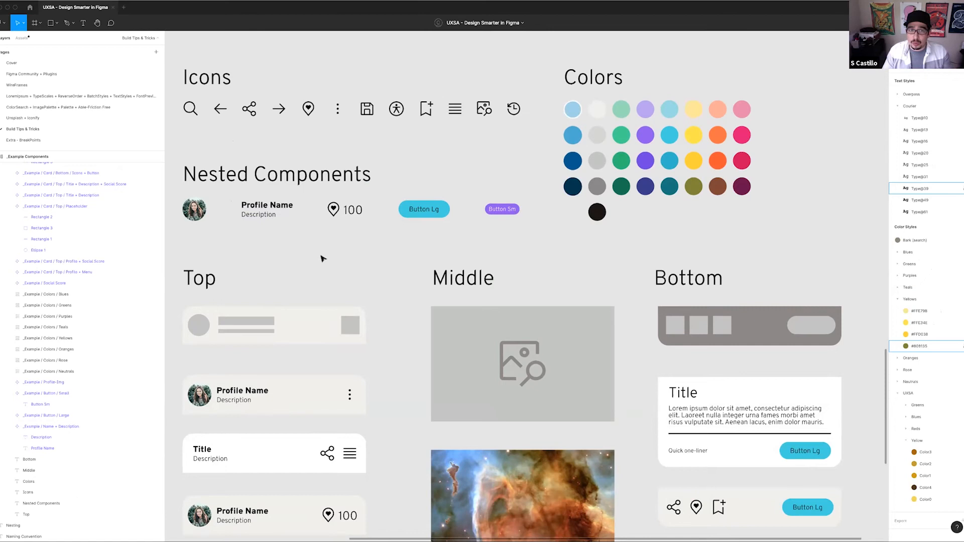
Ungroup the _Example Components frame and the _Example Assets group so the components sit directly on the page
scroll(322, 201, down, 3)
drag(306, 211, 424, 191)
scroll(424, 191, down, 2)
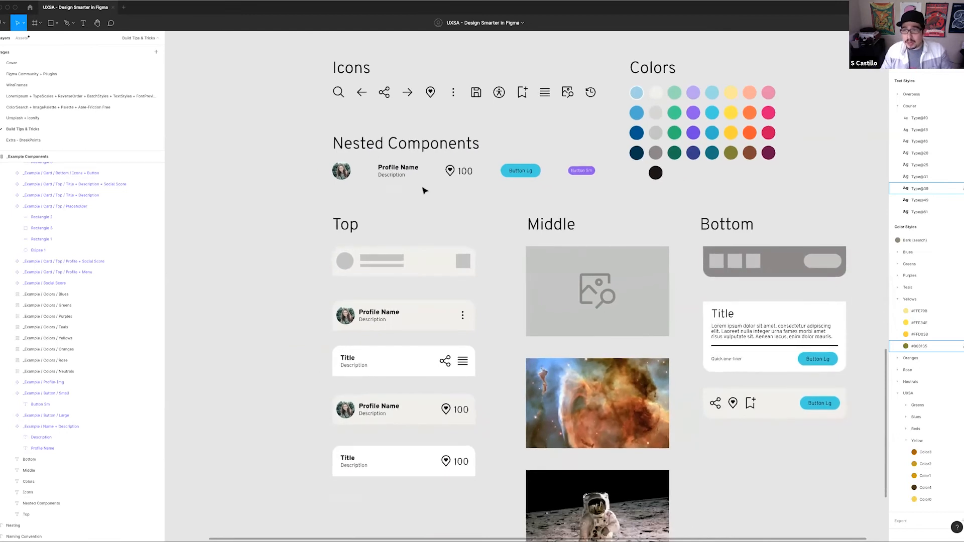
key(ctrl+a)
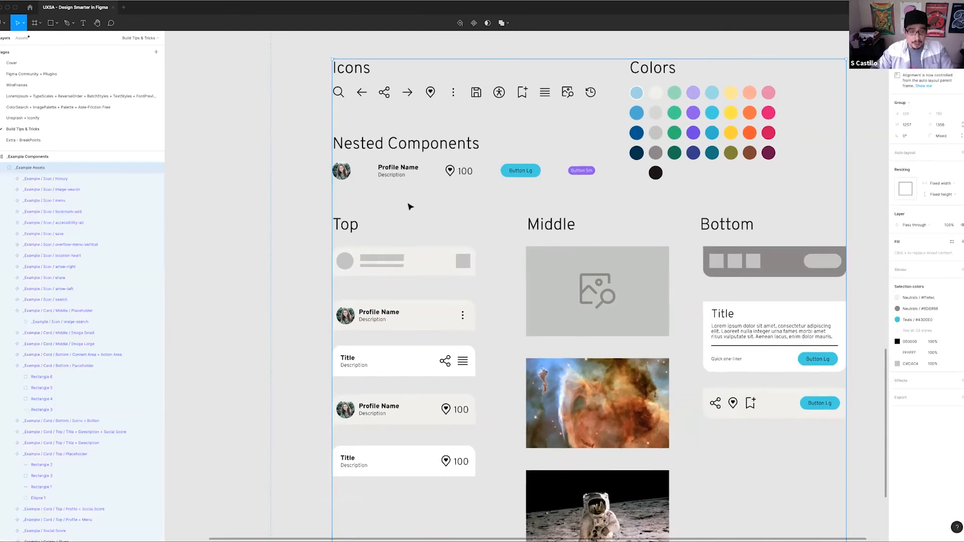
key(shift+a)
key(ctrl+z)
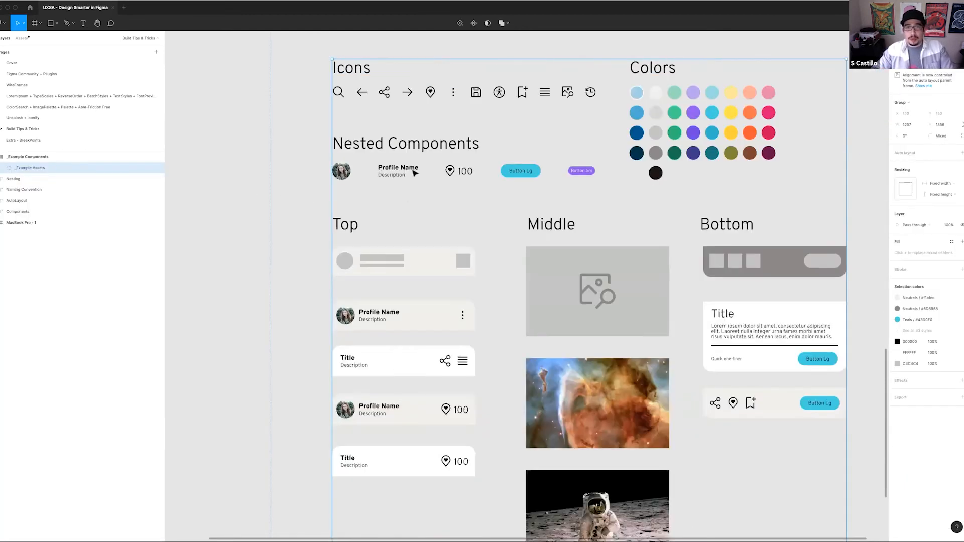
click(49, 157)
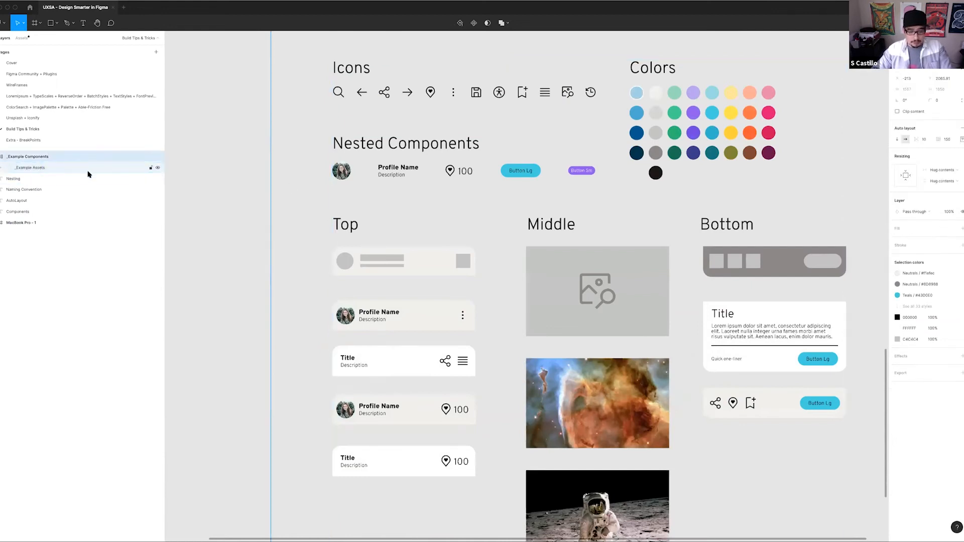
key(ctrl+shift+g)
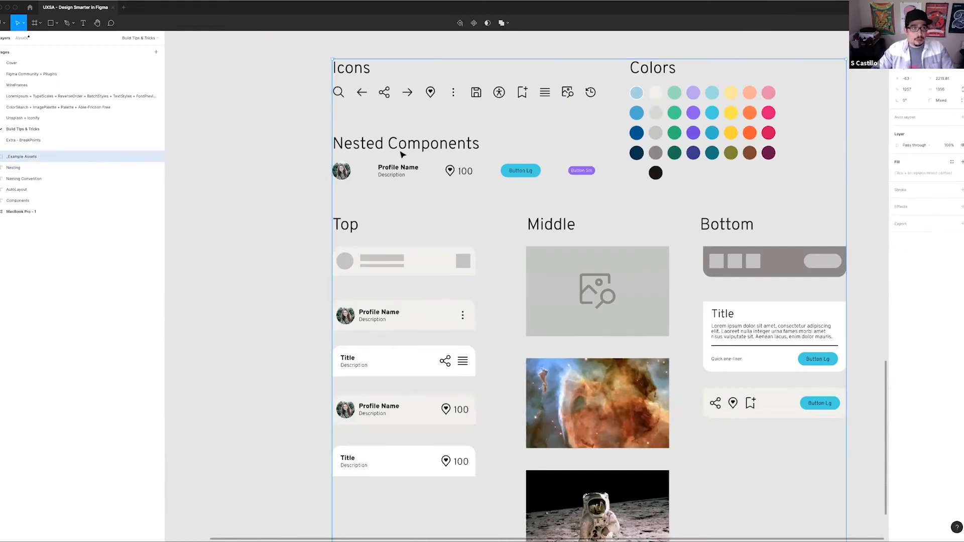
key(super+shift+g)
click(293, 194)
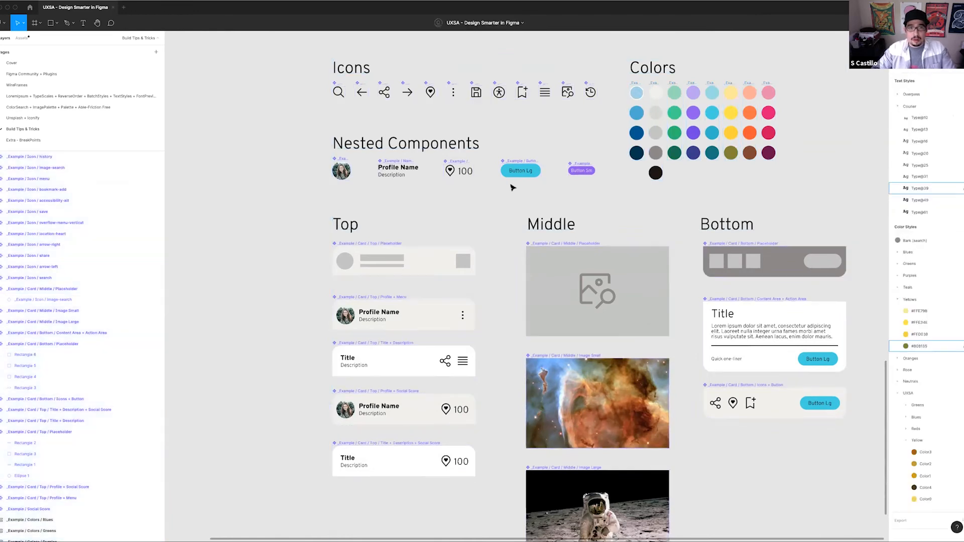
Examine the slash-based names above the icon, nested, card and color components on the canvas
scroll(512, 187, right, 5)
scroll(519, 247, down, 2)
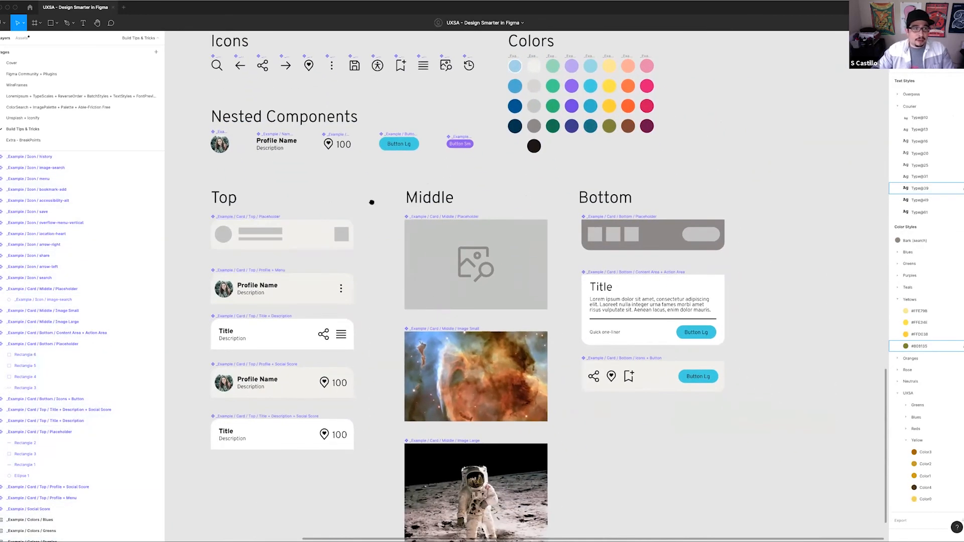
scroll(372, 202, up, 1)
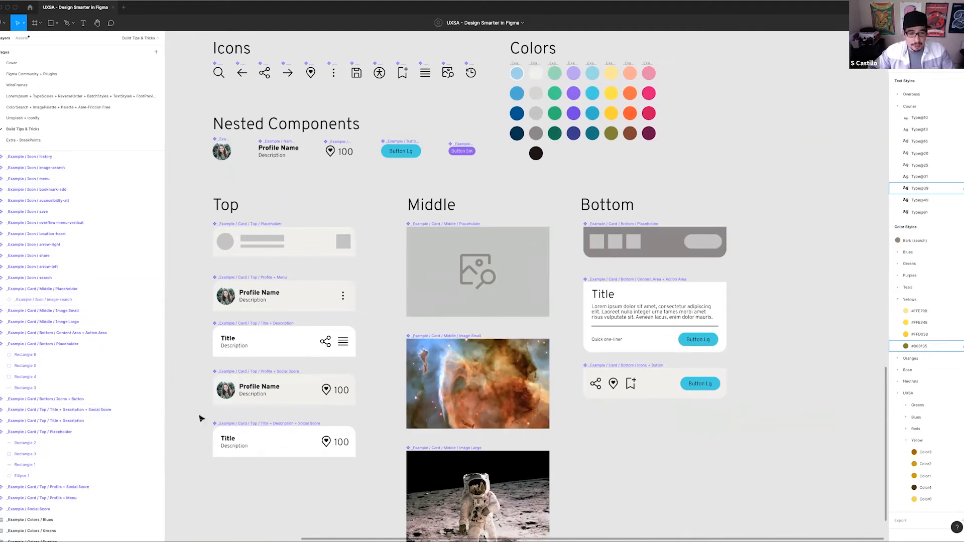
scroll(475, 235, up, 1)
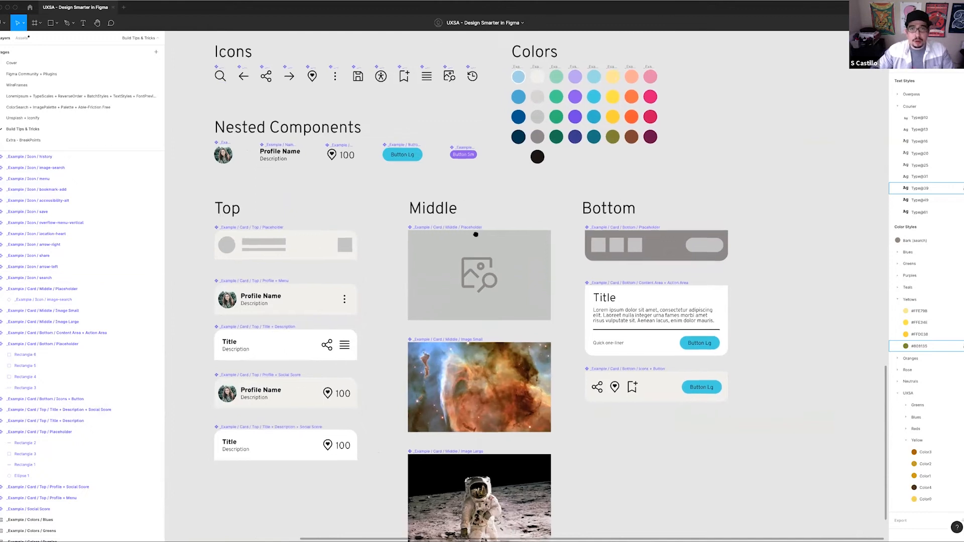
scroll(476, 234, up, 5)
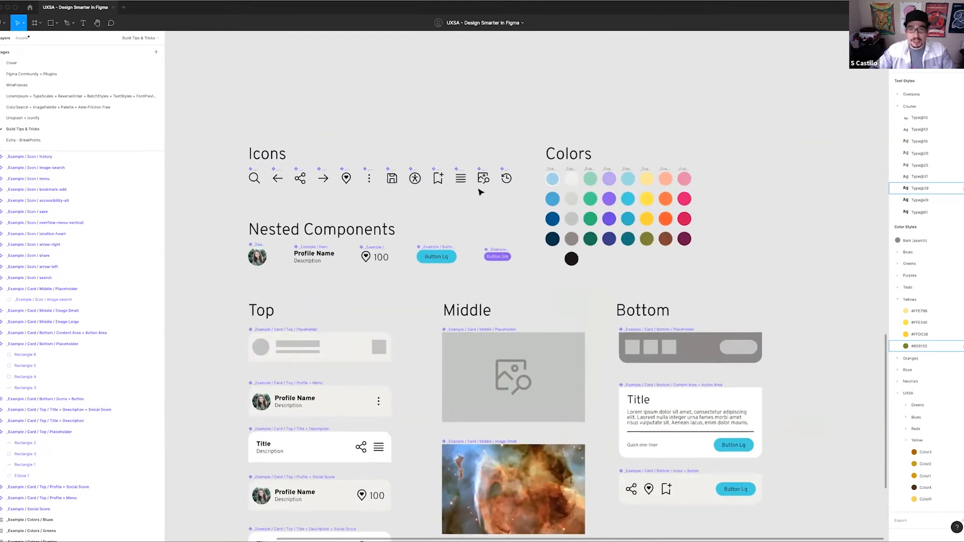
scroll(479, 191, right, 3)
scroll(405, 199, up, 3)
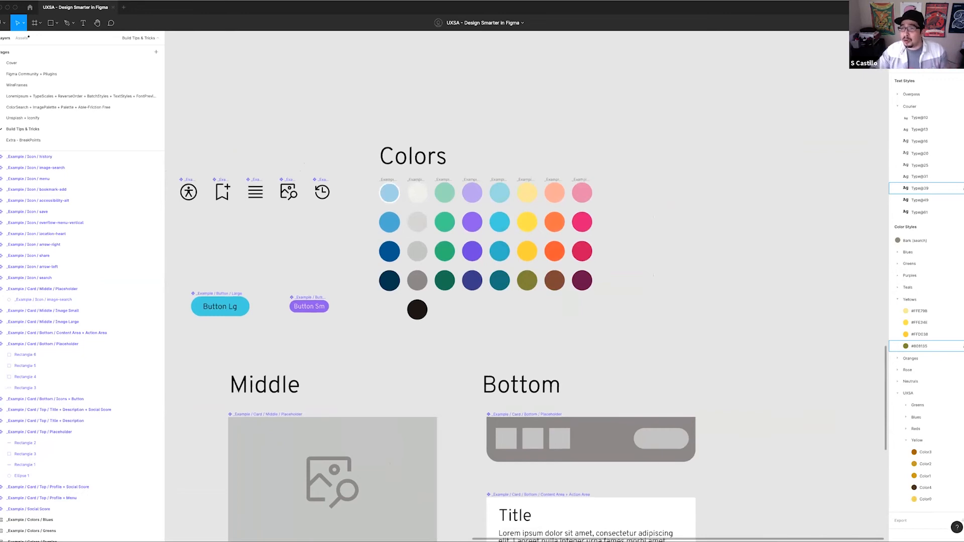
Collapse the Yellows color styles and expand the _Example / Colors / Blues frame to examine its swatch layer names
click(899, 301)
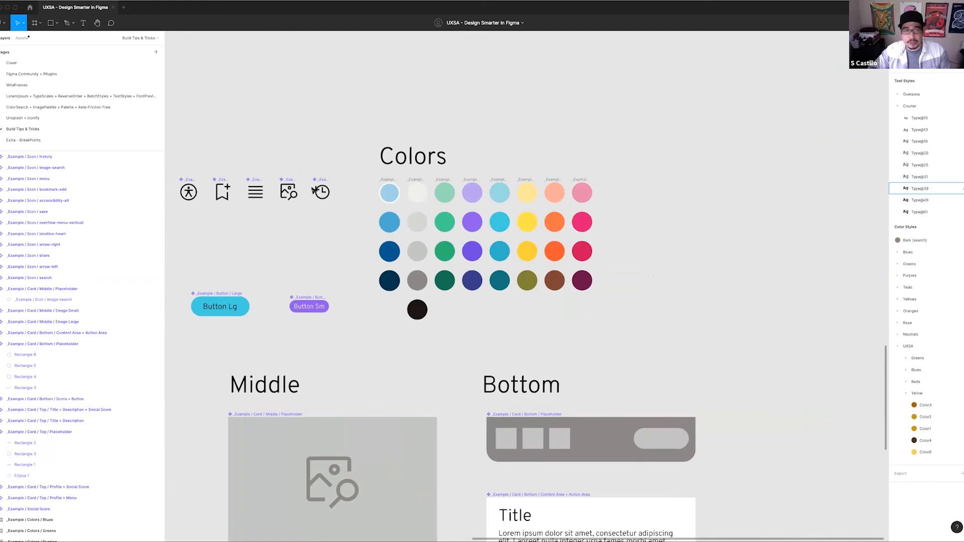
click(391, 180)
scroll(33, 460, down, 5)
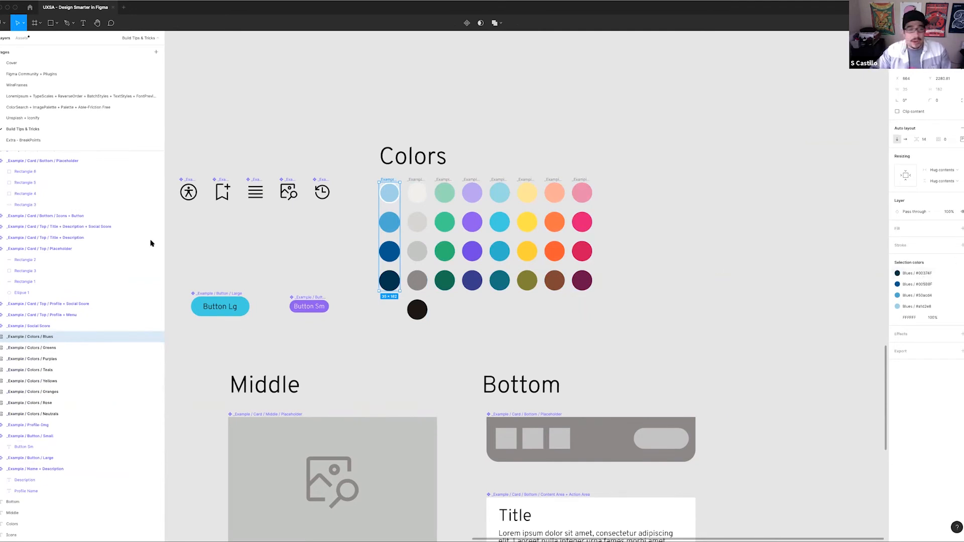
click(2, 337)
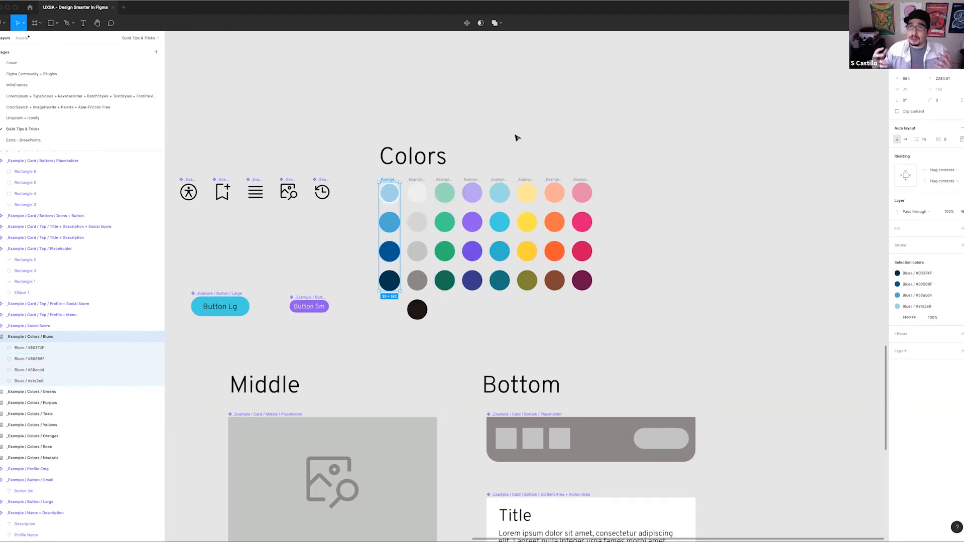
Stack copies of the Top, Middle and Bottom placeholder cards on empty canvas beside the Bottom column and select all three
scroll(530, 179, down, 10)
drag(561, 179, 440, 200)
scroll(436, 208, up, 2)
scroll(437, 213, up, 3)
drag(213, 274, 706, 266)
drag(345, 296, 654, 309)
drag(436, 269, 655, 335)
drag(591, 237, 697, 366)
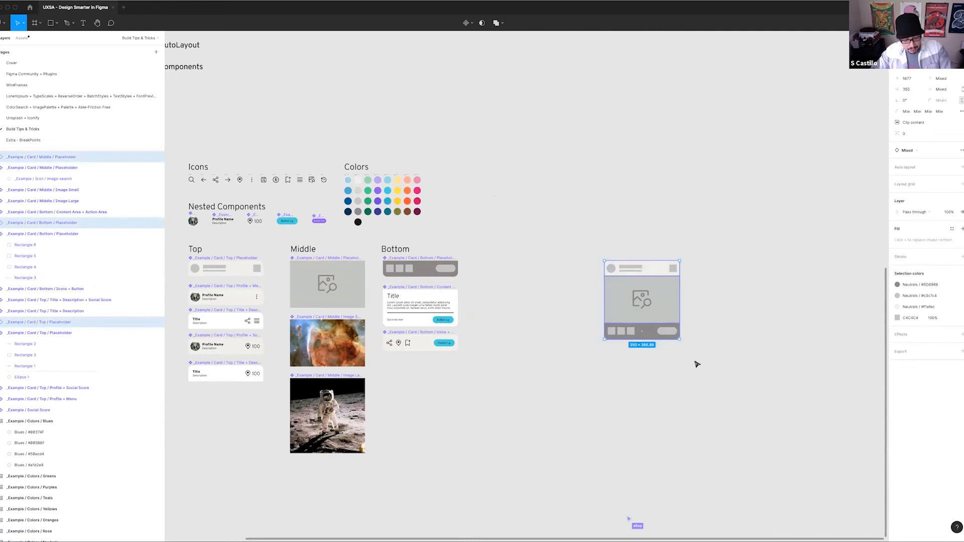
Wrap the three stacked placeholders in a frame with vertical auto layout, and select its top placeholder instance
key(super+alt+g)
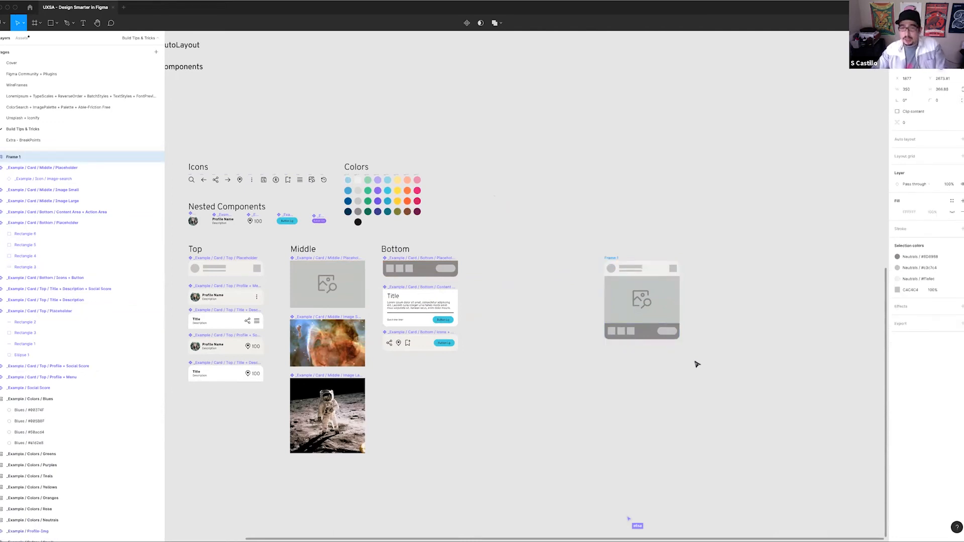
key(shift+a)
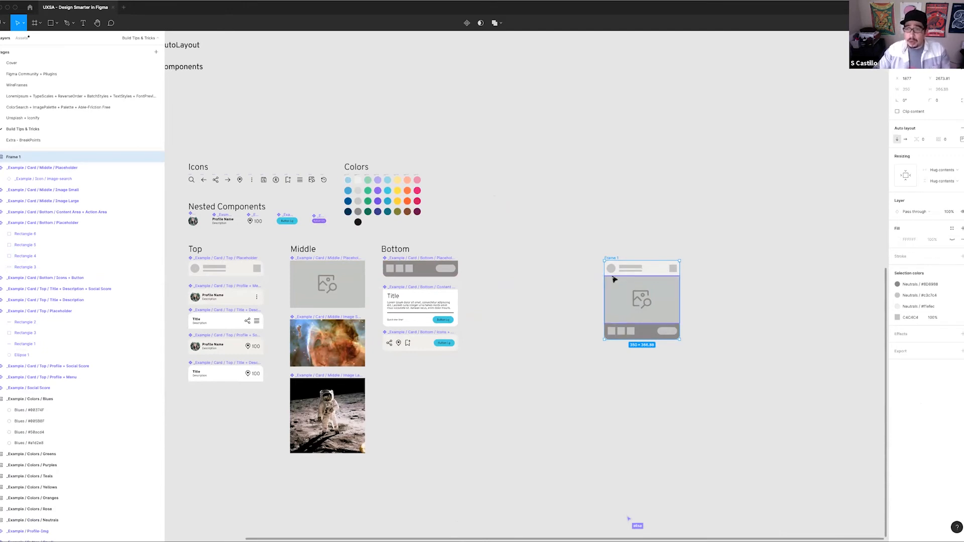
scroll(610, 222, right, 1)
click(598, 256)
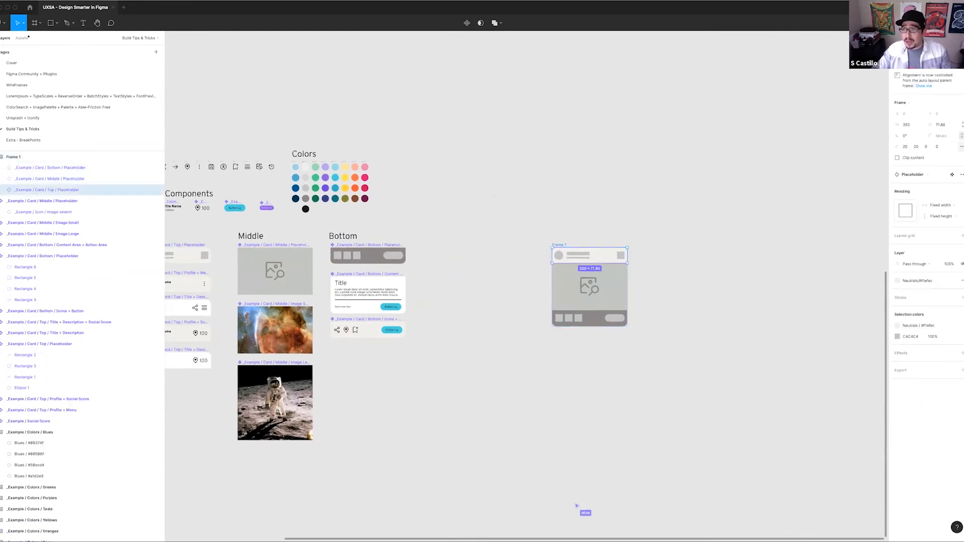
Swap the card's top placeholder instance for Profile + Menu, and replace that with Profile + Social Score
click(928, 179)
click(910, 240)
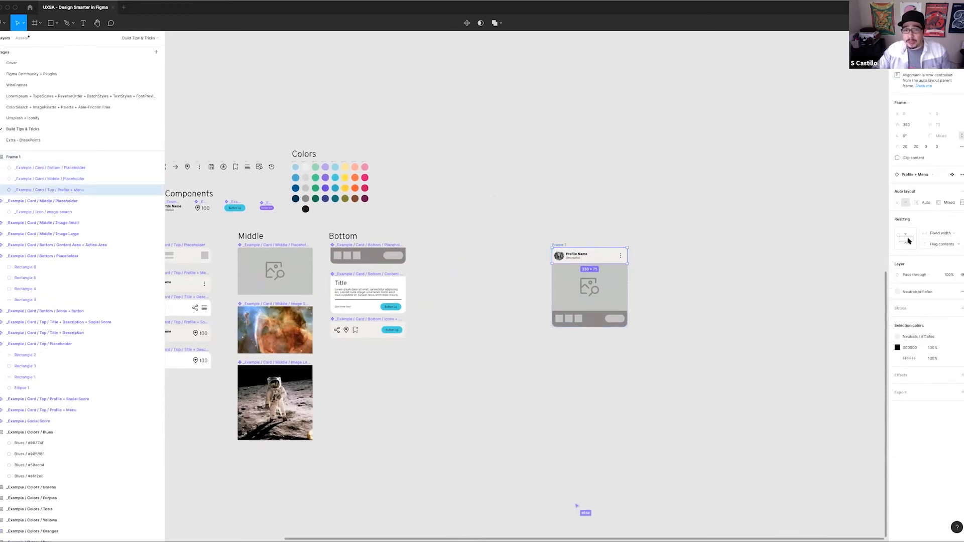
click(924, 176)
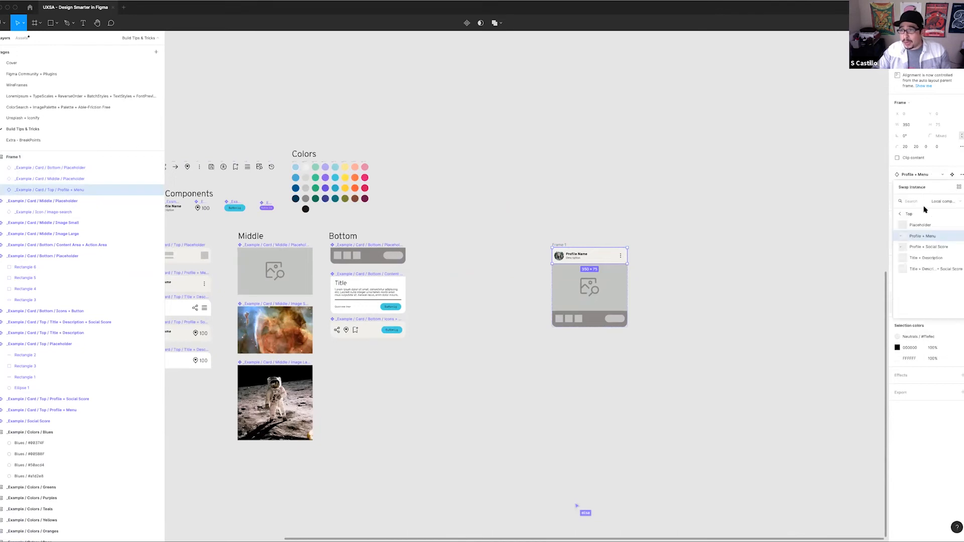
click(925, 249)
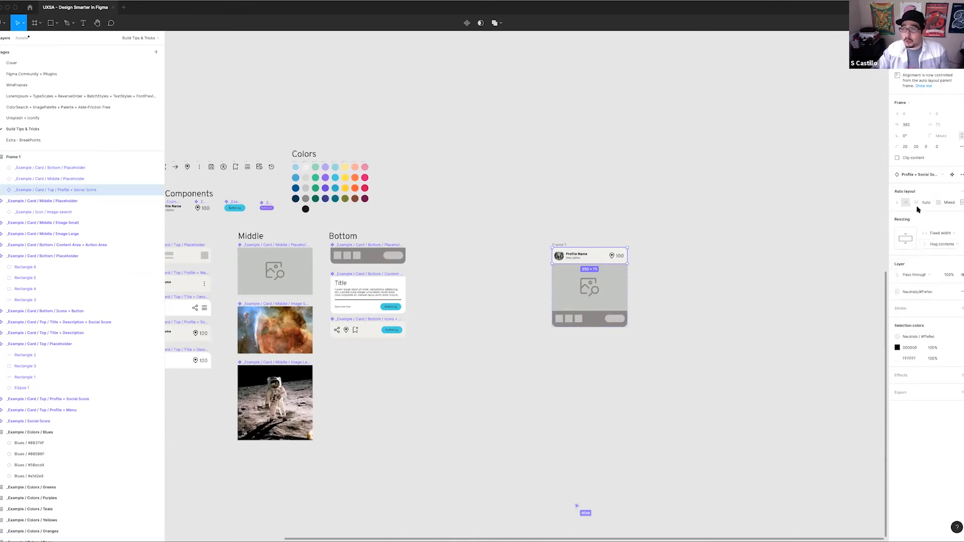
Swap the card's middle placeholder instance for Image Large
click(574, 295)
click(929, 163)
click(934, 215)
Swap the card's bottom placeholder instance for Content Area + Action Area
scroll(609, 343, up, 5)
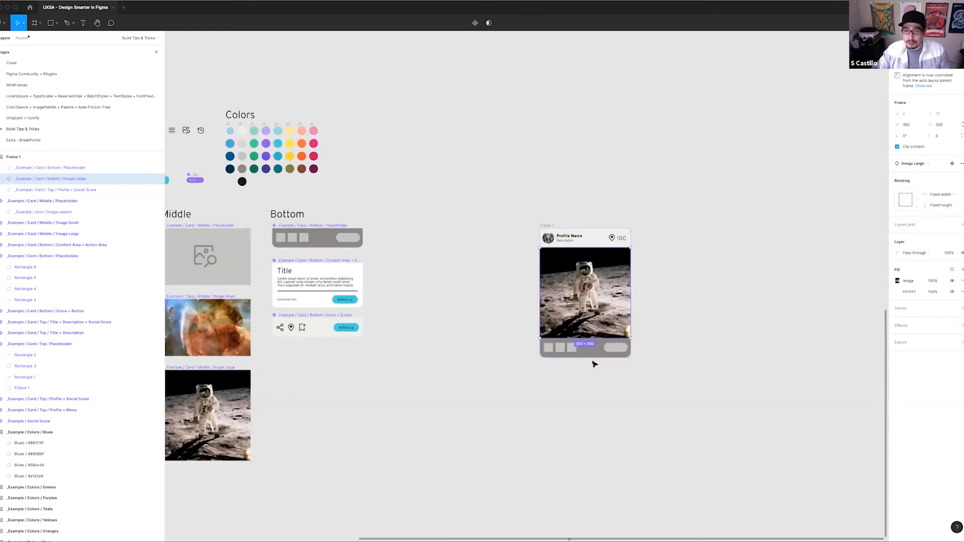
click(595, 356)
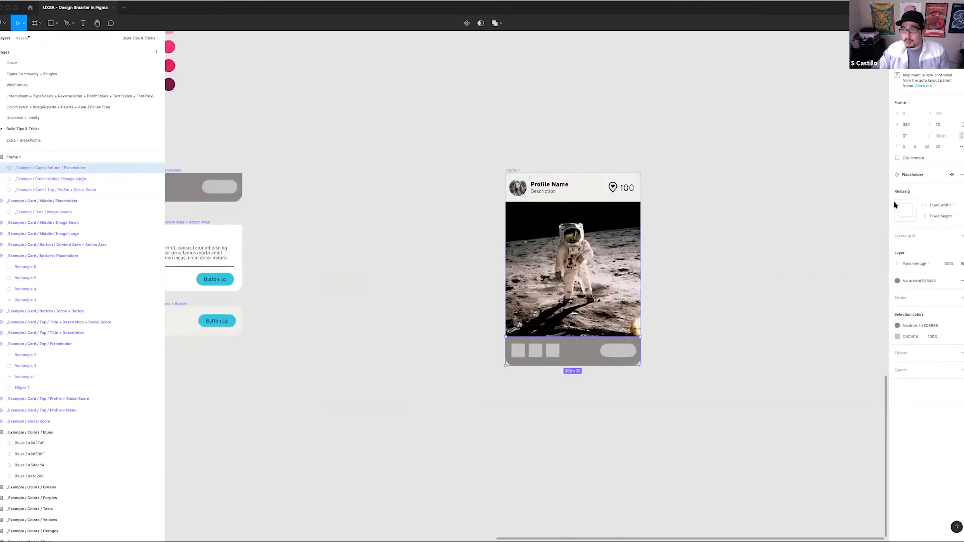
click(930, 175)
click(928, 227)
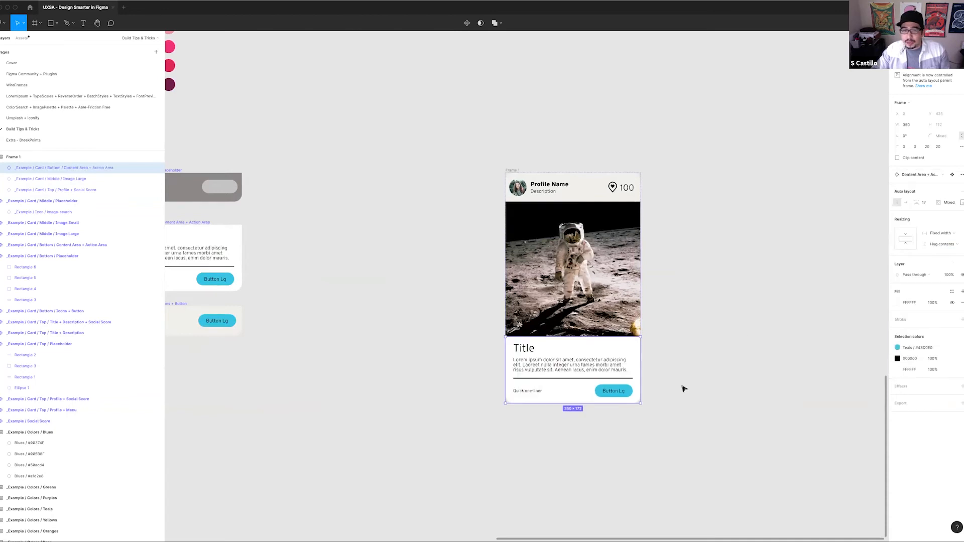
Fill the card's description text with 2 generated paragraphs using the Lorem ipsum plugin
double_click(593, 371)
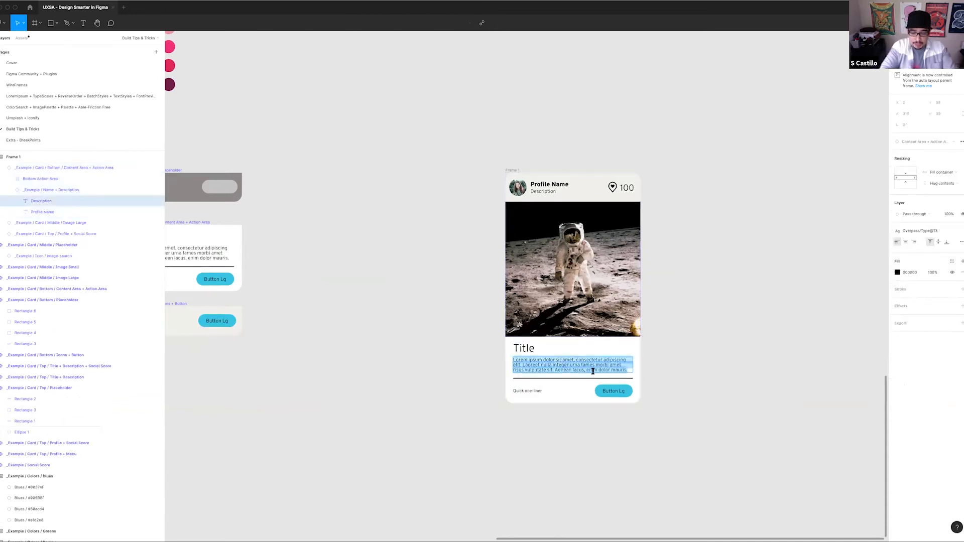
key(super+slash)
text(lore)
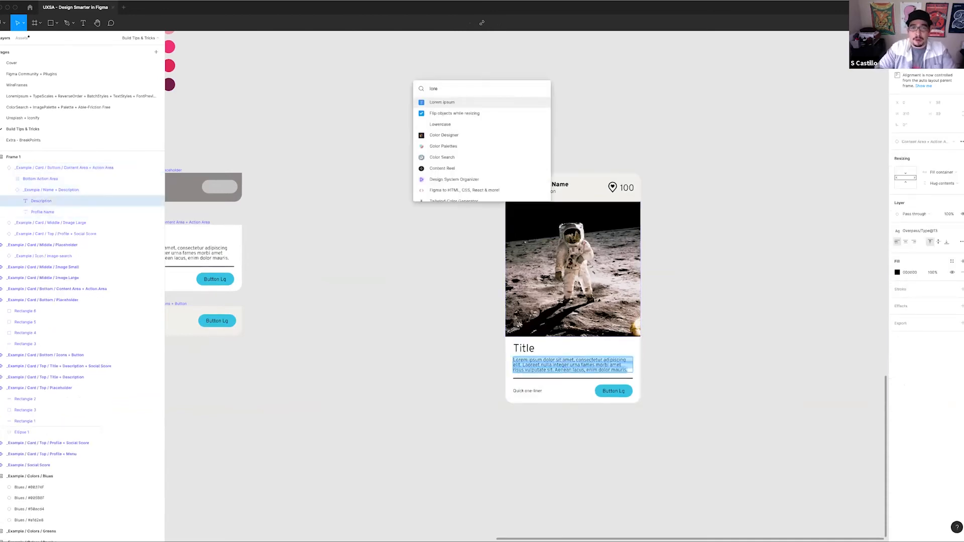
key(Return)
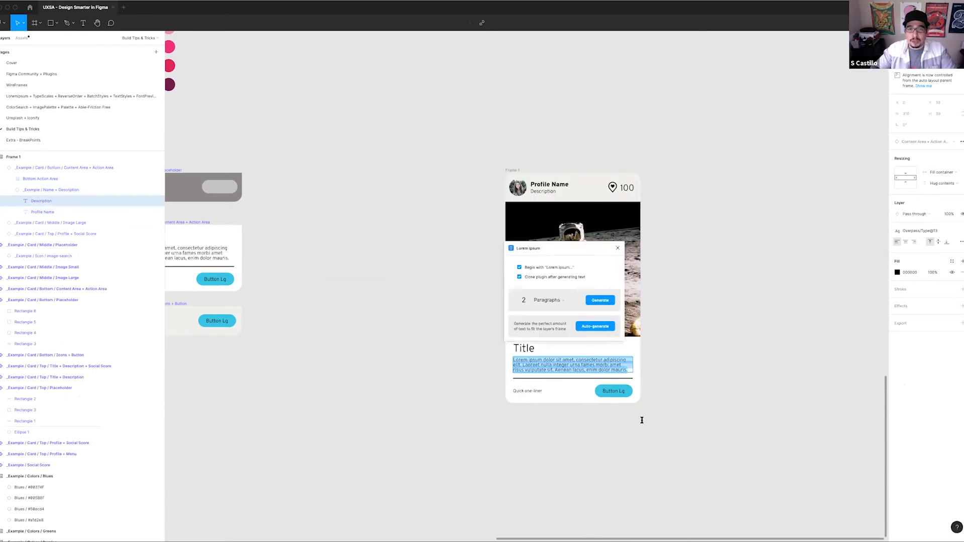
click(600, 301)
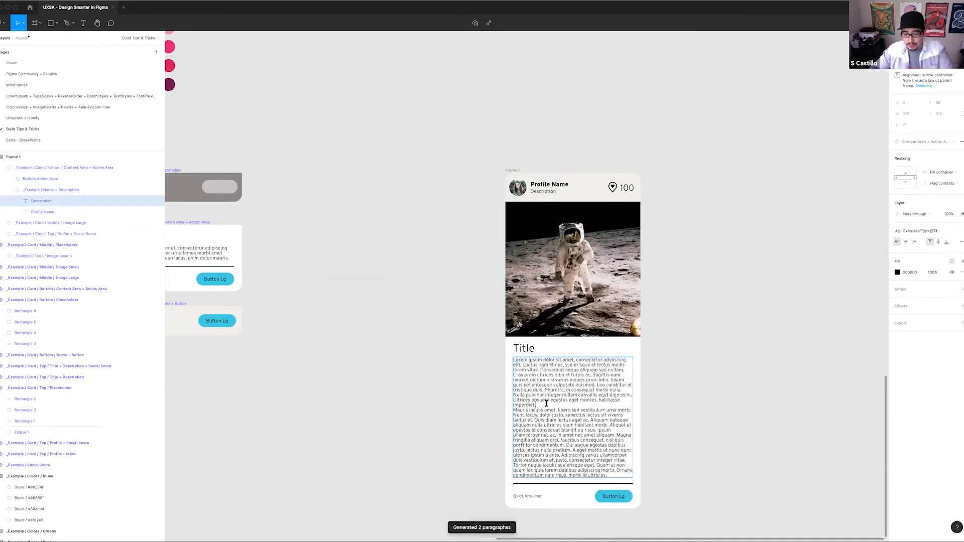
Insert a blank line between the description's two paragraphs and deselect the card
key(Return)
click(690, 367)
scroll(689, 367, down, 1)
click(689, 368)
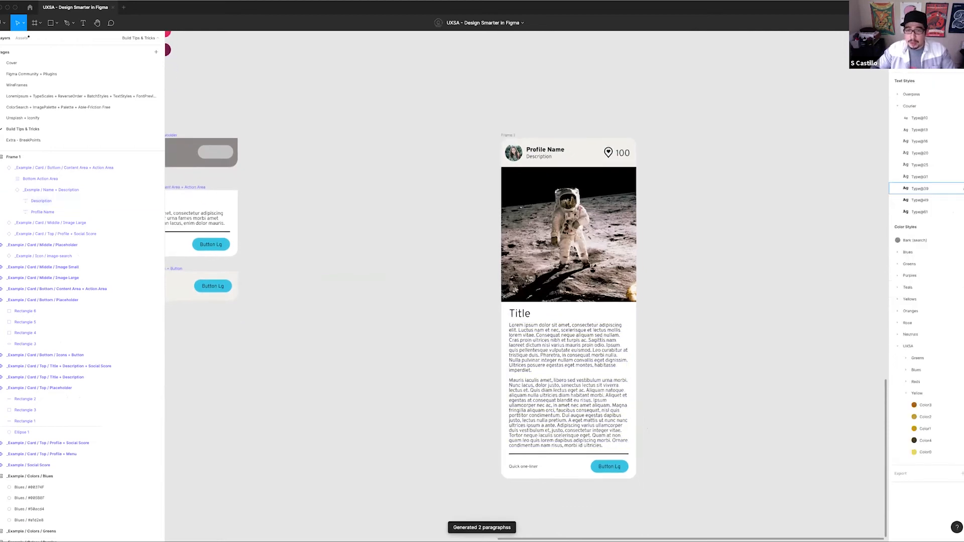
Examine the assembled card against the Top, Middle and Bottom component columns, selecting the Content Area + Action Area component
scroll(581, 273, down, 2)
scroll(581, 273, right, 3)
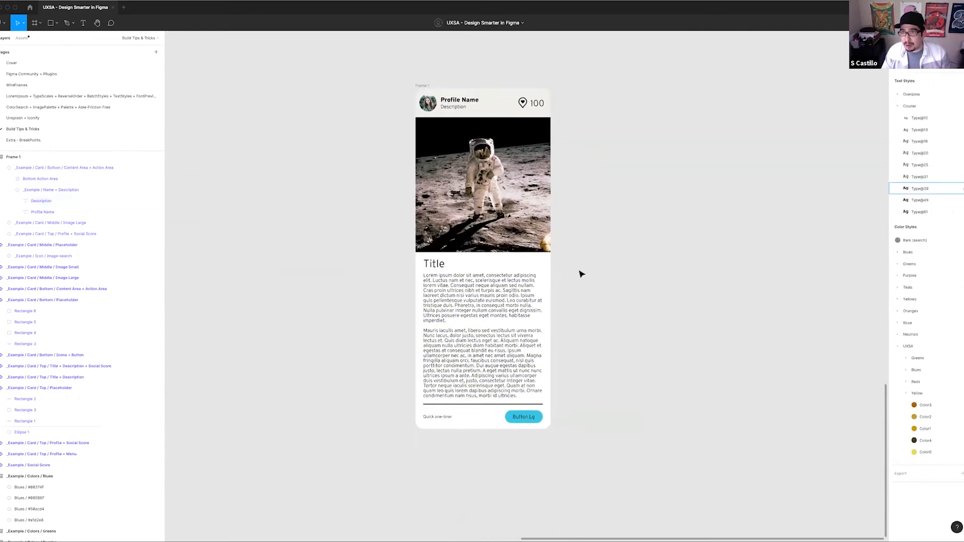
scroll(463, 180, left, 2)
scroll(461, 181, down, 1)
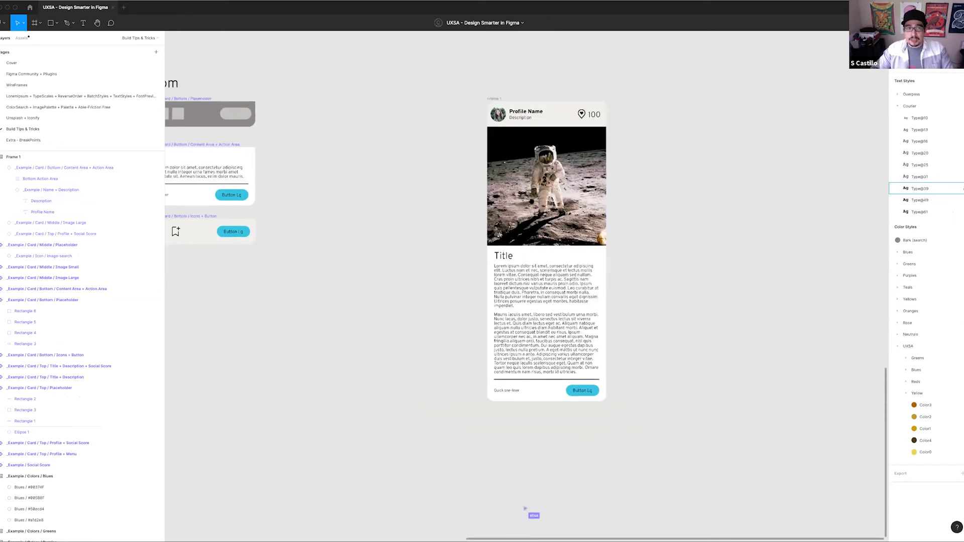
scroll(522, 183, left, 4)
scroll(524, 183, left, 3)
click(525, 185)
scroll(496, 205, right, 3)
scroll(496, 205, up, 1)
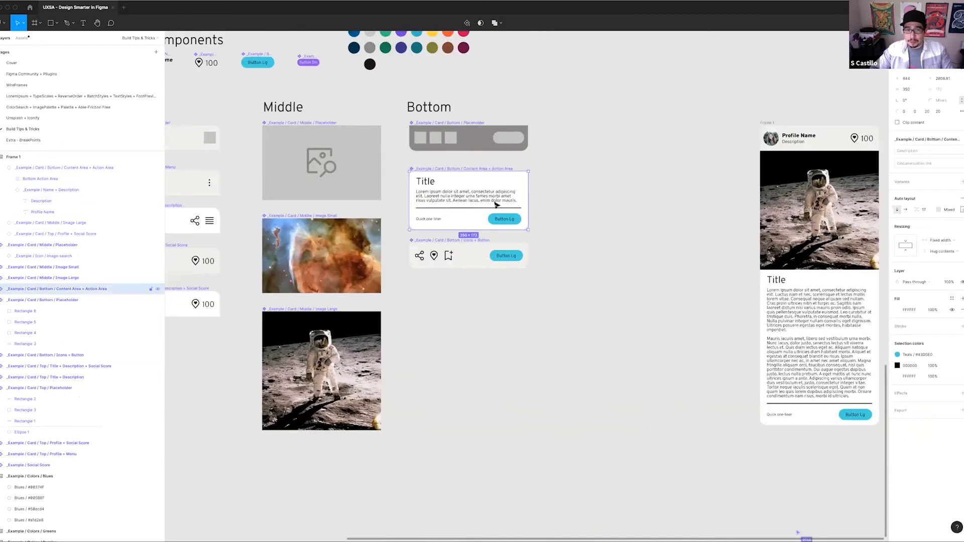
scroll(528, 173, right, 3)
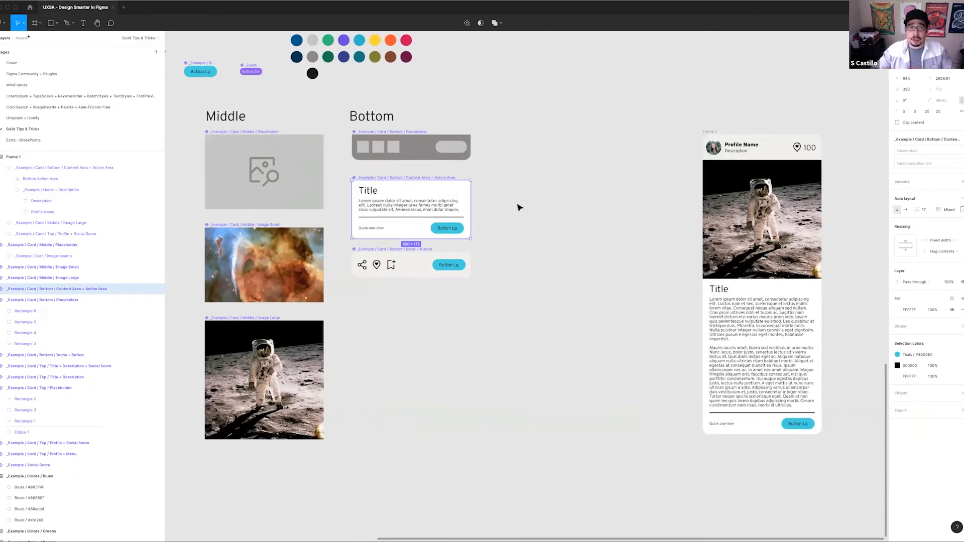
scroll(511, 222, up, 2)
scroll(510, 221, right, 1)
scroll(479, 198, left, 1)
scroll(670, 183, left, 7)
scroll(670, 182, down, 1)
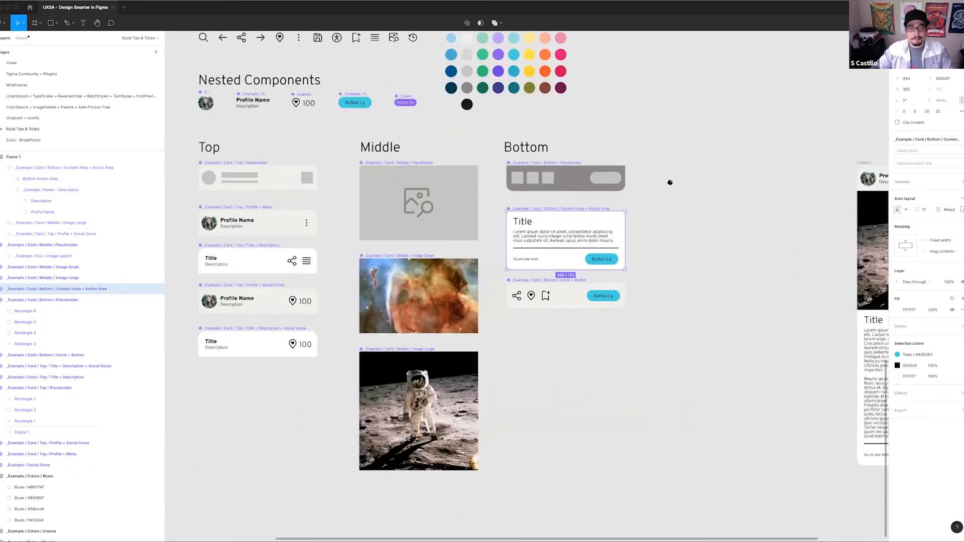
scroll(553, 211, right, 3)
scroll(461, 182, right, 6)
scroll(461, 182, down, 1)
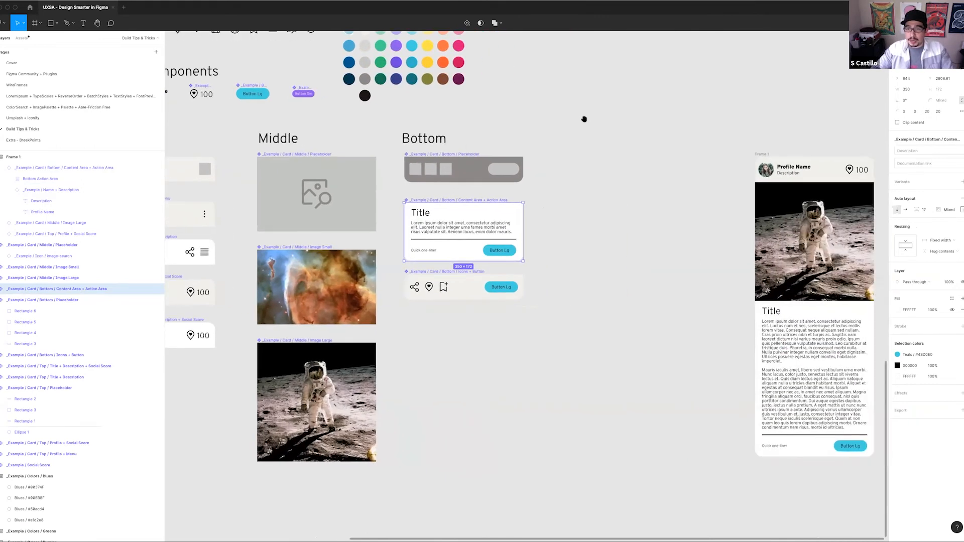
scroll(555, 129, left, 5)
scroll(617, 286, left, 5)
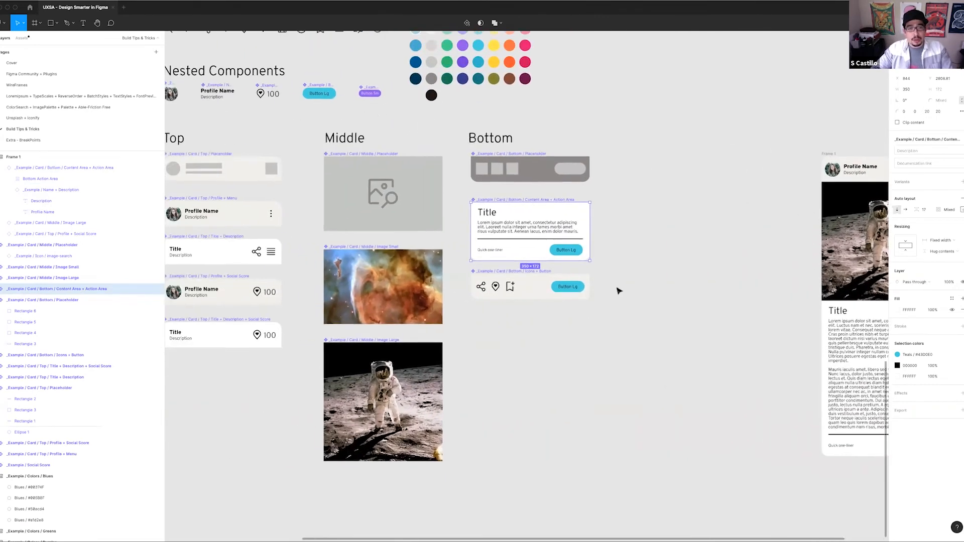
scroll(618, 287, up, 1)
scroll(477, 191, right, 5)
scroll(478, 192, down, 1)
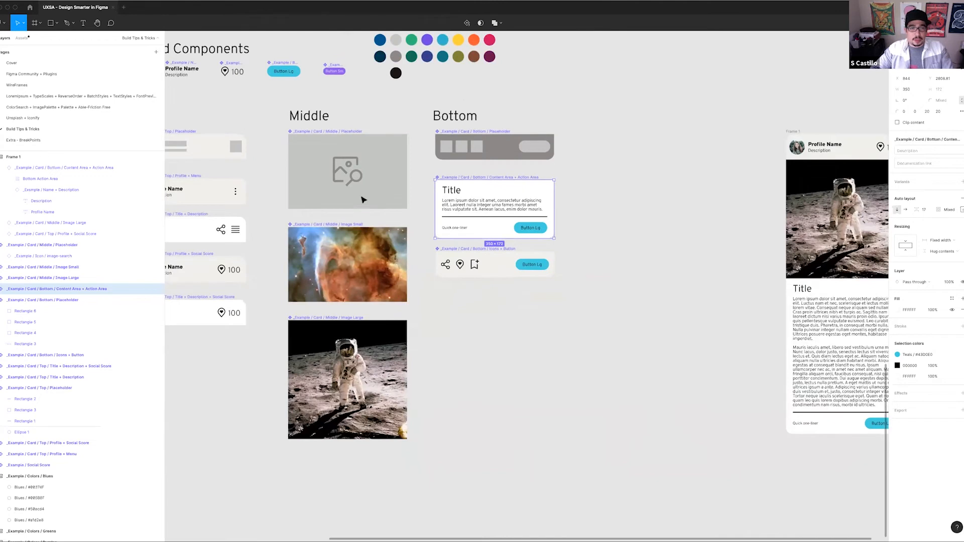
Place a copy of the Content Area + Action Area component in the empty space between the Bottom column and the assembled card
scroll(502, 201, right, 7)
key(super+d)
scroll(502, 143, right, 3)
scroll(502, 143, up, 1)
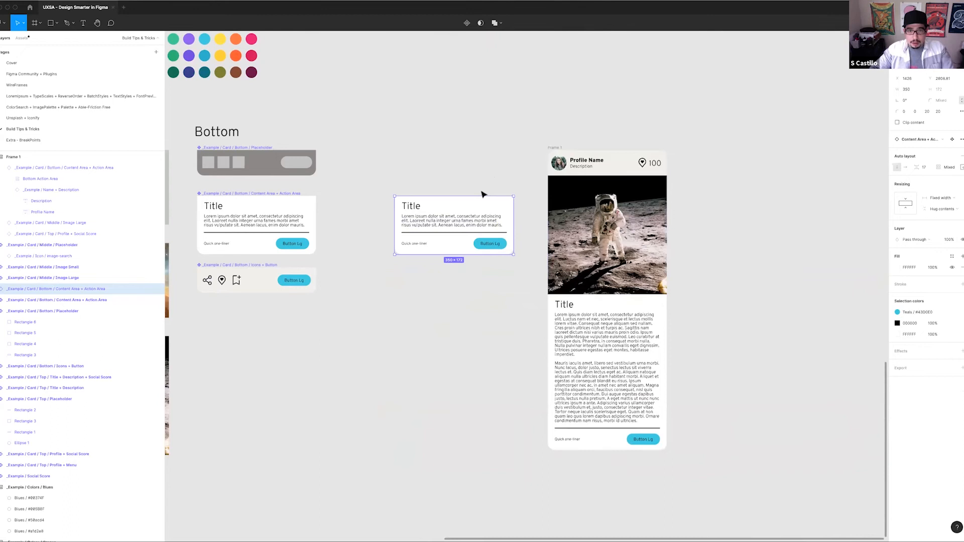
Try detaching the Content Area + Action Area copy from its main component and select its nested Name + Description instance
right_click(458, 194)
click(453, 206)
right_click(451, 207)
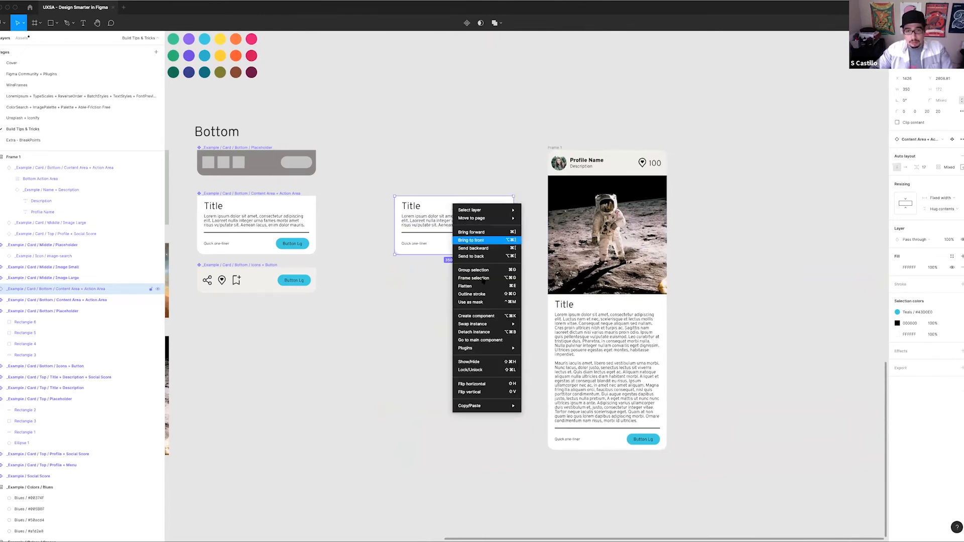
click(475, 332)
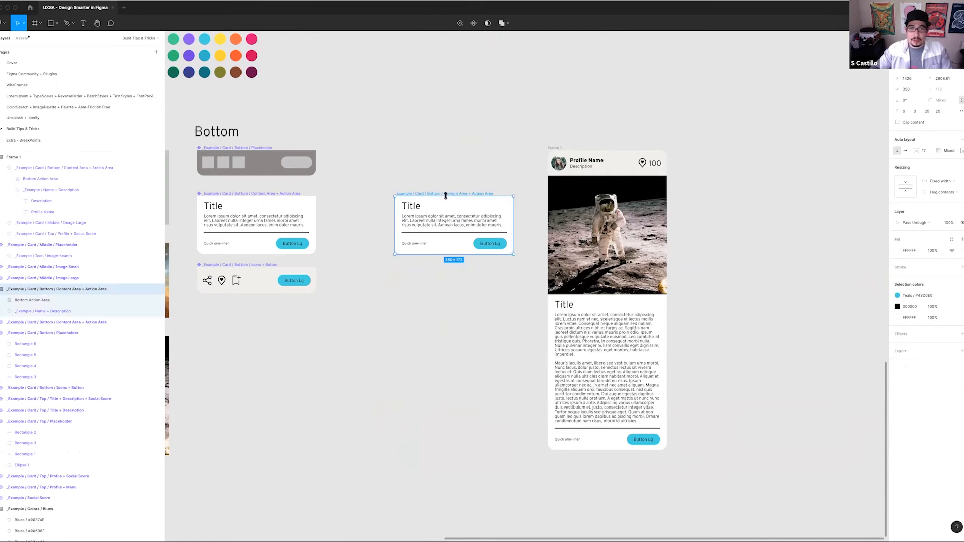
click(446, 219)
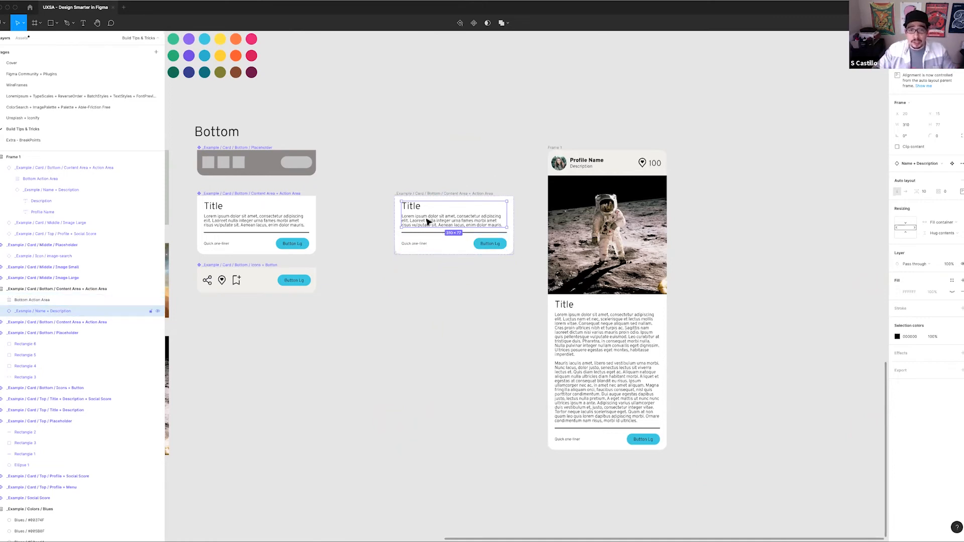
scroll(425, 223, up, 2)
scroll(425, 224, up, 2)
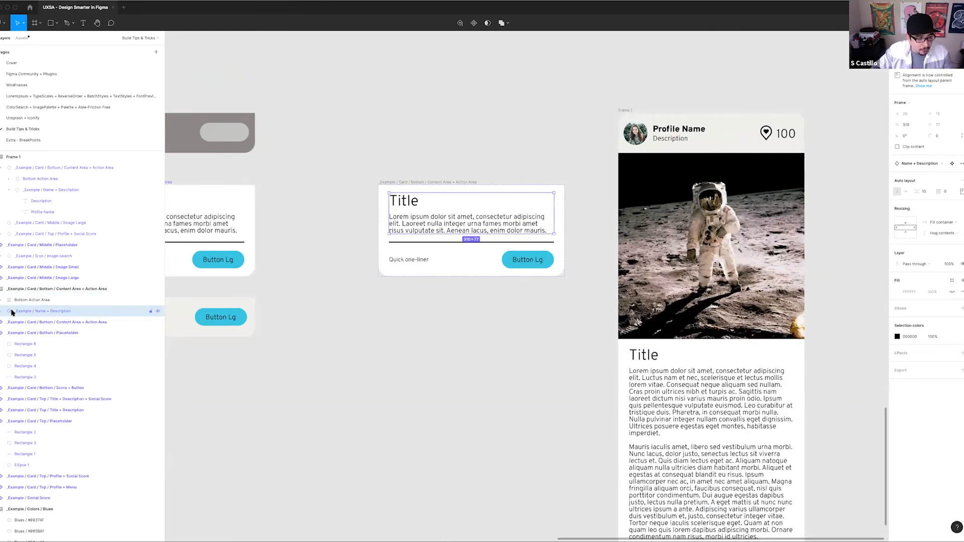
click(18, 291)
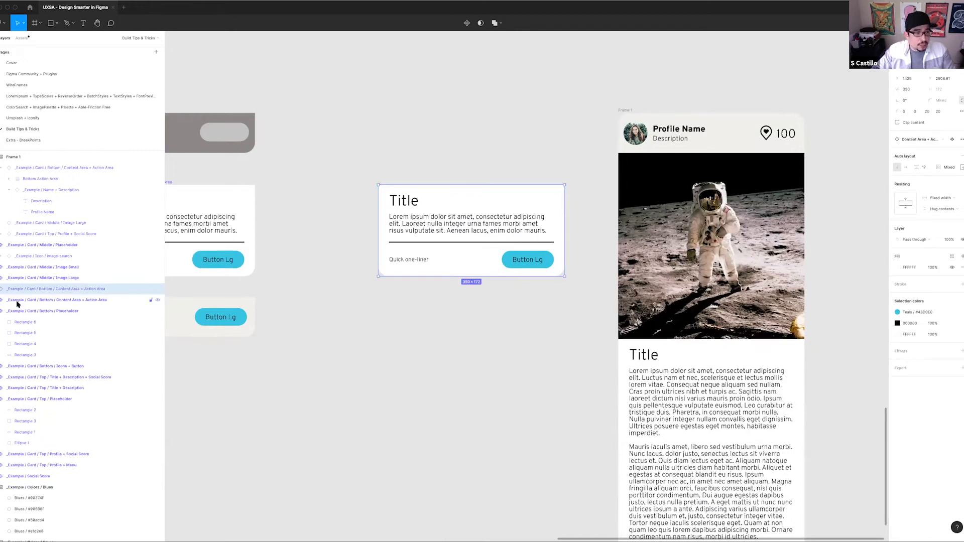
Detach the Content Area + Action Area copy from its component, and detach its nested Name + Description instance too
right_click(437, 200)
click(461, 327)
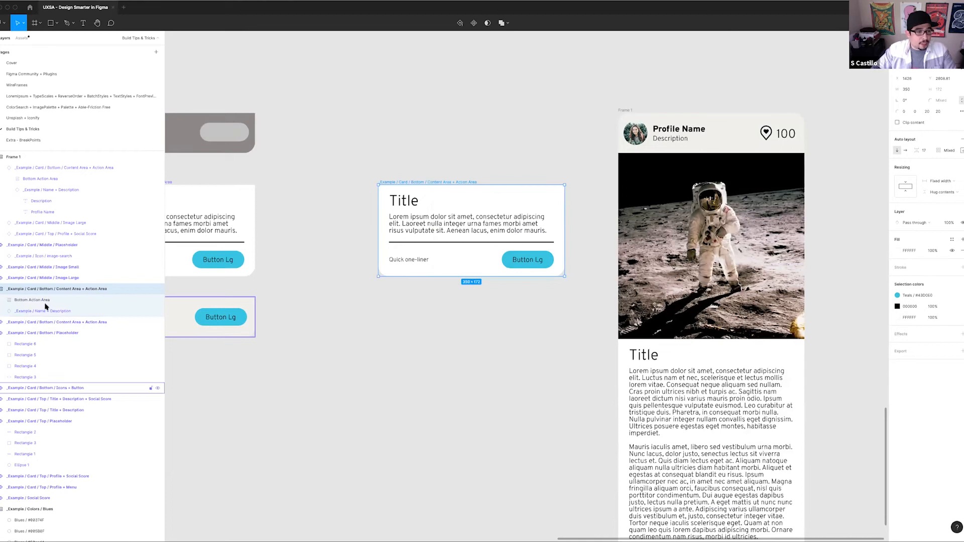
click(75, 312)
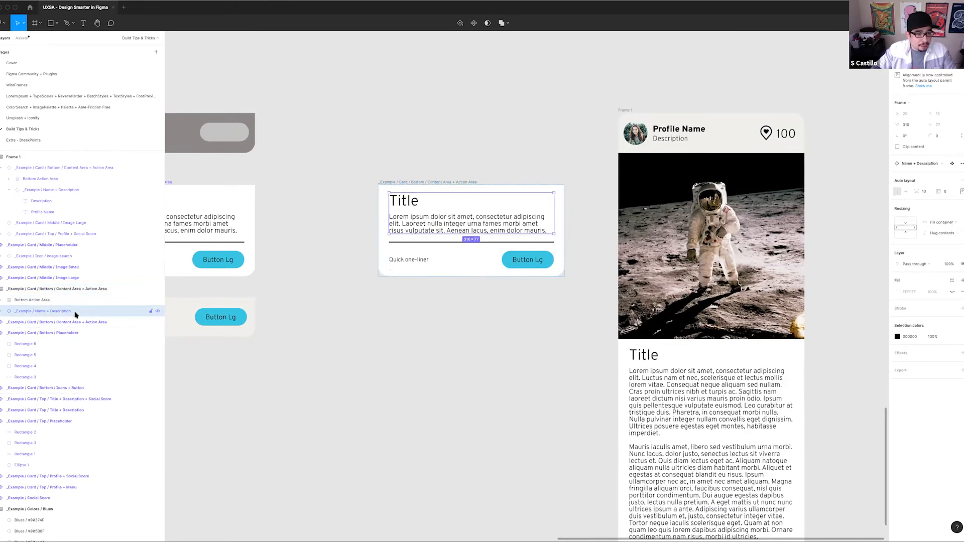
right_click(432, 224)
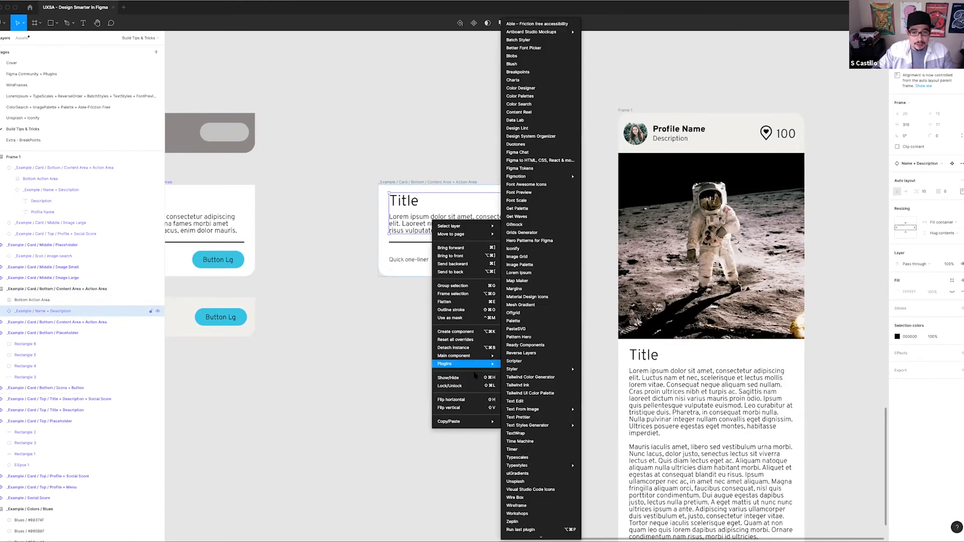
mouse_move(447, 364)
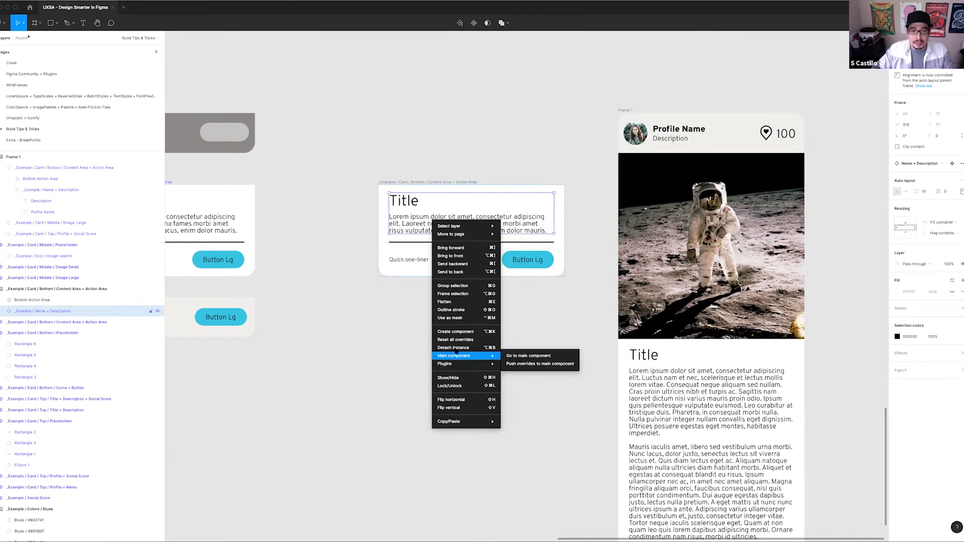
click(456, 348)
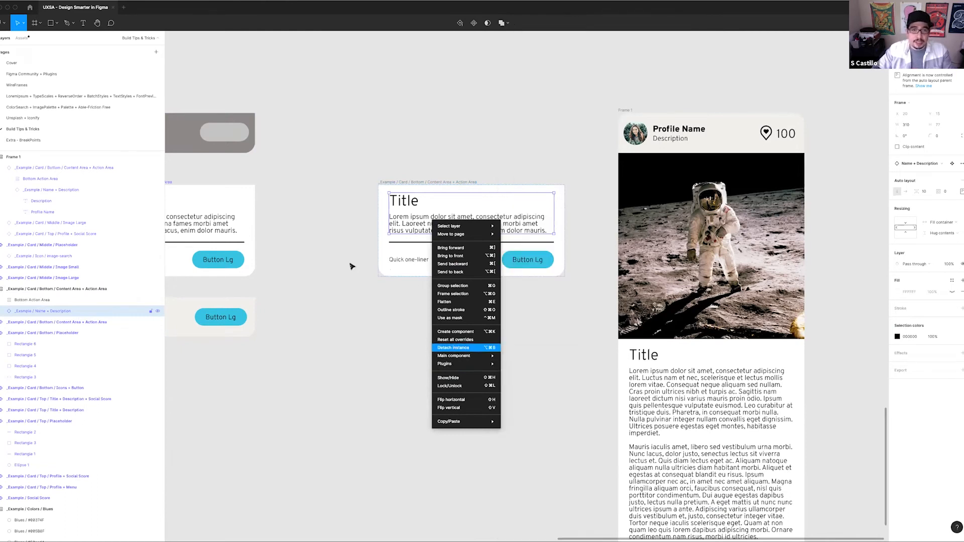
drag(477, 153, 465, 151)
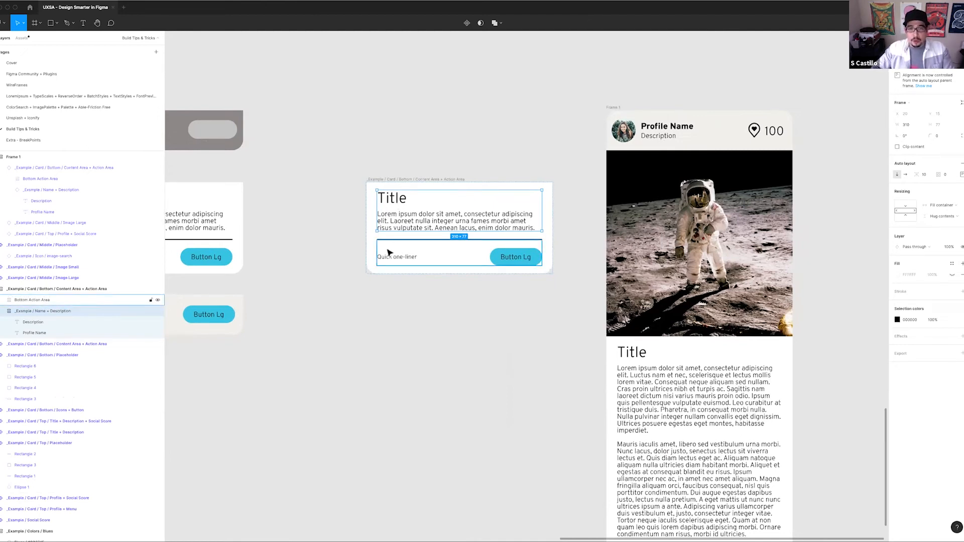
Examine the detached card's outer frame, Name + Description and Bottom Action Area auto layouts, expanding Bottom Action Area's layers
click(39, 301)
click(39, 289)
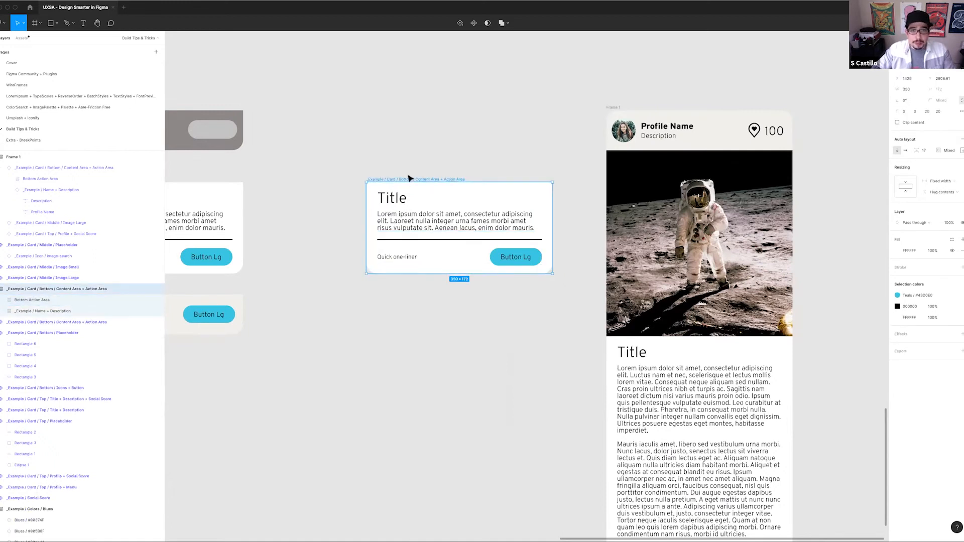
click(420, 215)
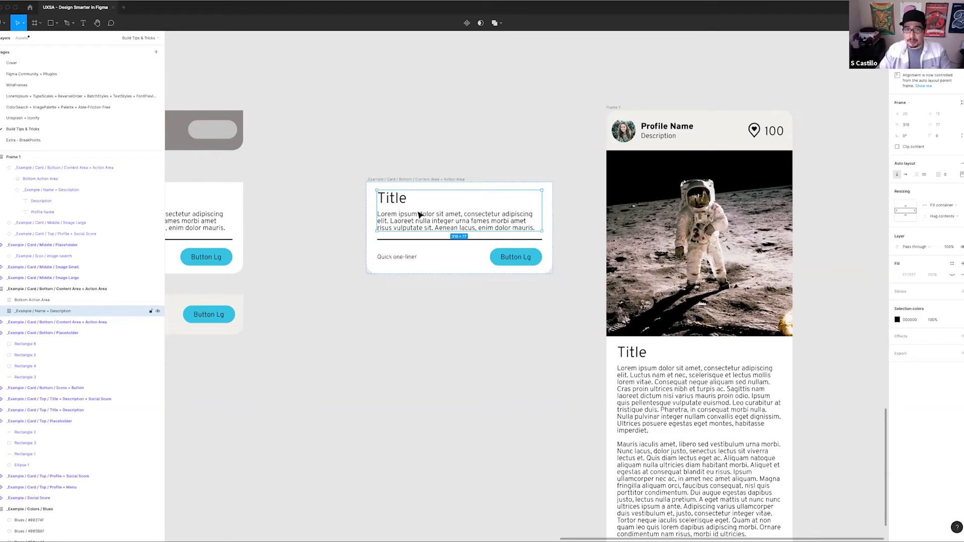
click(428, 254)
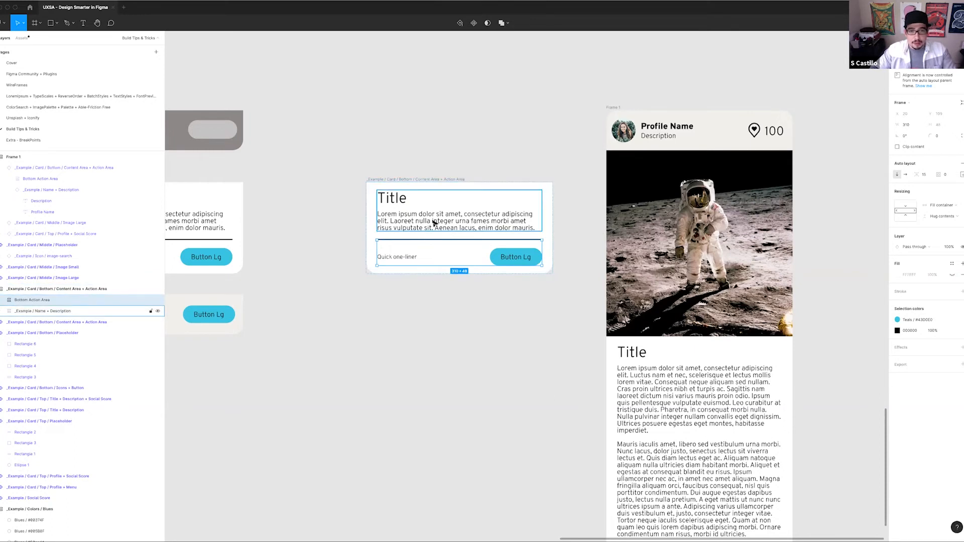
click(2, 302)
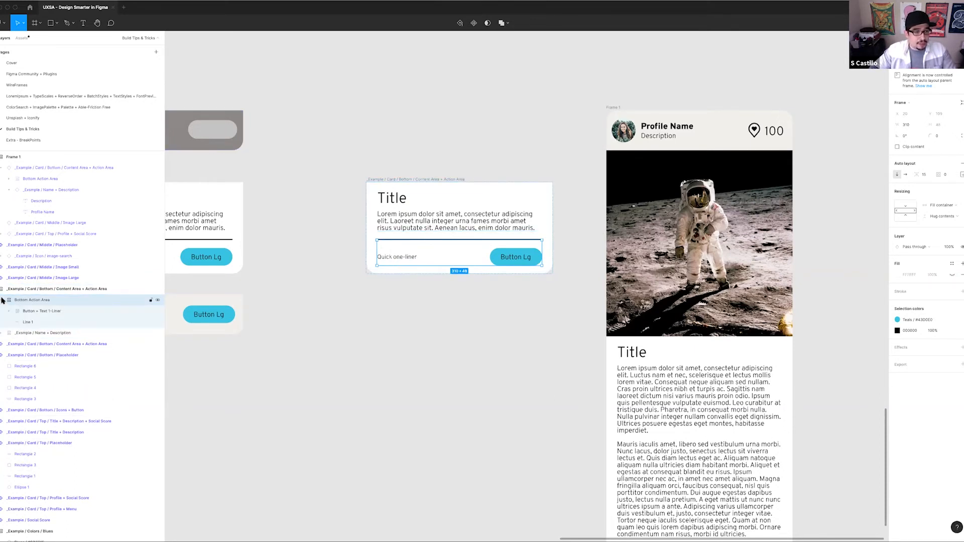
Inspect the detached card's Button + Text 1-Liner frame, and place a duplicate of the whole card directly below the original
click(70, 311)
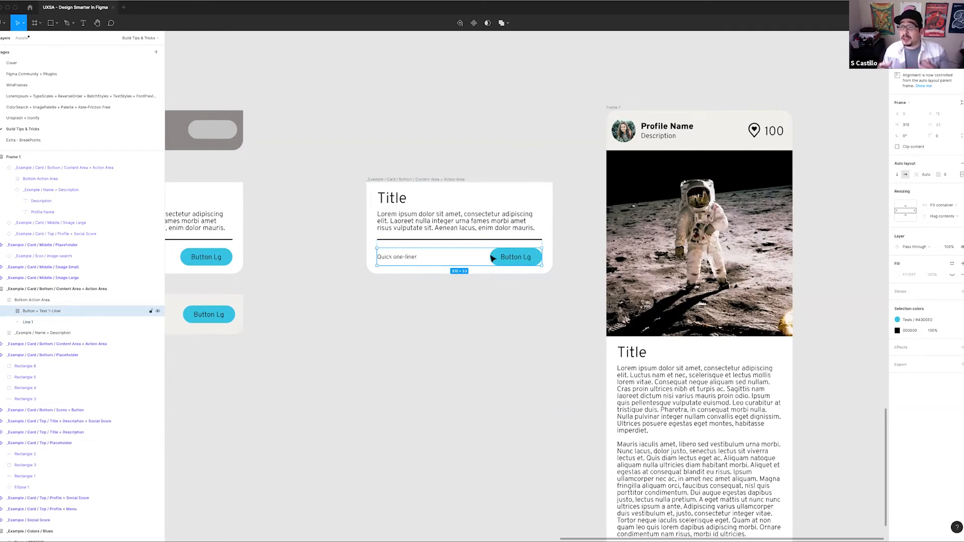
click(414, 183)
drag(415, 206, 411, 357)
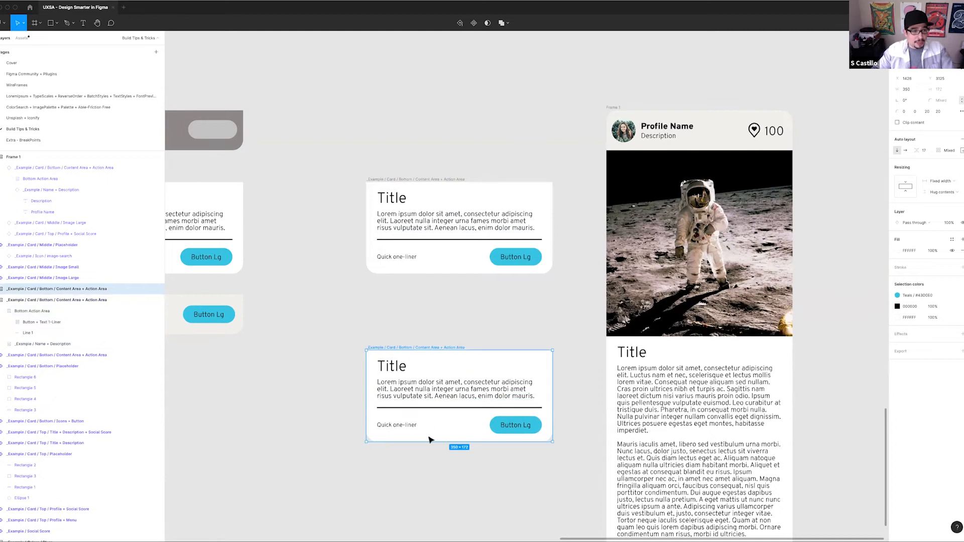
Ungroup the Name + Description frame in the lower card copy so its title and description sit directly in the card
right_click(426, 378)
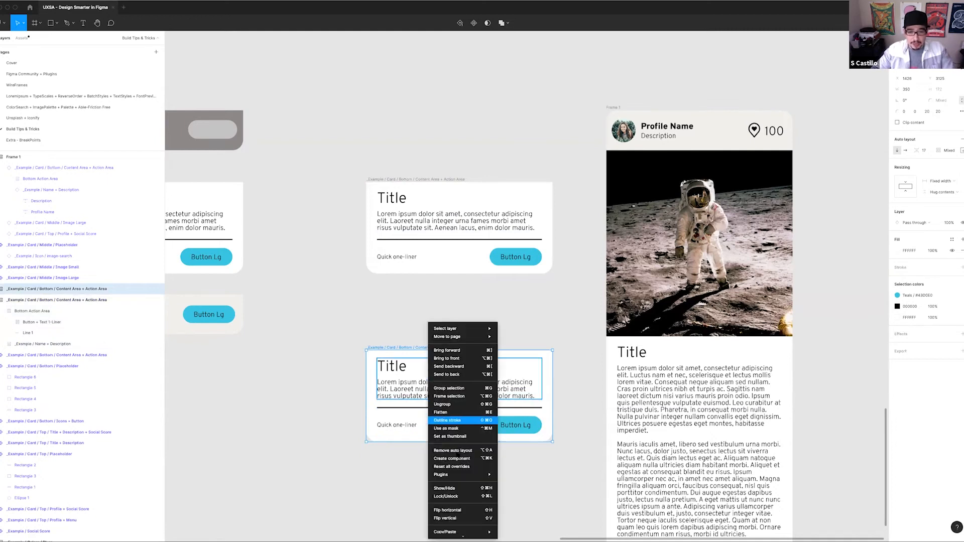
click(394, 383)
key(super+shift+g)
key(super+z)
double_click(405, 391)
key(super+shift+g)
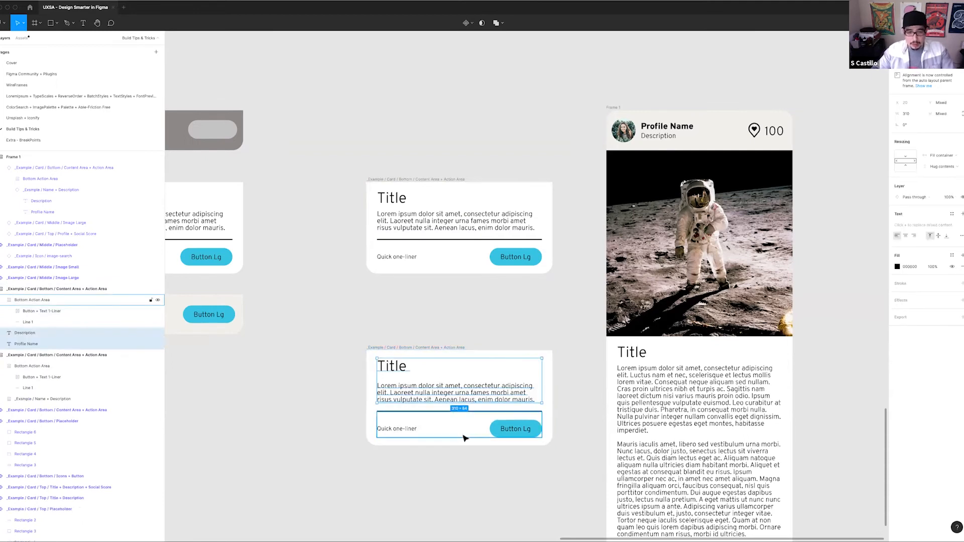
Ungroup the lower card's Bottom Action Area and its nested Button + Text 1-Liner frame, and clear the selection
click(433, 429)
key(super+shift+g)
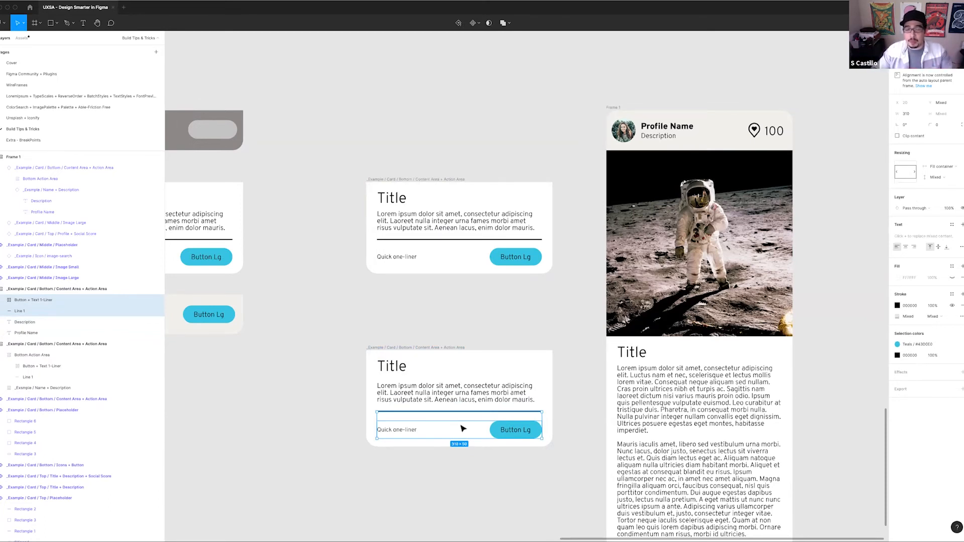
click(460, 430)
key(super+shift+g)
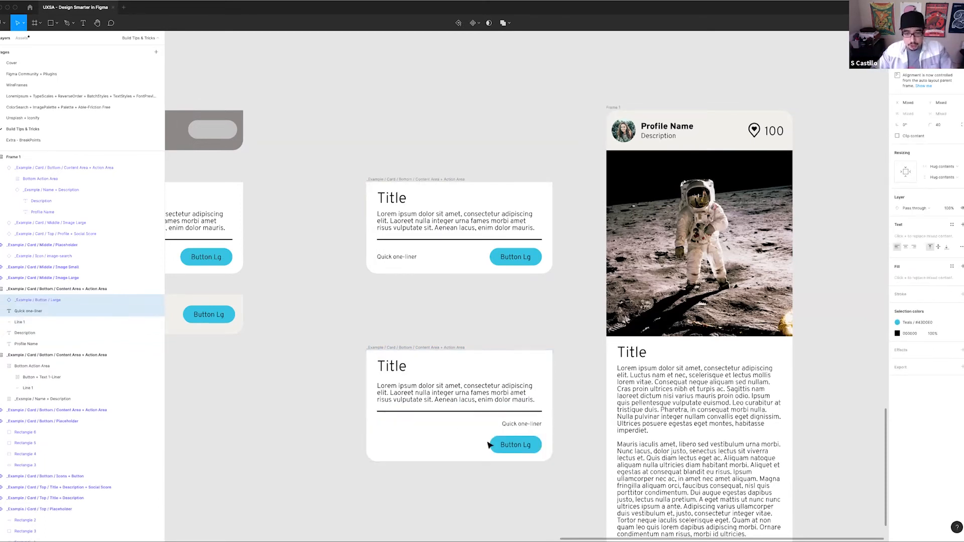
click(569, 426)
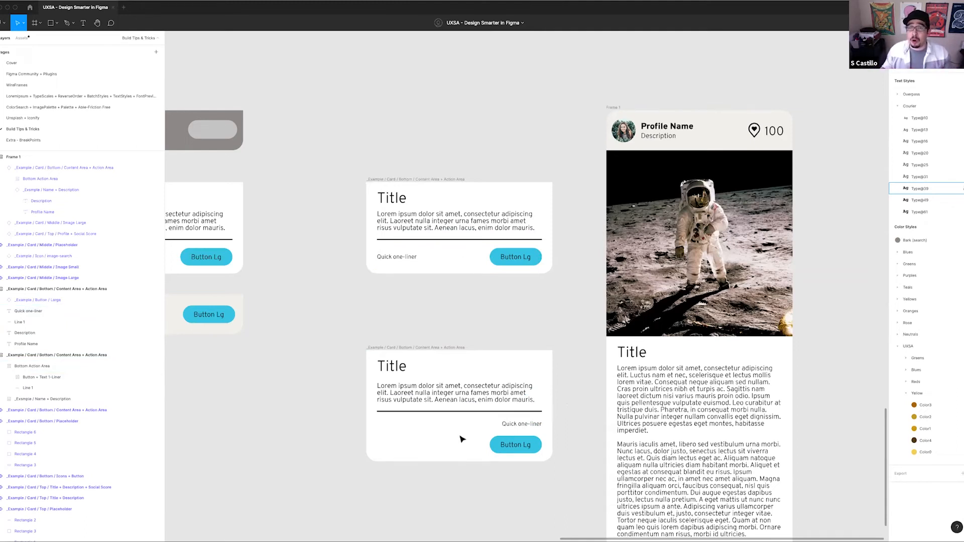
Compare the two detached cards and examine the upper card's Name + Description frame, description text and Bottom Action Area
scroll(432, 303, down, 2)
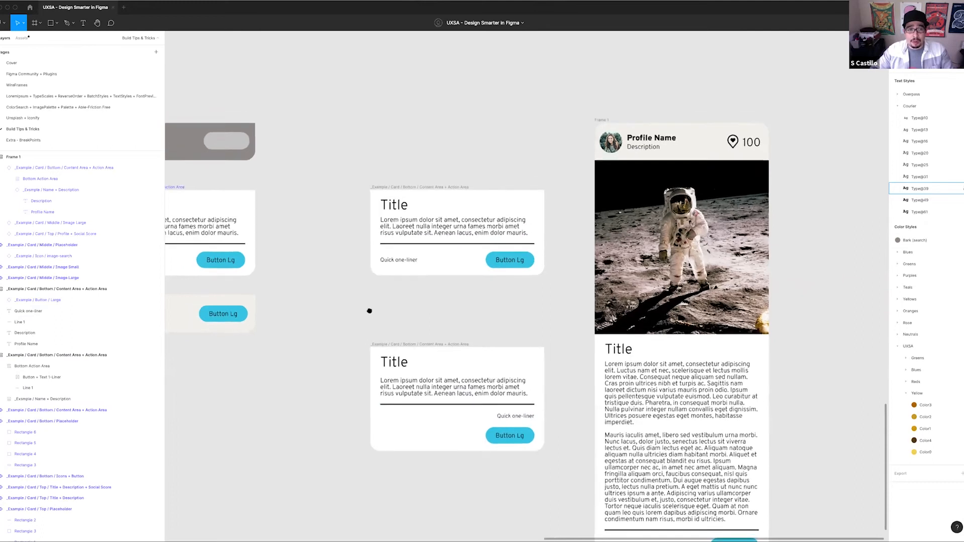
scroll(369, 311, down, 3)
click(399, 240)
drag(427, 241, 390, 251)
click(409, 231)
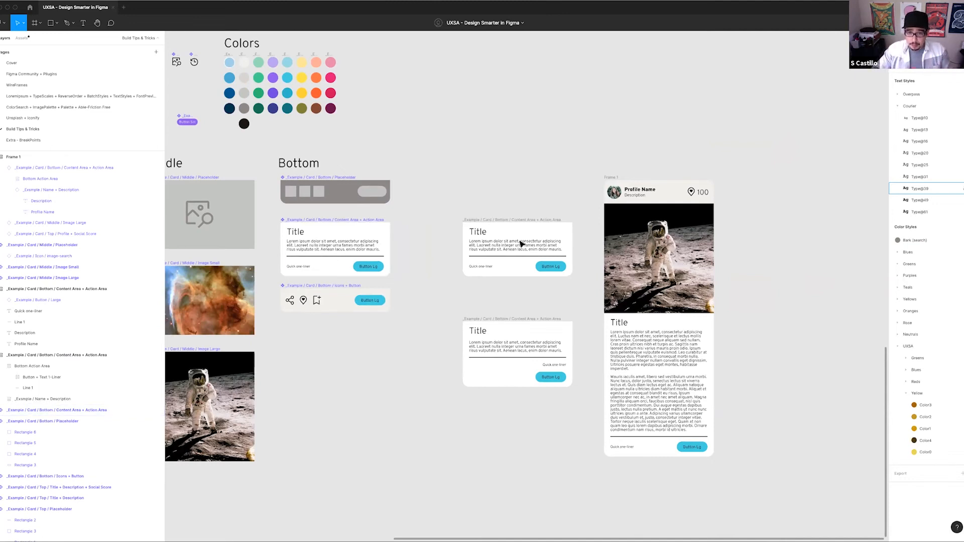
scroll(519, 243, up, 5)
scroll(438, 229, up, 2)
click(439, 230)
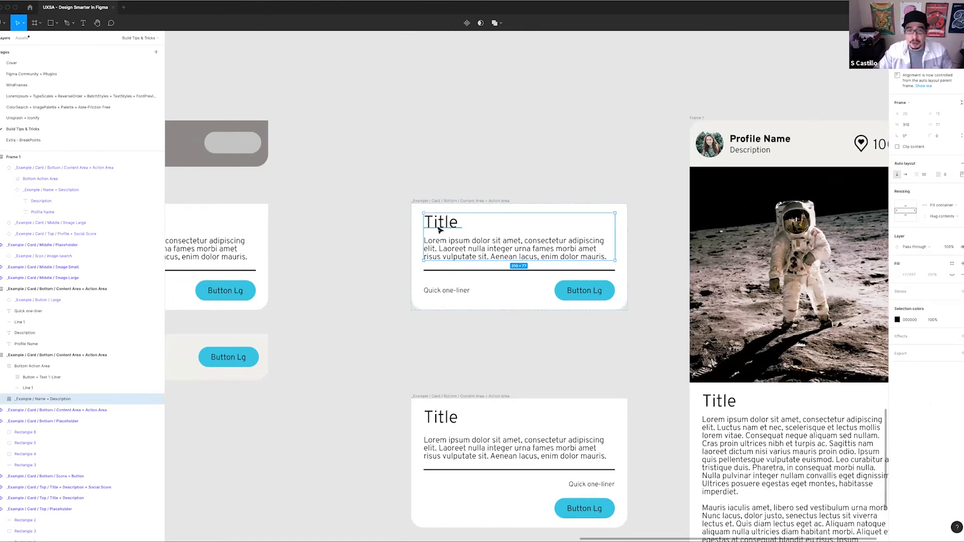
click(463, 258)
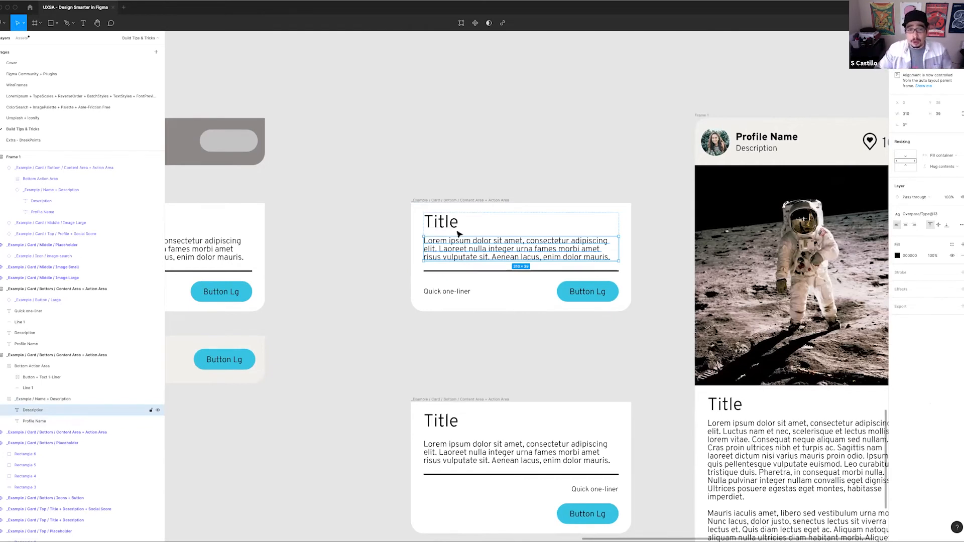
click(470, 222)
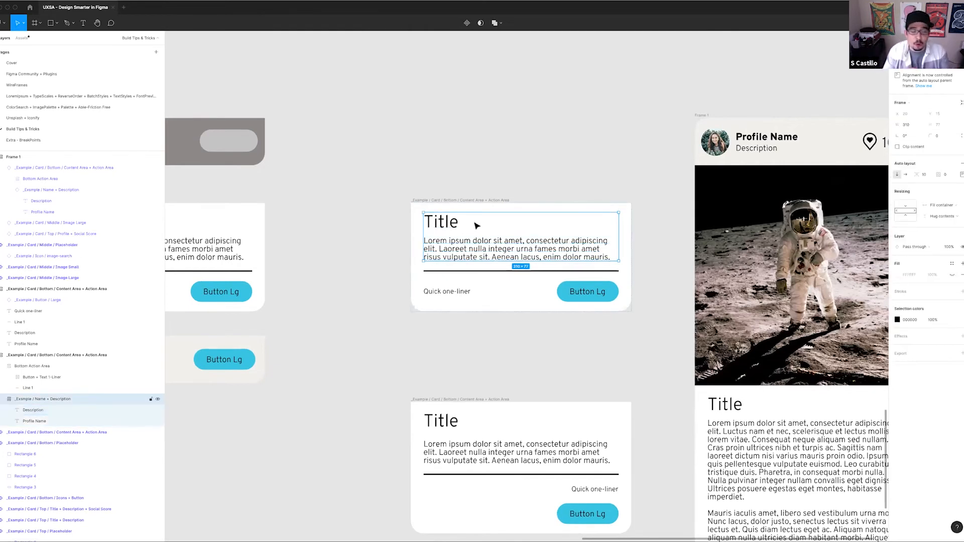
click(486, 277)
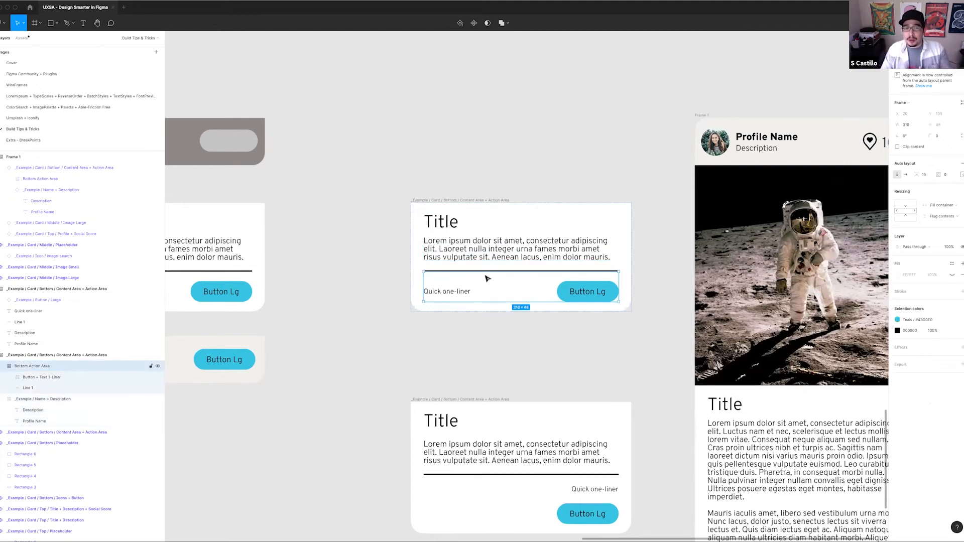
double_click(552, 253)
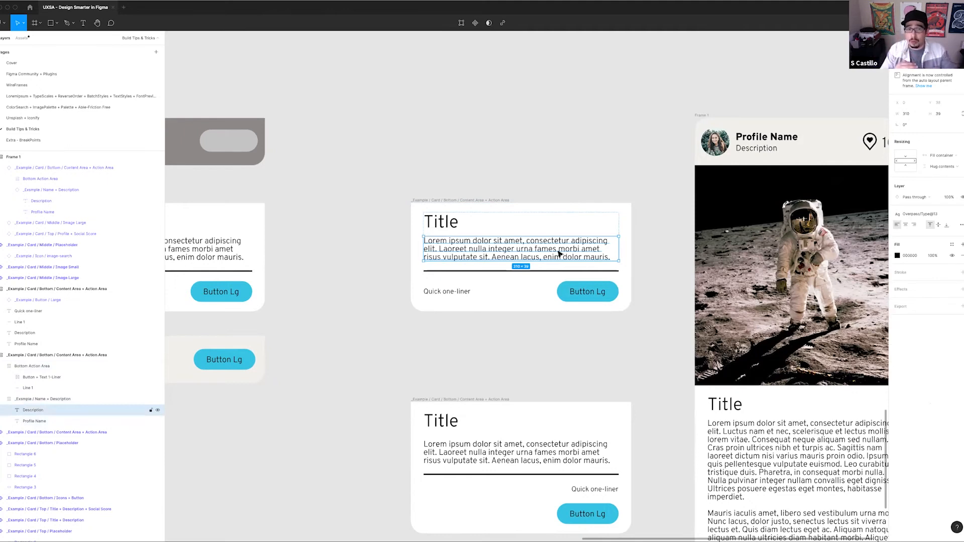
click(528, 271)
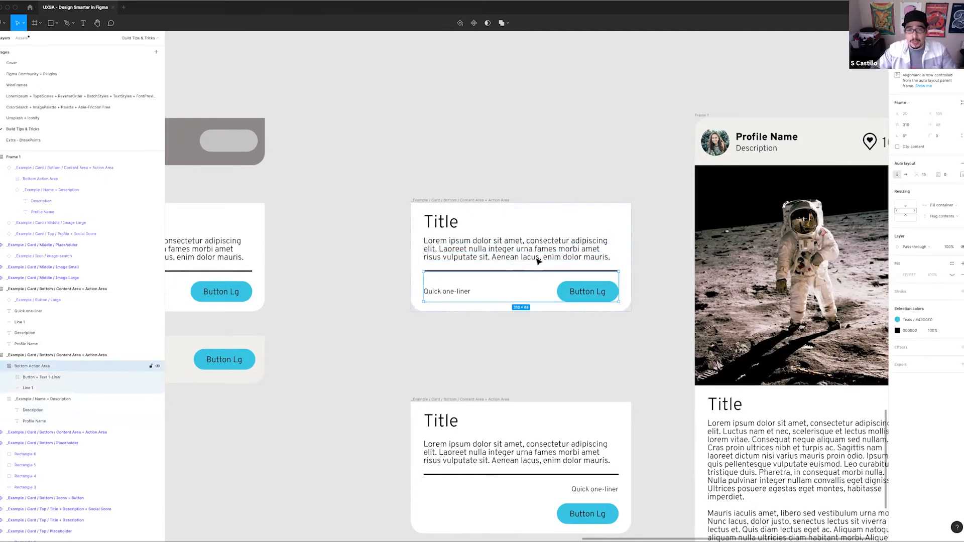
Examine the upper card's outer auto layout frame and the Quick one-liner text nested beside its button
click(500, 201)
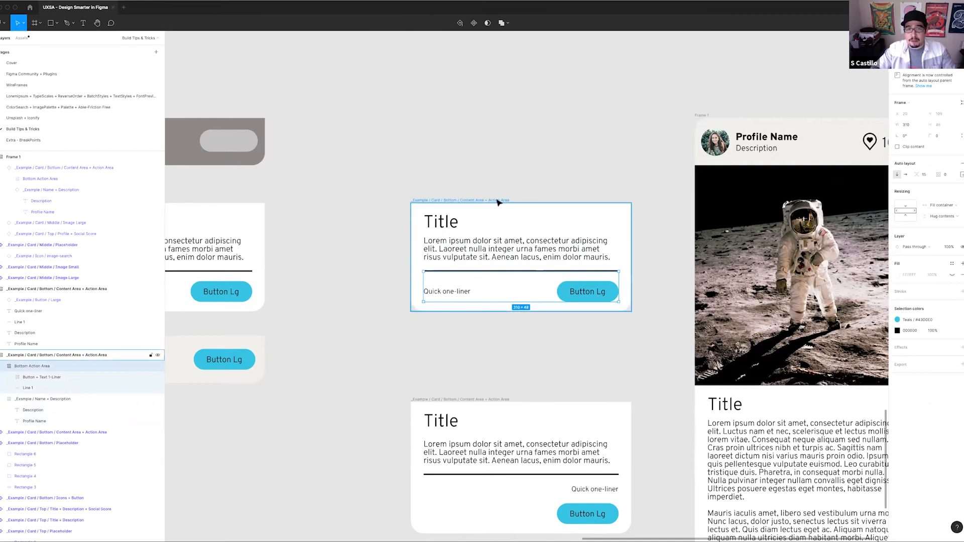
click(584, 298)
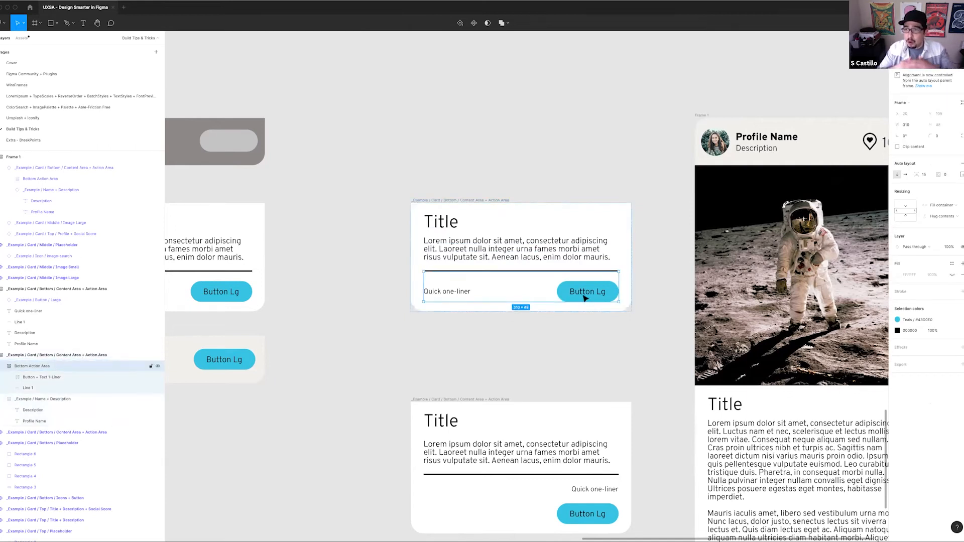
click(548, 267)
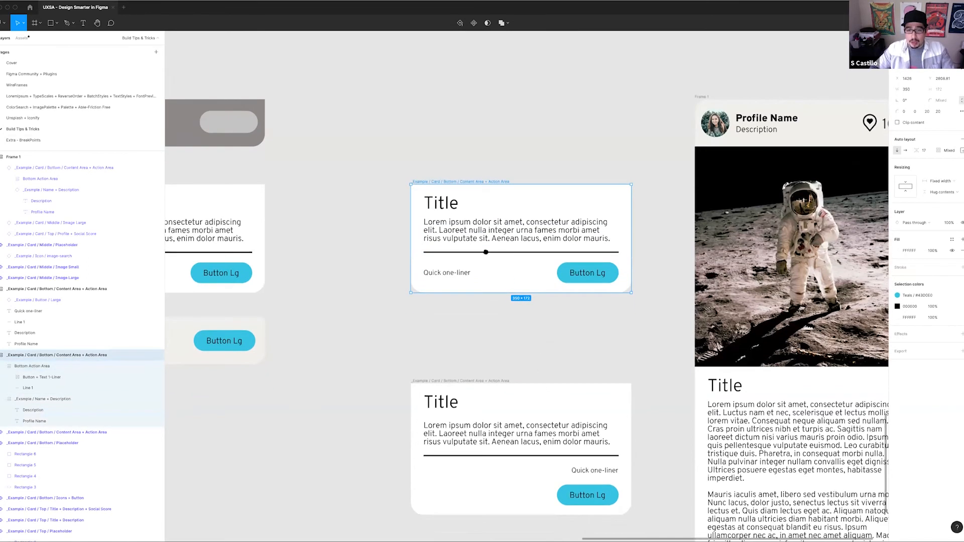
scroll(536, 351, down, 4)
scroll(535, 351, right, 2)
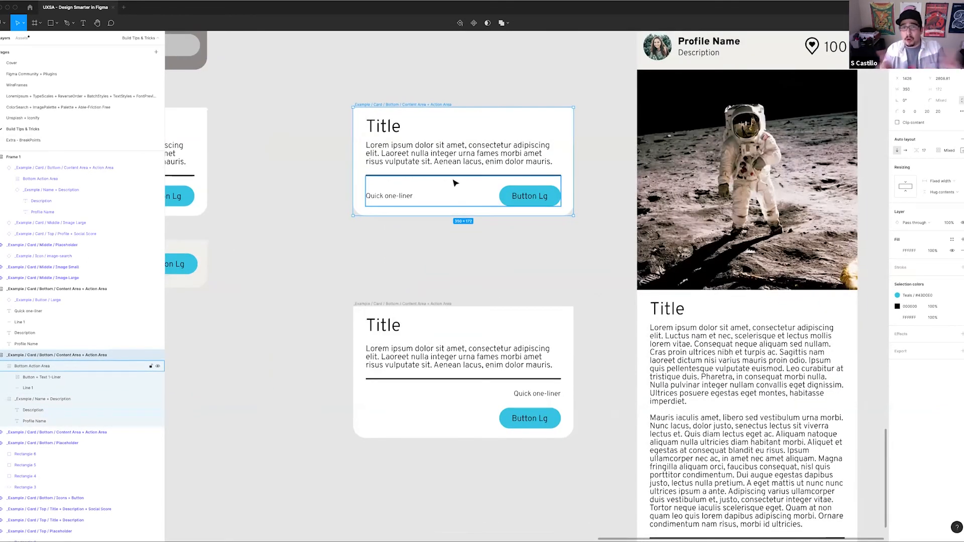
super+click(370, 199)
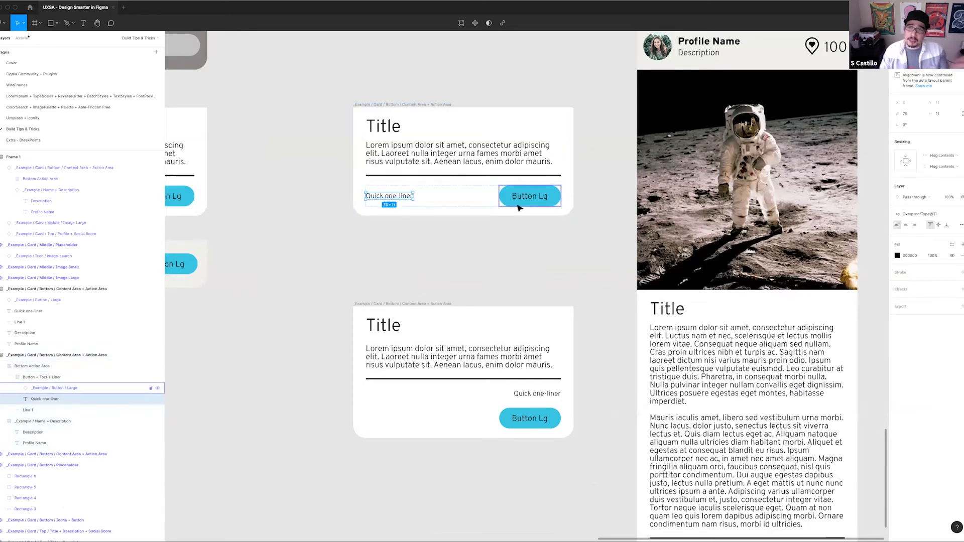
click(552, 238)
Try centre and left alignment on the ungrouped lower card's auto layout, and set it to top left
scroll(411, 181, down, 3)
scroll(412, 181, down, 2)
click(402, 173)
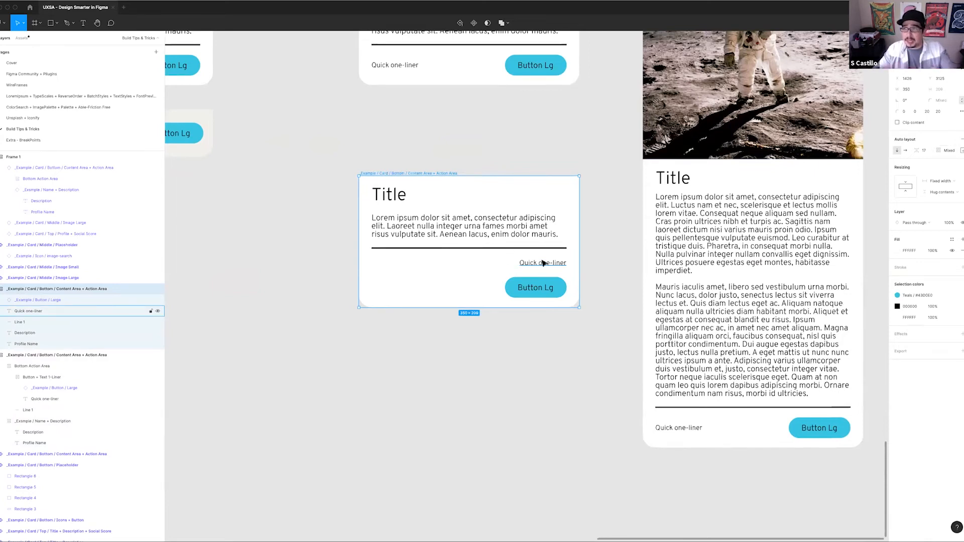
click(961, 150)
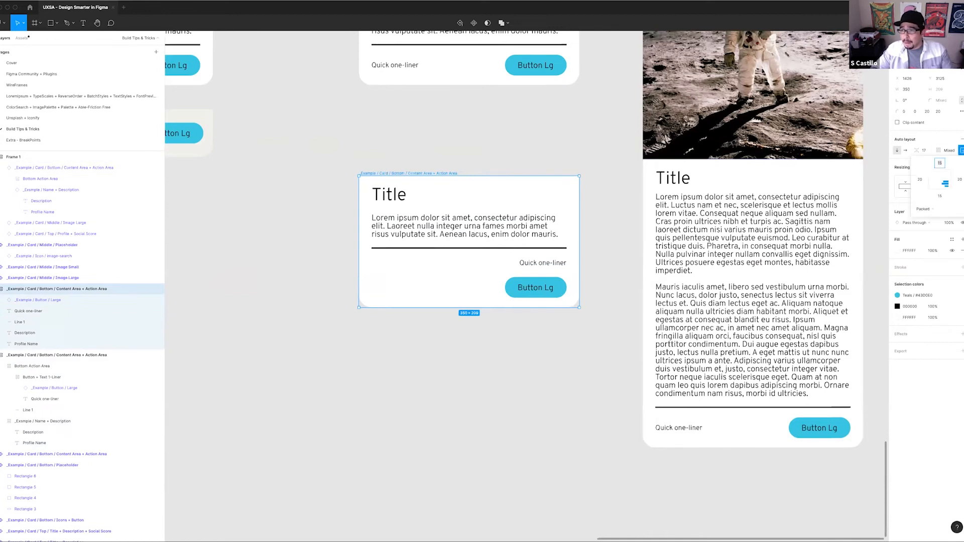
click(941, 182)
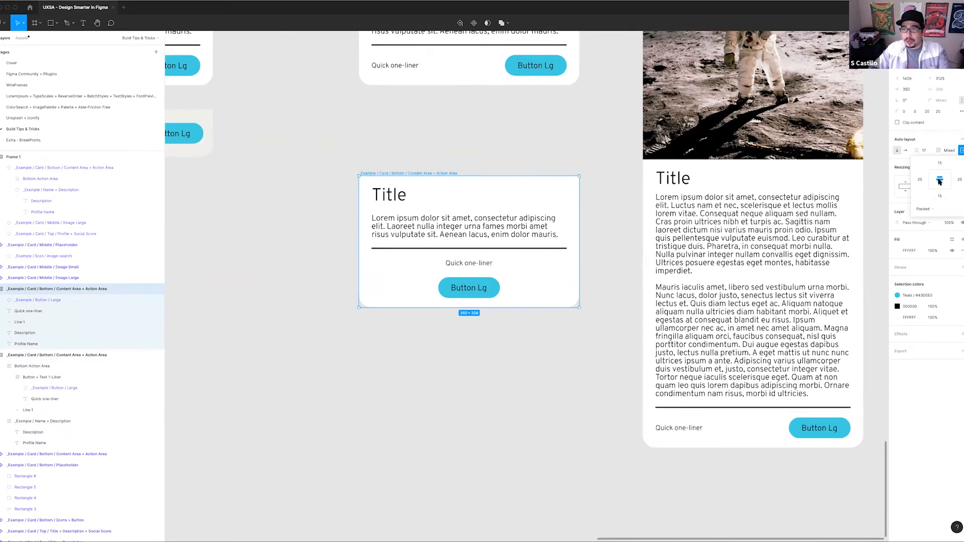
click(933, 181)
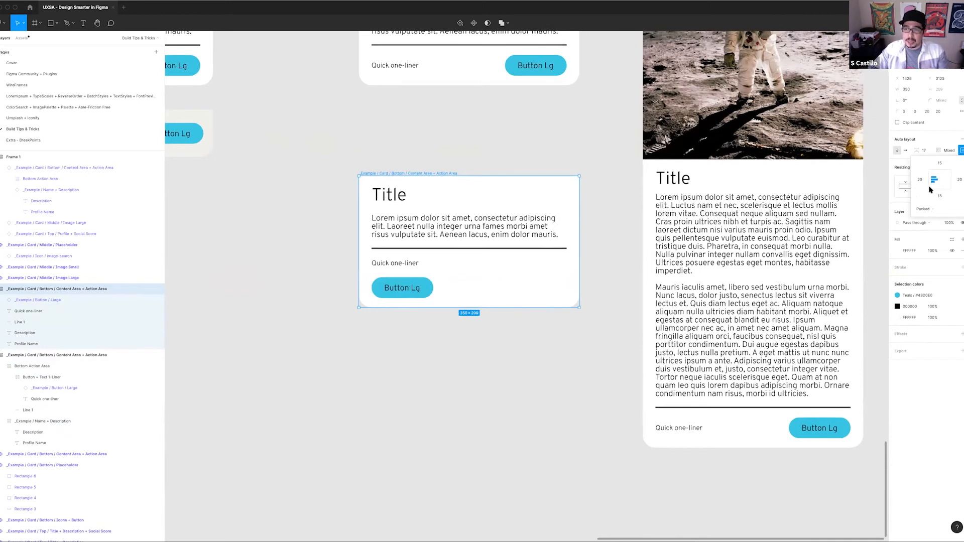
click(933, 186)
click(934, 176)
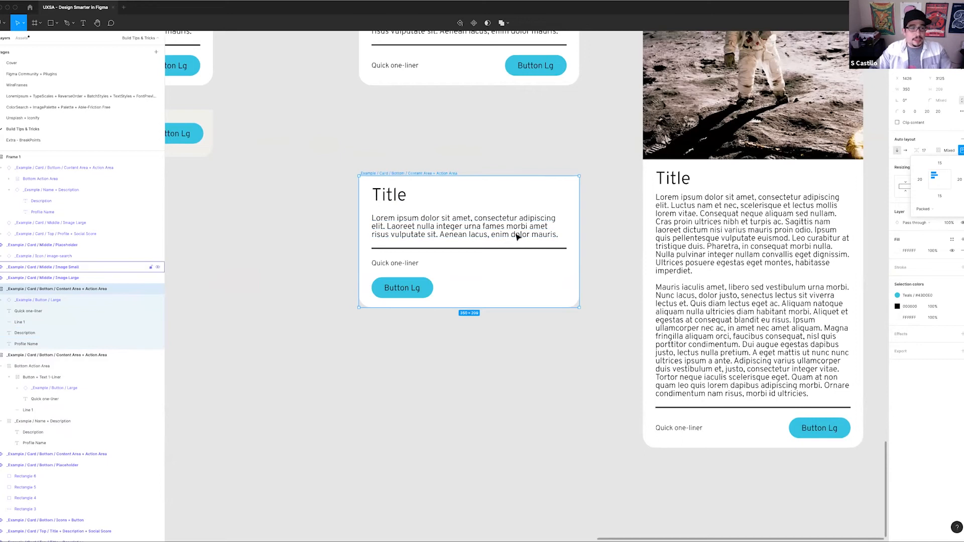
key(Escape)
Select the lower card's description and title texts, and set the card's auto layout padding to 20 on all sides
double_click(432, 225)
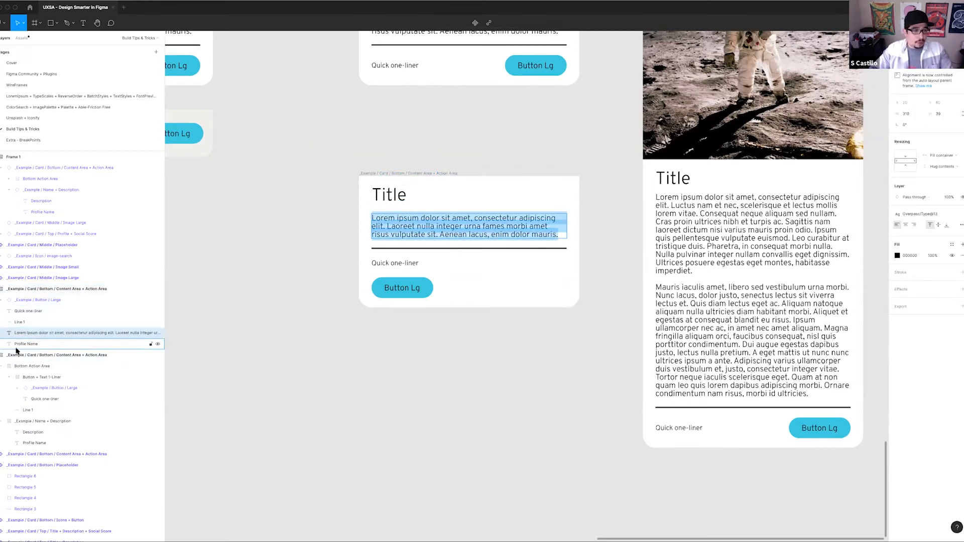
key(Escape)
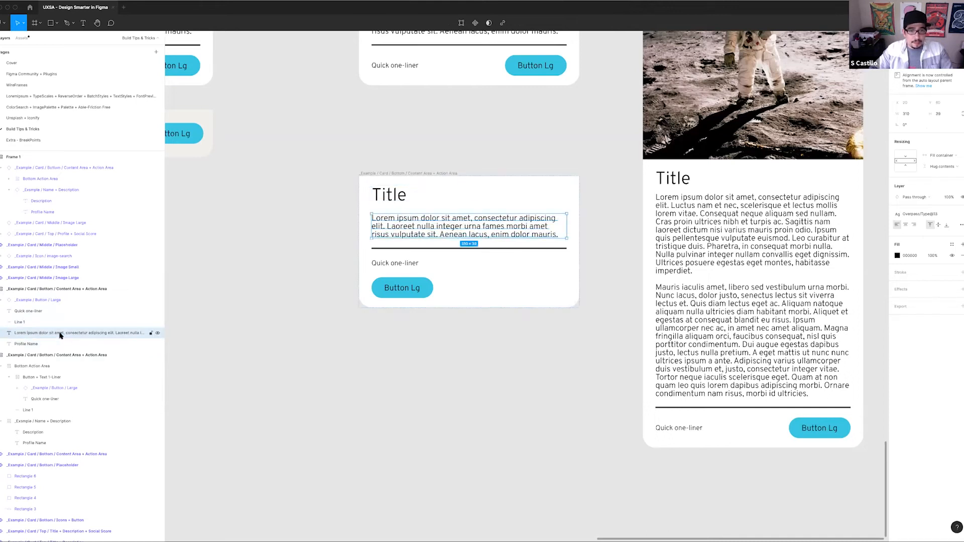
shift+click(58, 346)
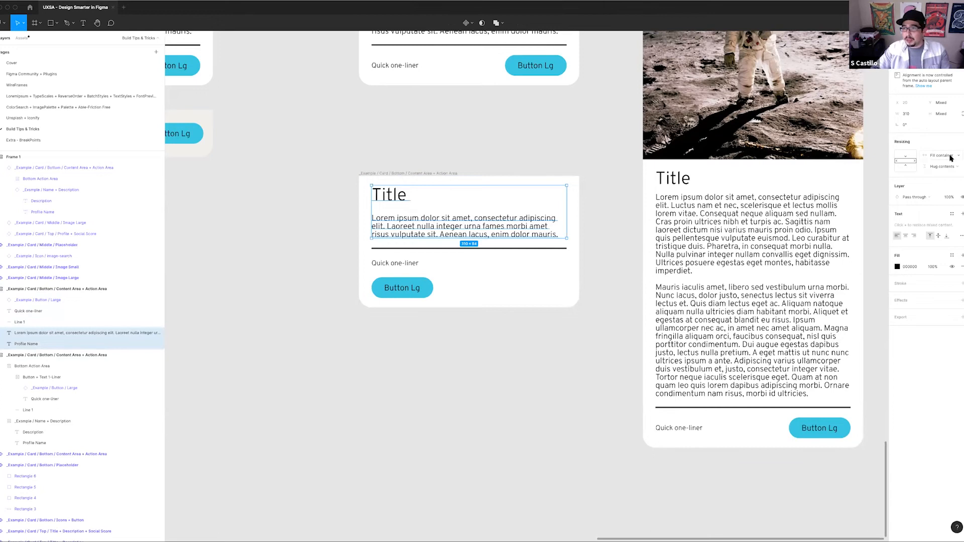
click(389, 174)
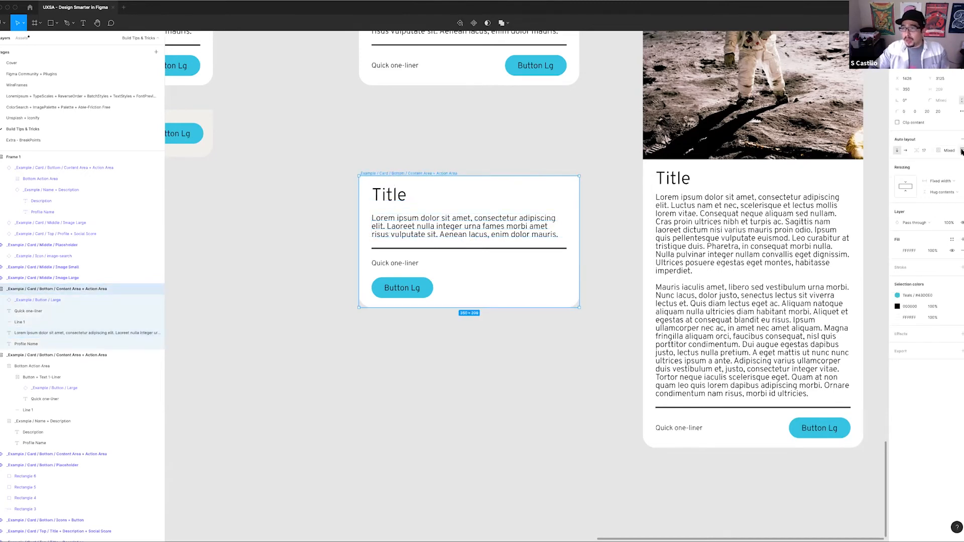
click(960, 150)
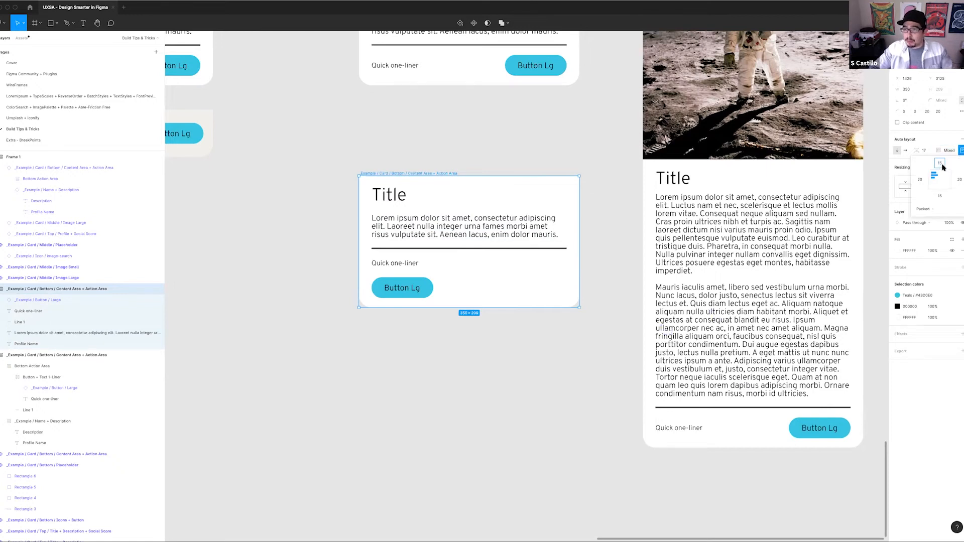
key(Tab)
key(Tab)
text(20)
key(Tab)
key(Escape)
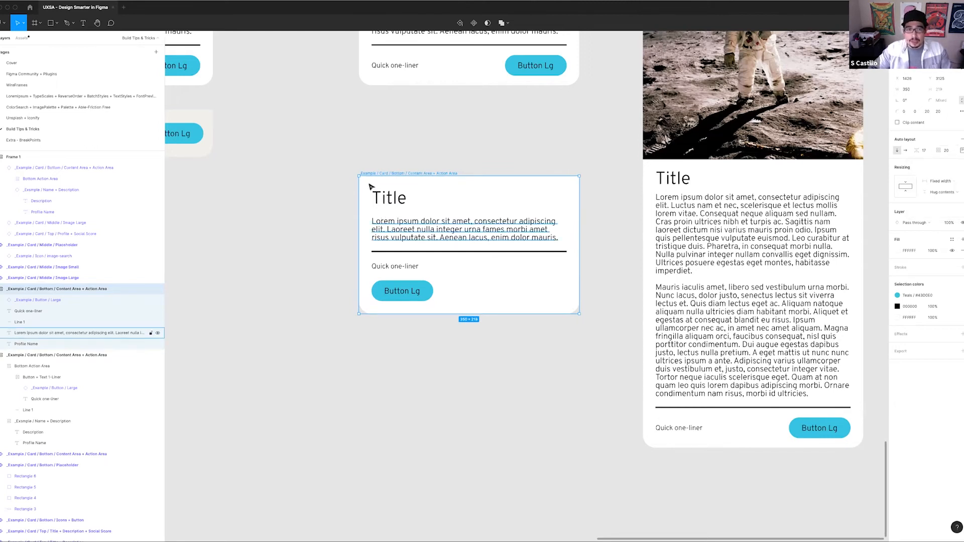
Remove auto layout from the ungrouped lower card and select its Quick one-liner text
click(384, 199)
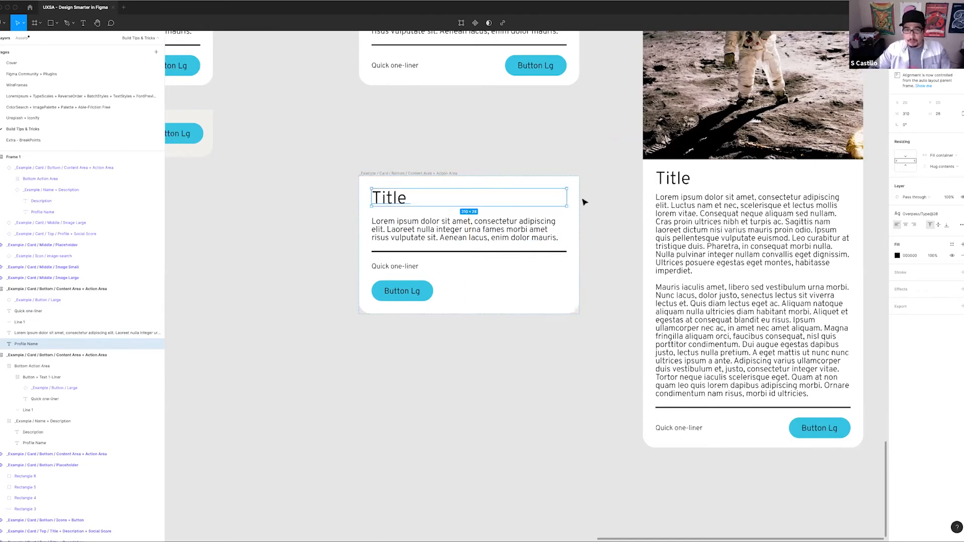
click(421, 294)
key(Escape)
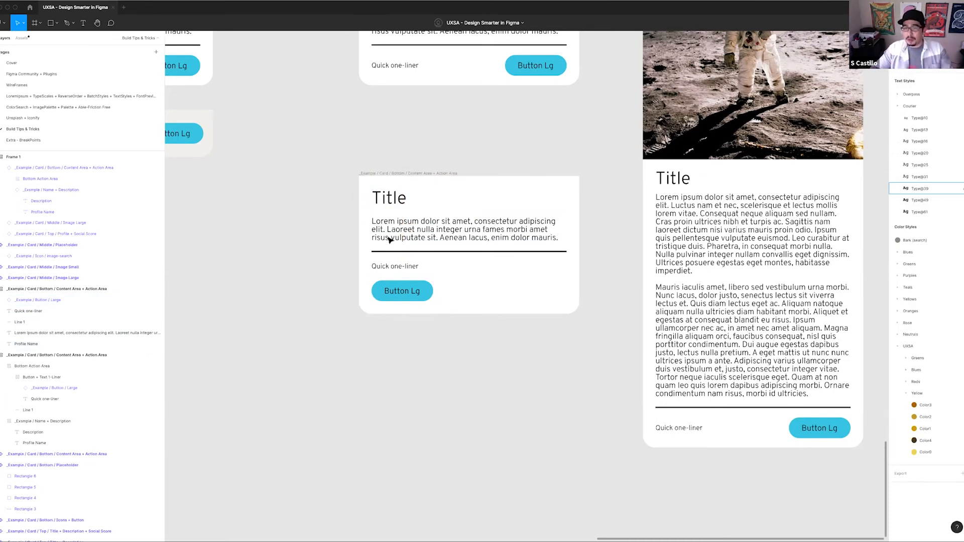
click(401, 174)
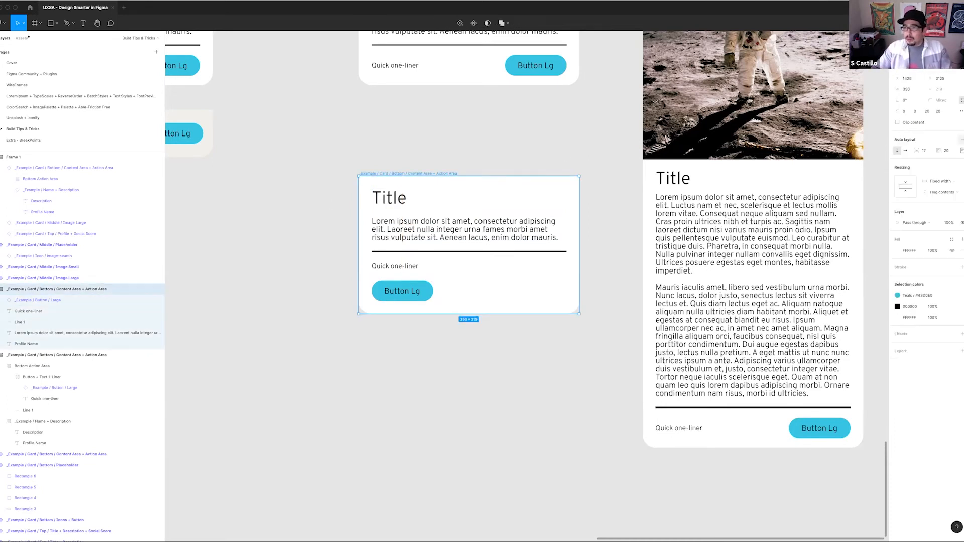
click(411, 266)
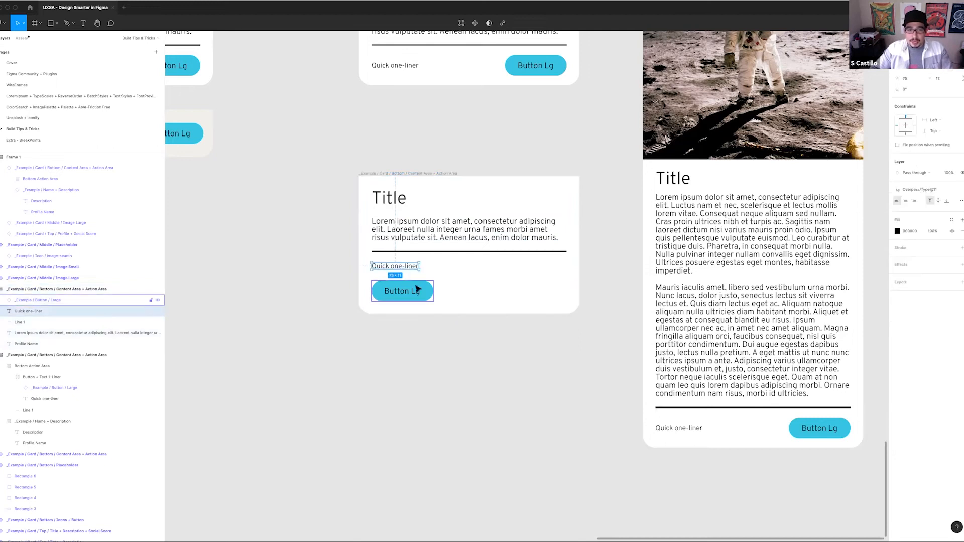
Move the lower card's button to its right side, the Quick one-liner level with the button, and the divider line down just above them
drag(415, 290, 551, 290)
drag(409, 267, 410, 295)
drag(430, 256, 431, 274)
scroll(456, 287, up, 3)
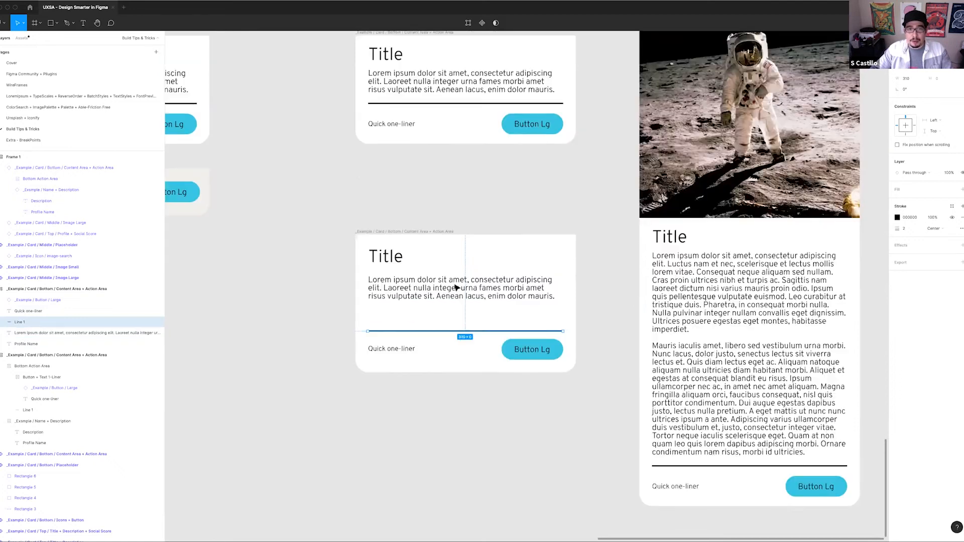
scroll(456, 287, up, 3)
Raise the lower card's divider line closer to the description, and move the Quick one-liner and button up together beneath it
click(404, 301)
drag(406, 428, 408, 406)
click(384, 441)
shift+click(498, 443)
drag(497, 444, 499, 430)
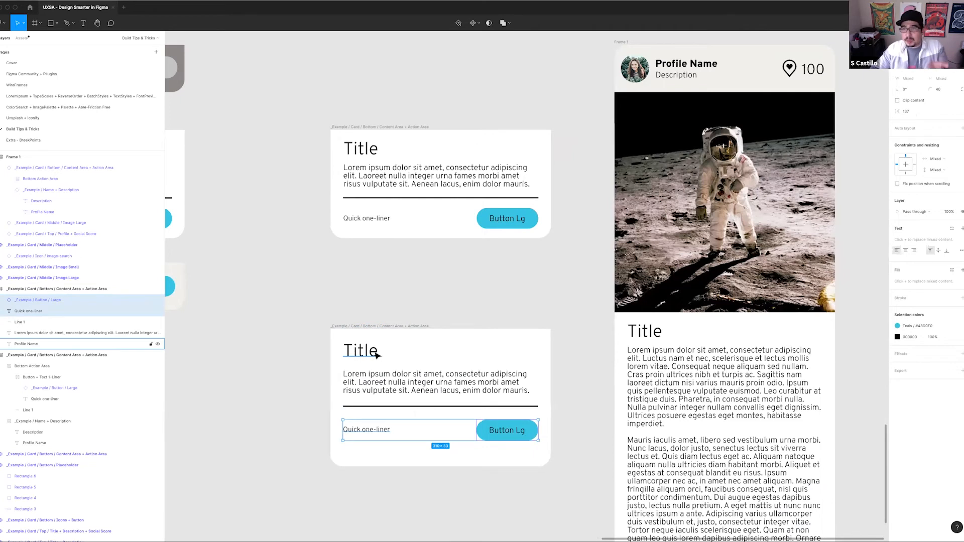
Extend the lower card's height to 221 and reapply auto layout to it
click(430, 455)
mouse_move(429, 465)
mouse_down()
mouse_move(429, 443)
mouse_move(429, 469)
mouse_up()
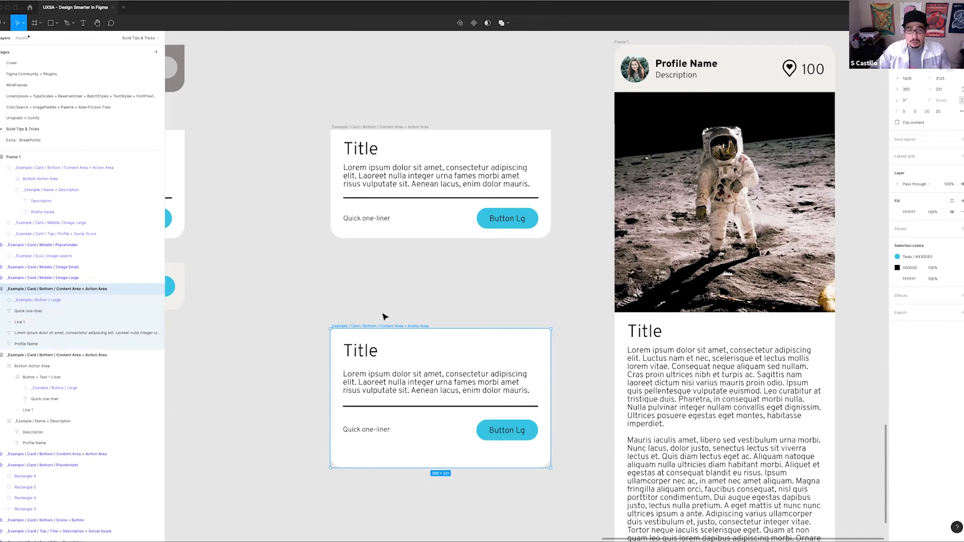
key(shift+a)
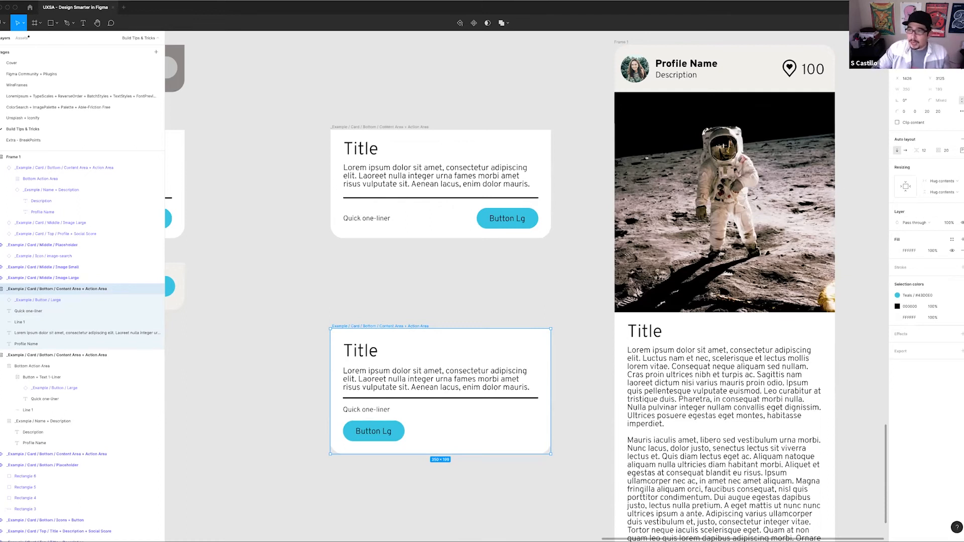
Try bottom-right alignment on the lower card's auto layout
click(962, 150)
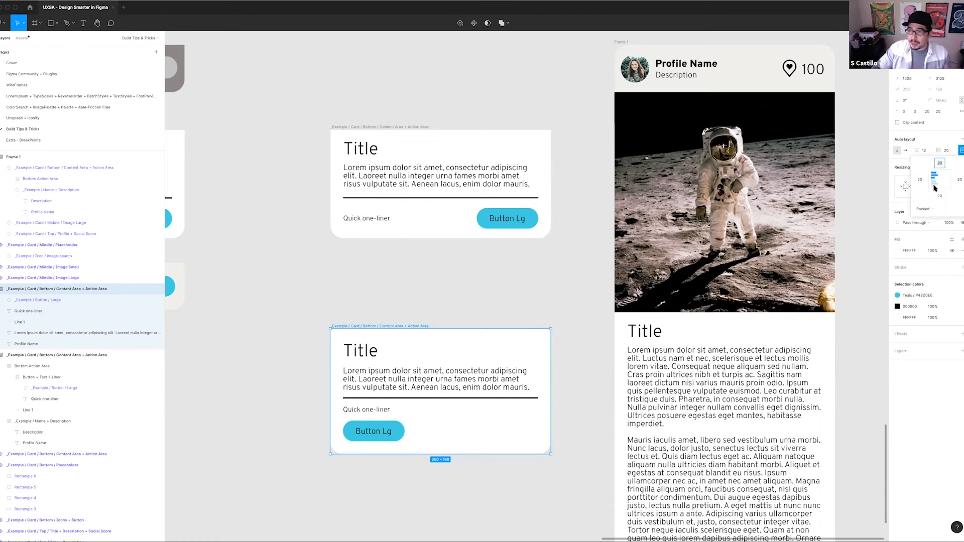
click(945, 184)
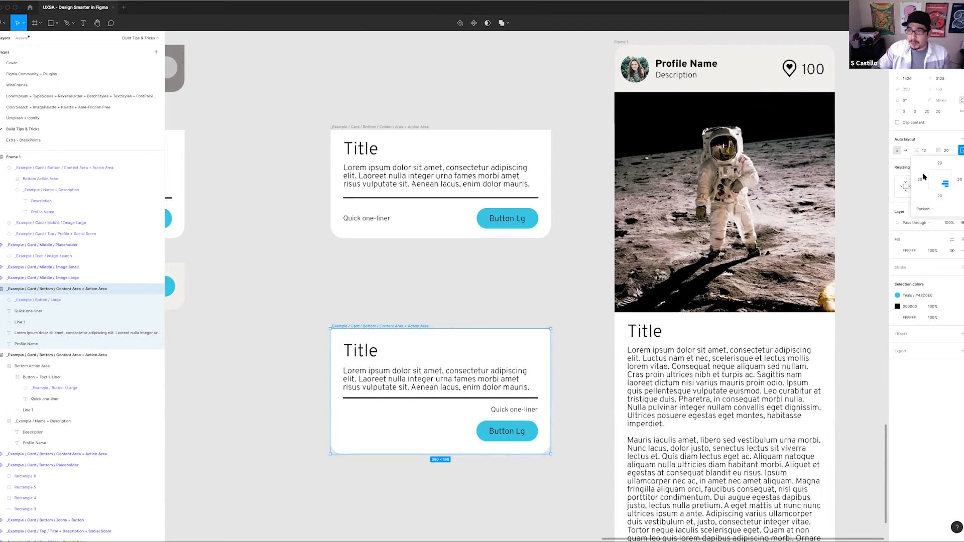
click(371, 459)
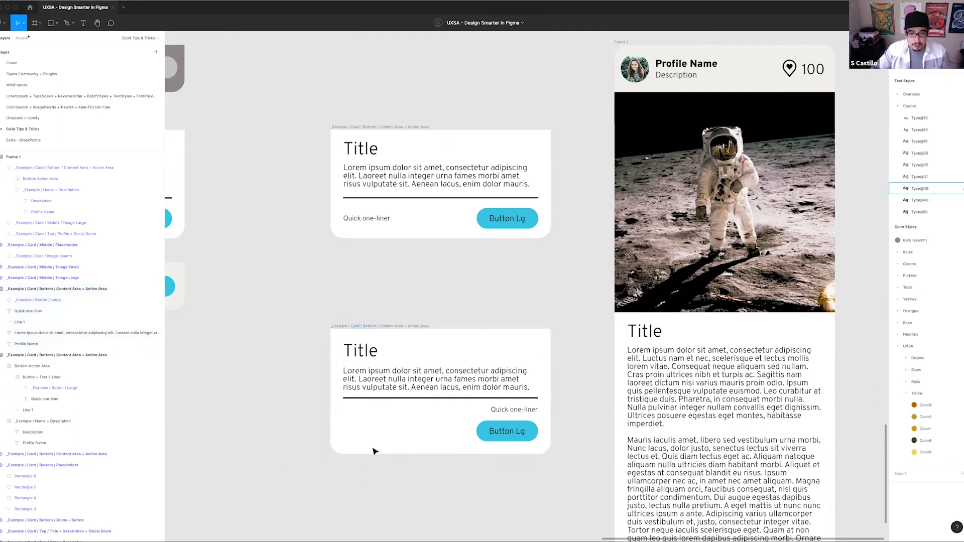
Stretch the lower card to about 635 wide by 520 high
click(360, 328)
scroll(446, 241, down, 4)
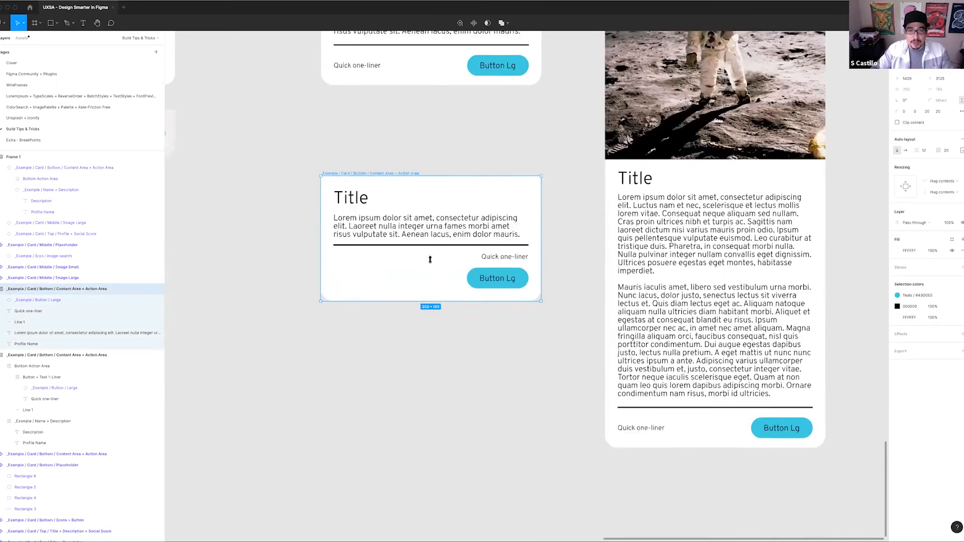
drag(429, 262, 411, 463)
scroll(403, 316, right, 2)
scroll(402, 317, down, 2)
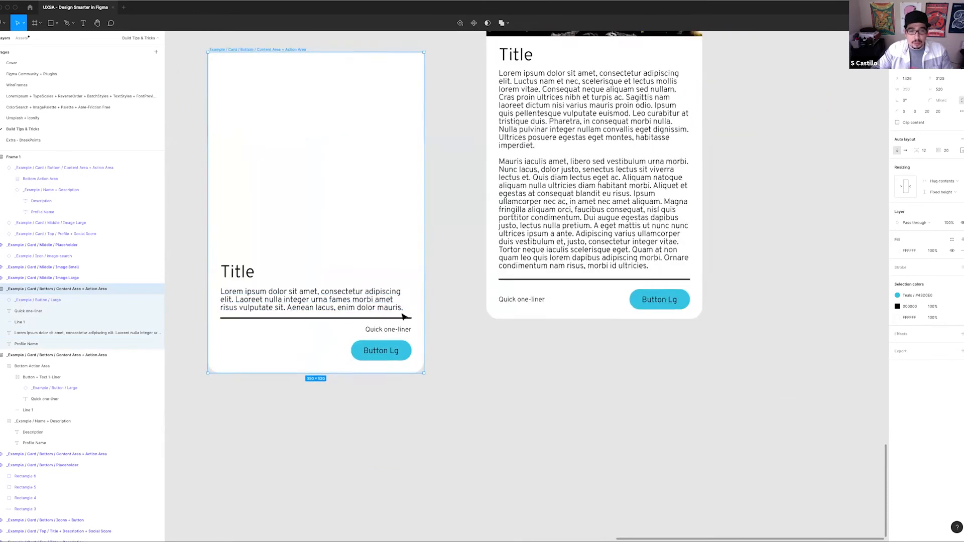
scroll(404, 316, down, 2)
drag(423, 273, 462, 273)
scroll(405, 247, up, 1)
scroll(405, 246, left, 3)
scroll(405, 247, up, 1)
drag(357, 264, 254, 263)
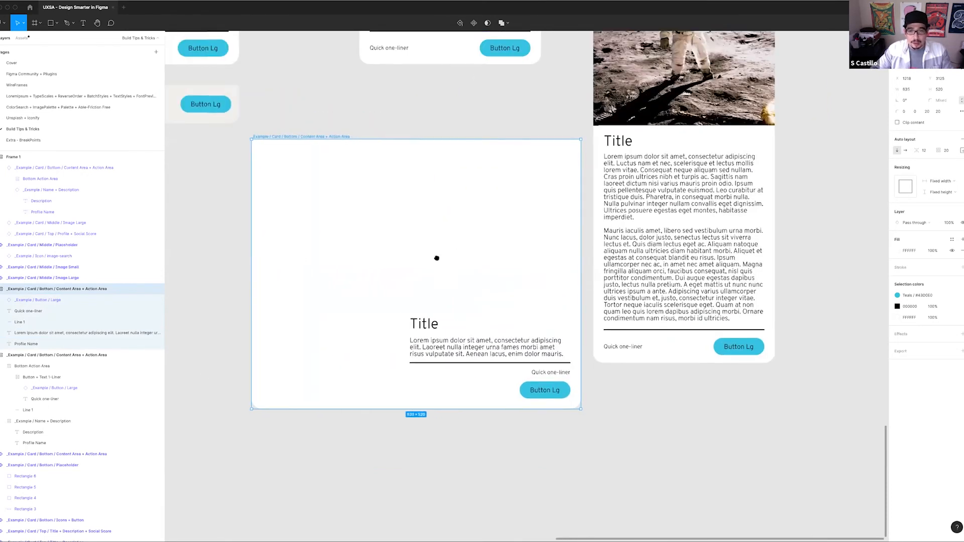
Move the enlarged card down and to the left, clear of the card above it
scroll(436, 259, right, 2)
scroll(437, 258, up, 1)
drag(357, 246, 308, 340)
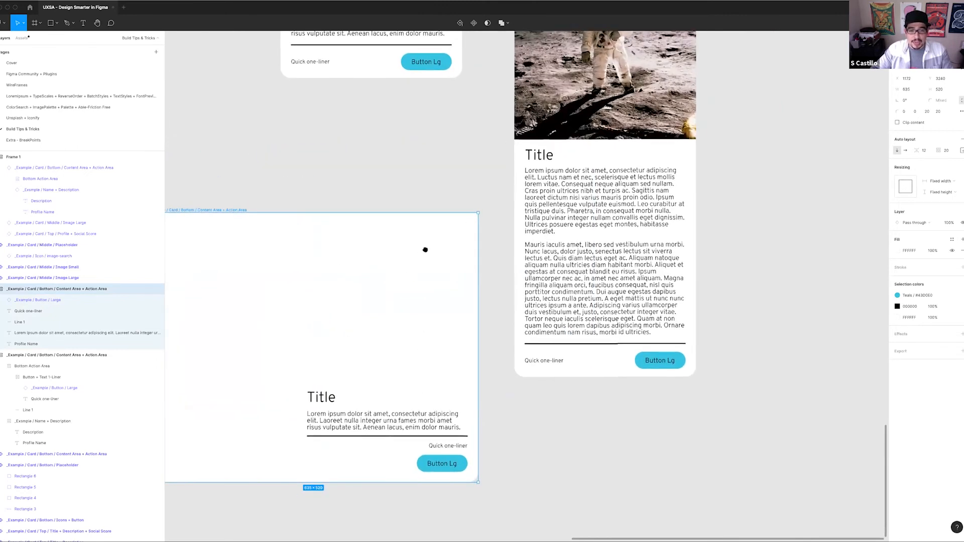
scroll(424, 250, left, 3)
scroll(424, 249, down, 3)
scroll(420, 315, down, 1)
scroll(420, 315, left, 1)
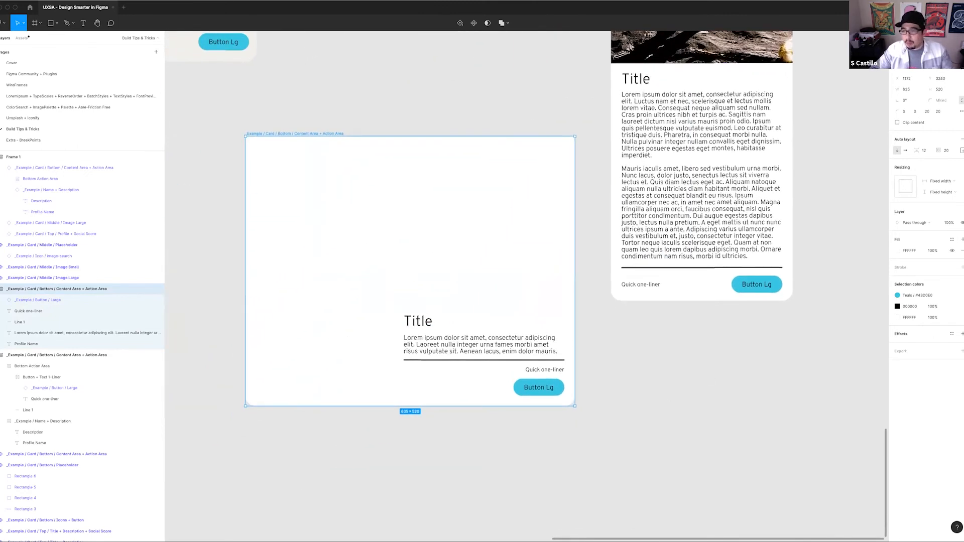
Try different auto layout alignments on the enlarged card, including centre, top left and bottom centre
click(276, 164)
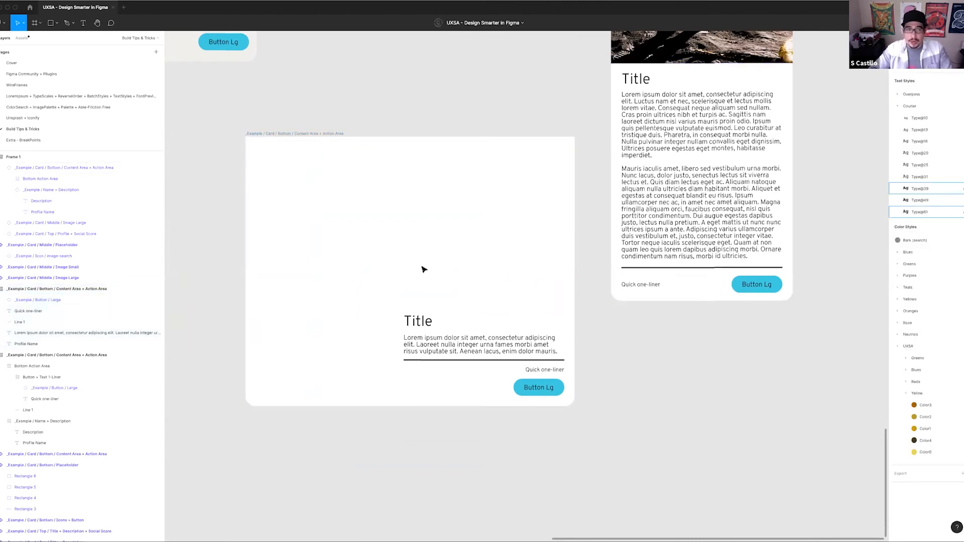
click(530, 171)
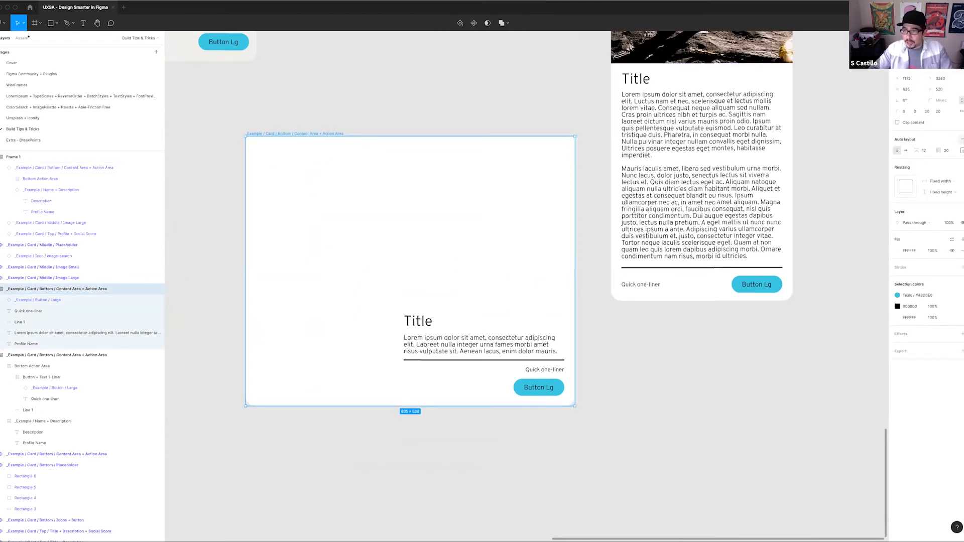
click(960, 150)
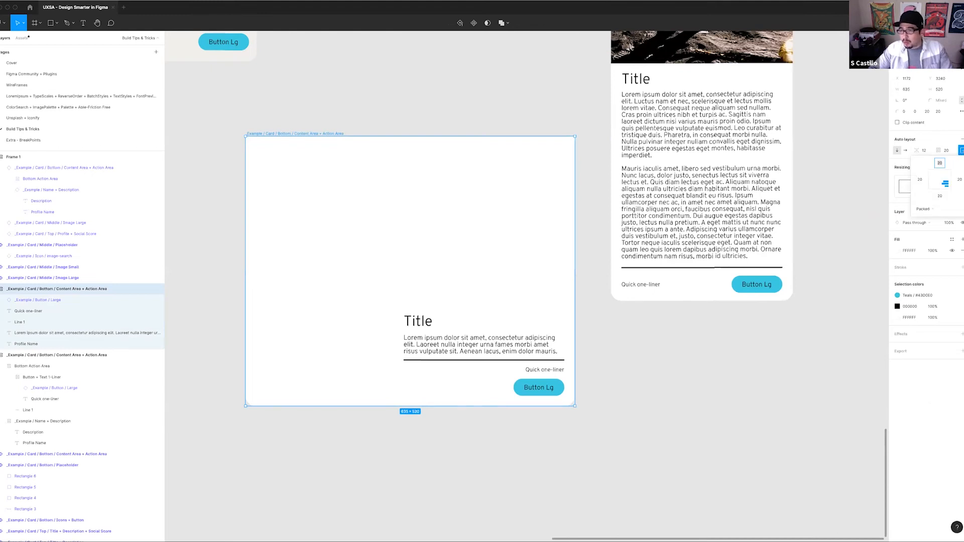
click(937, 179)
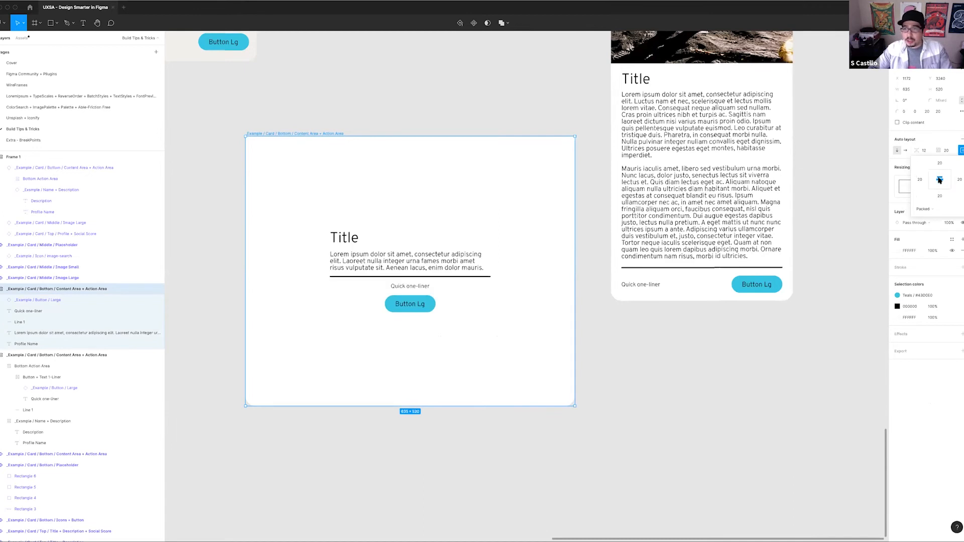
click(933, 174)
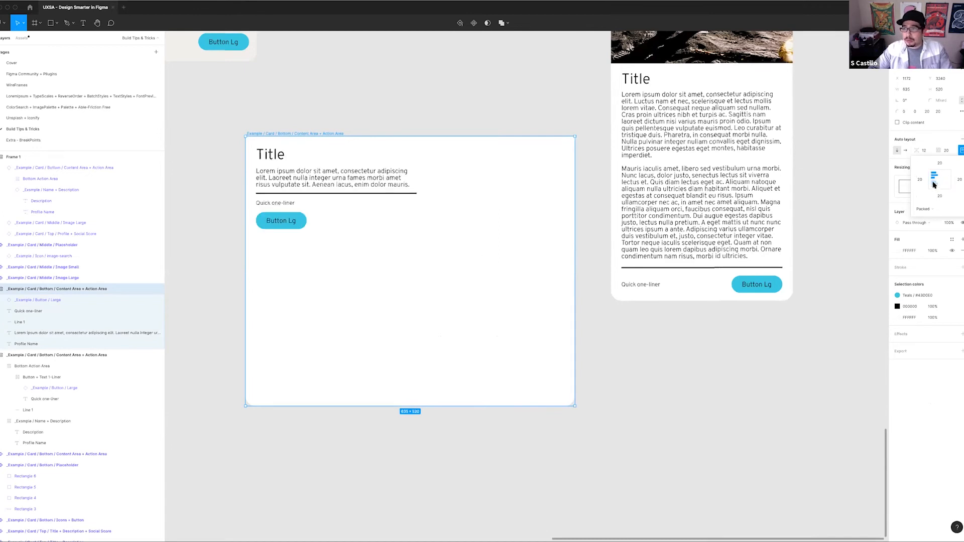
click(933, 185)
click(934, 180)
click(940, 180)
click(945, 179)
click(946, 180)
click(946, 186)
click(939, 185)
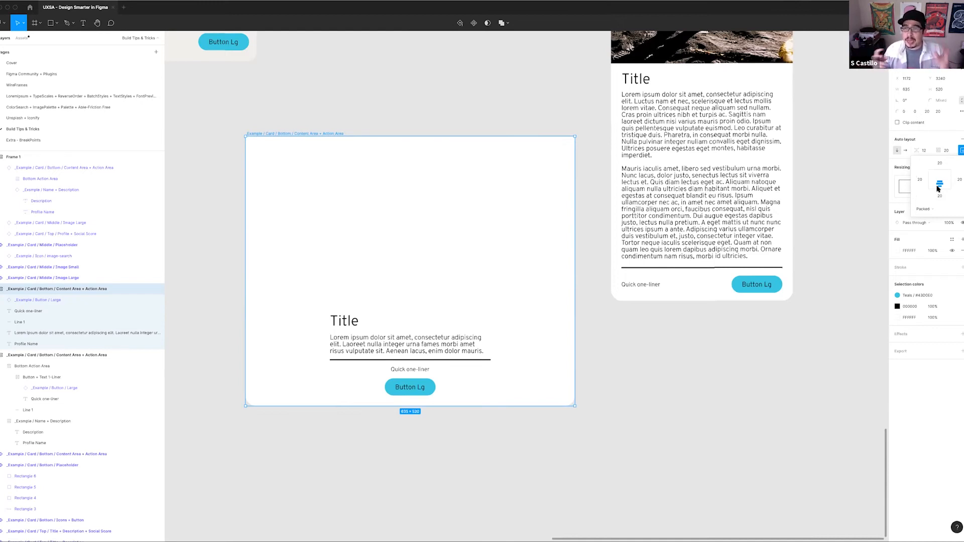
Shrink the card to about 342 by 216 and set its auto layout alignment to top left
drag(553, 385, 423, 248)
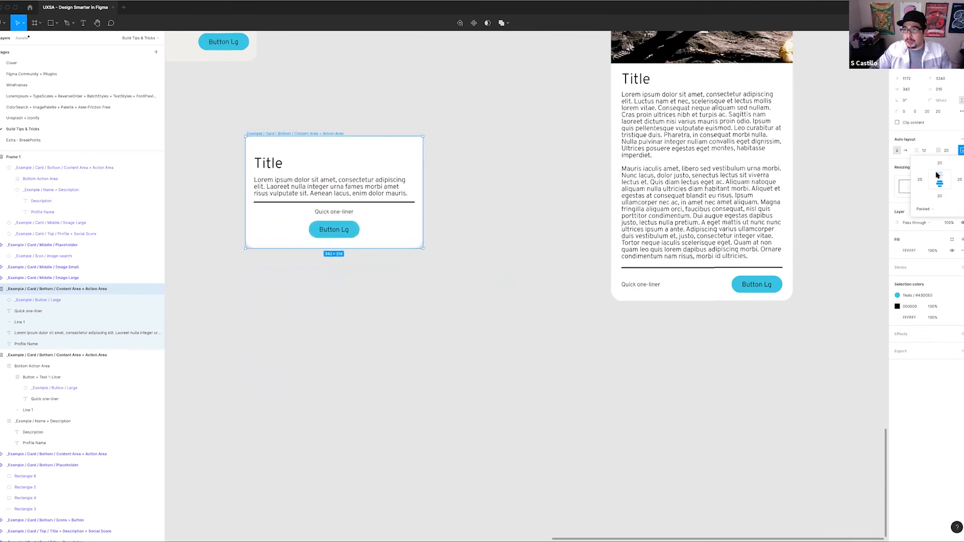
click(939, 175)
click(934, 175)
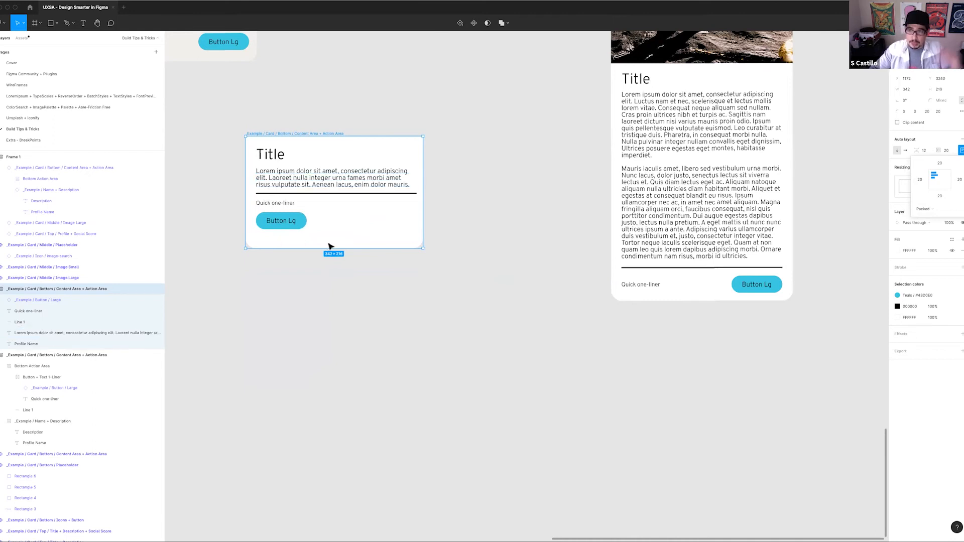
Replace the lower card's description with 2 paragraphs generated by the Lorem ipsum plugin
double_click(312, 187)
key(super+slash)
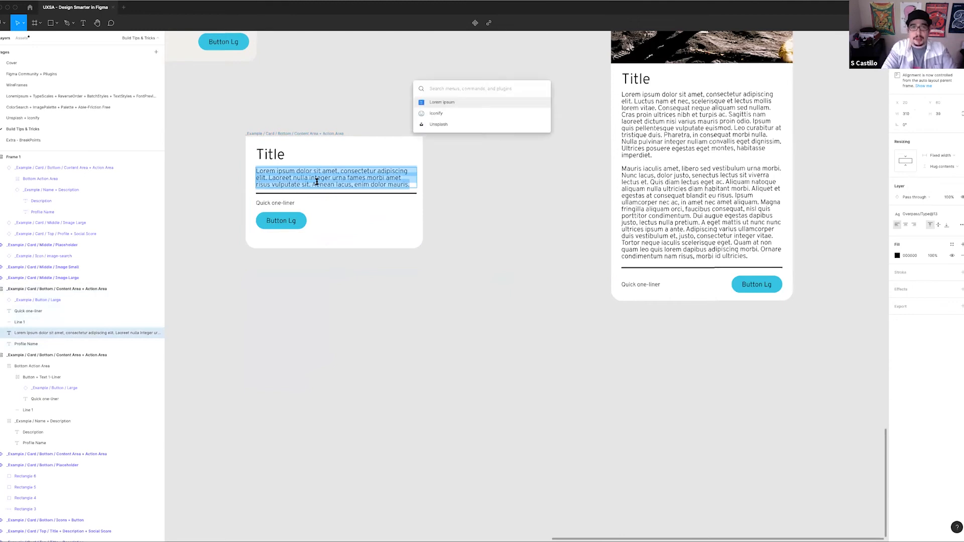
key(Return)
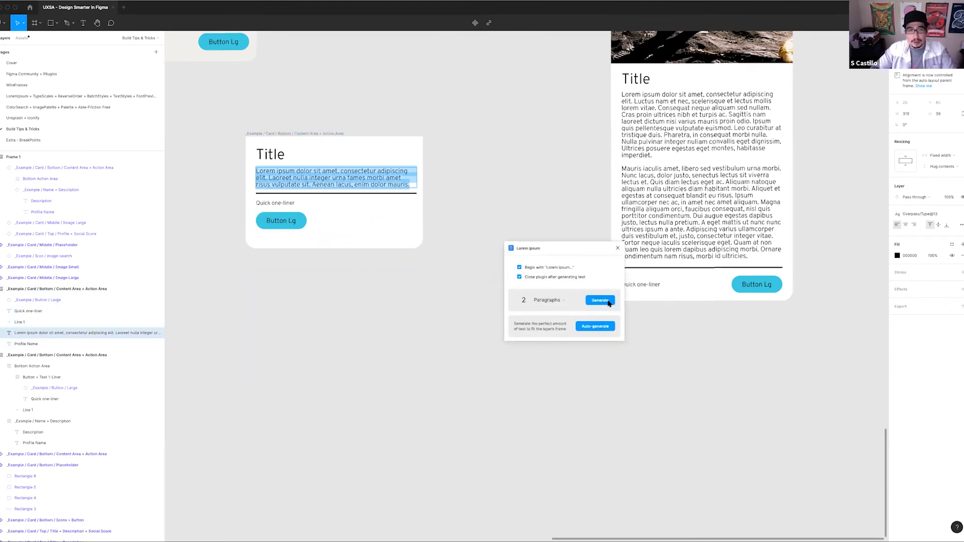
click(600, 300)
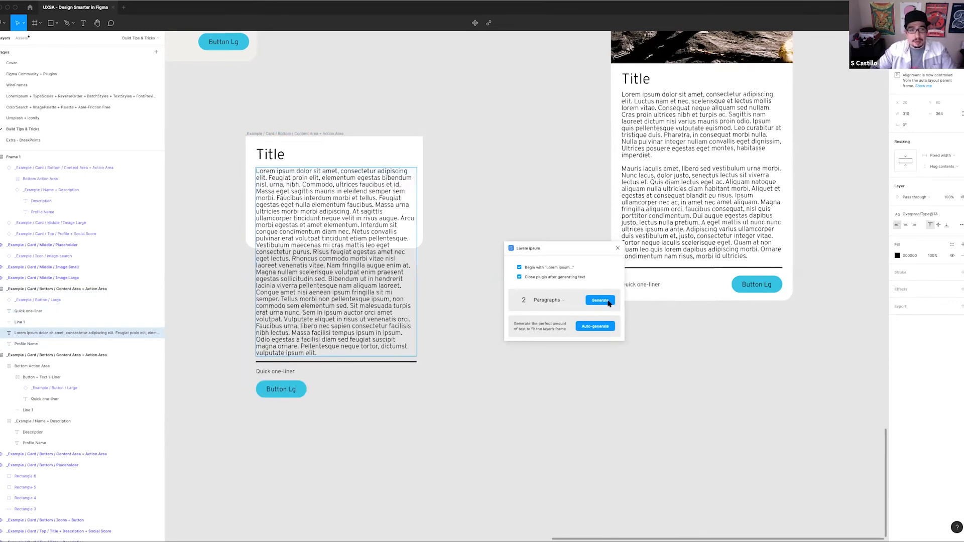
click(506, 372)
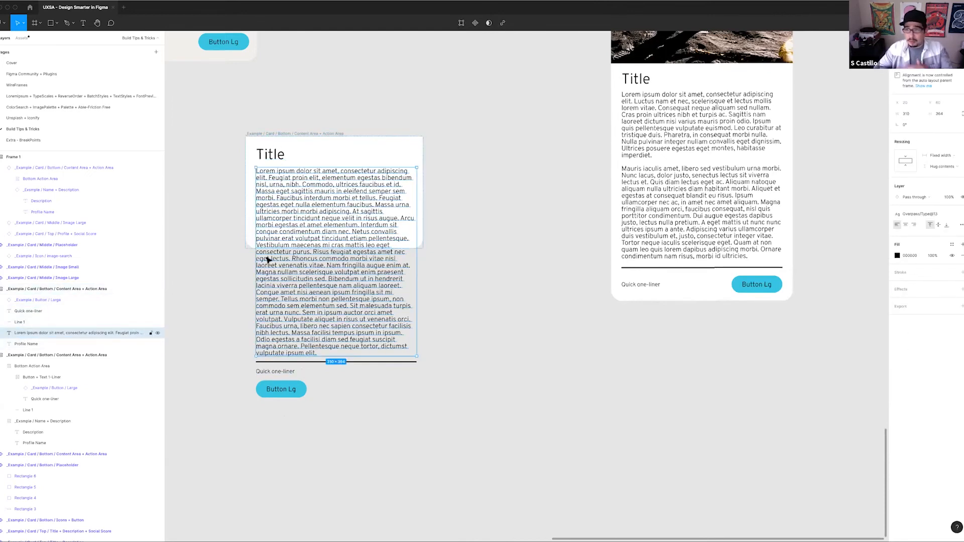
Widen the card frame to about 438 and set its vertical resizing to Hug contents
click(325, 137)
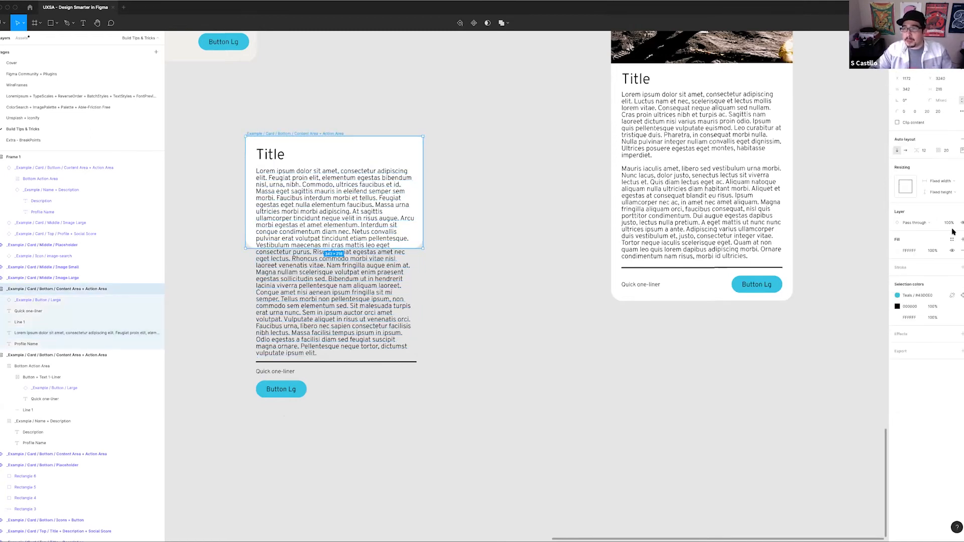
drag(441, 266, 472, 291)
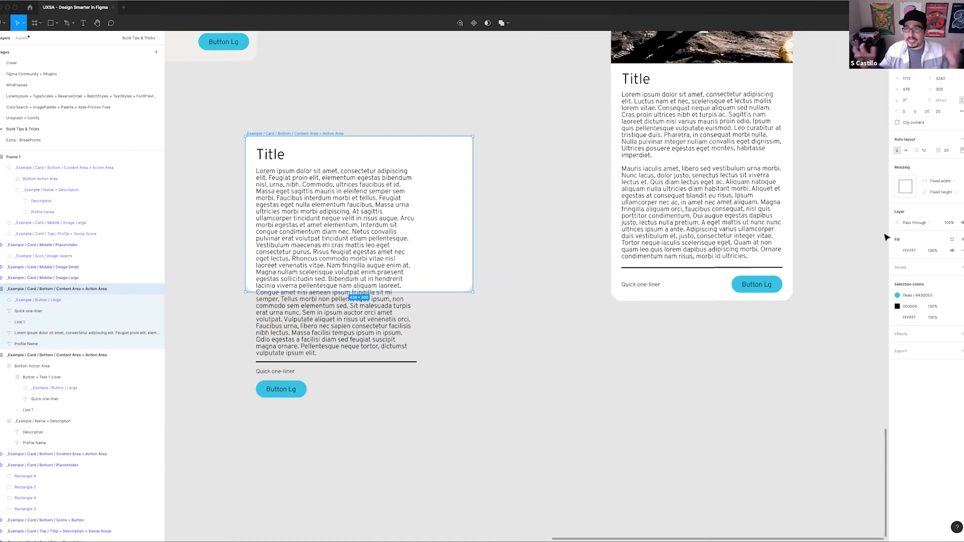
click(955, 194)
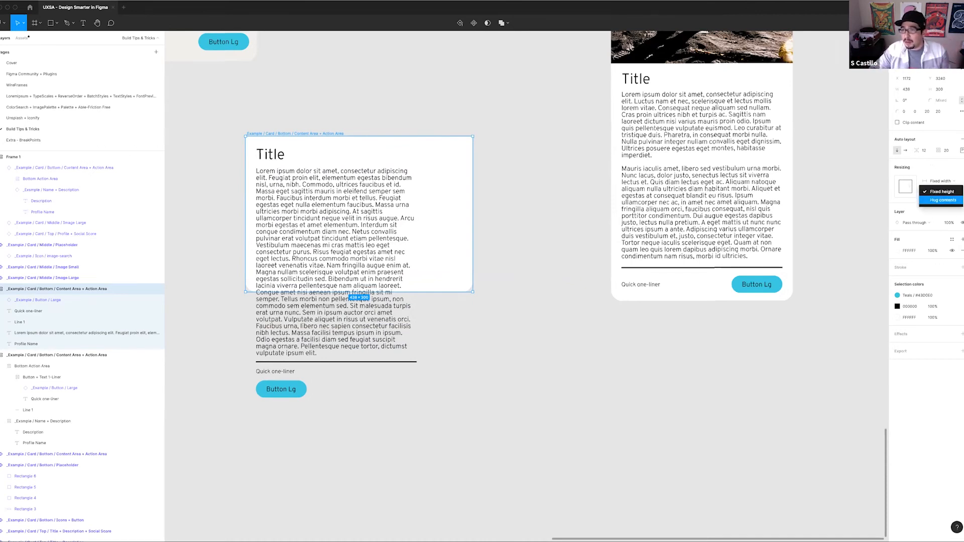
click(942, 201)
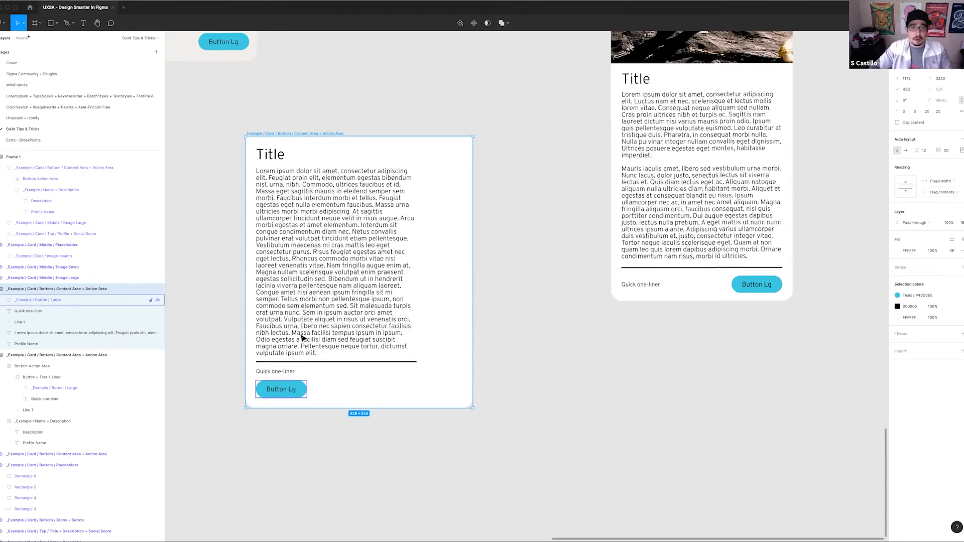
Cut the card's description down to "Lorem ipsum dolor sit amet, consectetur adipiscing elit." and add two line breaks after it
double_click(322, 330)
drag(353, 346, 279, 239)
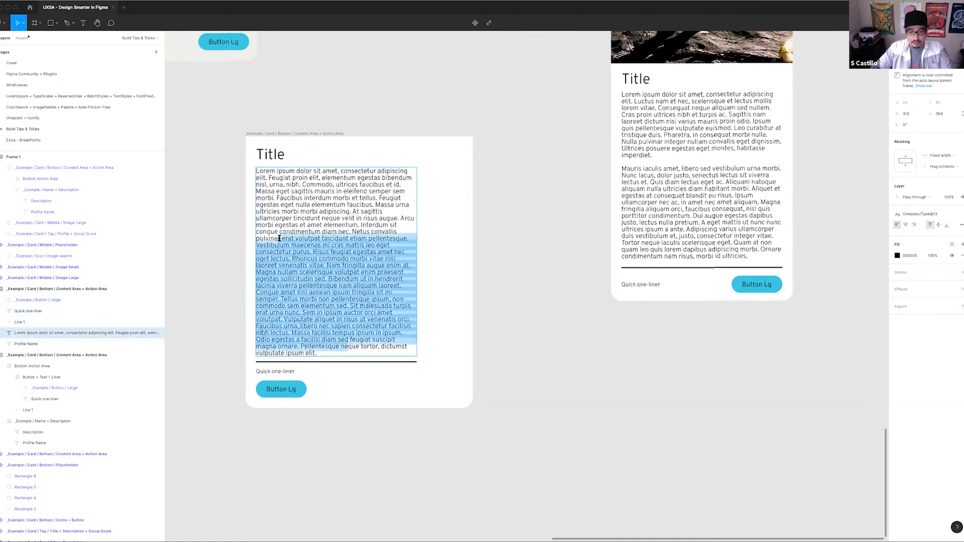
key(BackSpace)
drag(334, 224, 287, 198)
key(BackSpace)
drag(351, 198, 291, 185)
key(BackSpace)
drag(394, 187, 271, 178)
key(BackSpace)
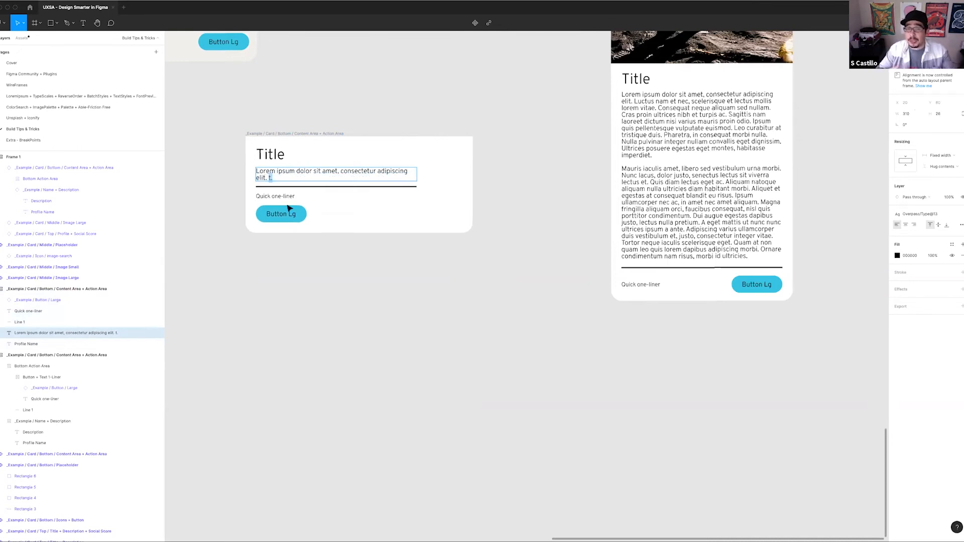
key(Return)
key(Return)
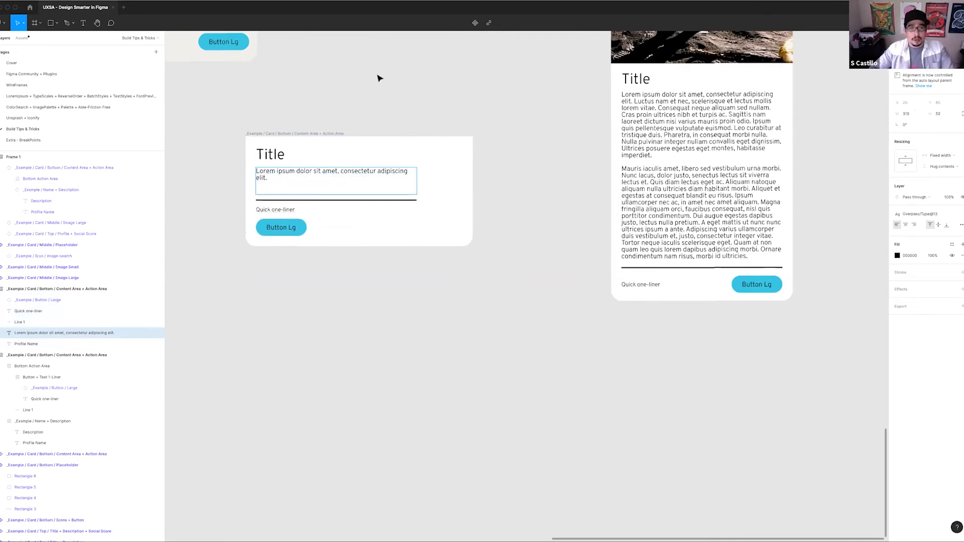
Inspect the upper card's layer structure, selecting its nested Bottom Action Area and collapsing that group's layers
click(380, 78)
scroll(469, 241, up, 5)
scroll(469, 241, left, 2)
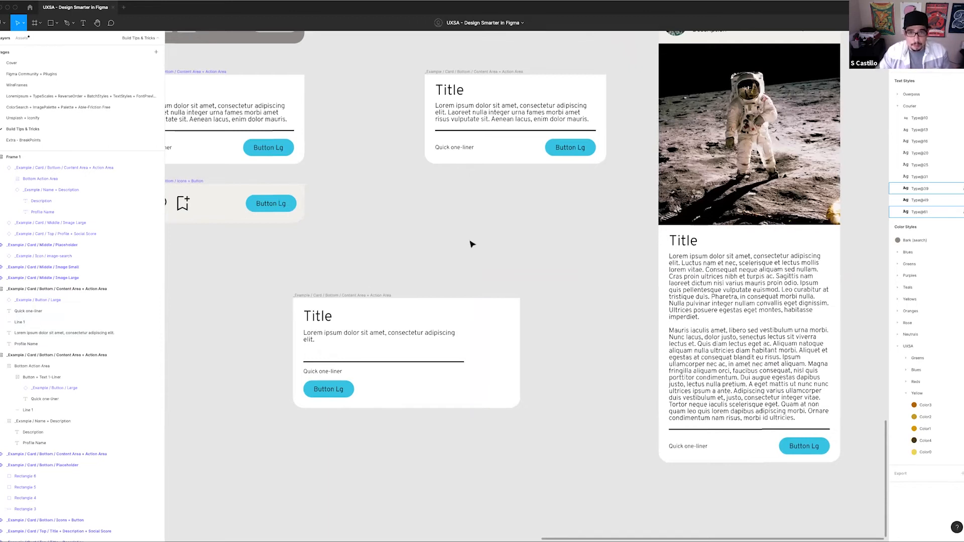
click(522, 79)
scroll(552, 263, up, 1)
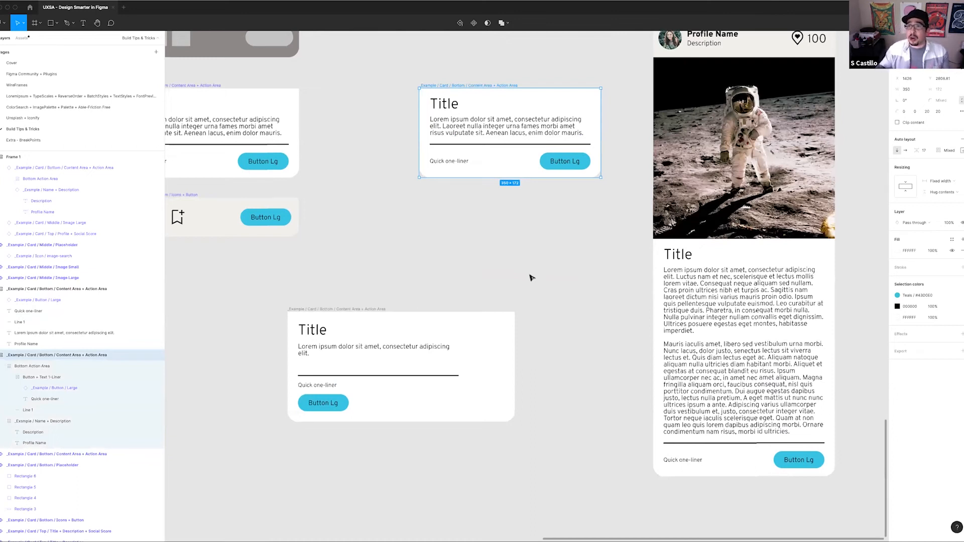
scroll(531, 277, up, 1)
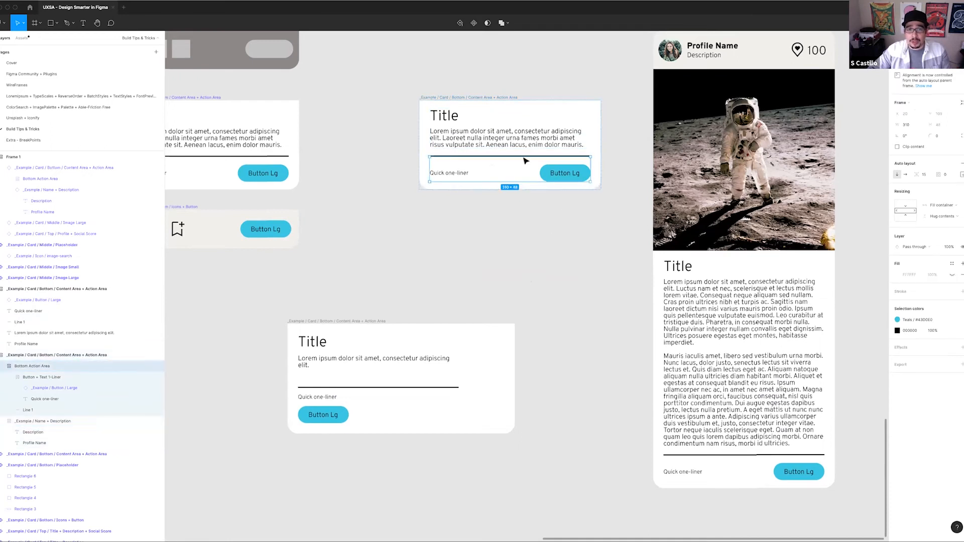
click(14, 377)
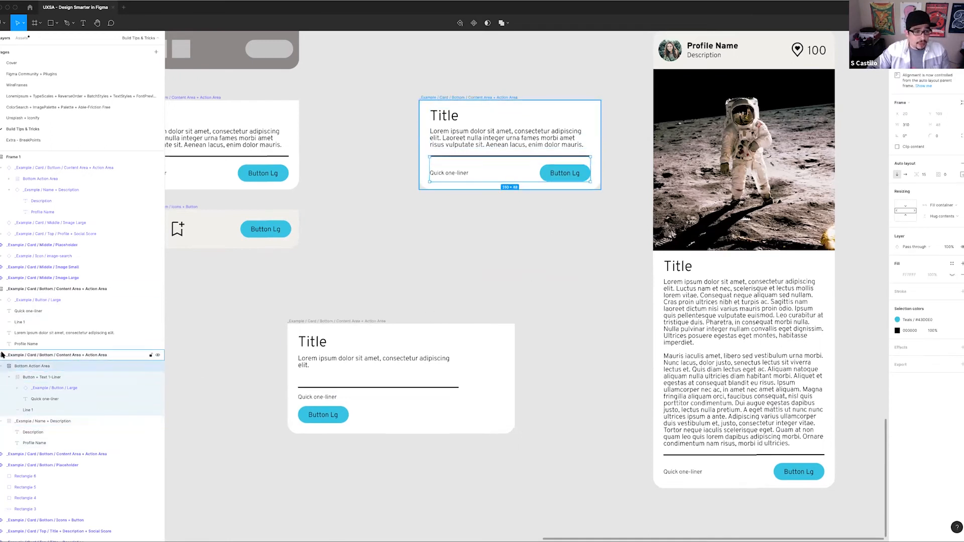
click(3, 366)
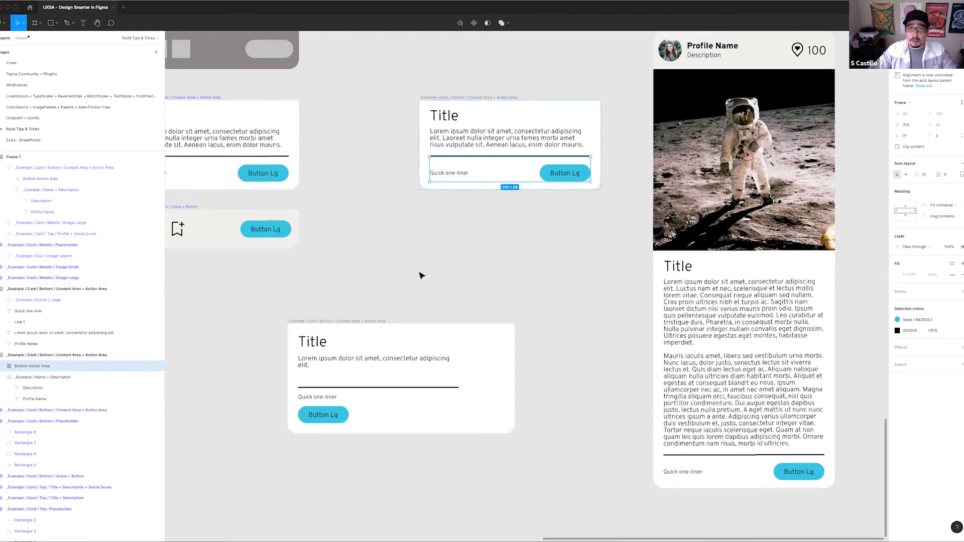
Move the lower ungrouped card to the right so it sits more directly beneath the upper card
scroll(428, 279, left, 3)
scroll(429, 280, down, 1)
drag(411, 293, 504, 288)
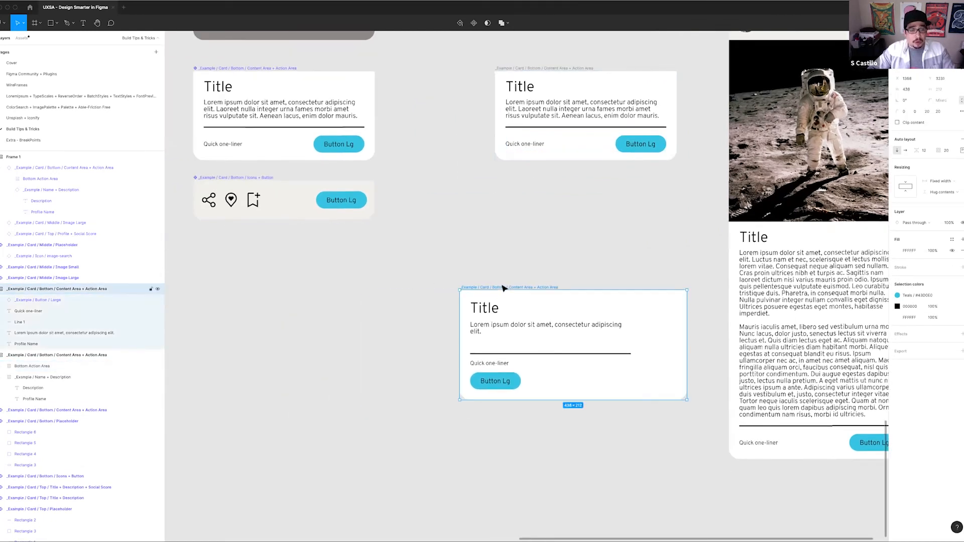
click(370, 304)
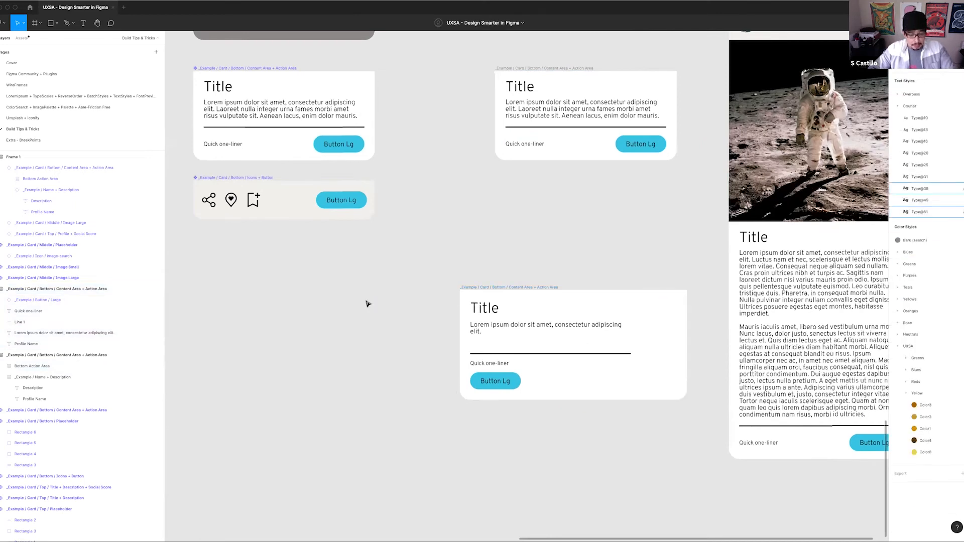
Browse the Frame tool's size presets and add a Plugin icon frame from the Figma Community presets
key(f)
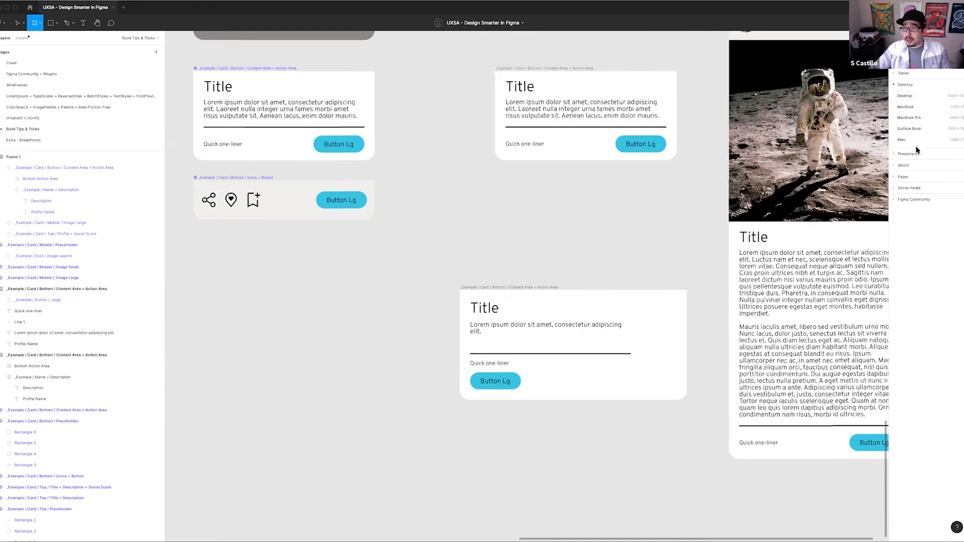
click(895, 85)
click(897, 62)
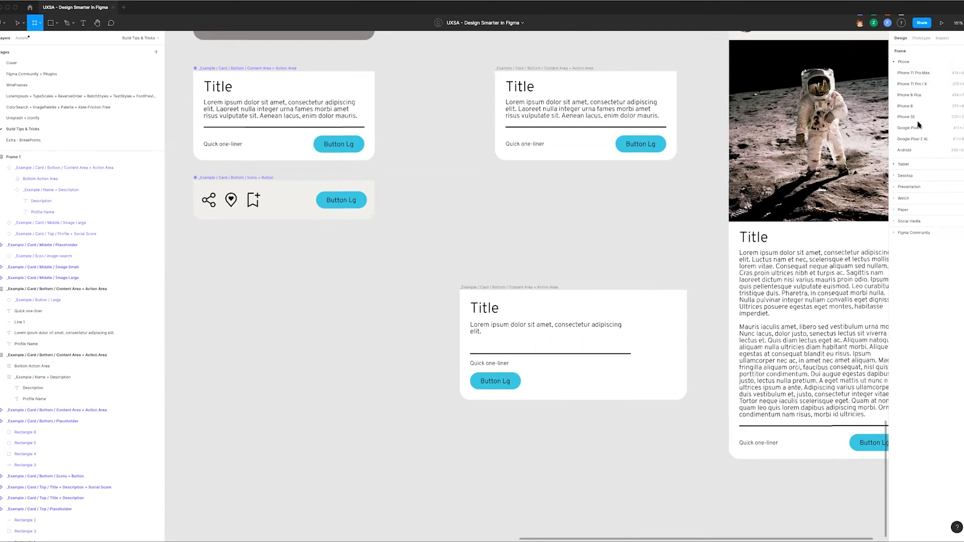
click(895, 62)
click(894, 74)
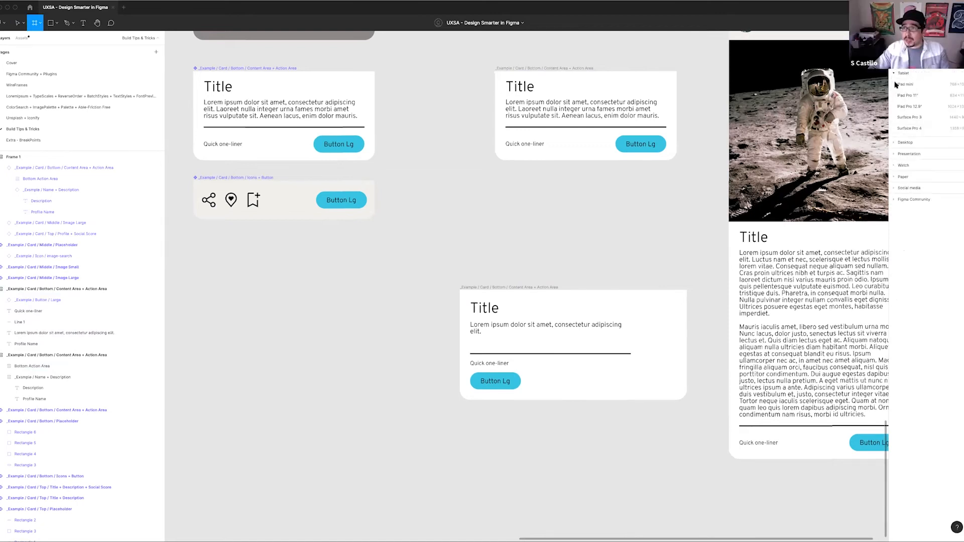
click(918, 179)
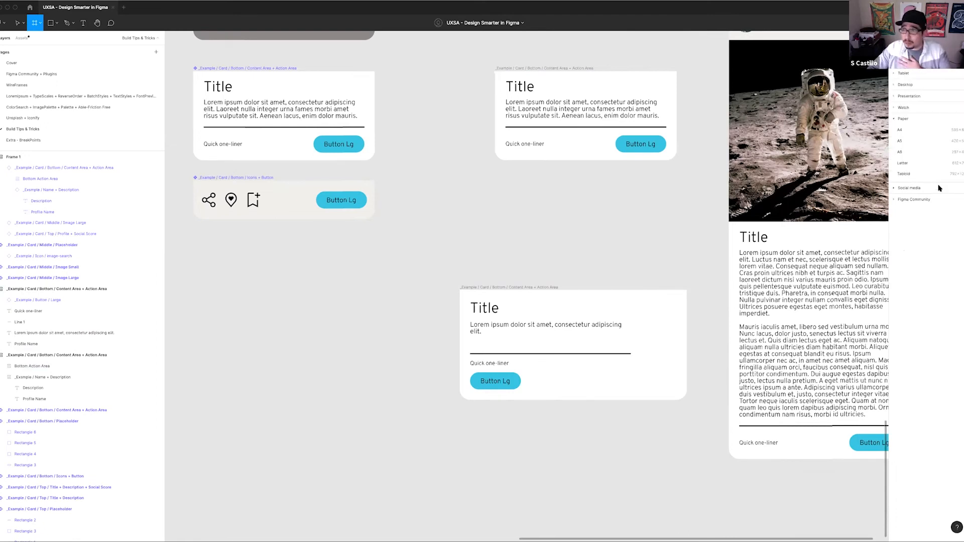
click(897, 200)
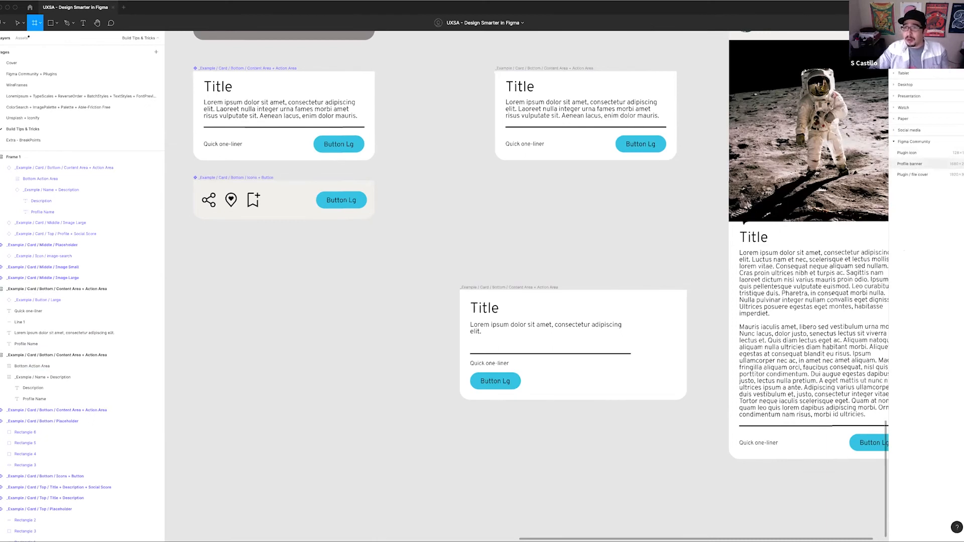
click(912, 155)
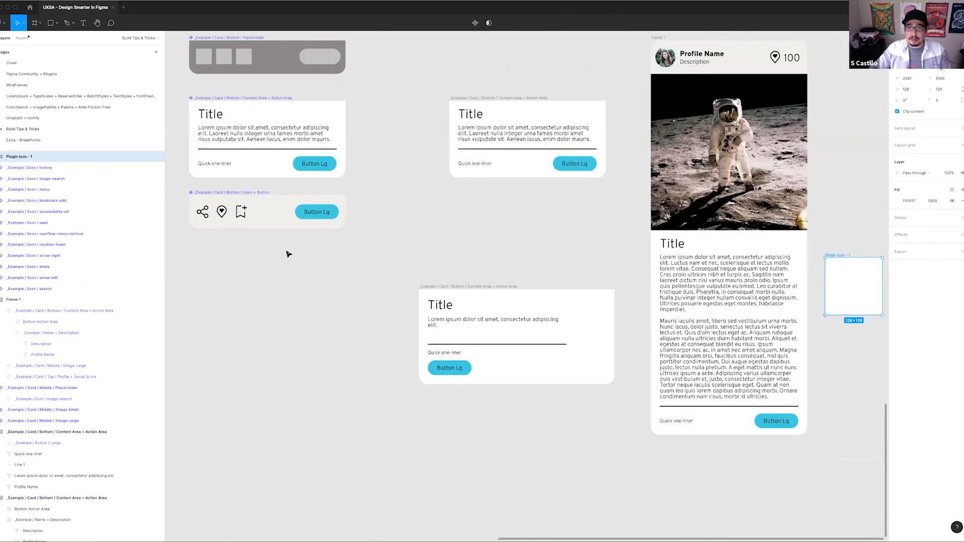
Move the Plugin icon frame into the empty space between the upper and lower cards
scroll(420, 260, down, 5)
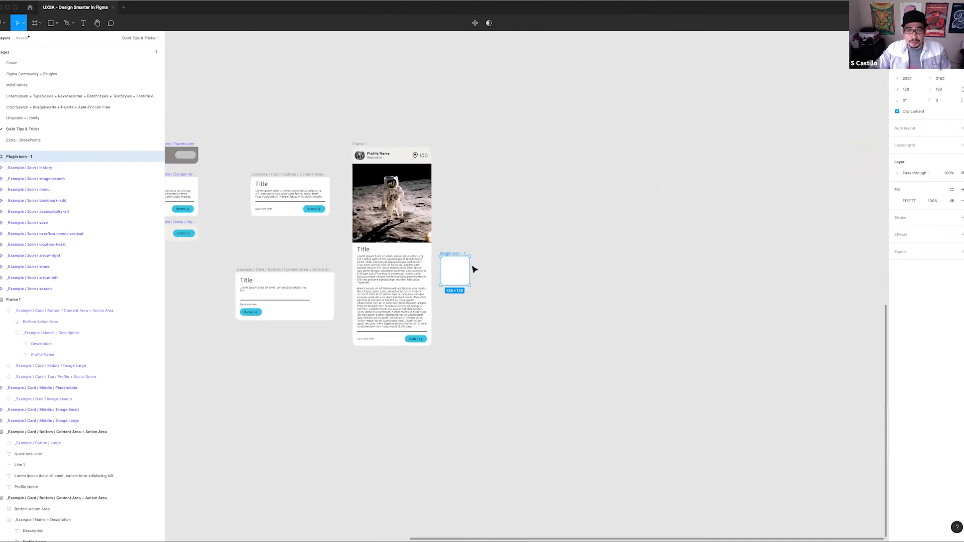
scroll(471, 269, up, 5)
scroll(458, 282, left, 3)
scroll(551, 263, left, 2)
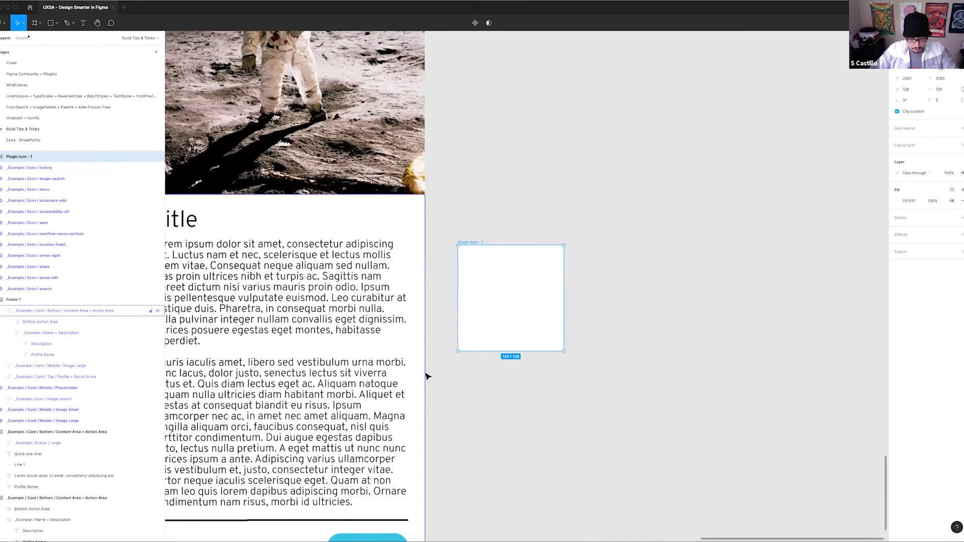
drag(469, 290, 450, 172)
drag(327, 270, 433, 274)
drag(584, 191, 353, 153)
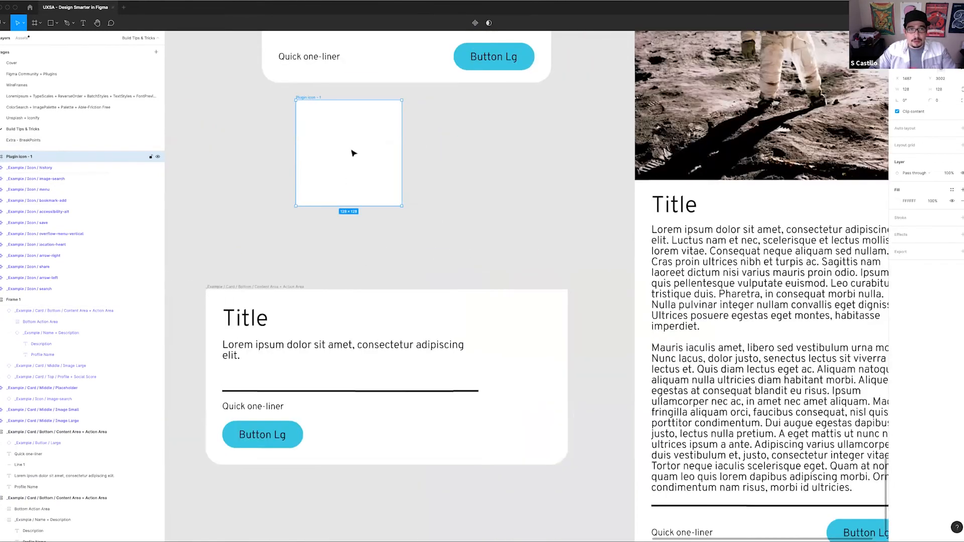
drag(247, 129, 261, 140)
Reorder the upper card's layer so it sits directly below the Plugin icon frame in the layer order
scroll(262, 139, up, 4)
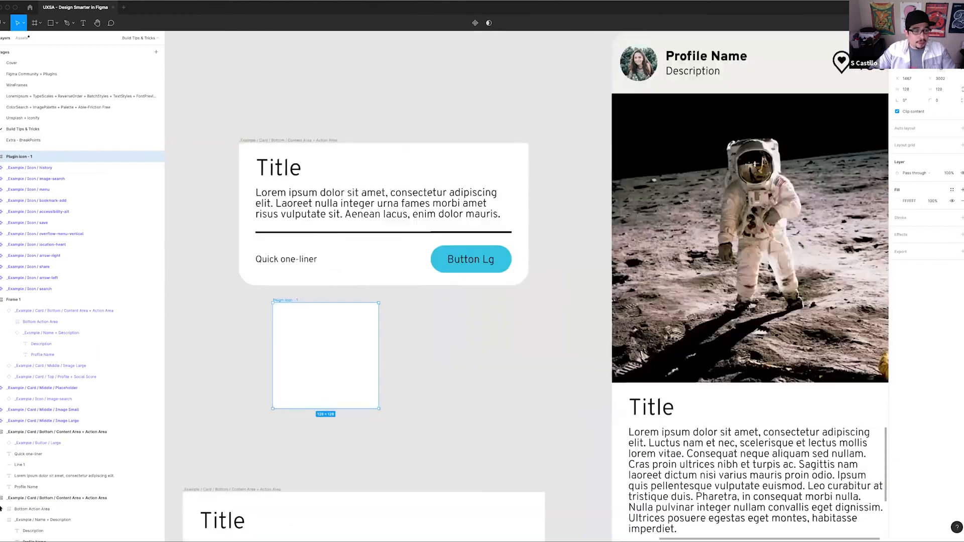
click(263, 141)
drag(28, 350, 25, 166)
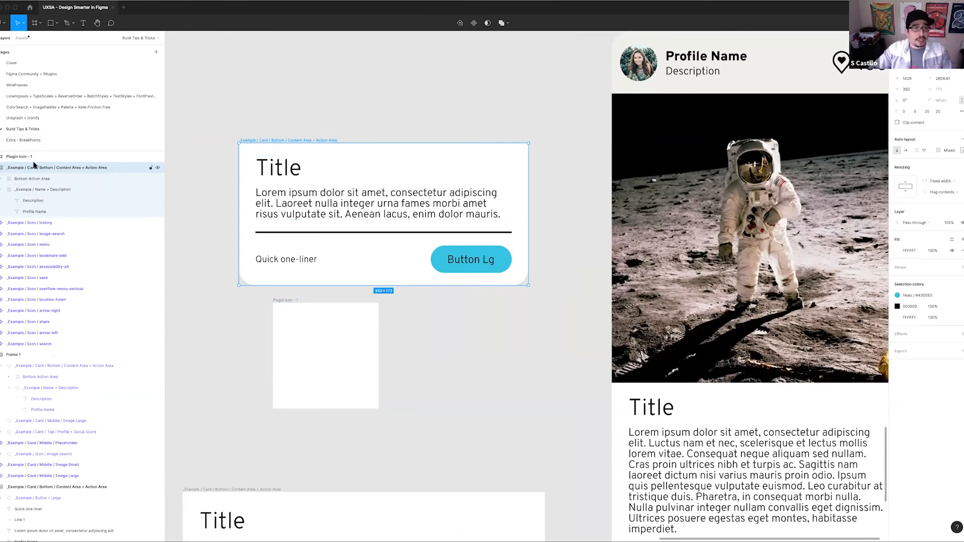
Set the upper card's auto layout direction to horizontal and move the card up and left, clear of the astronaut card
click(906, 150)
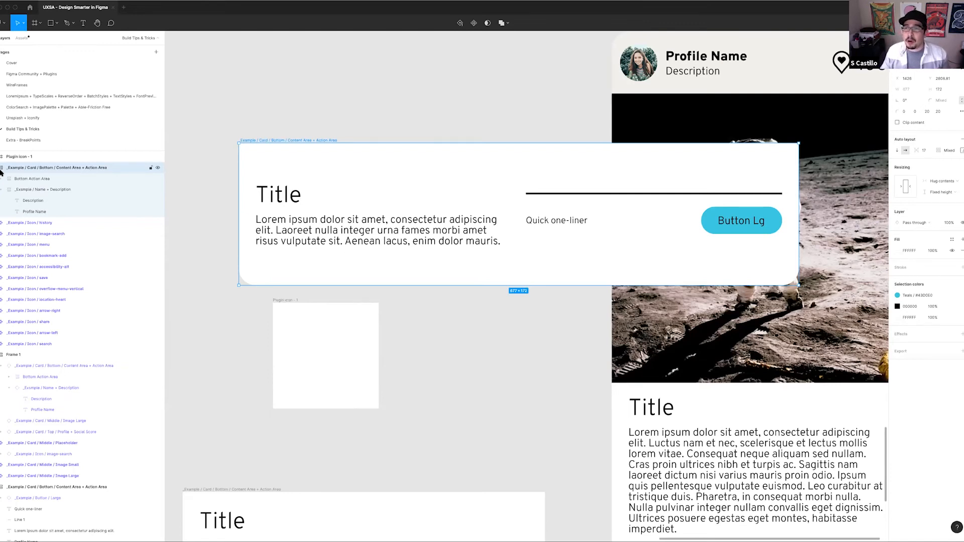
scroll(551, 209, down, 3)
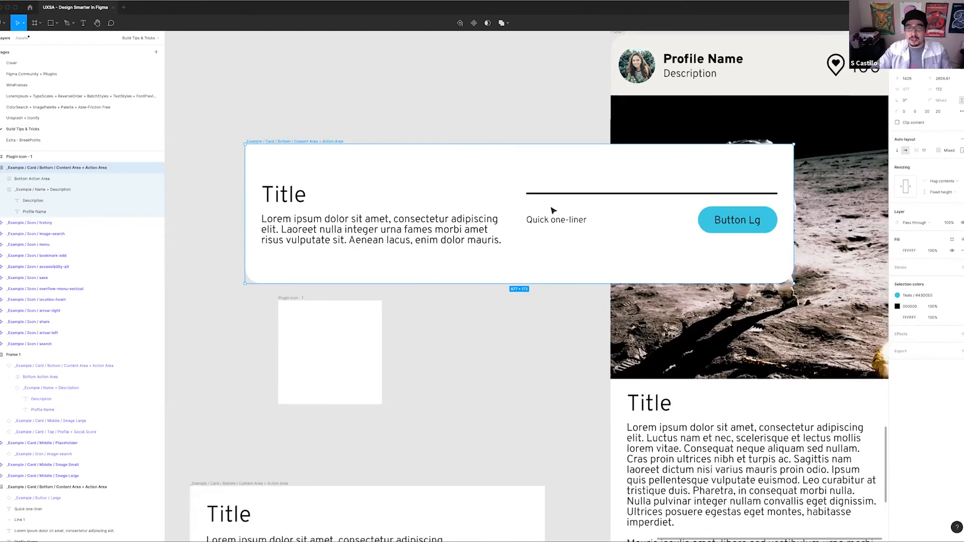
drag(536, 213, 495, 215)
drag(451, 191, 371, 164)
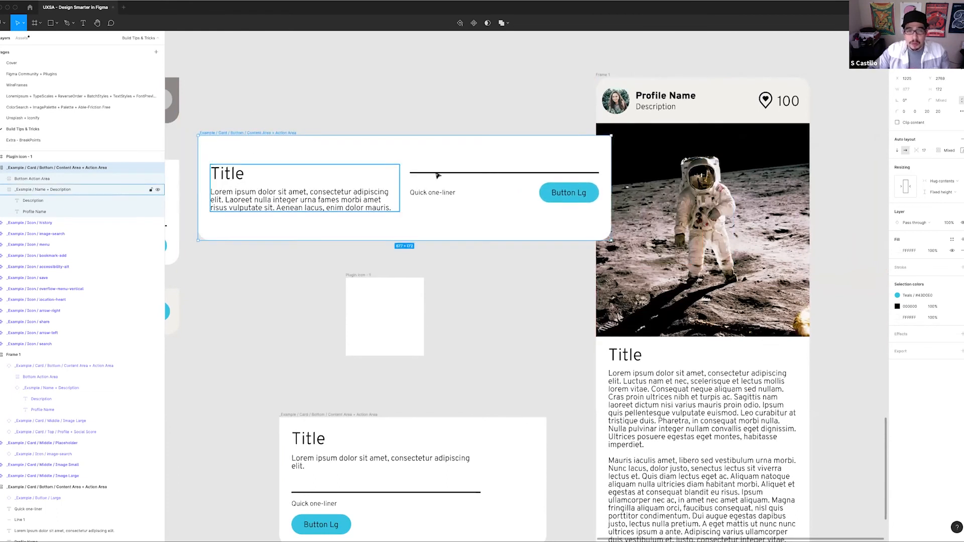
Set the upper card's auto layout back to vertical, narrow it to 350 wide and move it above the Plugin icon frame
click(899, 150)
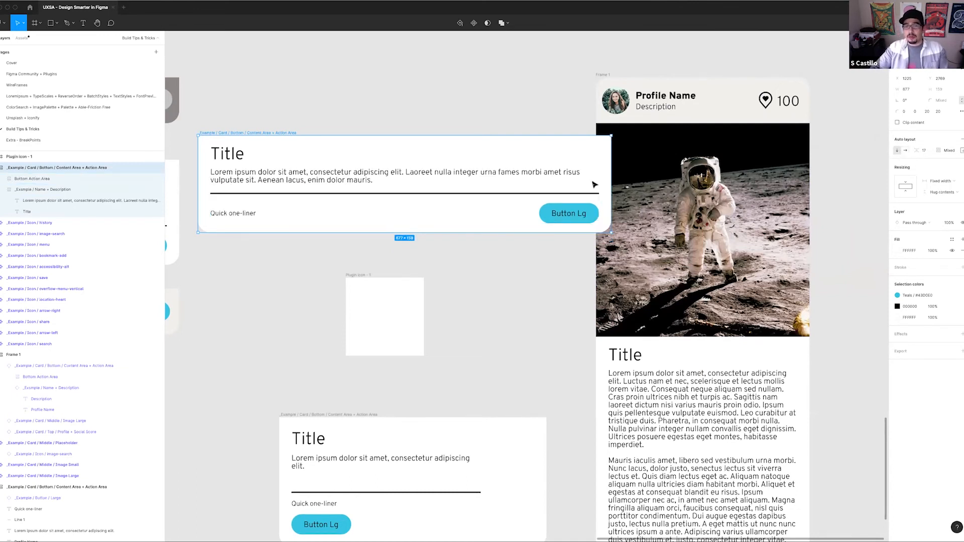
drag(610, 176, 411, 175)
drag(267, 133, 370, 146)
Compare the upper card's nested action area with the lower card's ungrouped layers
scroll(523, 304, down, 3)
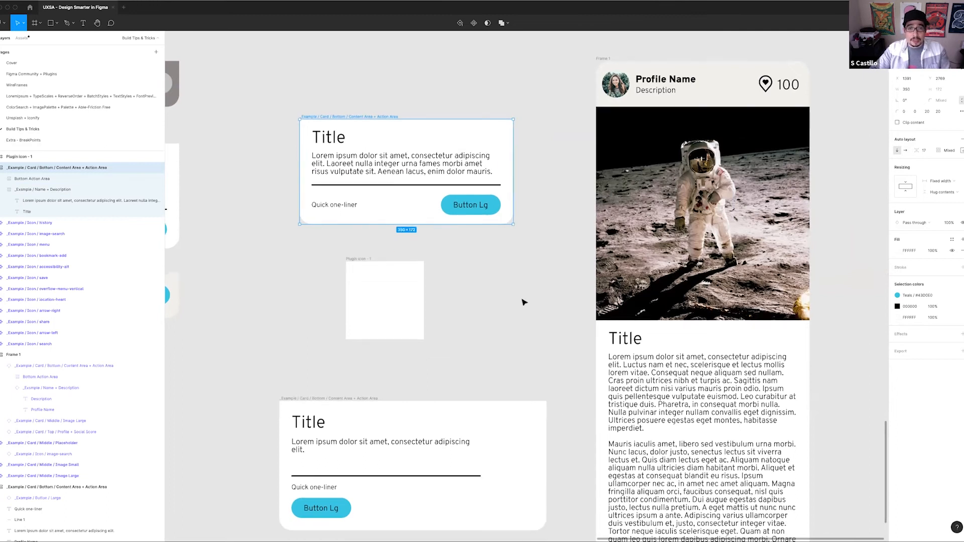
click(367, 356)
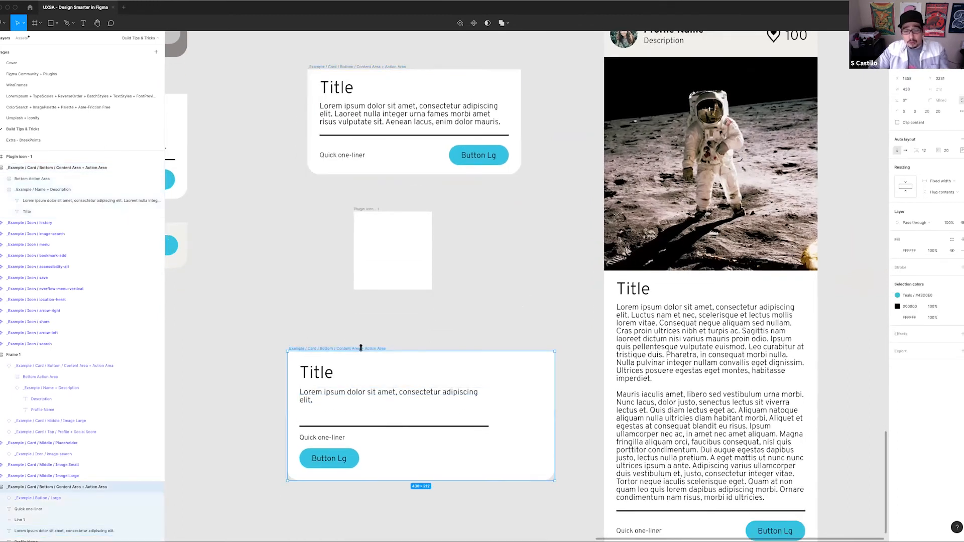
scroll(452, 200, down, 1)
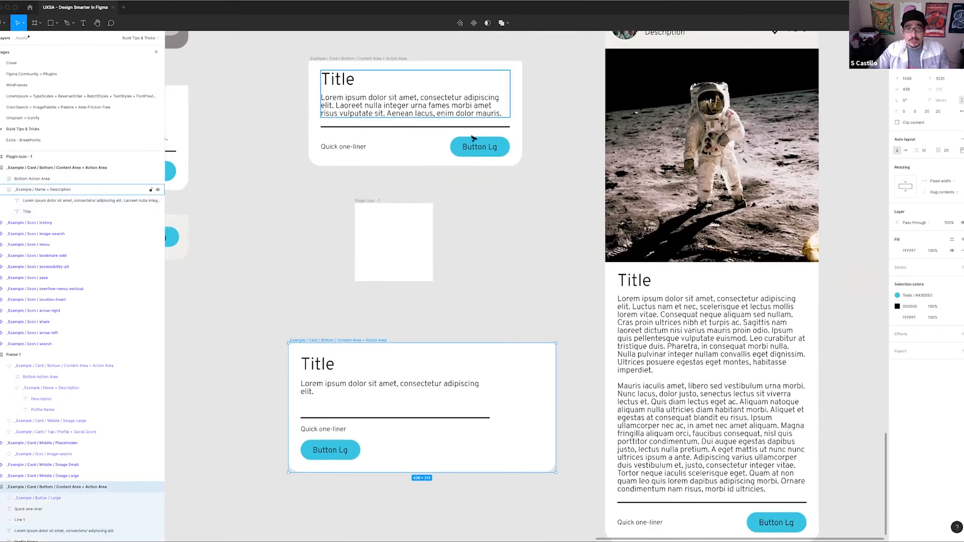
click(458, 131)
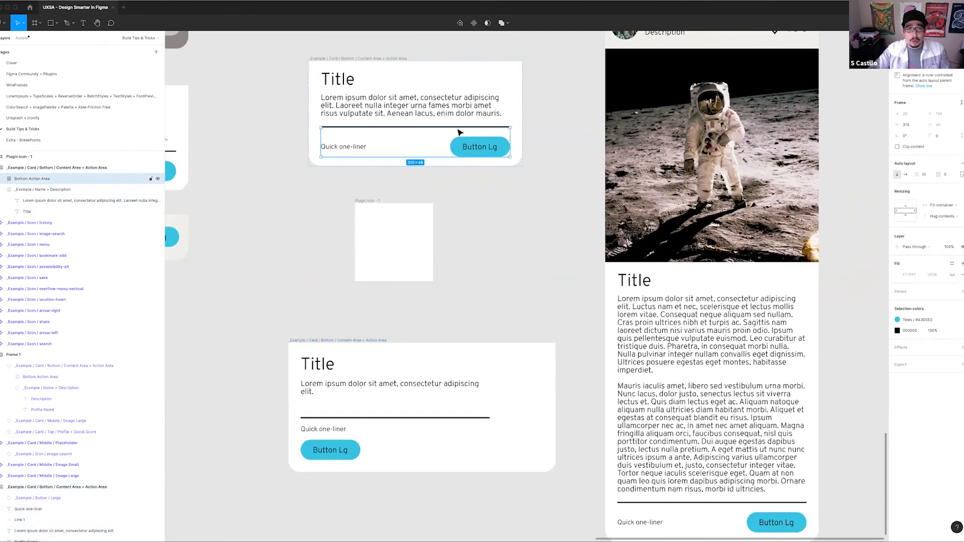
click(334, 389)
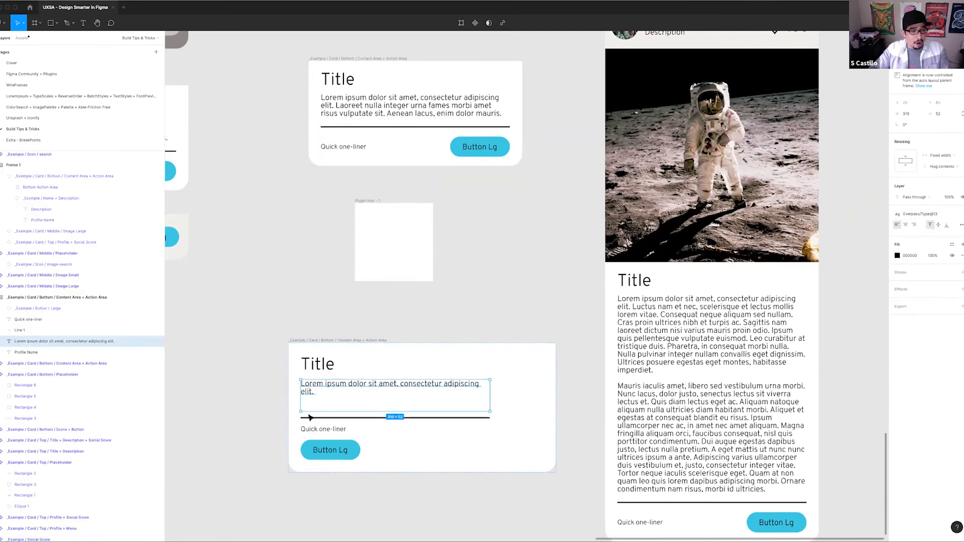
click(31, 298)
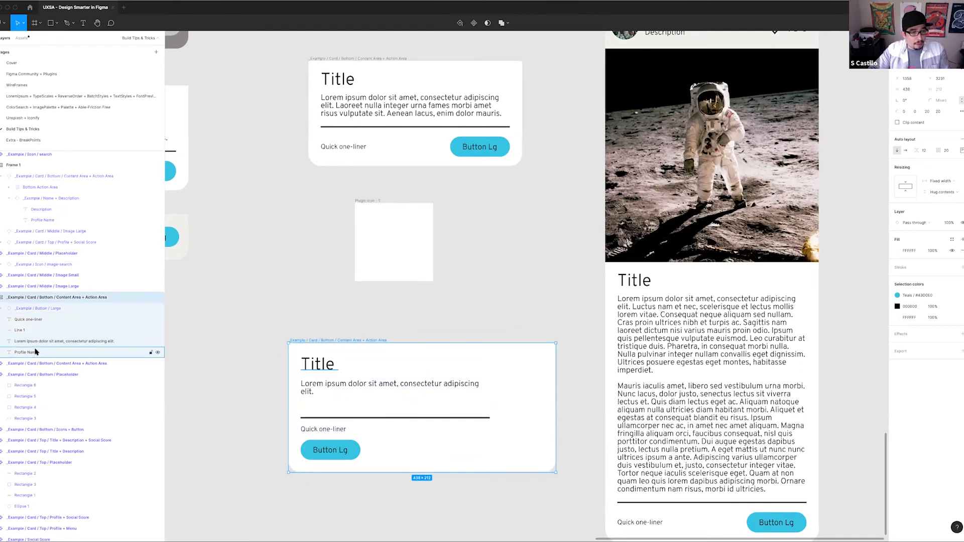
Frame the lower card's title and description together, with horizontal resizing set to Fill container and vertical resizing kept at Fixed height
click(337, 392)
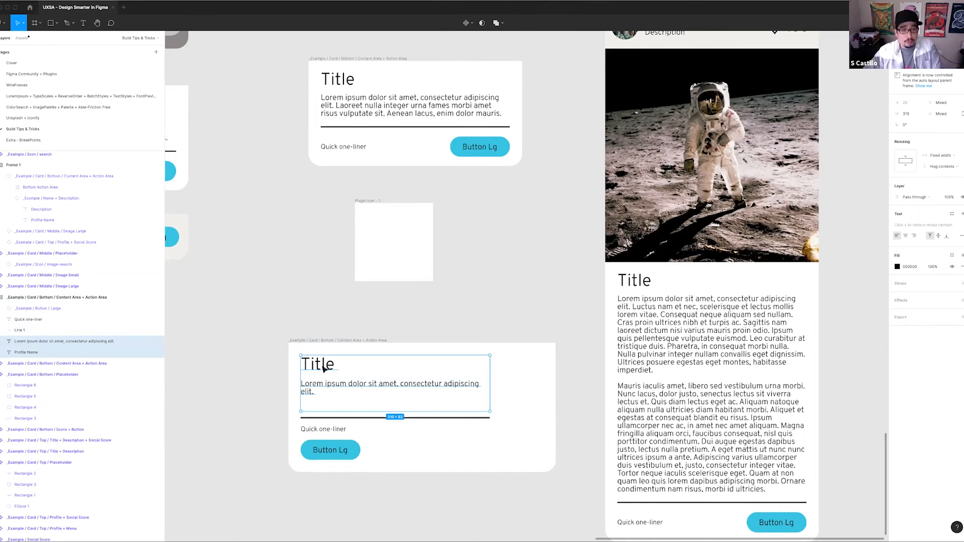
key(super+alt+g)
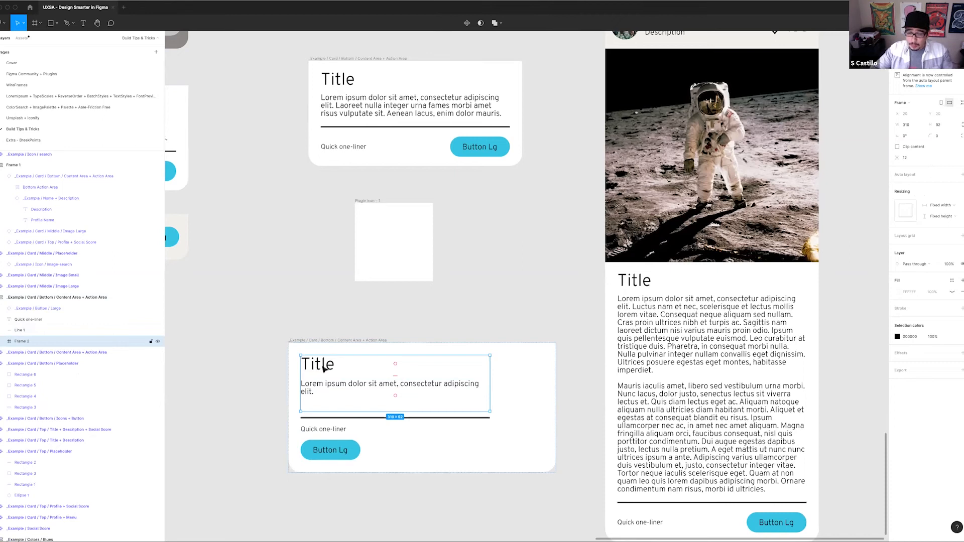
click(958, 207)
click(953, 214)
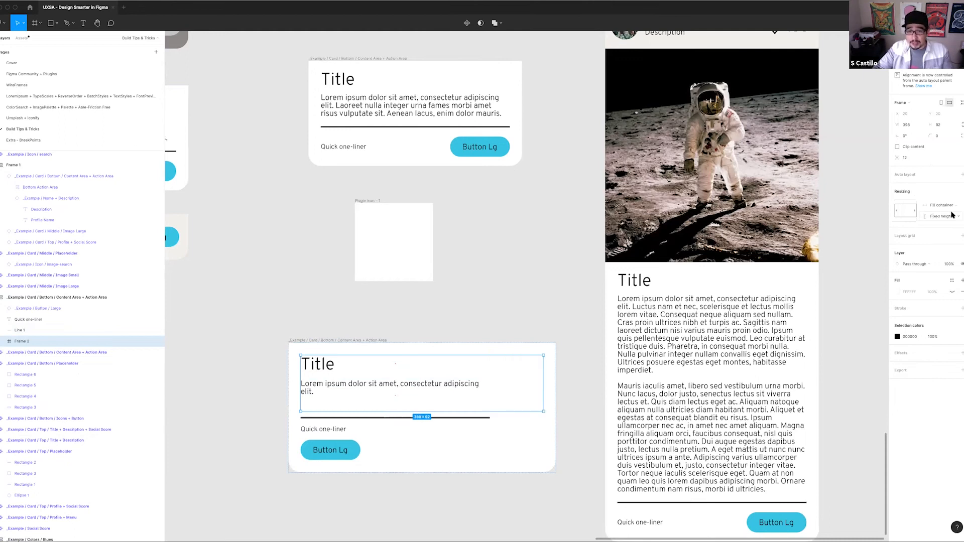
click(955, 219)
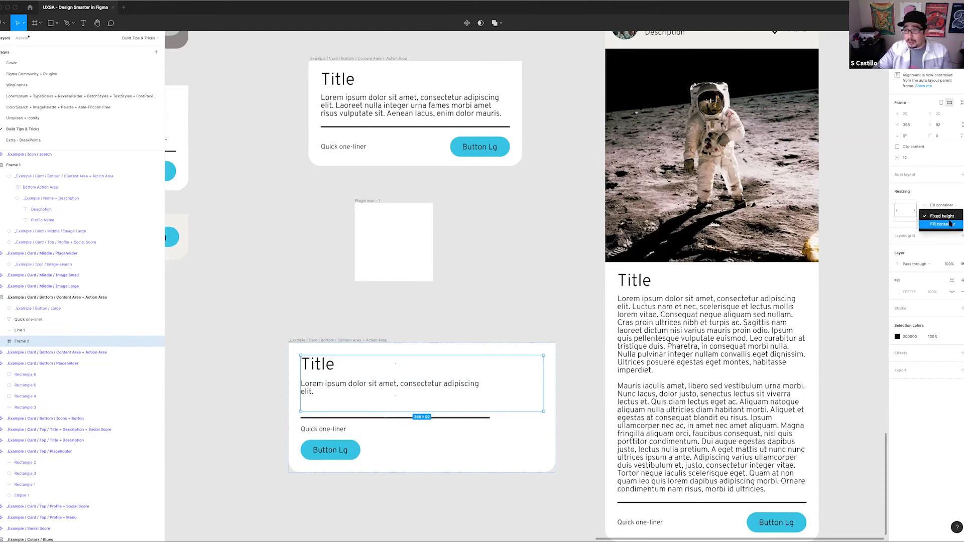
click(947, 216)
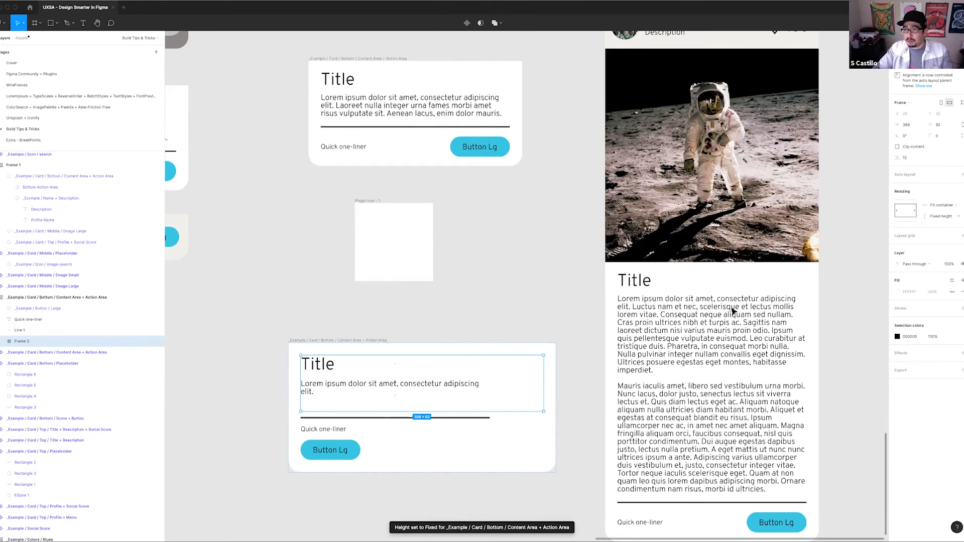
Delete the trailing blank lines at the end of the lower card's description text
click(301, 384)
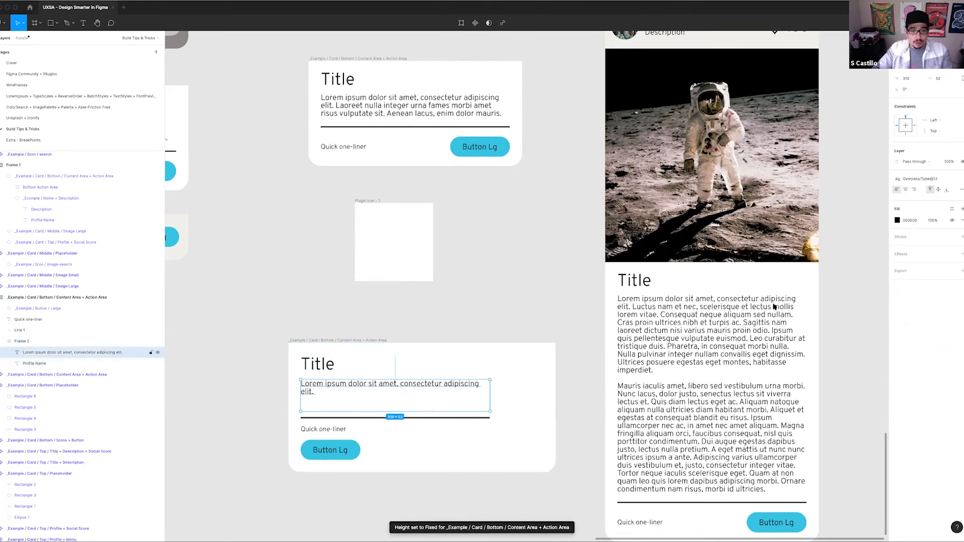
double_click(315, 392)
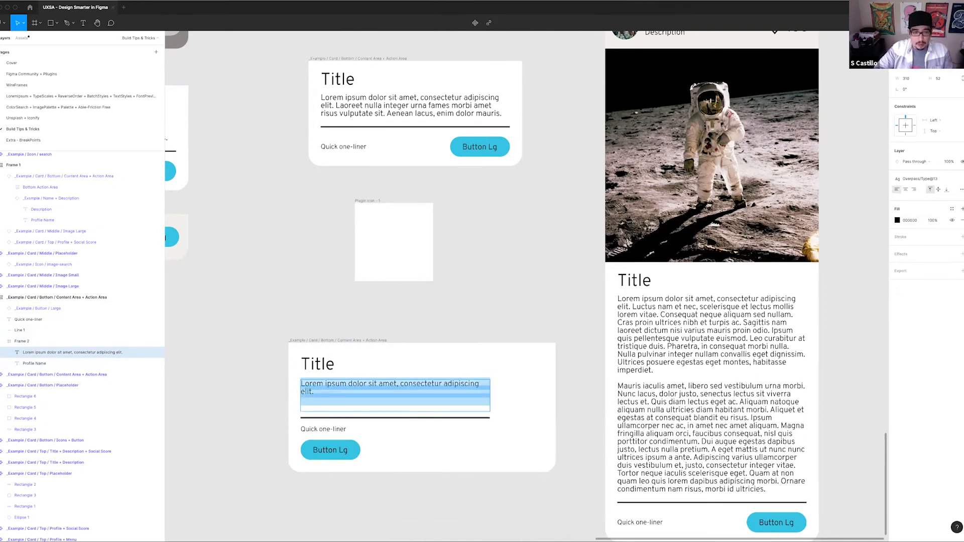
key(Right)
key(BackSpace)
key(BackSpace)
key(Escape)
Set the vertical resizing of the lower card's title and description frame to Fill container
click(344, 372)
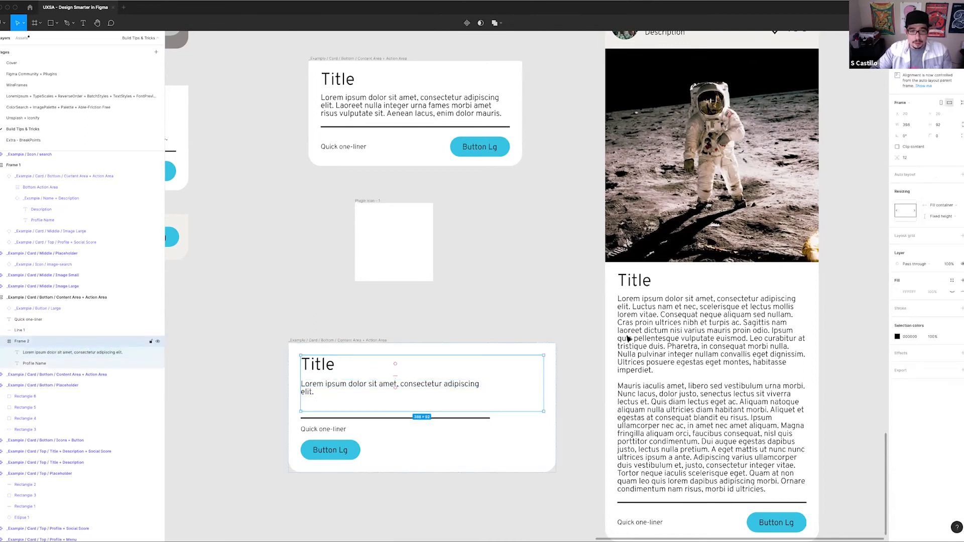
click(941, 216)
click(940, 224)
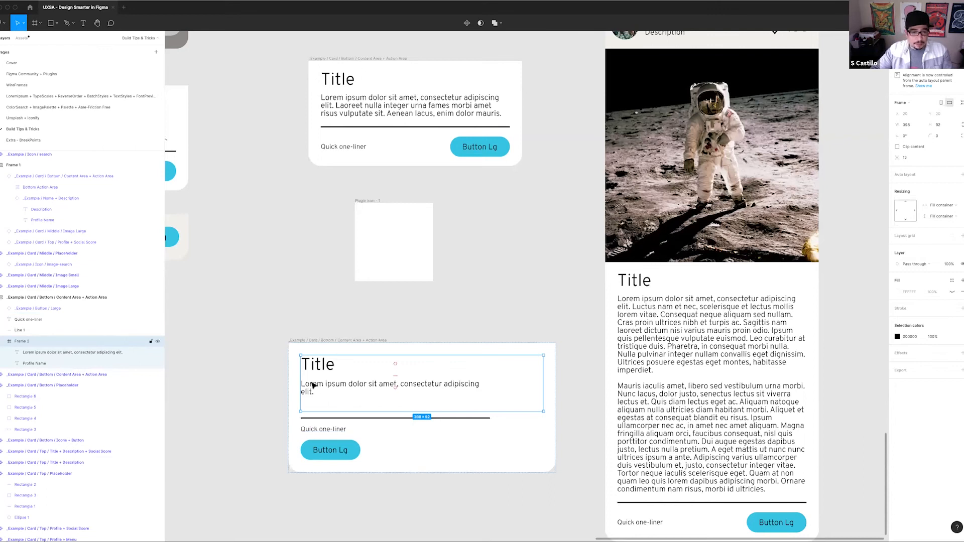
Examine the upper card's layer nesting and auto layout settings, from the card through Bottom Action Area to the Button + Text 1-Liner frame
click(359, 137)
click(34, 176)
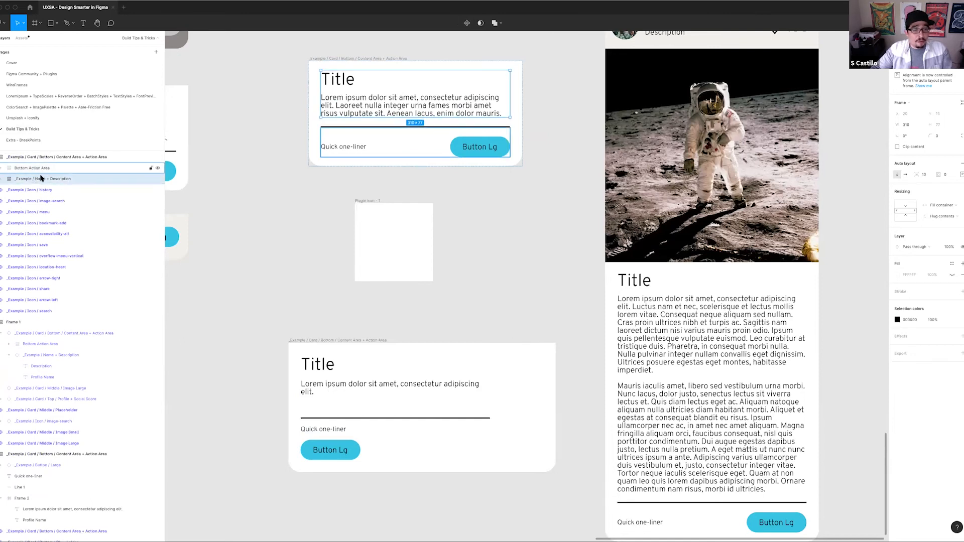
click(38, 158)
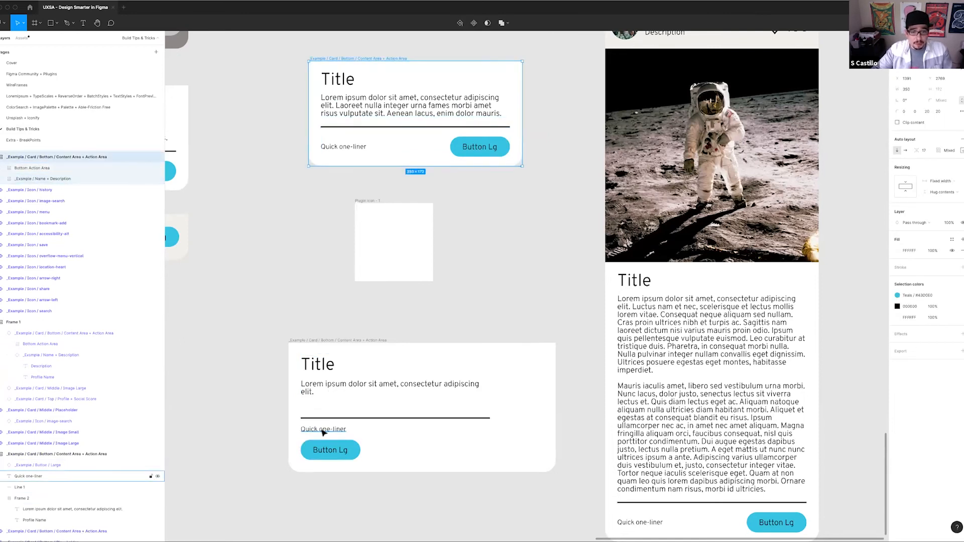
click(374, 156)
click(5, 168)
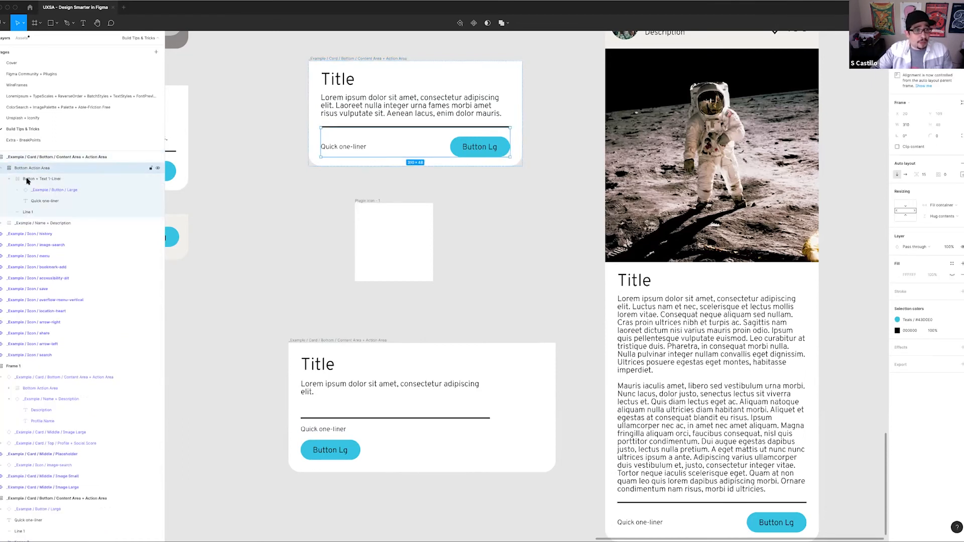
click(9, 179)
click(39, 180)
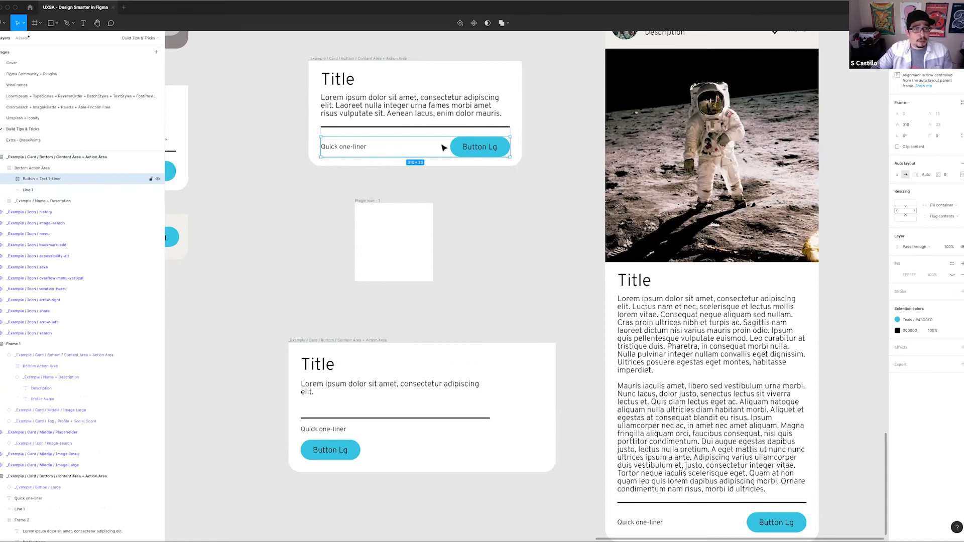
click(49, 169)
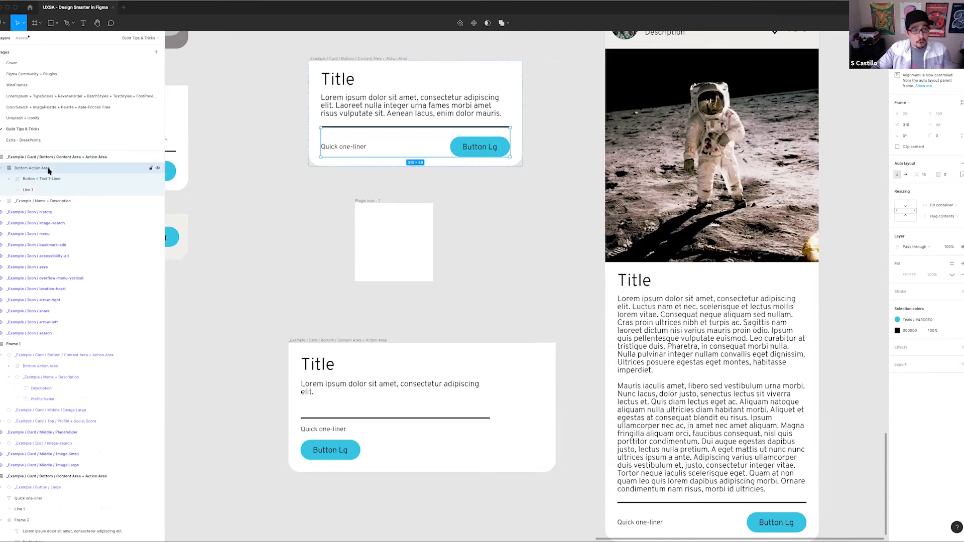
click(46, 158)
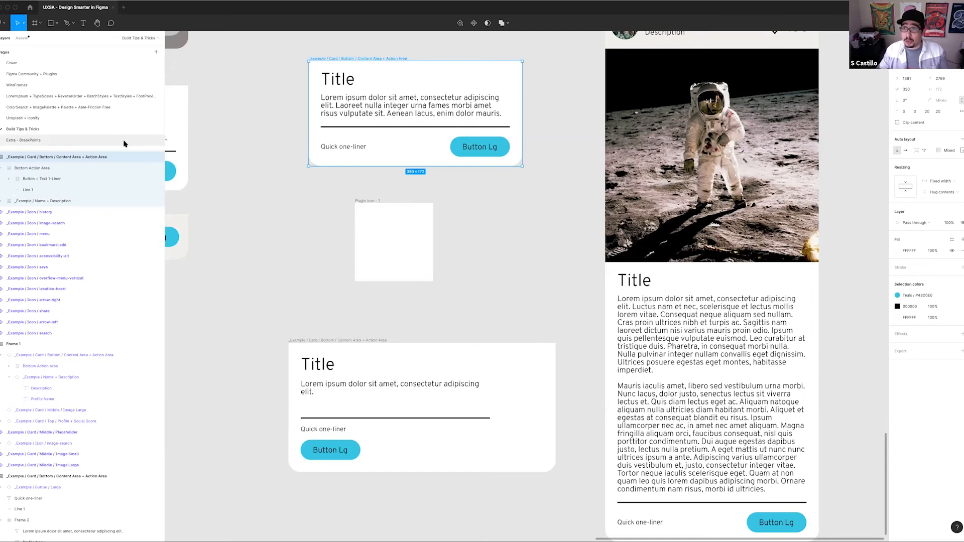
click(384, 146)
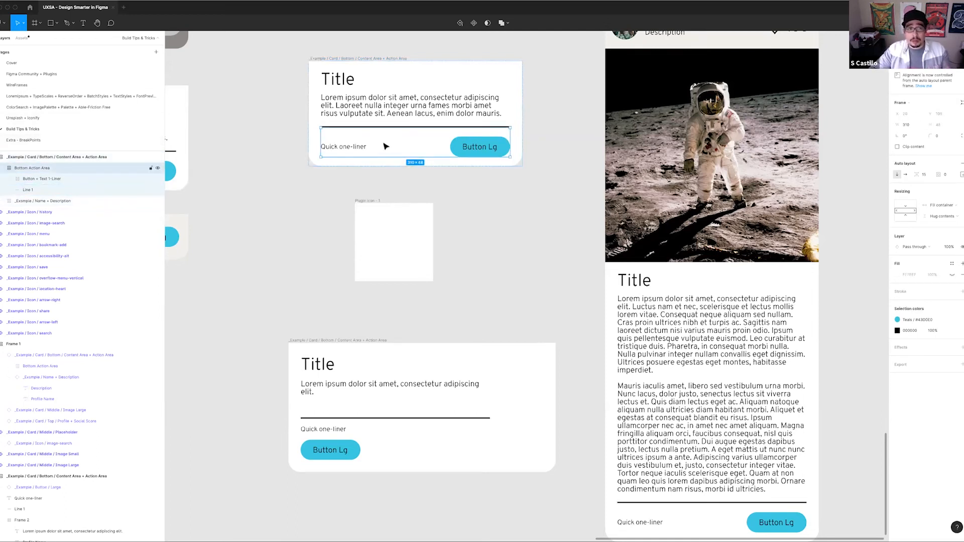
click(13, 180)
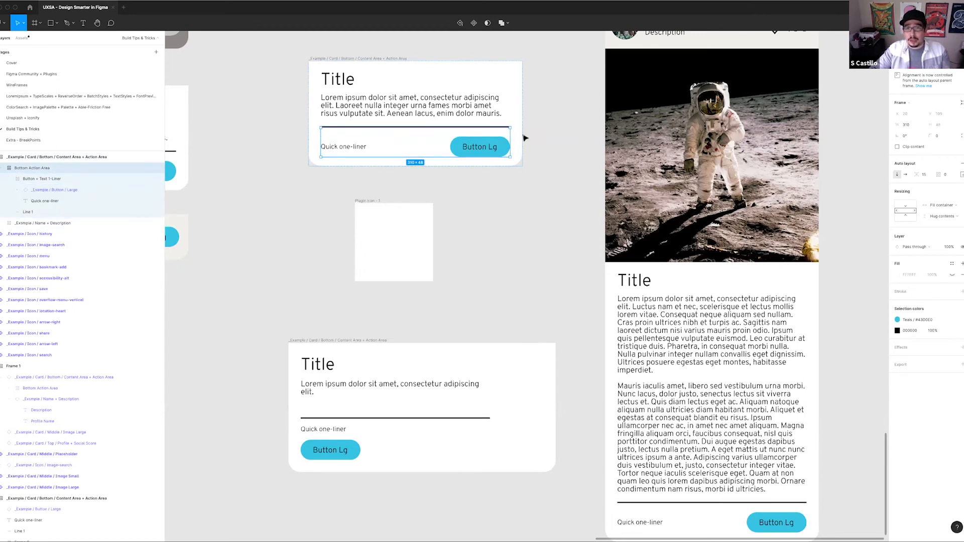
Resize the upper card by its side edge to about 378 wide
click(525, 138)
click(372, 59)
drag(522, 116, 435, 149)
drag(548, 149, 539, 149)
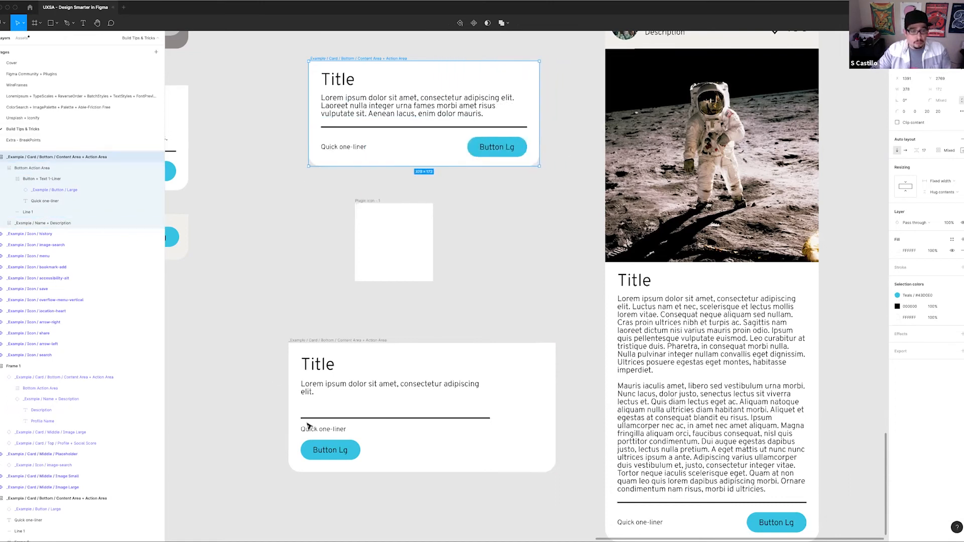
Frame the lower card's quick one-liner text and large button together
scroll(364, 295, down, 2)
scroll(364, 295, right, 2)
scroll(364, 295, down, 1)
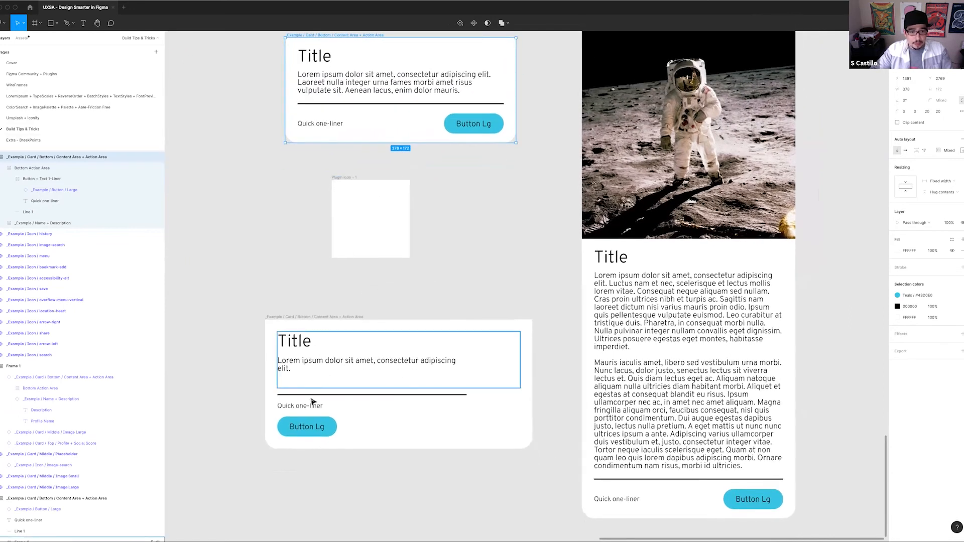
click(311, 407)
shift+click(323, 425)
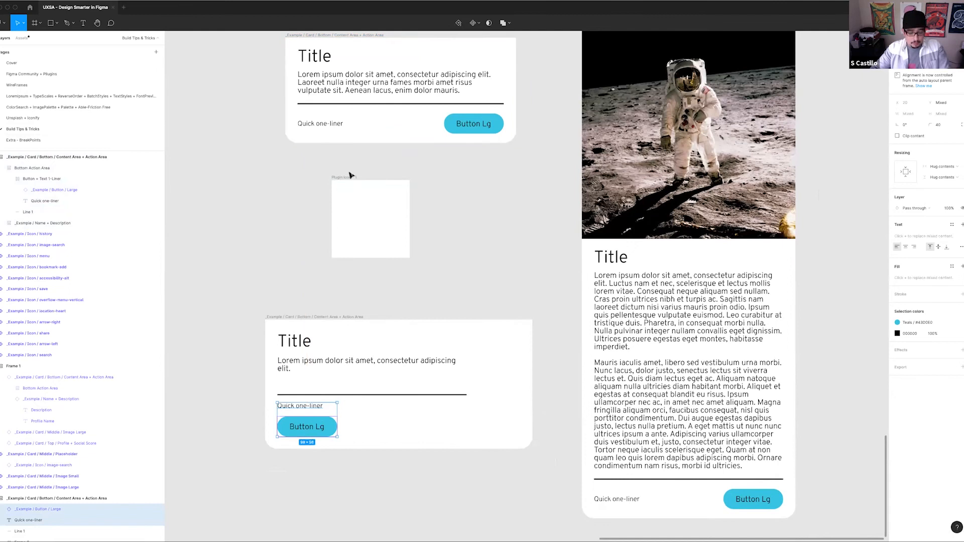
key(ctrl+alt+g)
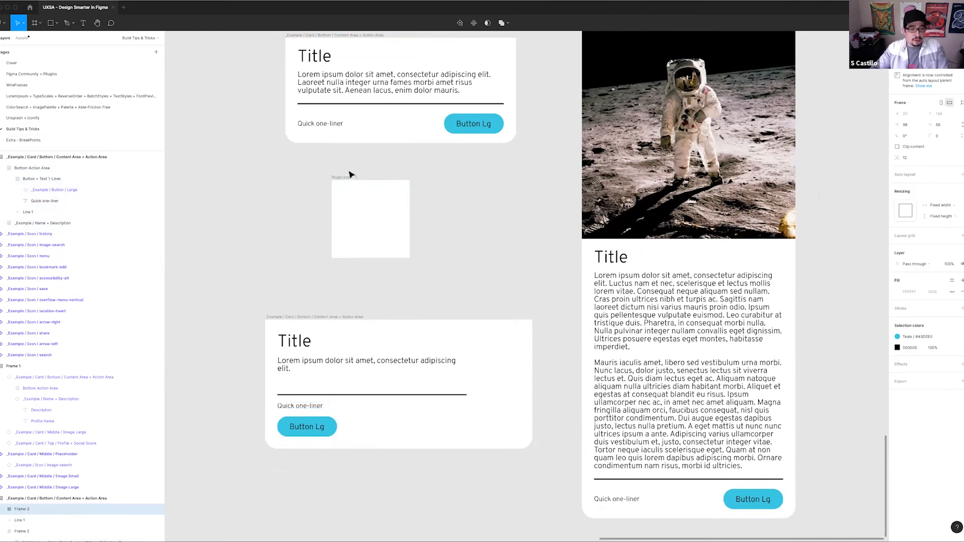
Review how the upper card divides into a title and description block and a bottom action area
scroll(452, 229, up, 3)
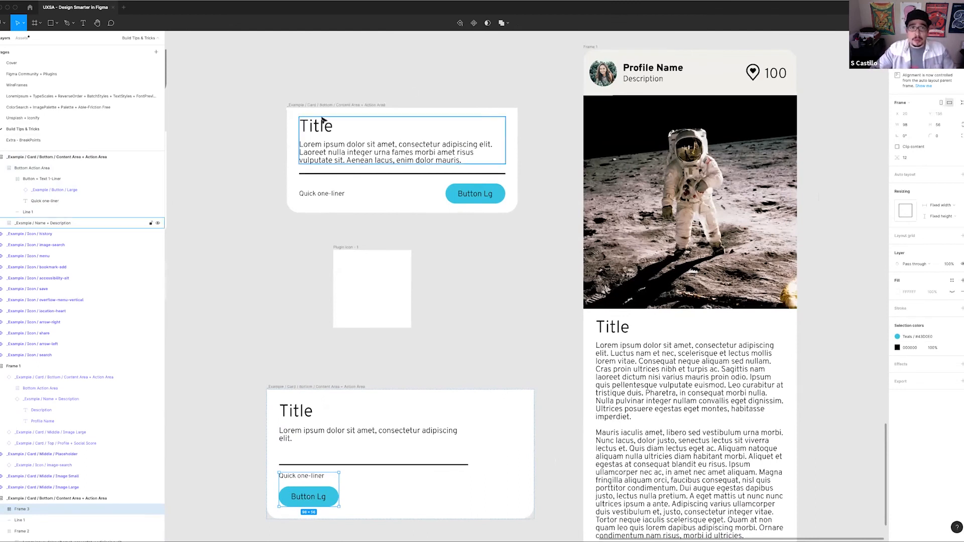
click(312, 143)
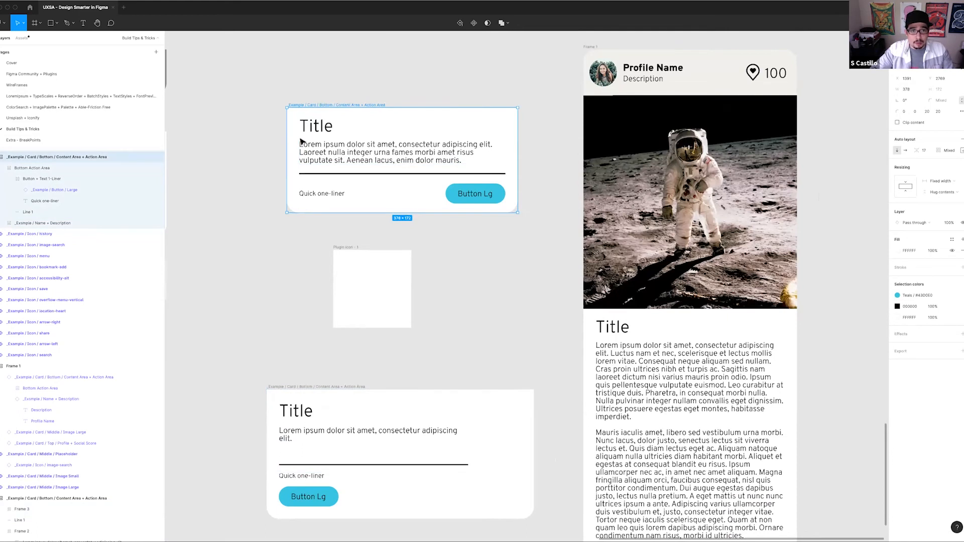
drag(338, 144, 424, 153)
key(super+z)
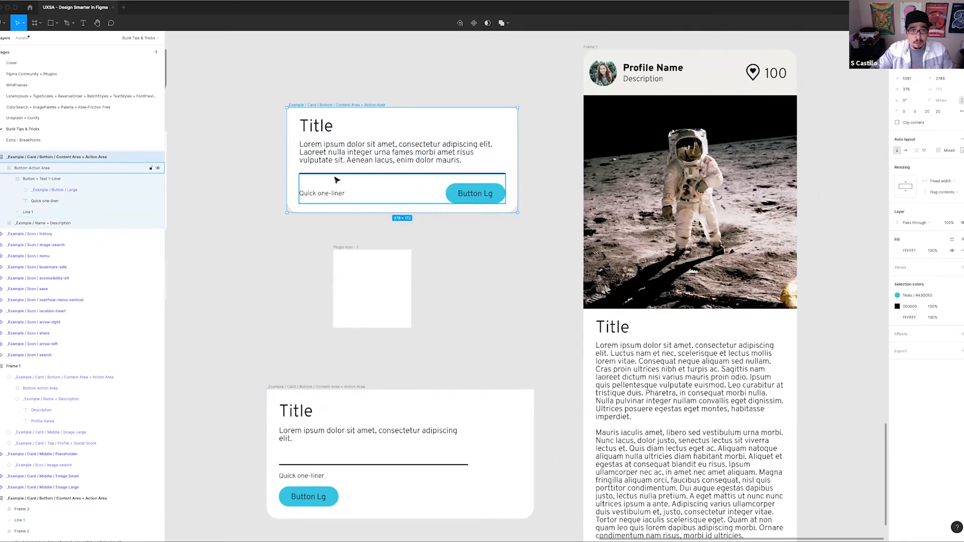
click(311, 194)
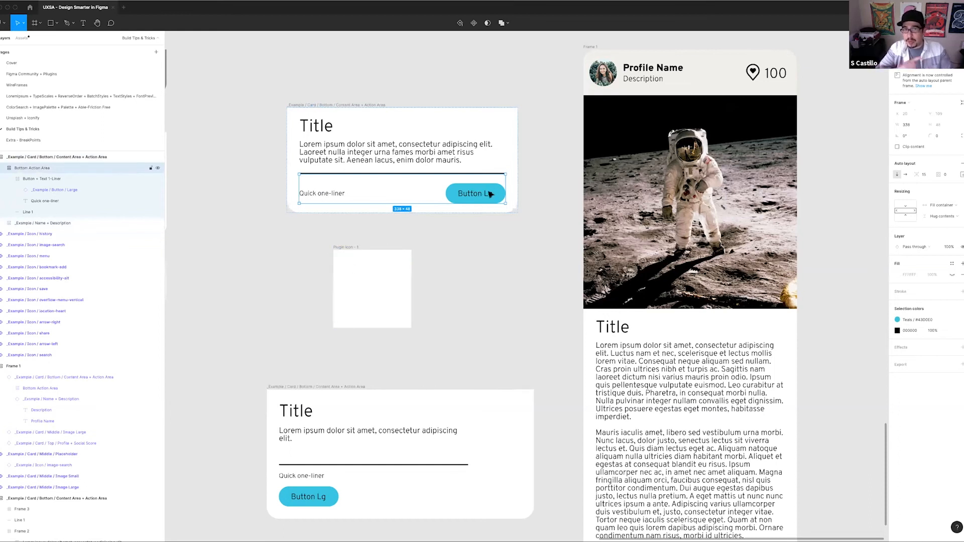
click(458, 316)
Add vertical auto layout to the lower card's frame holding the quick one-liner and button
scroll(354, 307, down, 3)
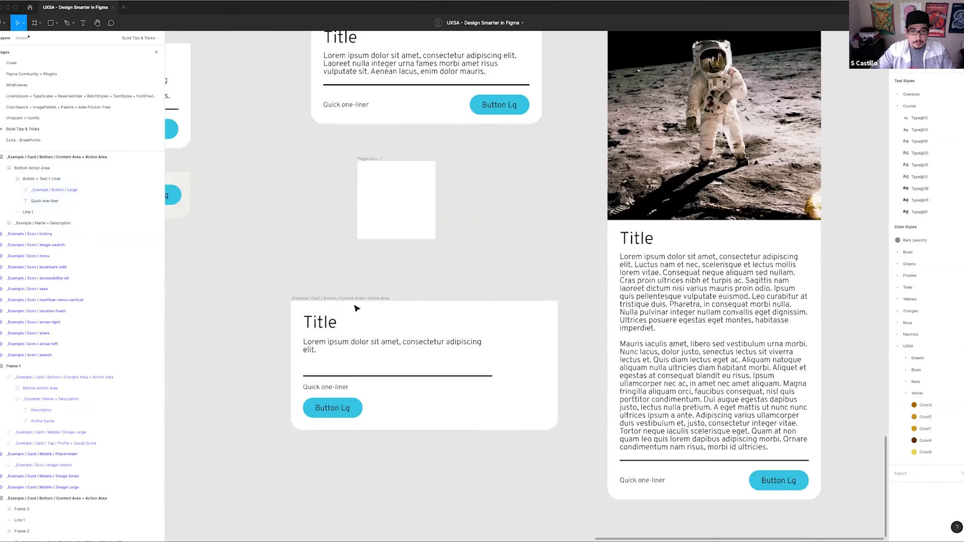
scroll(355, 307, down, 2)
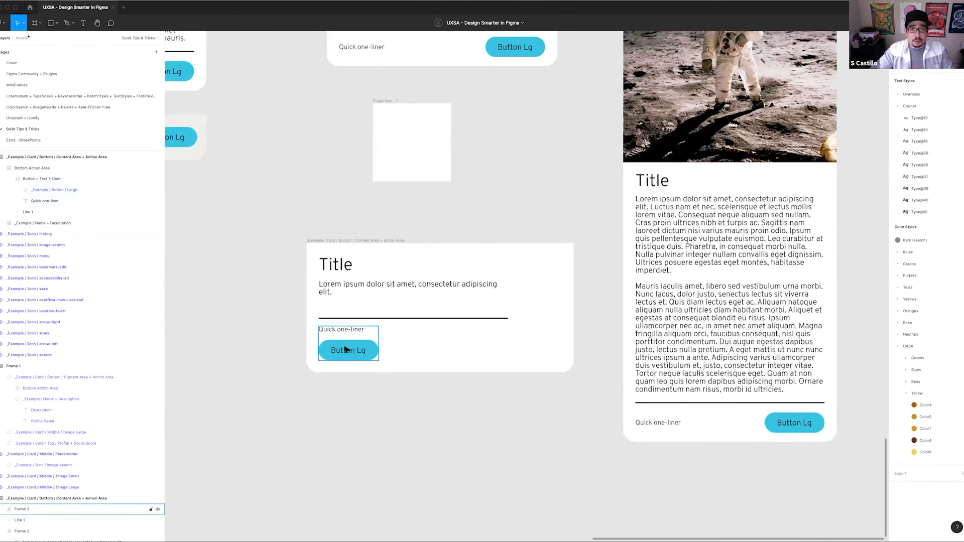
click(346, 350)
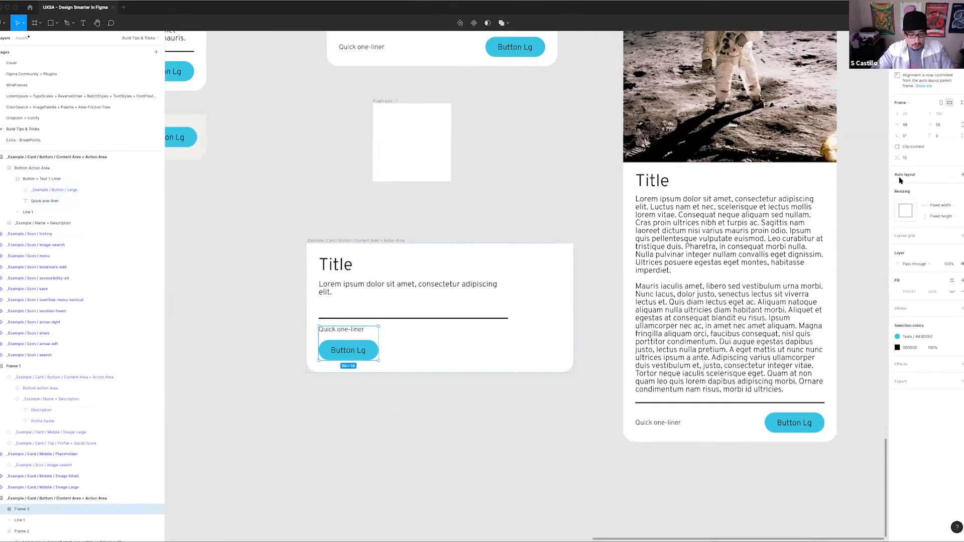
key(shift+a)
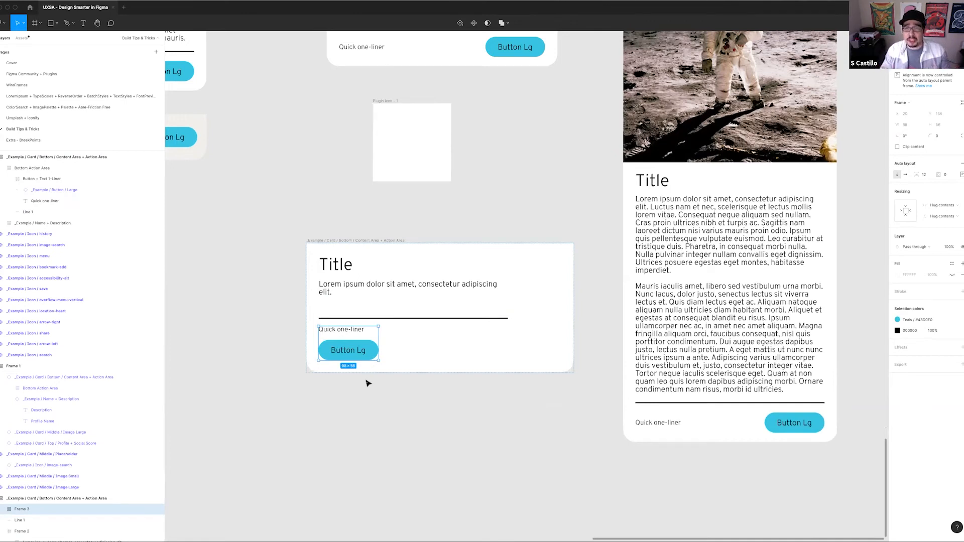
Copy the one-liner and button frame to the empty canvas below the lower card and ungroup the copy
drag(368, 348, 362, 461)
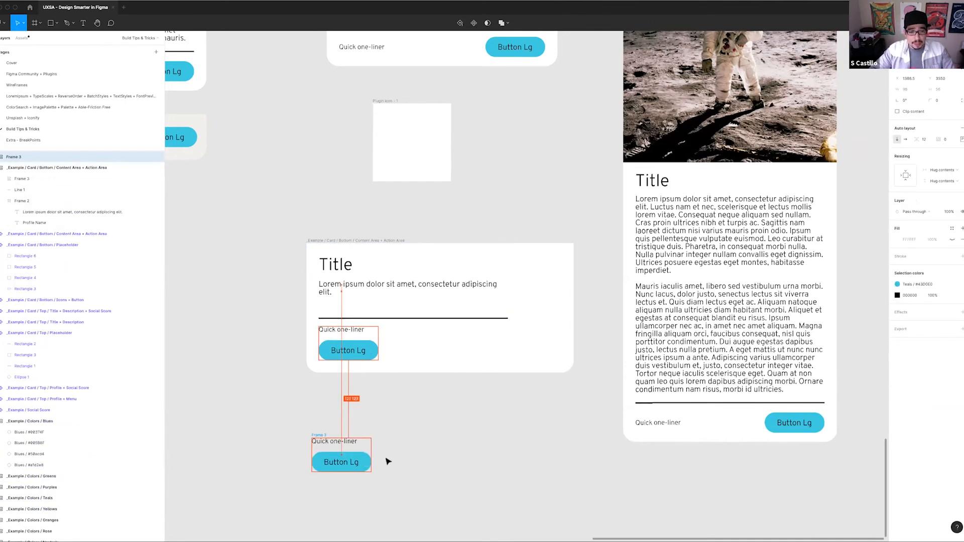
key(ctrl+shift+g)
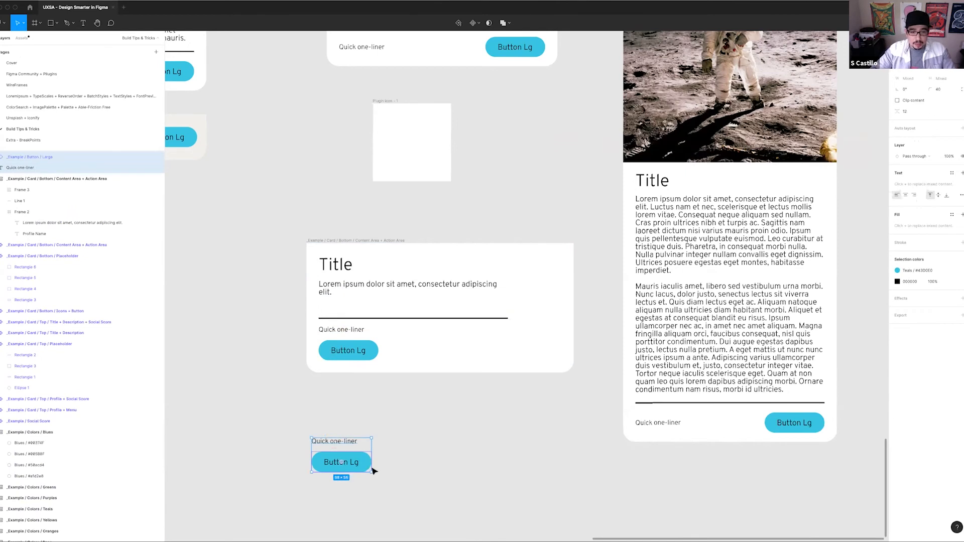
Move the copied button beside the quick one-liner and wrap both in a horizontal auto layout frame
click(360, 468)
drag(360, 468, 416, 447)
drag(314, 426, 458, 473)
key(shift+a)
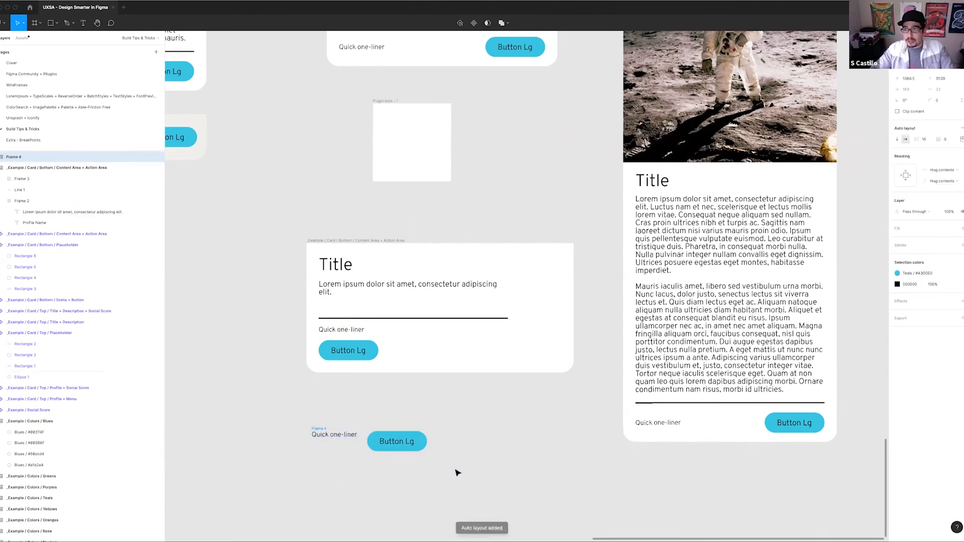
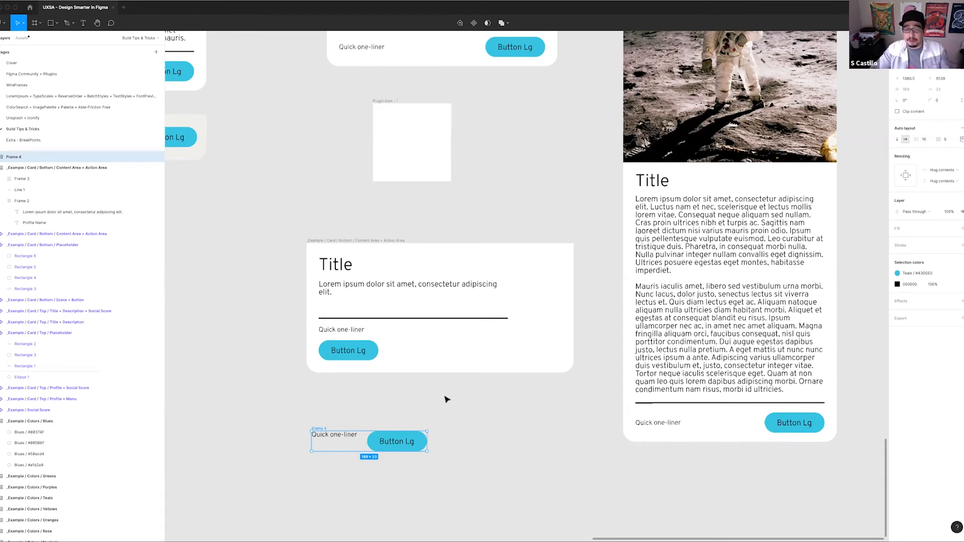
Switch the lower card's one-liner and button frame to horizontal auto layout and set its width to Fill container
click(346, 355)
click(346, 354)
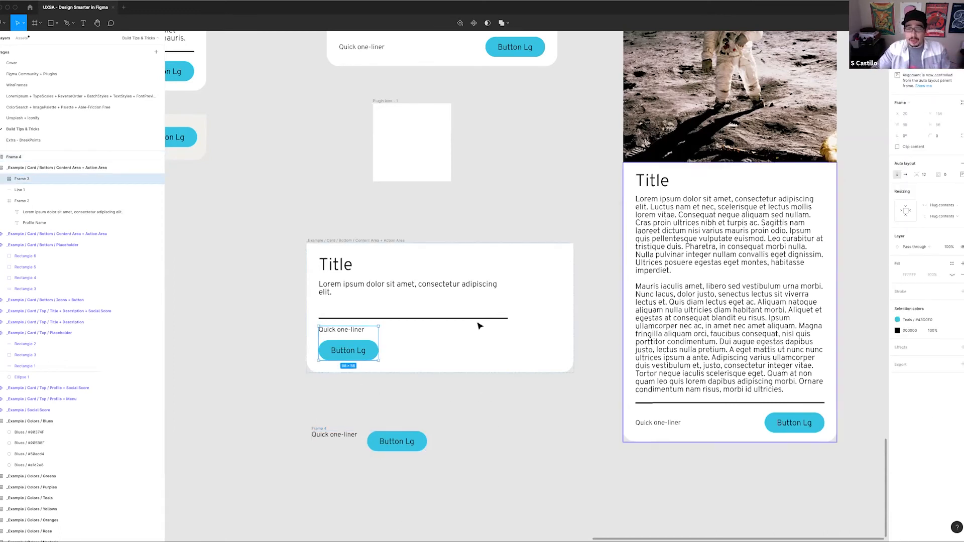
click(905, 174)
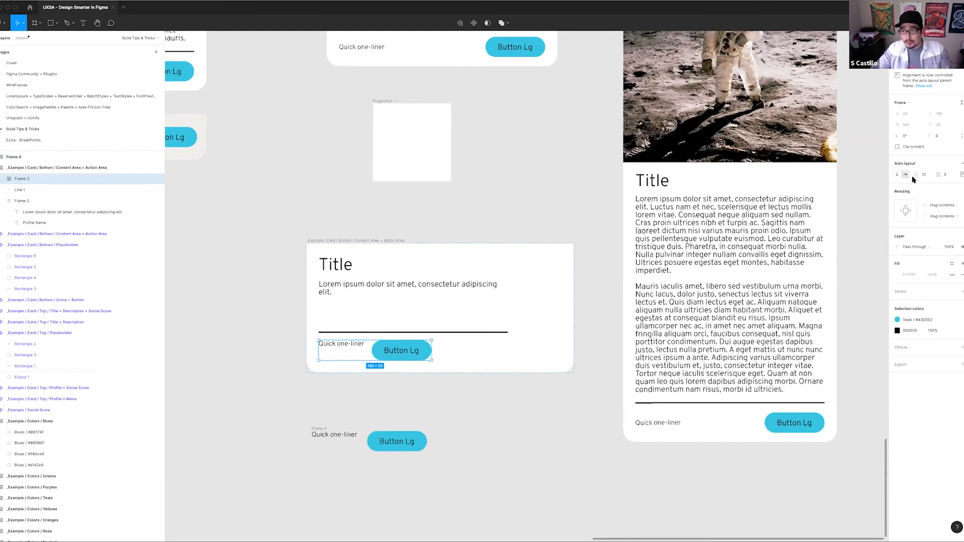
click(943, 205)
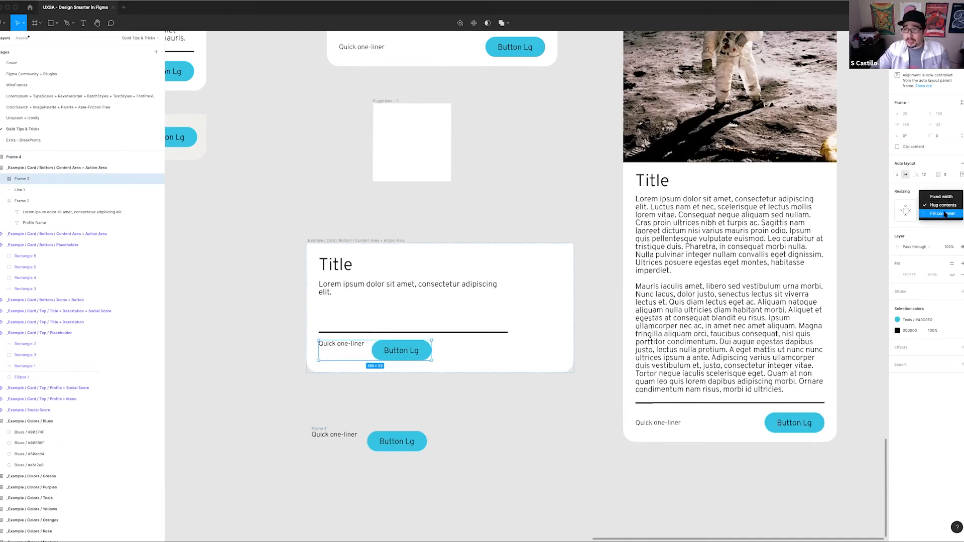
click(945, 214)
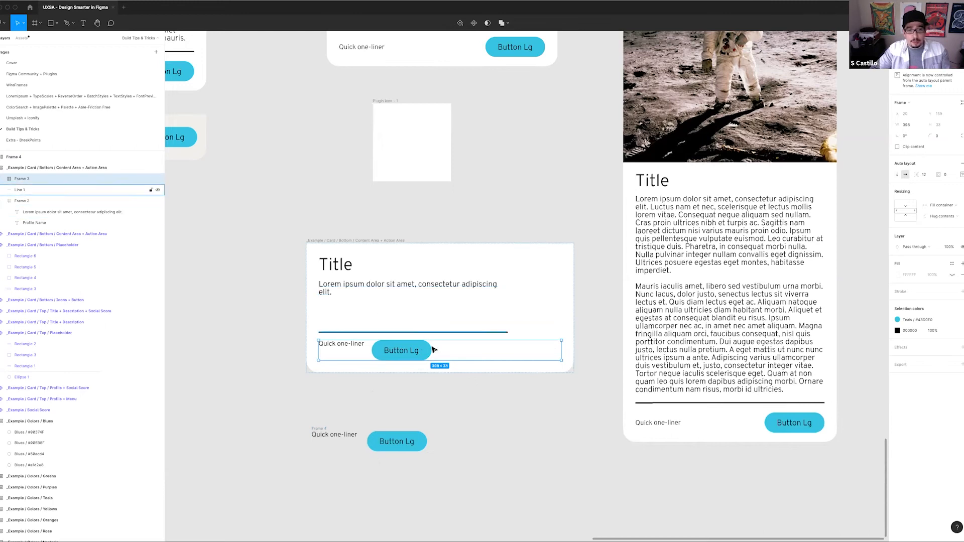
Set the spacing mode of the lower card's one-liner and button frame to Space between
click(3, 179)
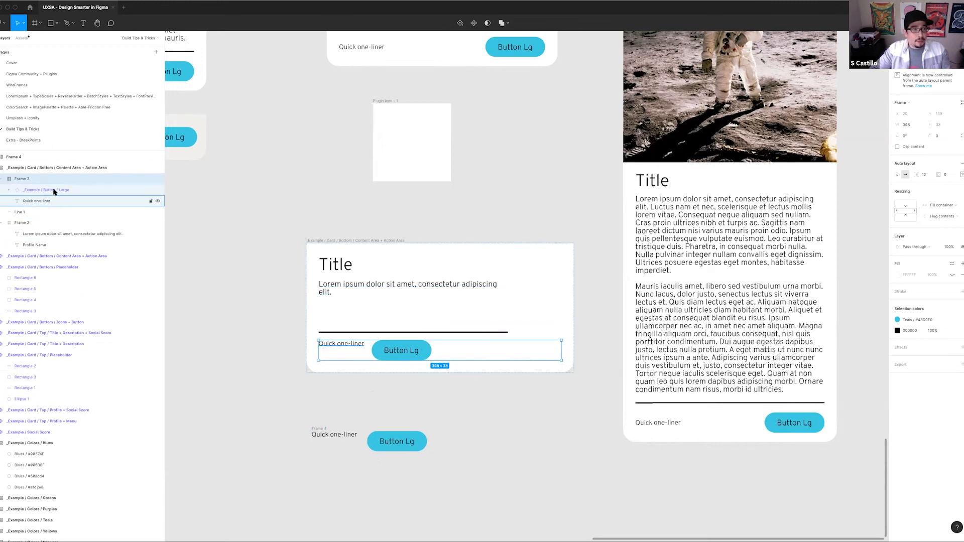
click(54, 191)
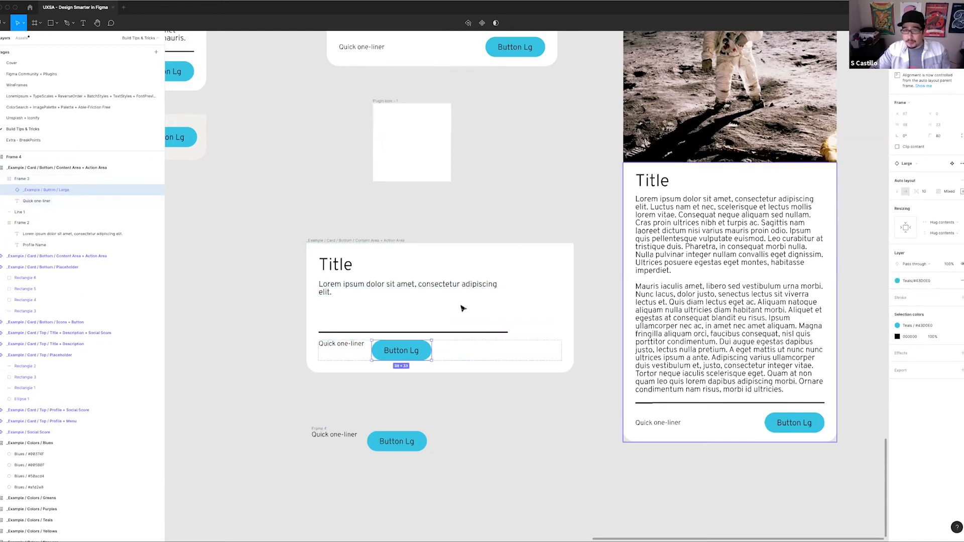
click(523, 357)
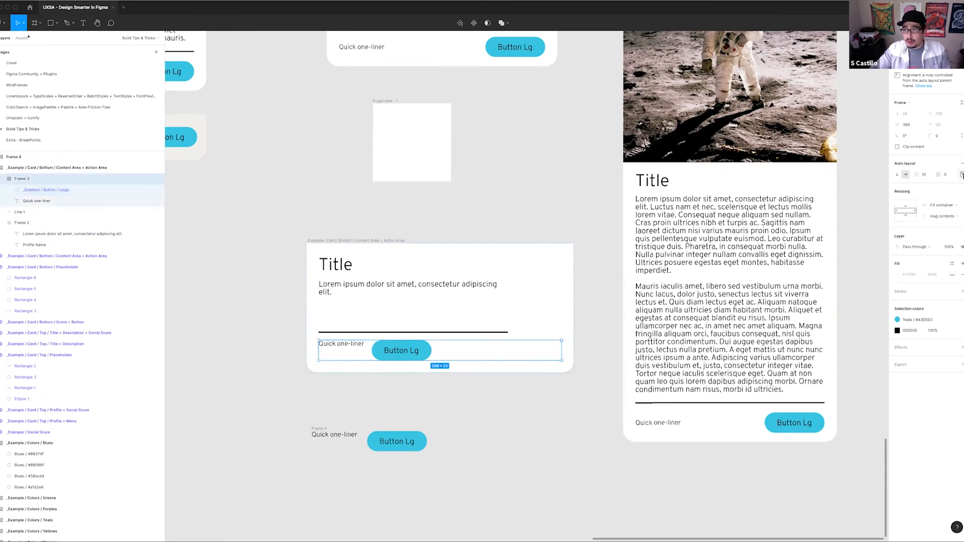
click(961, 174)
click(930, 233)
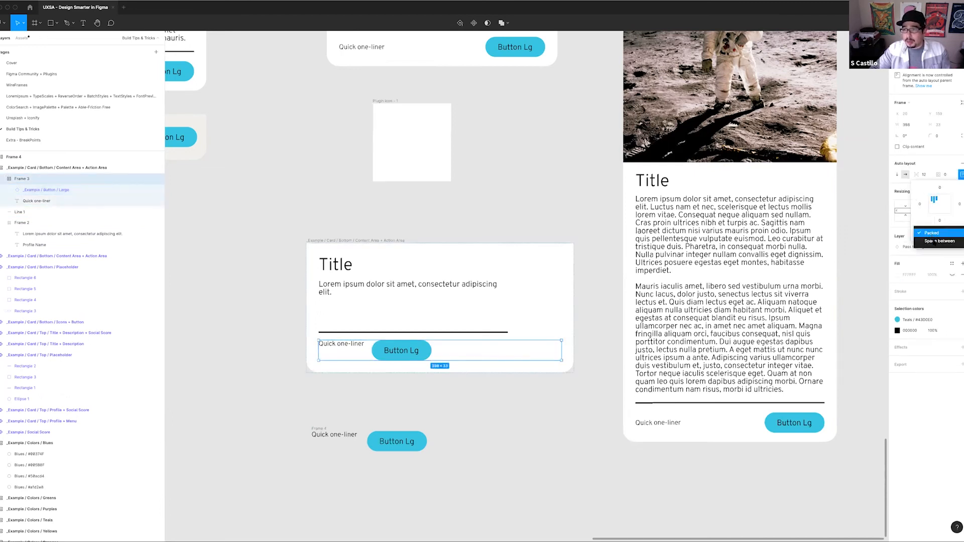
click(934, 243)
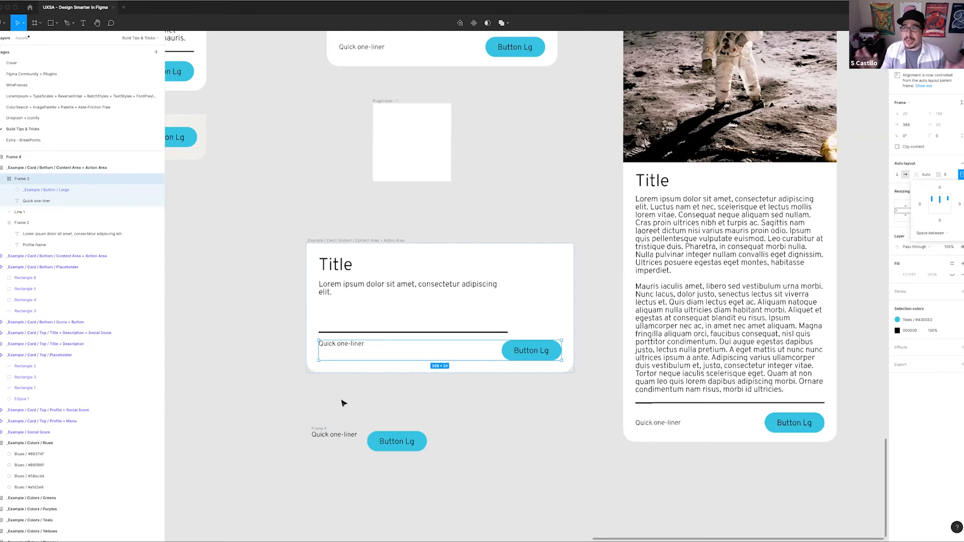
Move the lower card left so its right edge lines up with the card above it
scroll(376, 371, up, 1)
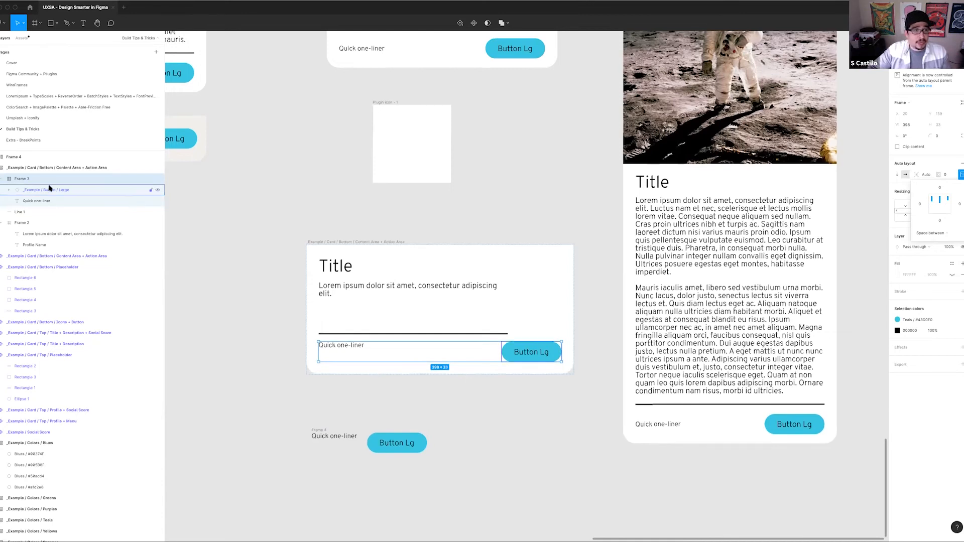
click(950, 162)
click(369, 247)
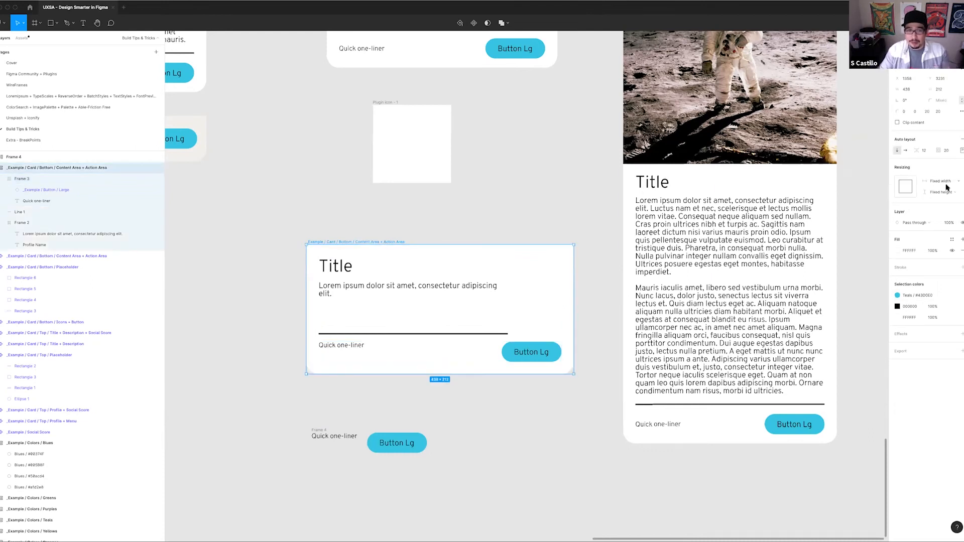
drag(376, 244, 359, 242)
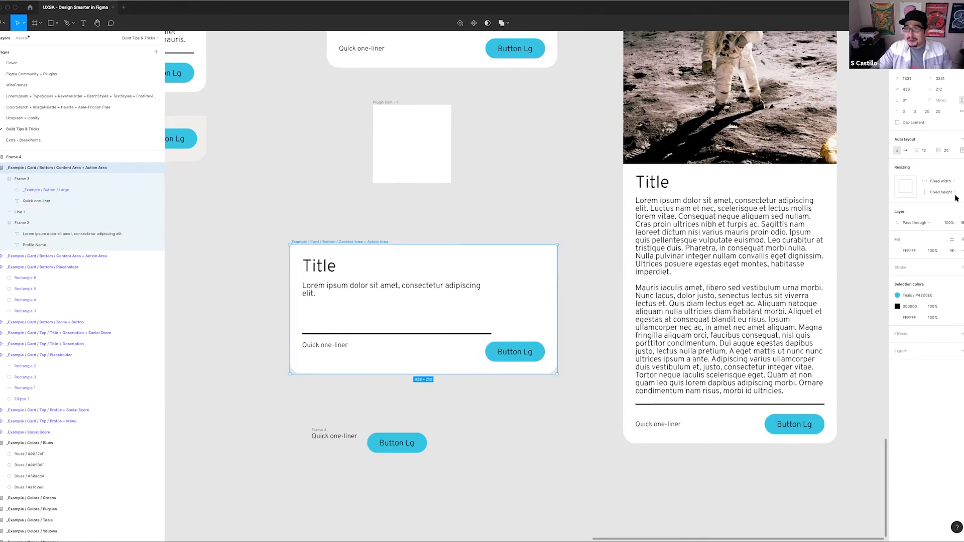
Duplicate the "Quick one-liner" text inside the lower card's action row
double_click(461, 349)
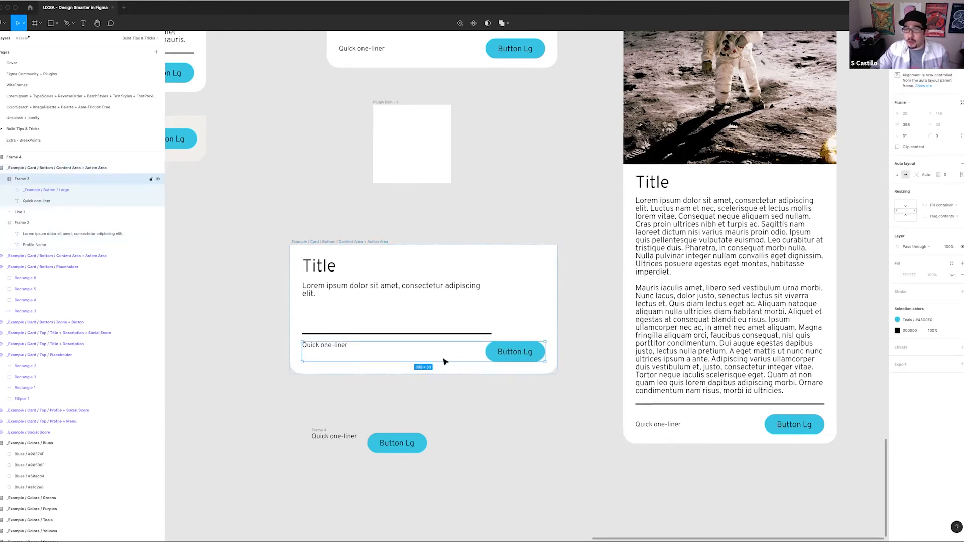
click(334, 350)
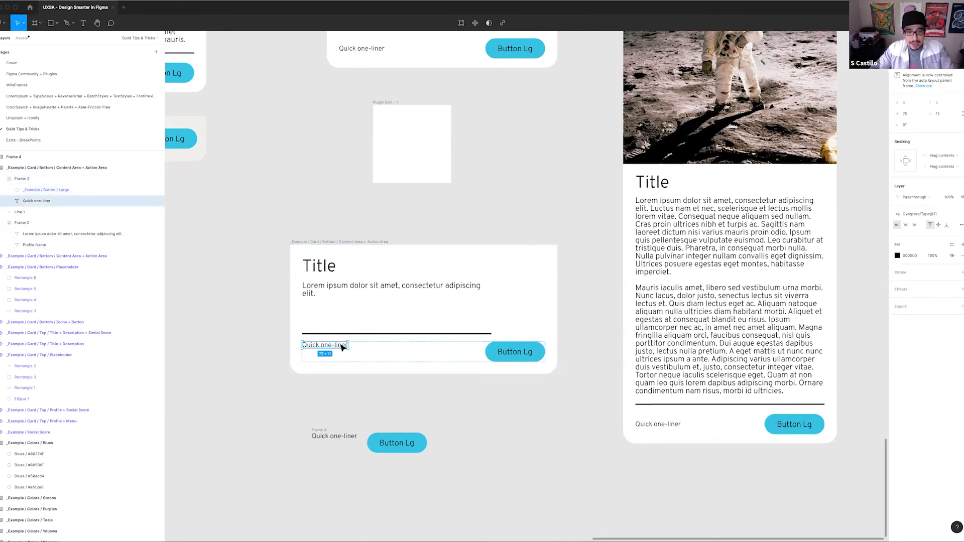
key(ctrl+v)
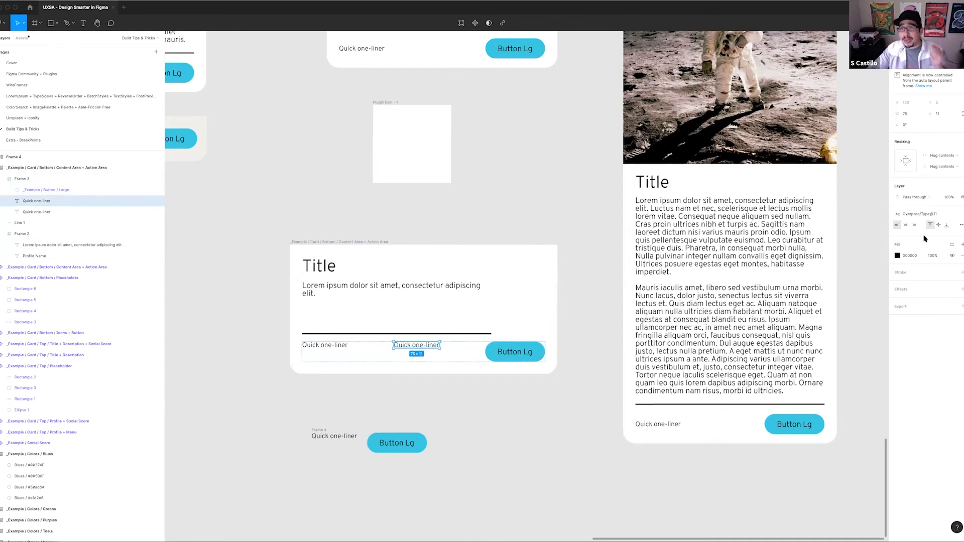
Rename the lower card's action row frame to "Button + Description"
click(442, 360)
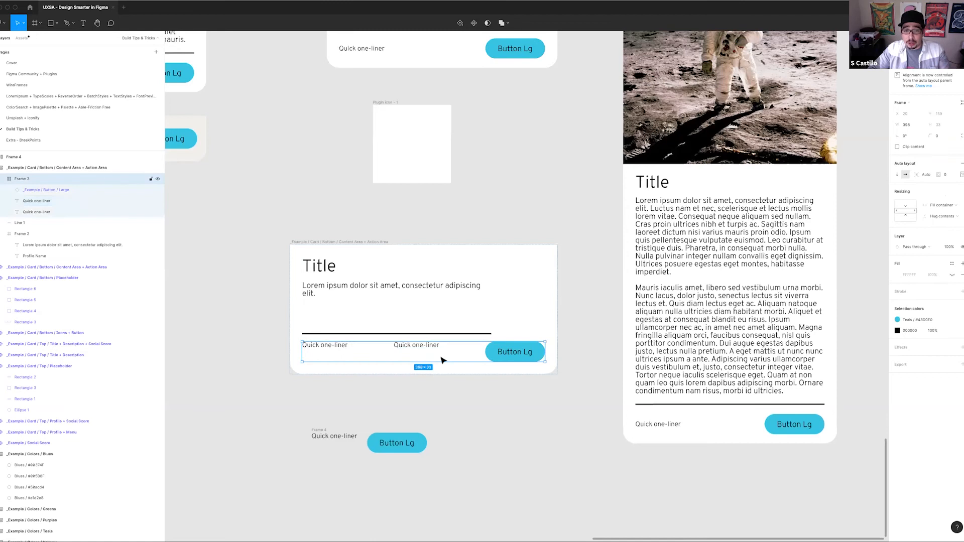
double_click(36, 180)
text(Button + Description)
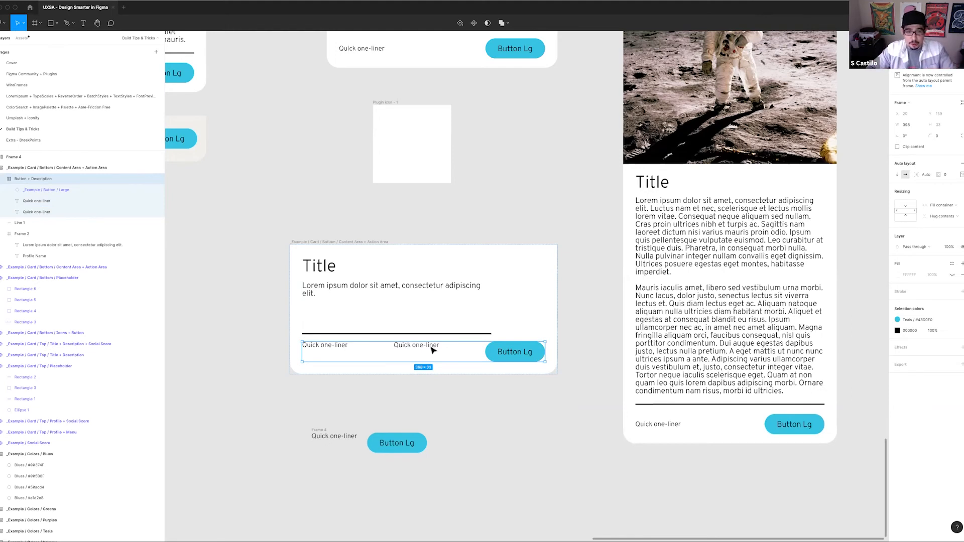
Add another copy of the one-liner text beside the lower card's button and change its wording to "Stuff here."
click(433, 350)
key(super+v)
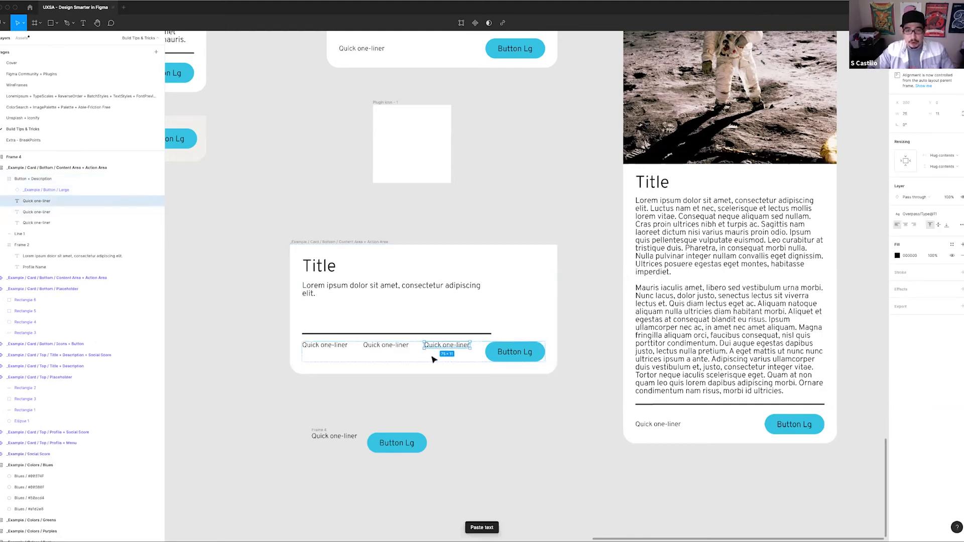
double_click(444, 347)
click(442, 345)
key(BackSpace)
key(BackSpace)
key(BackSpace)
key(BackSpace)
key(BackSpace)
key(BackSpace)
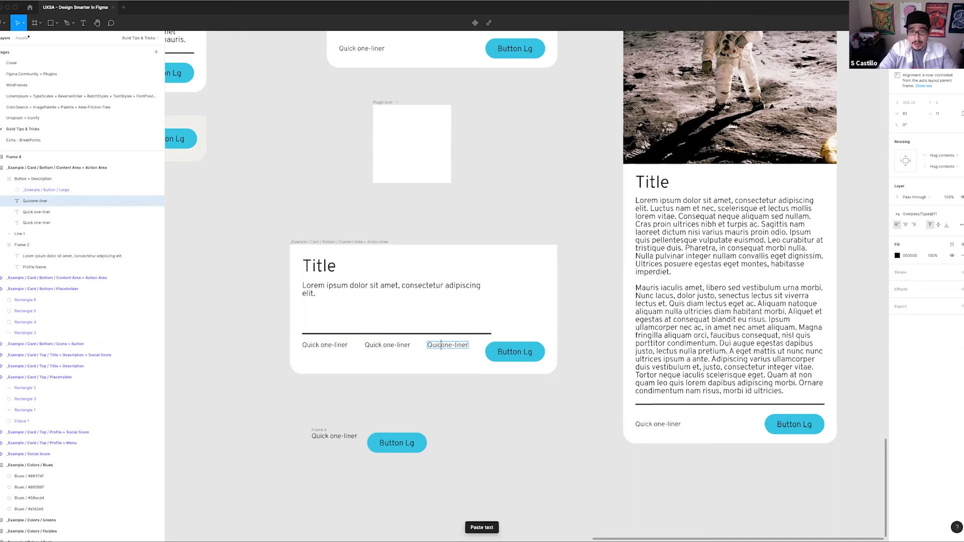
key(super+a)
text(Stuff here.)
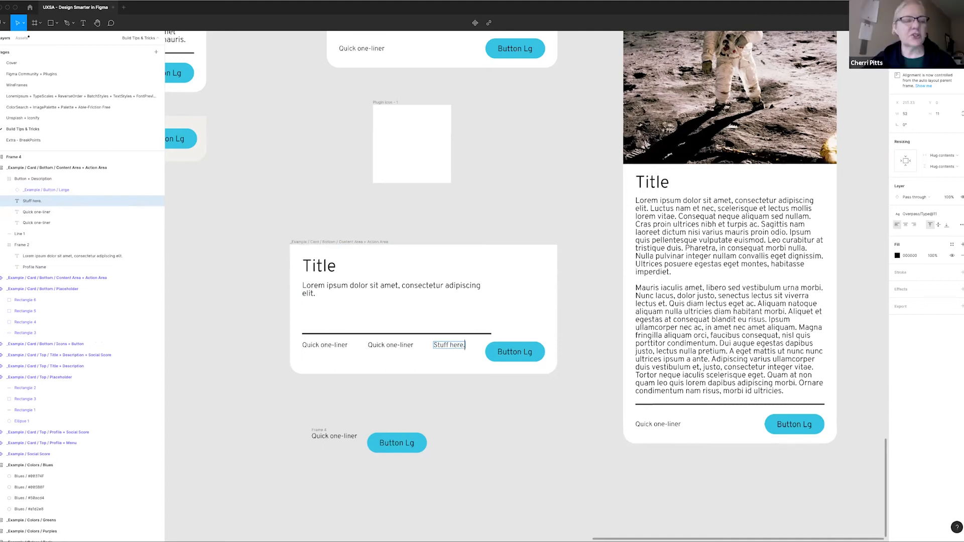
key(Escape)
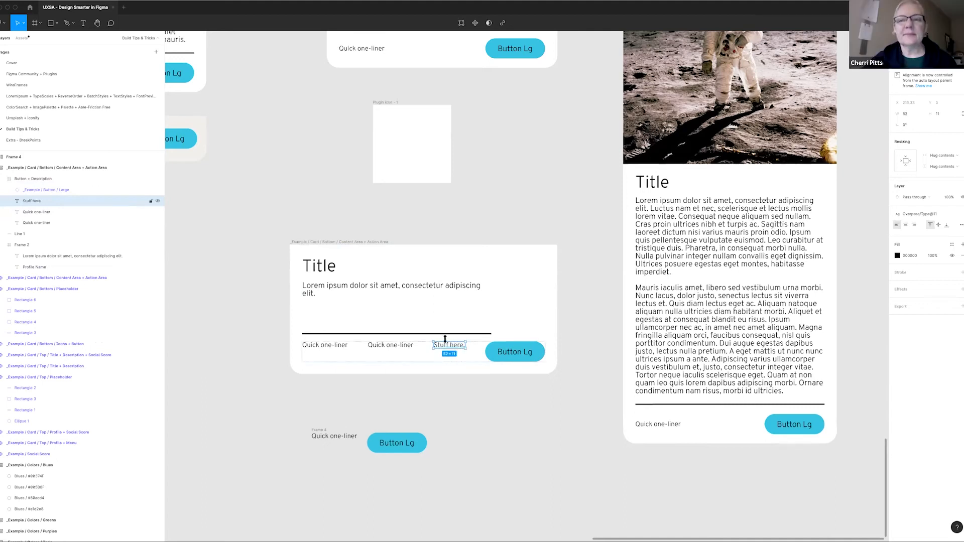
Delete the leftover one-liner and button frame below the lower card
click(488, 283)
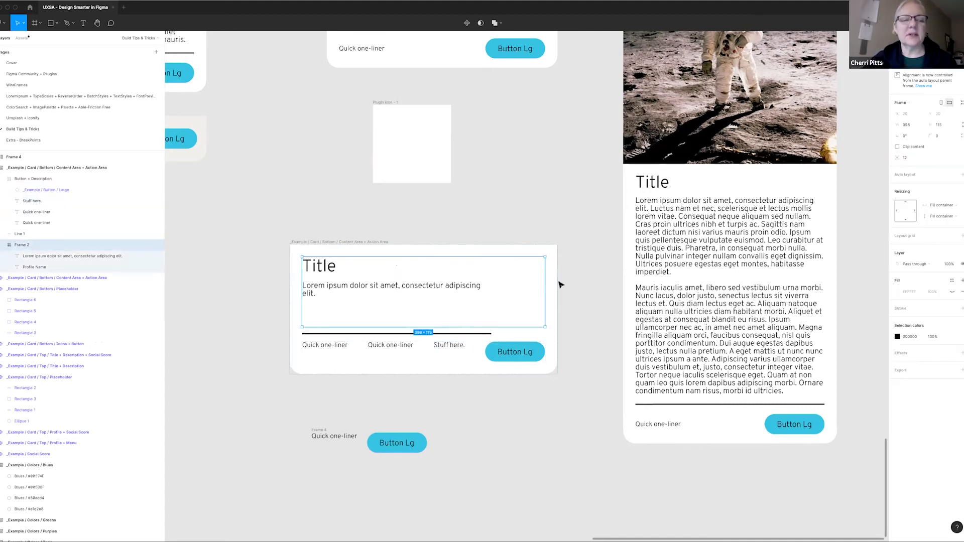
ctrl+scroll(561, 285, down, 6)
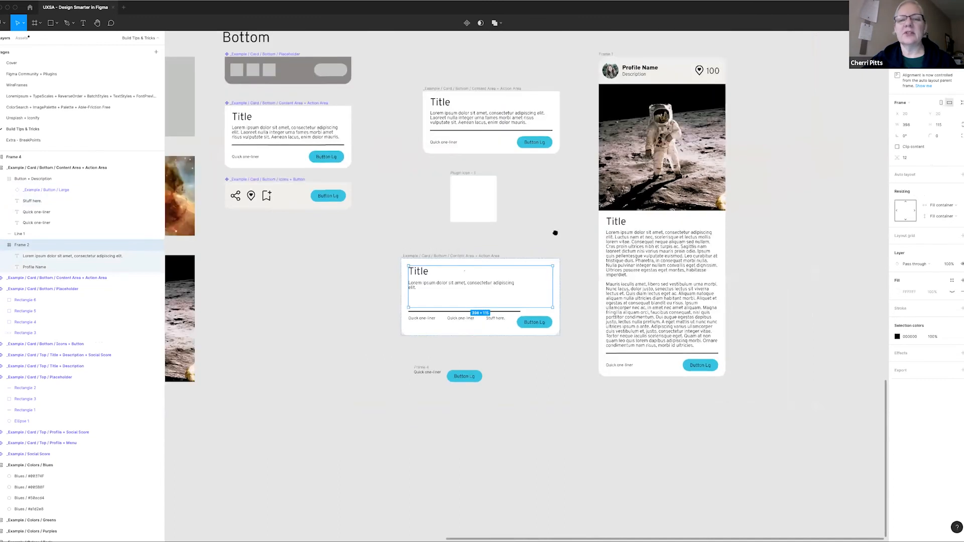
scroll(492, 357, right, 3)
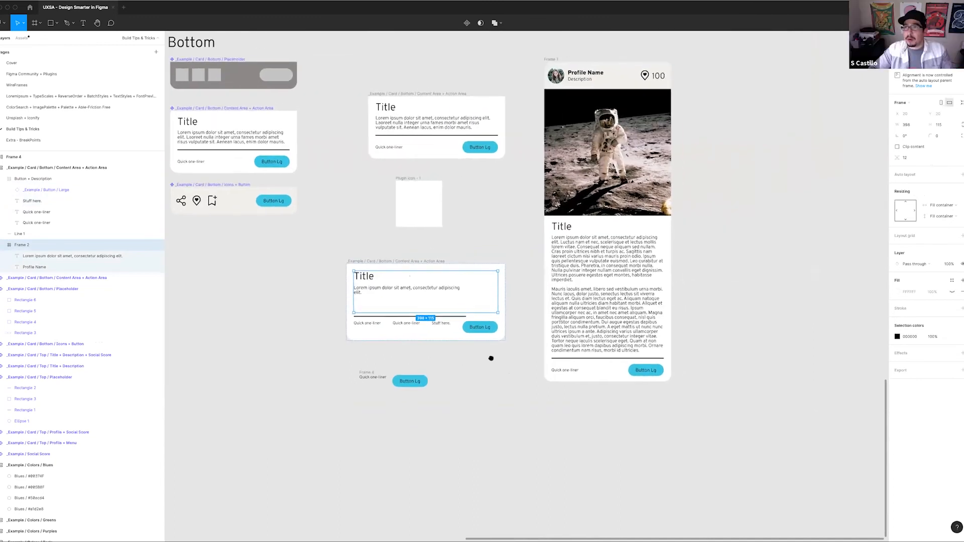
click(370, 373)
key(Delete)
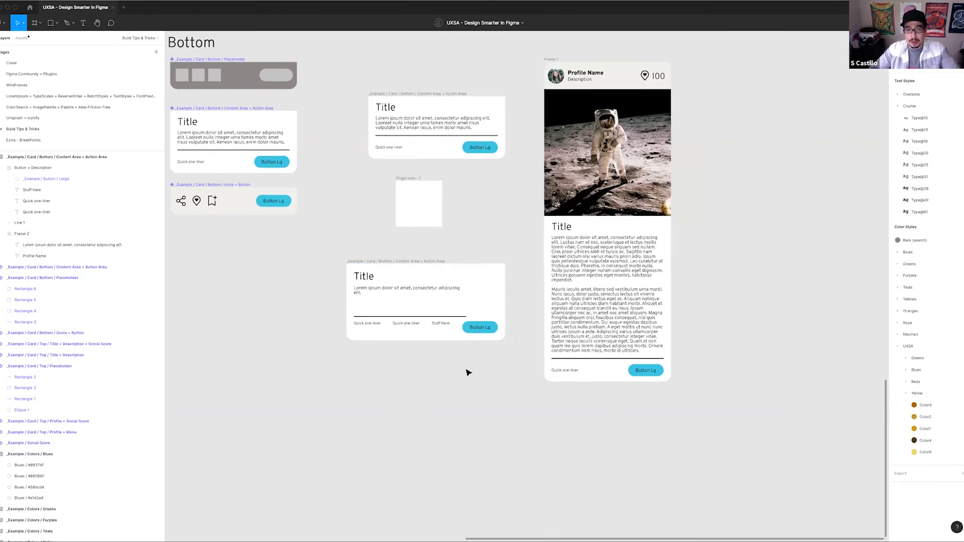
Set the width of the lower card's divider line to Fill container
scroll(426, 330, up, 5)
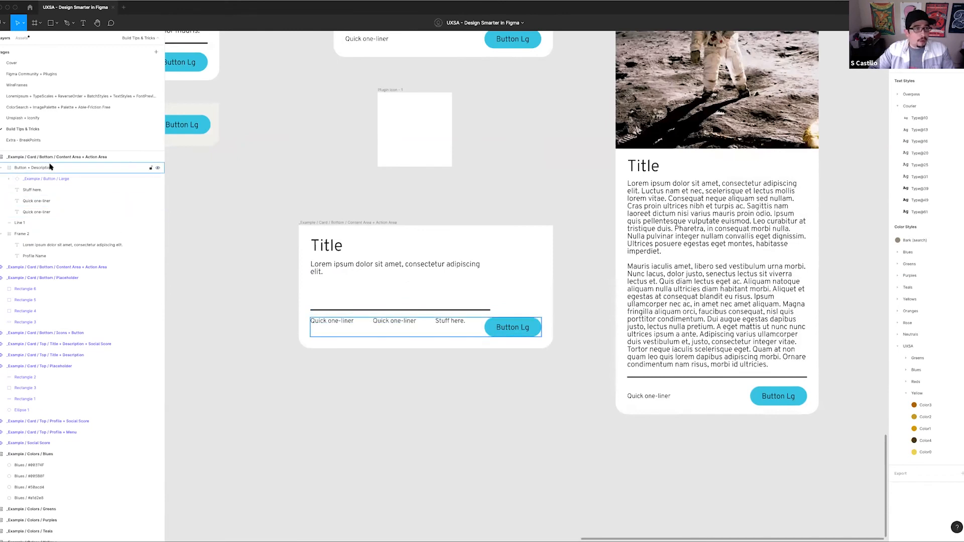
click(55, 212)
shift+click(56, 201)
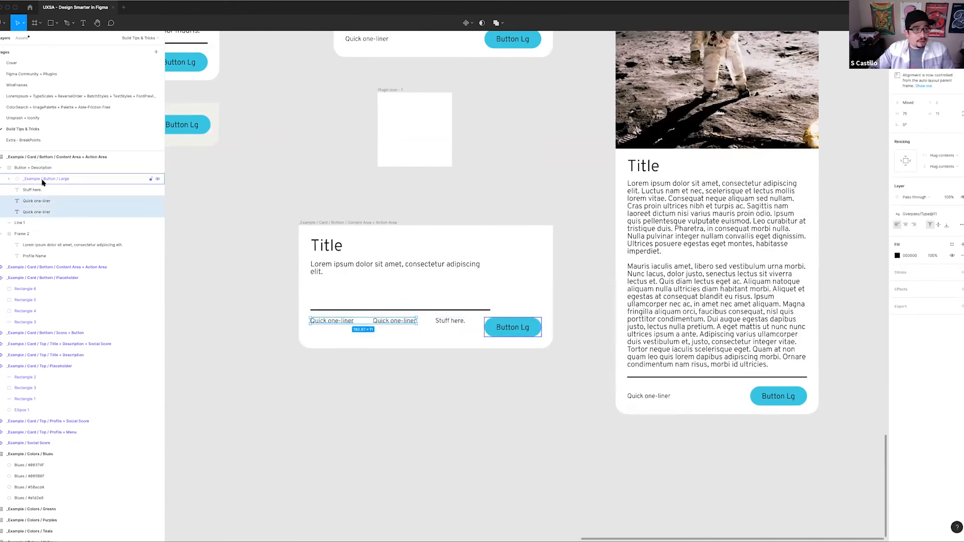
click(2, 167)
click(30, 179)
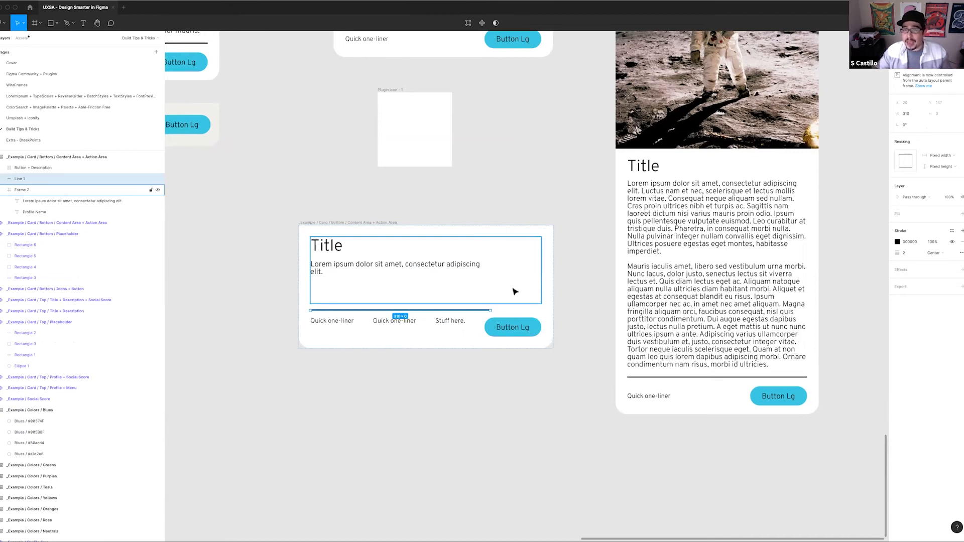
click(952, 157)
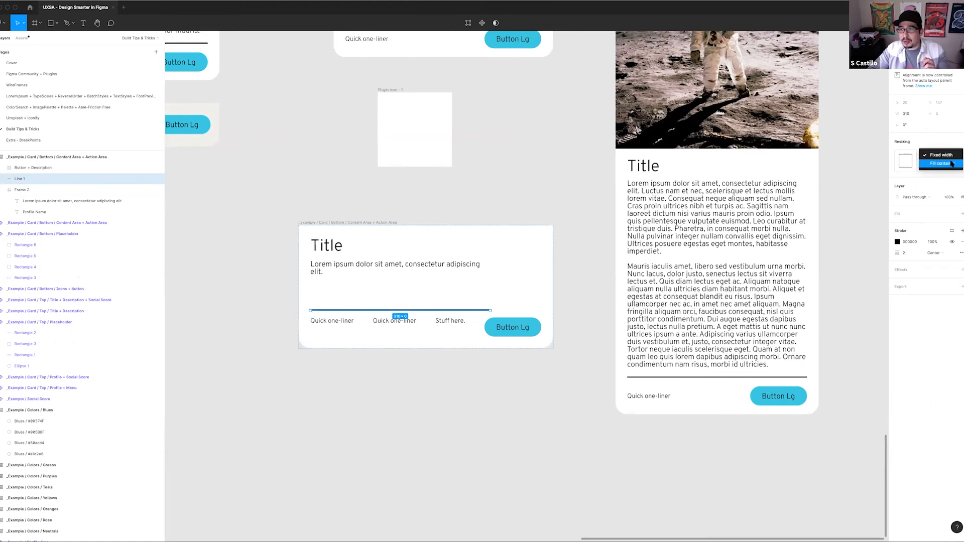
click(951, 163)
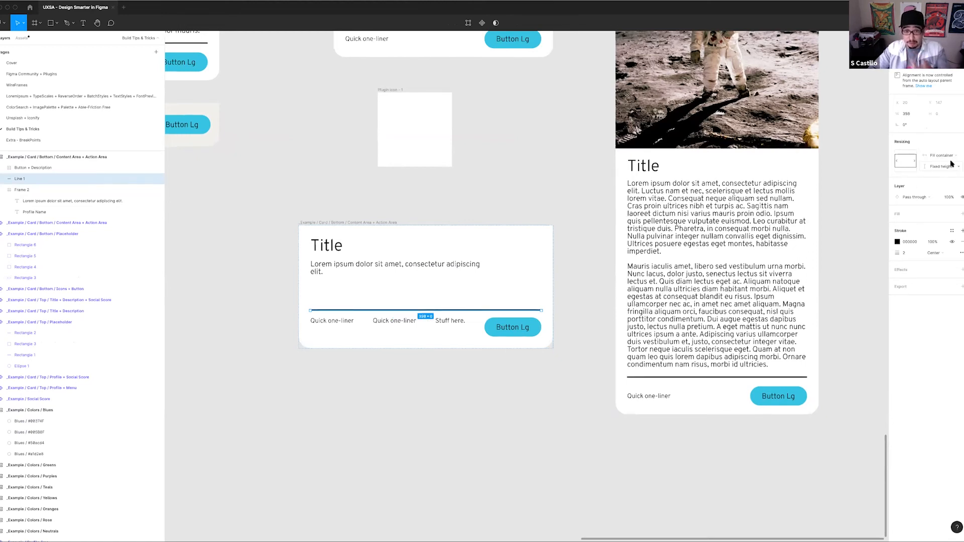
Narrow the upper Content Area + Action Area card to about 276 px wide
scroll(587, 211, up, 2)
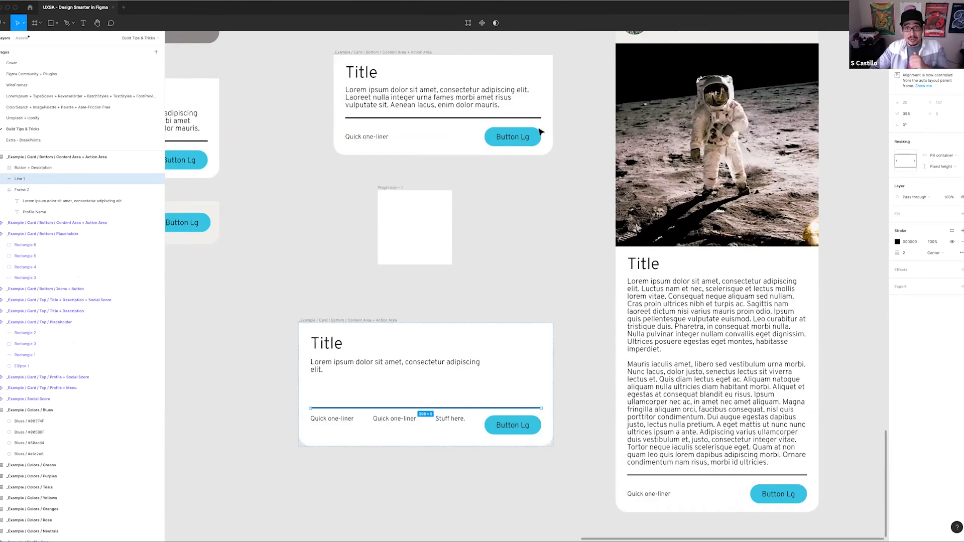
click(541, 118)
click(551, 109)
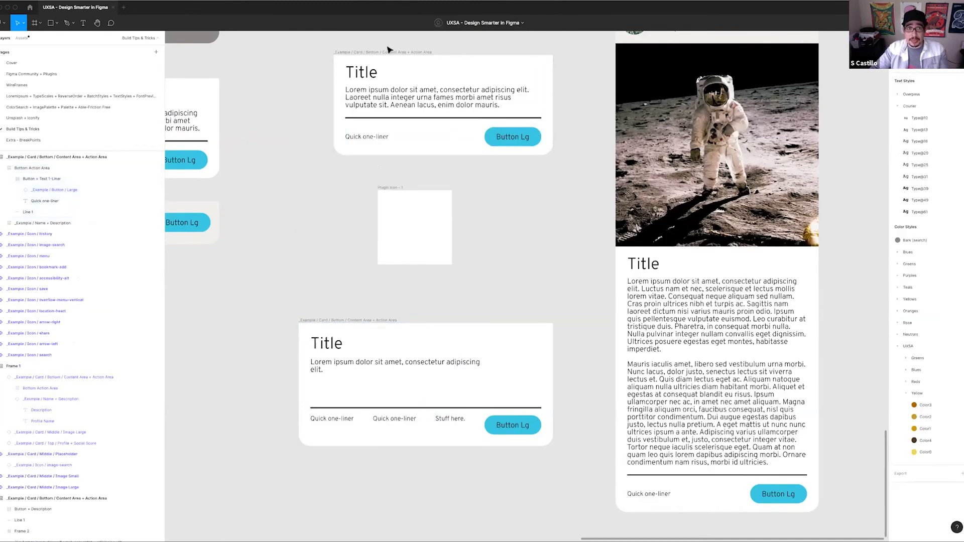
click(389, 50)
click(552, 111)
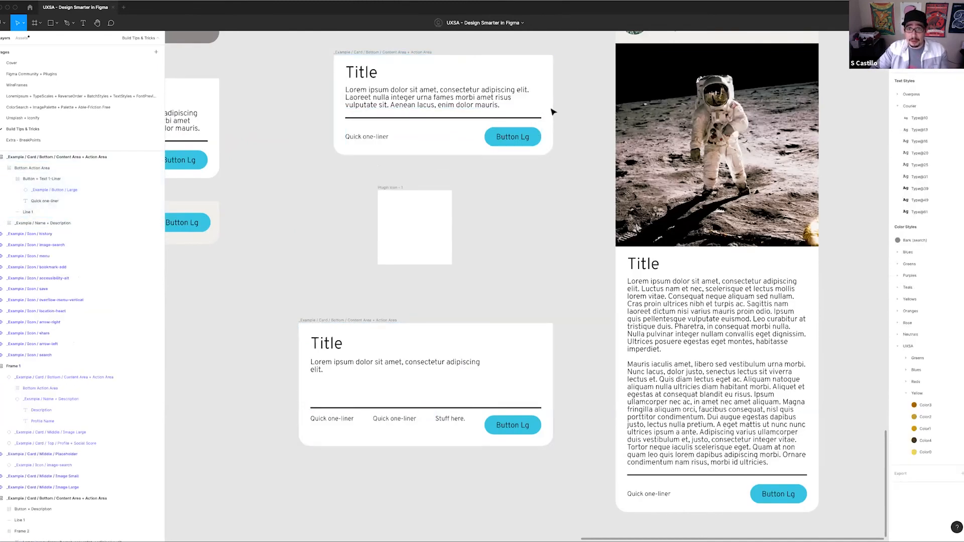
click(409, 52)
drag(554, 117, 510, 122)
drag(497, 124, 494, 124)
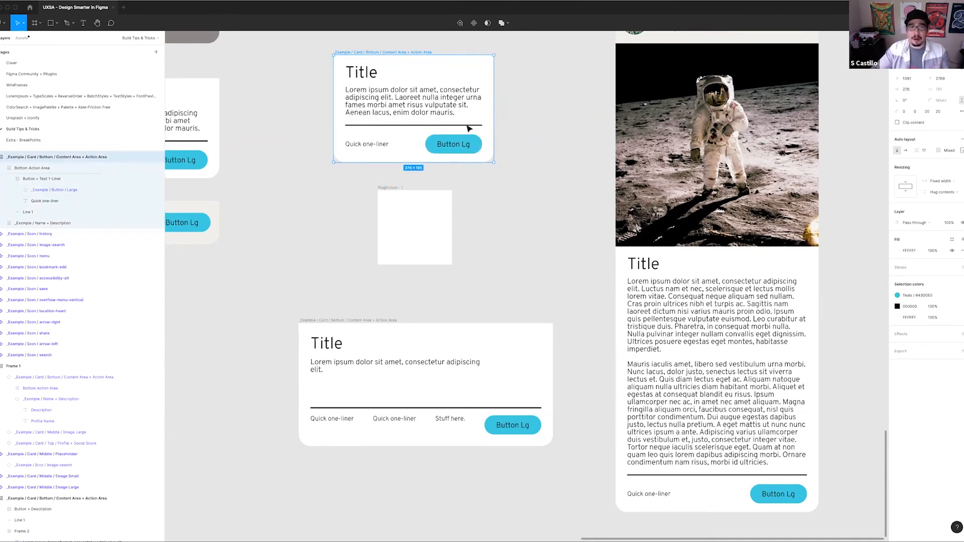
Replace the upper card's description with two generated paragraphs using the Lorem ipsum plugin
double_click(445, 102)
double_click(449, 100)
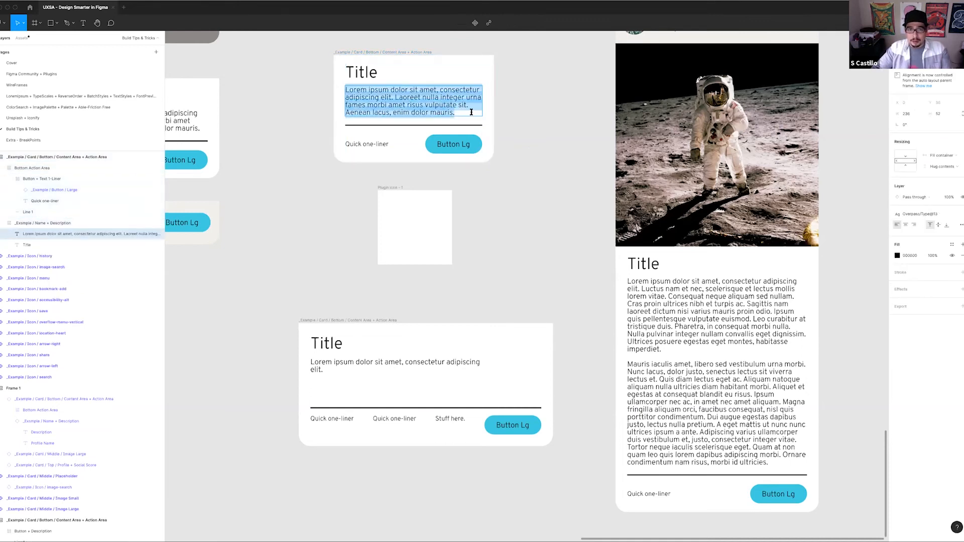
click(471, 112)
right_click(471, 112)
click(470, 113)
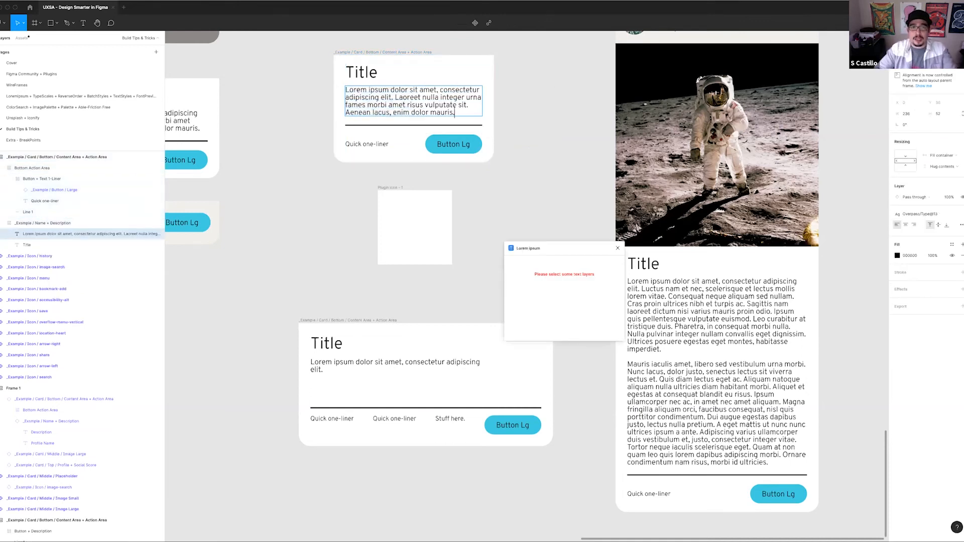
click(601, 300)
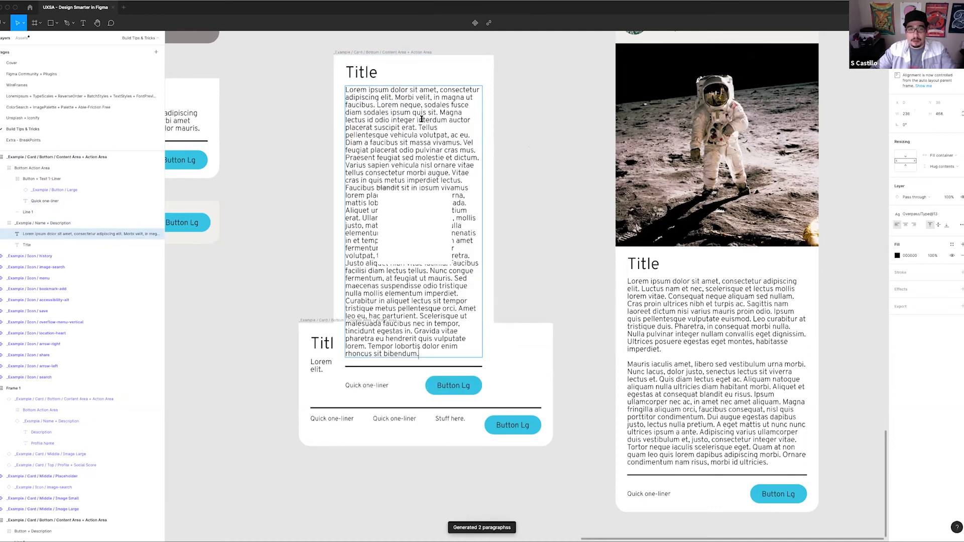
Move the card with the long lorem ipsum description down beside the wide card and widen it
click(523, 125)
click(378, 53)
drag(378, 53, 181, 350)
scroll(495, 76, down, 1)
scroll(495, 54, down, 5)
scroll(495, 54, left, 5)
drag(483, 57, 442, 45)
drag(534, 292, 580, 228)
scroll(568, 226, up, 3)
scroll(568, 226, right, 5)
Delete the wide card containing the two one-liners and the "Stuff here." text
click(436, 169)
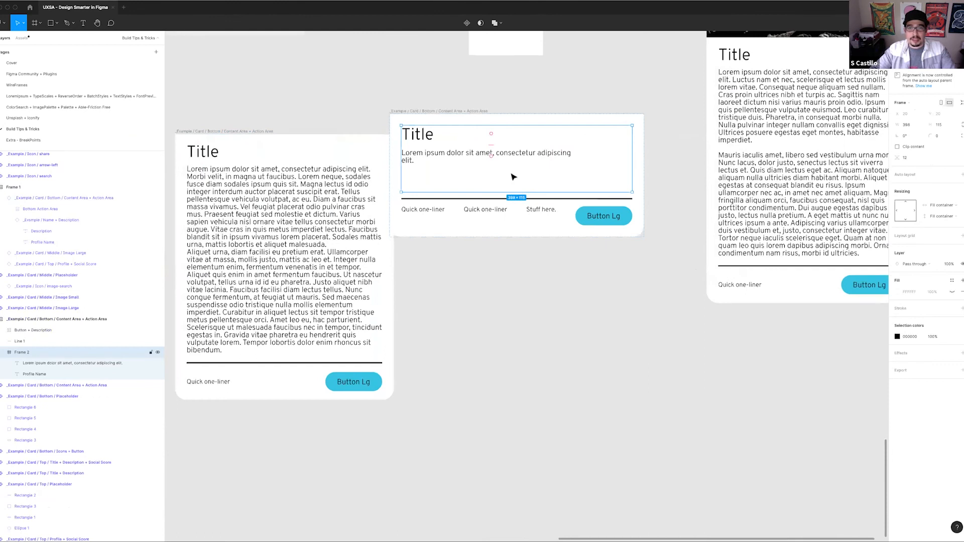
drag(453, 111, 474, 133)
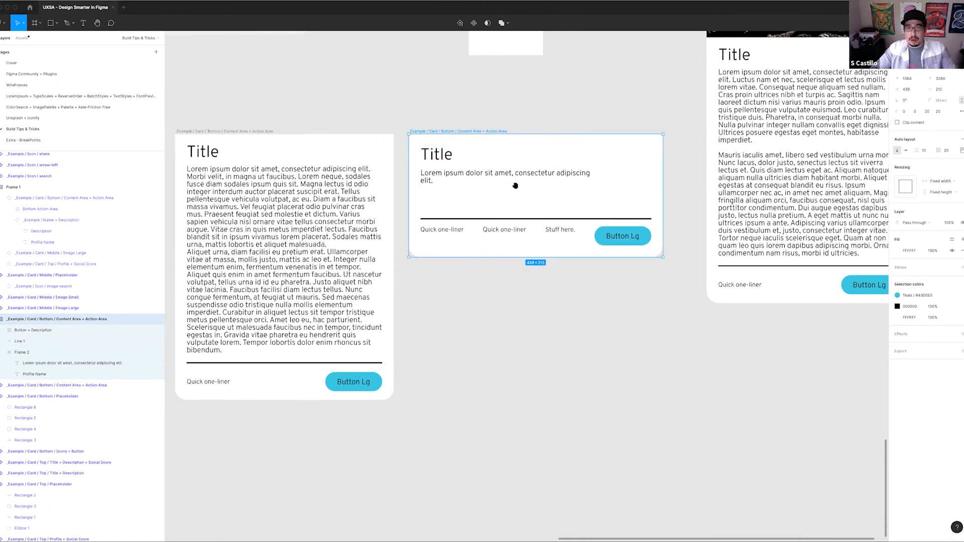
scroll(458, 280, down, 8)
scroll(453, 343, up, 3)
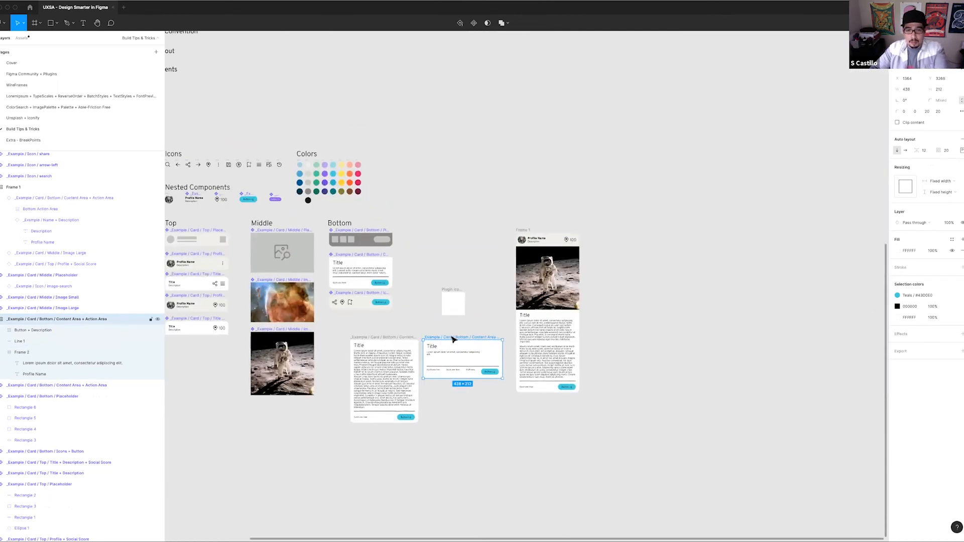
key(Delete)
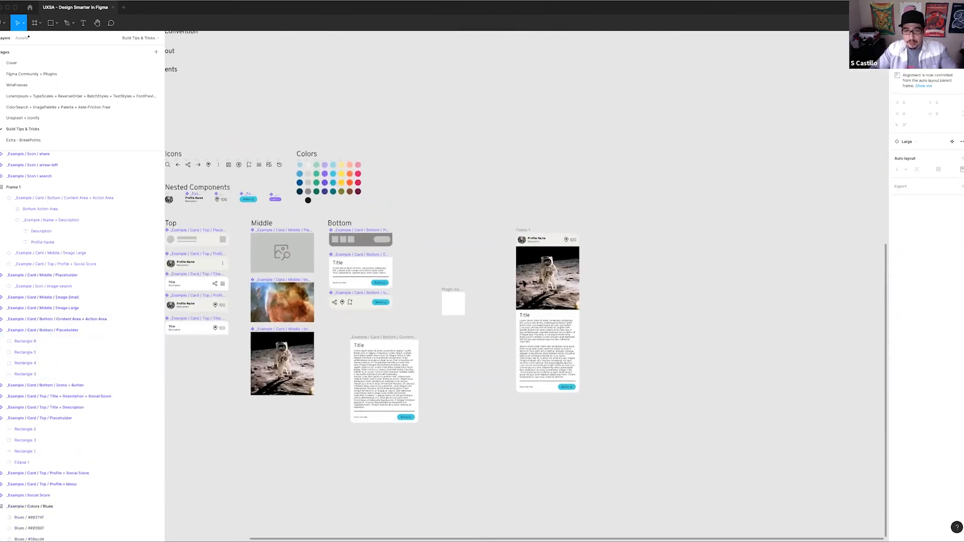
Duplicate the Frame 1 astronaut card and place the copy to its right
click(523, 229)
scroll(326, 278, right, 2)
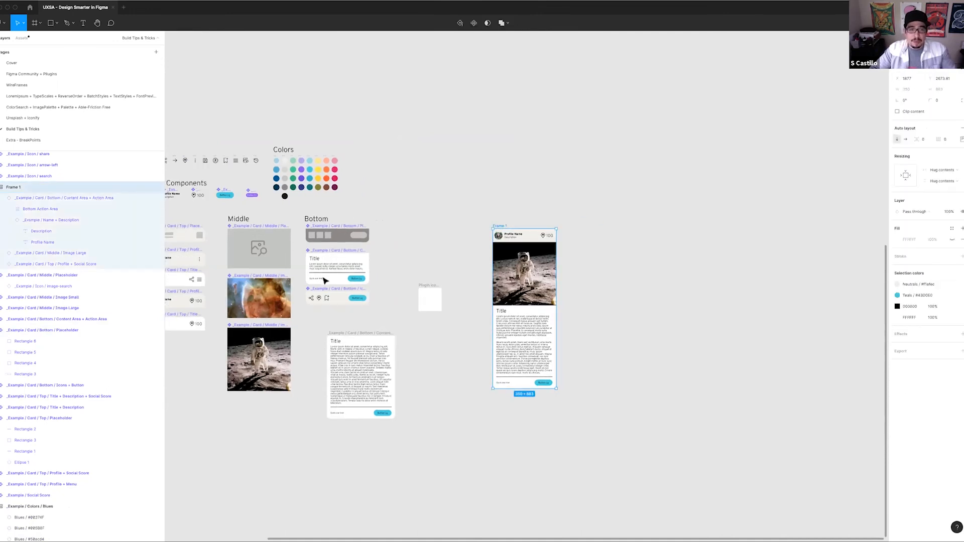
scroll(301, 311, left, 3)
scroll(276, 329, right, 6)
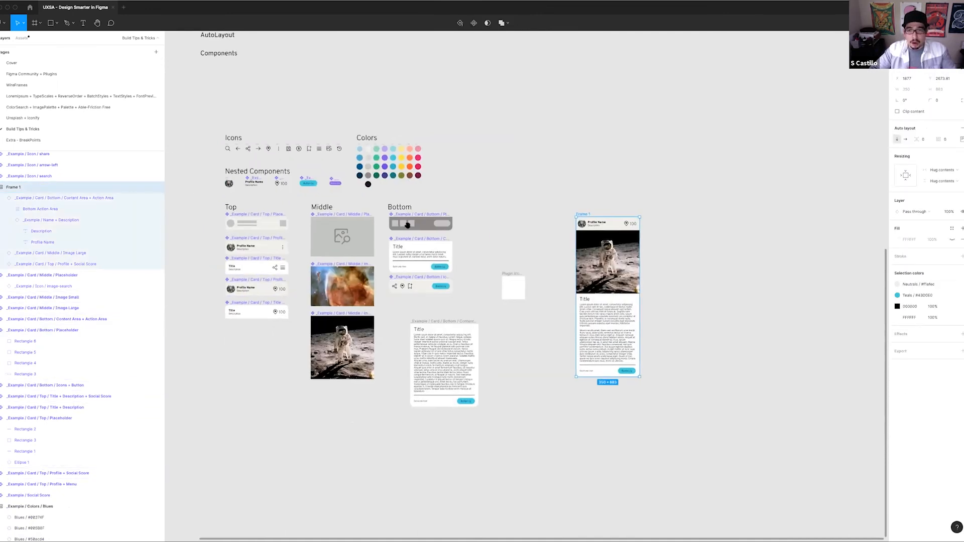
drag(402, 206, 494, 208)
Swap the top section of the copied card in Frame 2 to Profile + Menu
click(535, 215)
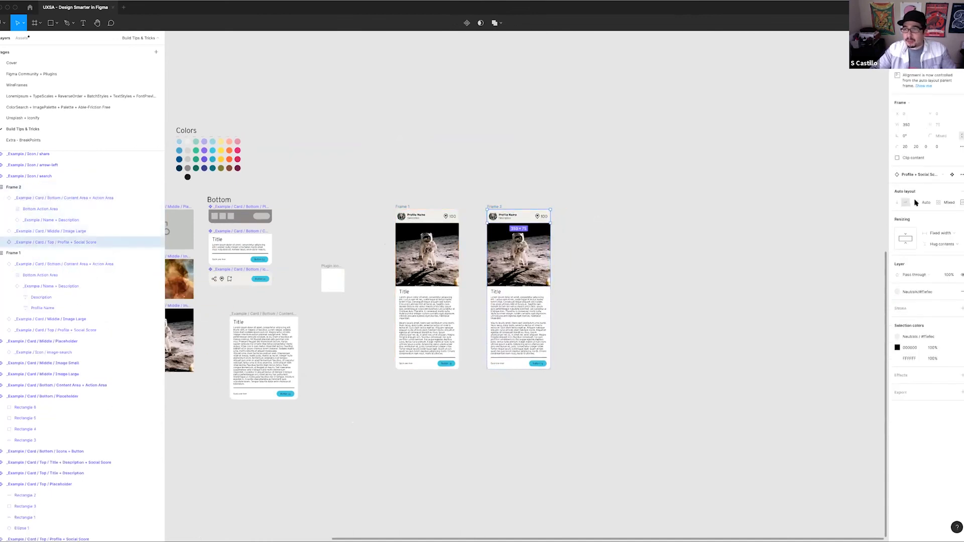
click(933, 175)
click(933, 235)
Duplicate Frame 2 and swap the new copy's top section to Title + Description + Social Score
click(498, 207)
key(super+d)
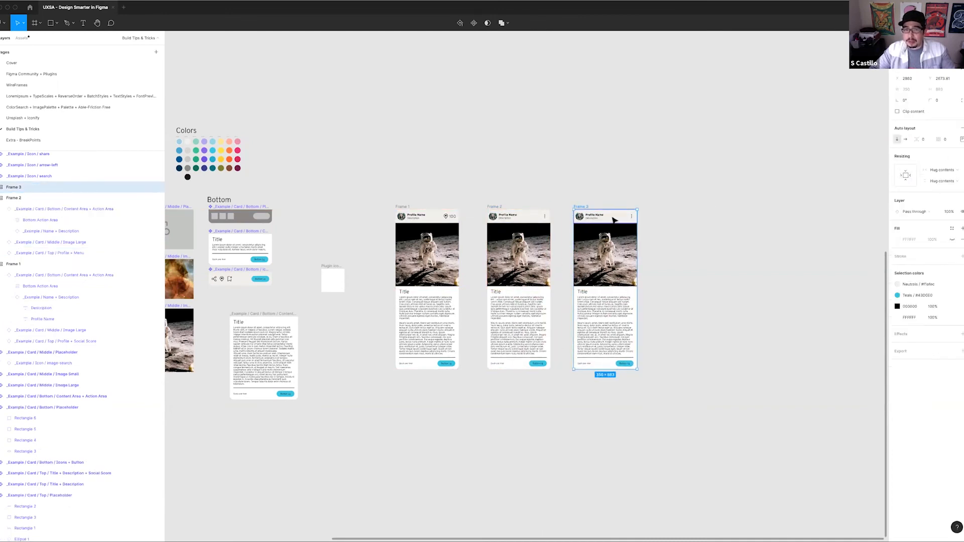
click(613, 217)
click(912, 175)
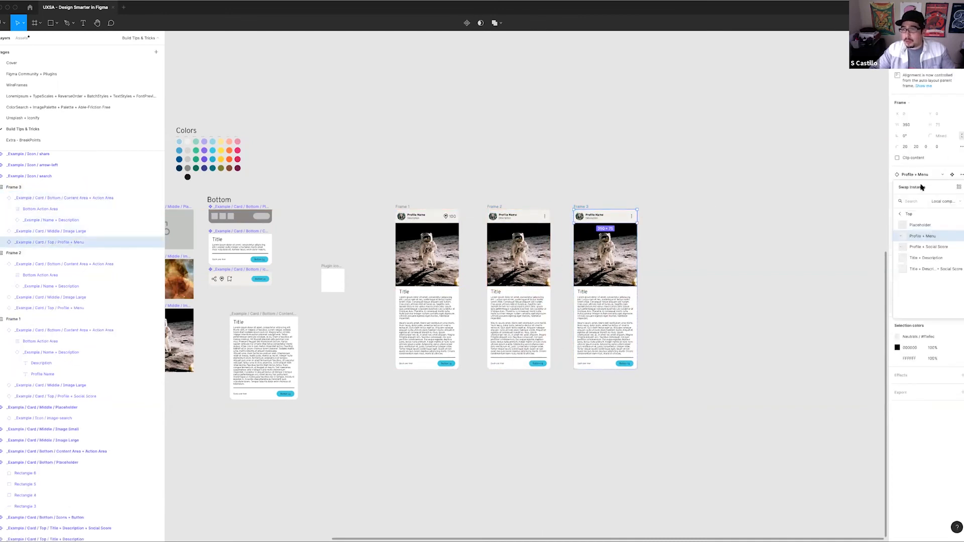
click(927, 269)
click(648, 198)
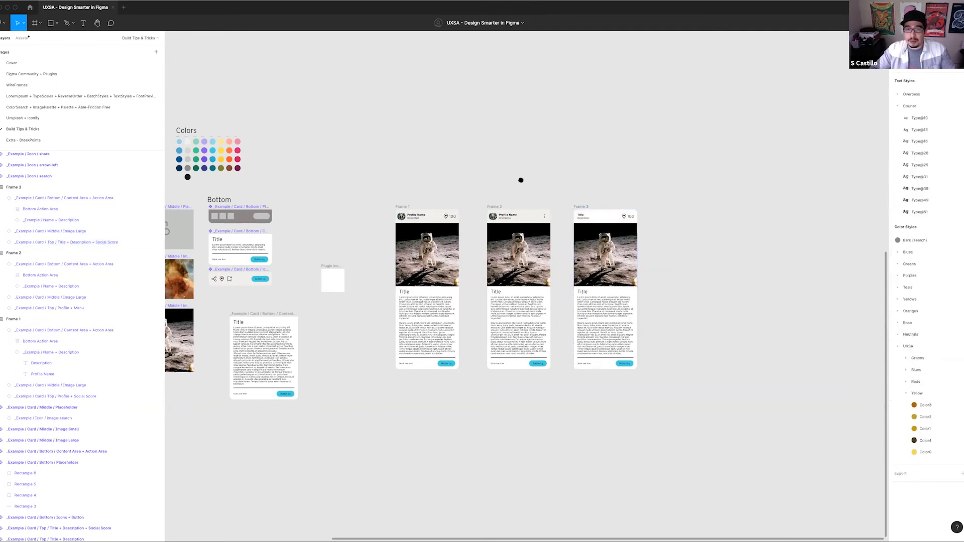
Swap the middle section of the card in Frame 3 to Image Small
scroll(520, 182, right, 5)
scroll(519, 182, down, 1)
click(474, 246)
click(932, 164)
click(928, 164)
click(917, 164)
click(917, 227)
Swap Frame 3's bottom section to Icons + Button and move the frame slightly down
click(490, 296)
click(919, 174)
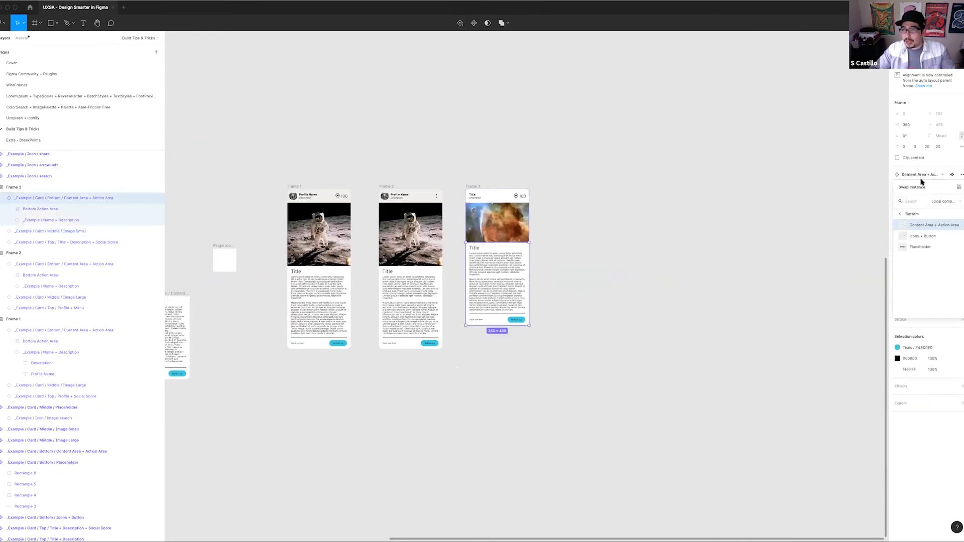
click(925, 234)
click(495, 186)
drag(473, 190, 478, 235)
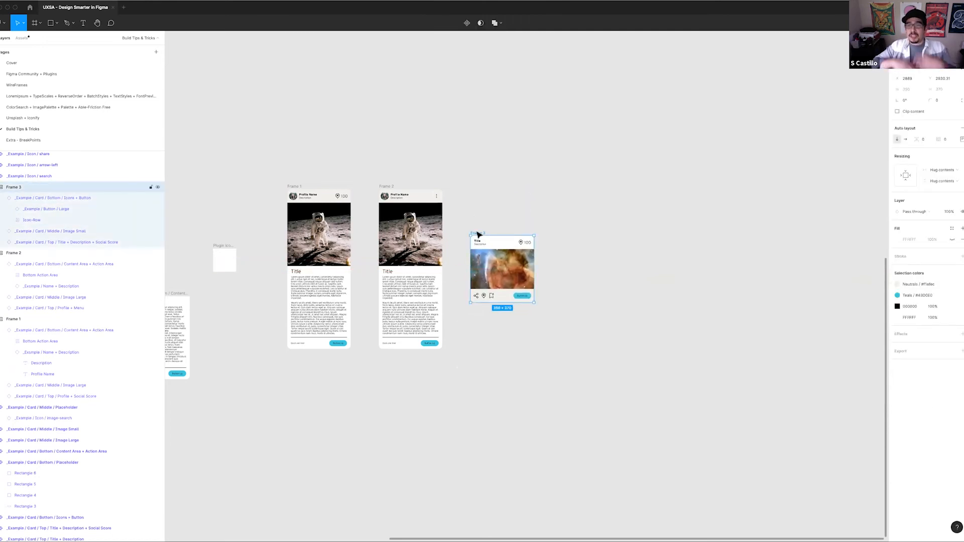
Fill the image sections of all three cards with random photos using the Unsplash plugin
click(337, 240)
shift+click(410, 236)
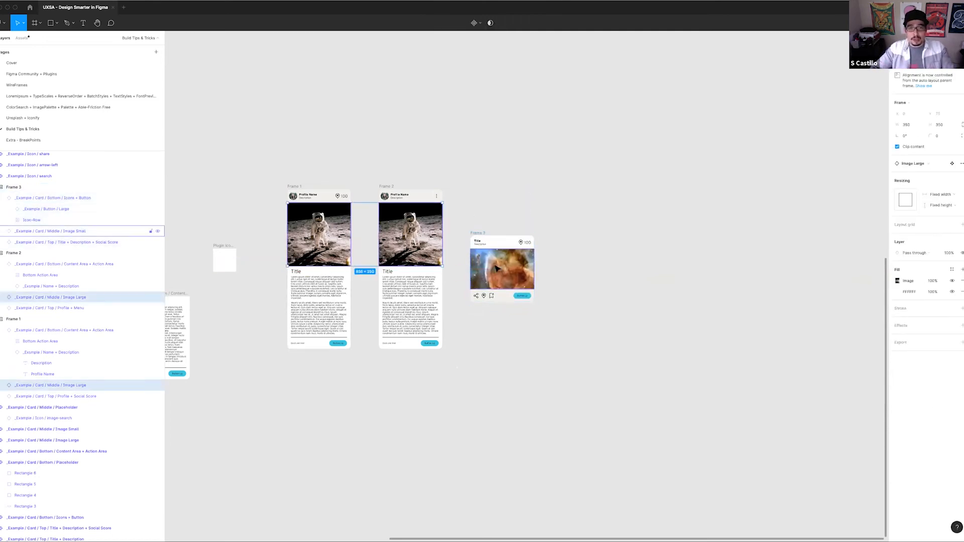
shift+click(497, 266)
key(super+slash)
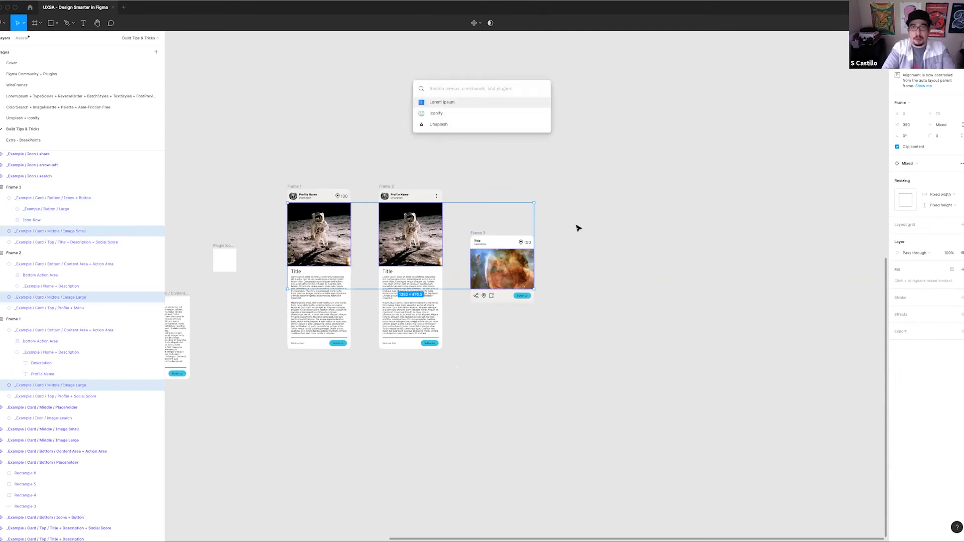
key(Down)
key(Down)
key(Return)
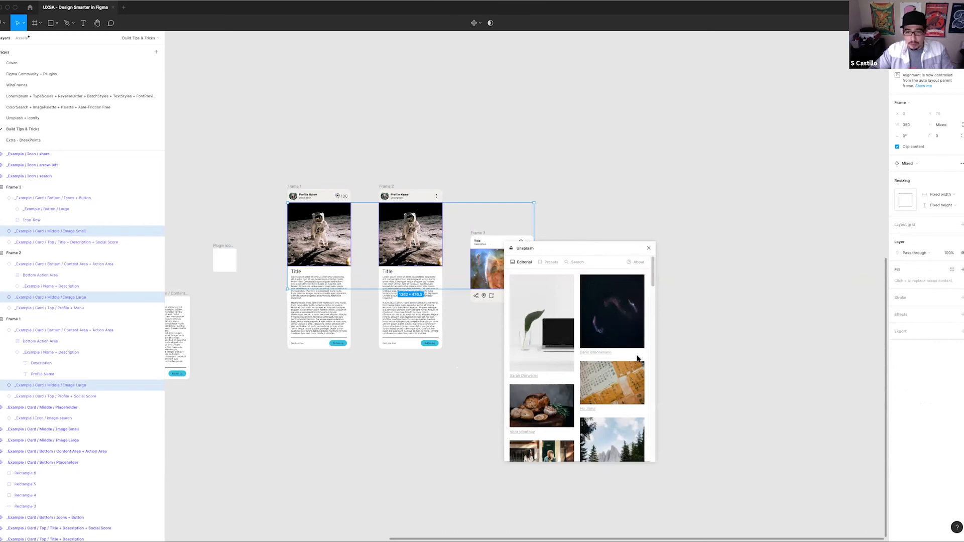
click(555, 264)
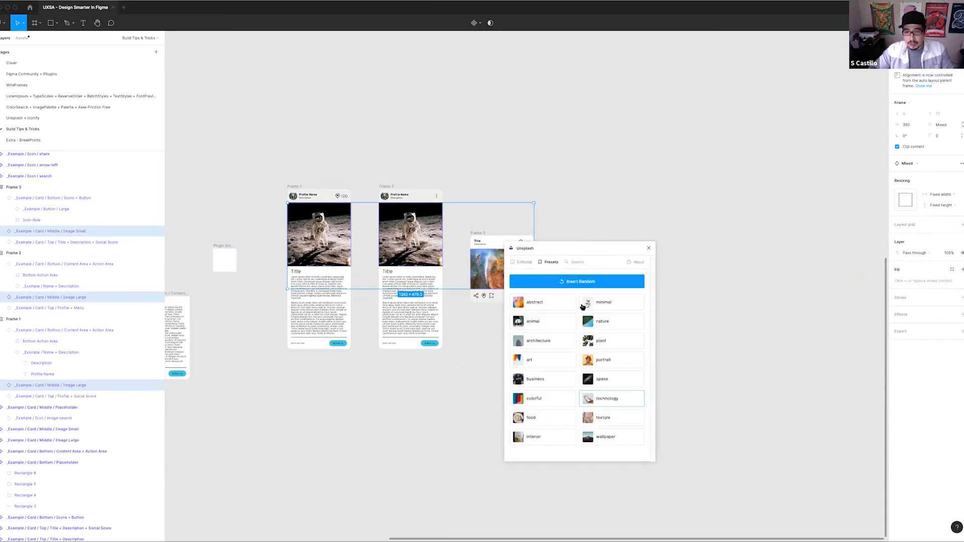
click(585, 282)
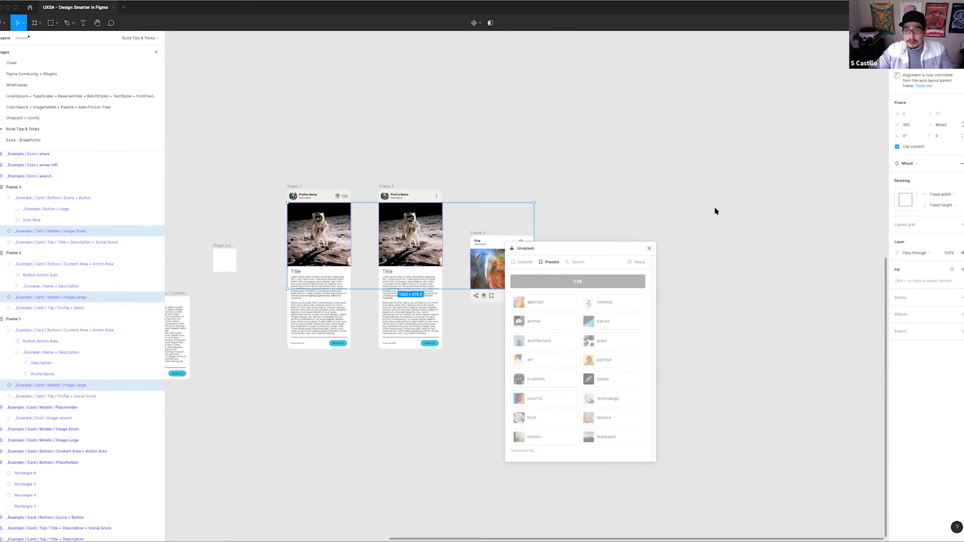
drag(608, 248, 652, 190)
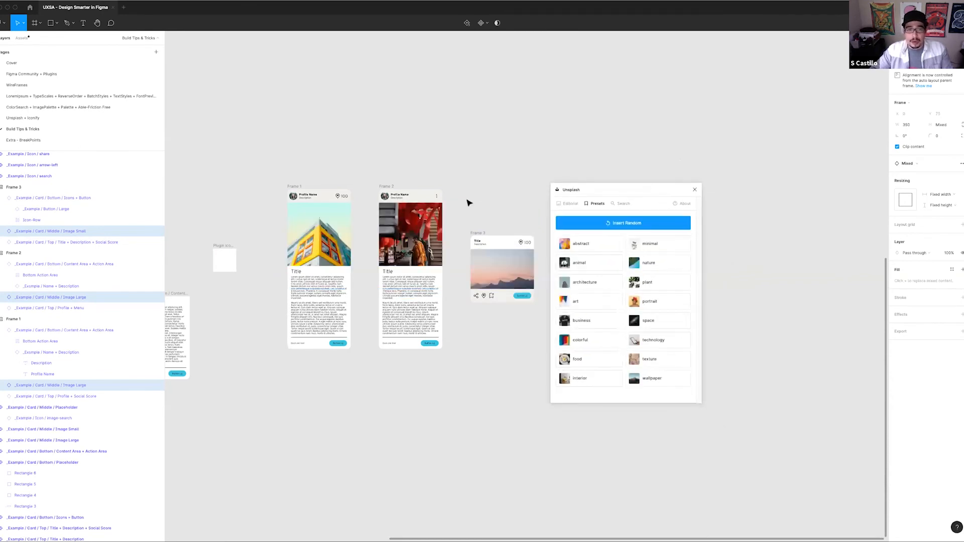
click(482, 131)
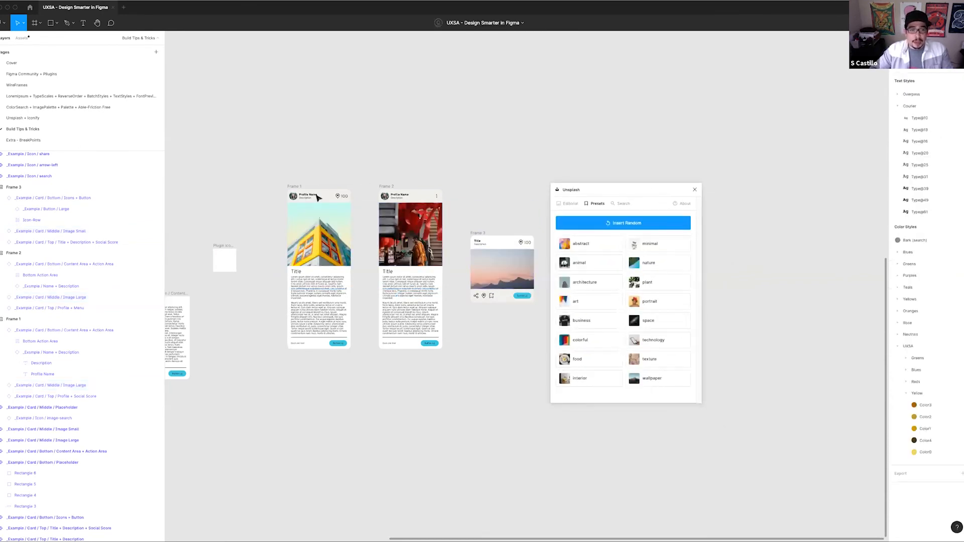
Delete the second paragraph of the description in the Frame 1 card
double_click(319, 317)
double_click(319, 317)
double_click(337, 333)
drag(337, 332, 283, 301)
key(BackSpace)
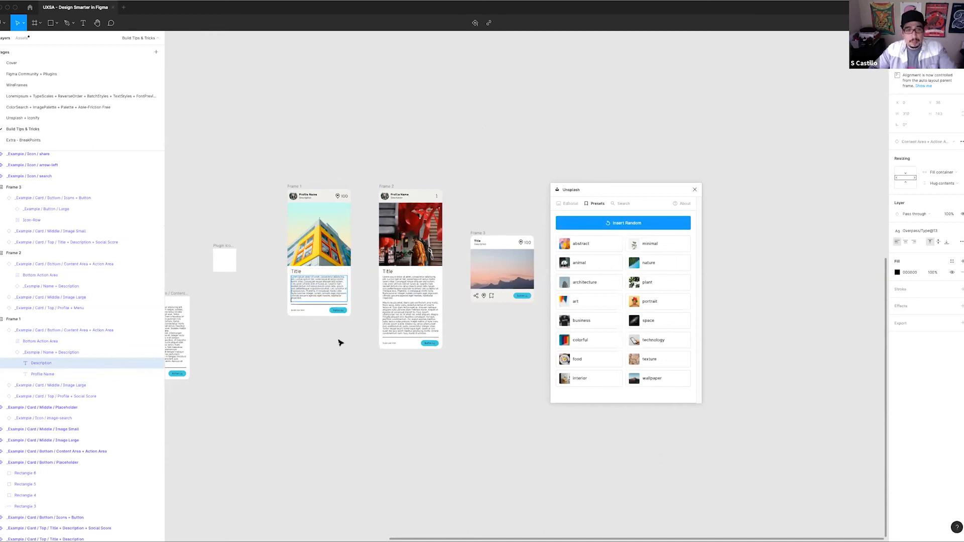
click(332, 355)
Change the fill of the Frame 1 card's button to the Rose color style #CF115A
scroll(444, 181, up, 2)
scroll(444, 181, right, 1)
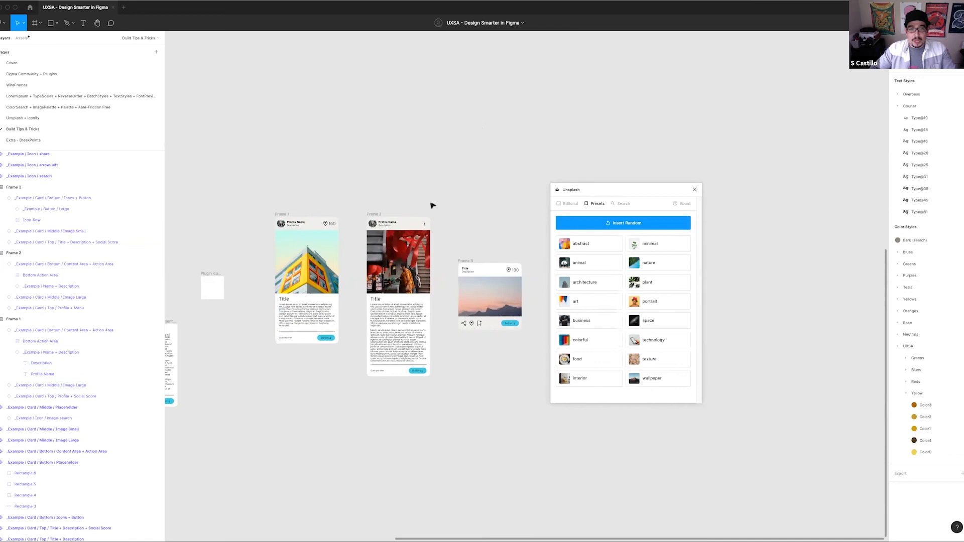
click(327, 338)
double_click(327, 338)
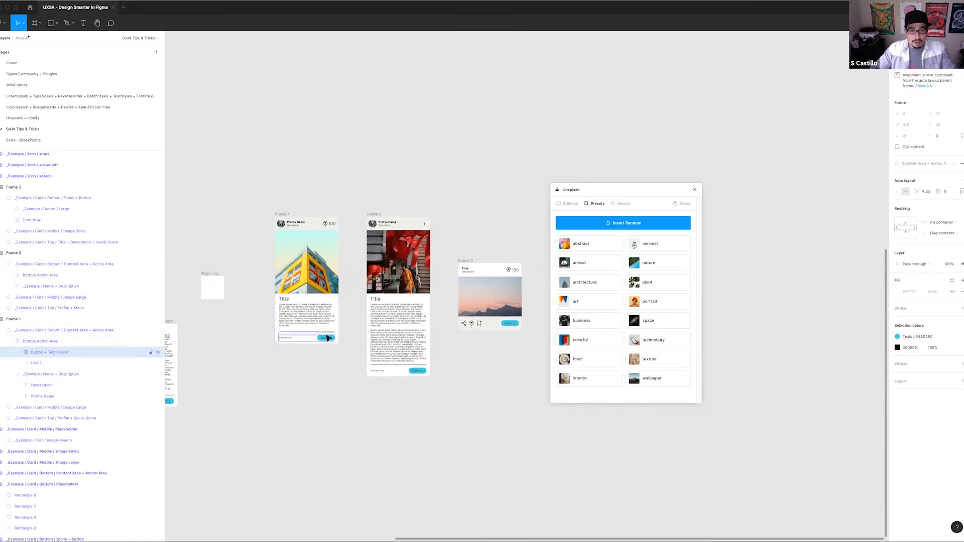
double_click(331, 341)
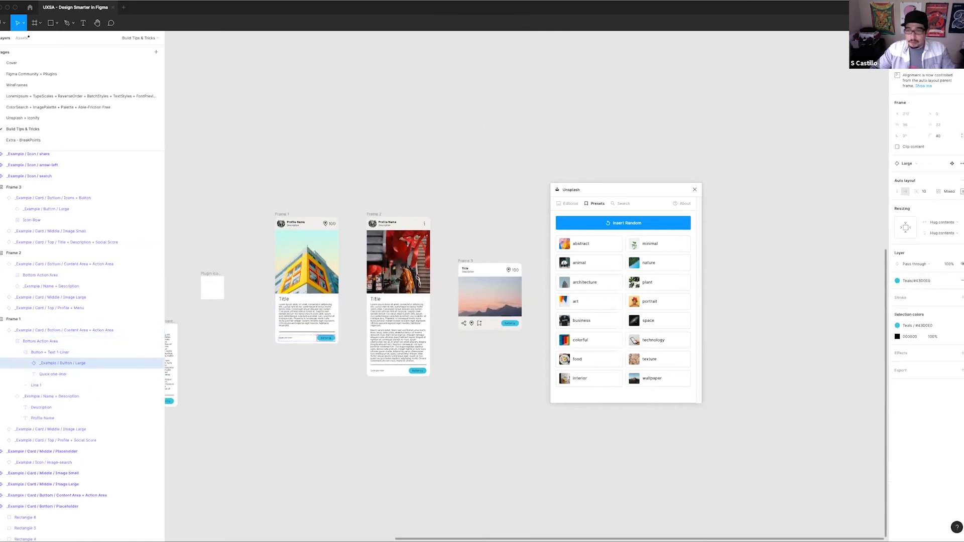
click(915, 281)
scroll(913, 401, down, 4)
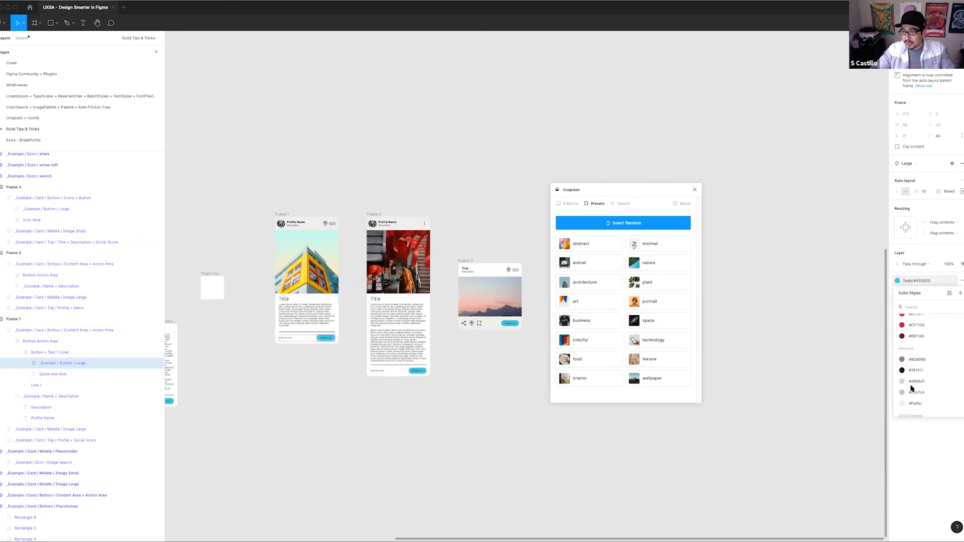
click(915, 327)
click(354, 285)
click(330, 339)
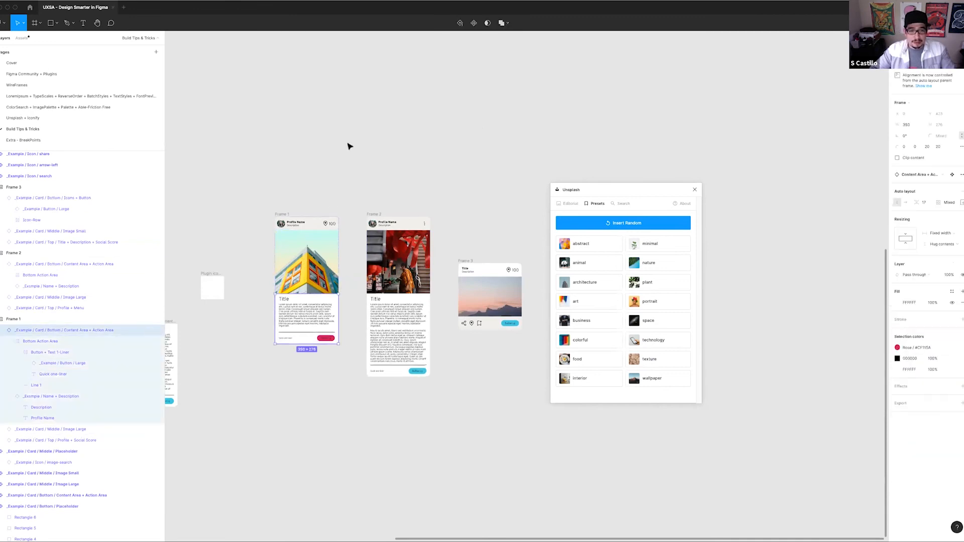
Close the Unsplash plugin window
scroll(459, 217, left, 1)
scroll(425, 258, right, 2)
scroll(426, 258, down, 1)
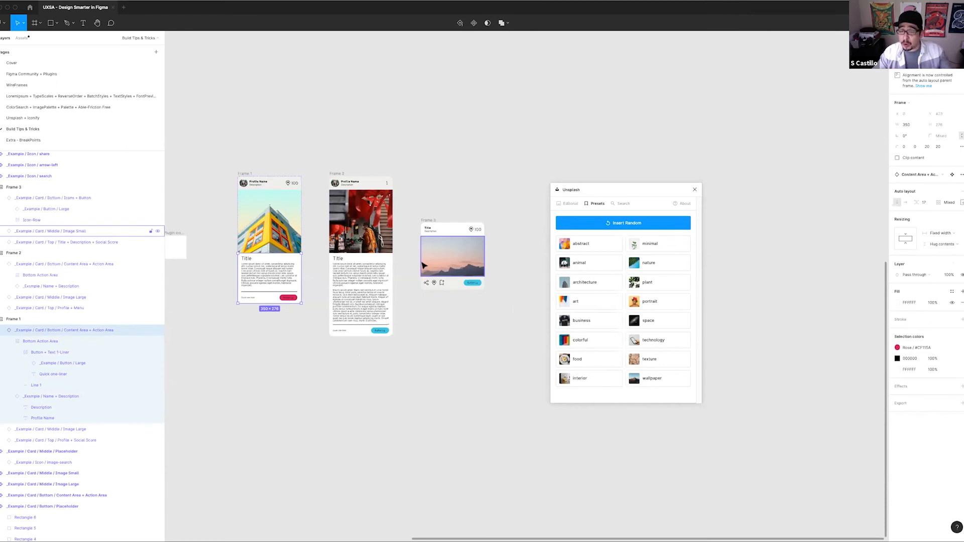
click(694, 189)
Move Frame 3 up, closer to the tops of Frame 1 and Frame 2
drag(482, 164, 619, 163)
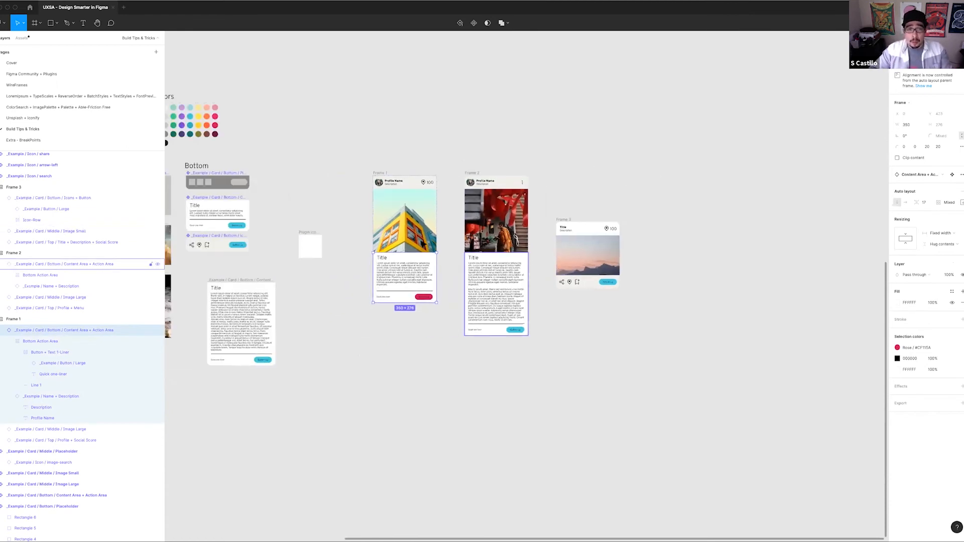
click(426, 142)
drag(519, 184, 620, 240)
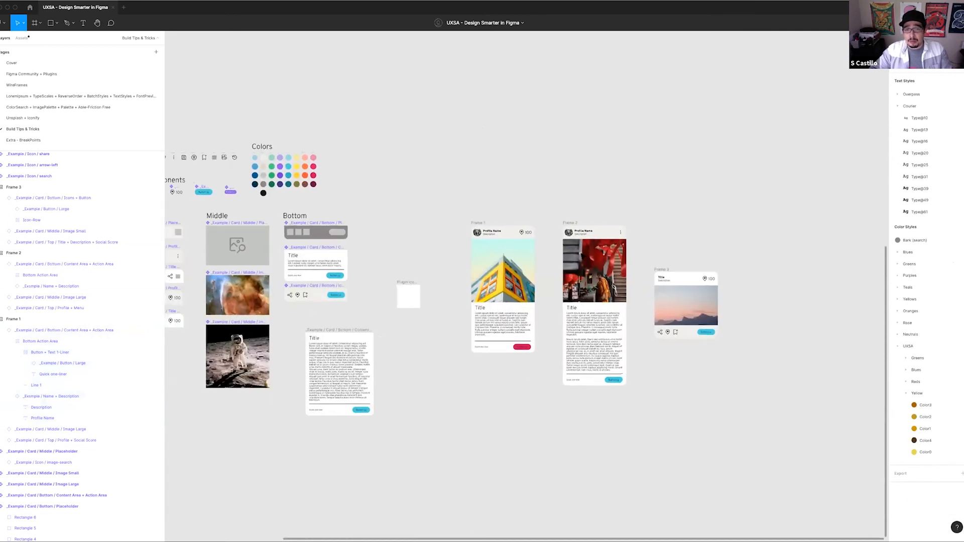
click(483, 222)
drag(452, 170, 453, 133)
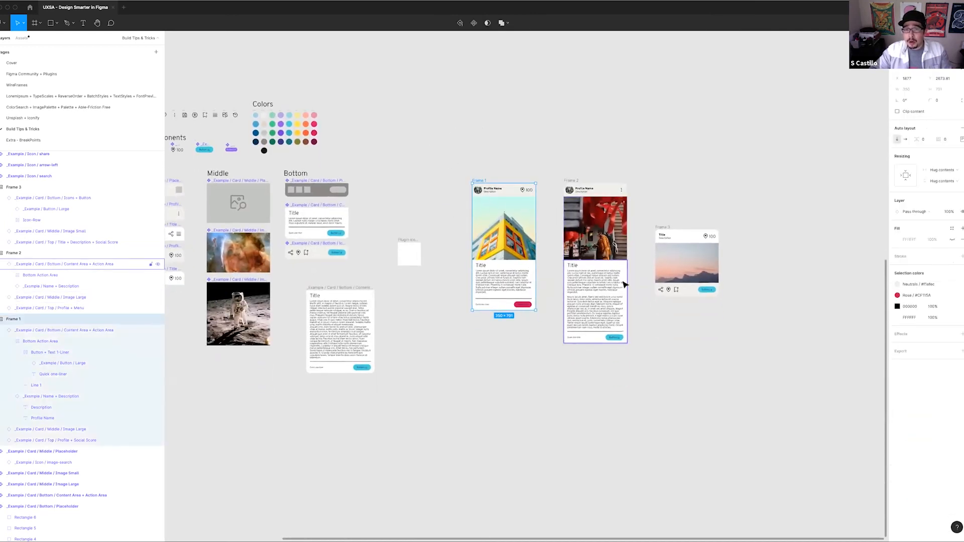
scroll(577, 180, right, 5)
drag(514, 198, 512, 164)
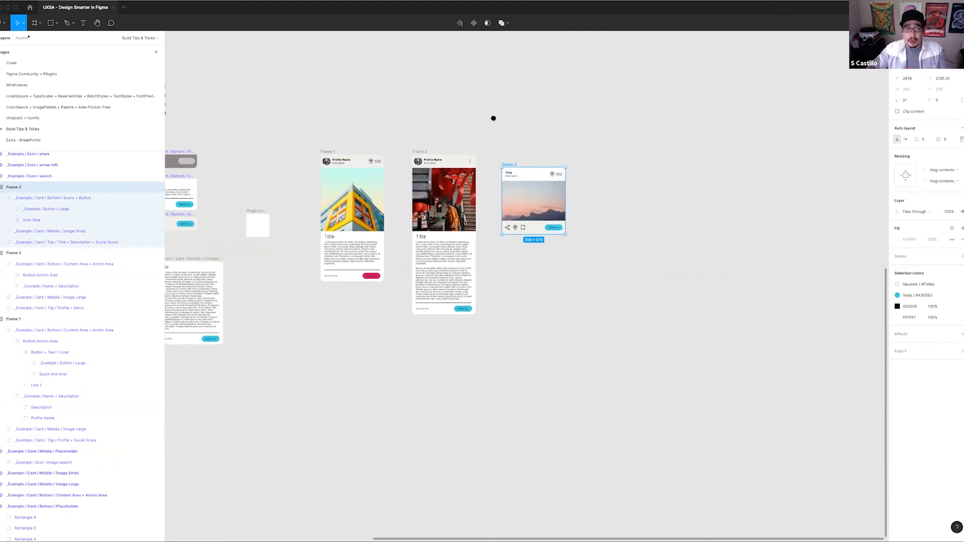
scroll(493, 119, left, 4)
scroll(493, 118, up, 2)
scroll(475, 259, left, 6)
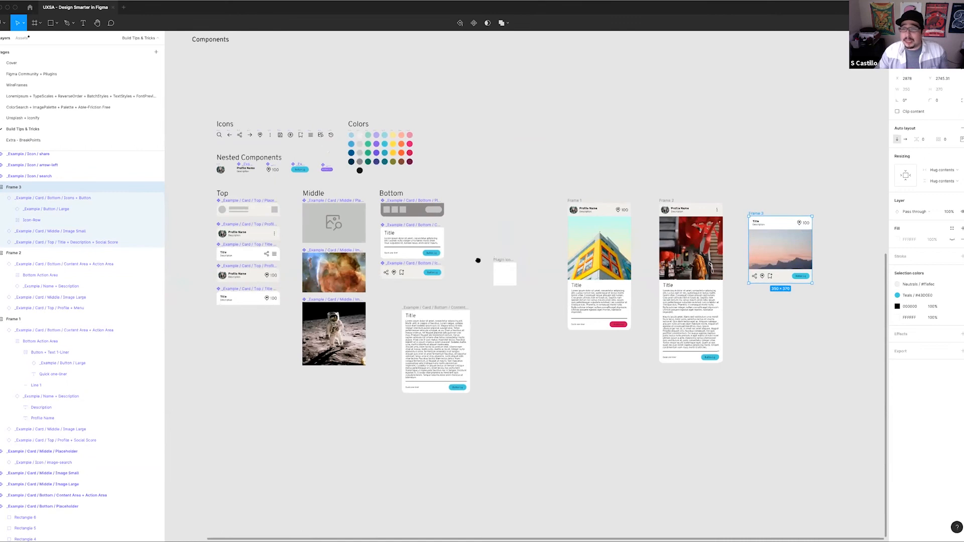
scroll(352, 258, left, 3)
scroll(351, 258, up, 1)
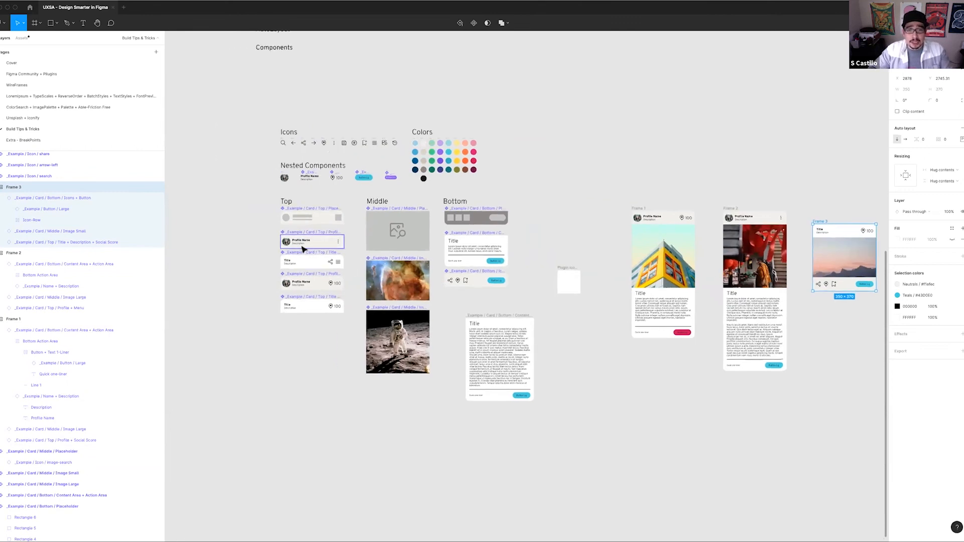
Hide the Description text layer in the Profile + Menu top component
scroll(303, 248, up, 5)
super+click(299, 239)
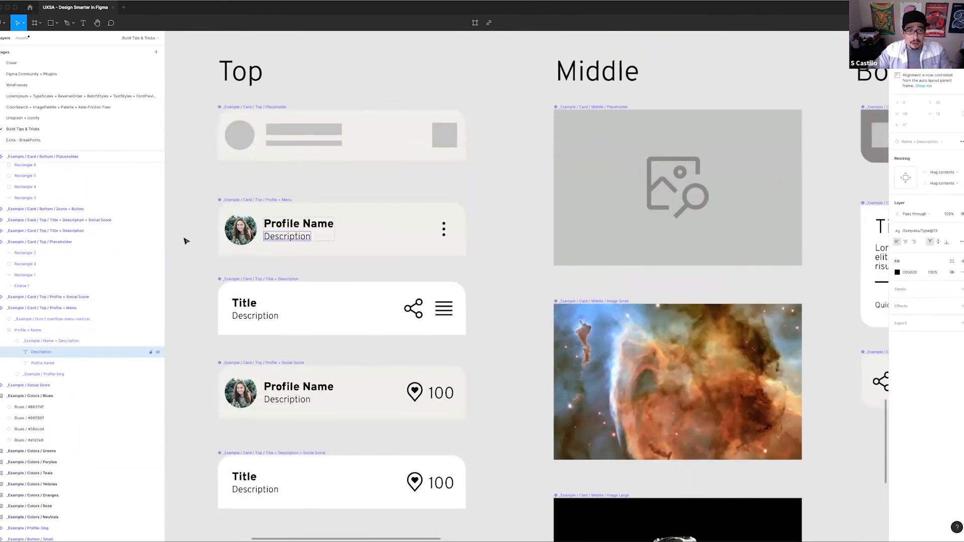
click(157, 352)
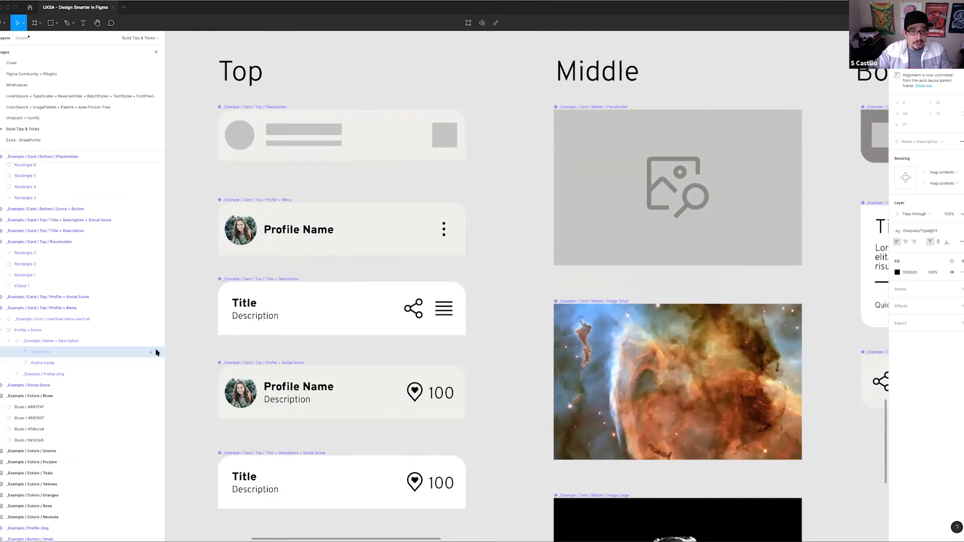
click(540, 213)
Examine how the component change carries over to the Frame 1, Frame 2 and Frame 3 cards, and review the source components
scroll(534, 219, right, 5)
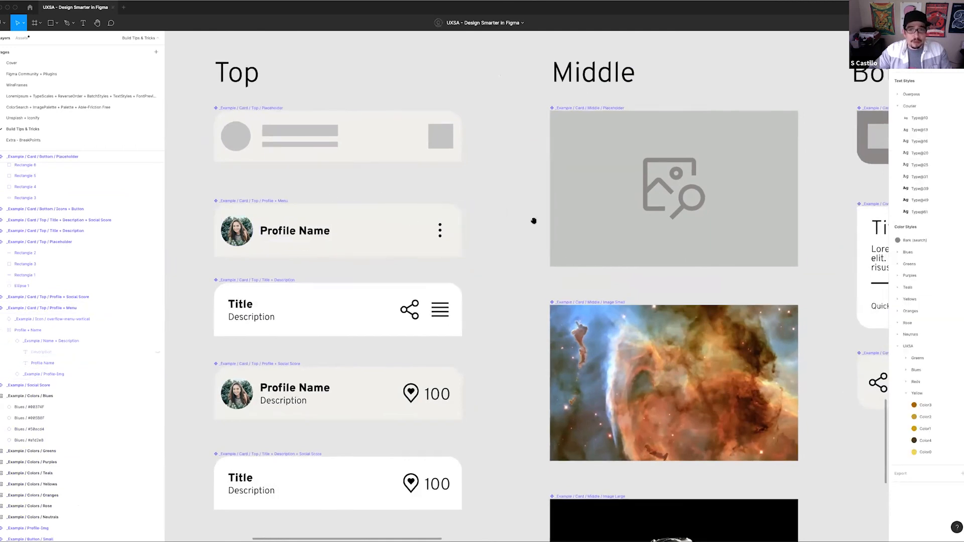
scroll(502, 225, down, 1)
scroll(449, 240, right, 4)
scroll(447, 239, down, 5)
scroll(477, 247, up, 1)
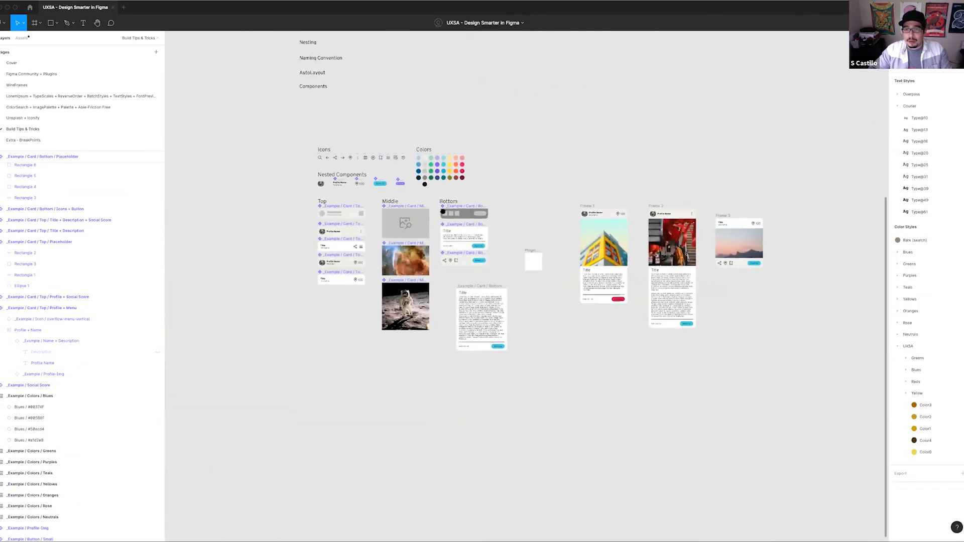
scroll(522, 246, right, 3)
scroll(508, 212, up, 5)
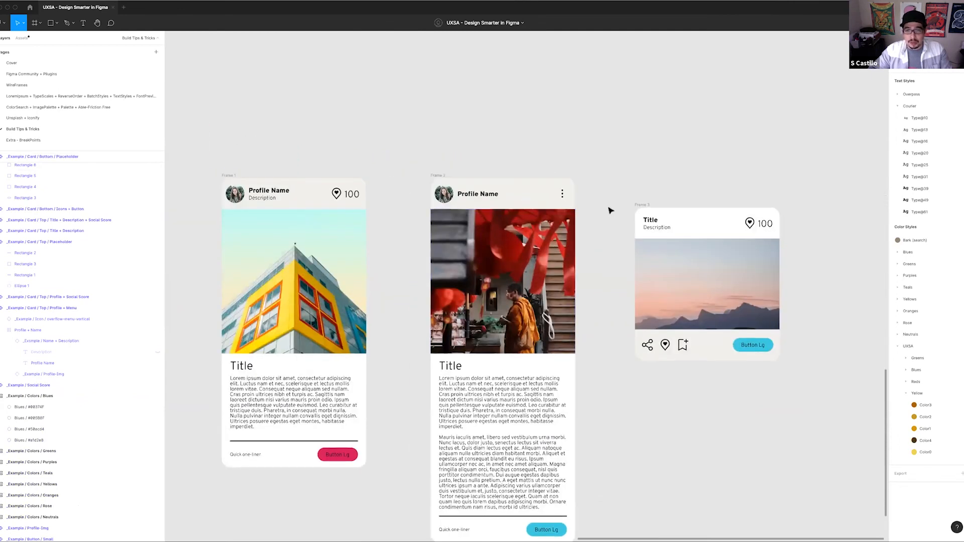
scroll(502, 211, right, 1)
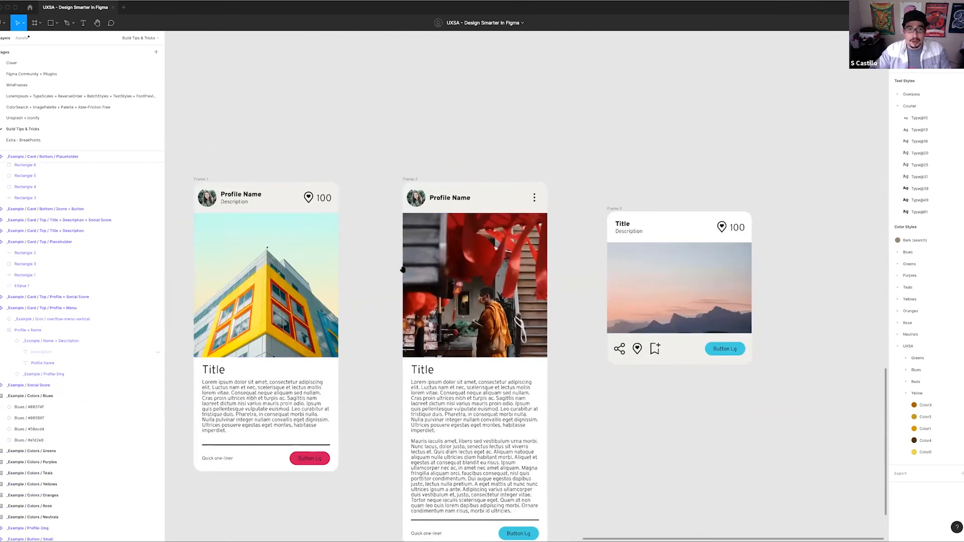
scroll(381, 276, left, 10)
scroll(451, 346, left, 5)
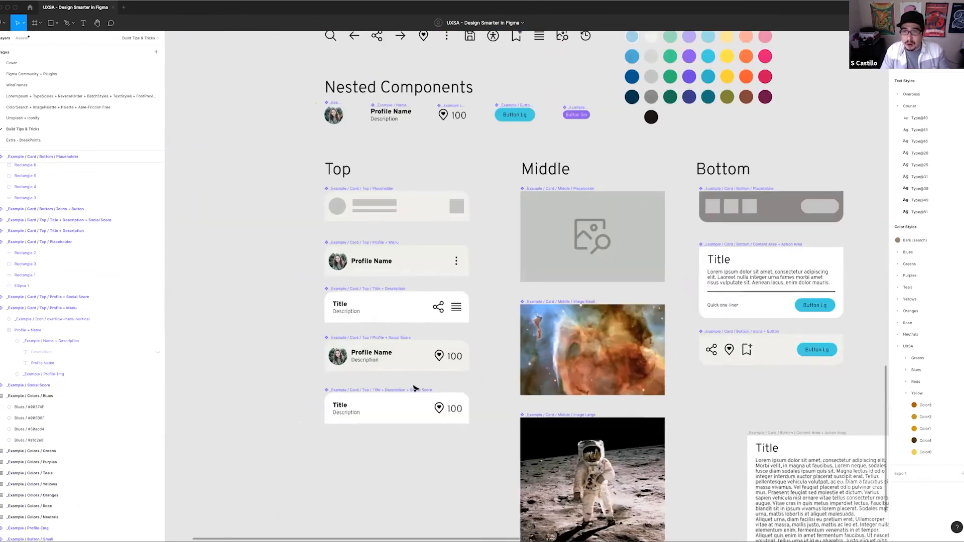
scroll(484, 372, down, 5)
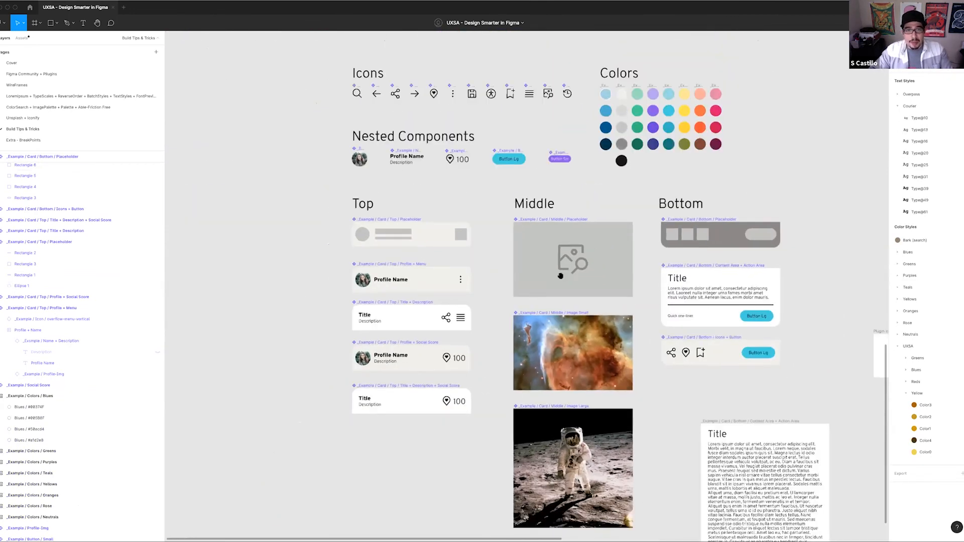
scroll(361, 234, right, 5)
scroll(452, 230, down, 3)
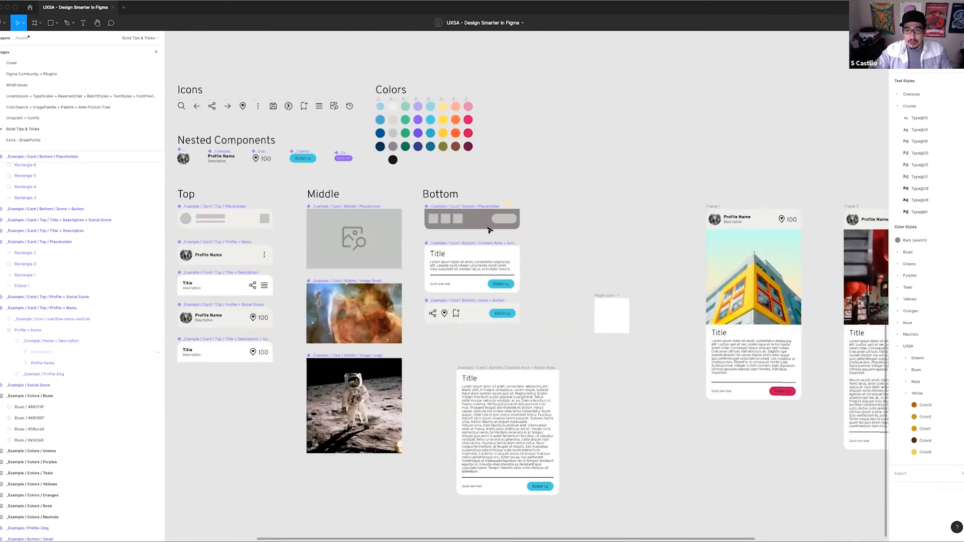
Delete the empty white plugin icon frame between the components and the assembled cards
scroll(489, 232, right, 4)
scroll(489, 232, down, 3)
click(489, 230)
key(Delete)
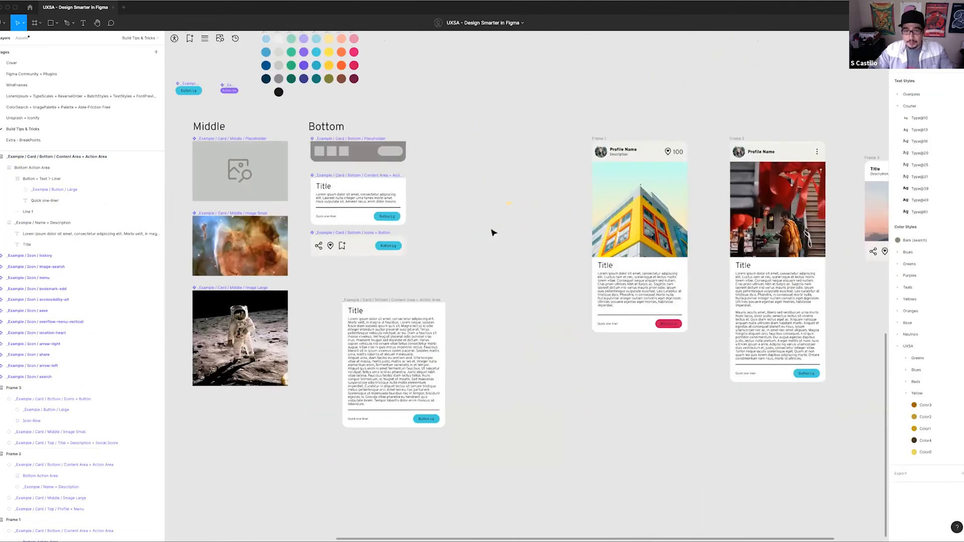
Move Frame 3 next to Frame 2 so its top lines up with the other two cards
scroll(494, 231, down, 2)
scroll(496, 230, down, 2)
scroll(528, 211, right, 5)
click(586, 177)
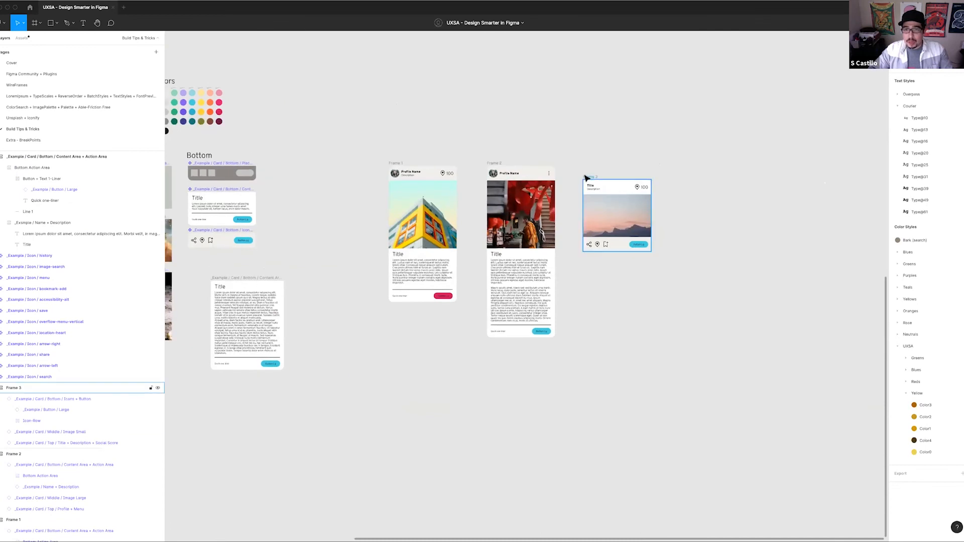
drag(583, 176, 577, 162)
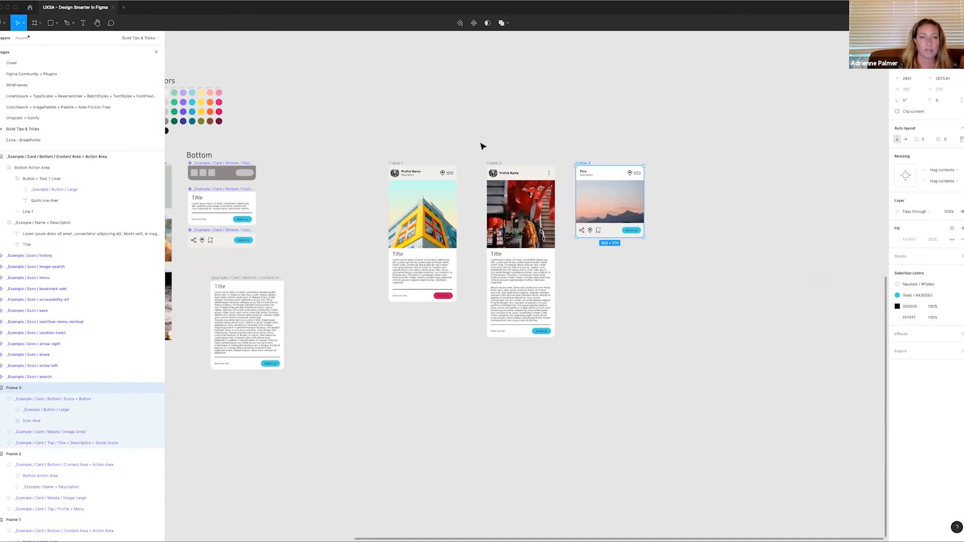
click(481, 146)
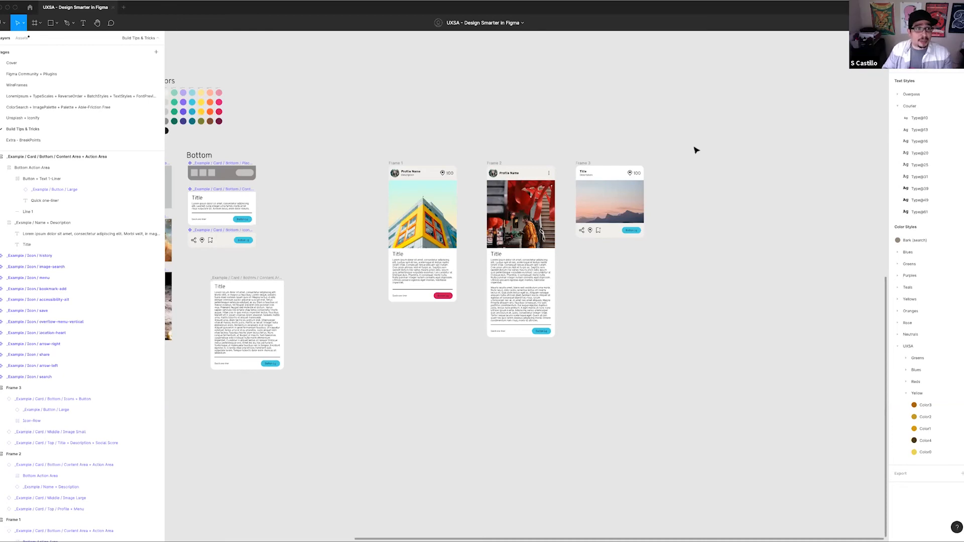
Copy the Frame 1 card onto the Extra - BreakPoints page and place it below the BreakPoints heading
click(47, 140)
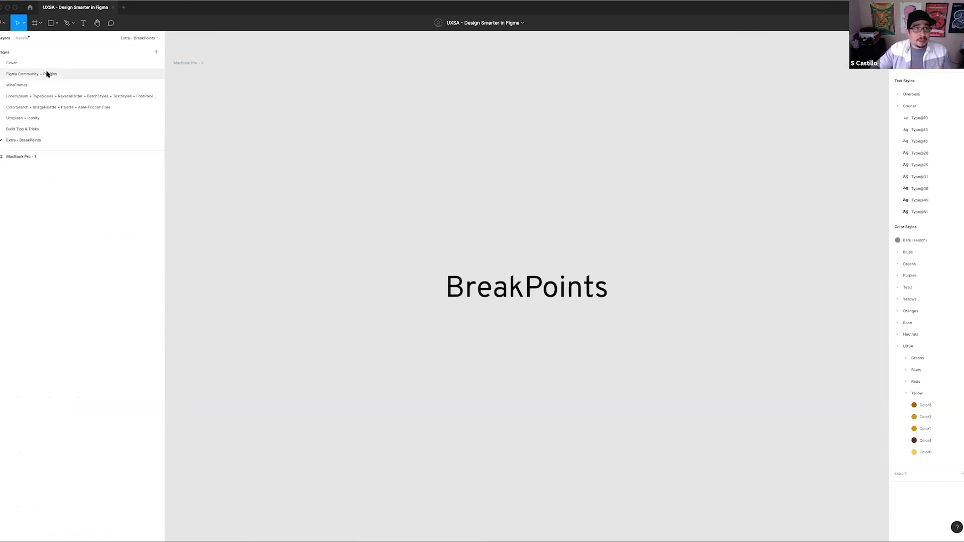
click(58, 129)
scroll(348, 140, right, 2)
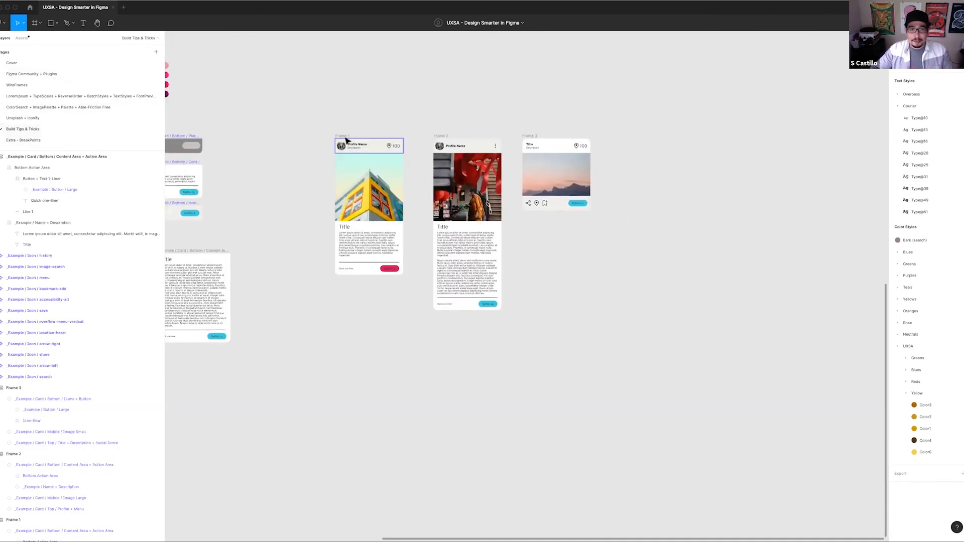
click(353, 141)
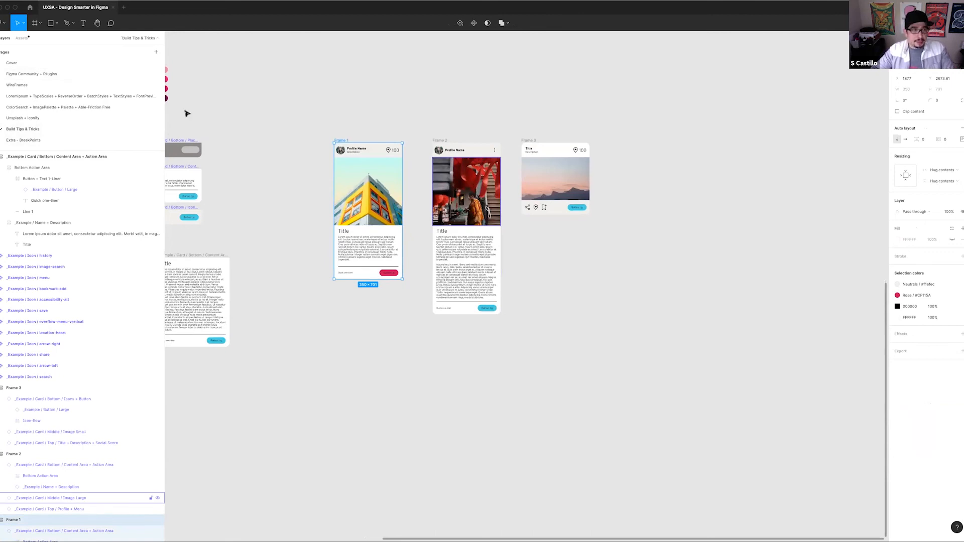
click(30, 141)
scroll(512, 388, down, 5)
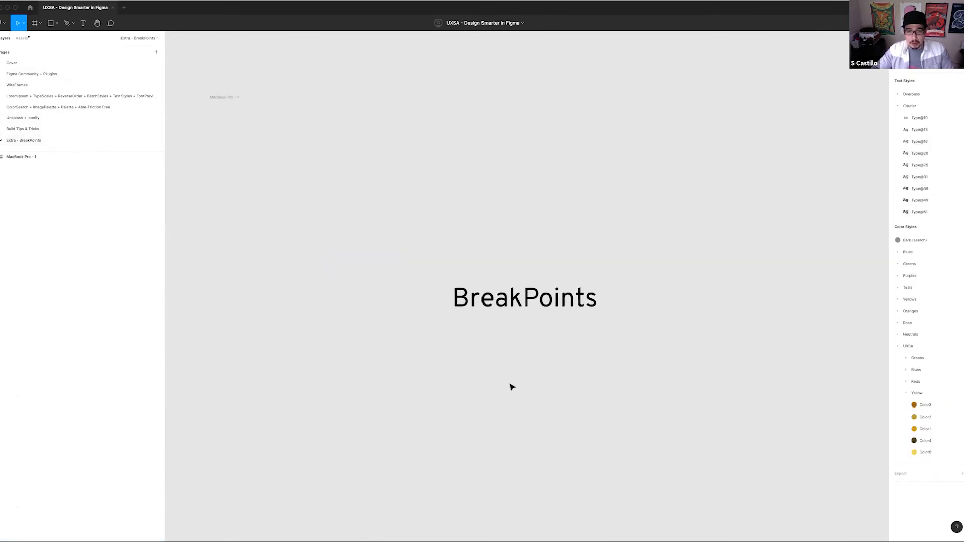
scroll(509, 327, down, 2)
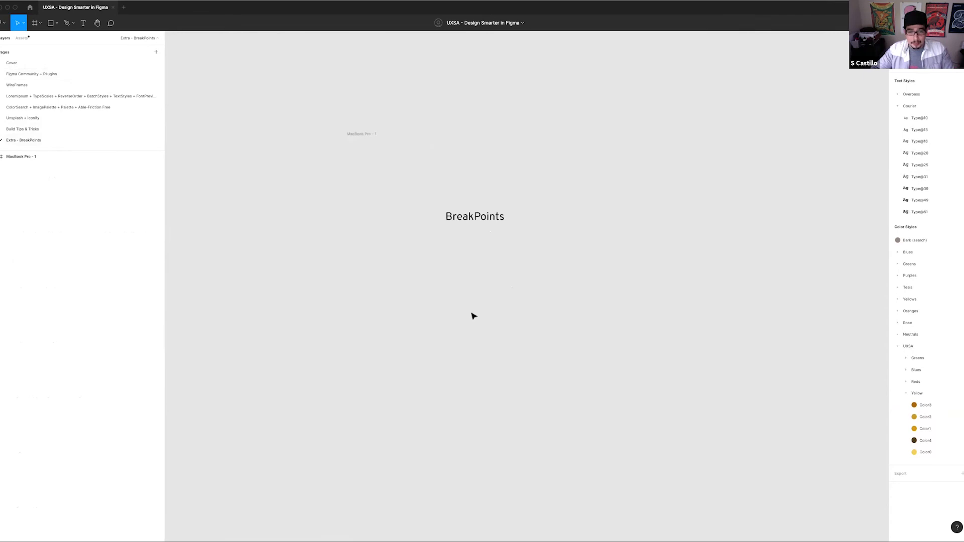
key(ctrl+v)
drag(541, 255, 452, 352)
click(532, 316)
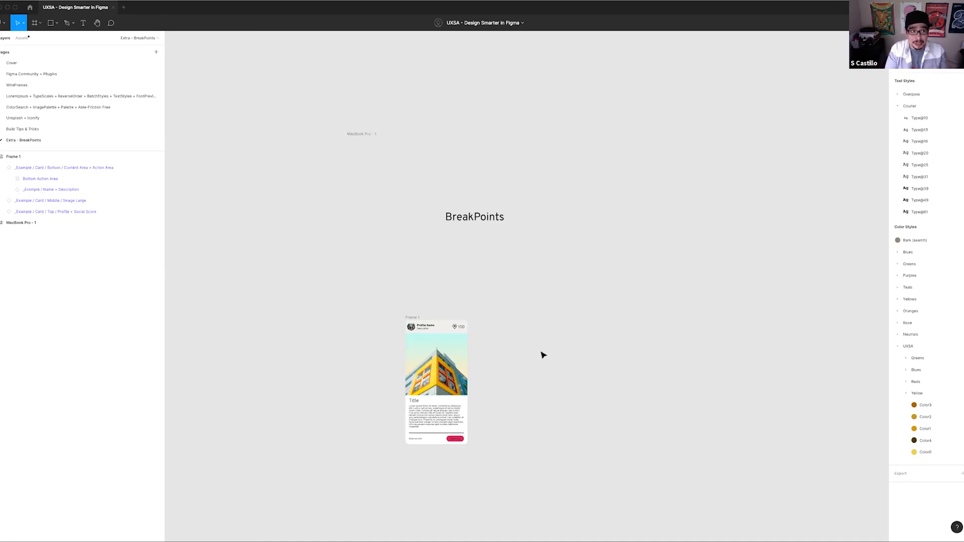
Find and run the Breakpoints plugin
key(super+slash)
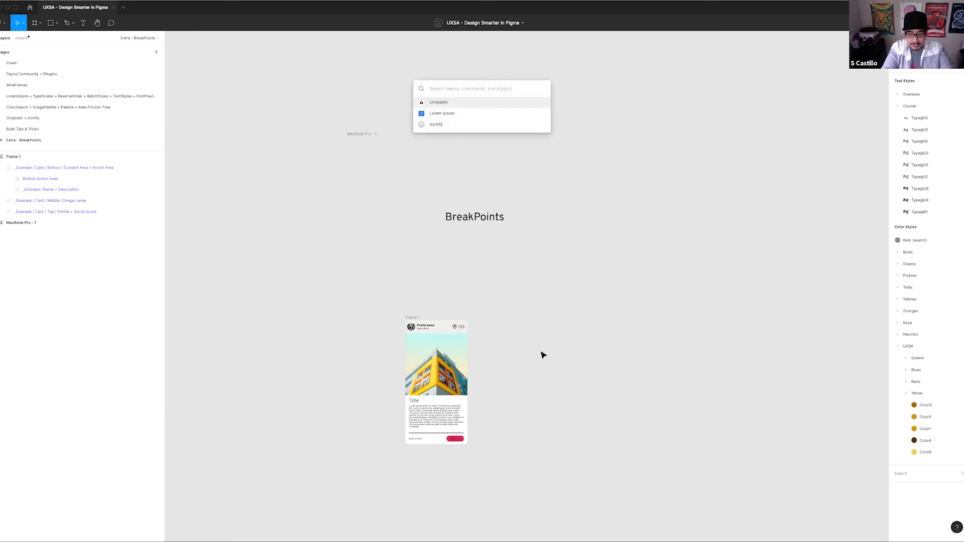
text(bra)
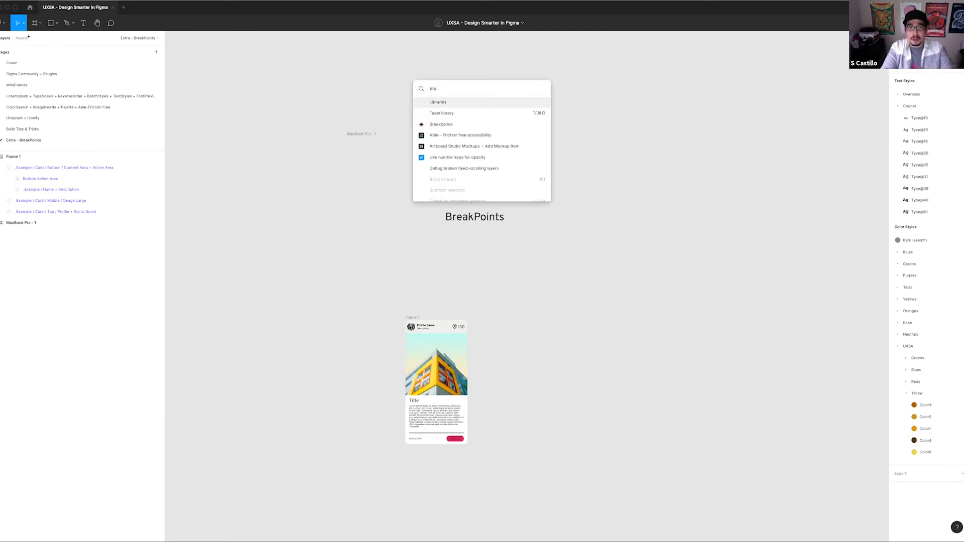
key(Down)
key(Down)
key(Return)
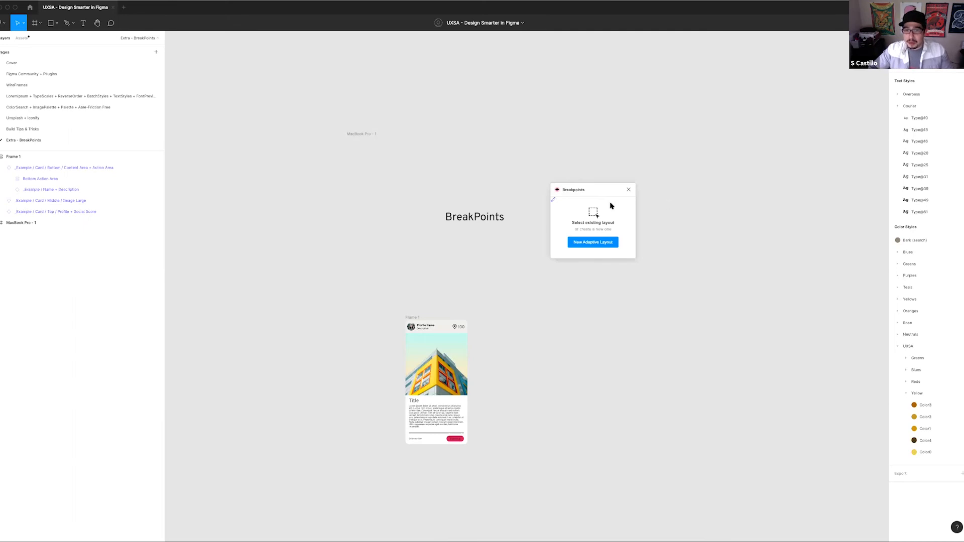
Create a new adaptive layout with the Breakpoints plugin and place it below the card, with the plugin window beside it
click(592, 242)
drag(540, 346, 599, 472)
drag(717, 474, 594, 336)
drag(510, 338, 480, 390)
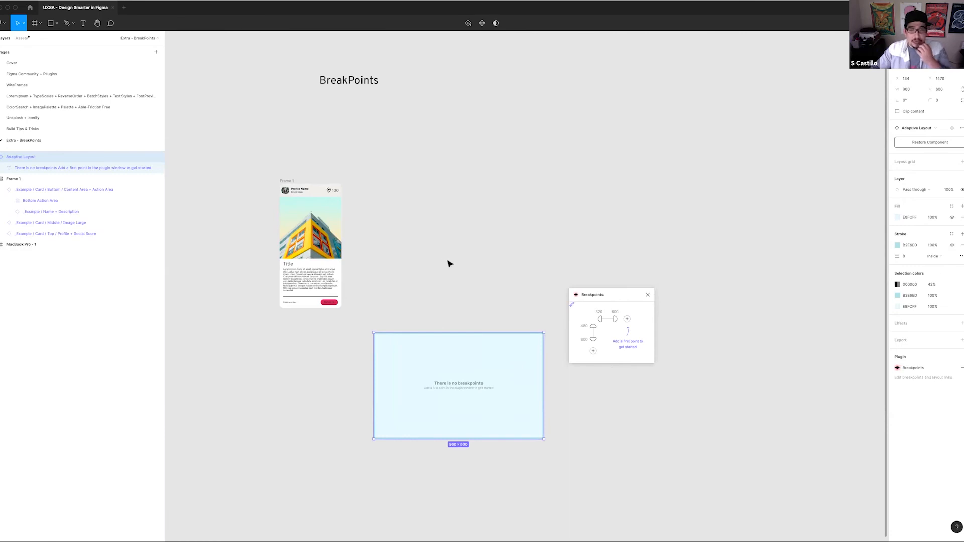
drag(597, 296, 595, 337)
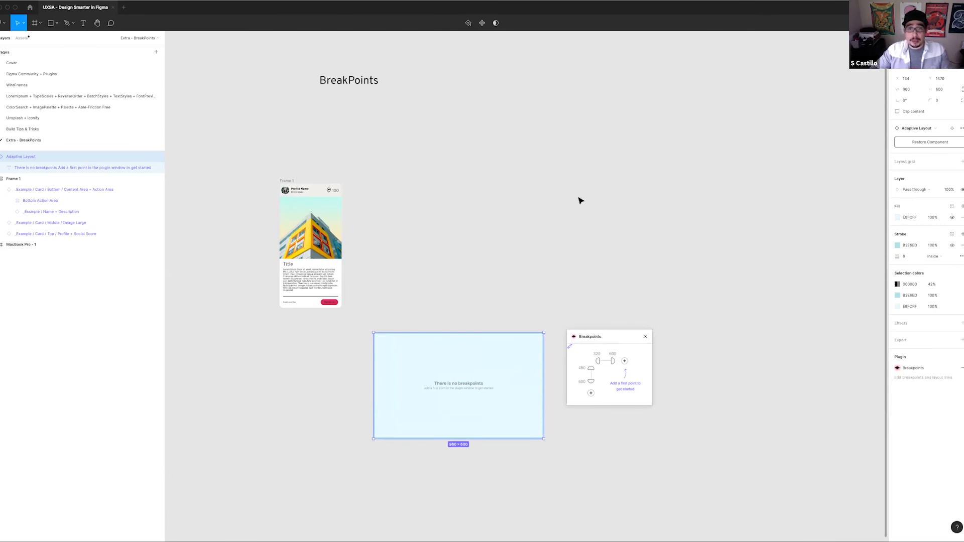
Add an iPhone 8 preset frame to the page
scroll(580, 201, right, 5)
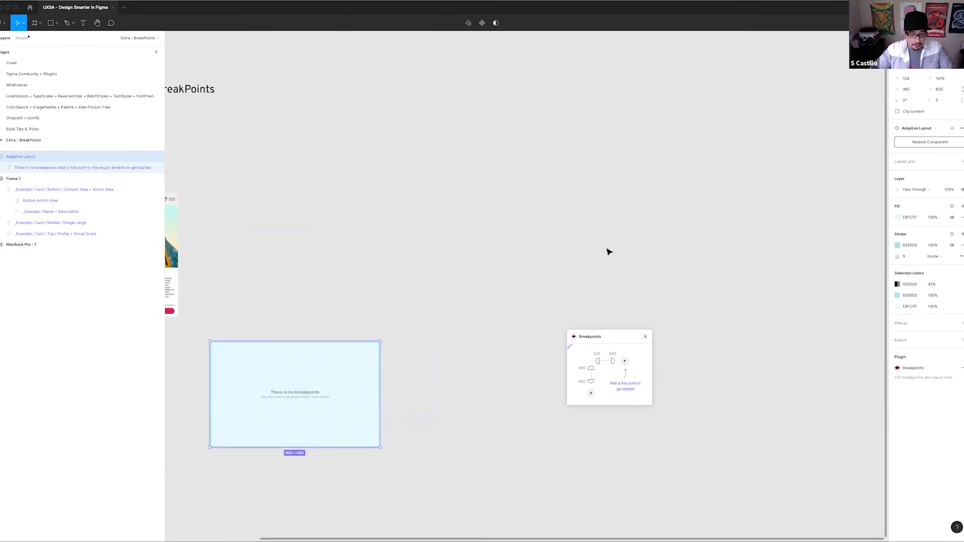
key(f)
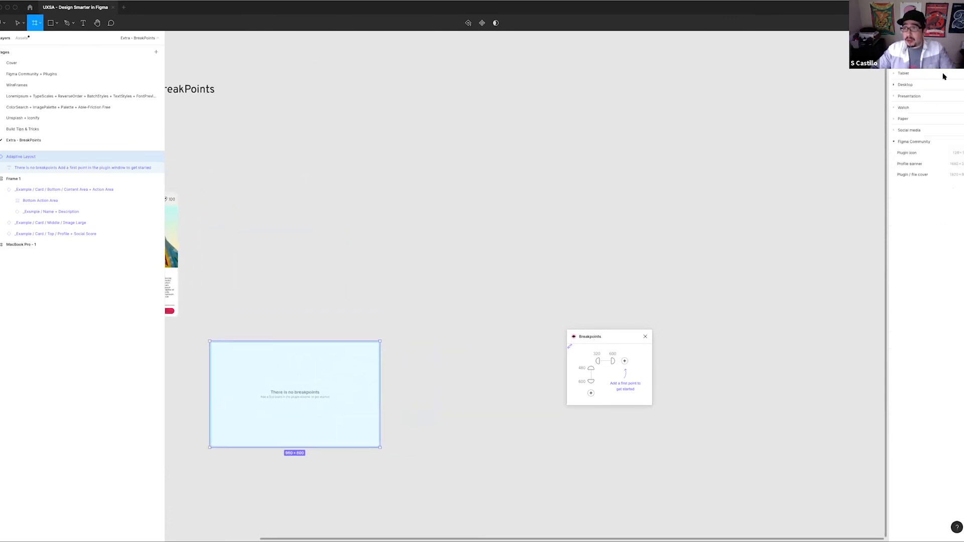
click(894, 63)
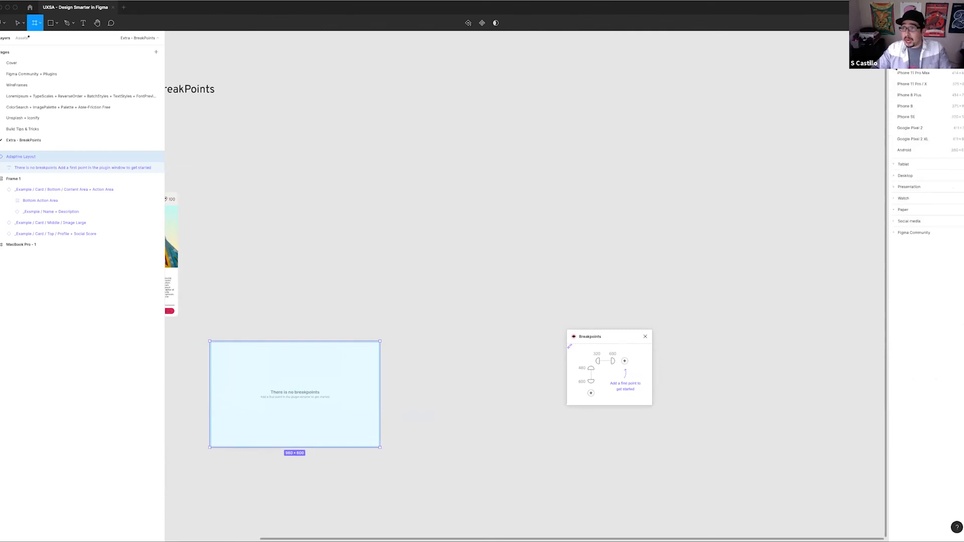
click(904, 106)
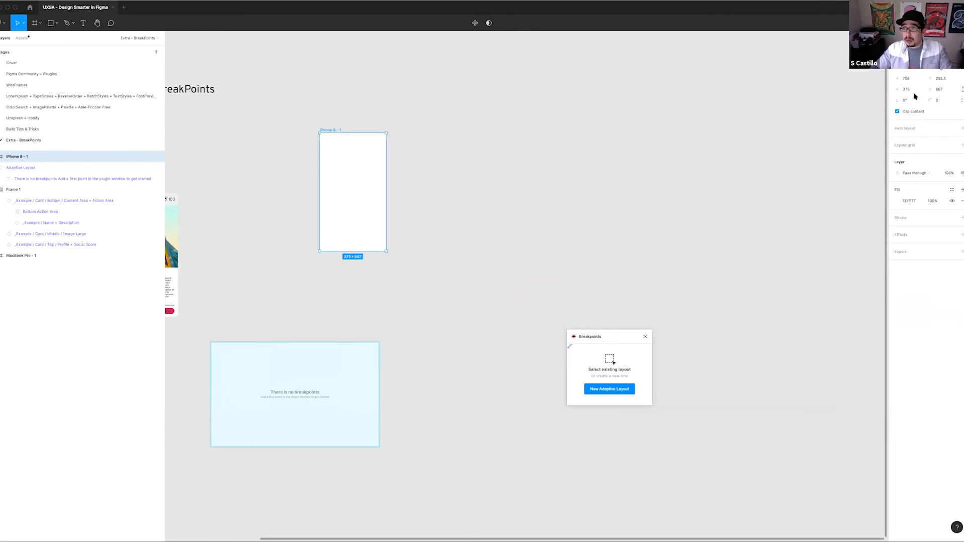
Add an iPad Pro 11" preset frame and place it beside the iPhone 8 frame
key(f)
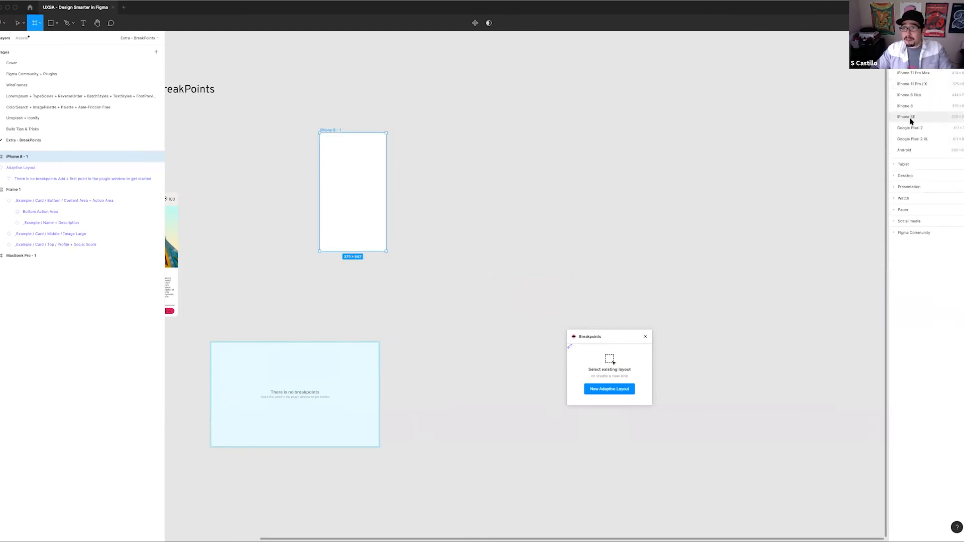
click(898, 165)
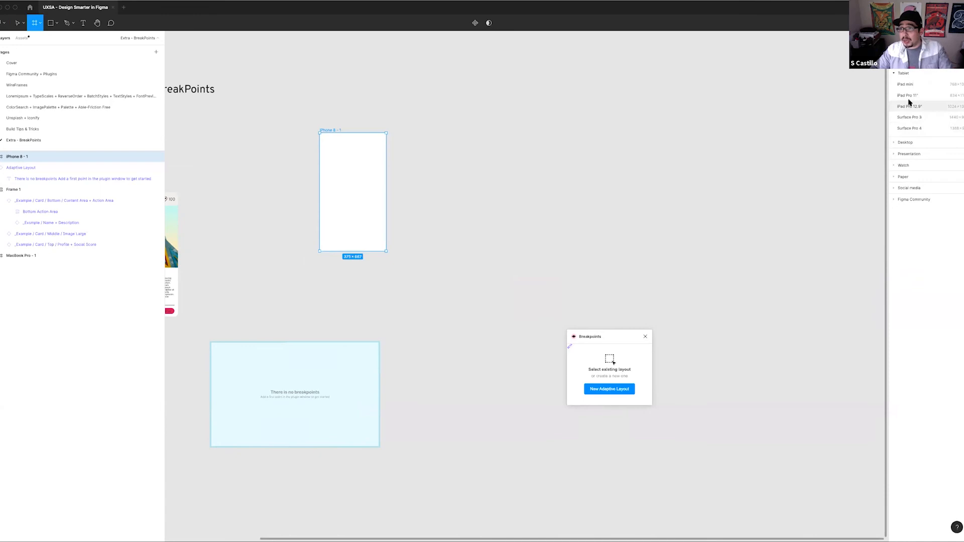
click(905, 97)
drag(481, 249, 466, 212)
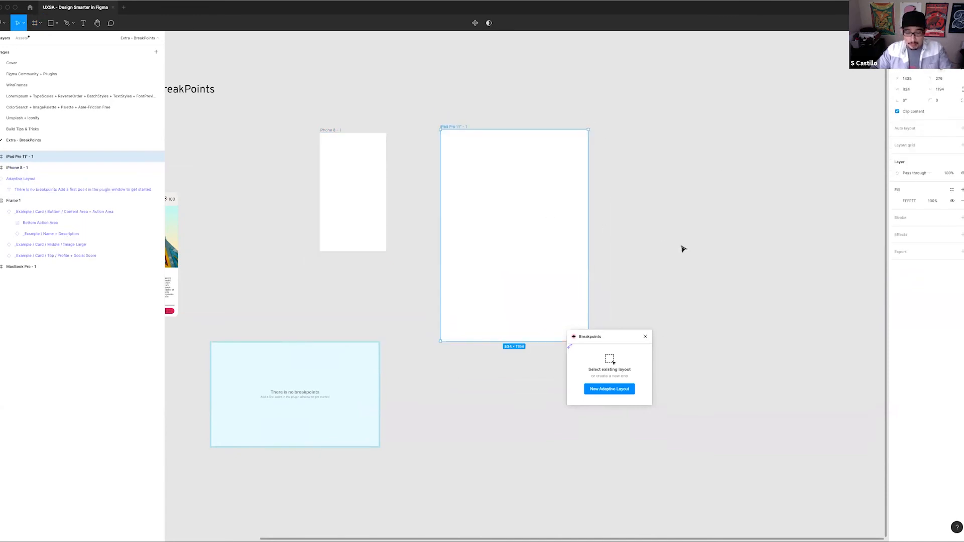
Add a Surface Book preset frame and place it beside the iPad Pro 11" frame with their tops level
key(f)
click(895, 144)
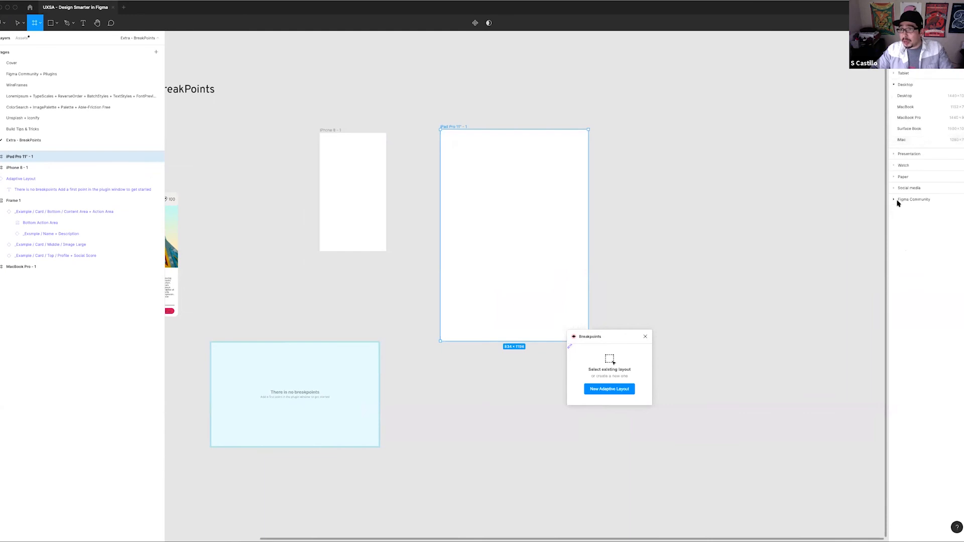
click(909, 128)
scroll(663, 142, right, 4)
drag(475, 218, 493, 184)
drag(438, 188, 521, 179)
Move the card into the iPhone 8 frame and place two copies of it in the iPad Pro 11" frame
scroll(397, 262, left, 4)
drag(205, 177, 419, 148)
drag(432, 191, 566, 200)
drag(580, 208, 647, 258)
drag(557, 203, 554, 203)
click(614, 232)
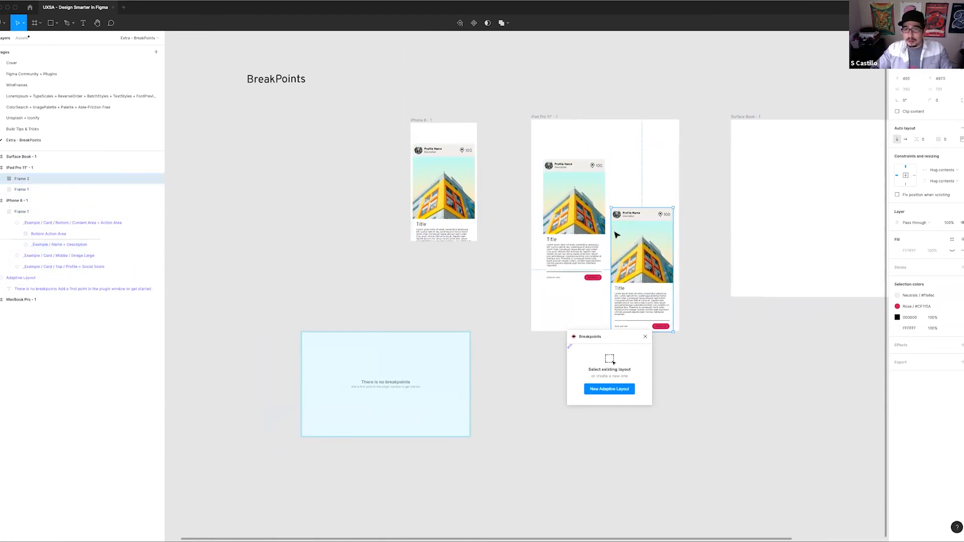
drag(617, 235, 617, 218)
Place three evenly spaced copies of the card side by side in the Surface Book frame
scroll(502, 181, right, 5)
scroll(503, 181, down, 2)
click(445, 182)
drag(445, 182, 441, 181)
drag(575, 166, 459, 207)
alt+drag(345, 232, 557, 219)
drag(550, 217, 481, 227)
key(ctrl+d)
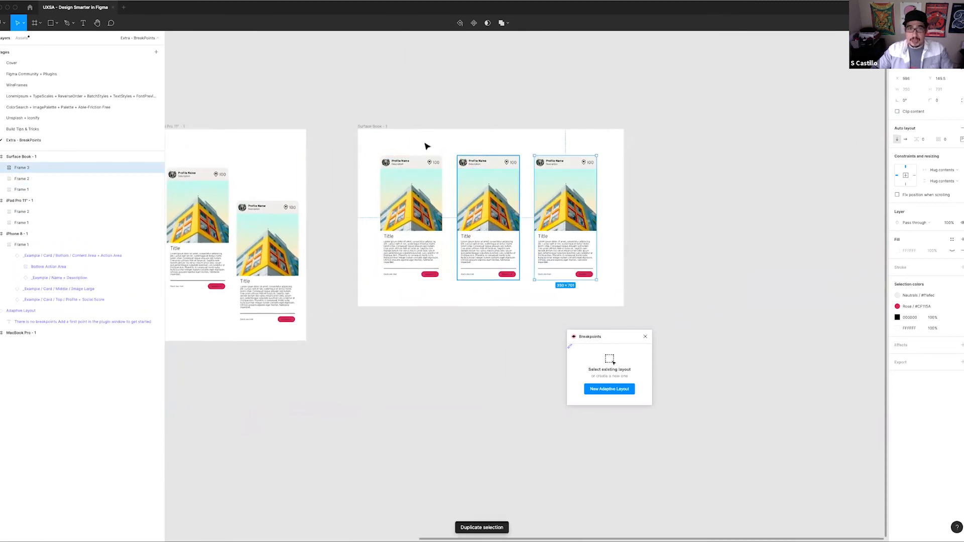
scroll(545, 93, left, 5)
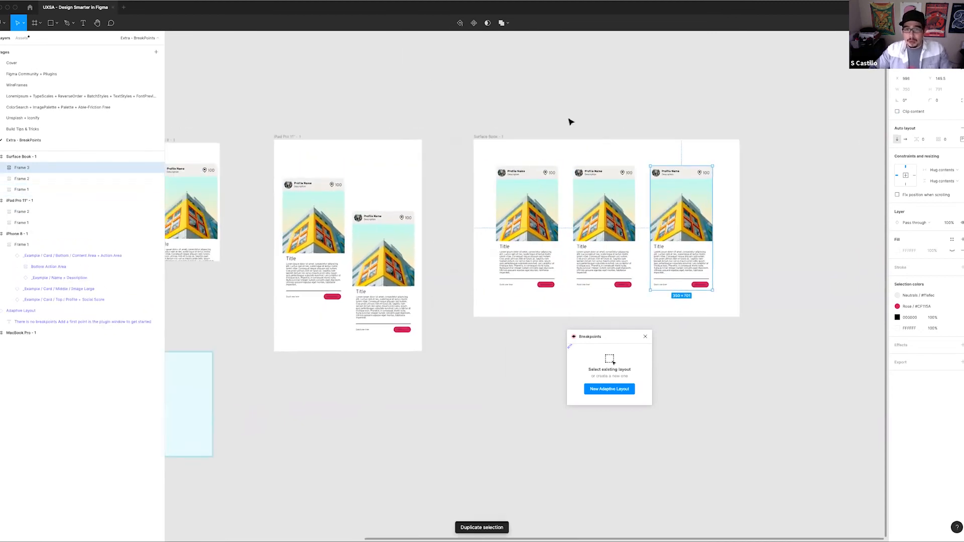
Fill the large images of all six cards in the three device frames with random photos from the Unsplash plugin's space preset
double_click(686, 198)
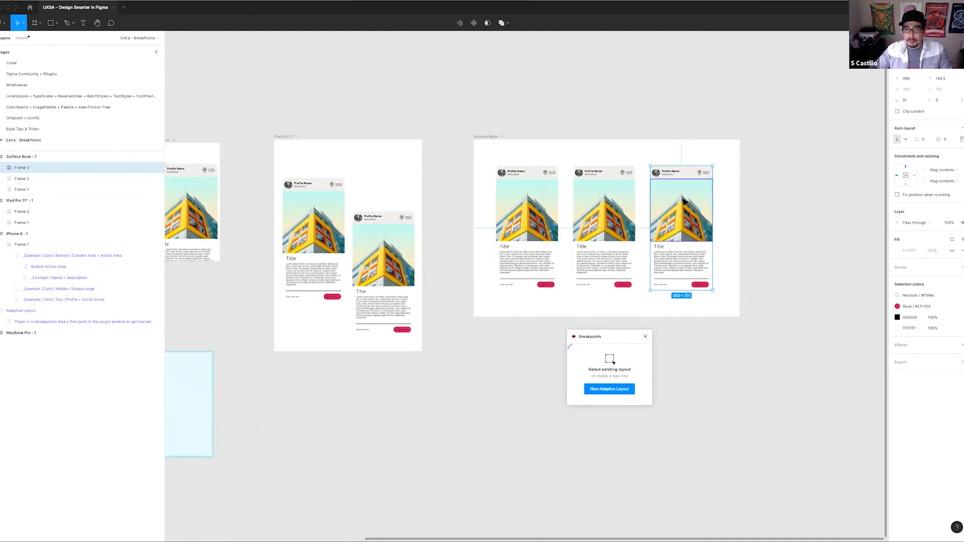
shift+click(585, 205)
shift+click(527, 211)
shift+click(372, 250)
shift+click(303, 225)
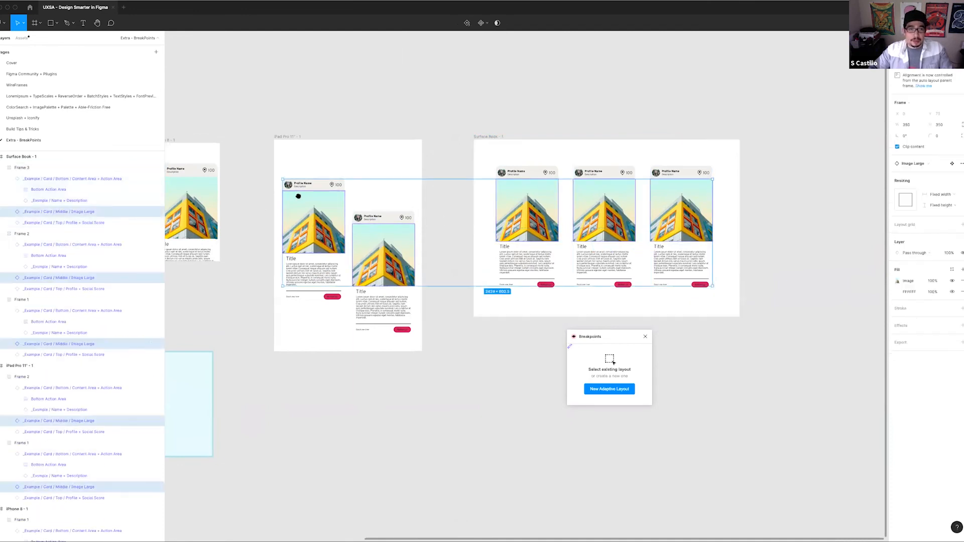
scroll(303, 225, left, 5)
shift+click(318, 223)
scroll(317, 224, left, 2)
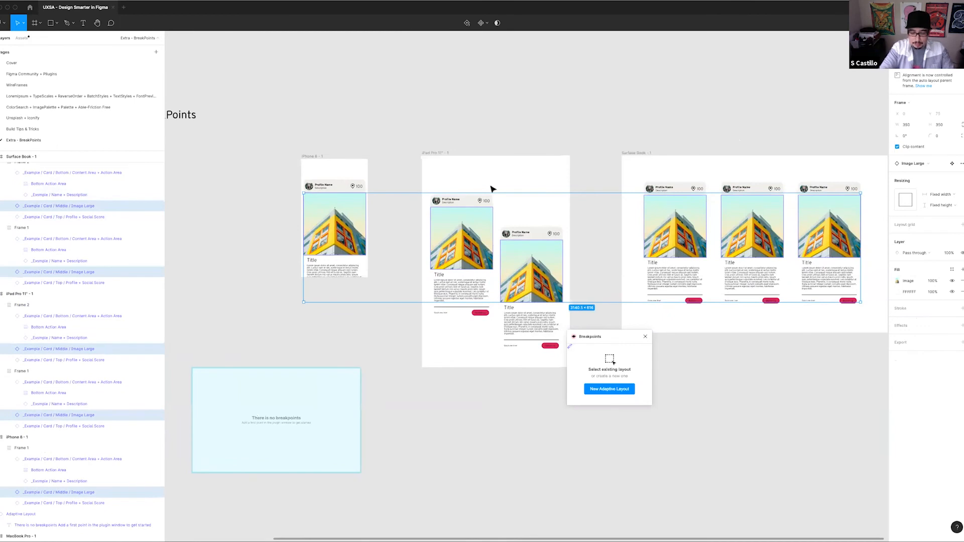
key(super+slash)
key(Down)
key(Return)
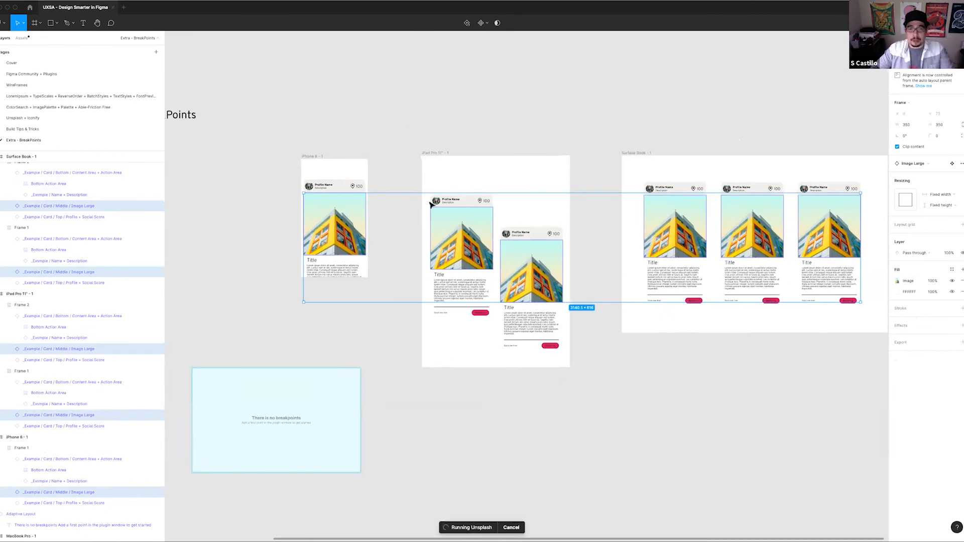
click(611, 351)
drag(619, 337, 402, 189)
click(455, 320)
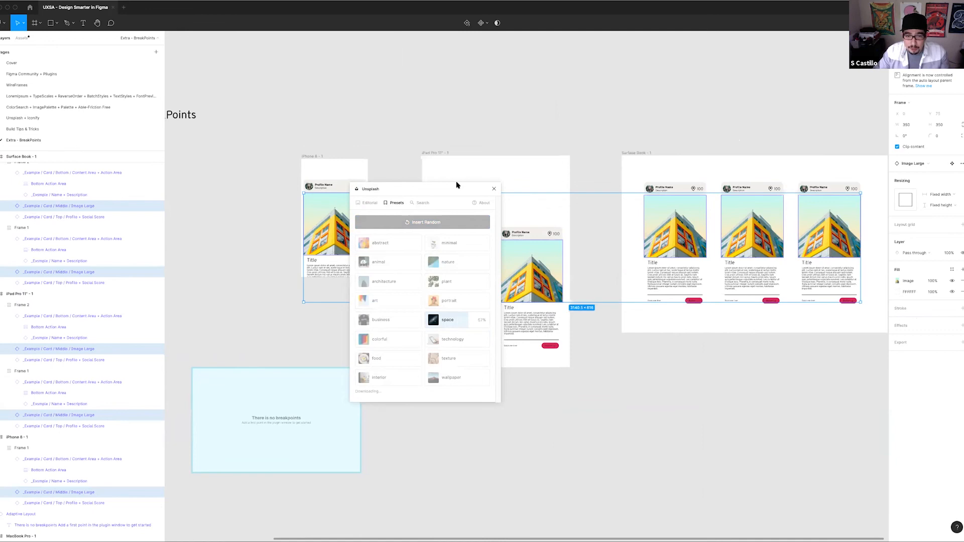
click(675, 420)
drag(559, 431, 594, 409)
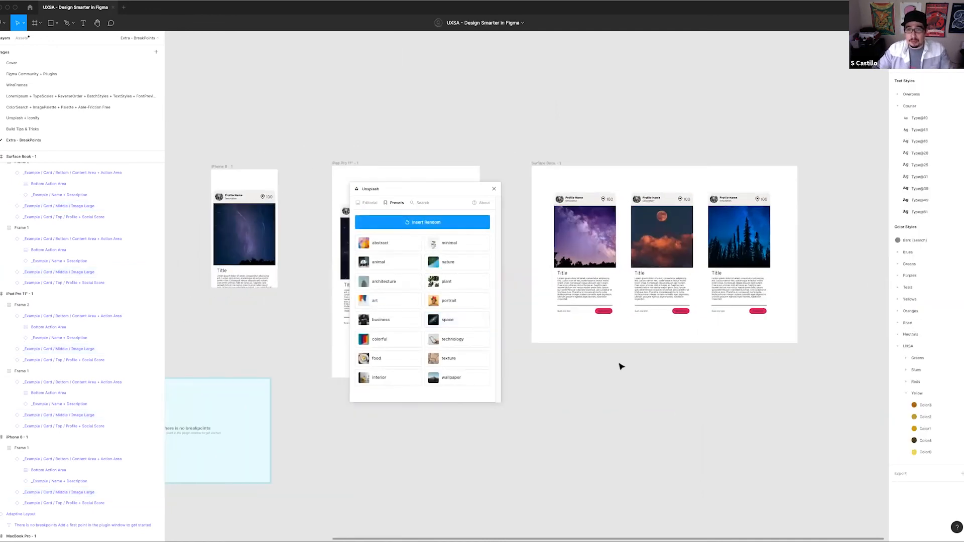
click(493, 189)
Fill the profile pictures of all six cards with random photos from the Unsplash plugin's portrait preset
click(219, 197)
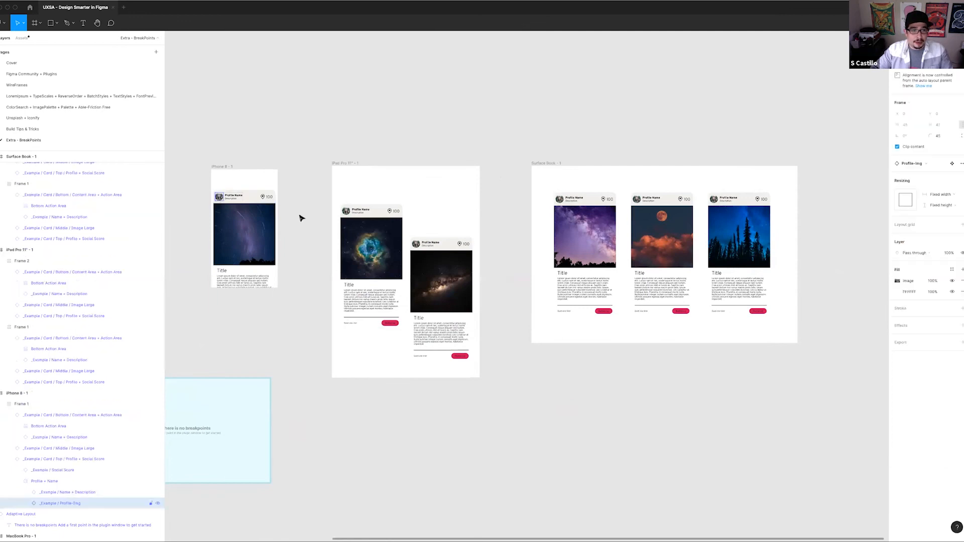
shift+click(346, 212)
shift+click(416, 244)
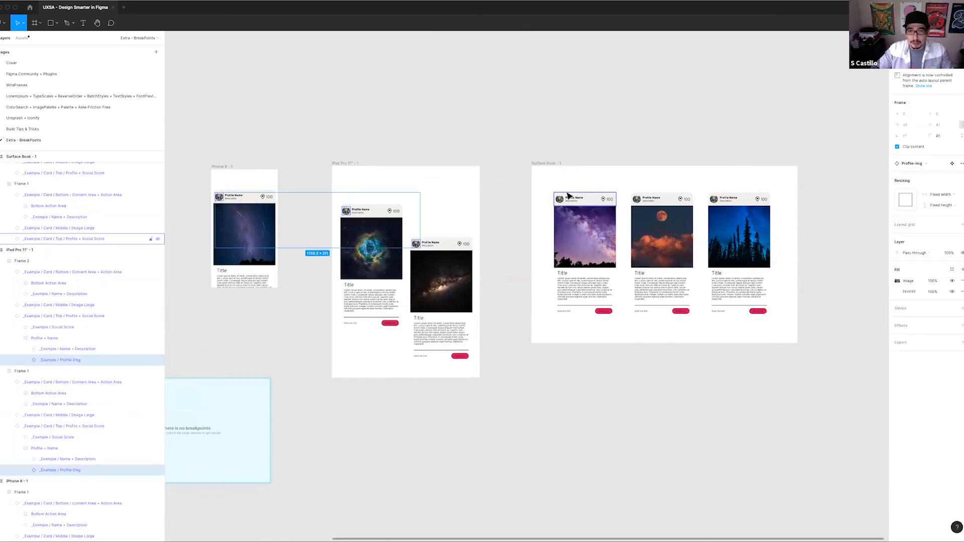
shift+click(561, 199)
drag(631, 211, 470, 220)
shift+click(472, 210)
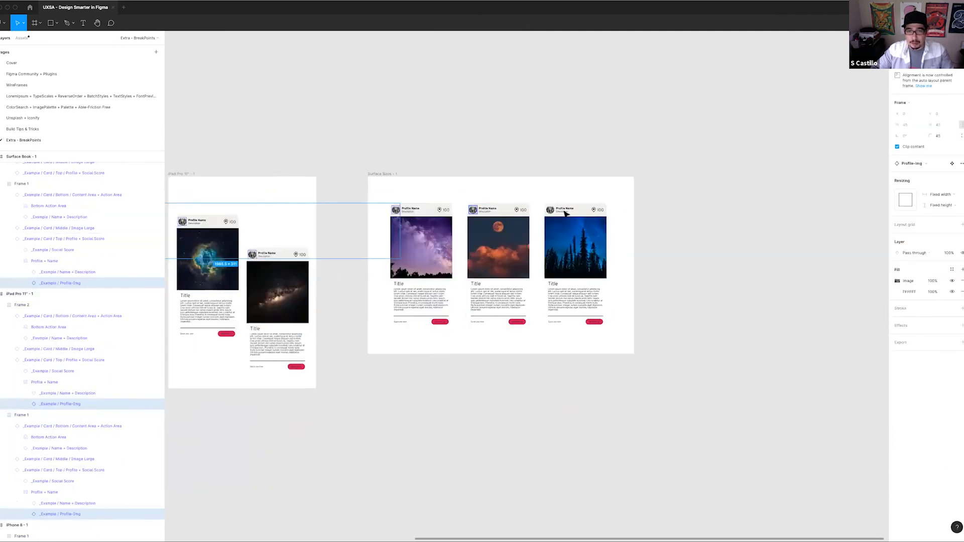
shift+click(552, 210)
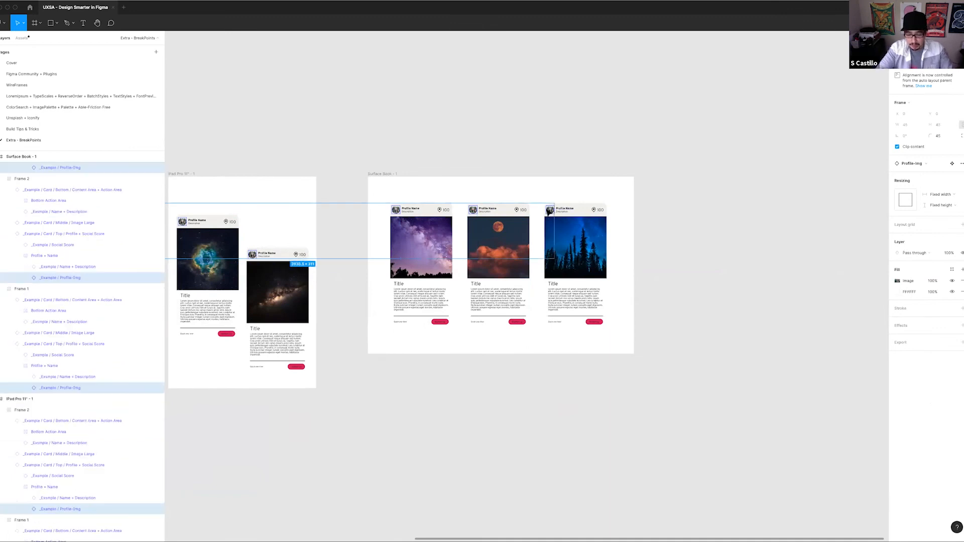
key(super+slash)
click(444, 104)
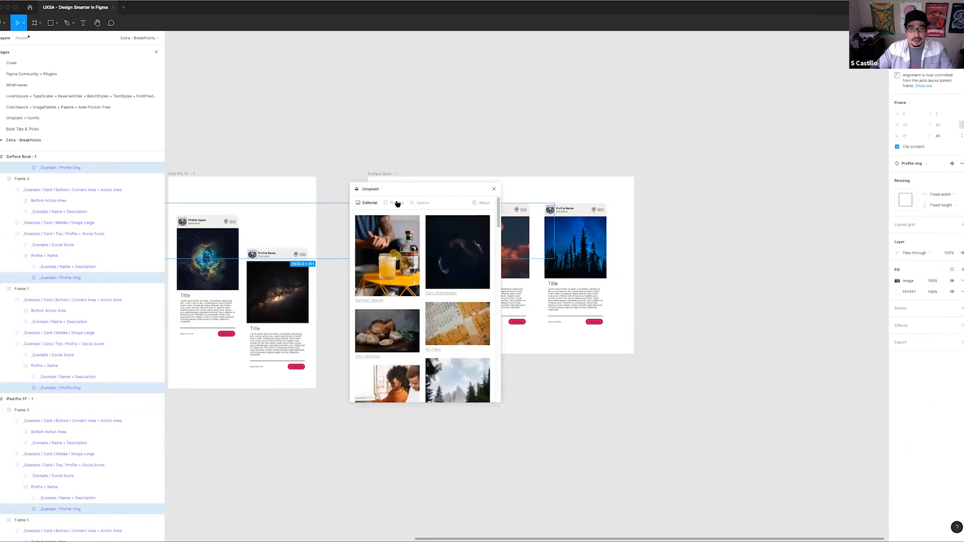
click(397, 203)
click(452, 301)
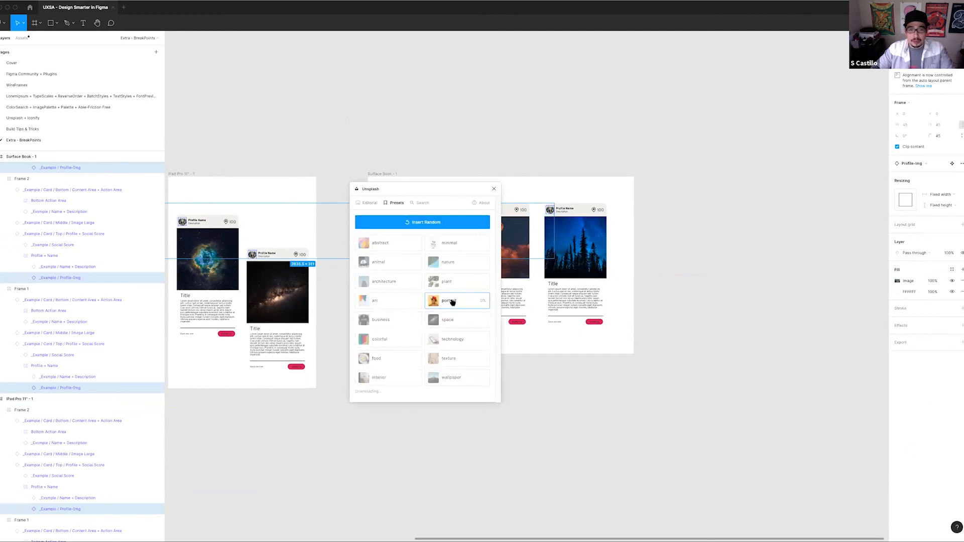
click(494, 189)
click(396, 136)
Open the existing adaptive layout frame in the Breakpoints plugin and add two horizontal breakpoints
scroll(402, 143, left, 3)
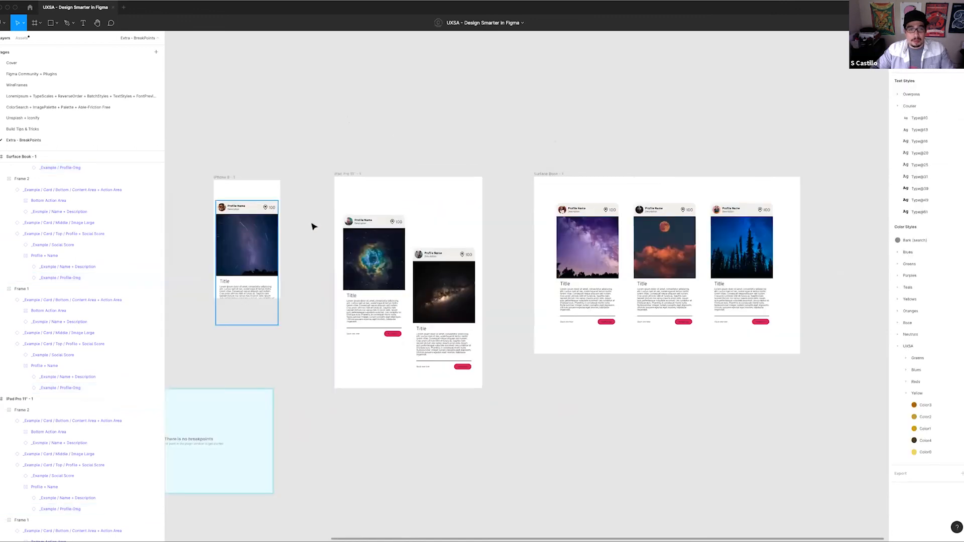
scroll(477, 185, right, 5)
drag(261, 326, 547, 272)
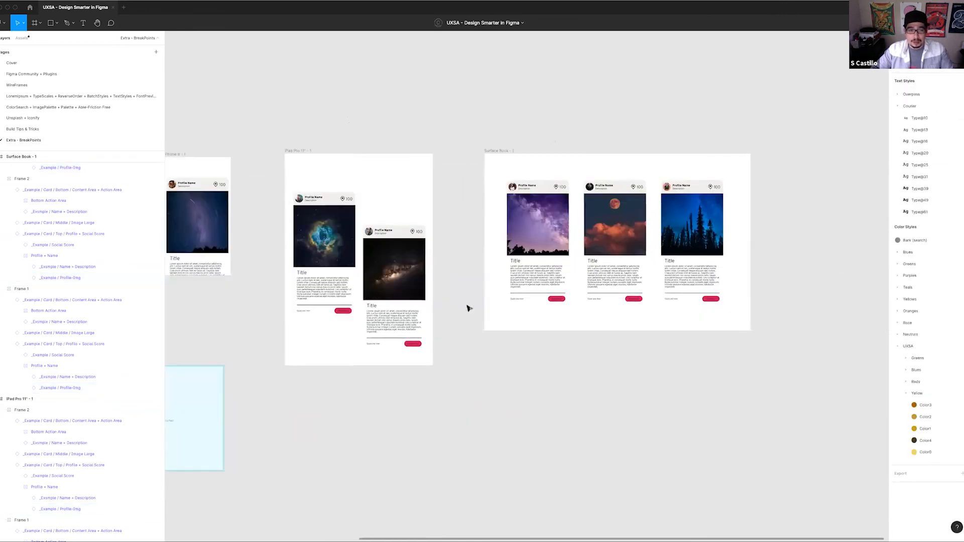
drag(623, 153, 651, 75)
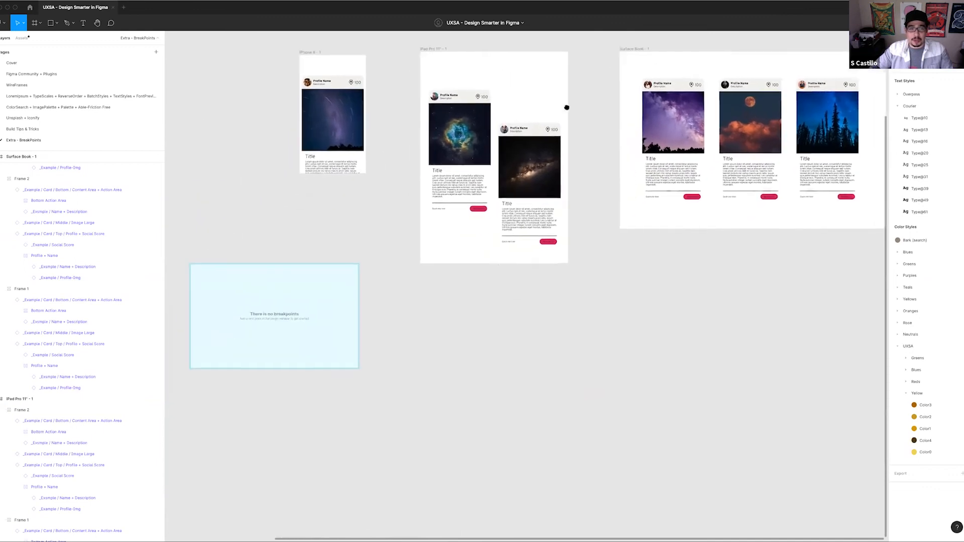
click(317, 319)
scroll(590, 353, left, 4)
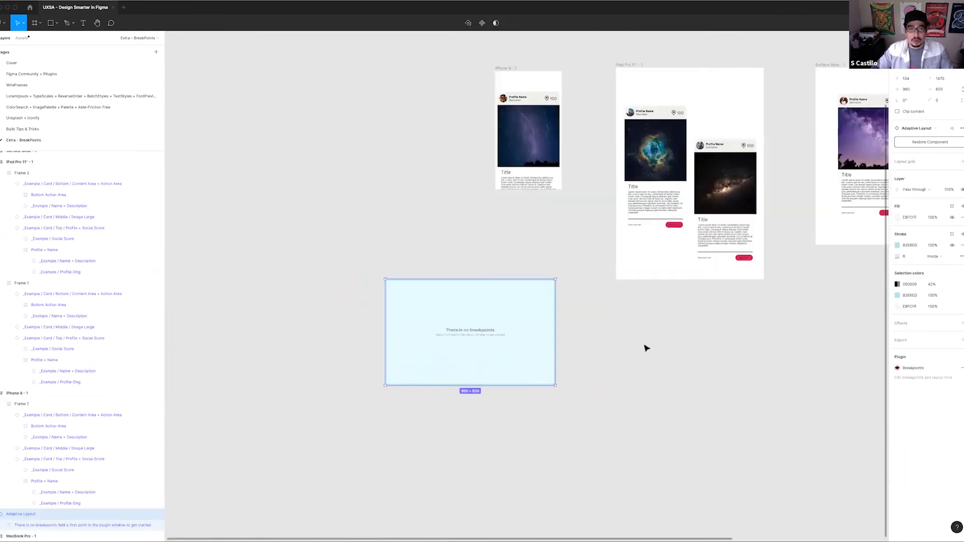
key(super+slash)
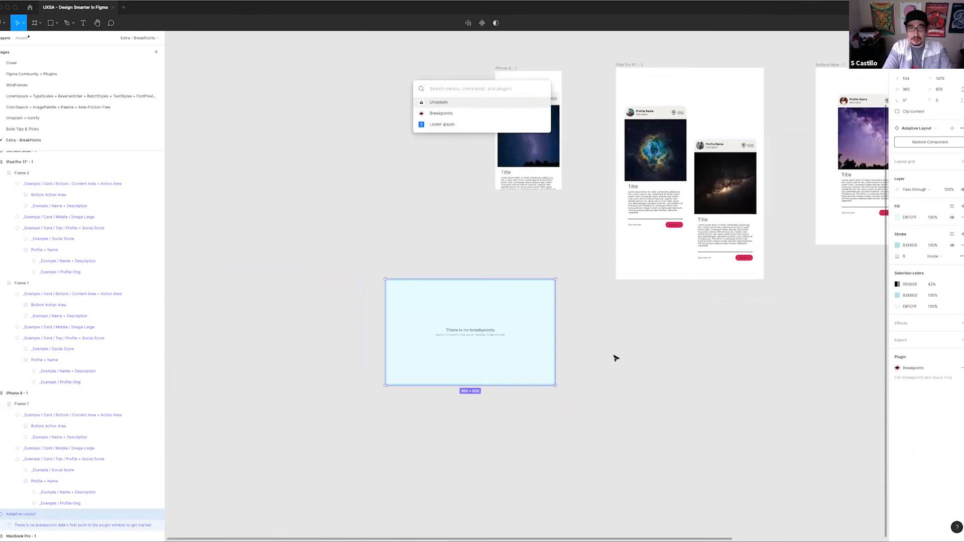
key(Down)
key(Return)
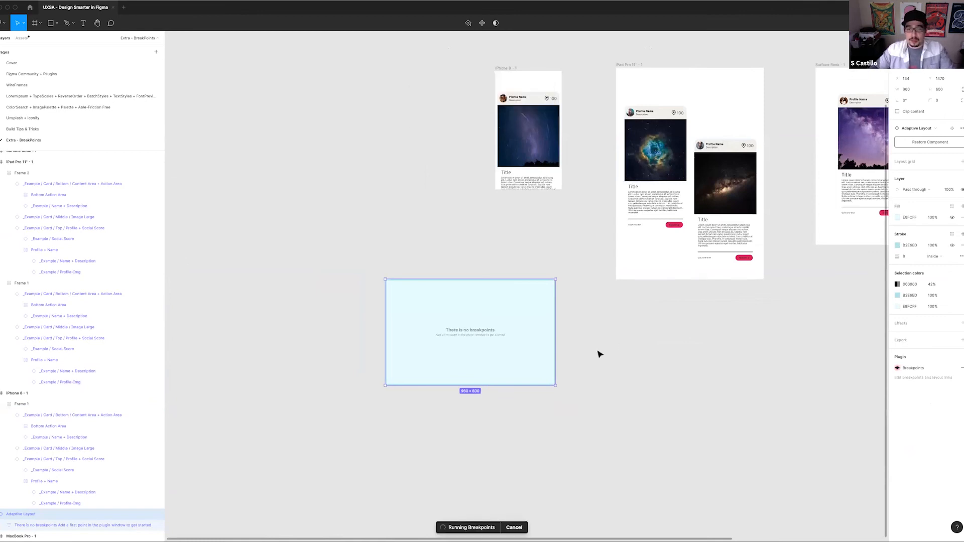
scroll(492, 353, right, 5)
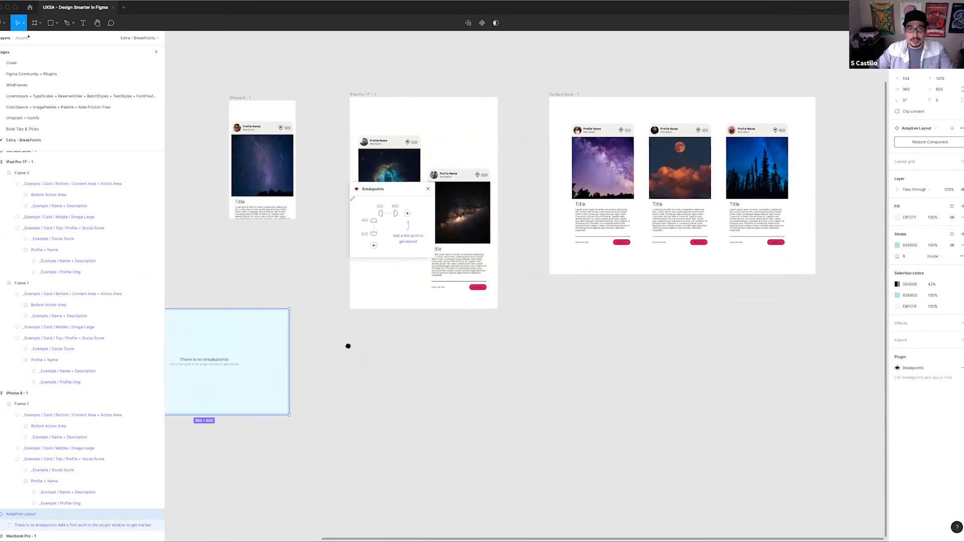
scroll(348, 346, down, 1)
drag(396, 187, 579, 301)
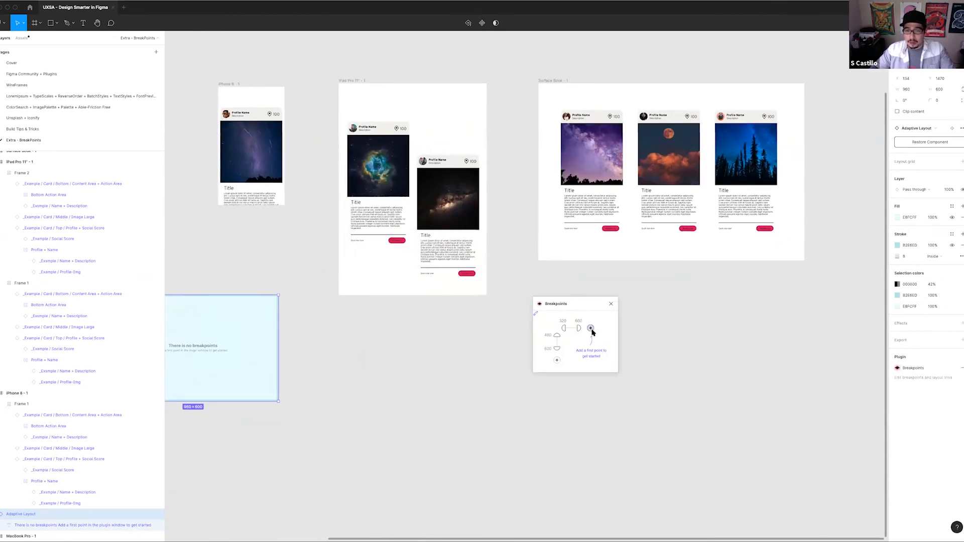
click(591, 329)
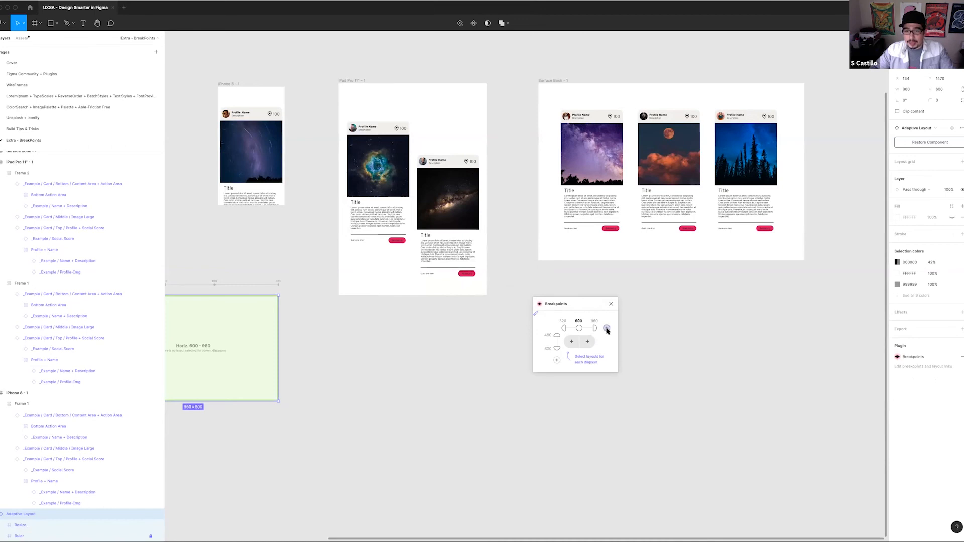
click(606, 328)
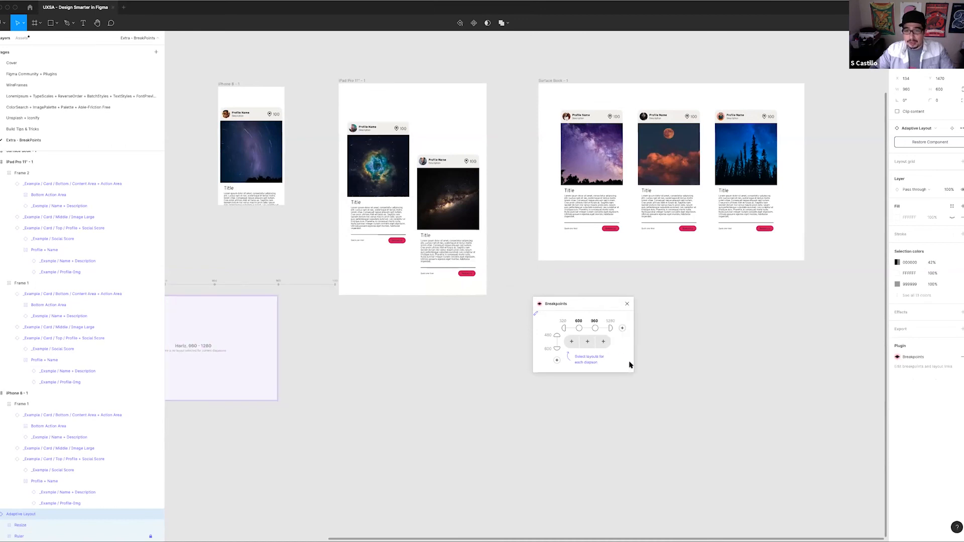
Check the widths of the three device frames, then set the adaptive layout's minimum width to 300 and its first breakpoint to 375
click(231, 88)
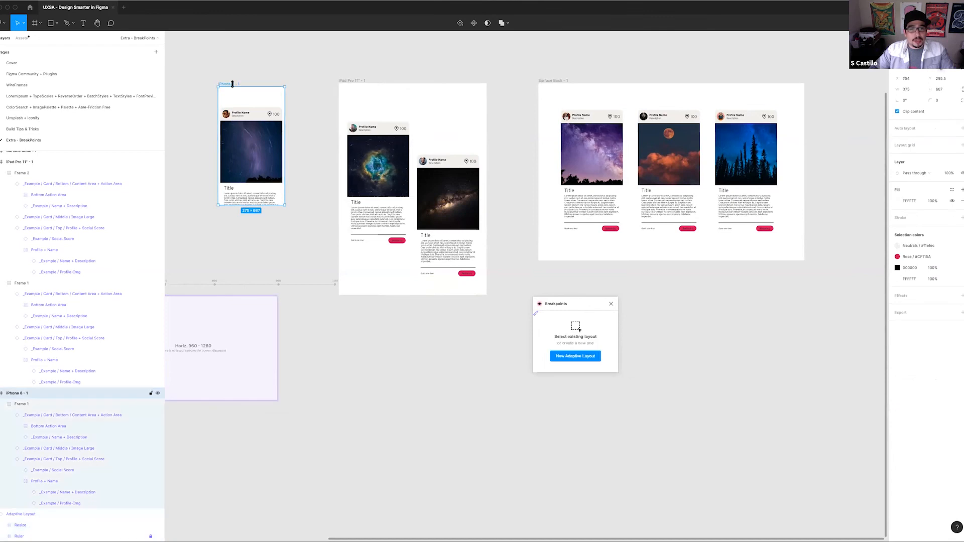
click(356, 84)
click(561, 81)
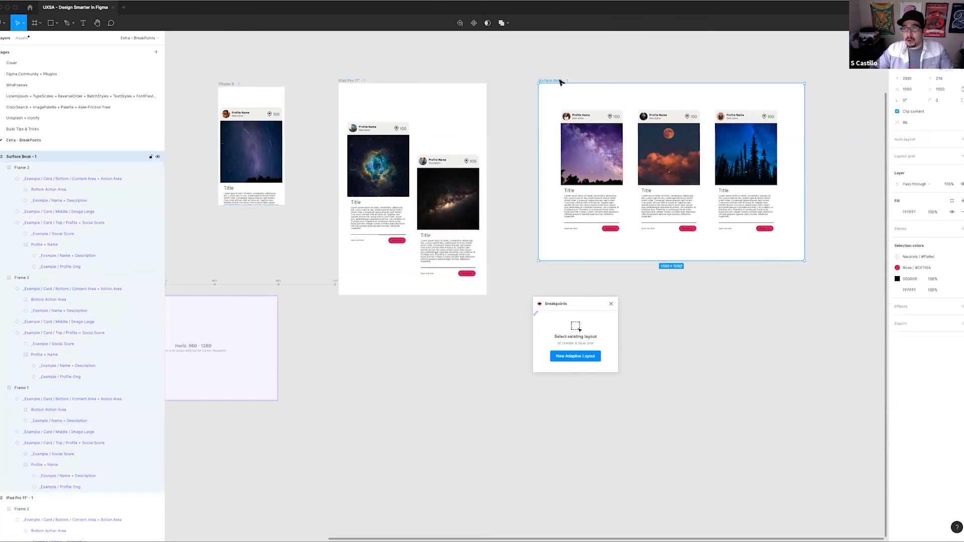
click(276, 359)
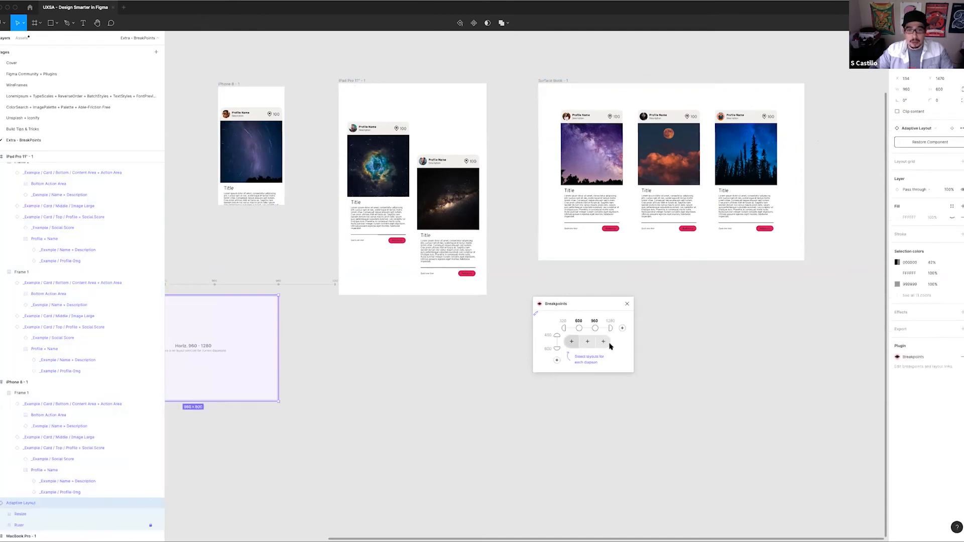
click(564, 322)
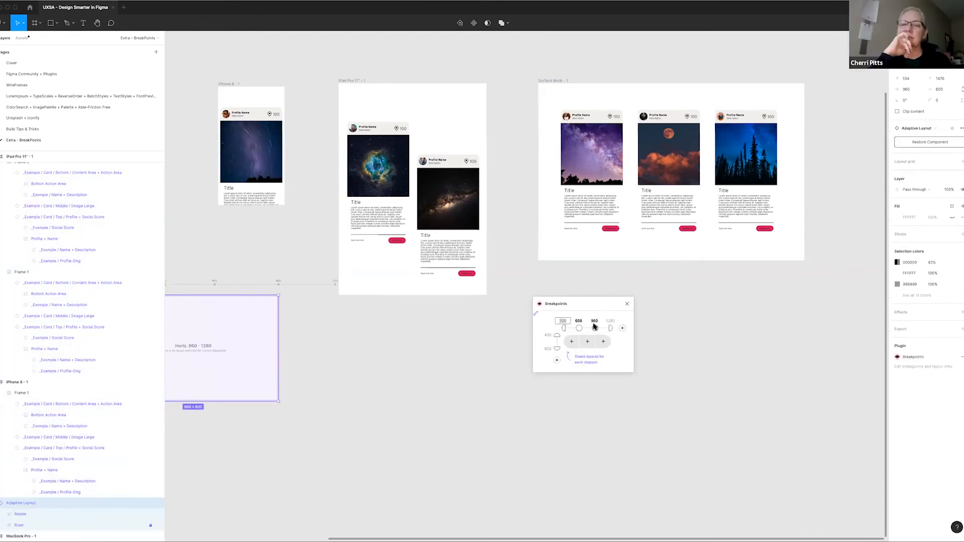
click(579, 321)
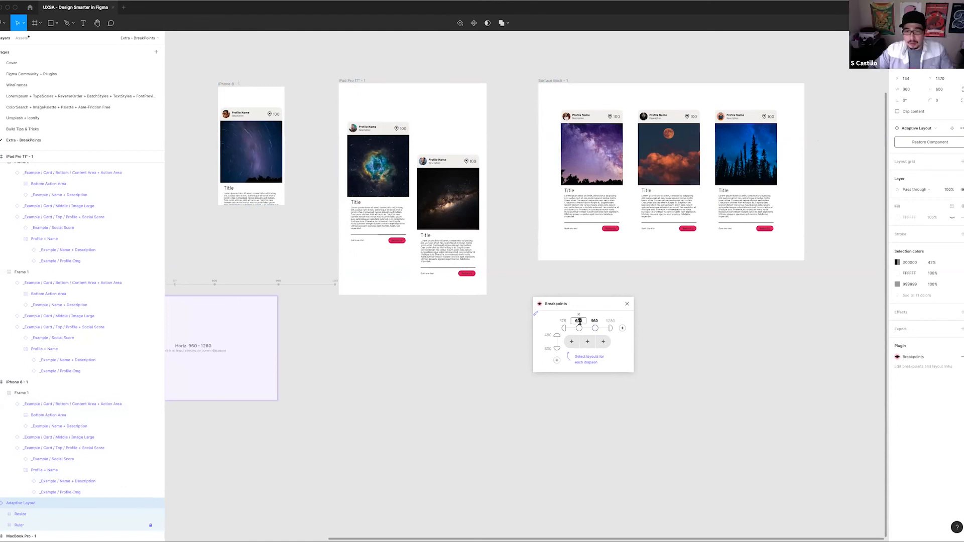
click(562, 321)
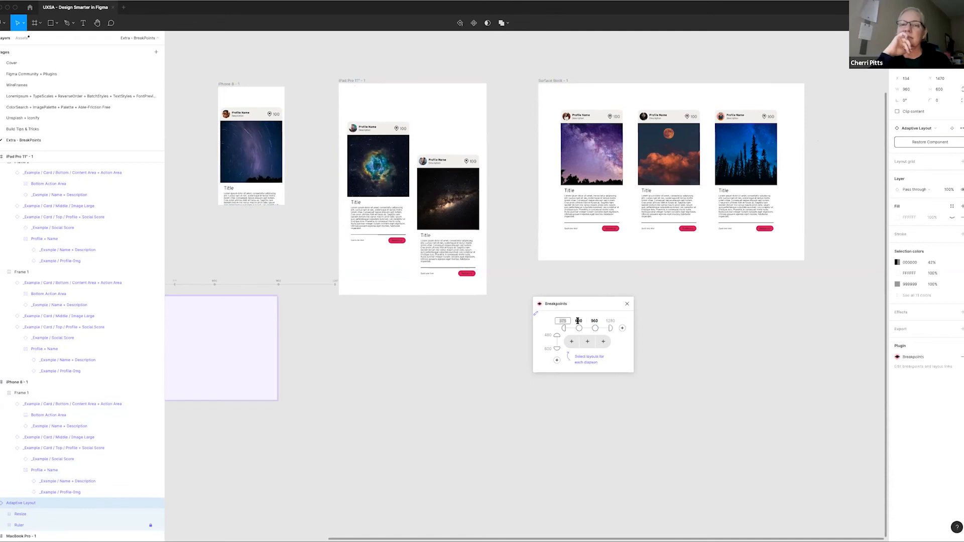
text(300)
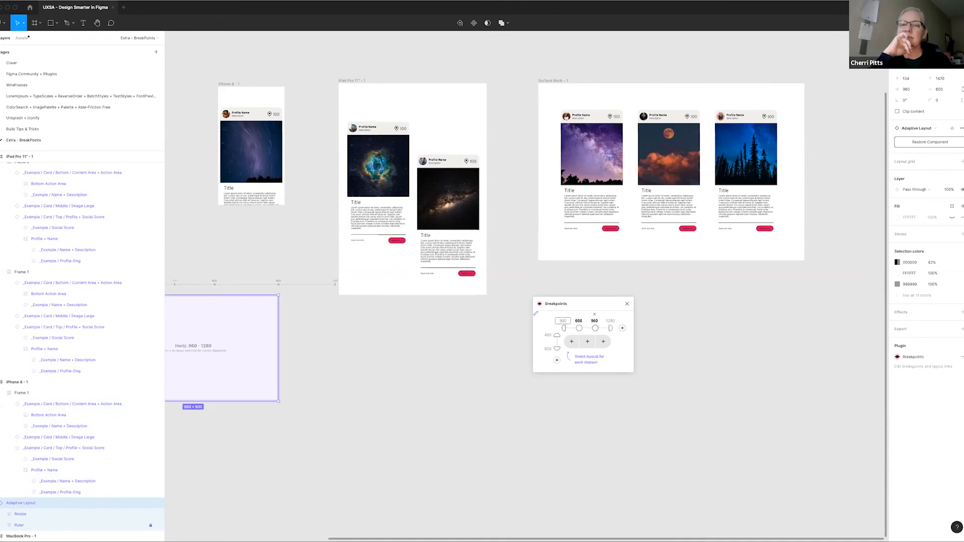
click(579, 320)
text(375)
Add a third horizontal breakpoint at 1500 and set the adaptive layout's maximum width to 1501
click(594, 321)
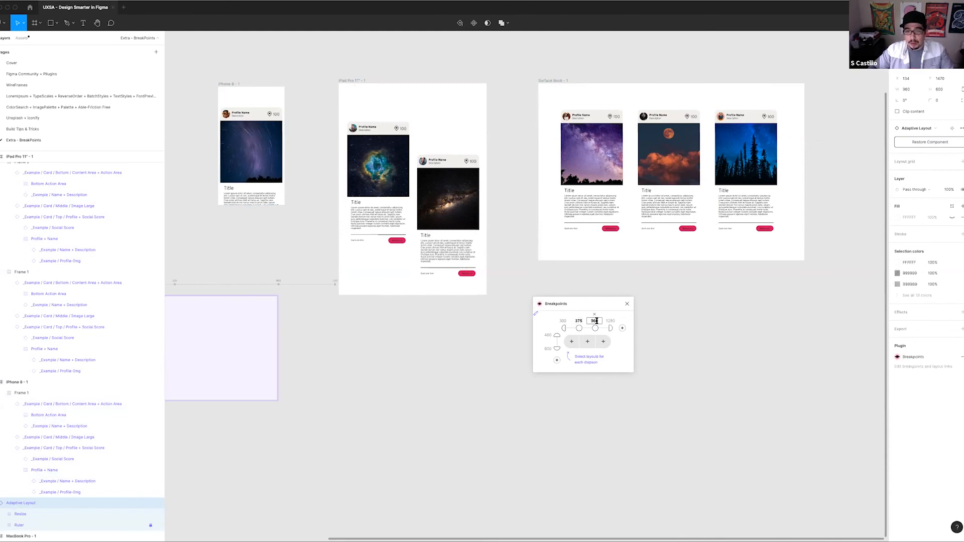
click(622, 328)
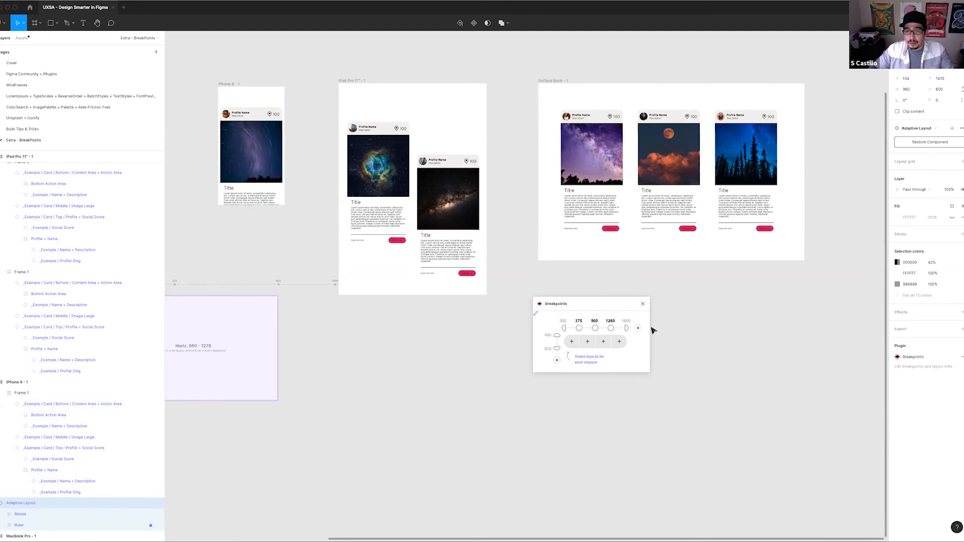
click(611, 321)
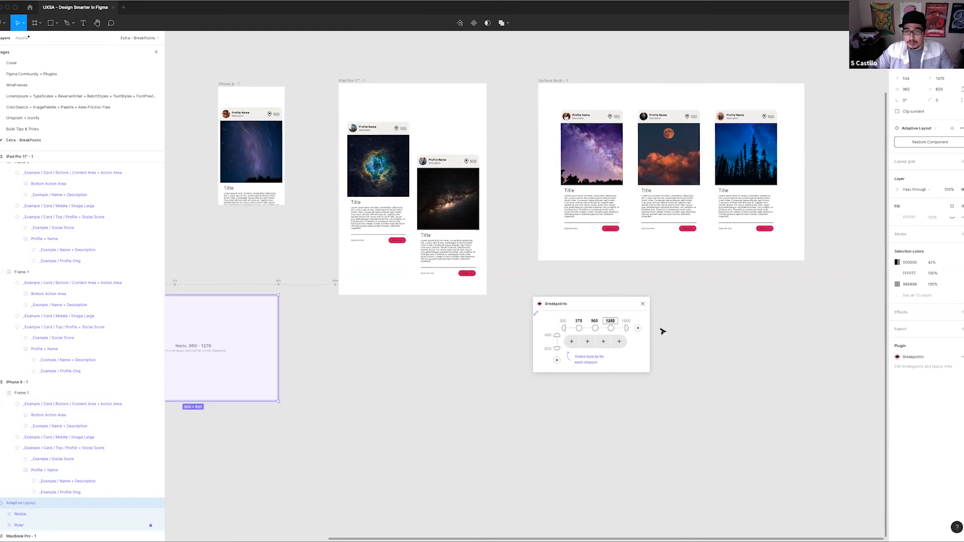
text(1500)
click(625, 321)
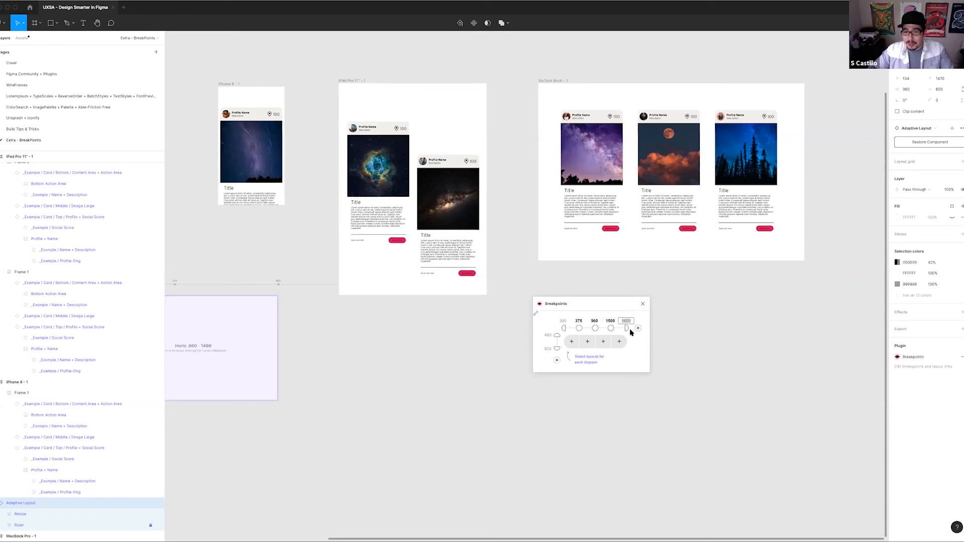
key(BackSpace)
click(631, 357)
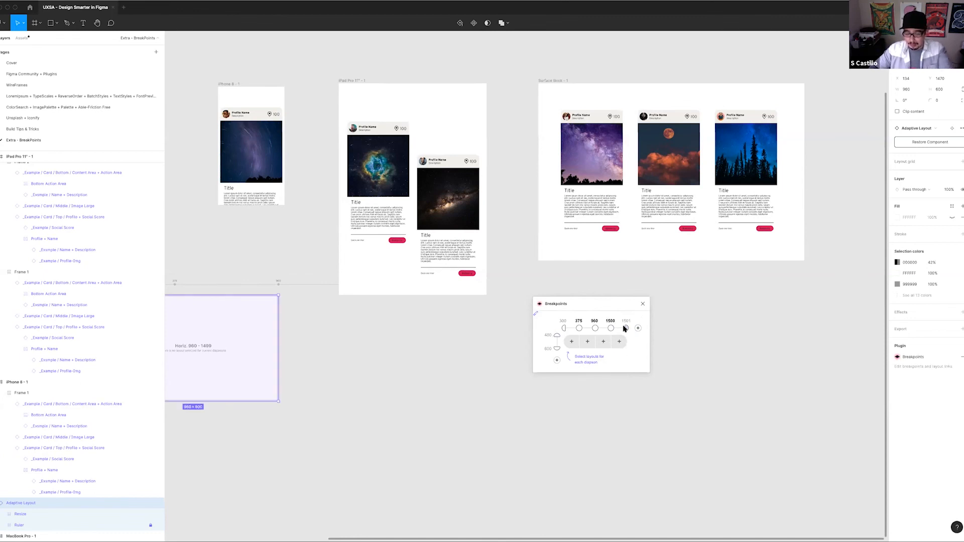
Preview the adaptive layout at its 1501 maximum width and move it lower on the canvas, beneath the phone and tablet frames
click(624, 332)
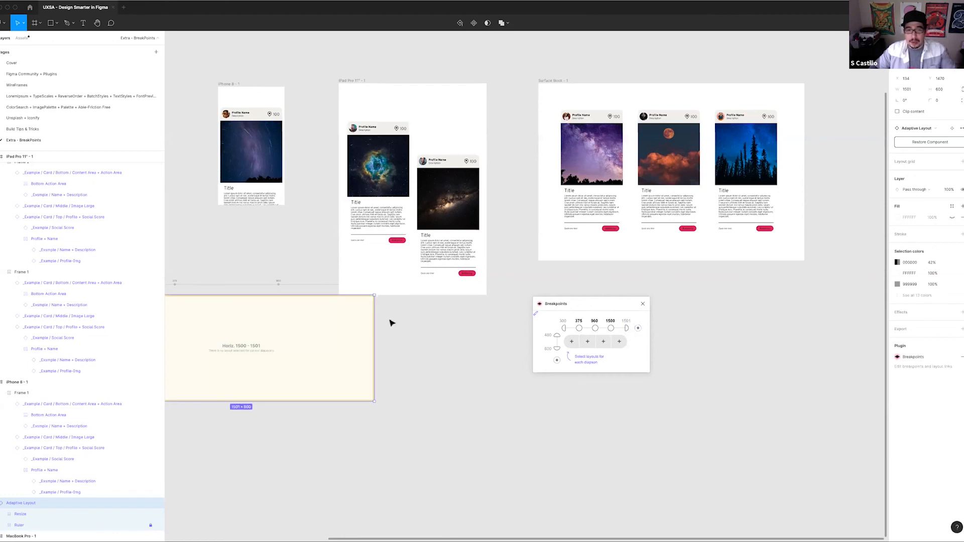
click(589, 288)
click(334, 331)
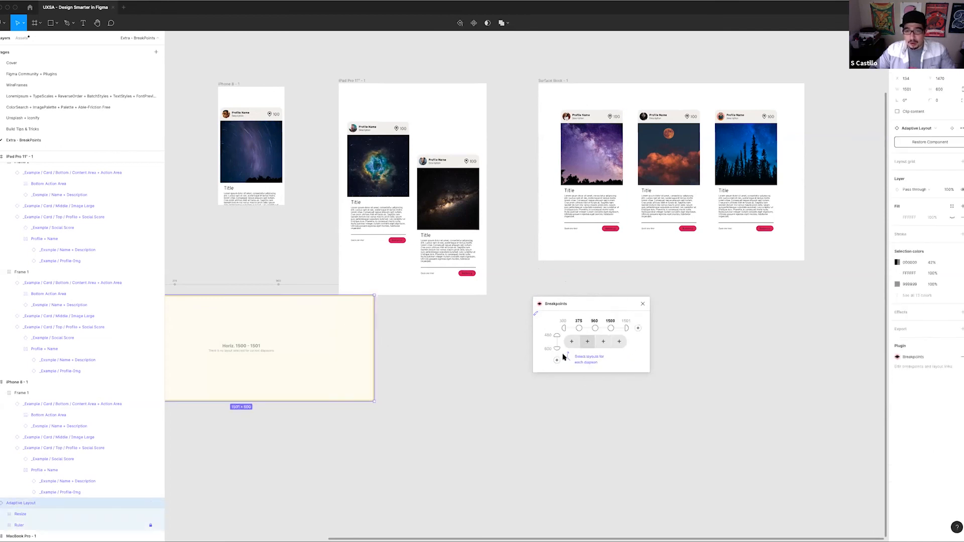
scroll(319, 368, left, 3)
drag(357, 345, 370, 417)
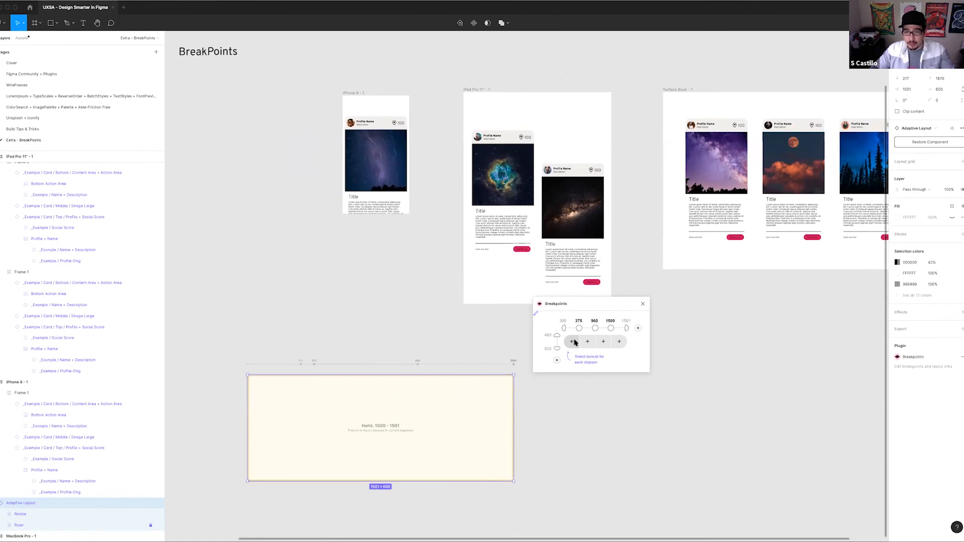
Link the iPhone 8 frame to the adaptive layout's 300–374 range and the iPad Pro 11" frame to the range starting at 375
click(572, 342)
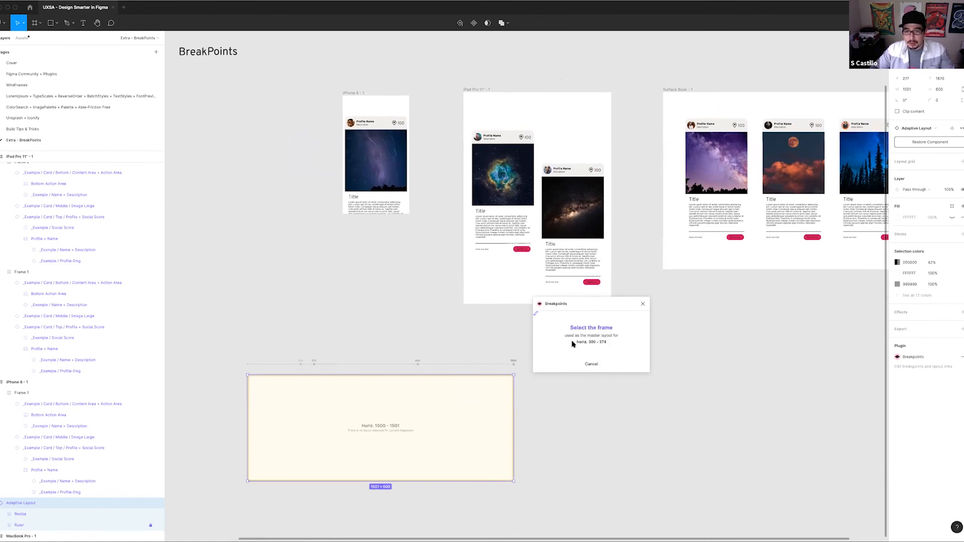
click(353, 94)
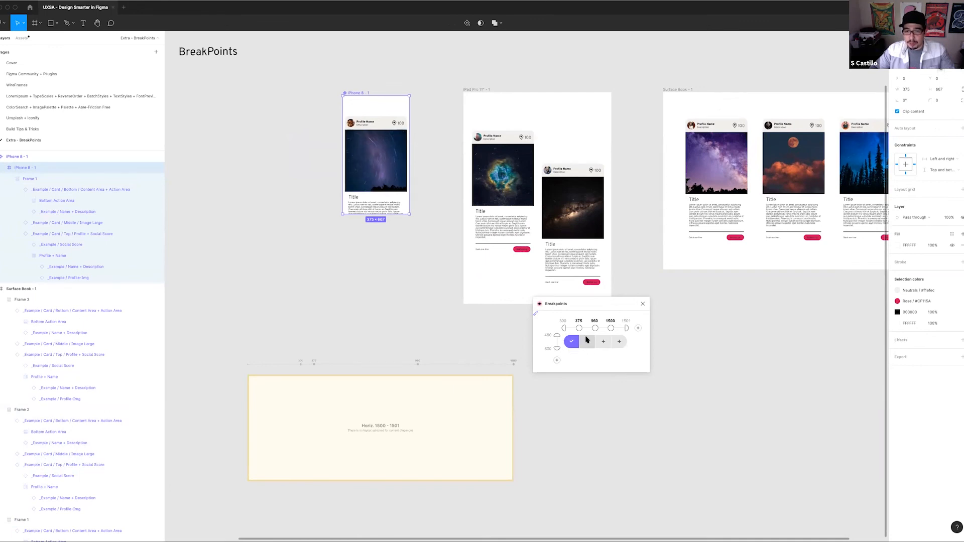
click(588, 342)
click(479, 92)
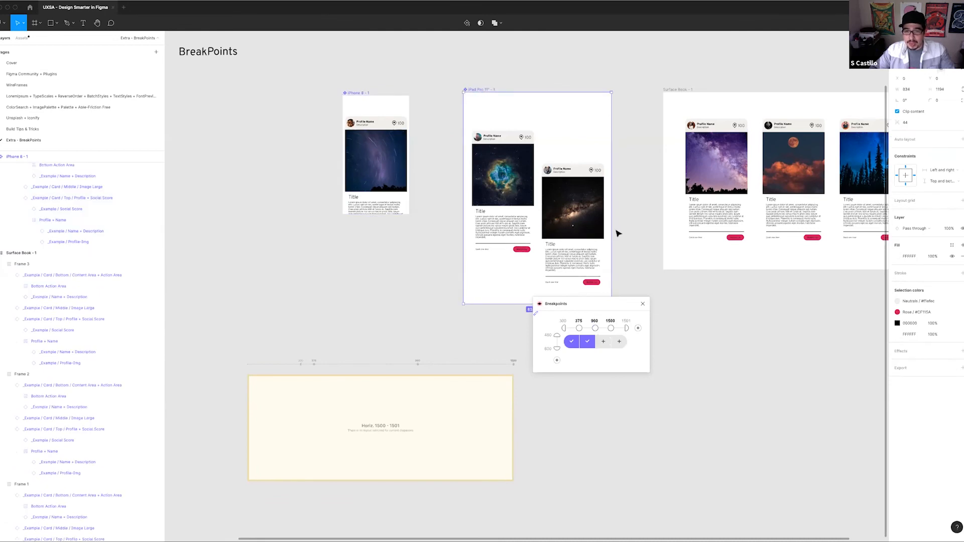
Check the Surface Book frame's width against the adaptive layout's breakpoints
click(619, 341)
scroll(477, 352, right, 5)
click(322, 394)
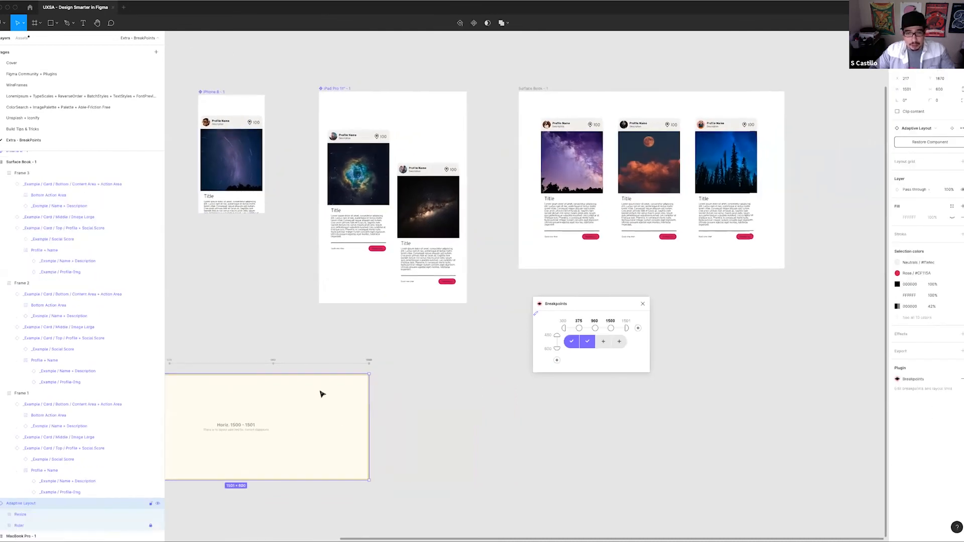
click(444, 346)
scroll(503, 326, left, 4)
scroll(502, 327, down, 2)
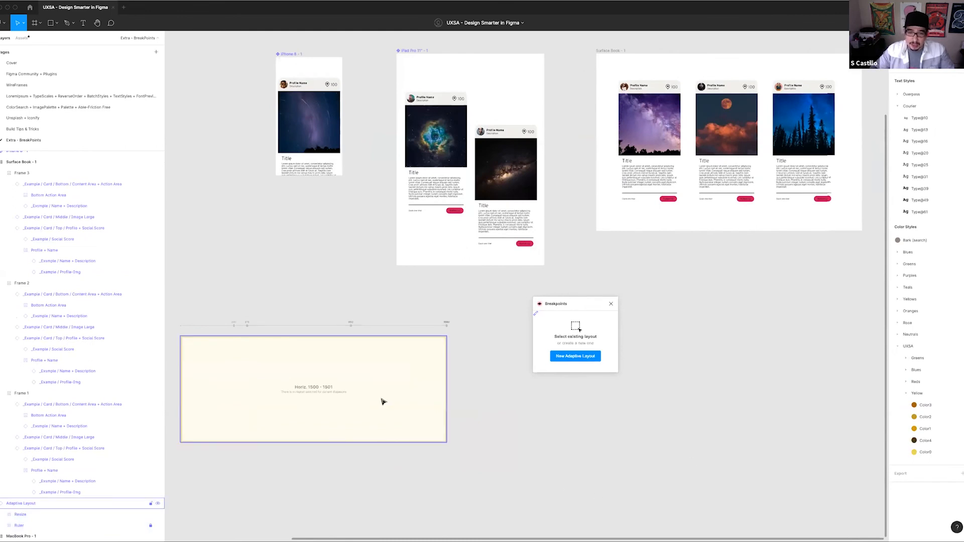
click(381, 401)
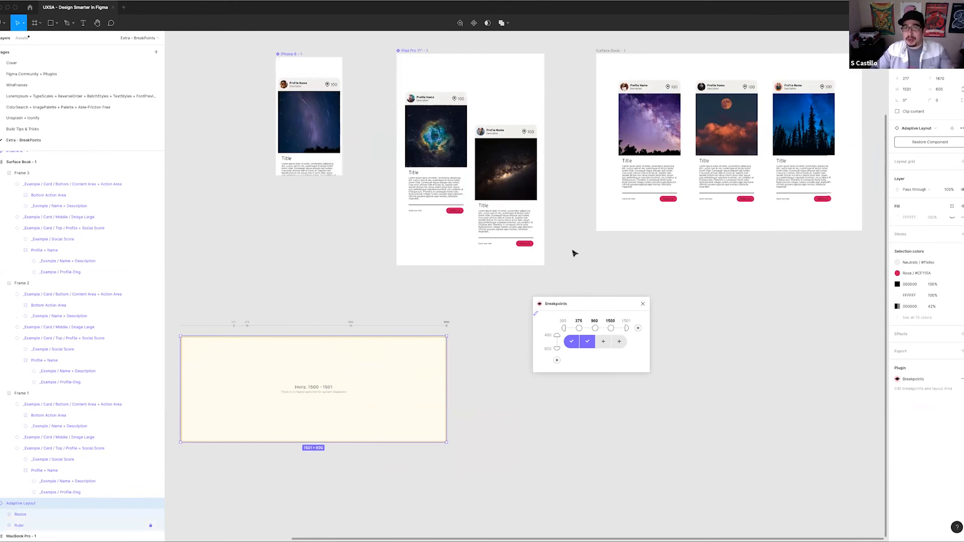
scroll(568, 182, right, 7)
scroll(568, 182, up, 5)
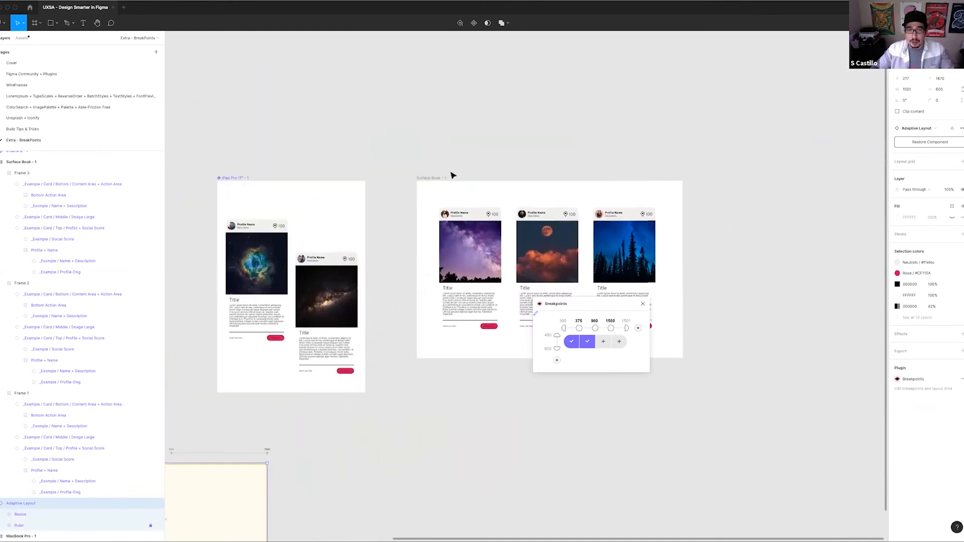
click(432, 179)
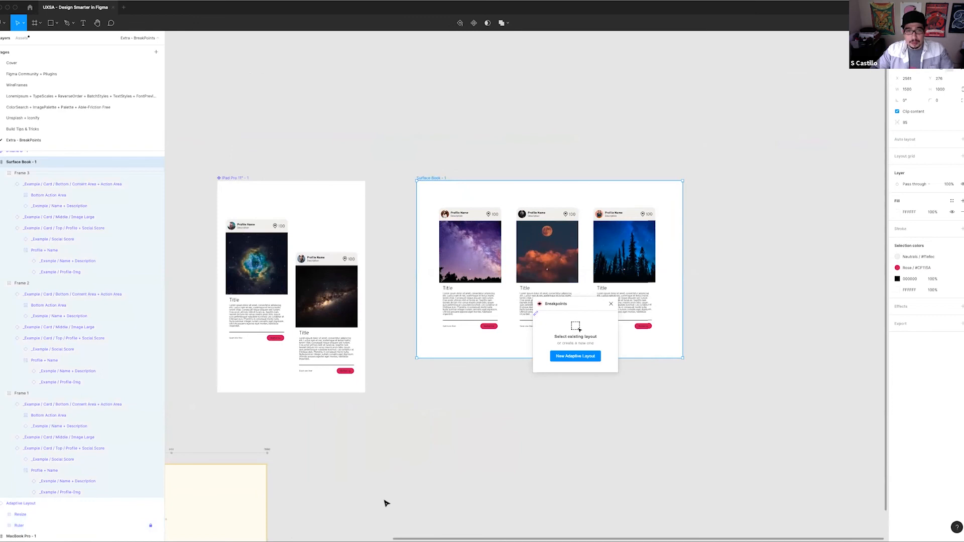
Link the Surface Book frame to the adaptive layout's range starting at 960
scroll(507, 416, left, 2)
scroll(507, 416, down, 1)
scroll(507, 416, left, 3)
scroll(507, 416, down, 1)
click(362, 422)
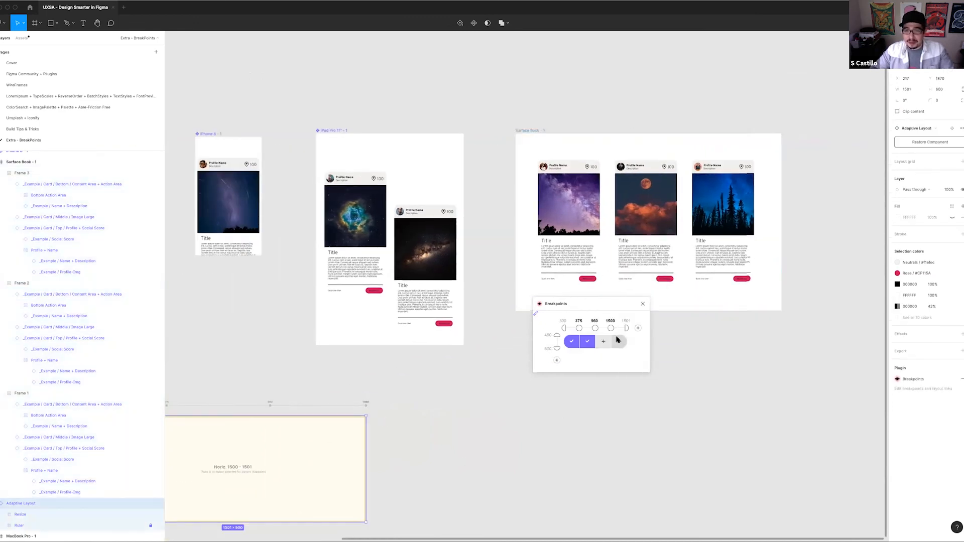
click(604, 342)
click(526, 132)
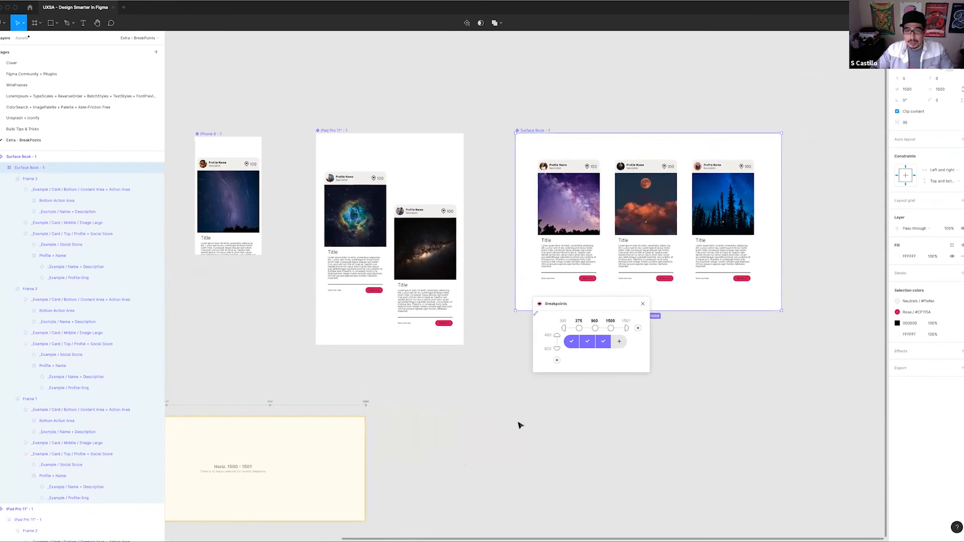
Delete the existing adaptive layout and close the Breakpoints plugin
click(582, 382)
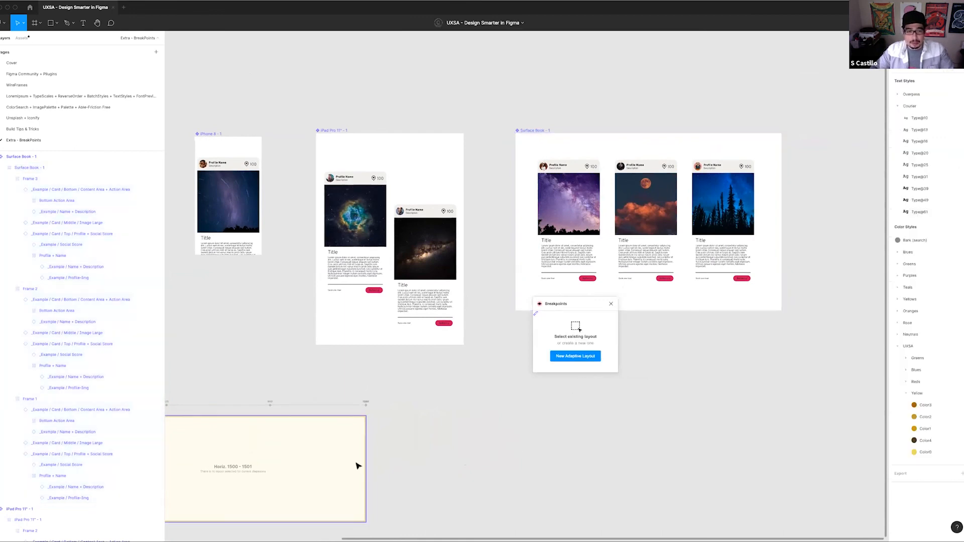
click(356, 462)
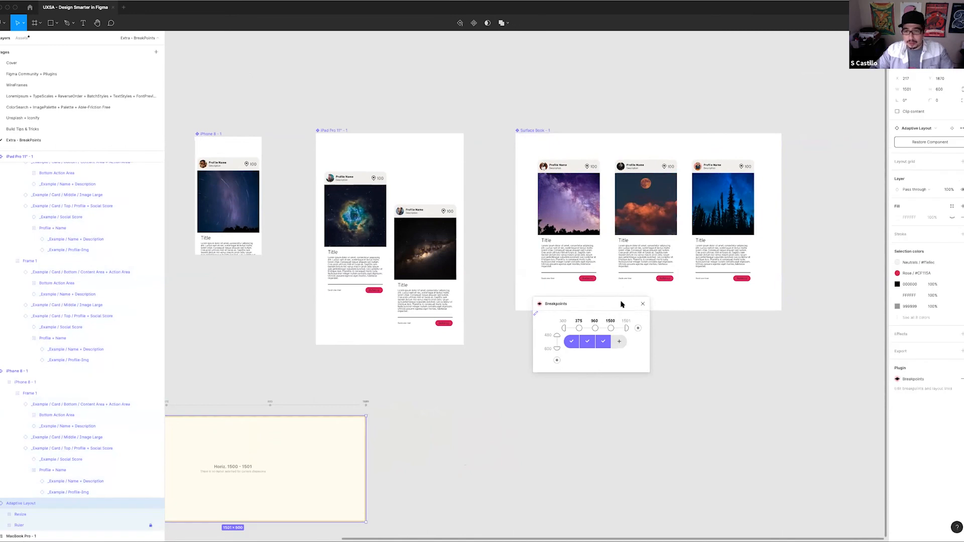
key(Return)
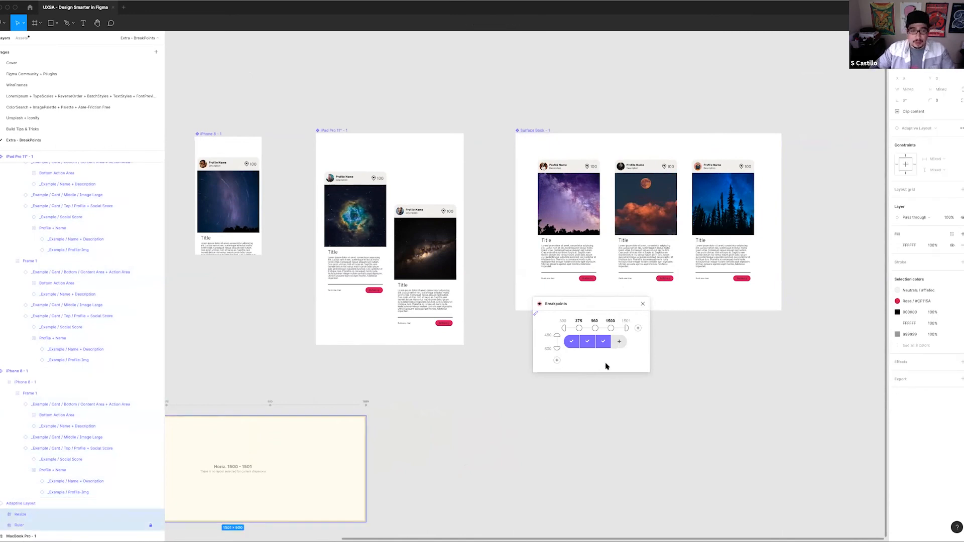
click(245, 455)
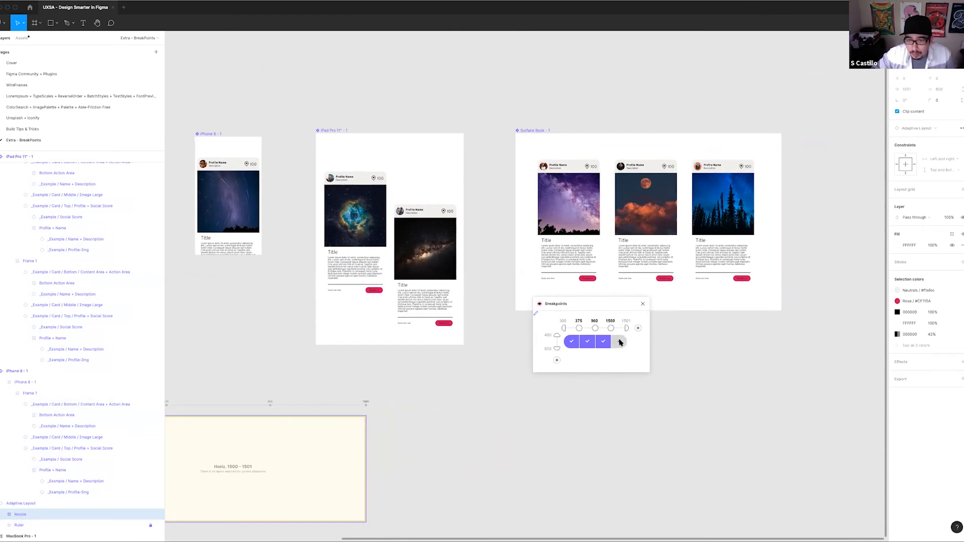
click(642, 304)
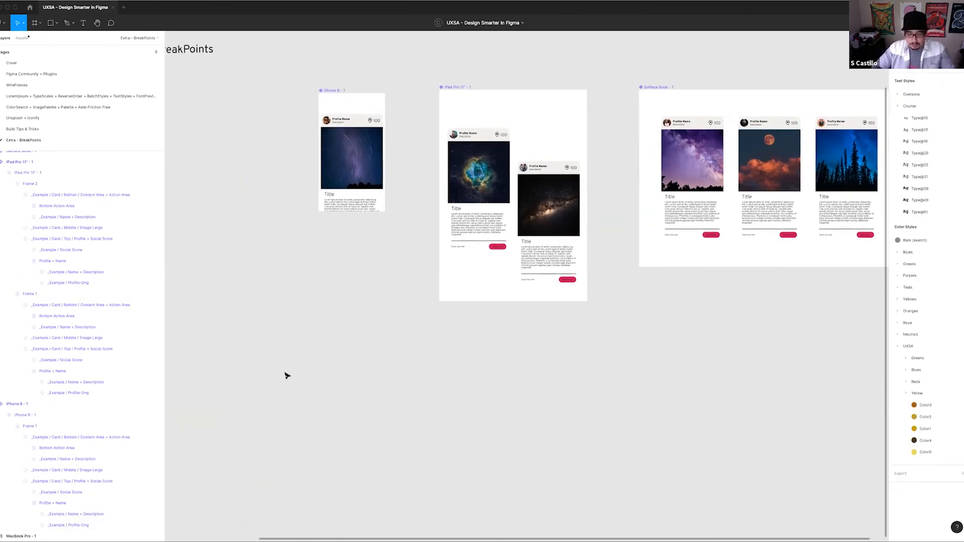
Create a new adaptive layout with the Breakpoints plugin, place it below the iPad Pro frame and add horizontal breakpoints at 600 and 960
key(super+slash)
key(Return)
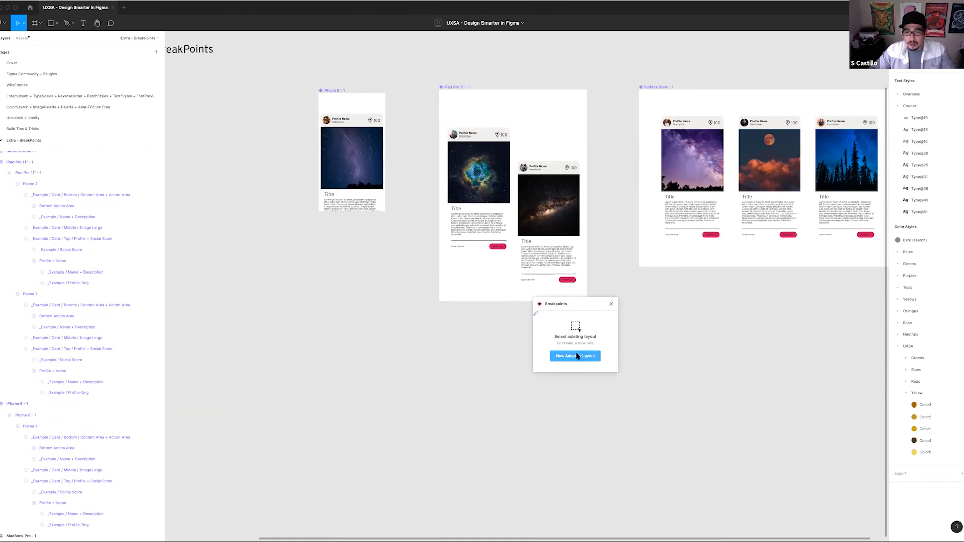
click(575, 356)
drag(560, 274, 480, 395)
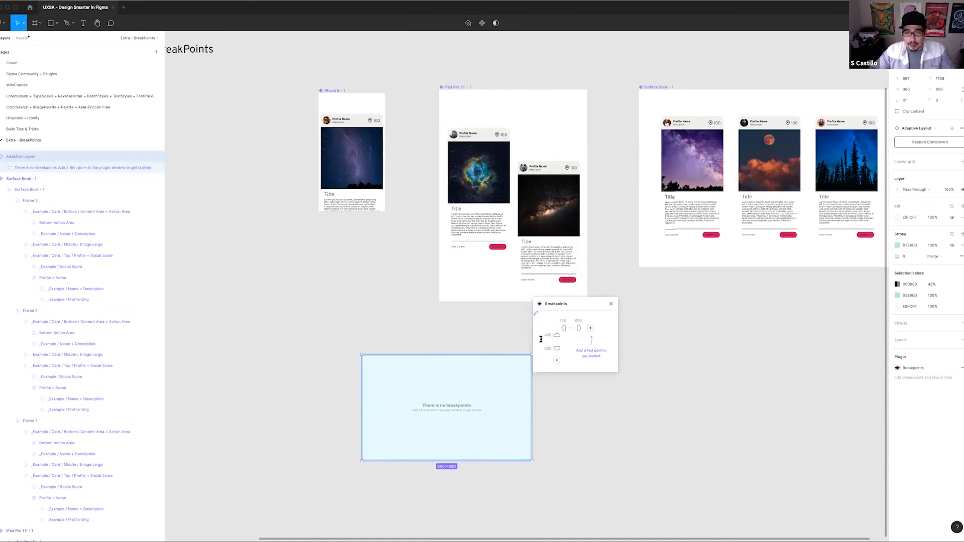
click(590, 327)
click(606, 329)
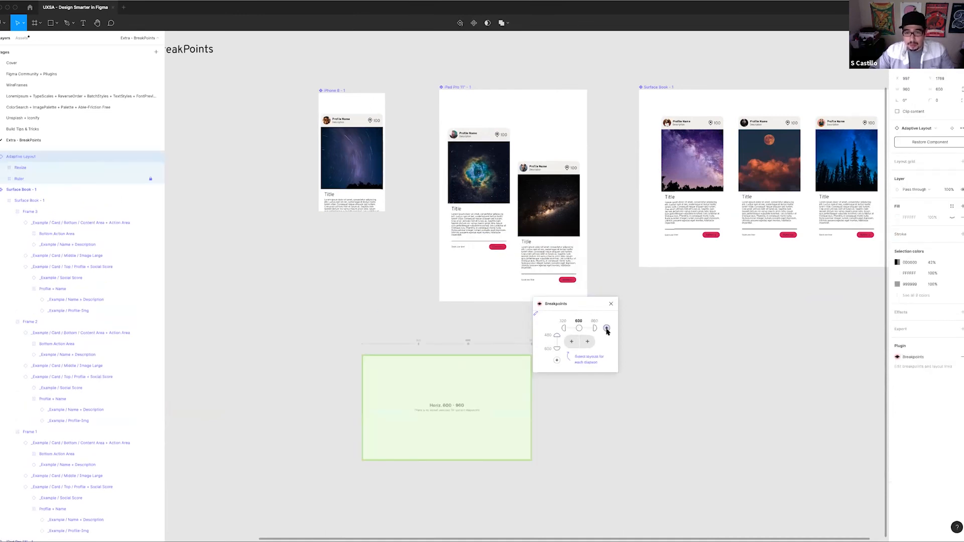
Link the iPhone 8 frame to the new layout's narrowest range and the iPad Pro 11" frame to its 600–959 range
click(570, 341)
click(336, 90)
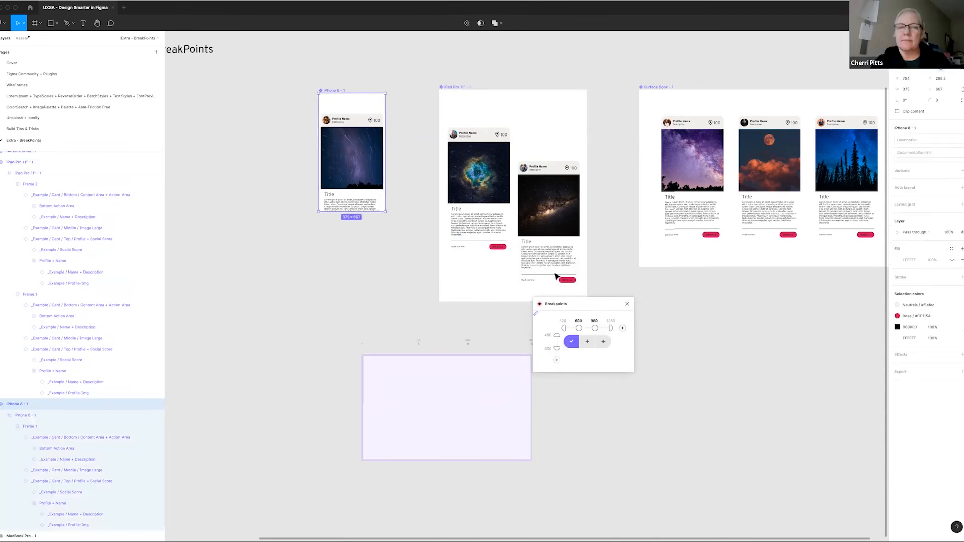
click(586, 342)
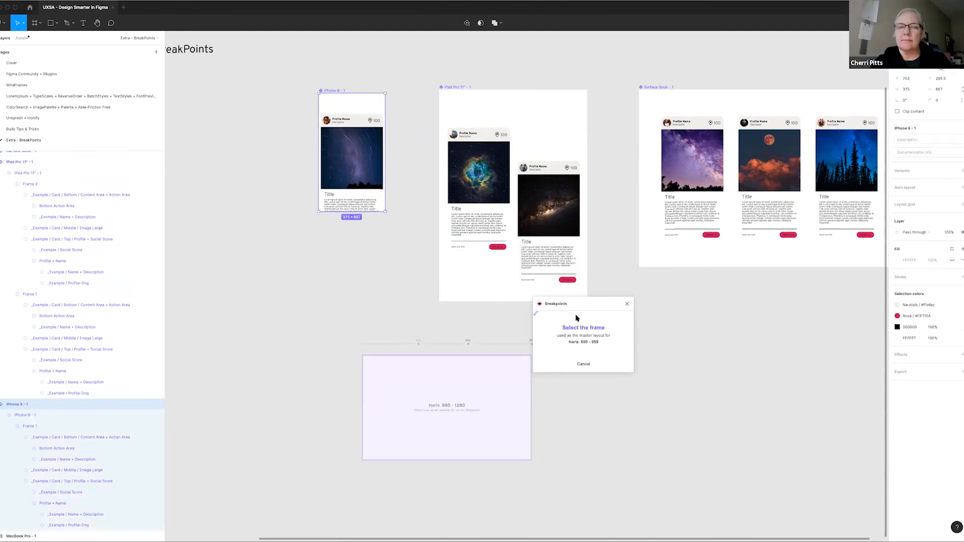
click(450, 91)
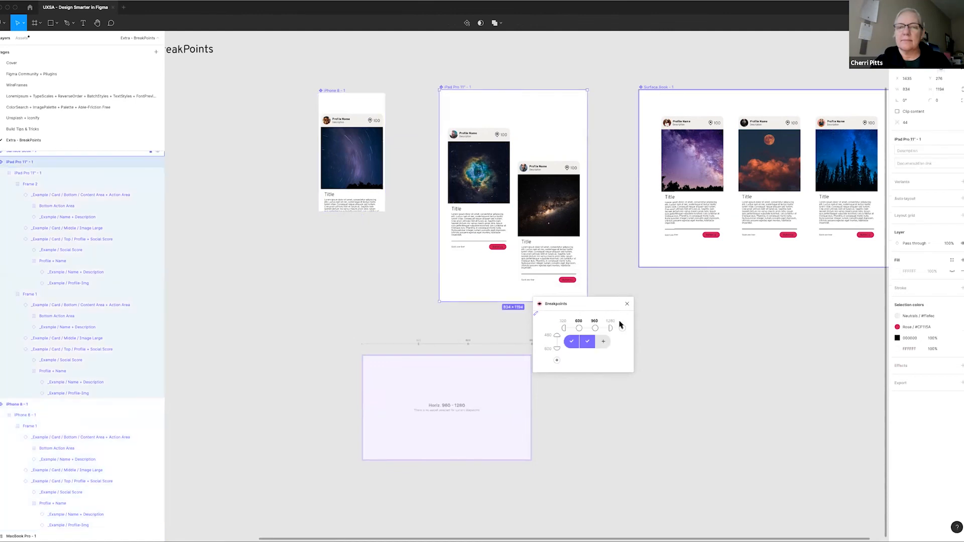
Link the Surface Book frame as the master layout for the 960–1280 range
click(600, 342)
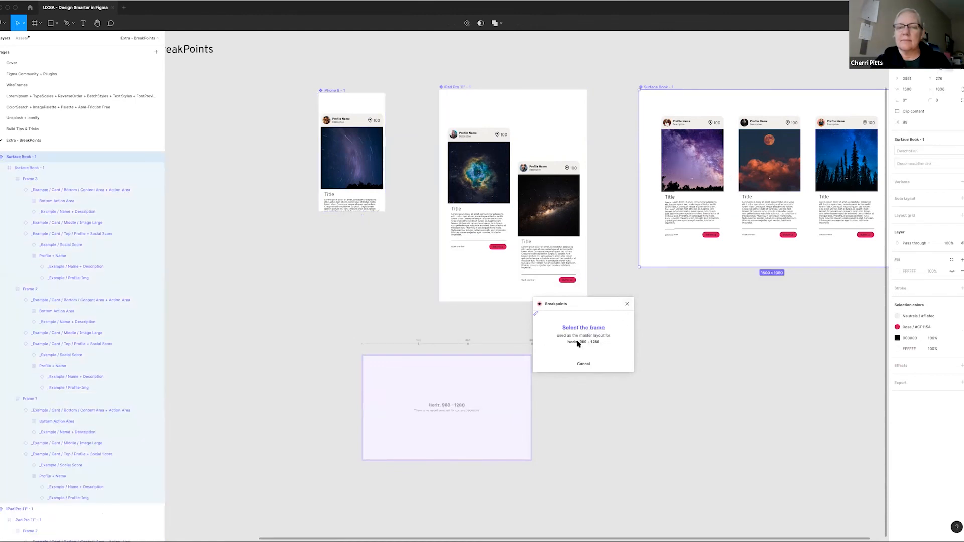
click(492, 404)
click(621, 414)
click(481, 392)
click(607, 343)
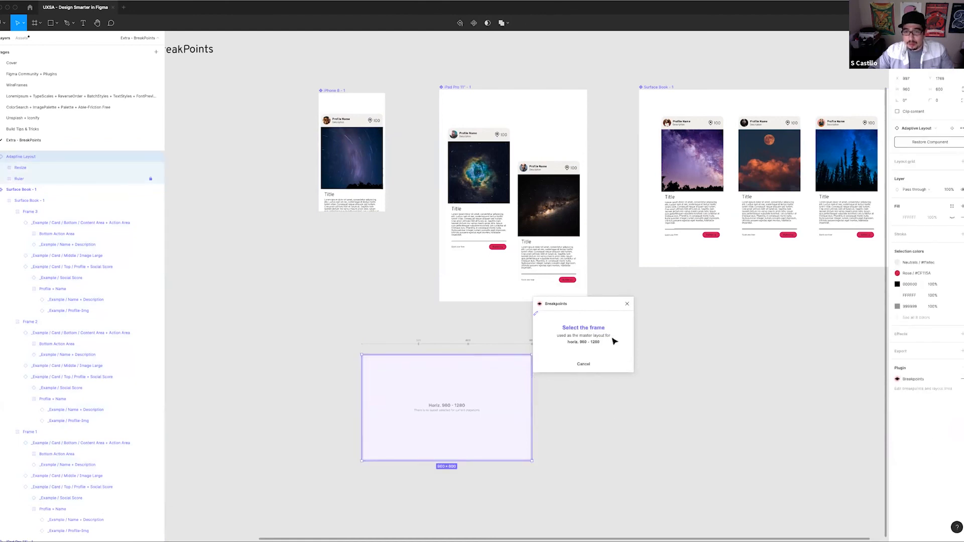
click(661, 88)
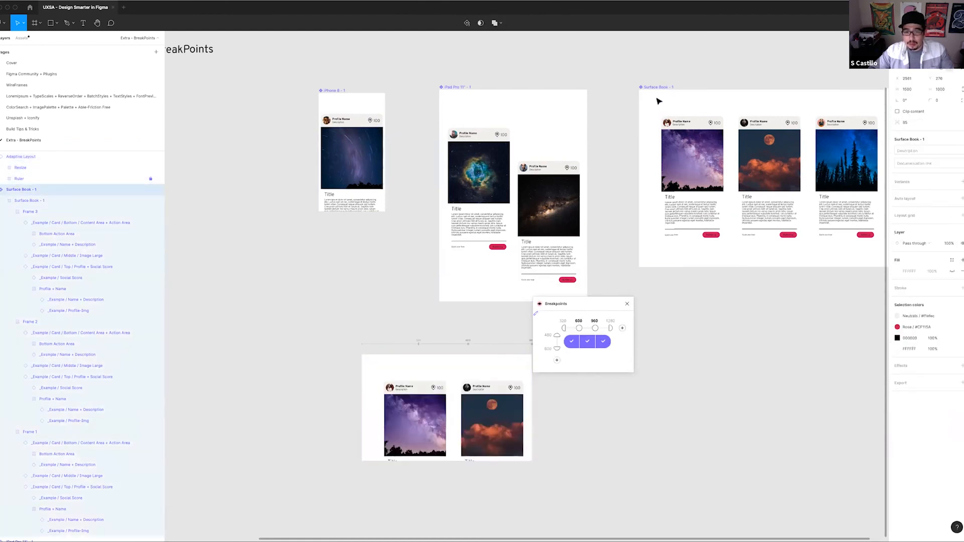
Move the Breakpoints window and the adaptive layout apart, and widen the layout to about 1402 to test the desktop arrangement
click(617, 443)
drag(574, 306, 268, 247)
scroll(415, 318, down, 3)
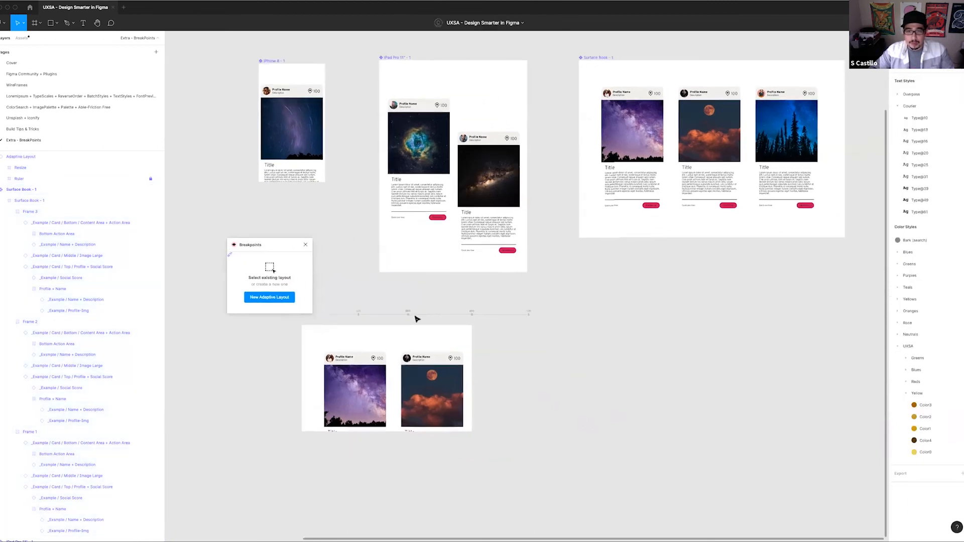
click(424, 317)
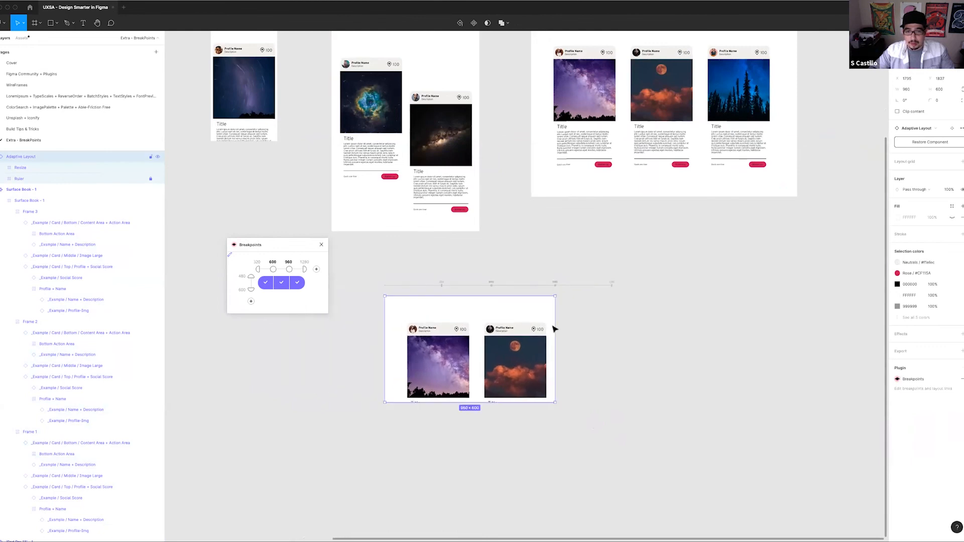
drag(560, 322, 633, 344)
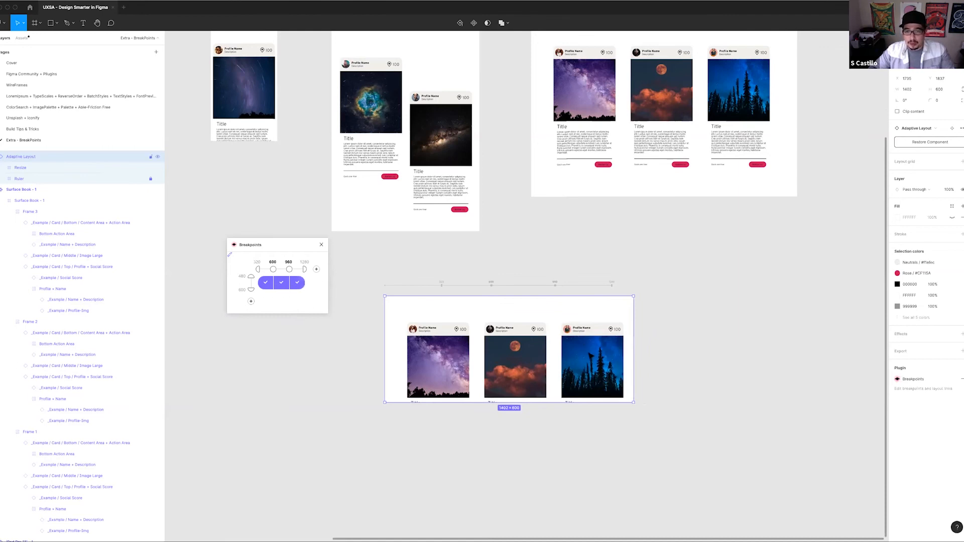
Narrow the adaptive layout to about 950 to test the switch to the tablet arrangement
scroll(668, 202, up, 3)
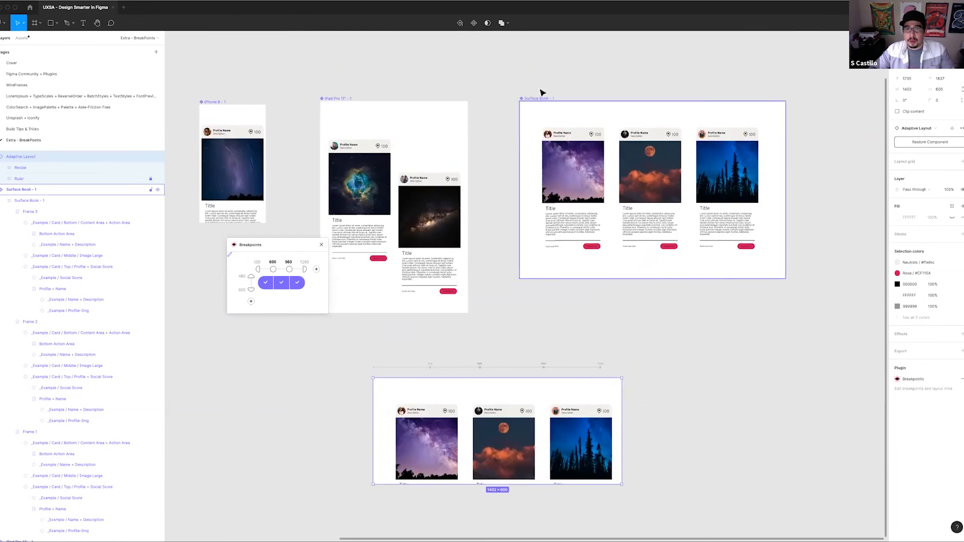
scroll(630, 306, down, 4)
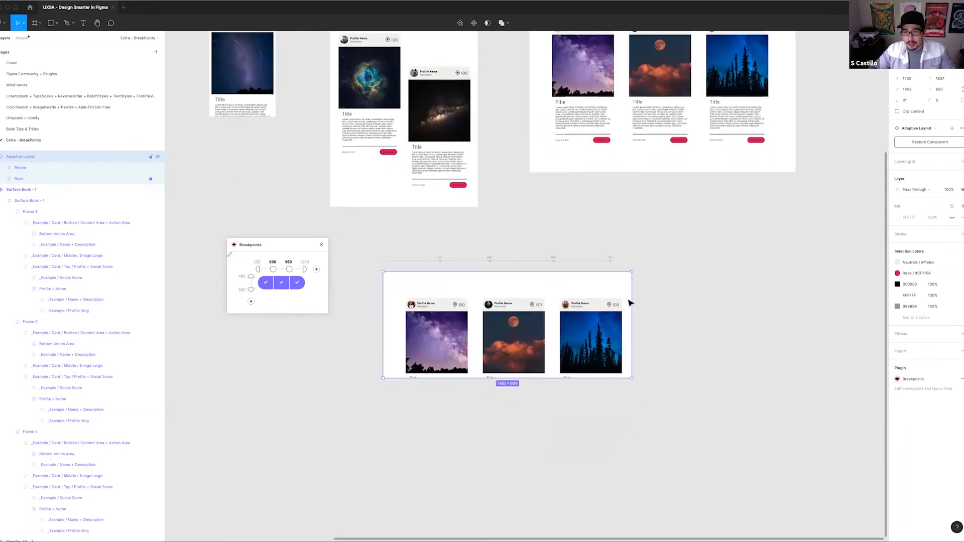
drag(632, 301, 551, 294)
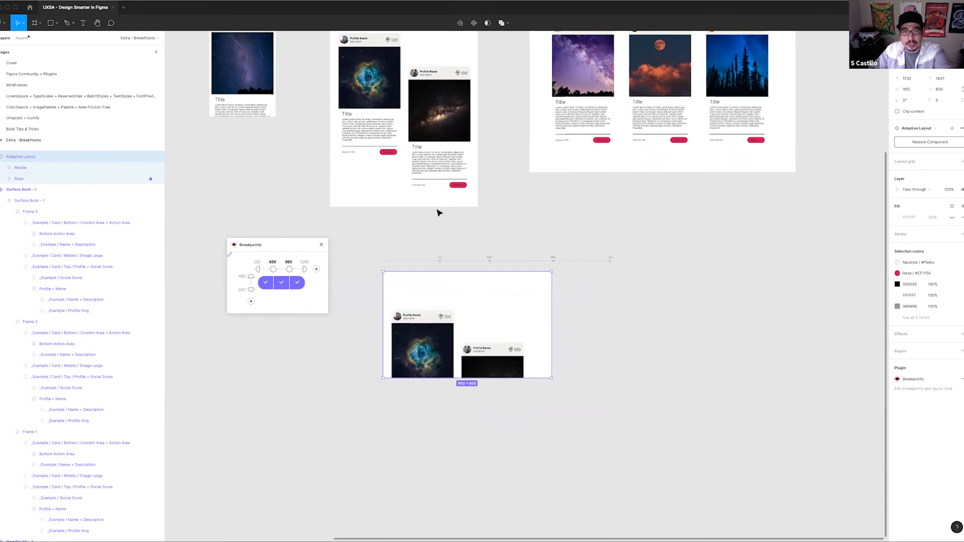
Move both cards in the iPad Pro 11" frame up so the first one sits near the frame's upper edge
scroll(476, 188, up, 4)
scroll(475, 188, left, 2)
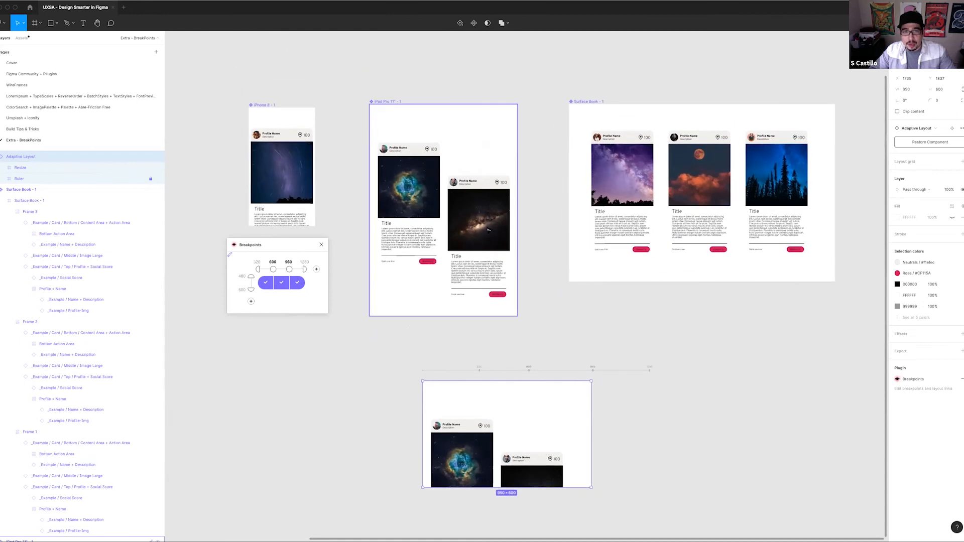
click(487, 229)
mouse_move(484, 213)
mouse_down()
mouse_move(483, 187)
mouse_move(484, 211)
mouse_move(478, 203)
mouse_up()
double_click(483, 211)
double_click(415, 201)
shift+click(485, 227)
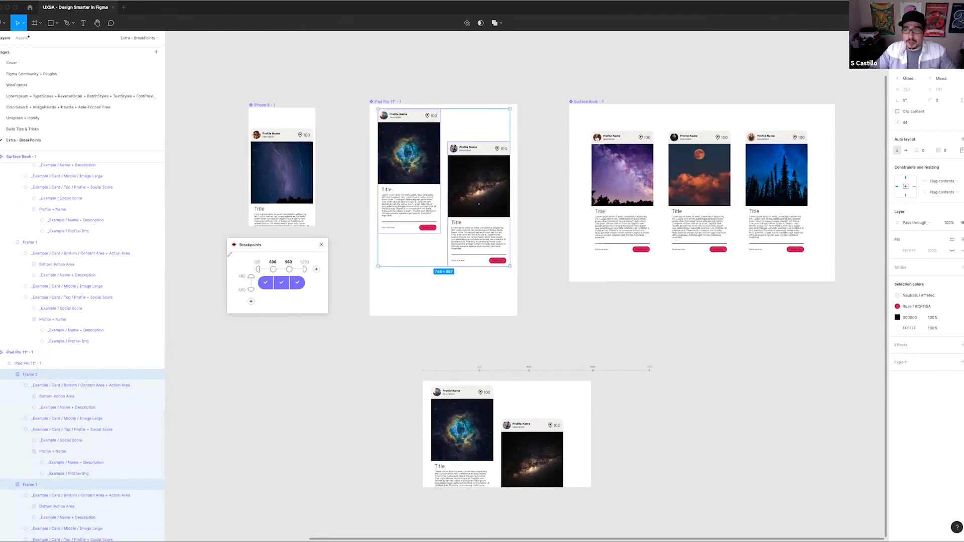
Align the tops of both cards in the iPad Pro 11" frame and move the pair slightly down
click(930, 53)
drag(472, 160, 474, 175)
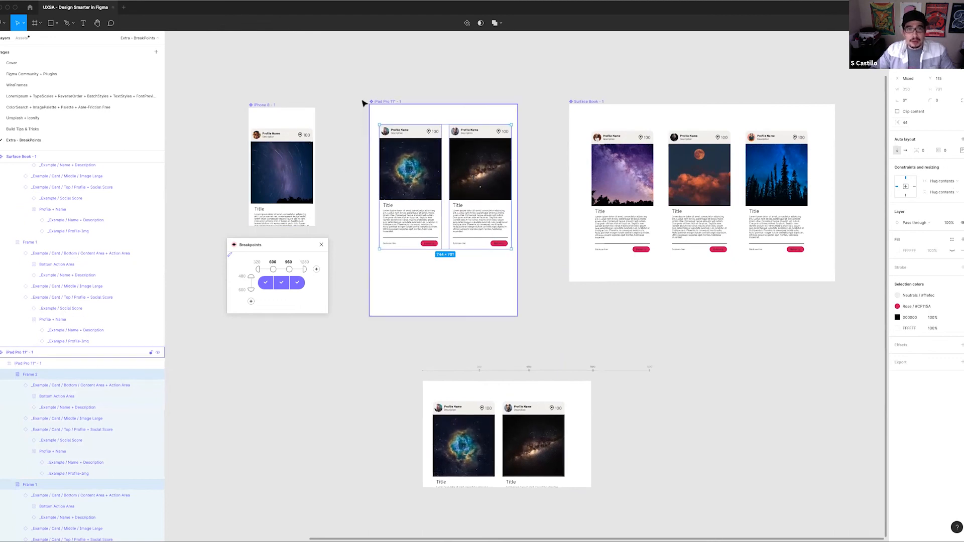
click(391, 103)
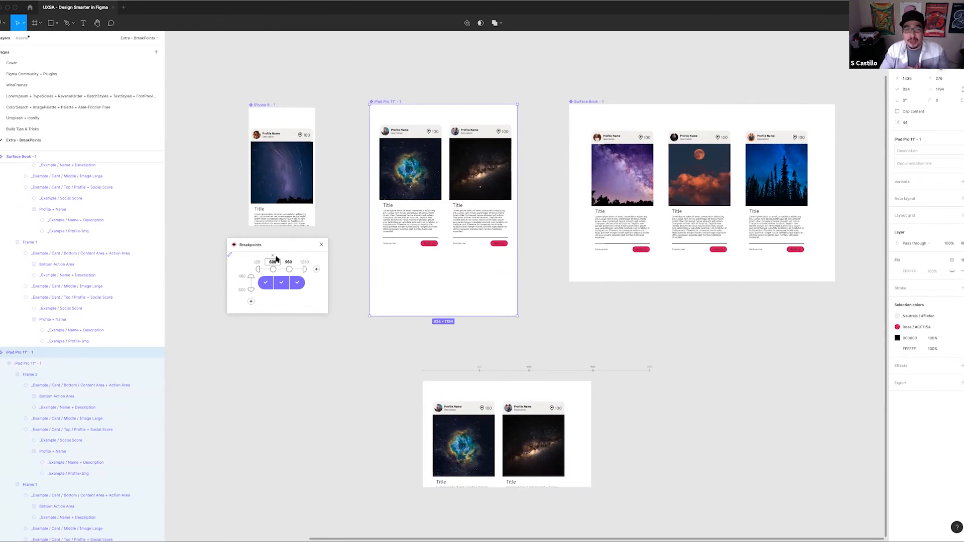
click(367, 377)
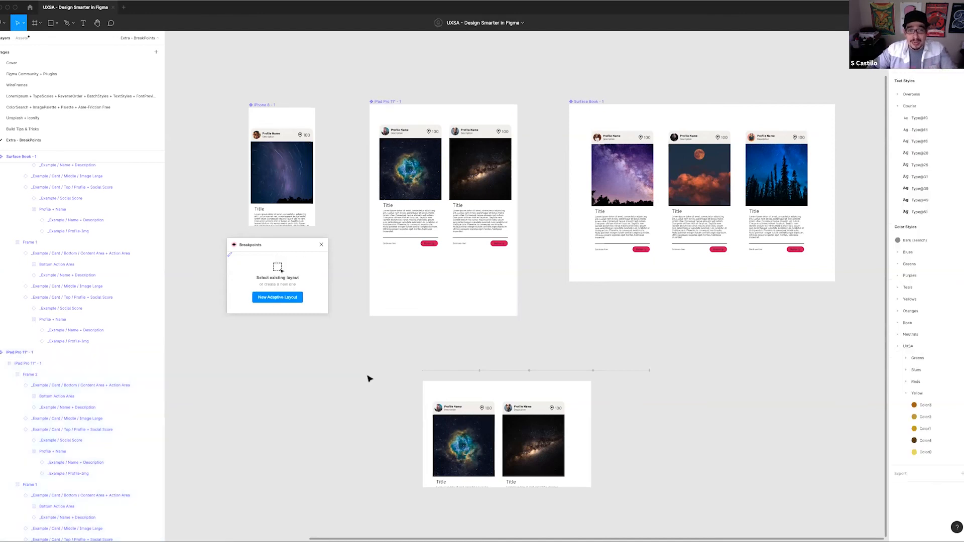
Resize the adaptive layout to widths of about 575, 1909 and 1553 to test the phone and desktop arrangements
click(591, 420)
drag(591, 418, 524, 417)
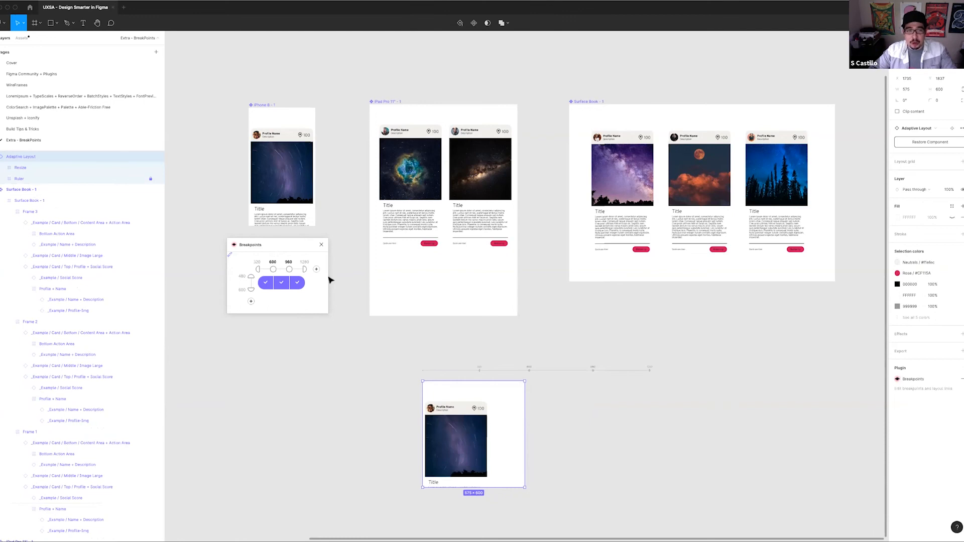
drag(524, 417, 761, 438)
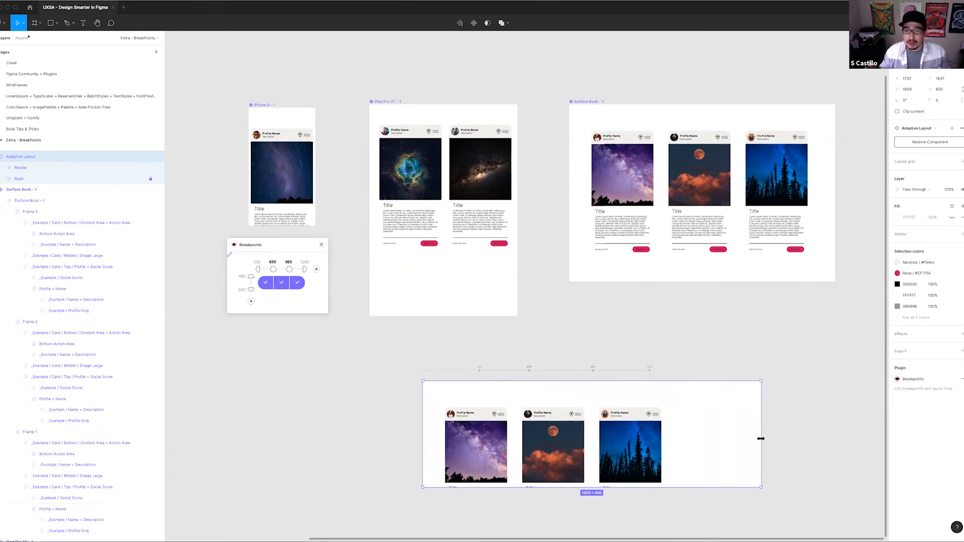
drag(761, 439, 697, 433)
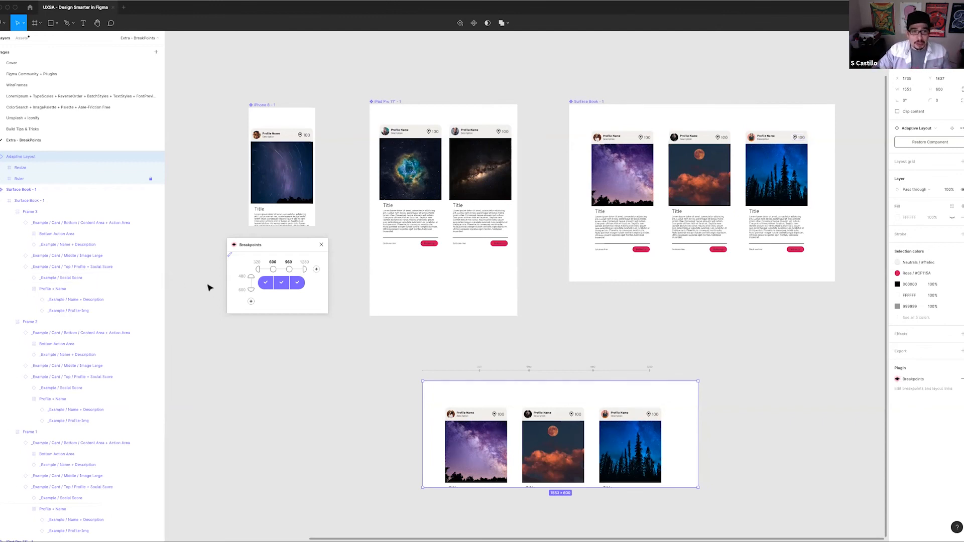
Add a vertical breakpoint at 600 to the adaptive layout and try choosing a master frame for the added row's 960–1280 range
click(251, 302)
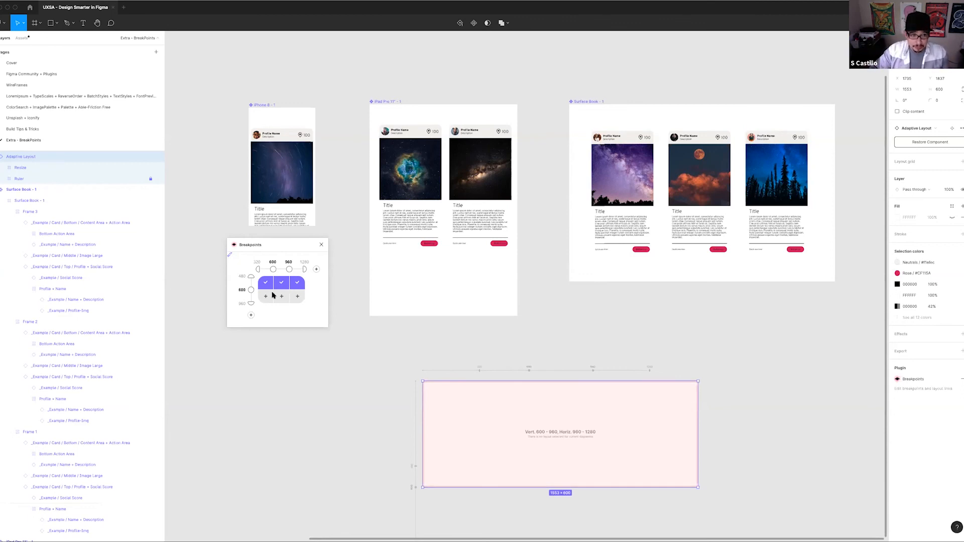
click(300, 298)
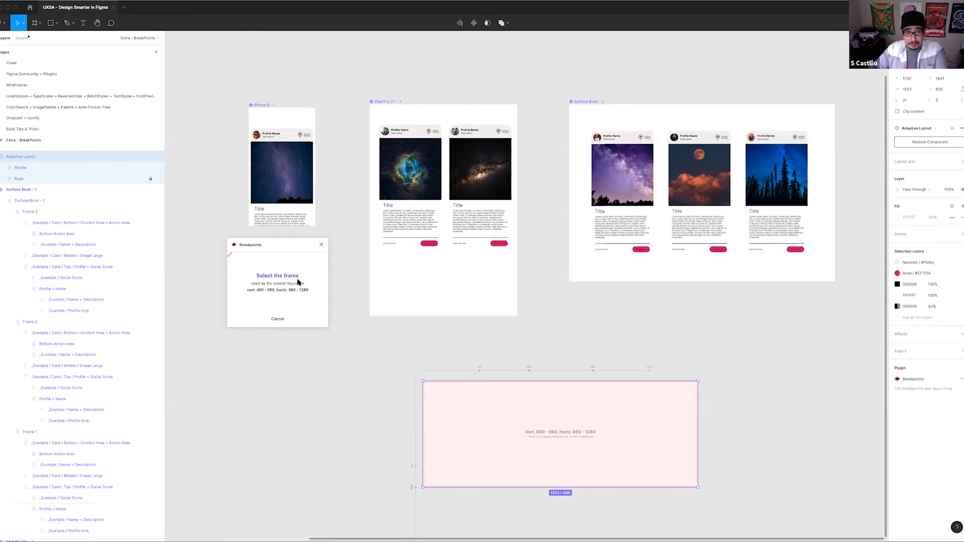
click(351, 294)
click(423, 403)
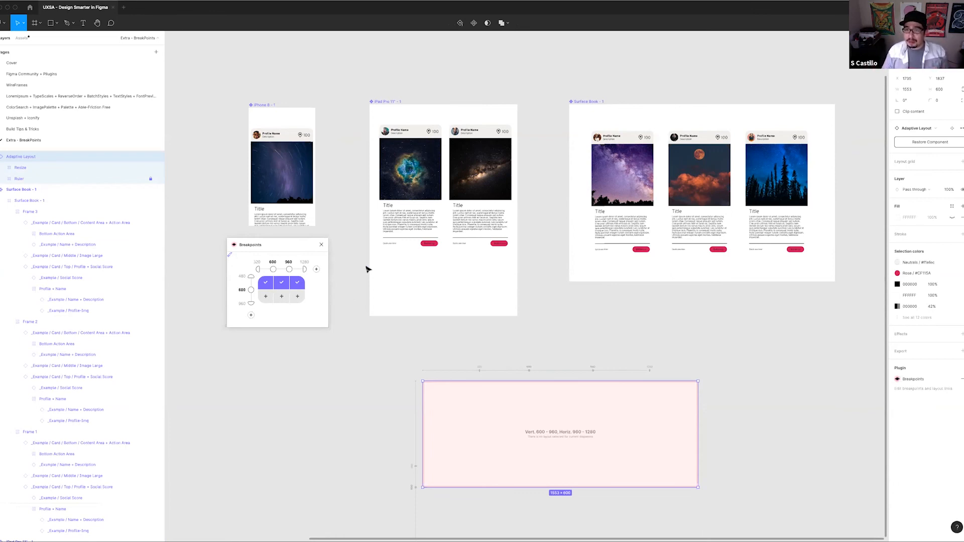
Close the Breakpoints plugin and deselect the adaptive layout
click(322, 246)
drag(605, 350, 534, 333)
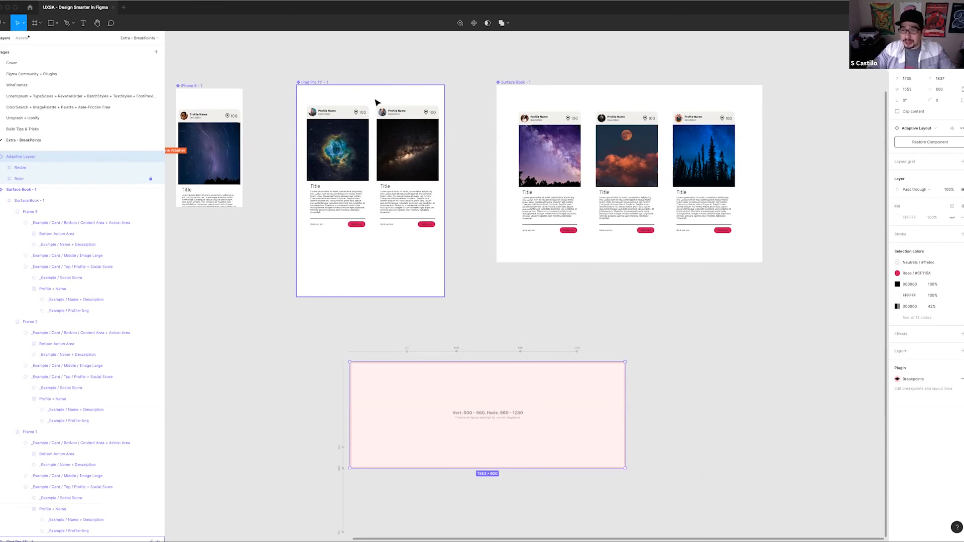
click(447, 68)
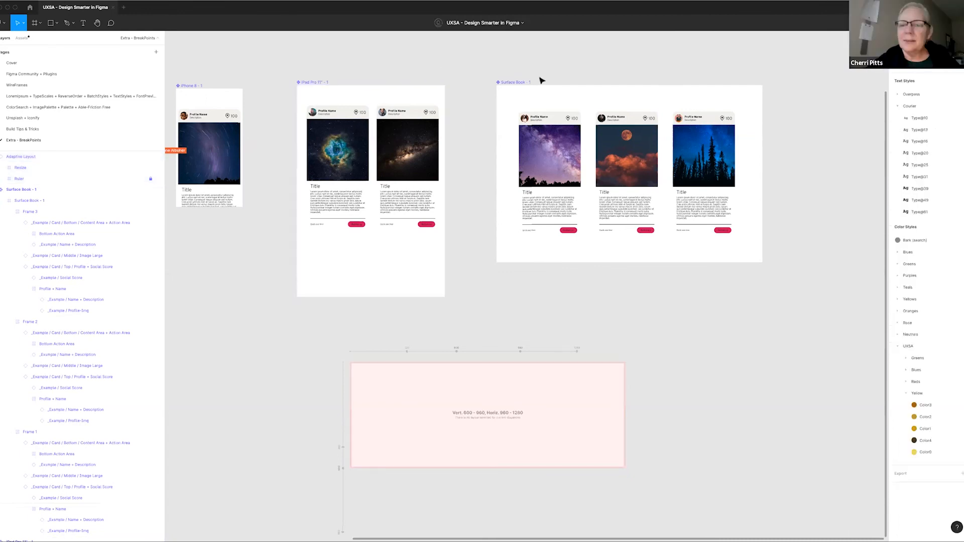